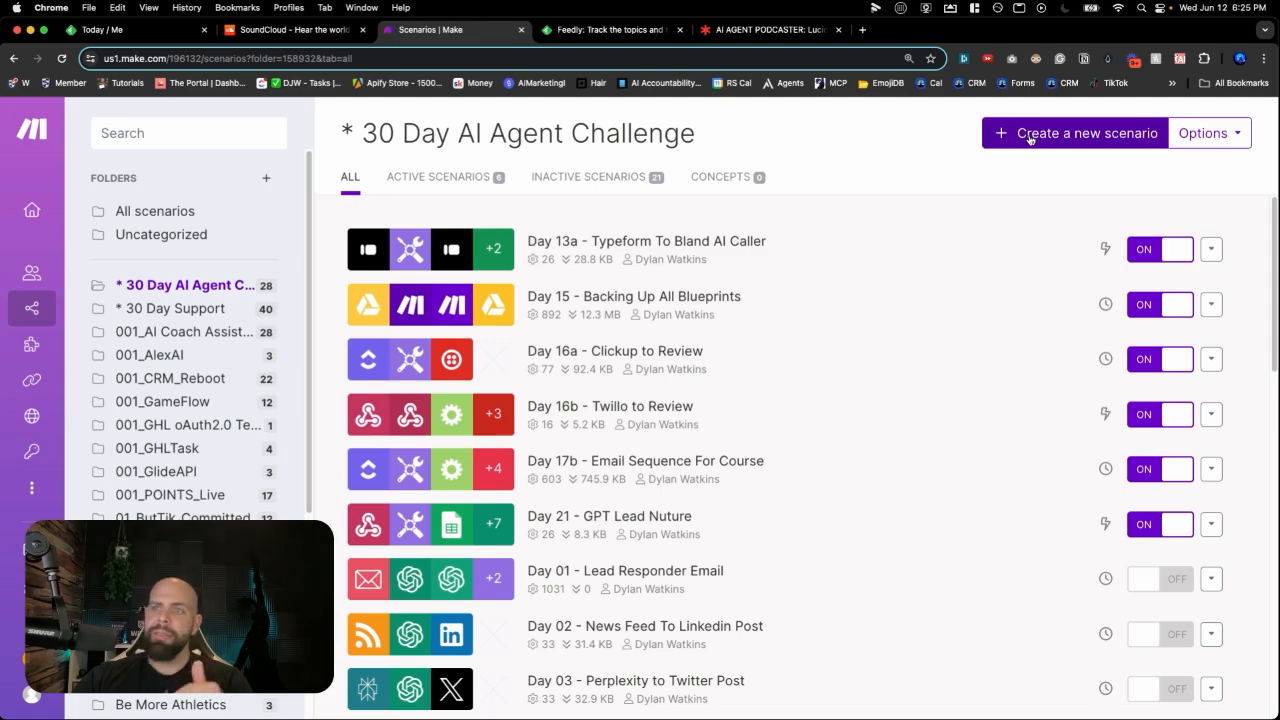
# Create a new scenario named "Day 22 - News Feed To AI Script Upload Folder" and save it.
pyautogui.click(1030, 136)
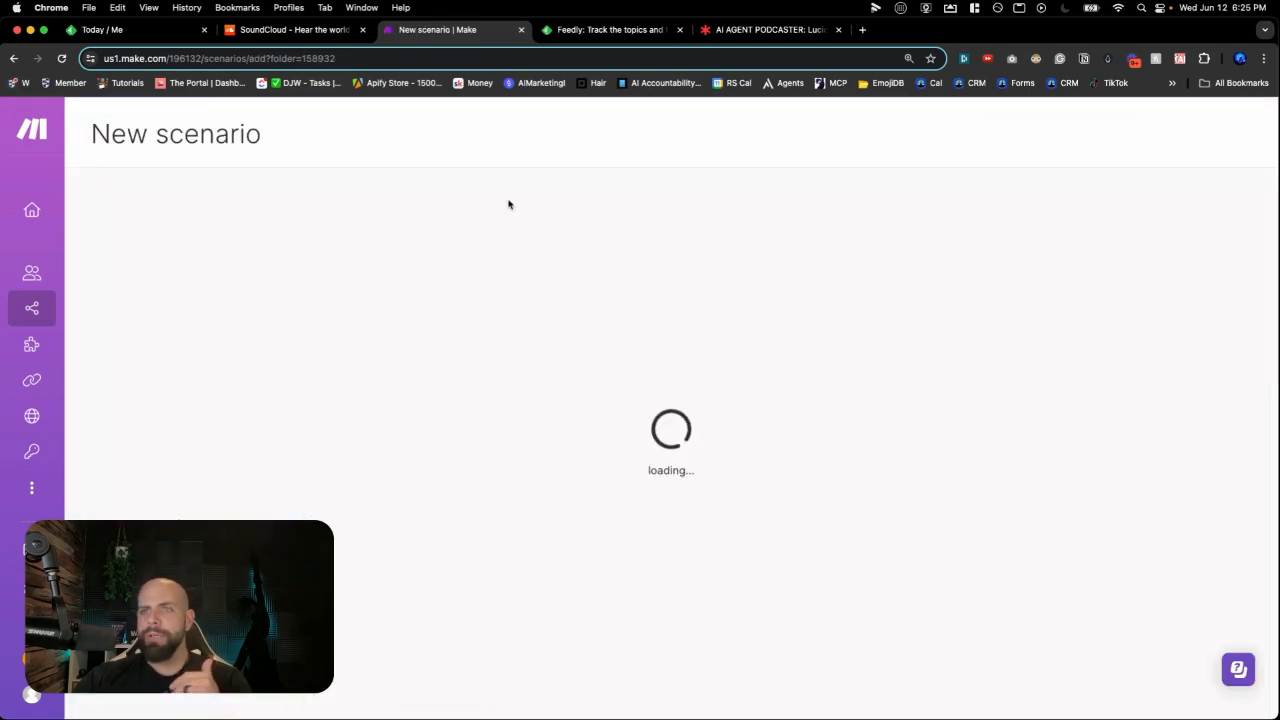
pyautogui.tripleClick(190, 137)
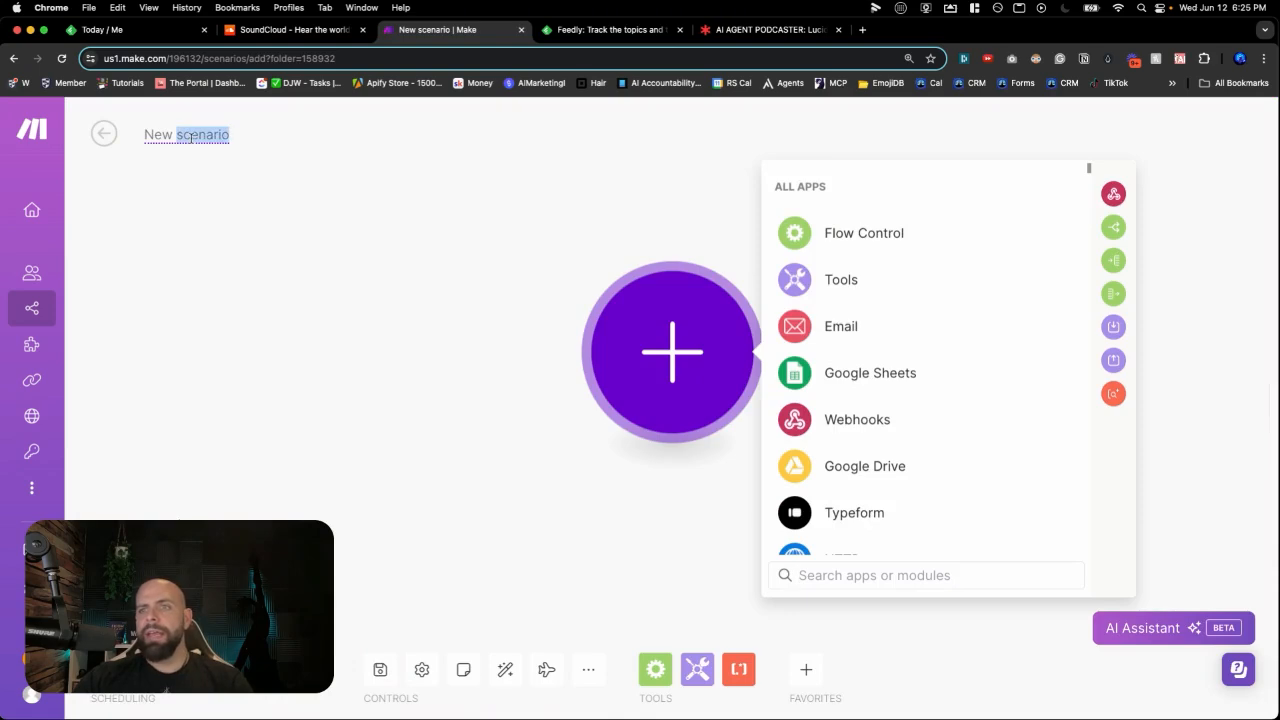
pyautogui.write('Day ')
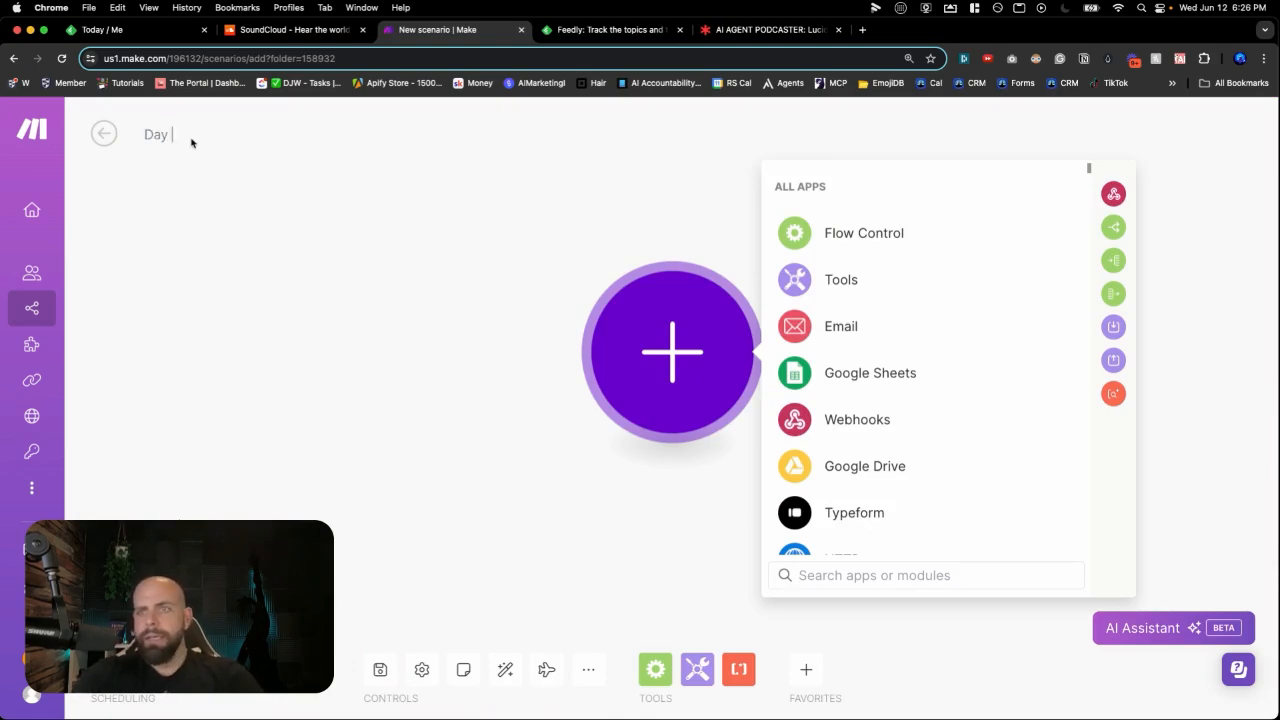
pyautogui.write('22 - News Fe')
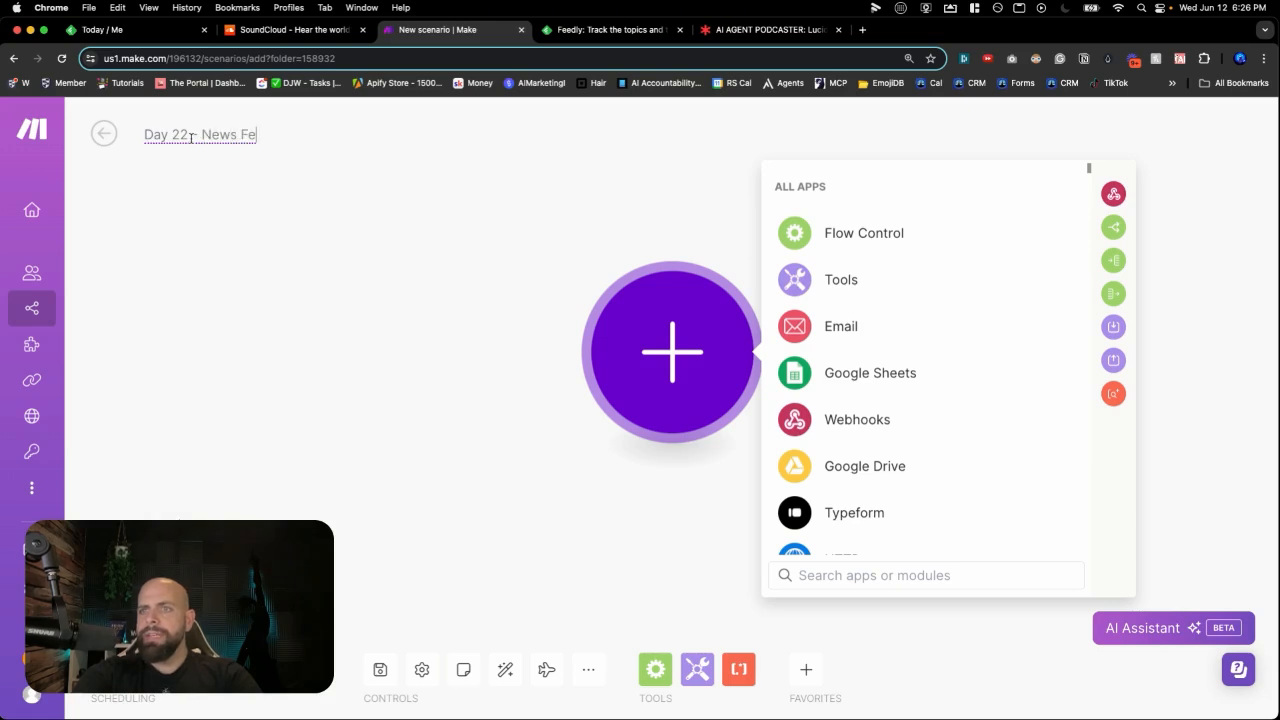
pyautogui.write('ed To')
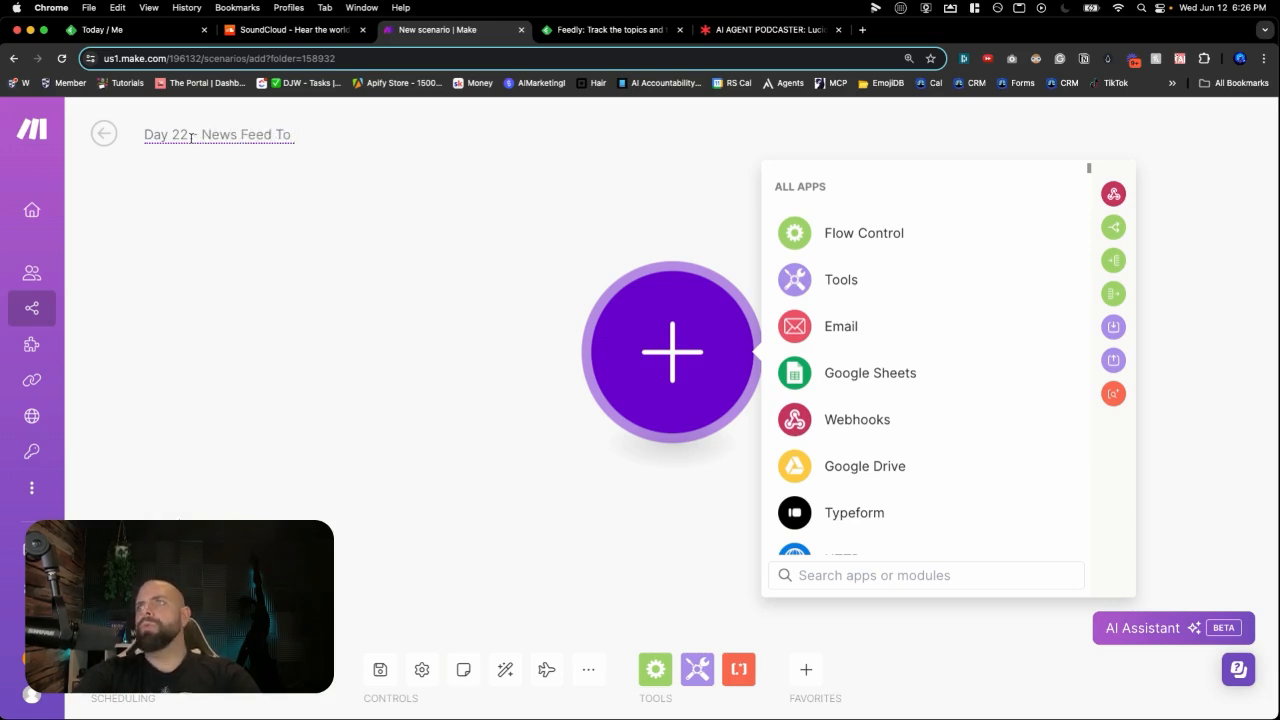
pyautogui.write(' AI Scrip')
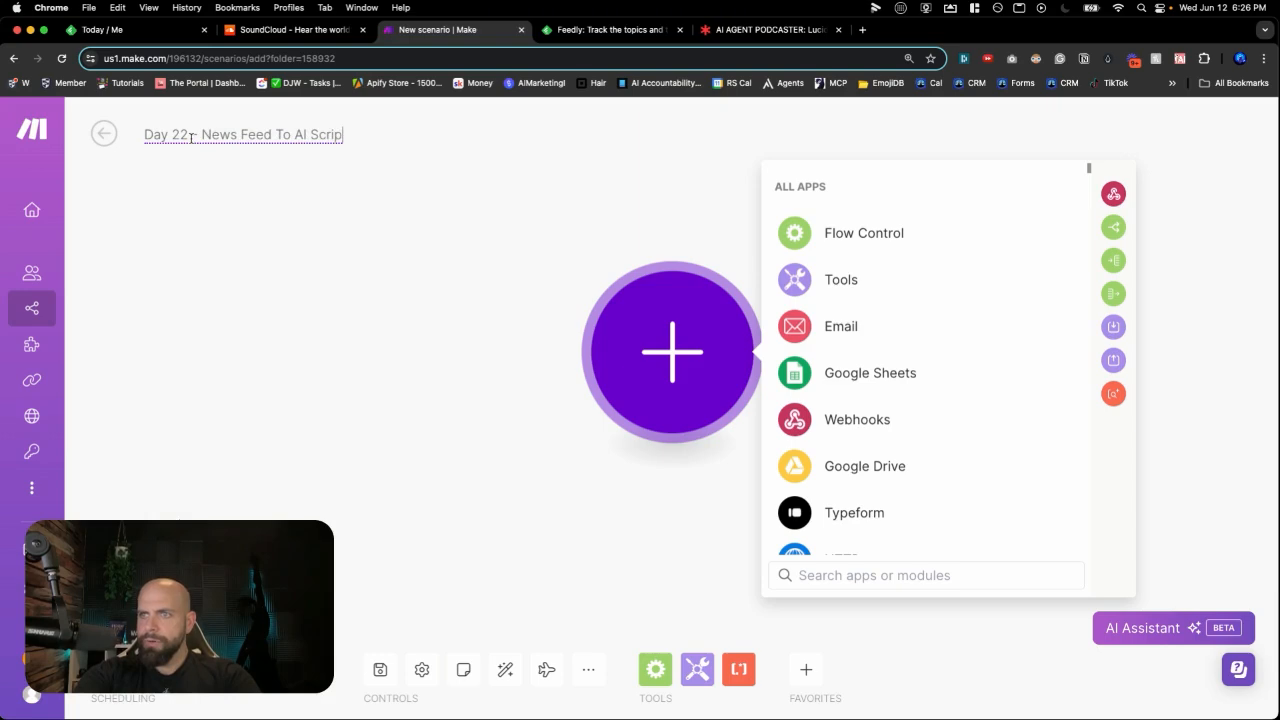
pyautogui.write('t Upload')
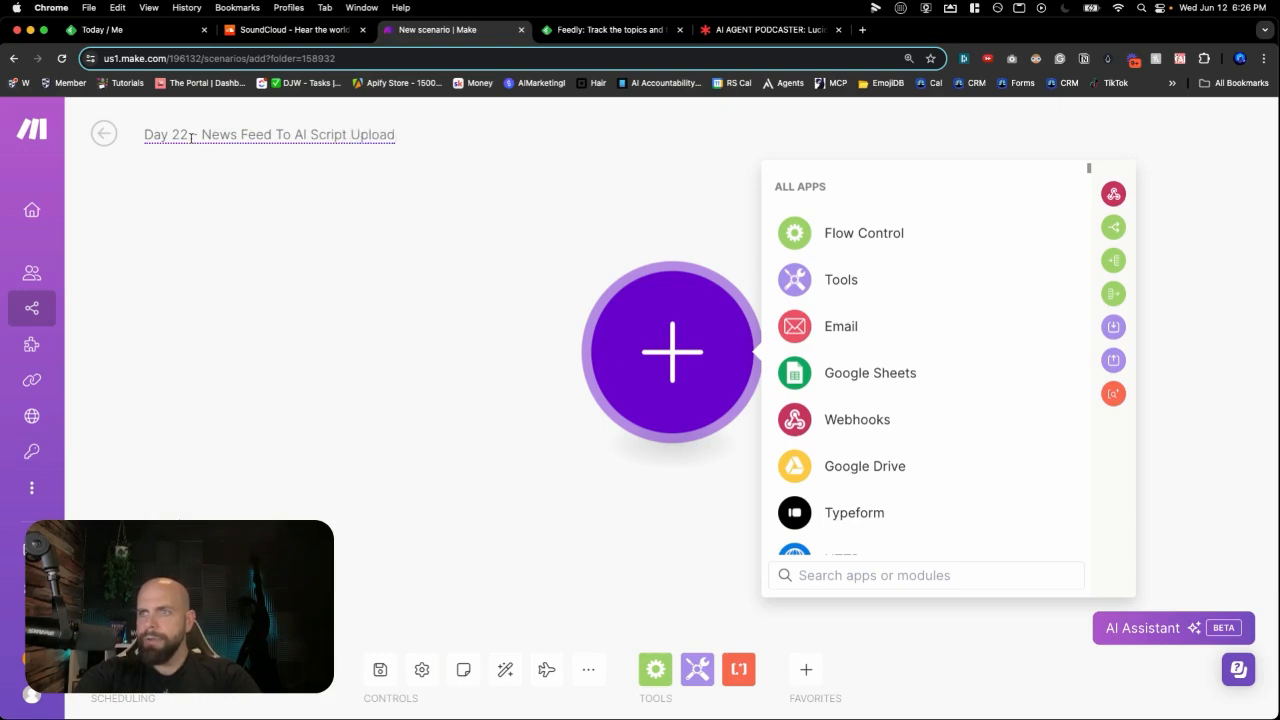
pyautogui.write(' Folder')
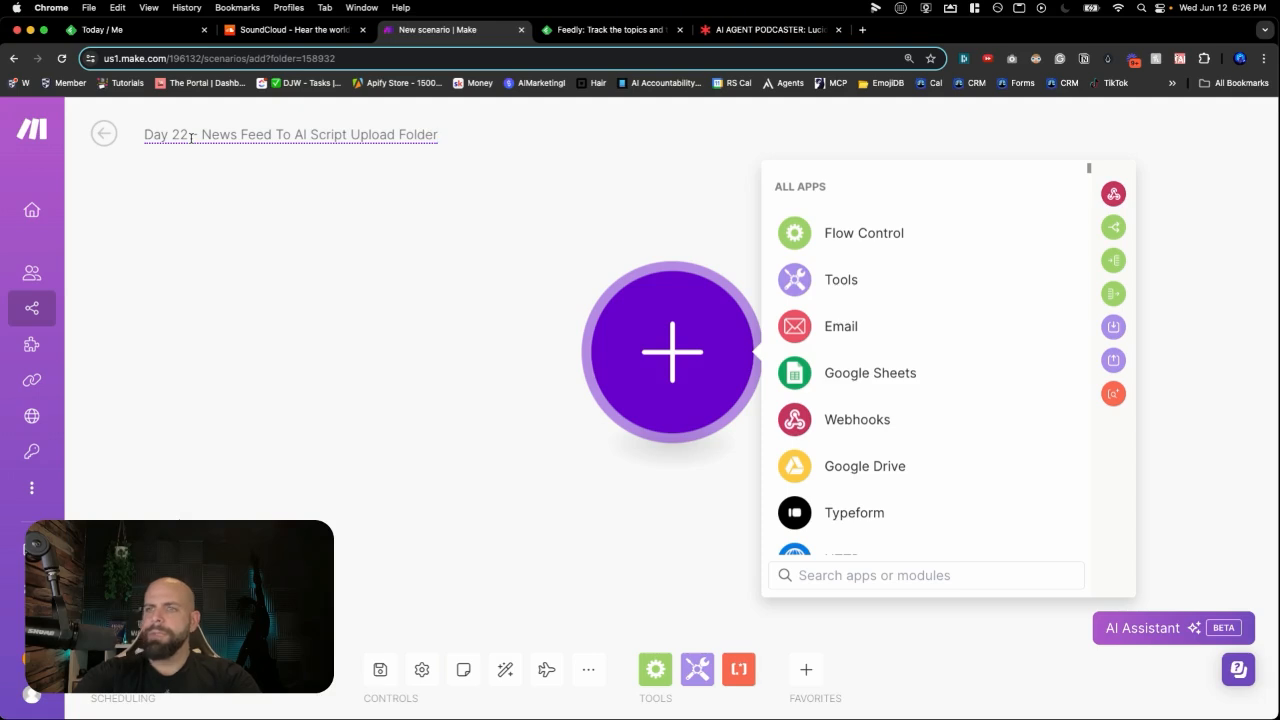
pyautogui.press('Return')
pyautogui.click(378, 673)
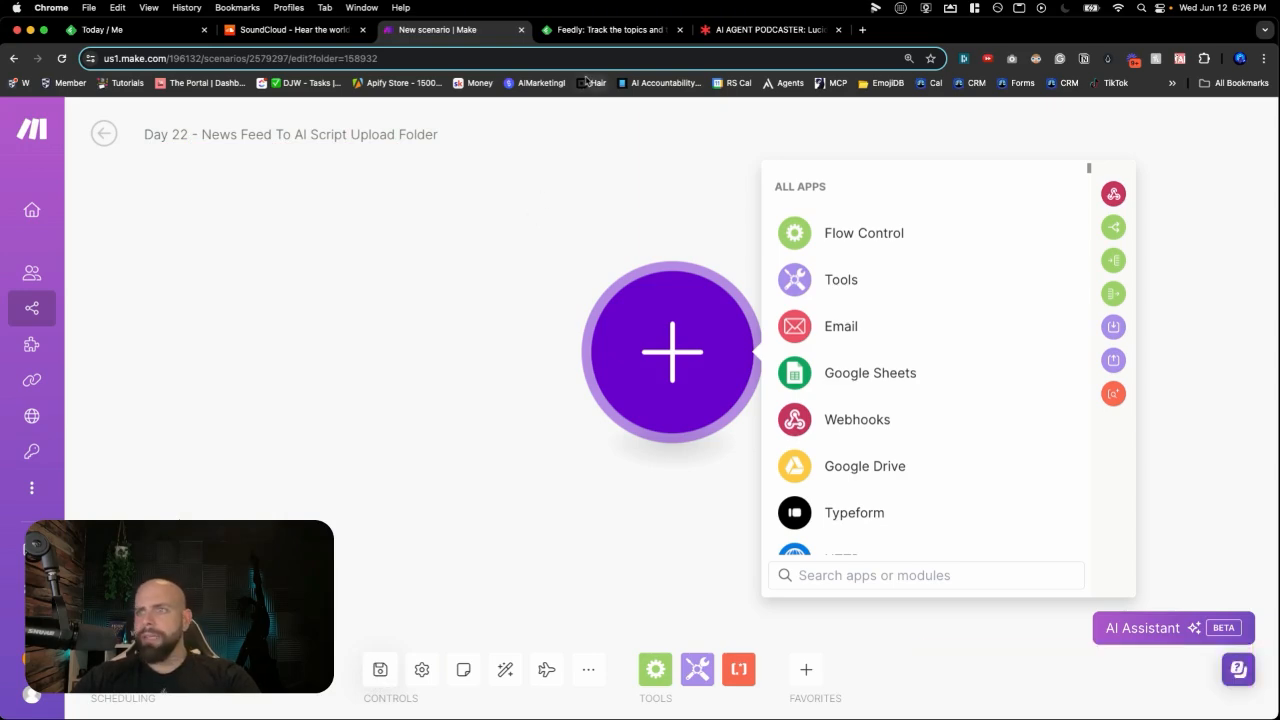
# Switch to Feedly and create a non-public board titled "AI Marketing News".
pyautogui.click(610, 29)
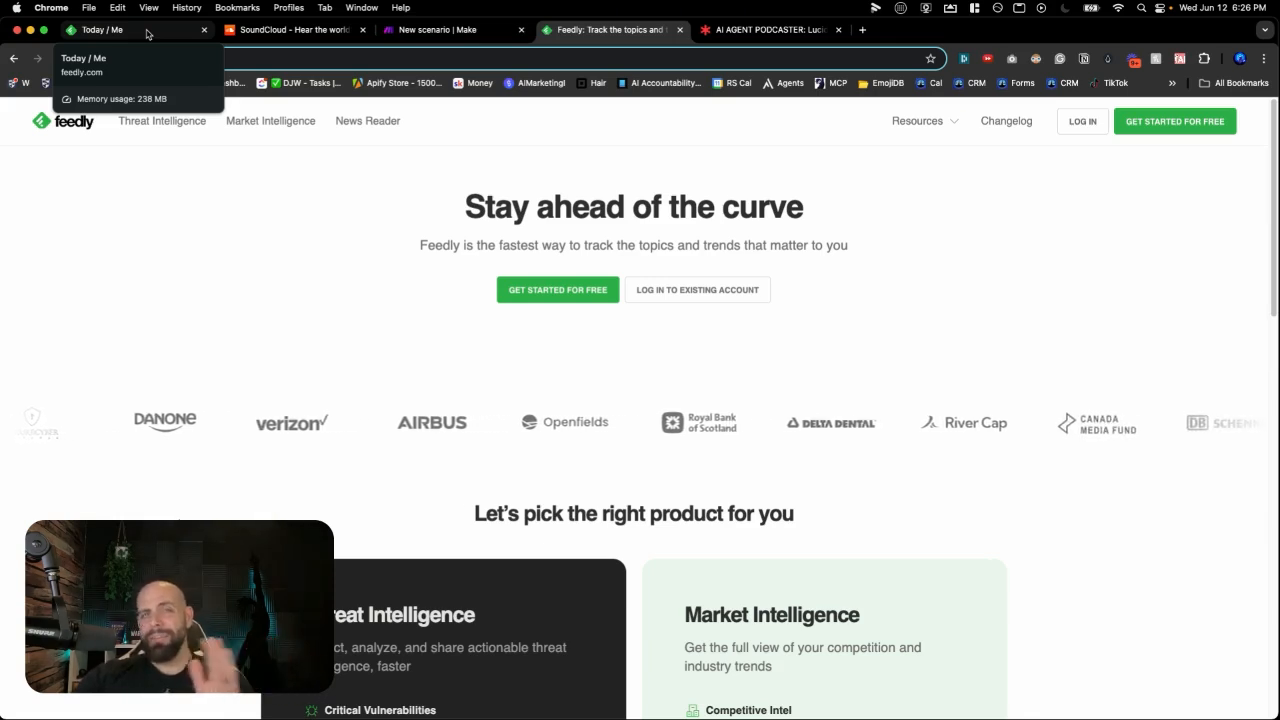
pyautogui.click(146, 34)
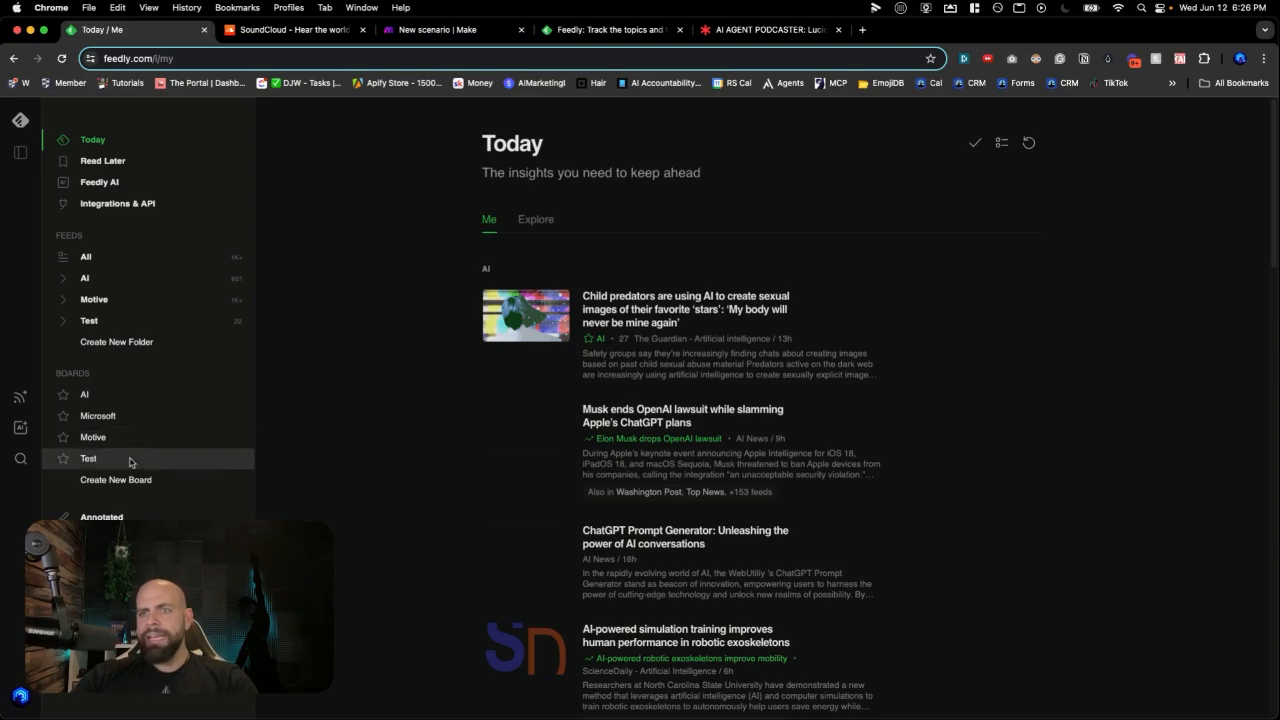
pyautogui.click(105, 485)
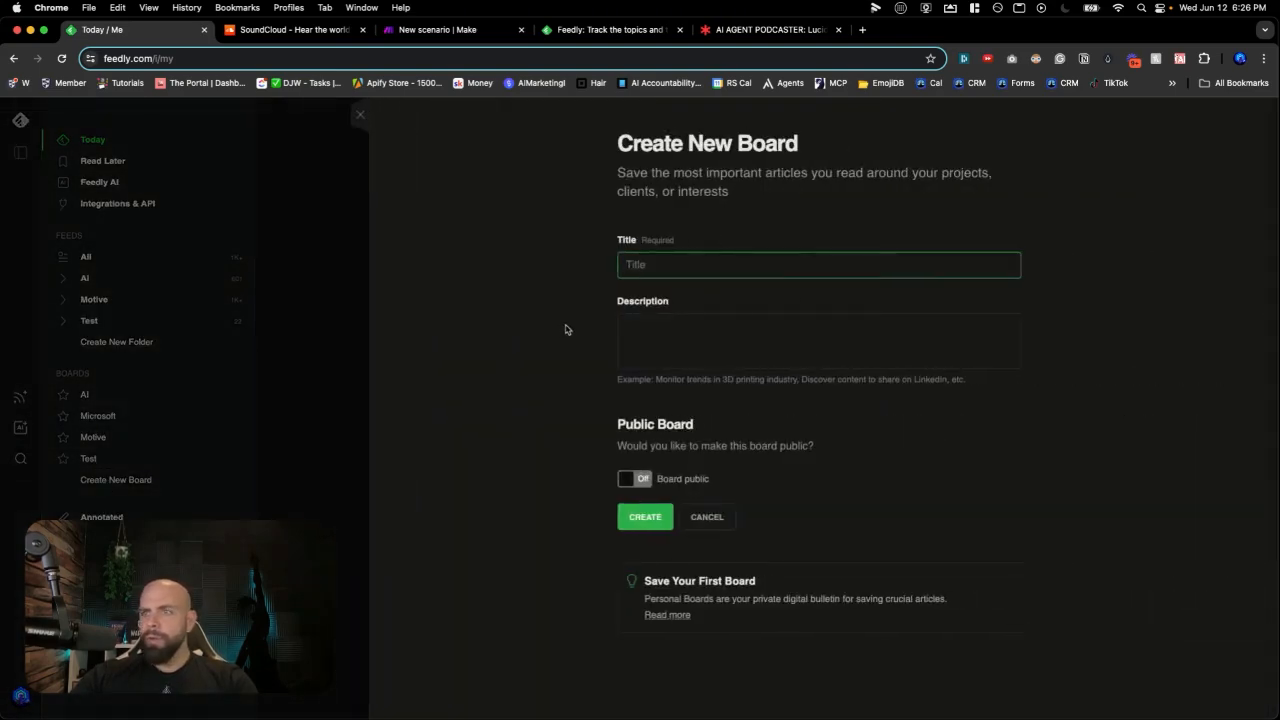
pyautogui.write('AI Marketing News')
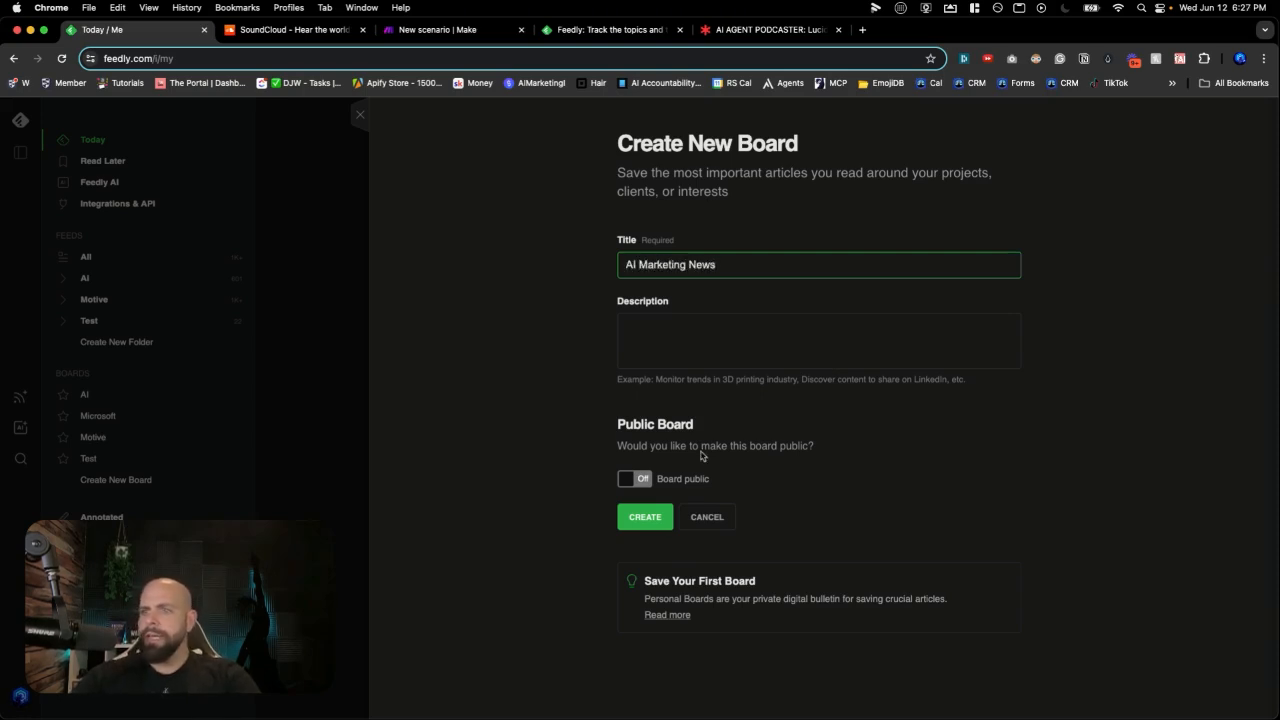
pyautogui.click(645, 517)
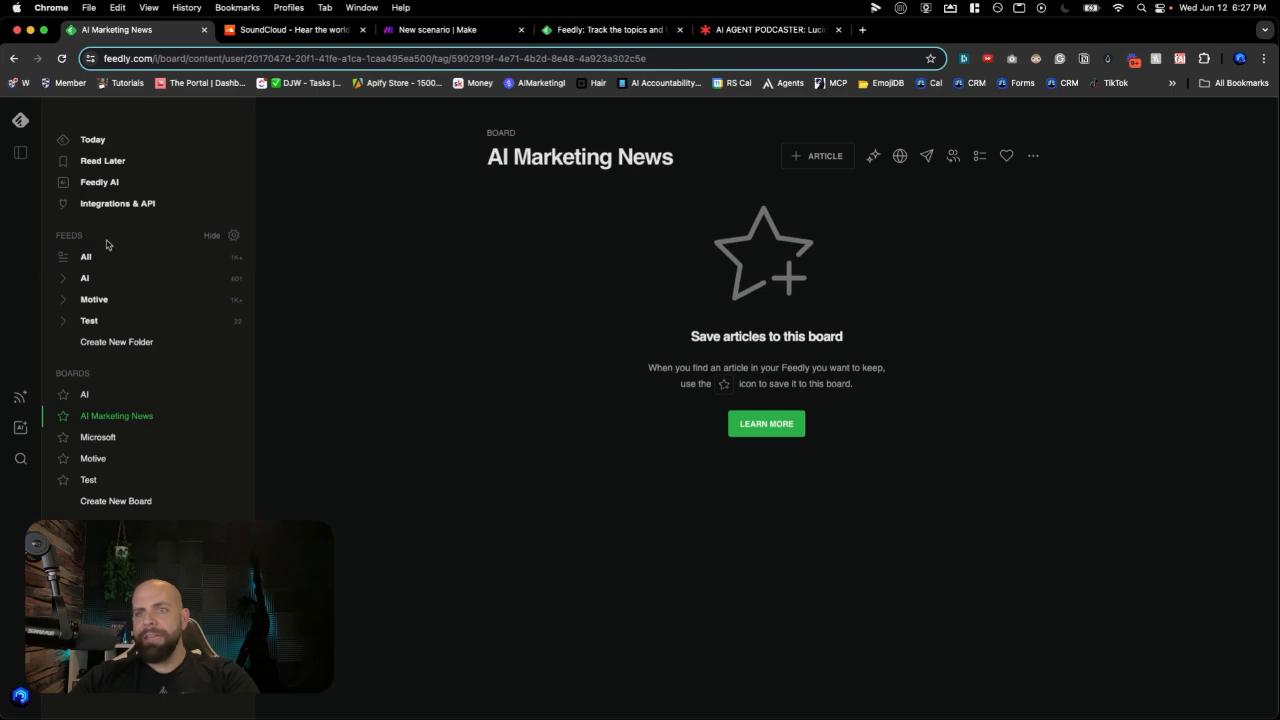
# Create a new feed folder titled "Marketing AI News".
pyautogui.click(134, 345)
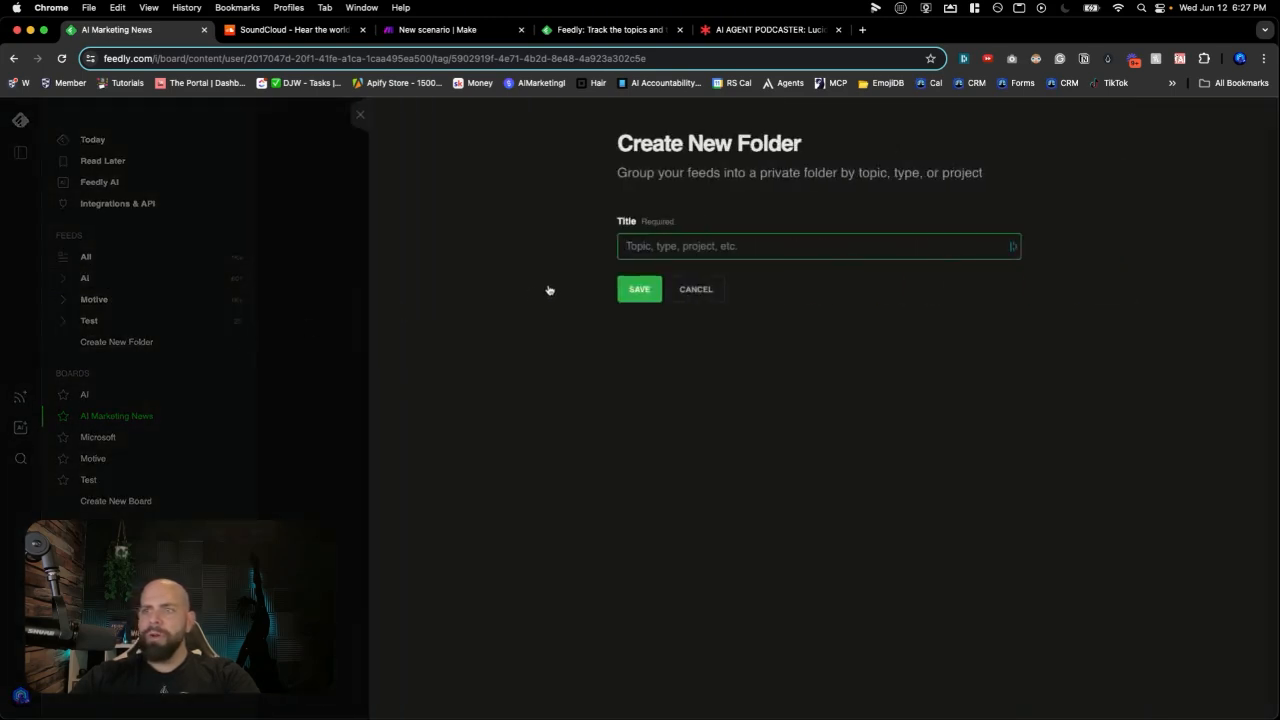
pyautogui.write('Marketing AI News')
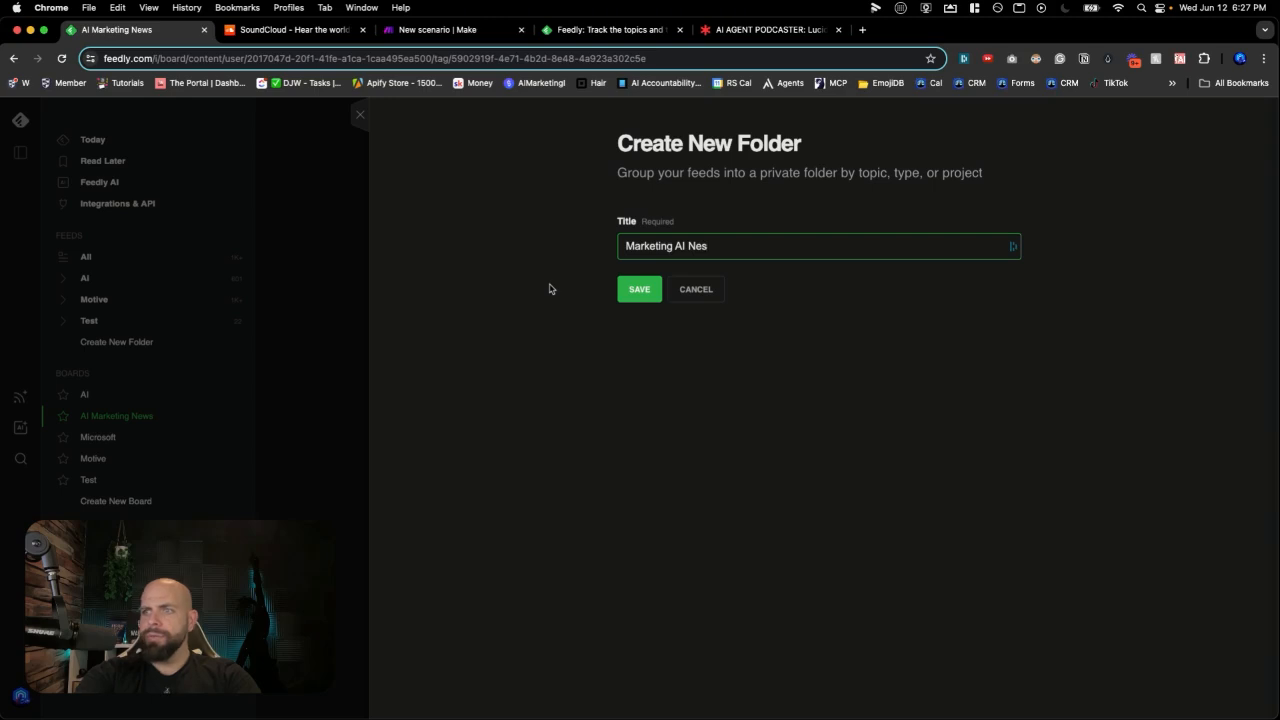
pyautogui.click(648, 294)
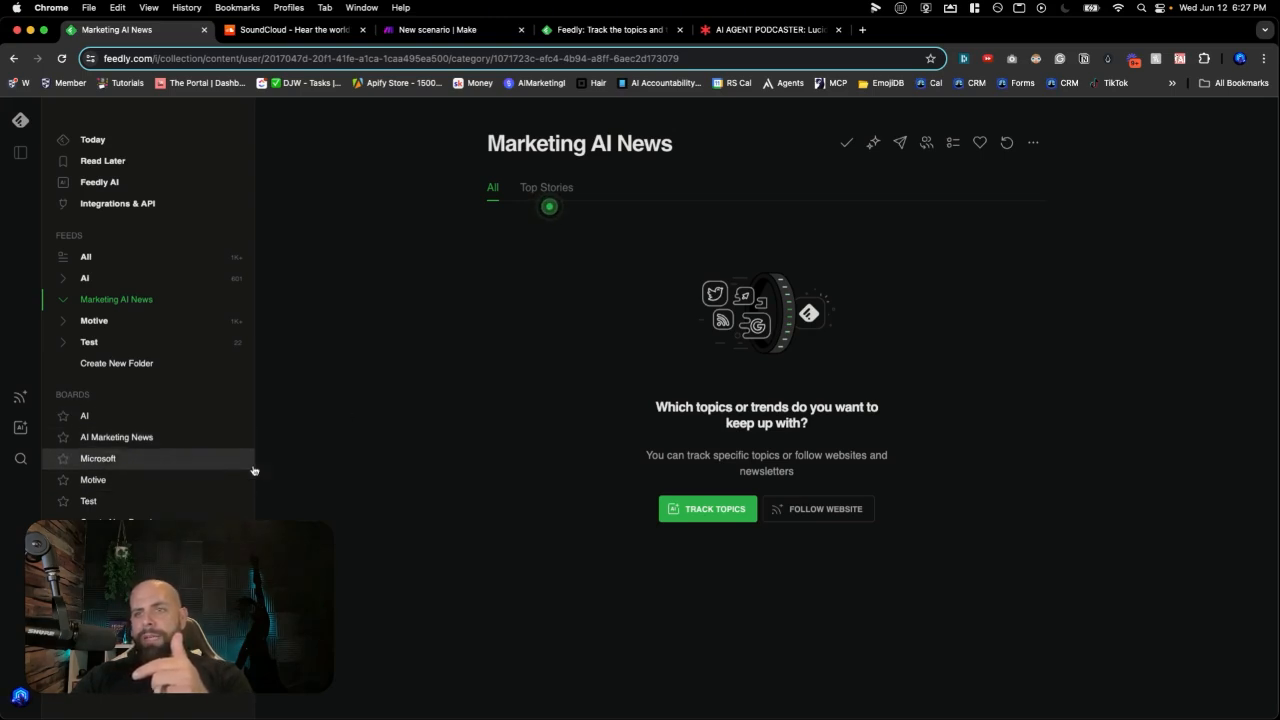
# Start a new AI feed from the empty Marketing AI News folder and add "Marketing AI" as its topic.
pyautogui.click(740, 512)
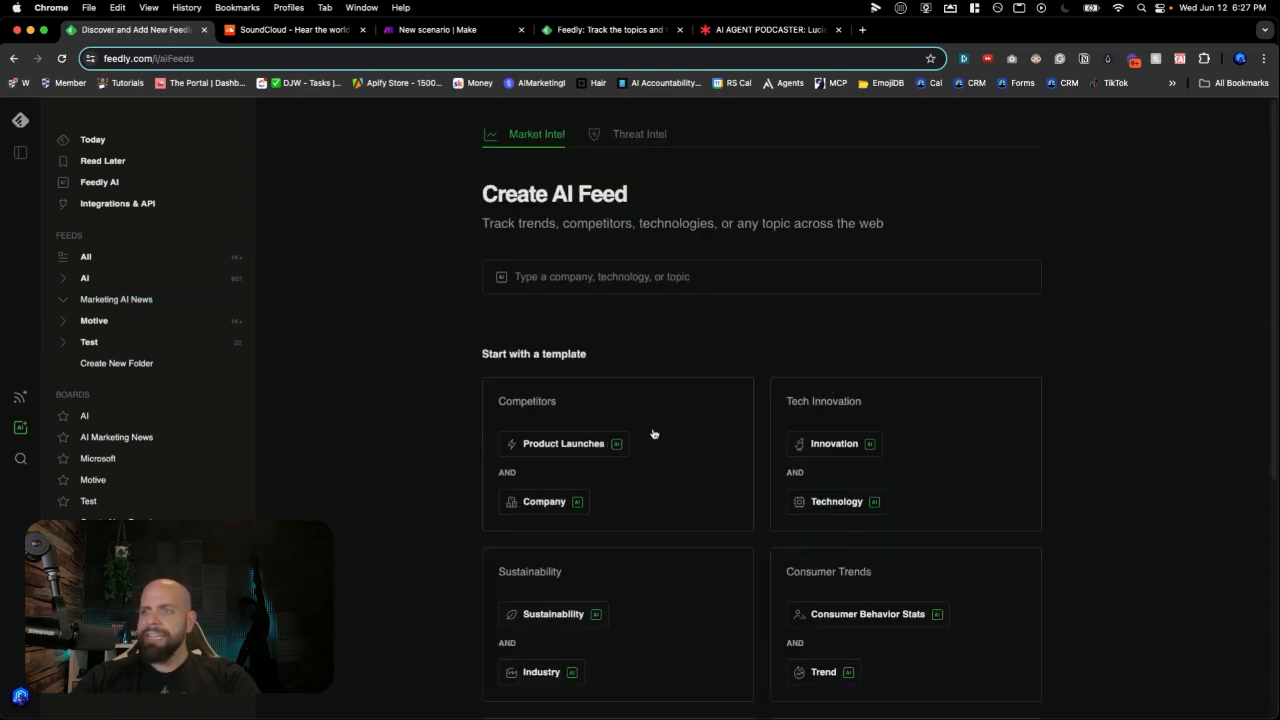
pyautogui.scroll(-2, 654, 434)
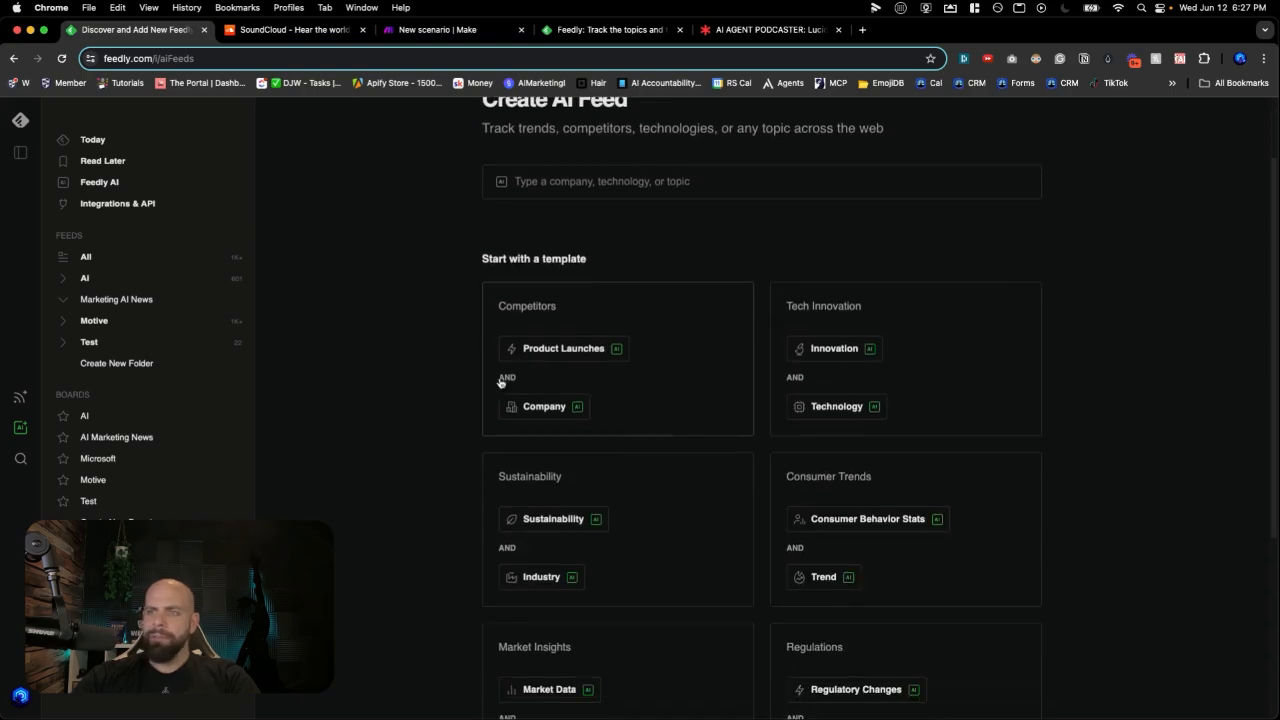
pyautogui.scroll(-3, 566, 397)
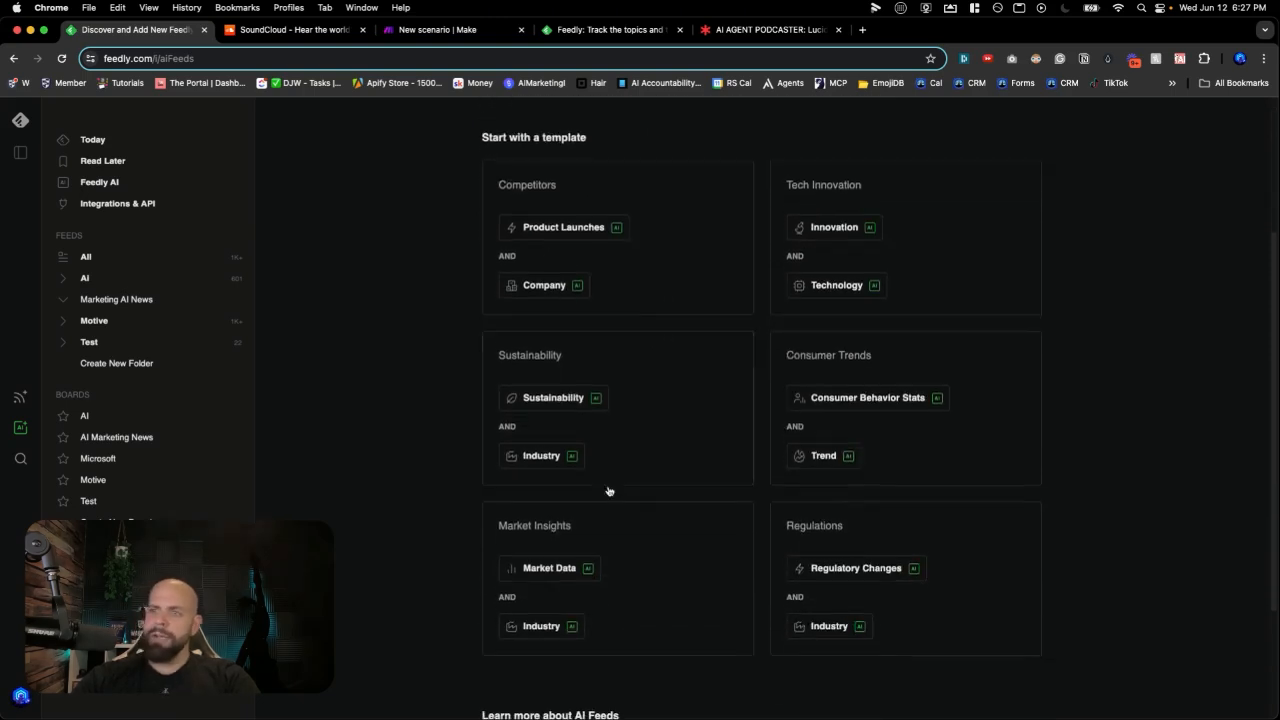
pyautogui.scroll(2, 834, 495)
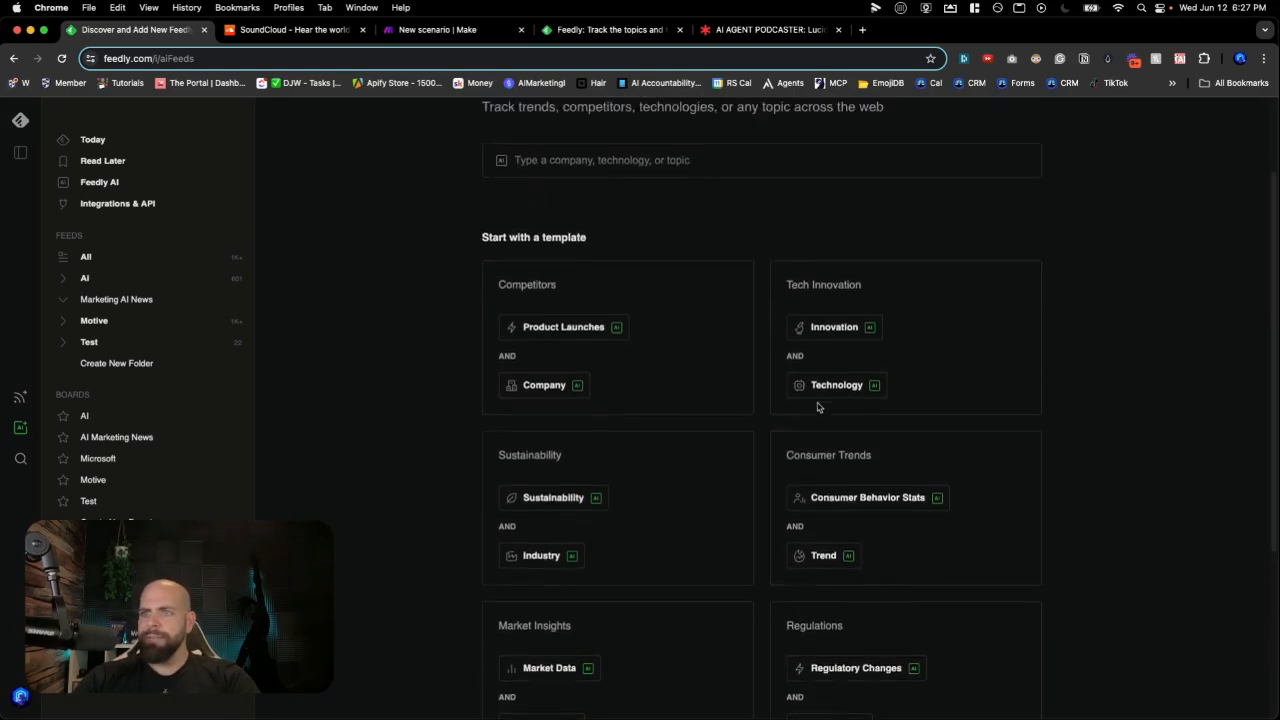
pyautogui.scroll(2, 817, 407)
pyautogui.click(594, 257)
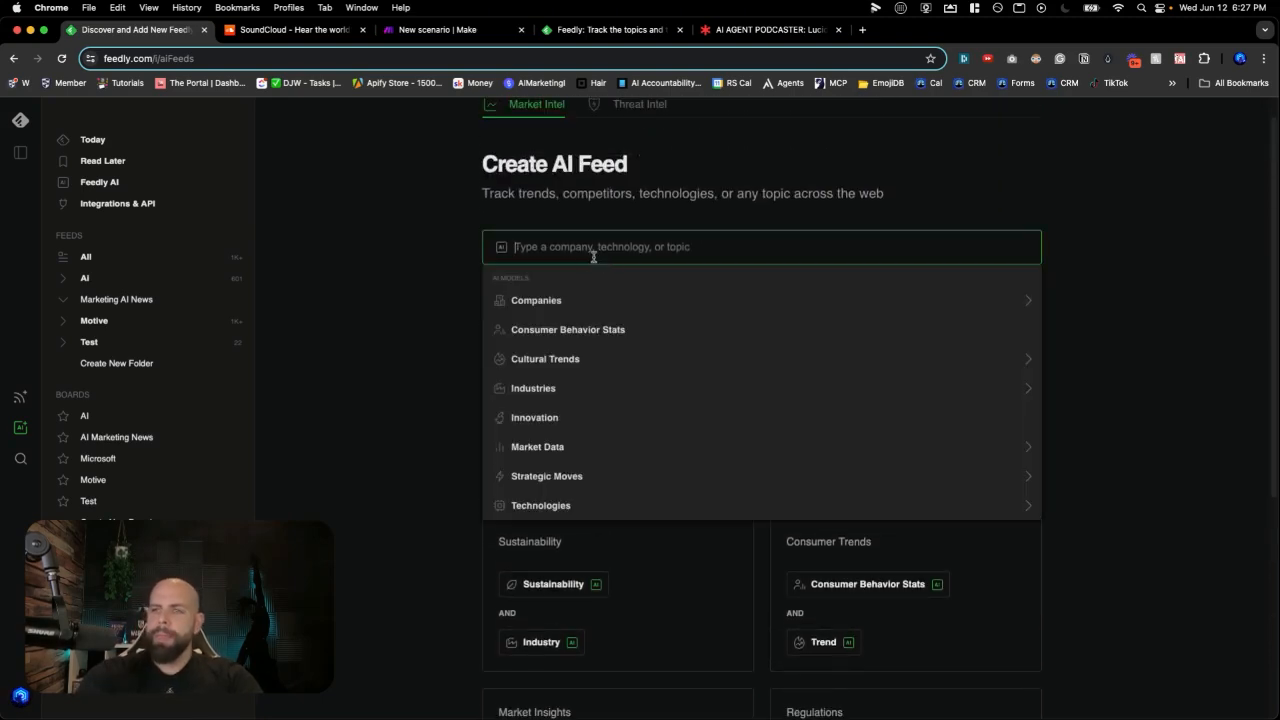
pyautogui.write('Marketing ')
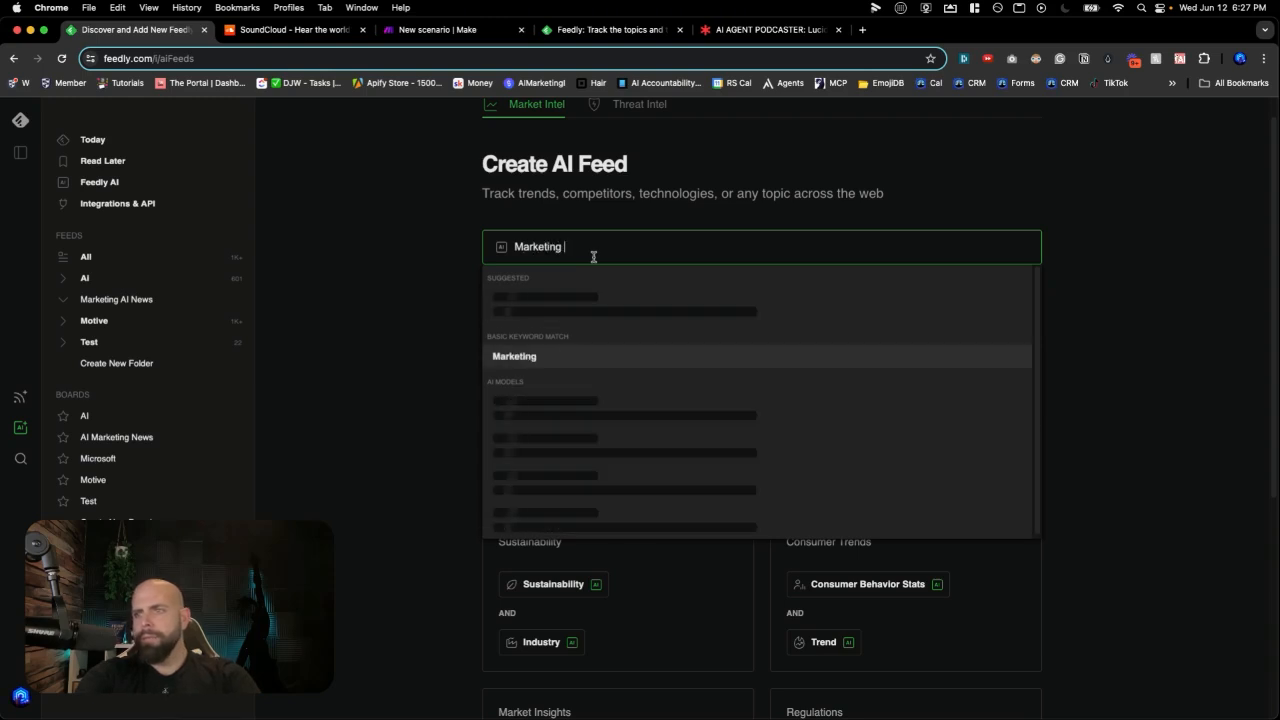
pyautogui.write('AI')
pyautogui.press('Return')
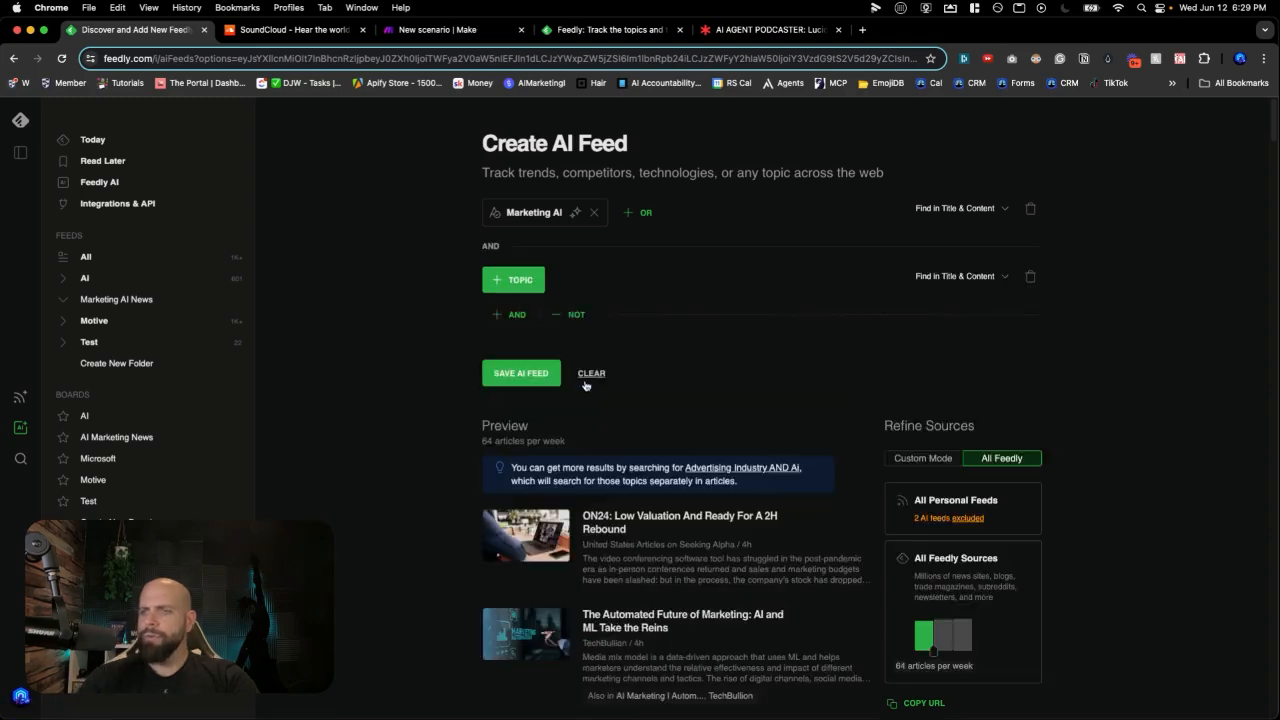
# Look through the preview articles of the Marketing AI feed to judge their relevance.
pyautogui.scroll(-2, 585, 386)
pyautogui.scroll(-5, 585, 386)
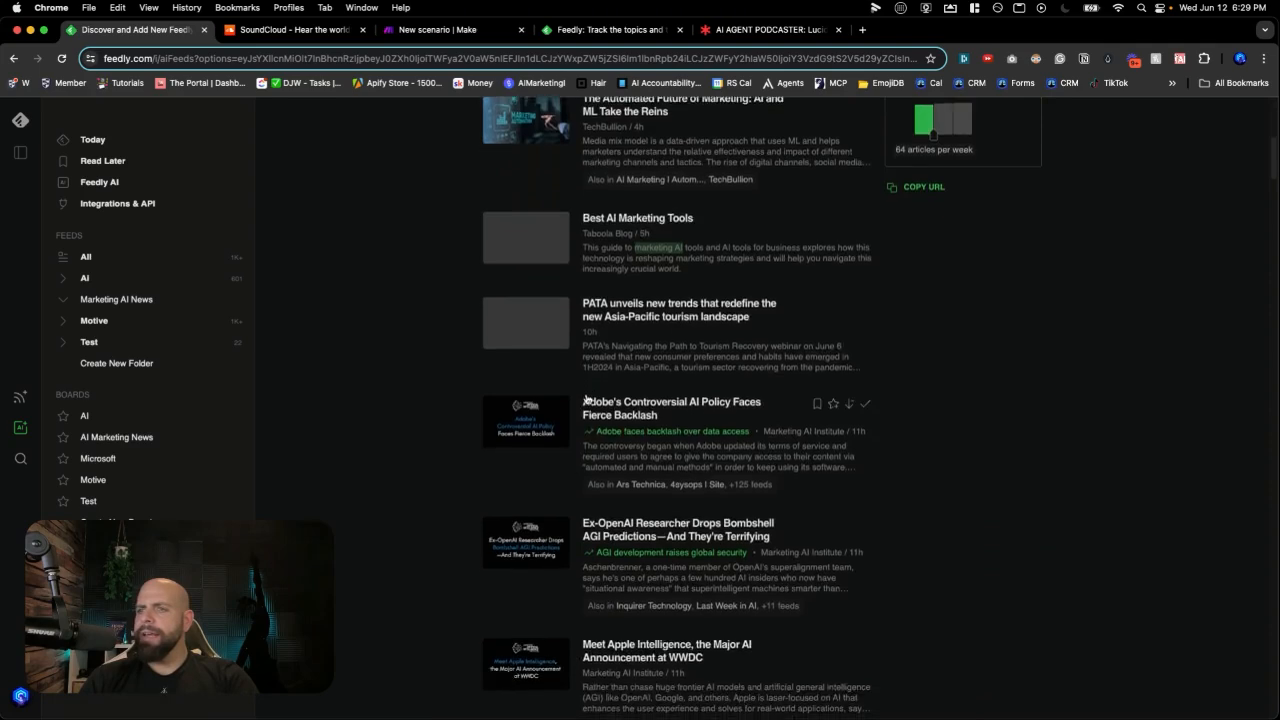
pyautogui.scroll(-4, 587, 399)
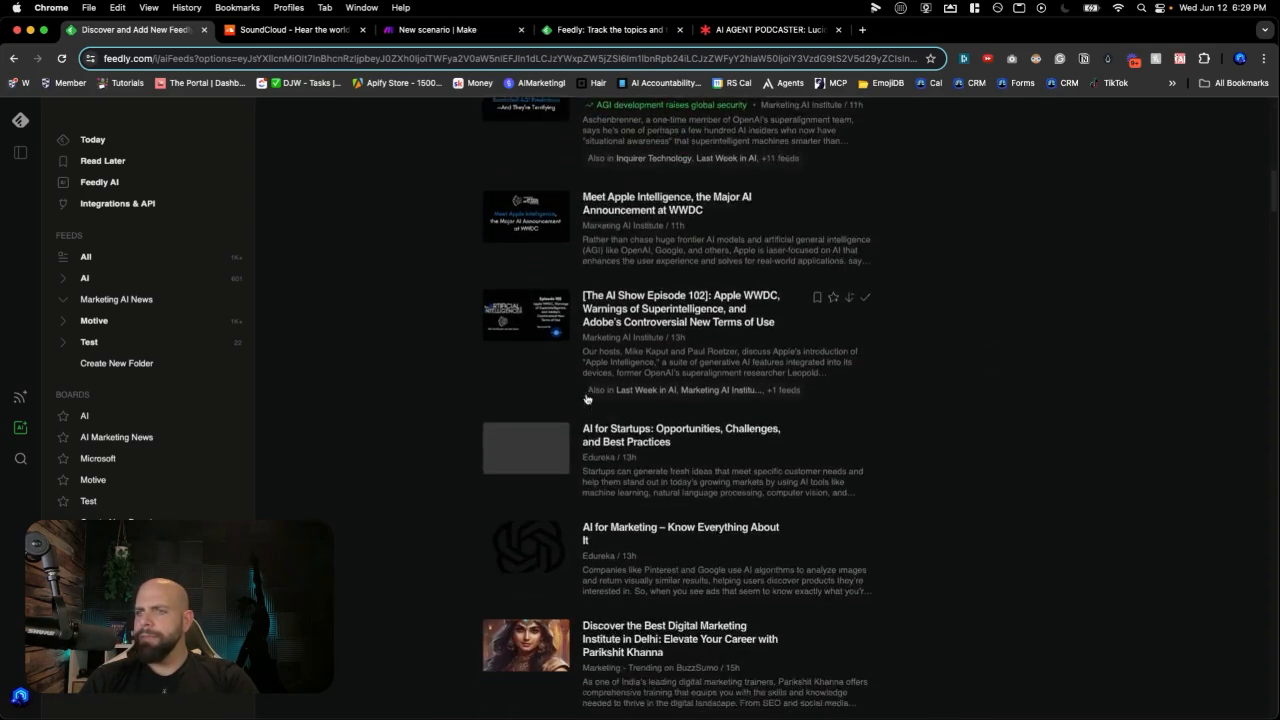
pyautogui.scroll(-3, 587, 399)
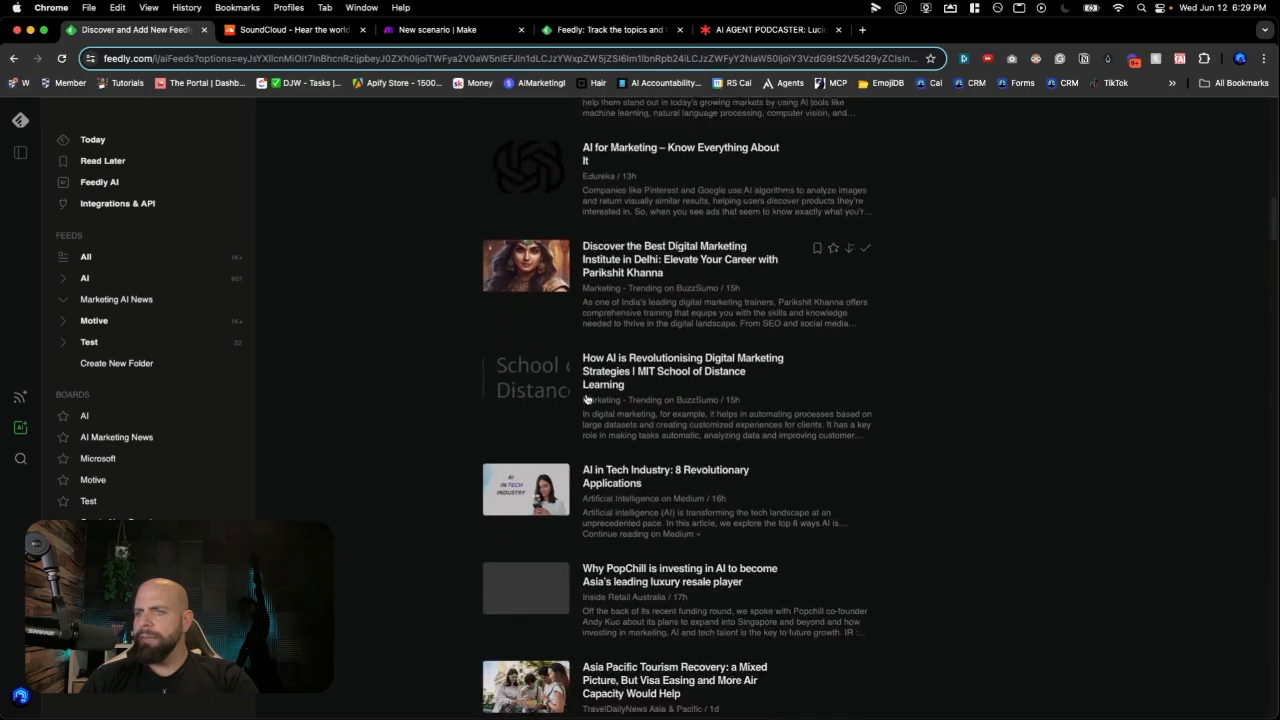
pyautogui.scroll(5, 587, 399)
pyautogui.scroll(10, 587, 398)
pyautogui.scroll(-2, 587, 398)
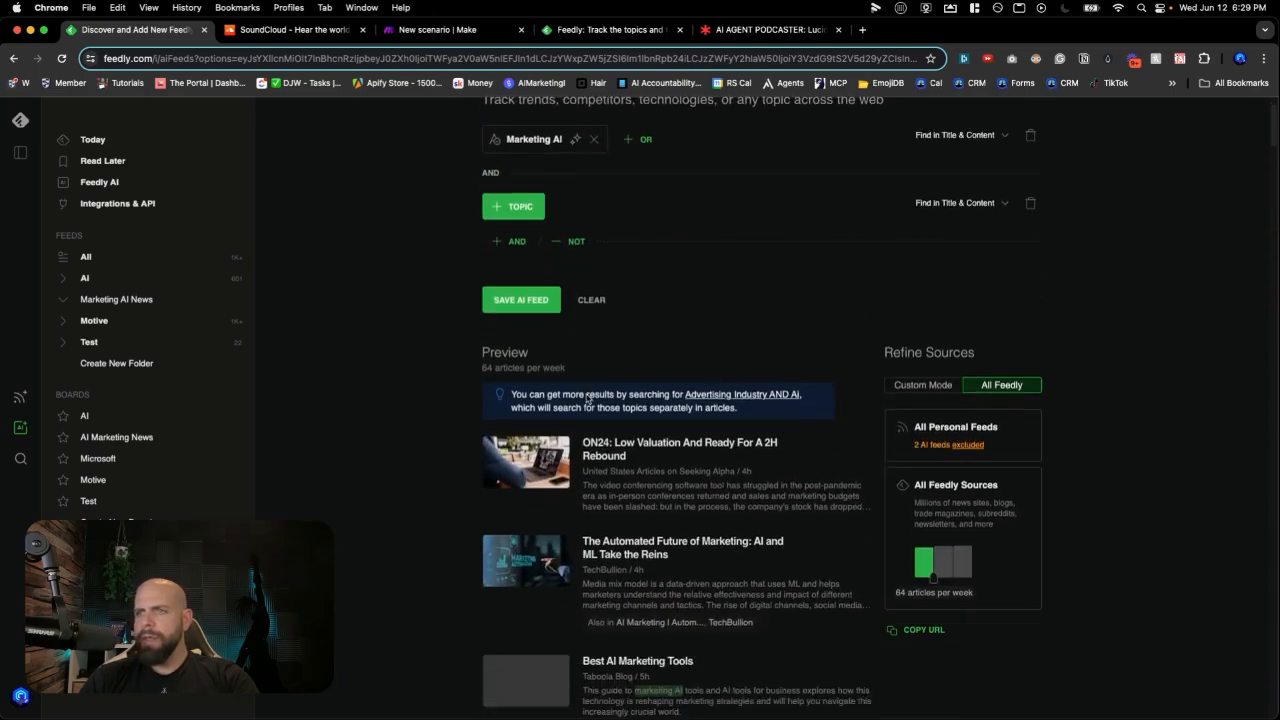
# Save the article "The Automated Future of Marketing: AI and ML Take the Reins" to the AI Marketing News board.
pyautogui.scroll(-1, 659, 386)
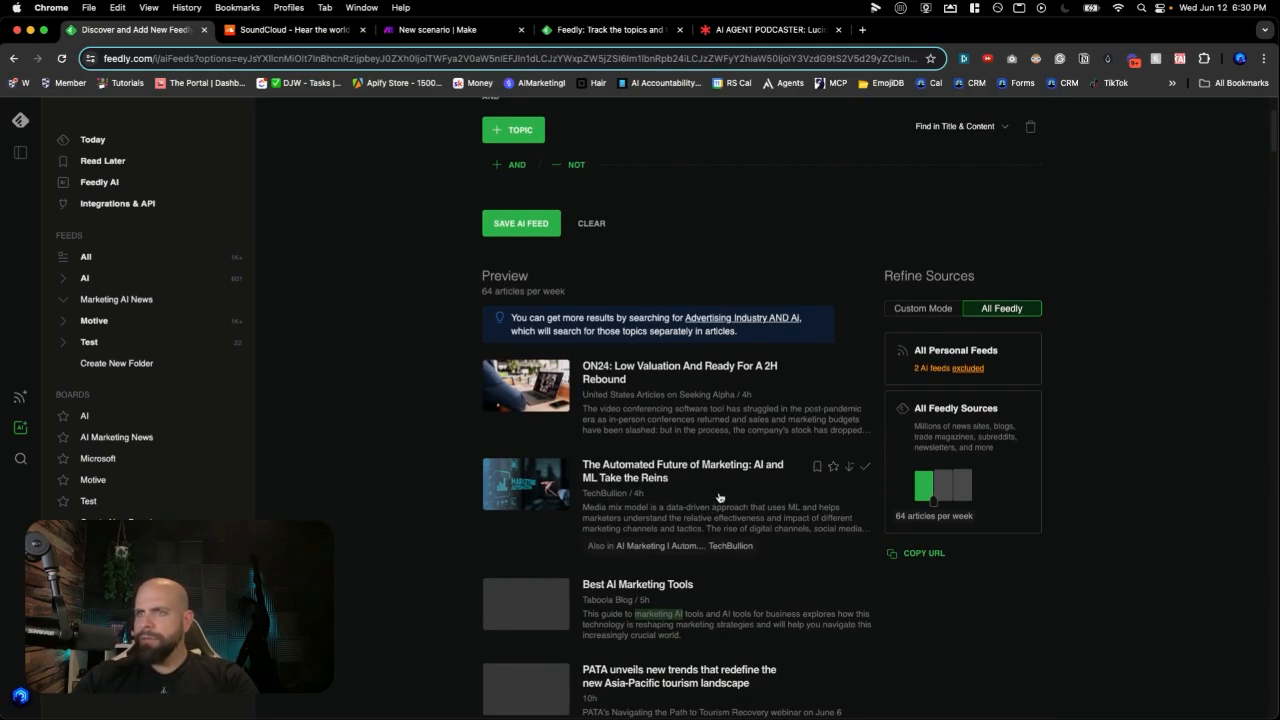
pyautogui.scroll(-1, 737, 488)
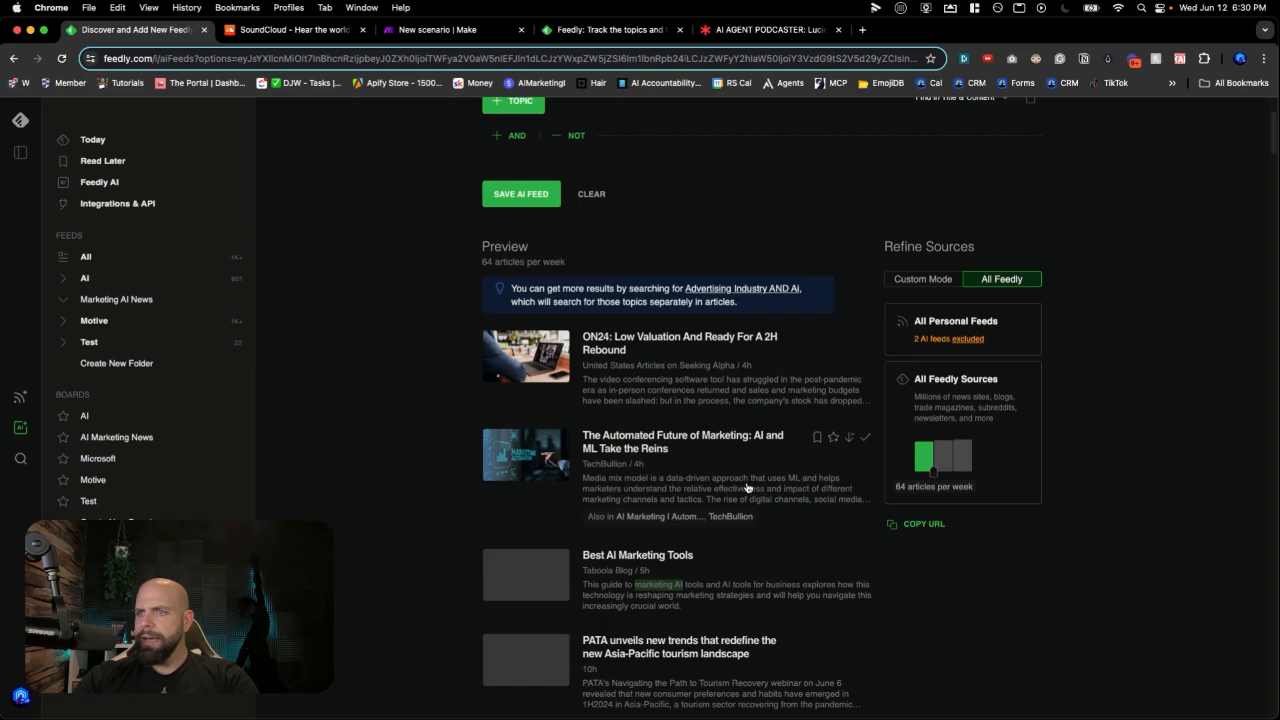
pyautogui.click(834, 437)
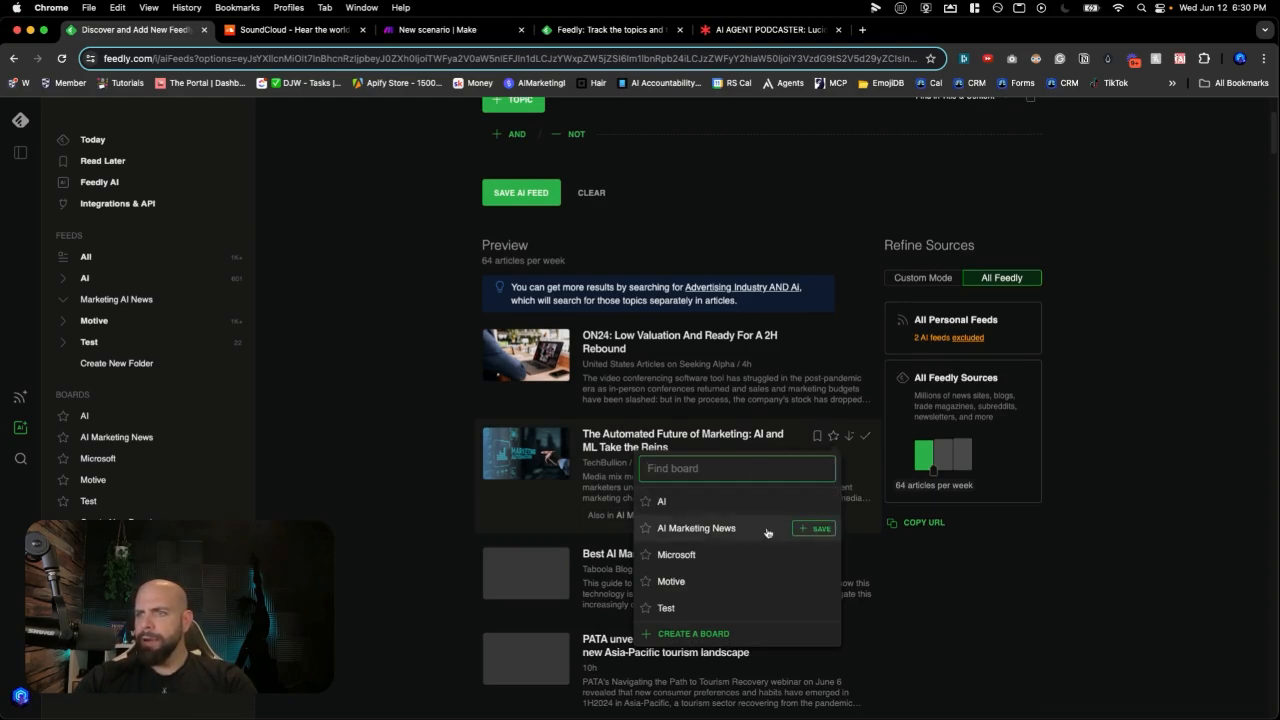
pyautogui.click(817, 528)
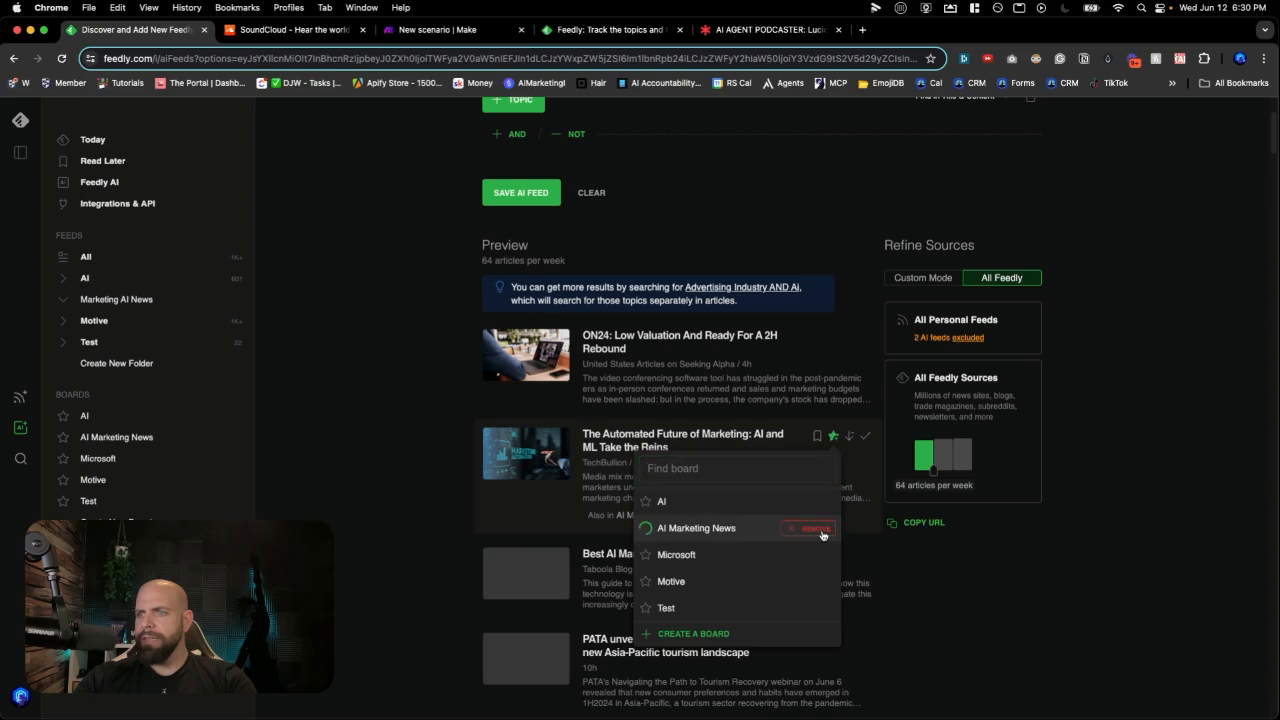
pyautogui.click(925, 572)
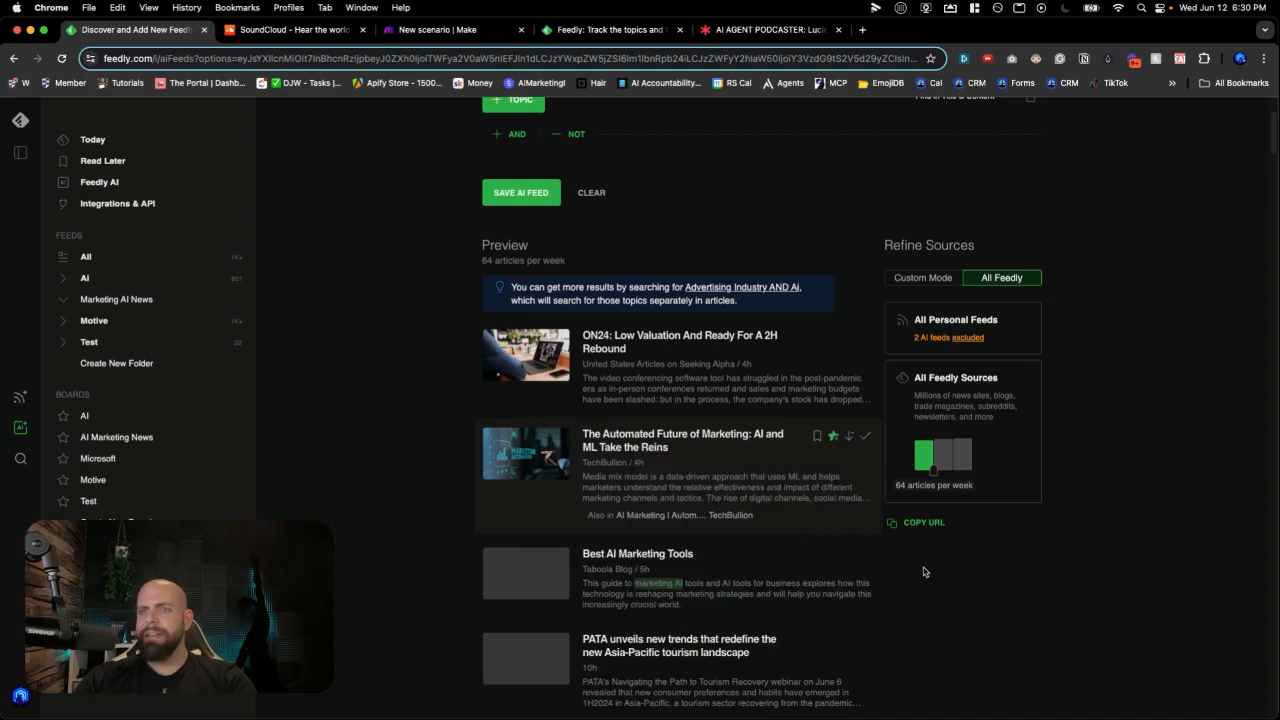
# Try to open the AI Marketing News board, but stay on the unsaved AI feed page.
pyautogui.click(160, 448)
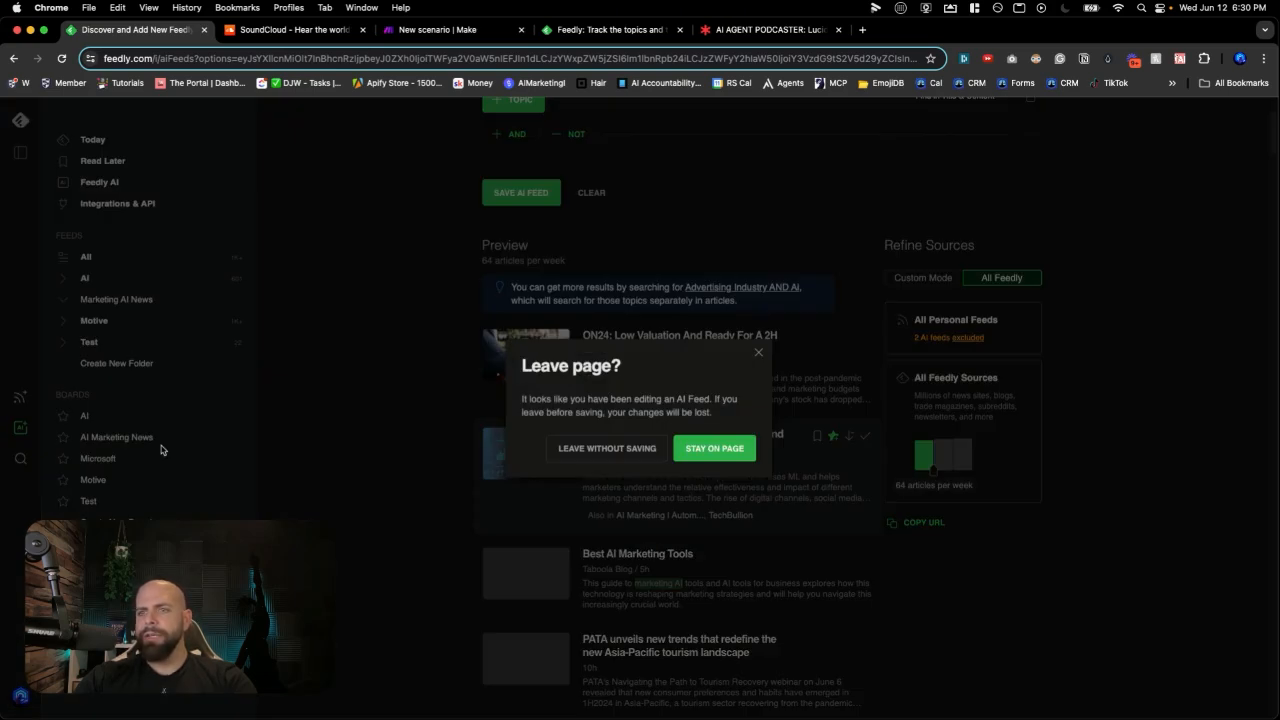
pyautogui.click(715, 446)
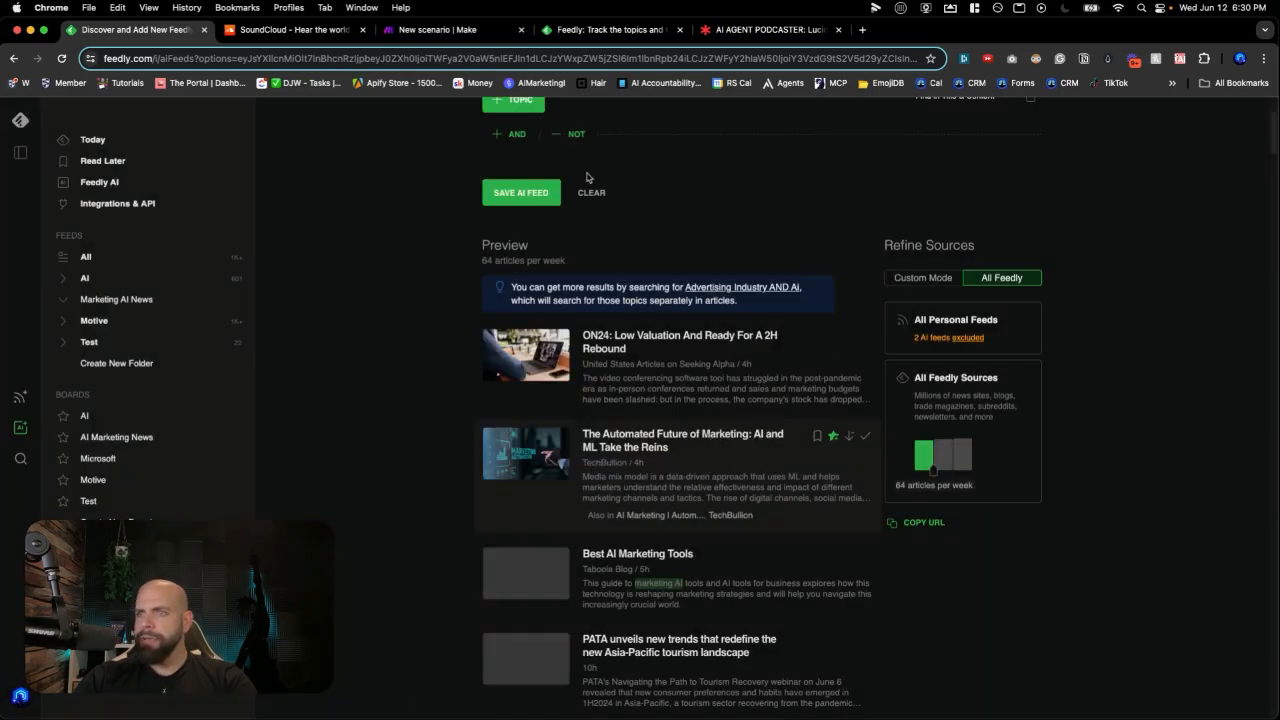
# Save the AI feed to the Marketing AI News folder under the name "AI Marketing Feed".
pyautogui.scroll(3, 567, 259)
pyautogui.scroll(1, 567, 259)
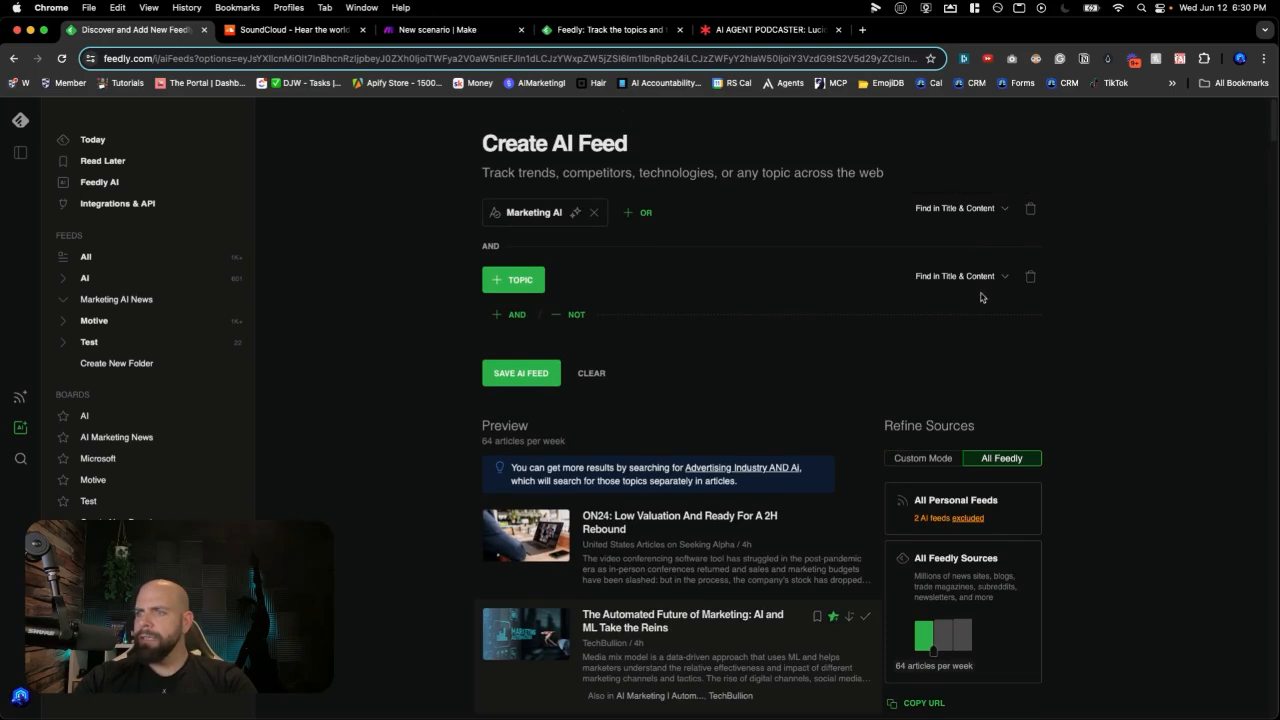
pyautogui.click(535, 373)
pyautogui.click(538, 357)
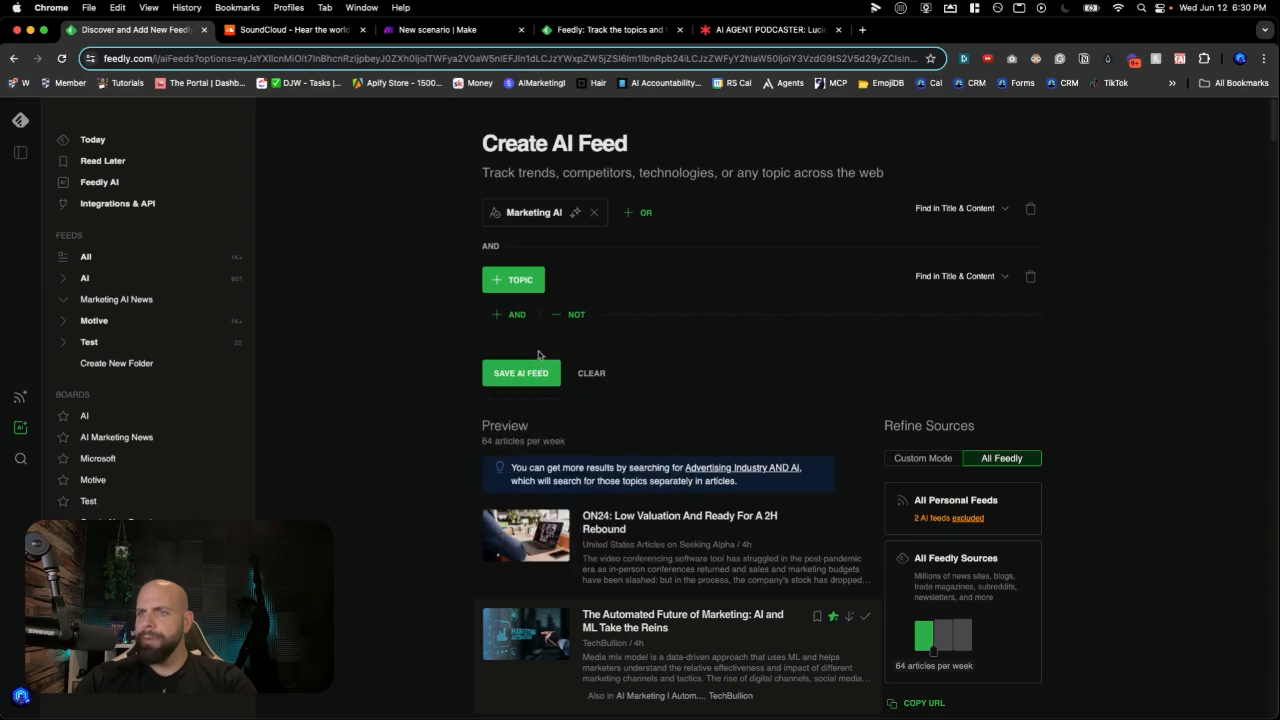
pyautogui.click(530, 373)
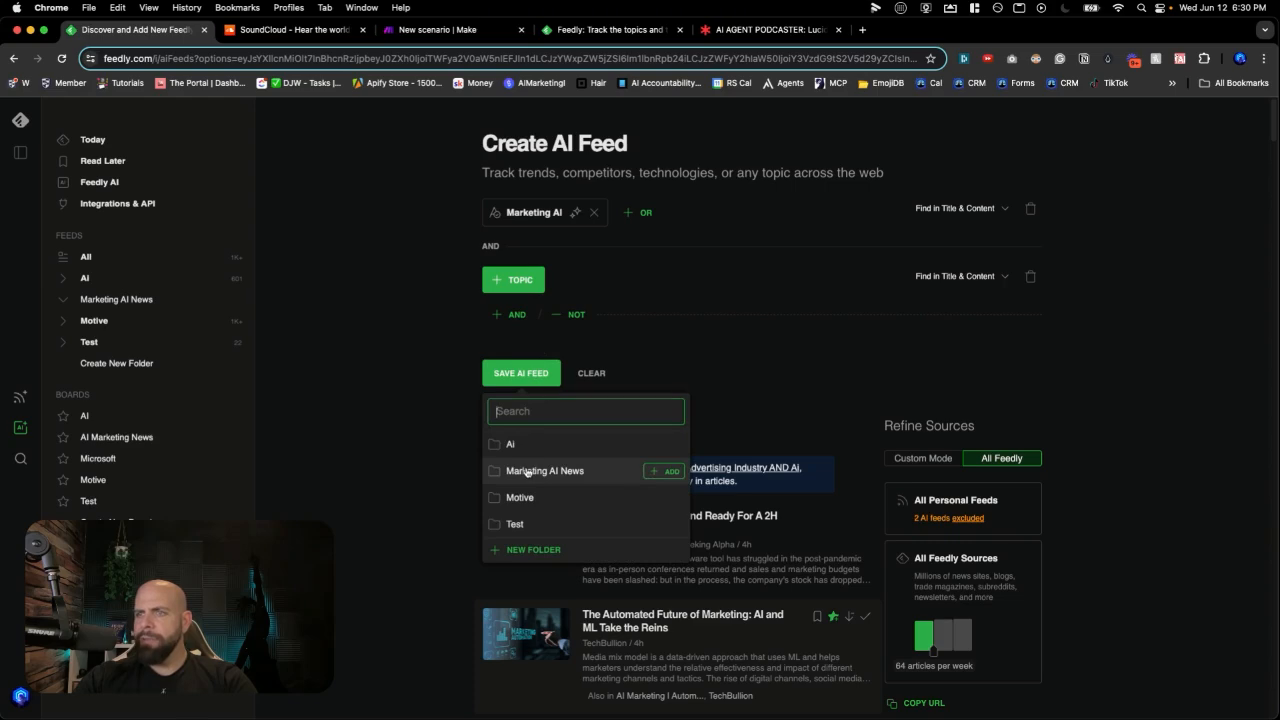
pyautogui.click(527, 471)
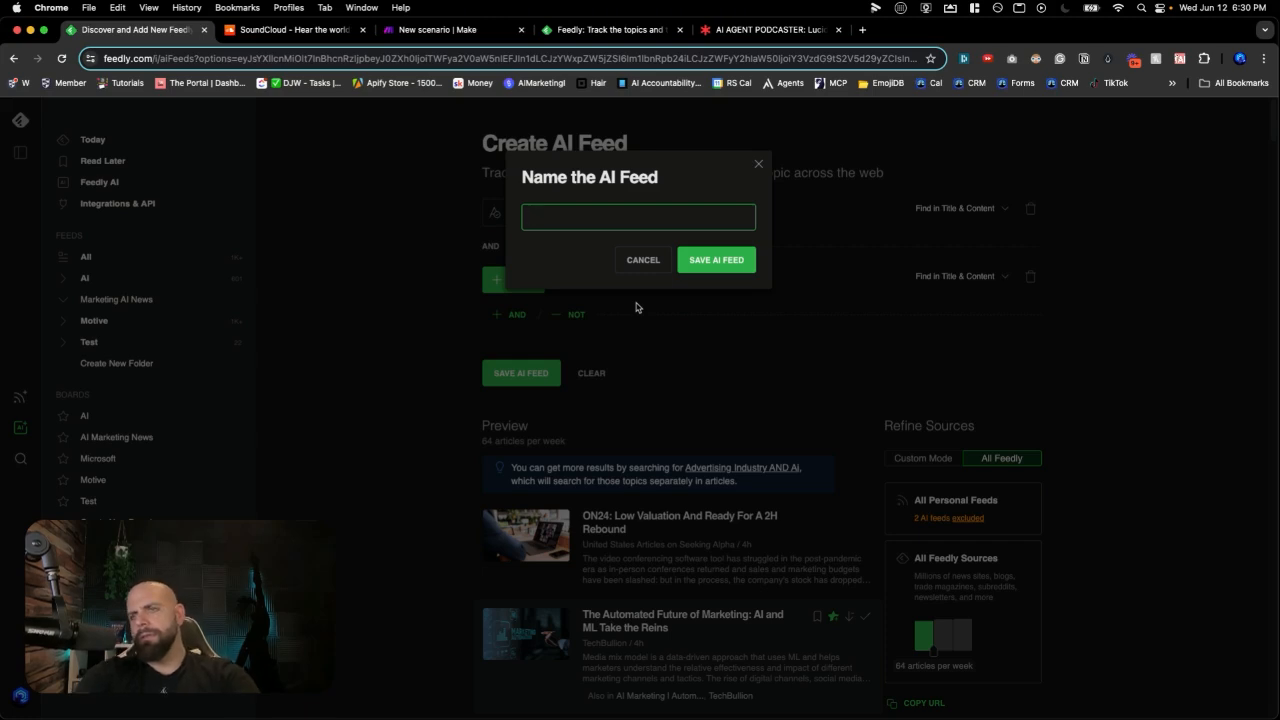
pyautogui.write('AI Marketing ')
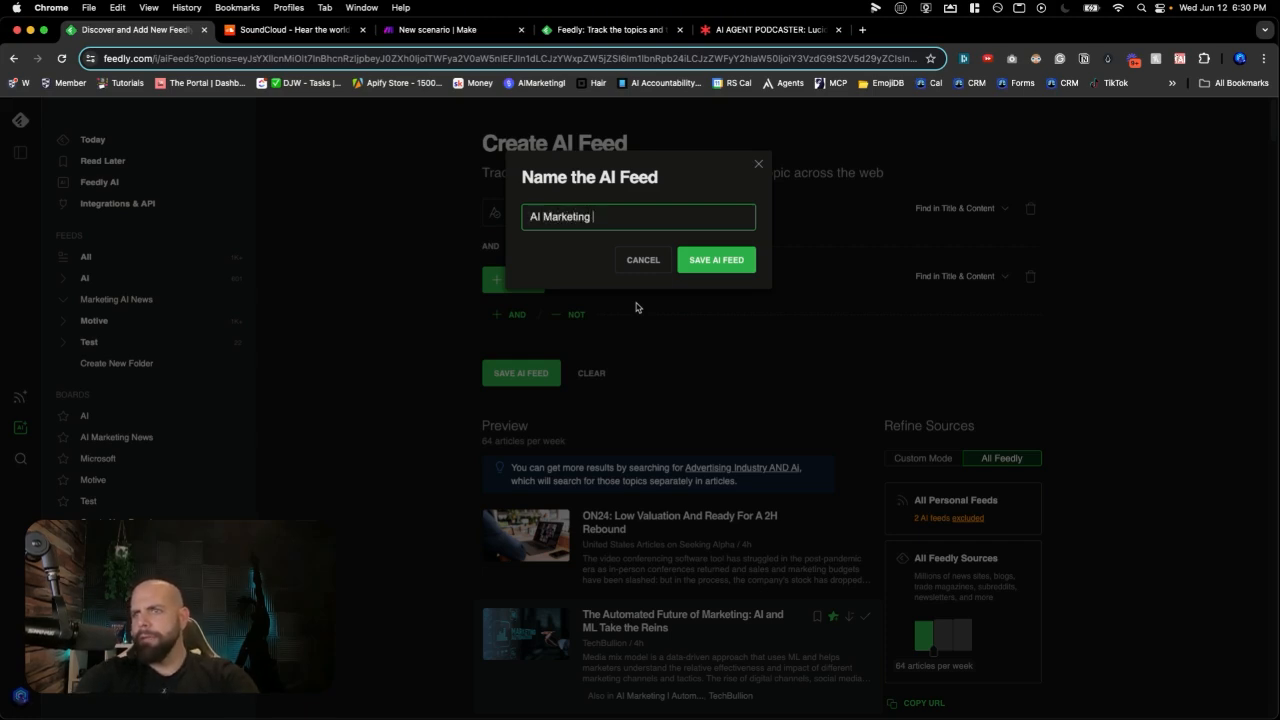
pyautogui.write('Feed')
pyautogui.click(713, 275)
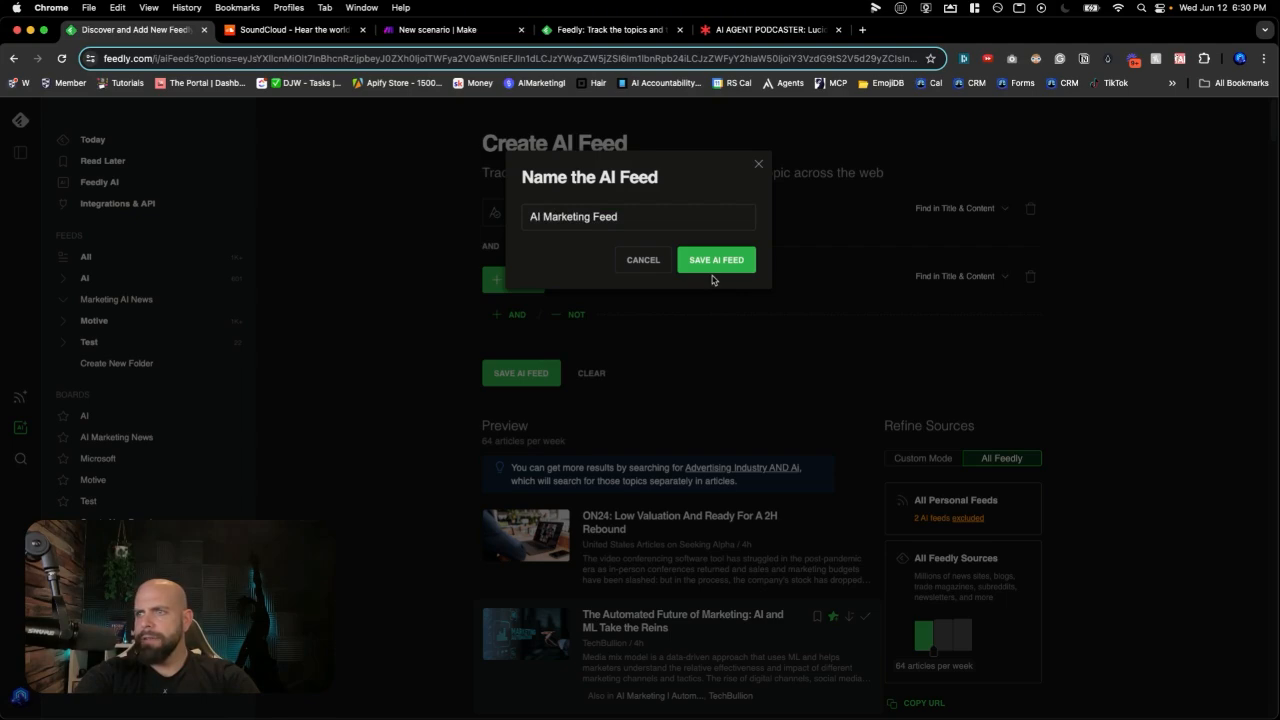
pyautogui.click(709, 268)
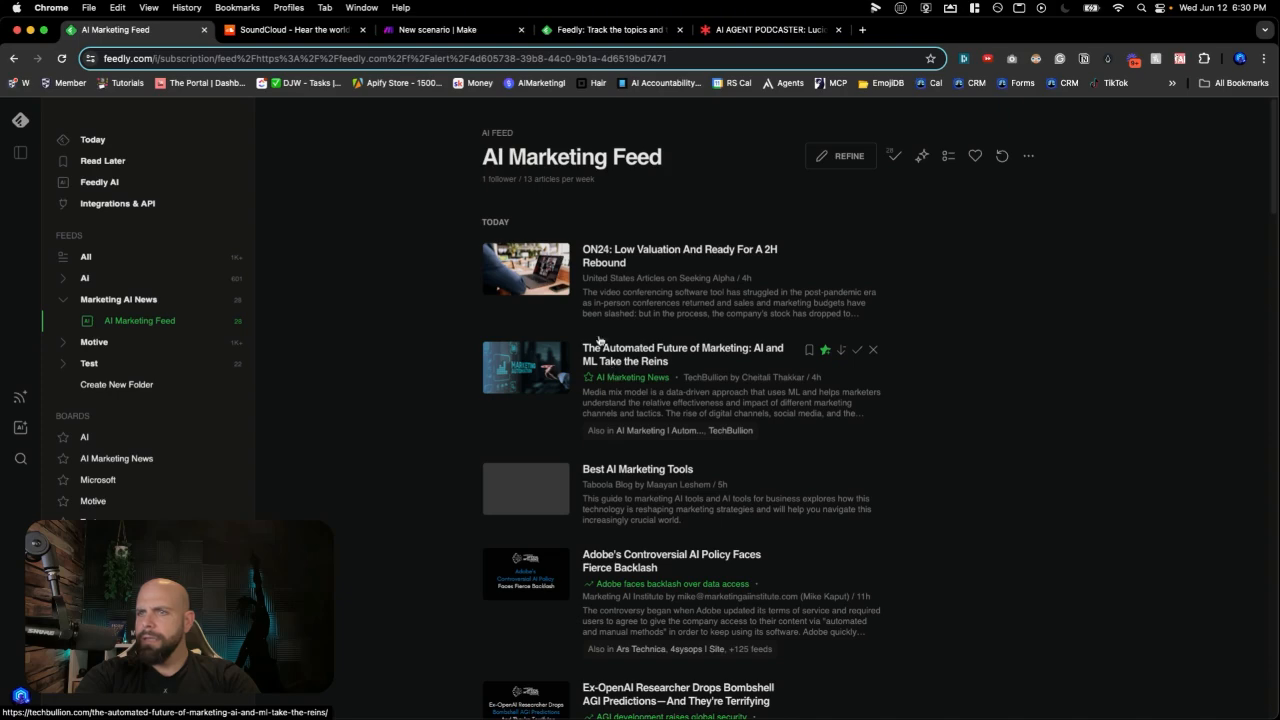
# Look through the AI Marketing Feed articles and preview the saved marketing automation article on the AI Marketing News board.
pyautogui.scroll(-10, 596, 330)
pyautogui.scroll(6, 592, 313)
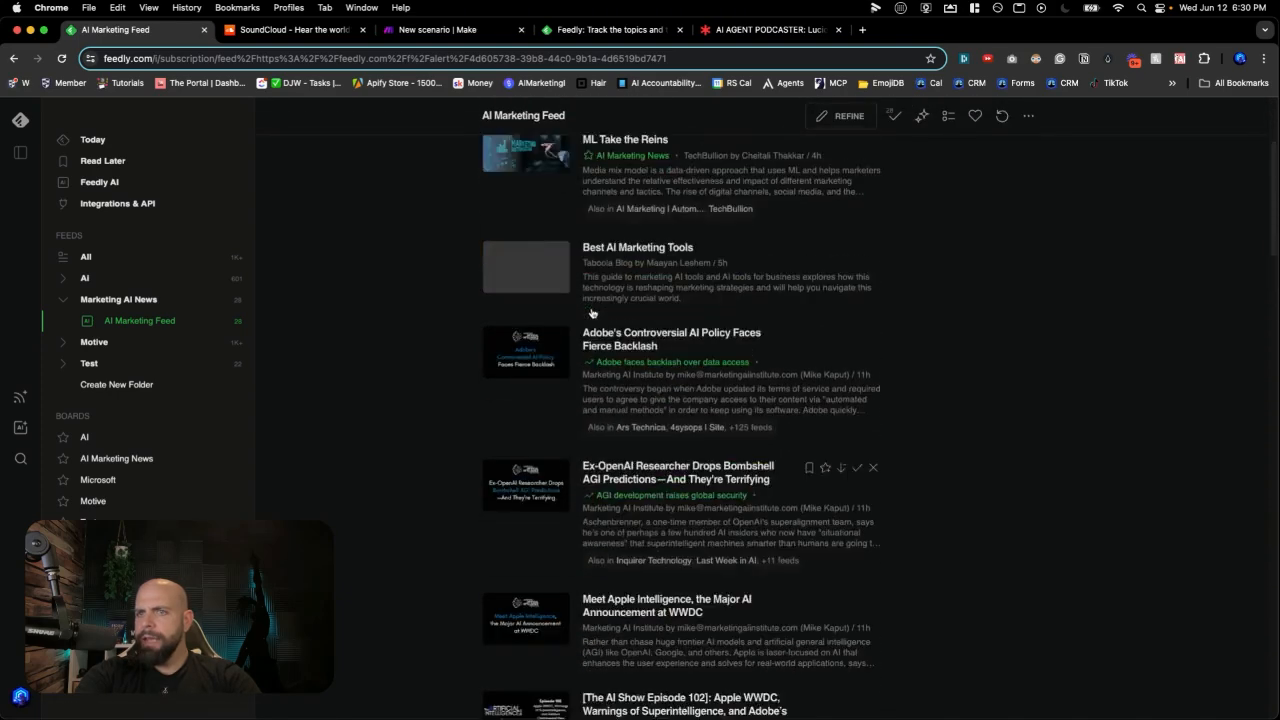
pyautogui.scroll(3, 592, 313)
pyautogui.click(116, 458)
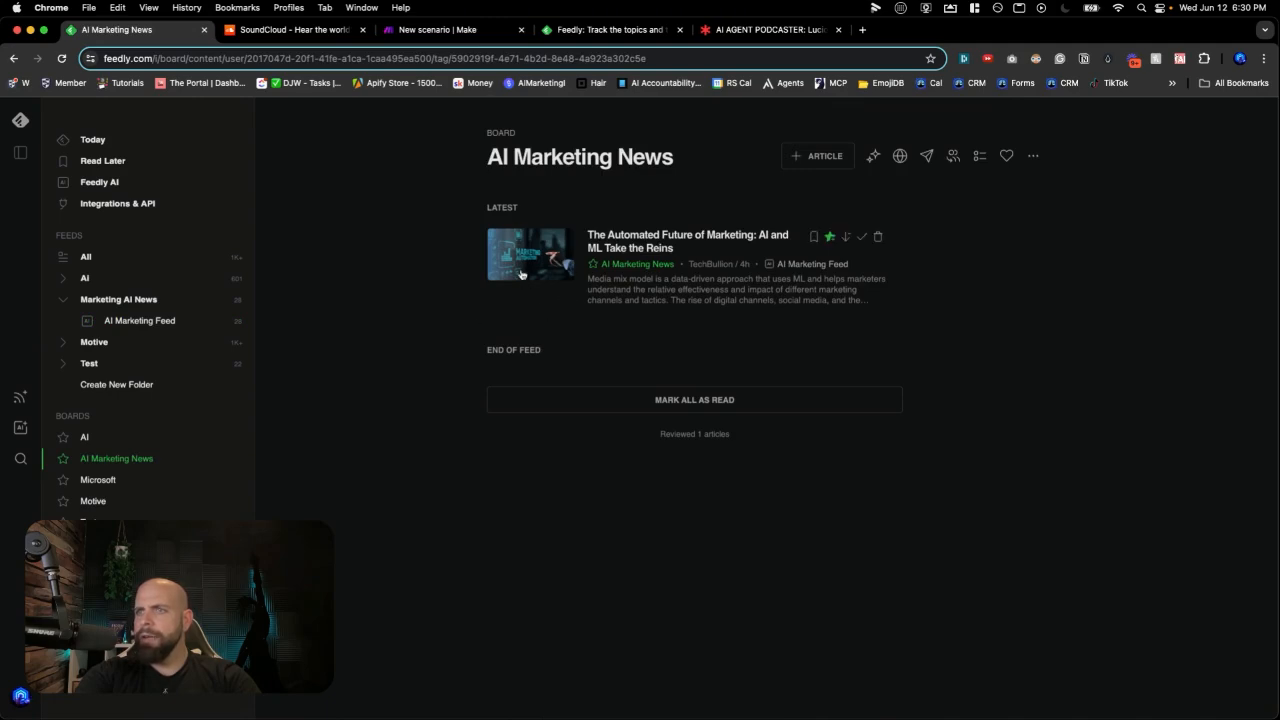
pyautogui.click(605, 250)
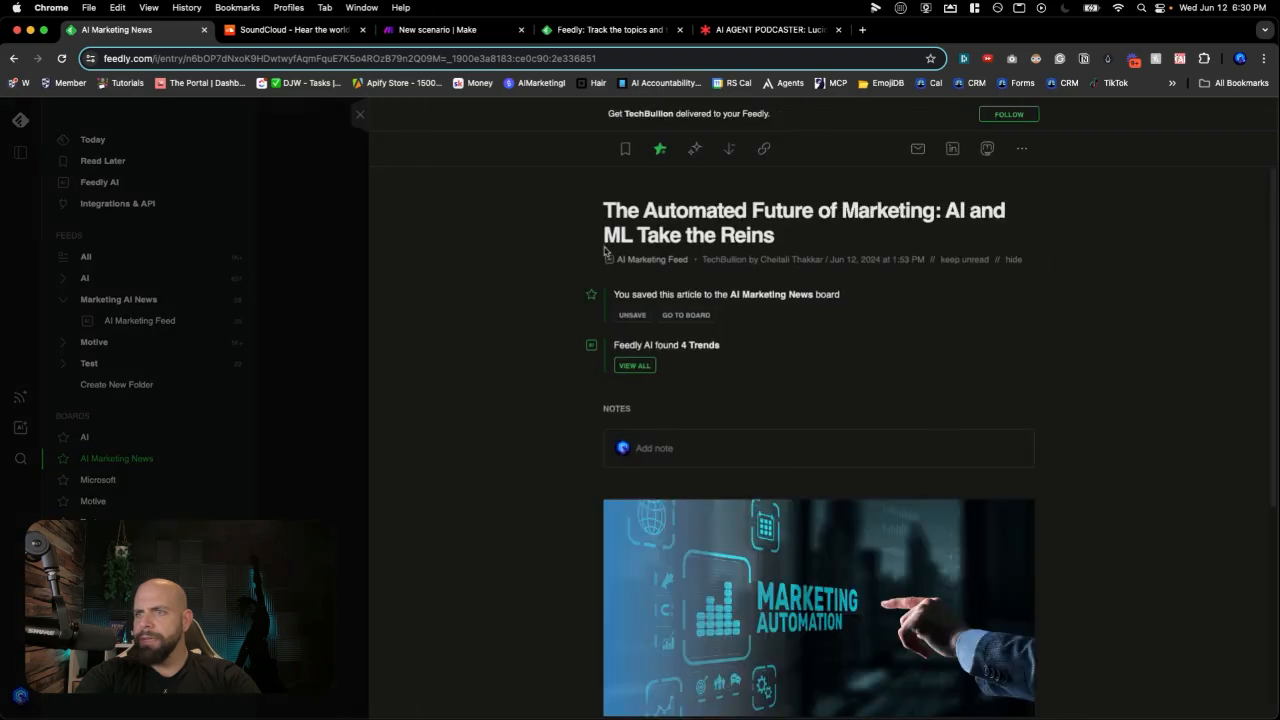
pyautogui.scroll(-5, 662, 430)
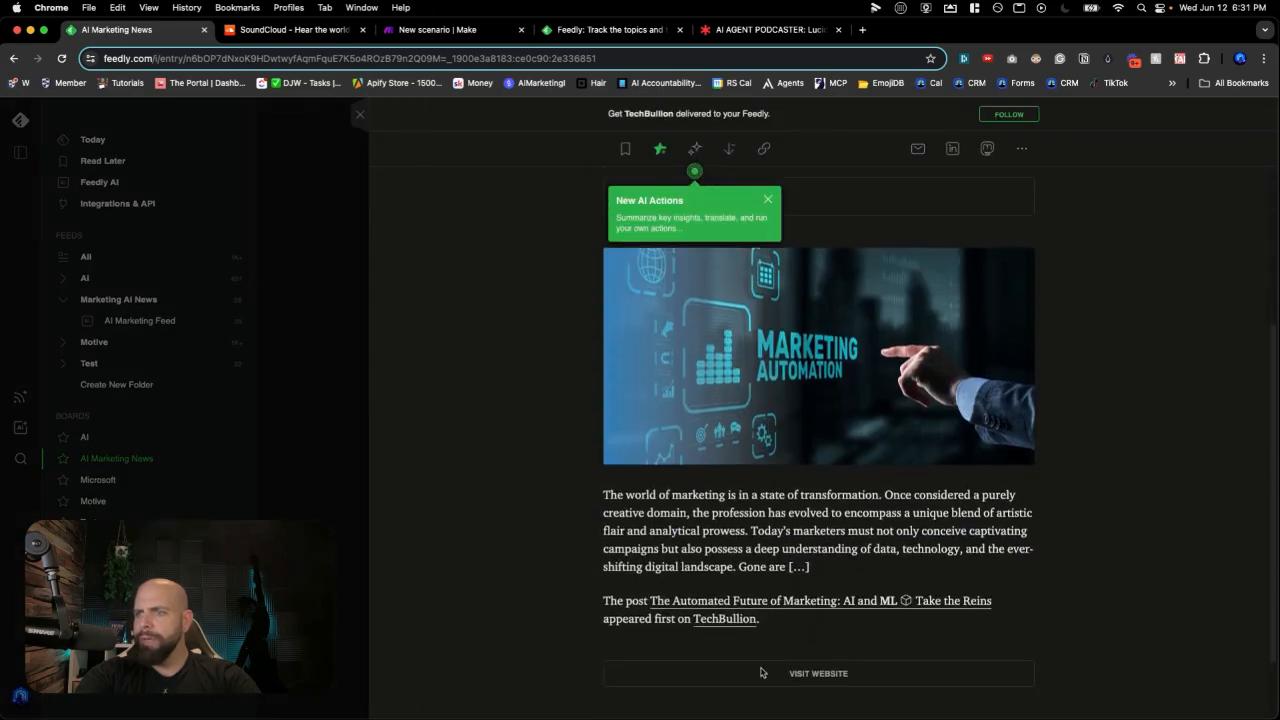
pyautogui.click(323, 439)
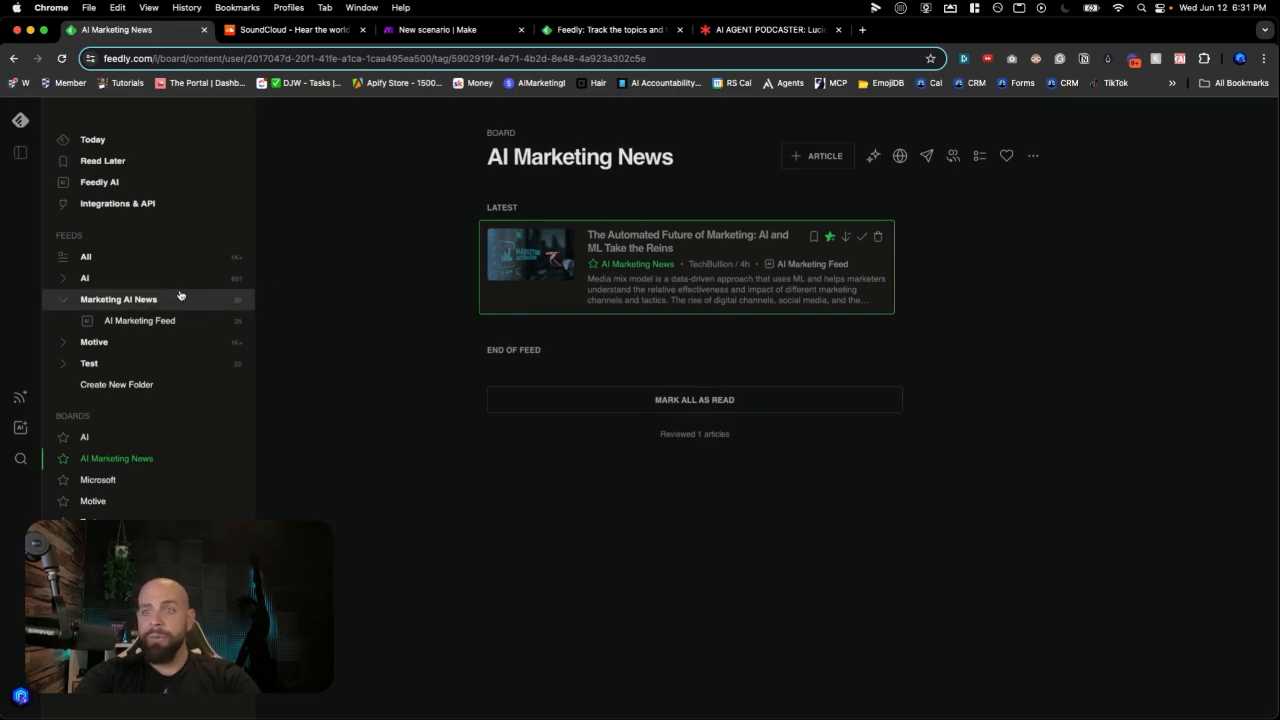
# Save "Meet Apple Intelligence, the Major AI Announcement at WWDC" from the AI Marketing Feed to the AI Marketing News board and open that board.
pyautogui.click(156, 319)
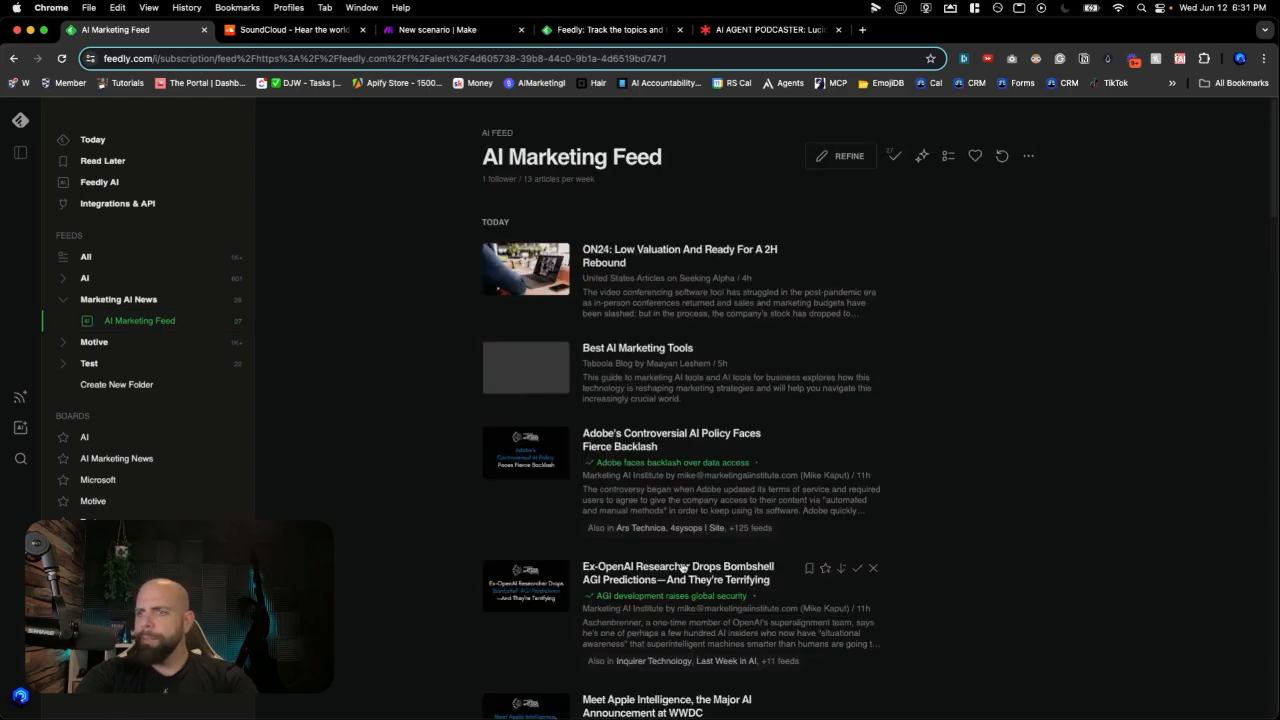
pyautogui.scroll(-3, 684, 570)
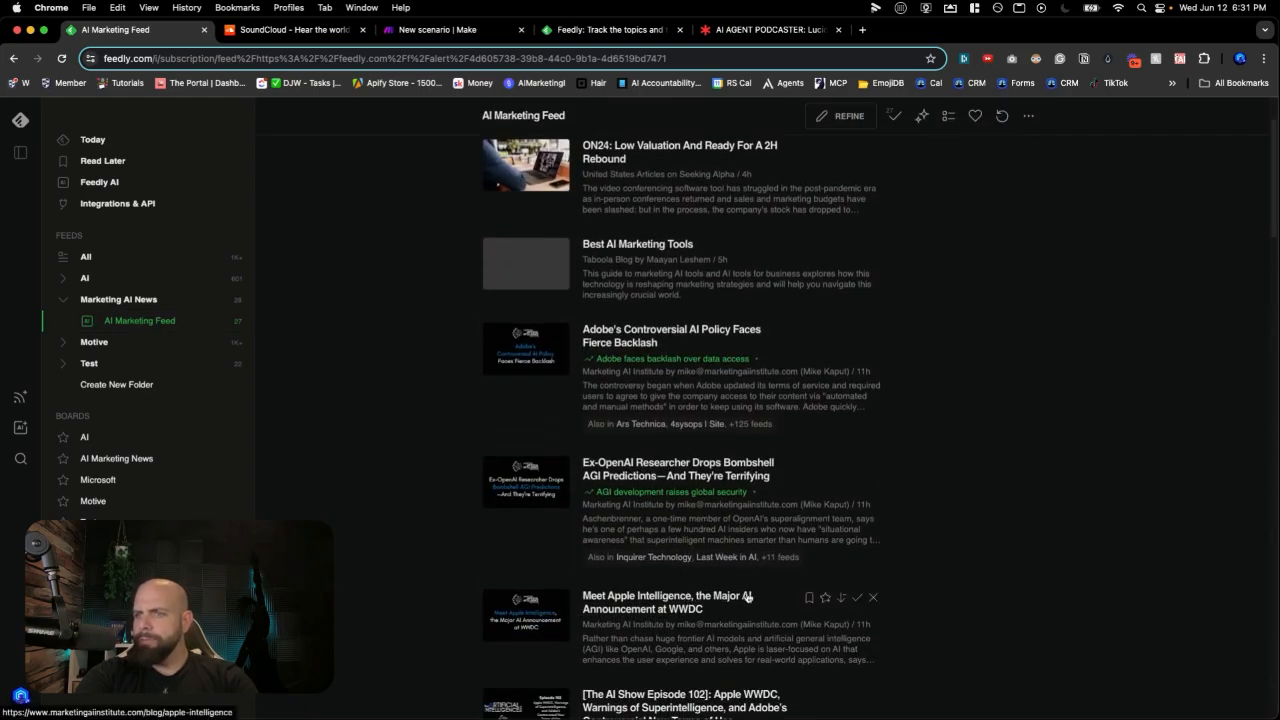
pyautogui.click(825, 598)
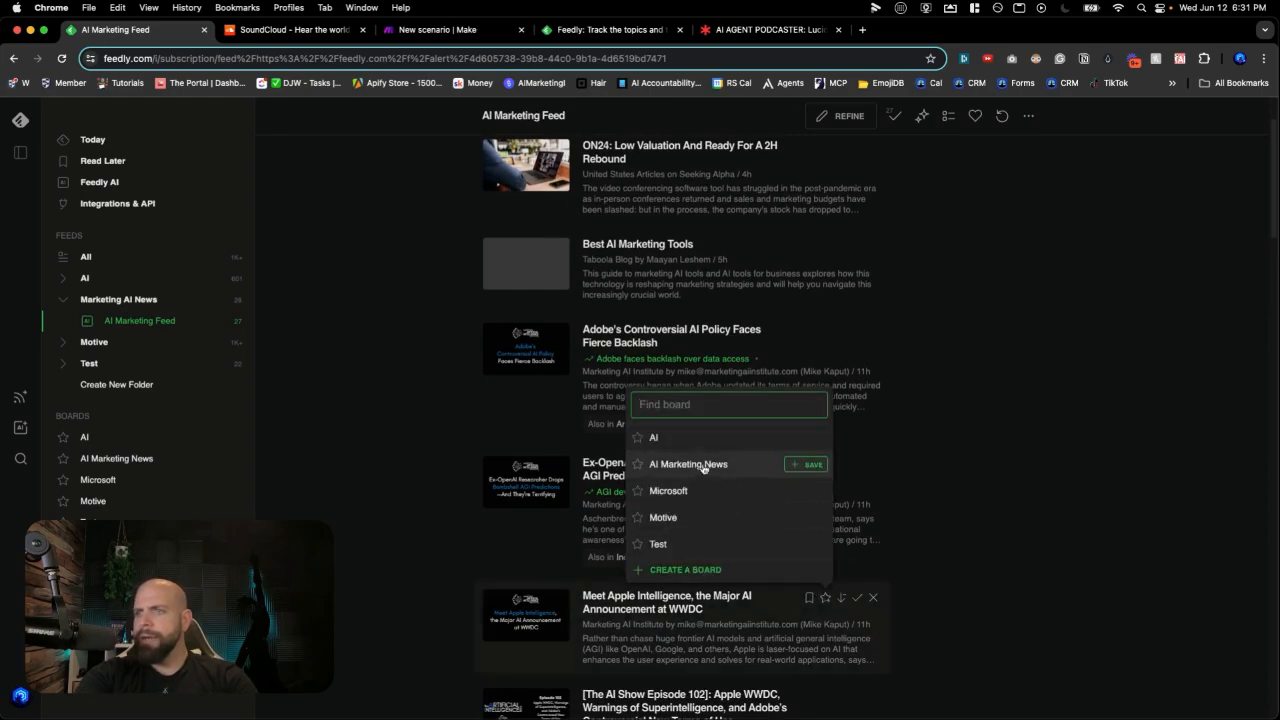
pyautogui.click(800, 466)
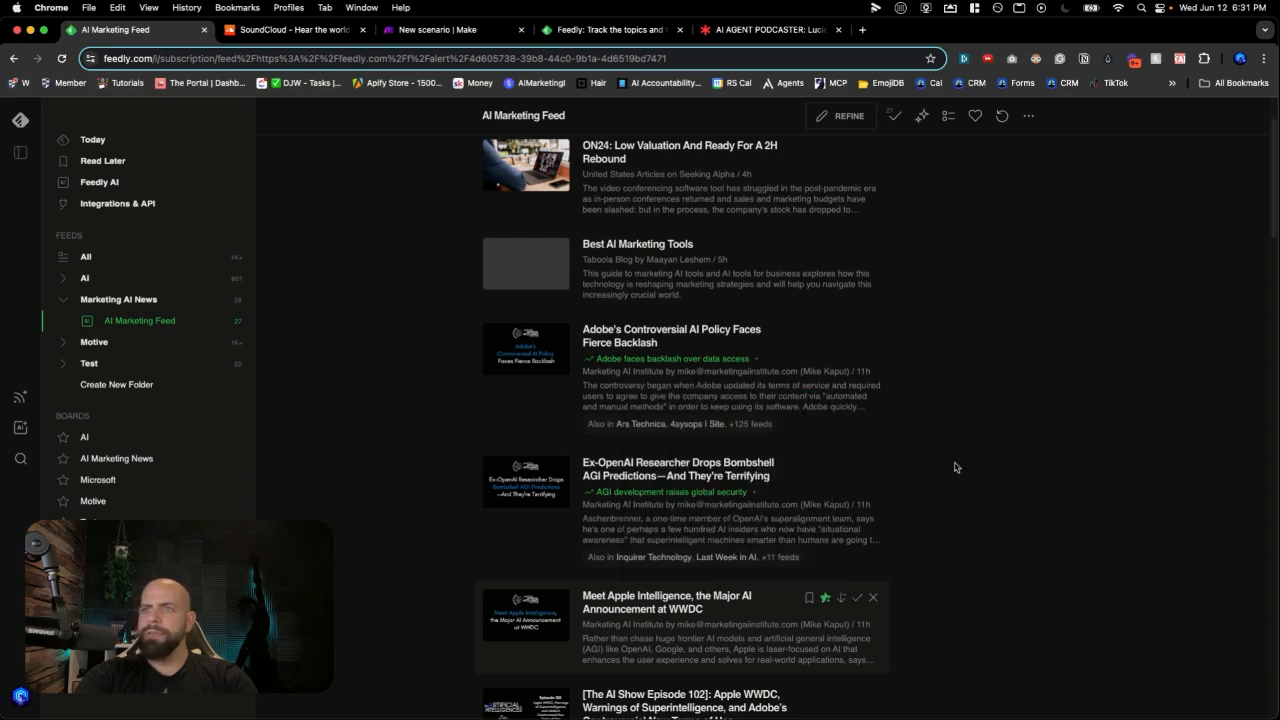
pyautogui.click(174, 464)
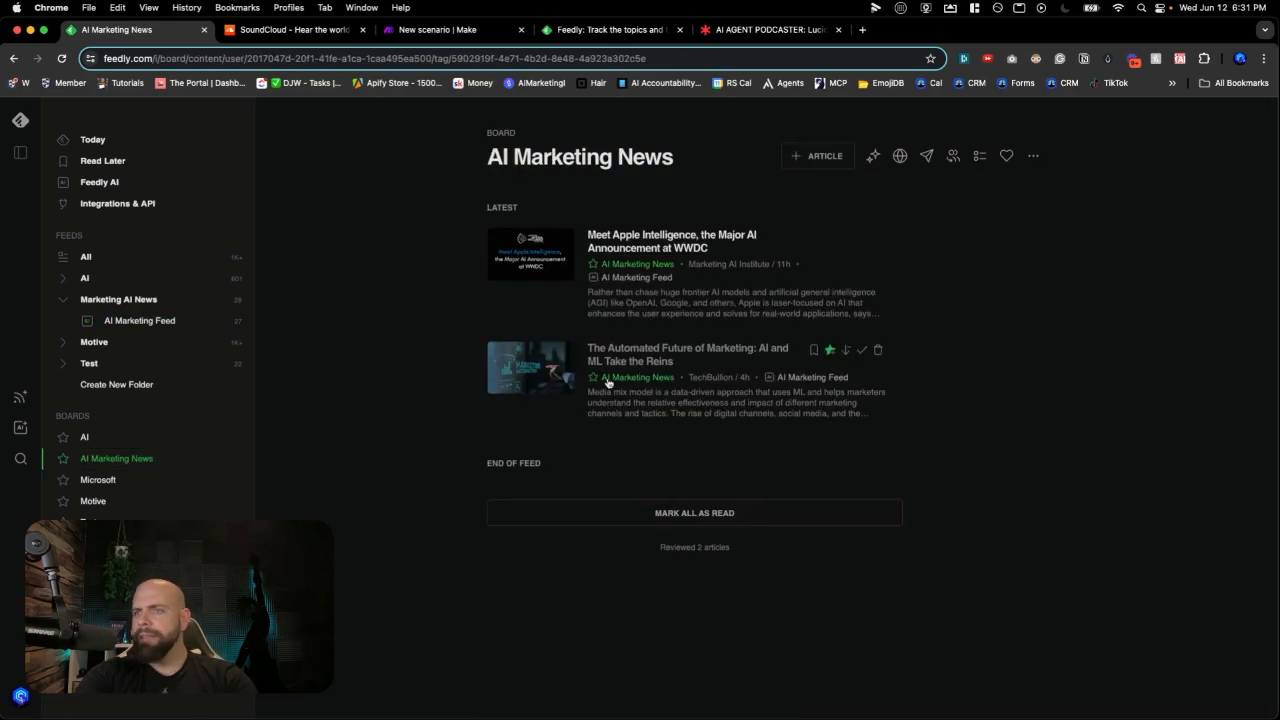
# Switch to the Make scenario and add Feedly's New Article In Board trigger as the first module.
pyautogui.click(437, 31)
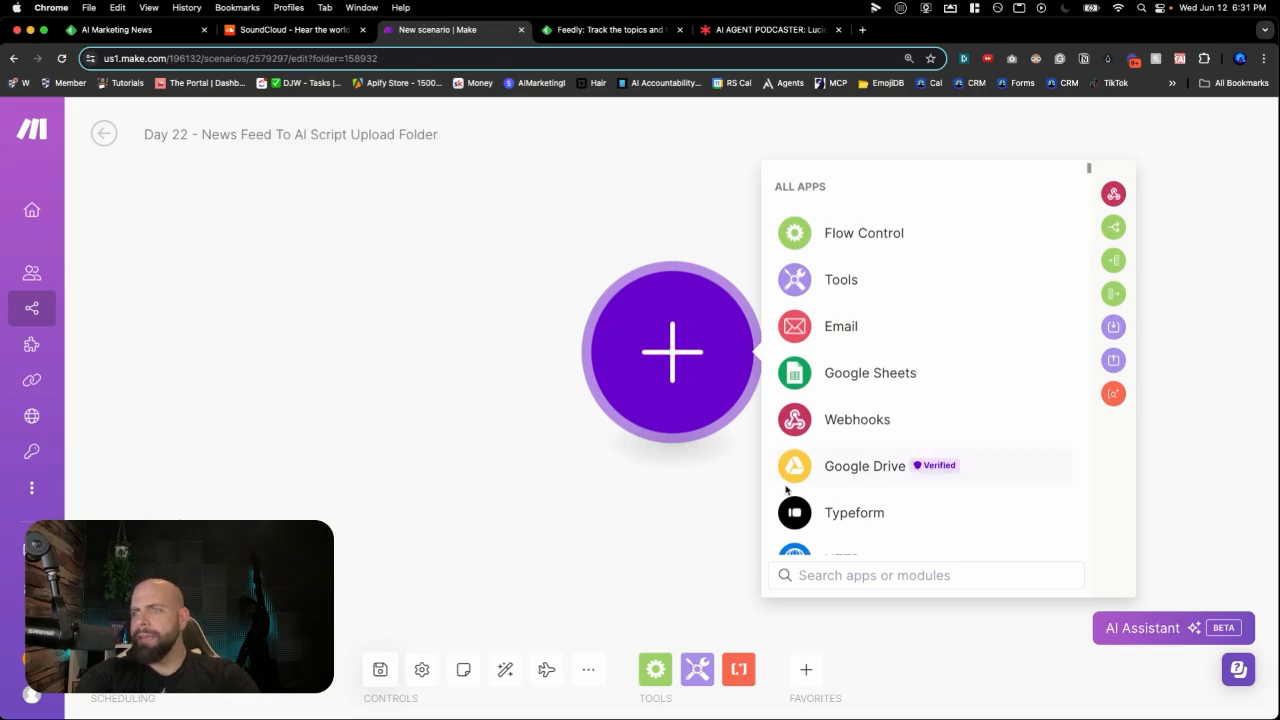
pyautogui.click(828, 565)
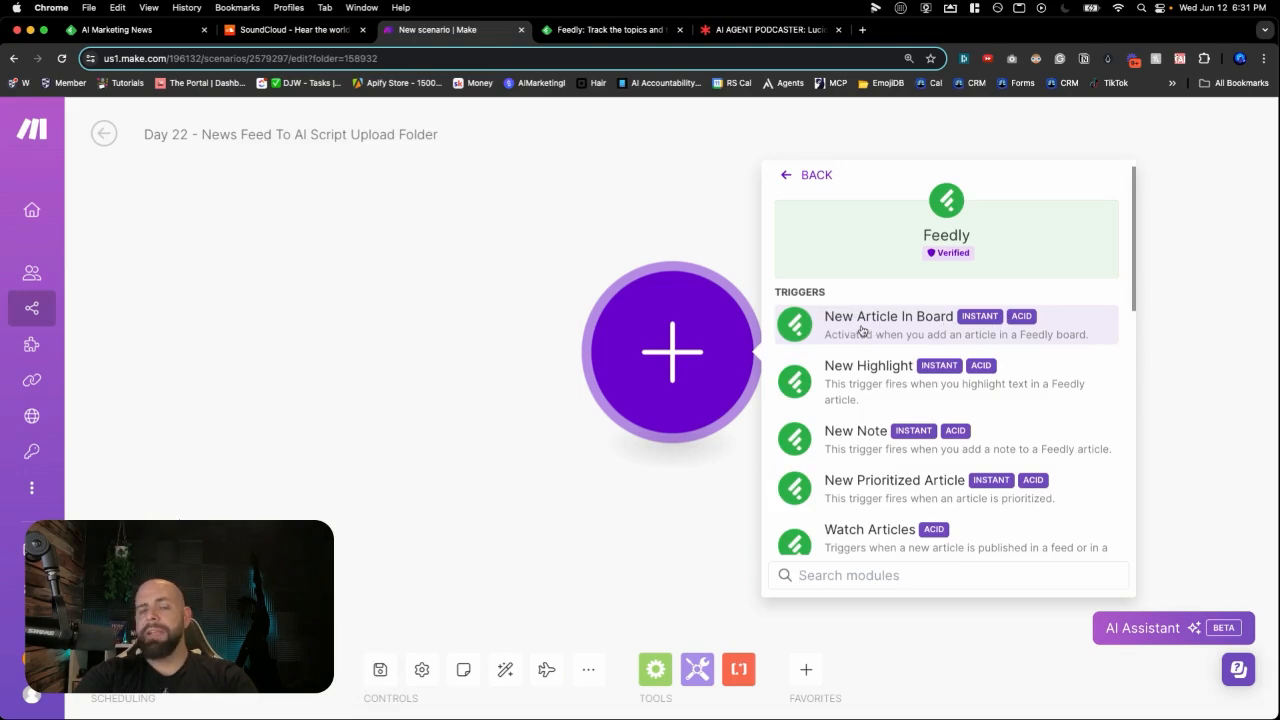
pyautogui.click(862, 332)
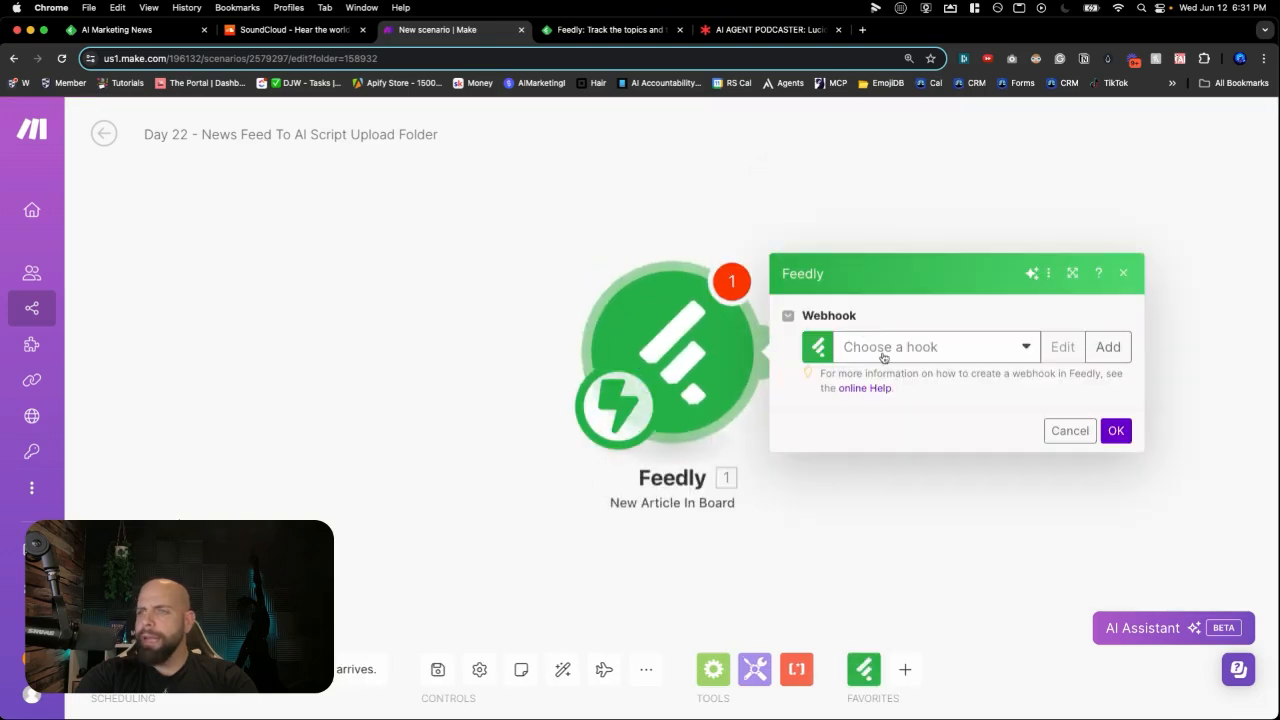
# Create a webhook named "AI Marketing News" for the Feedly trigger, watching the AI Marketing News board, and accept the module settings.
pyautogui.click(1108, 347)
pyautogui.tripleClick(855, 292)
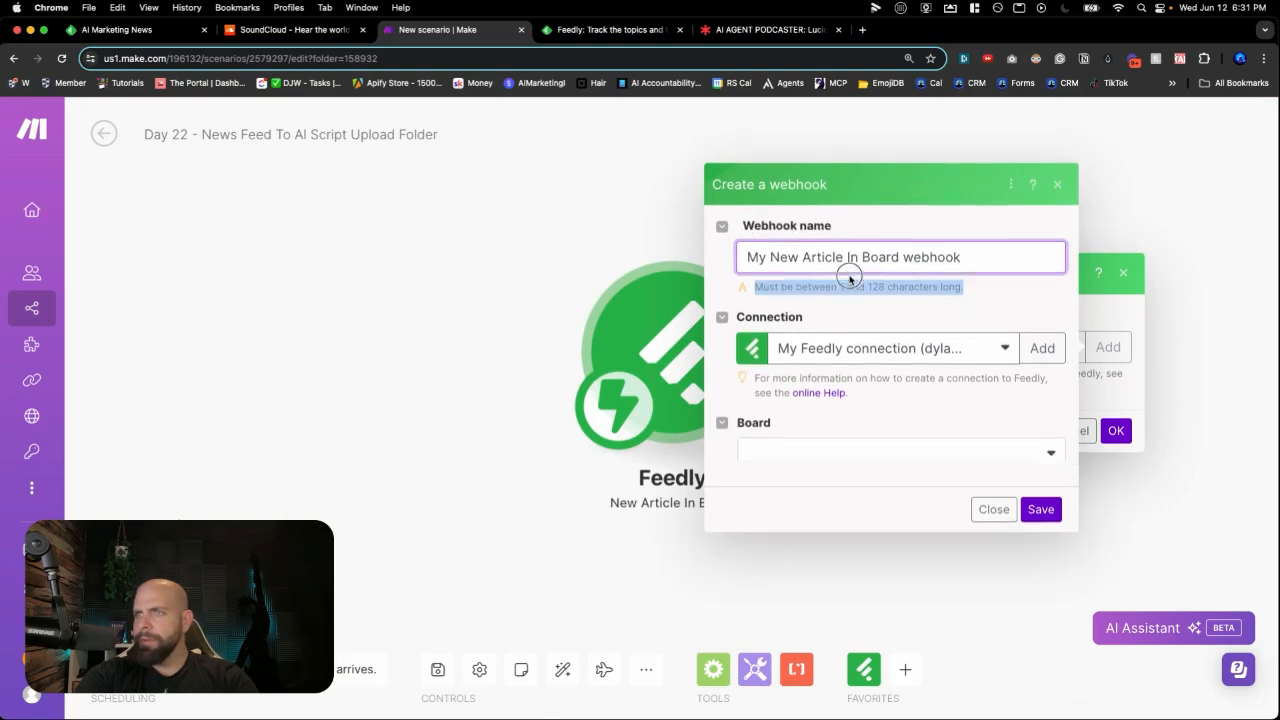
pyautogui.click(838, 261)
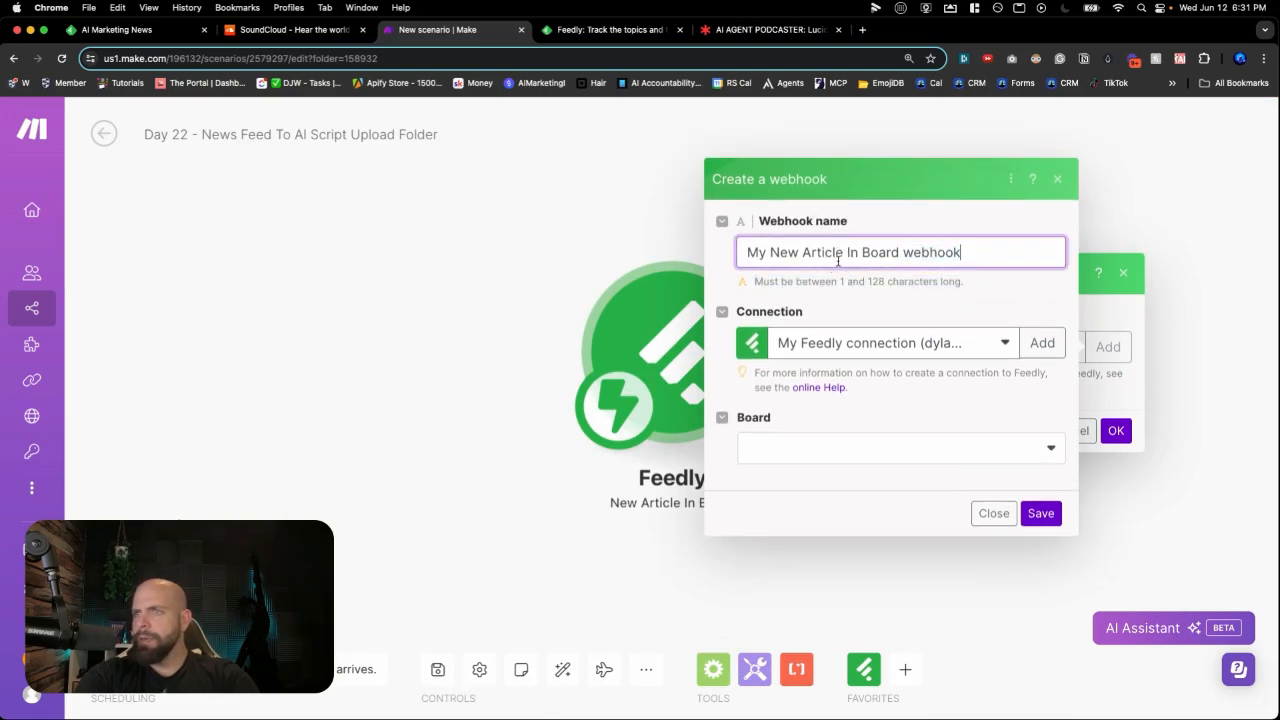
pyautogui.tripleClick(833, 252)
pyautogui.write('AI M')
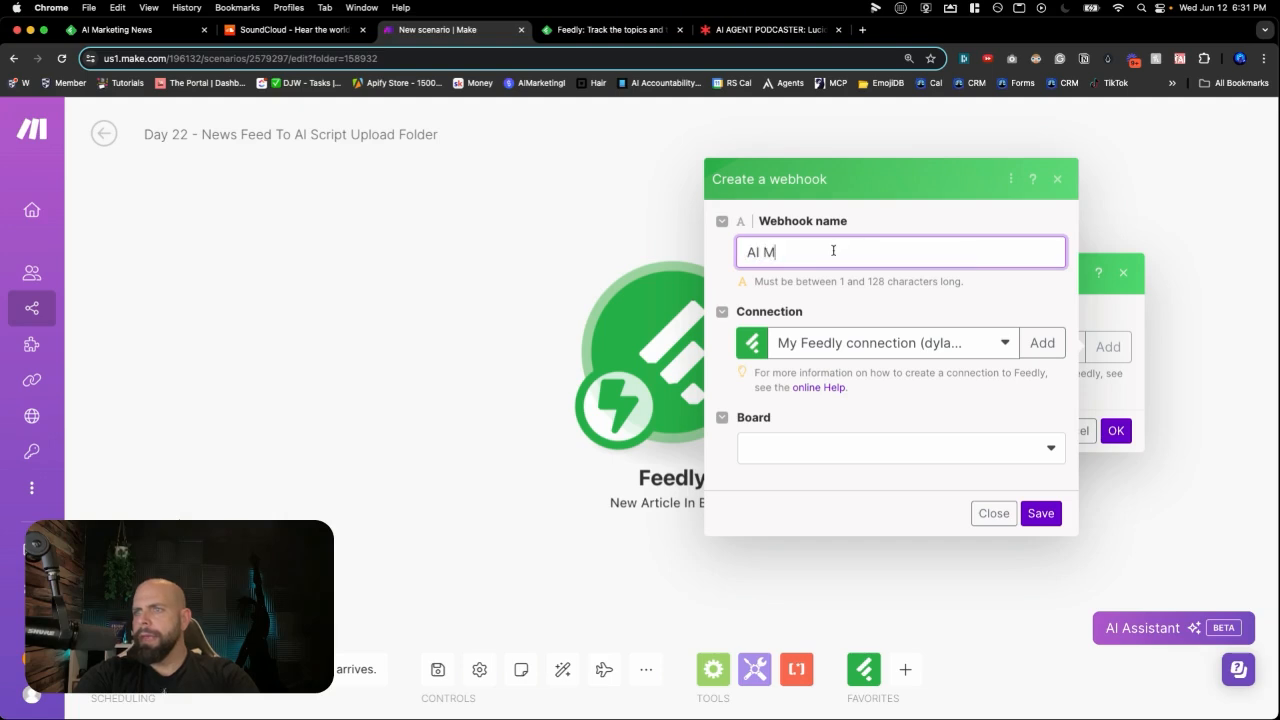
pyautogui.write('arketing News')
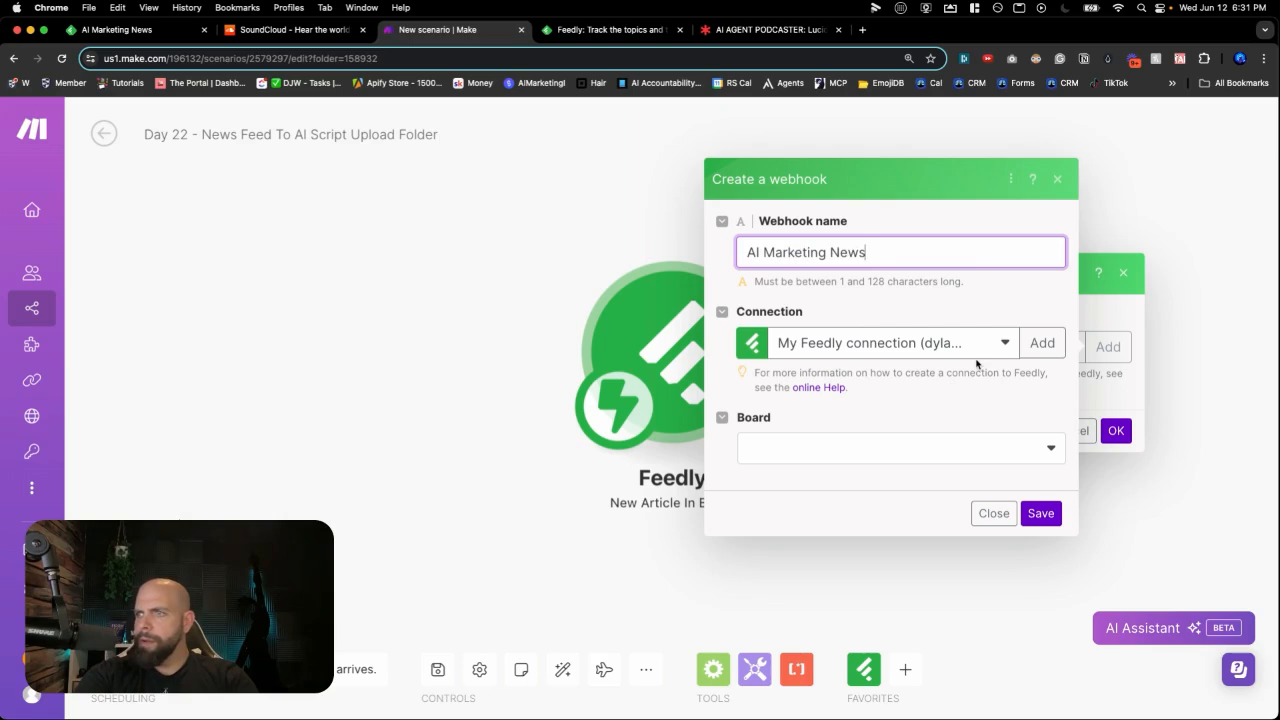
pyautogui.click(975, 448)
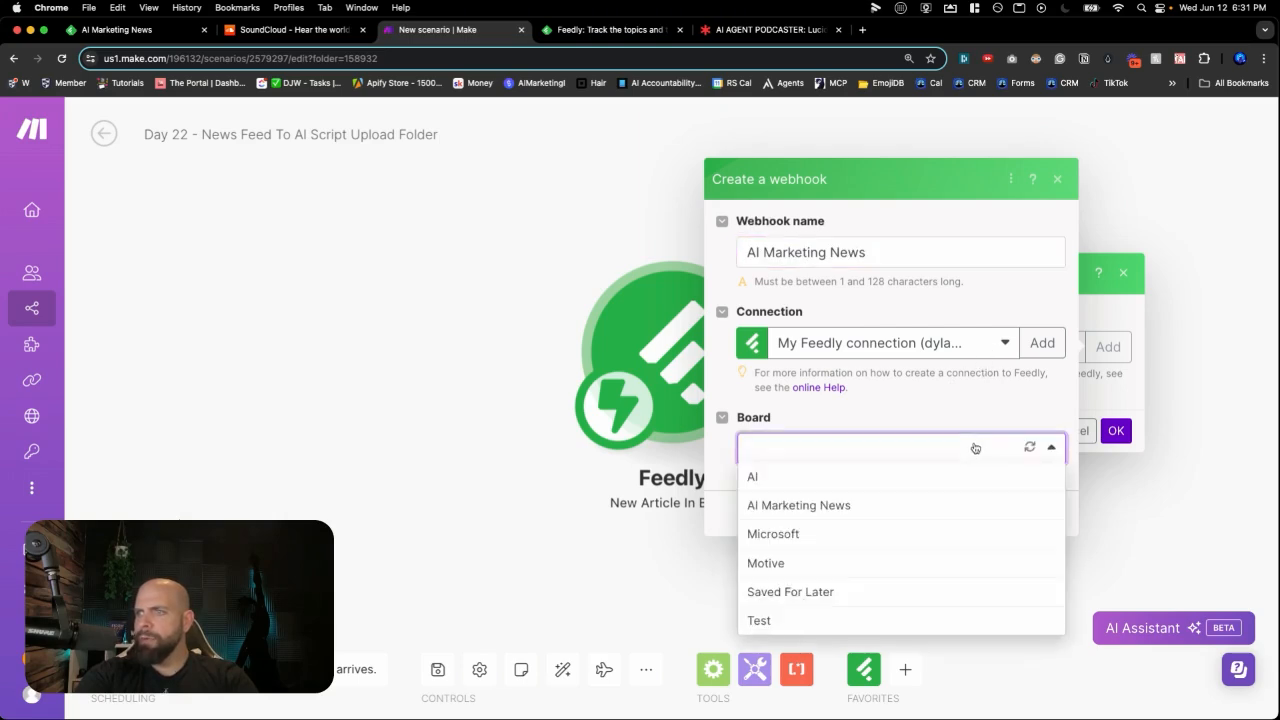
pyautogui.click(925, 508)
pyautogui.click(1036, 516)
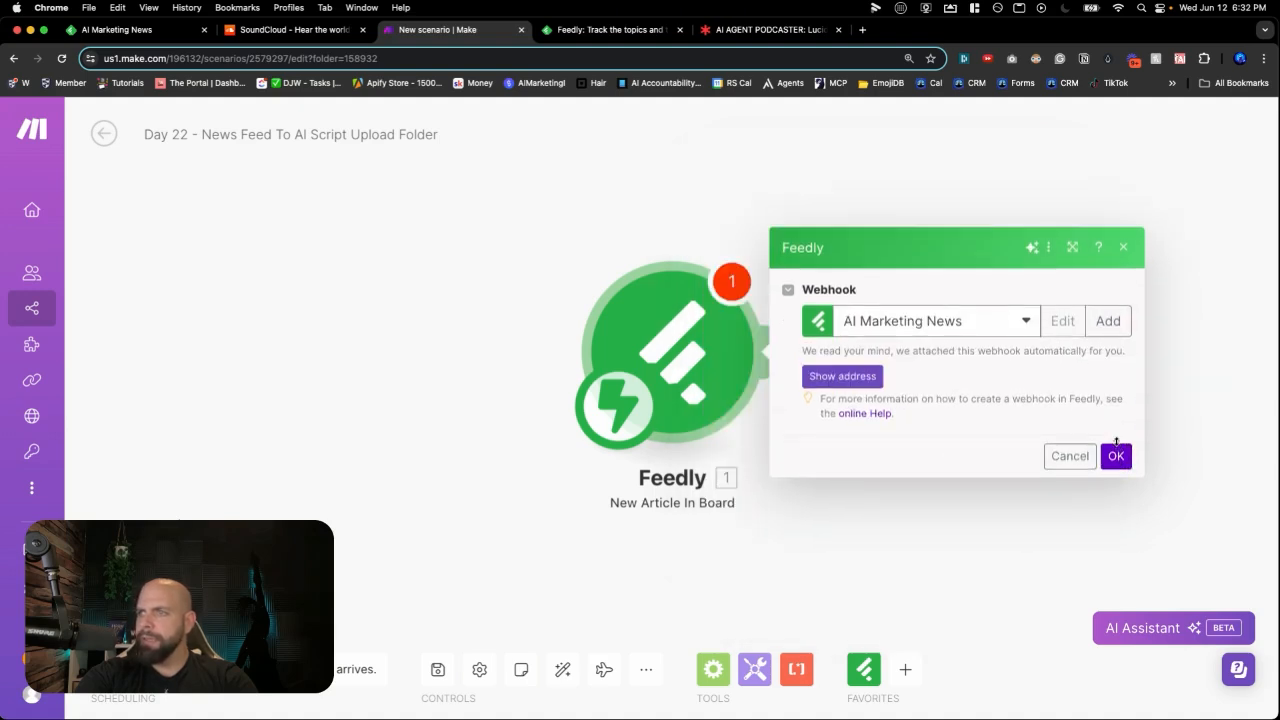
pyautogui.click(1116, 456)
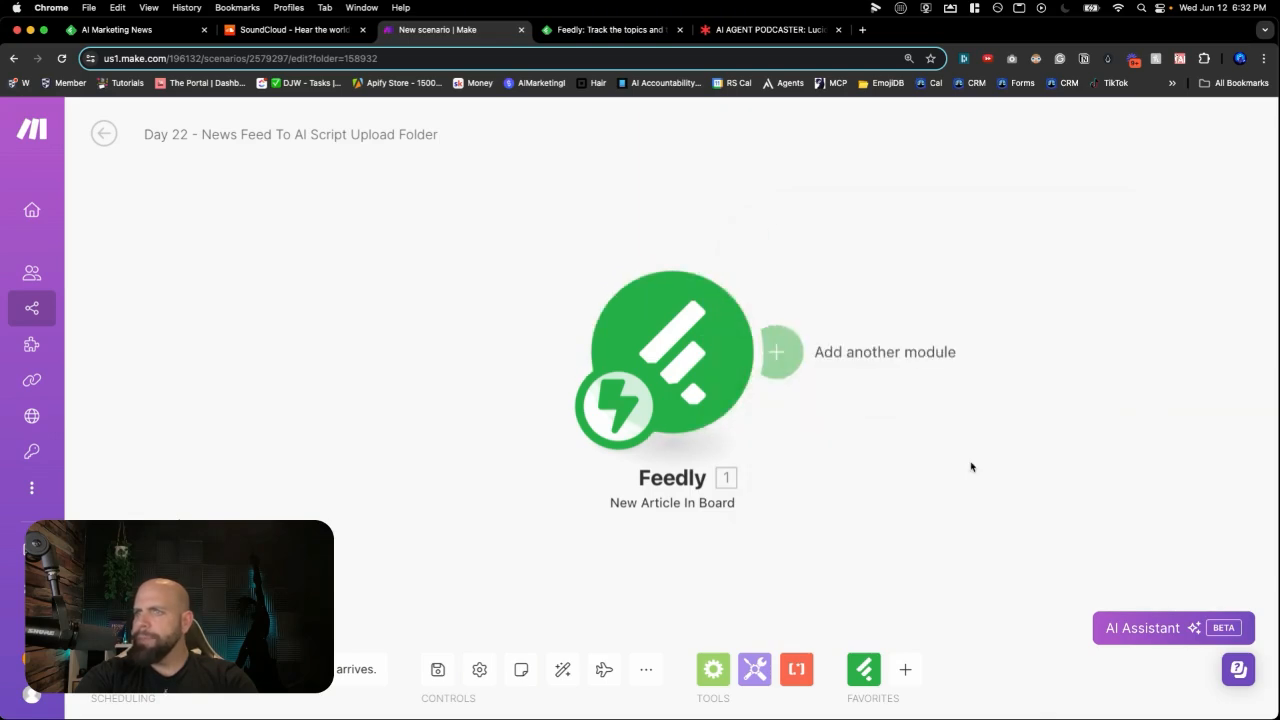
# Run the scenario once and, in Feedly, save "AI for Startups: Opportunities, Challenges, and Best Practices" to the AI Marketing News board.
pyautogui.click(117, 669)
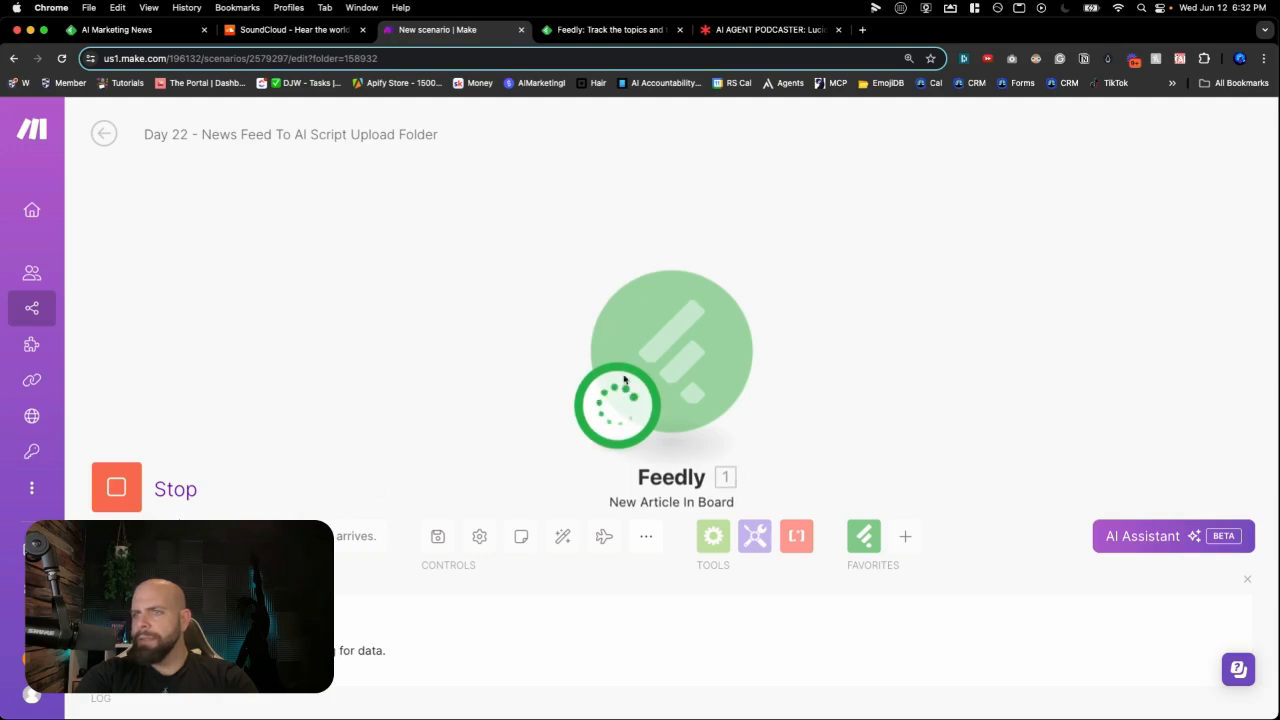
pyautogui.click(131, 31)
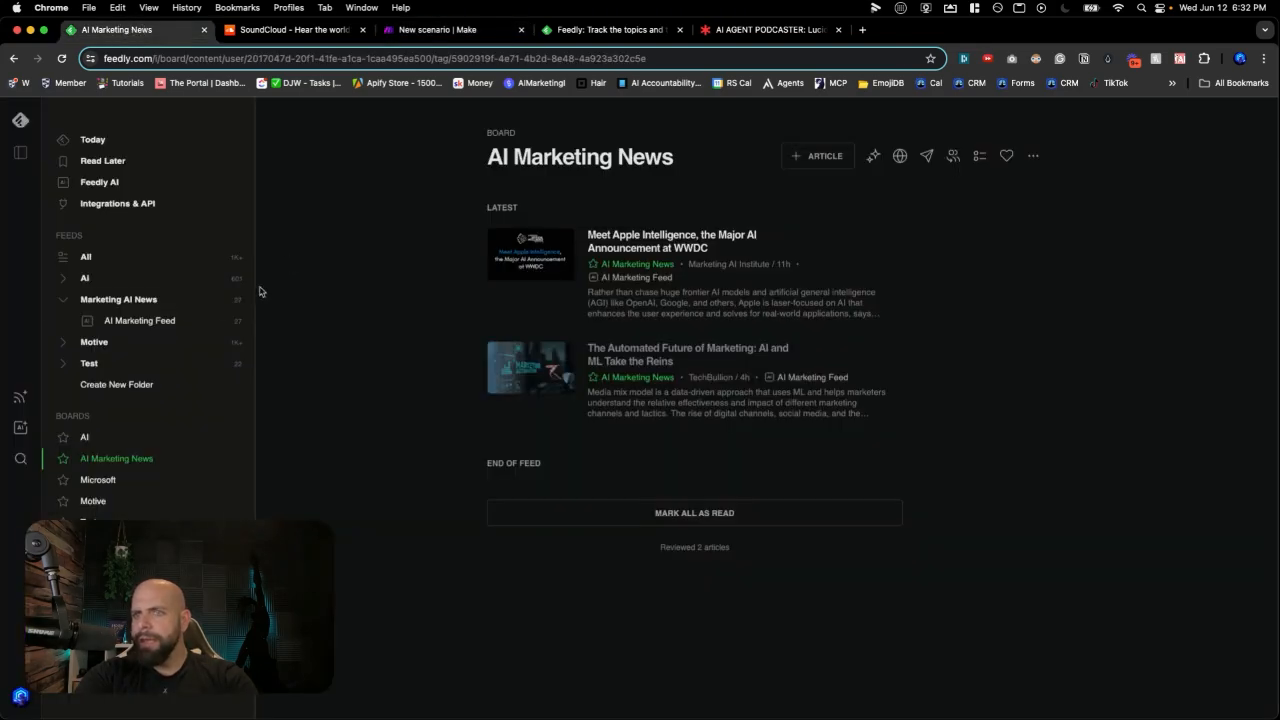
pyautogui.click(145, 320)
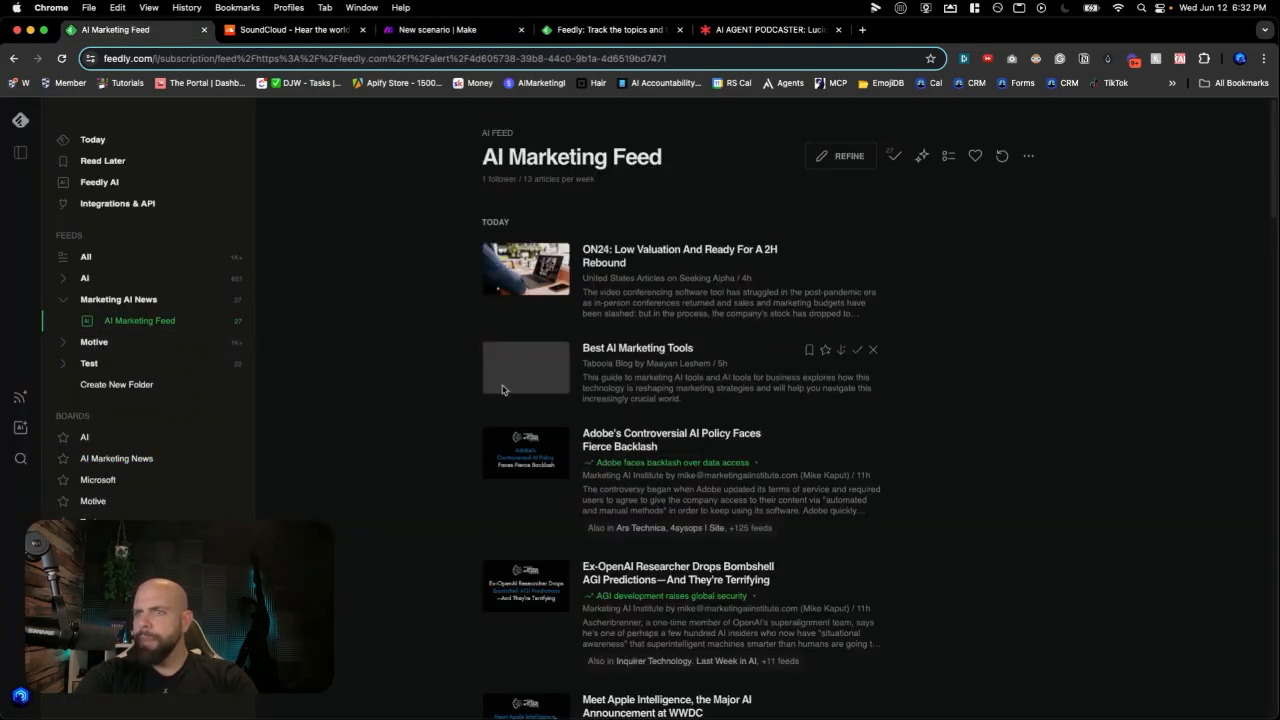
pyautogui.scroll(-8, 528, 393)
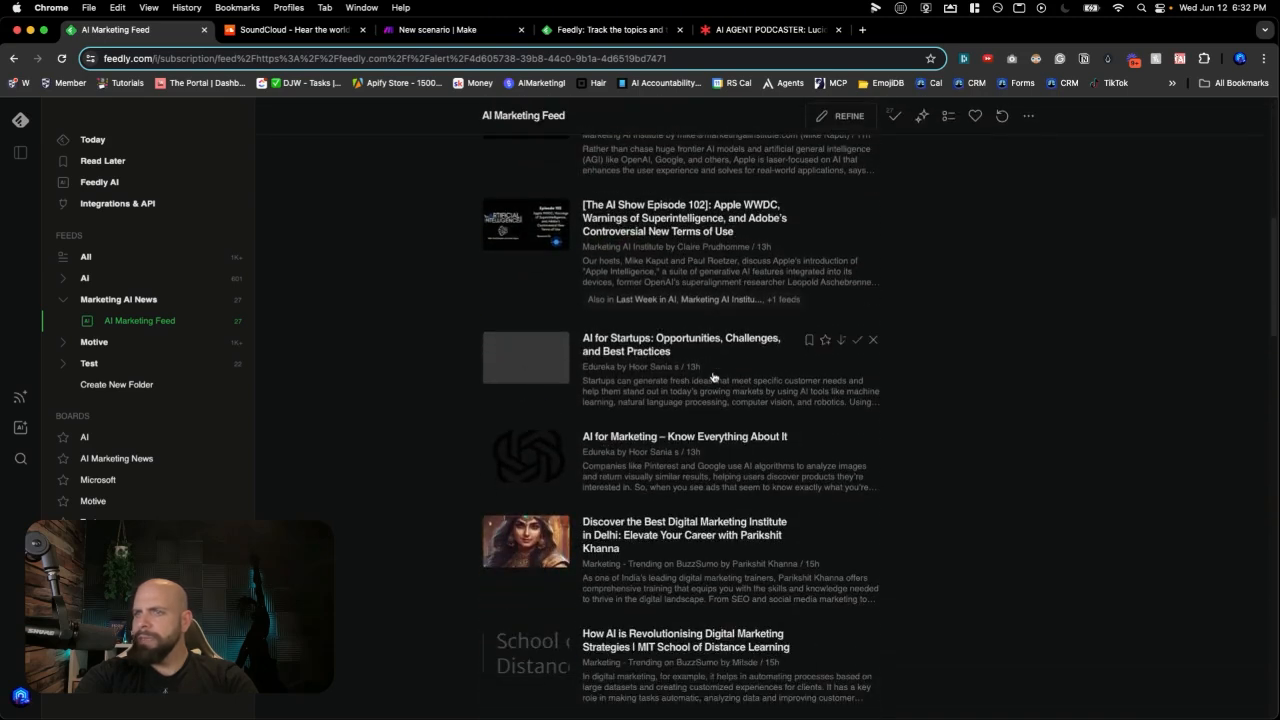
pyautogui.click(824, 343)
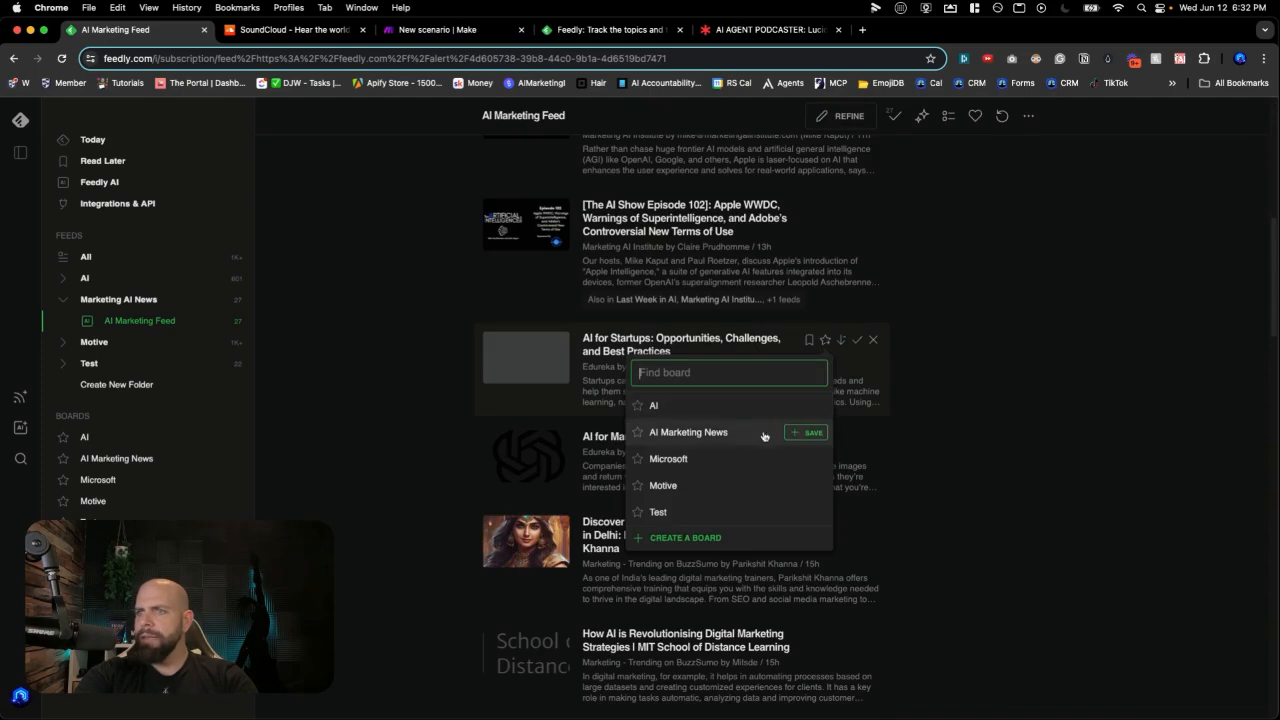
pyautogui.click(764, 434)
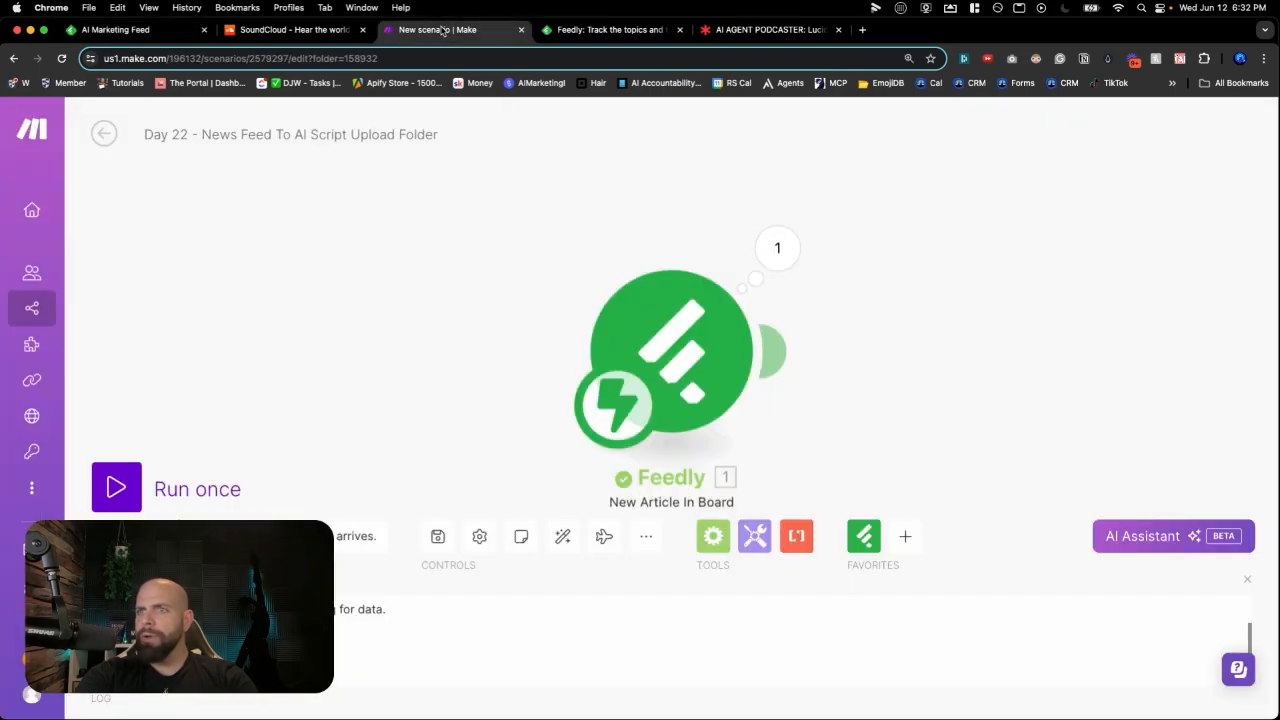
# Return to Make and inspect the article data in the Feedly trigger's output bundle.
pyautogui.click(437, 29)
pyautogui.click(785, 270)
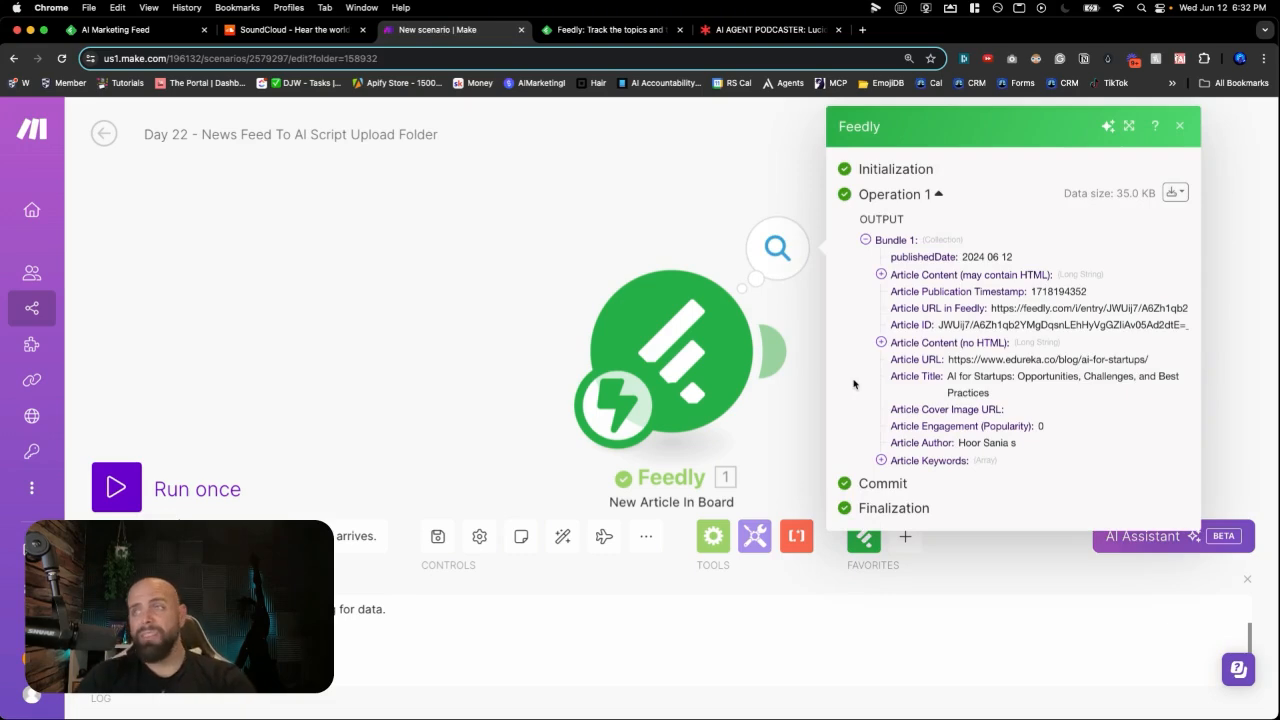
pyautogui.click(663, 246)
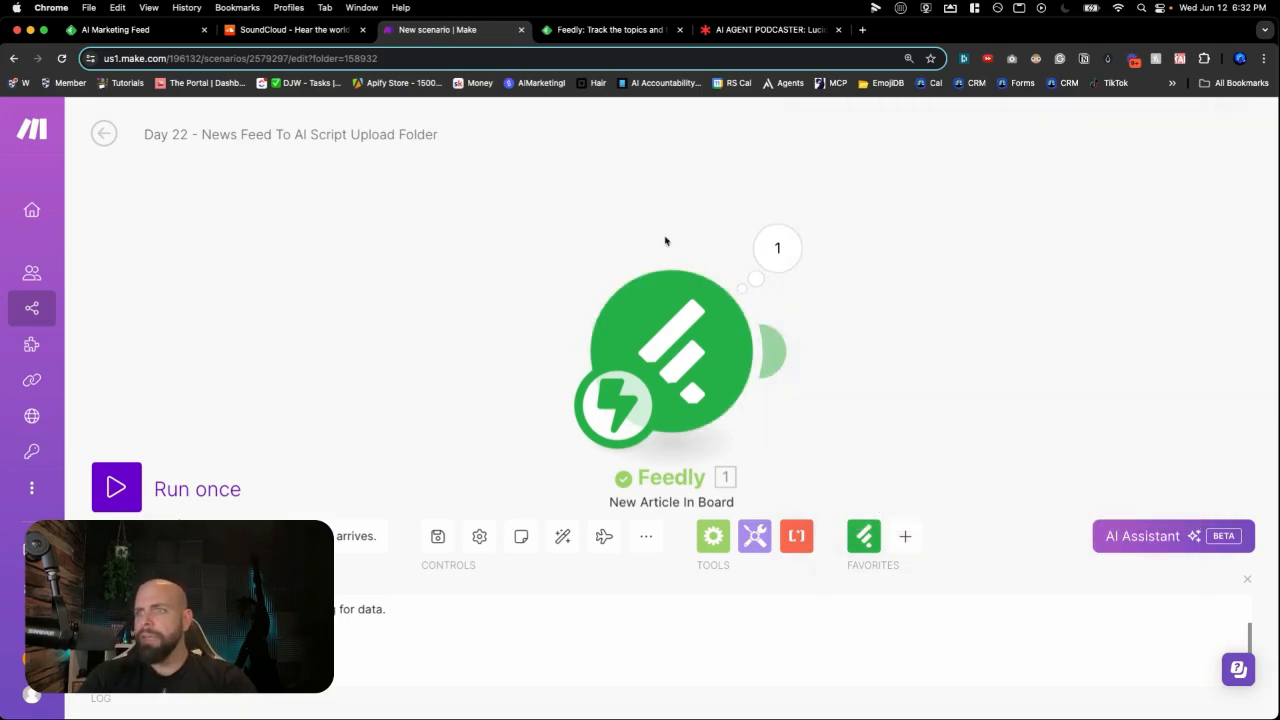
# Save the scenario and add OpenAI's Create a Completion module after the Feedly trigger.
pyautogui.click(438, 536)
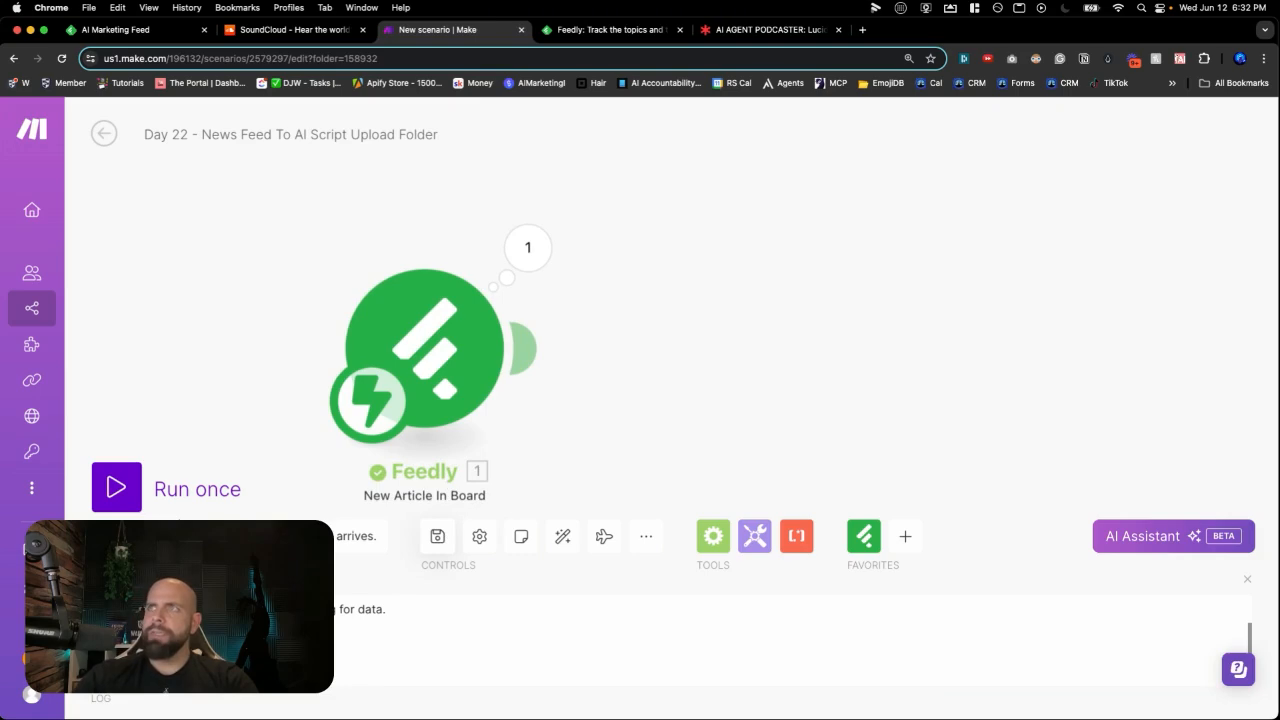
pyautogui.click(523, 348)
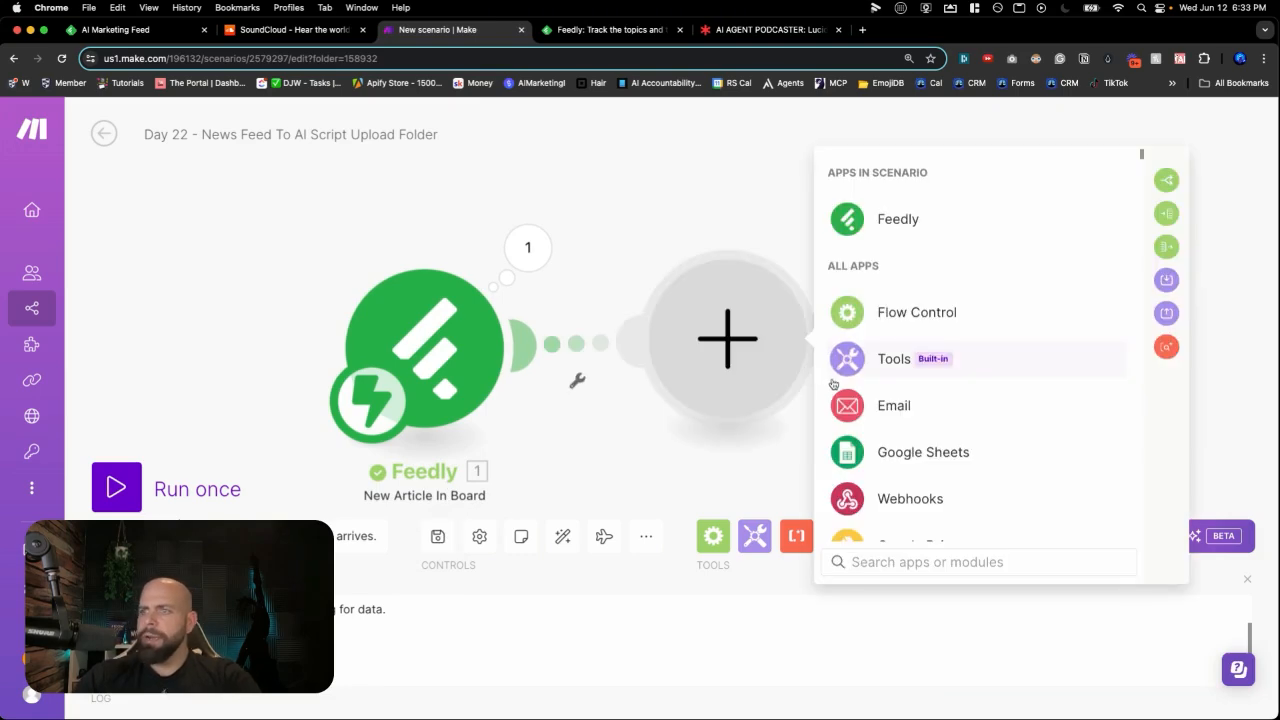
pyautogui.write('open')
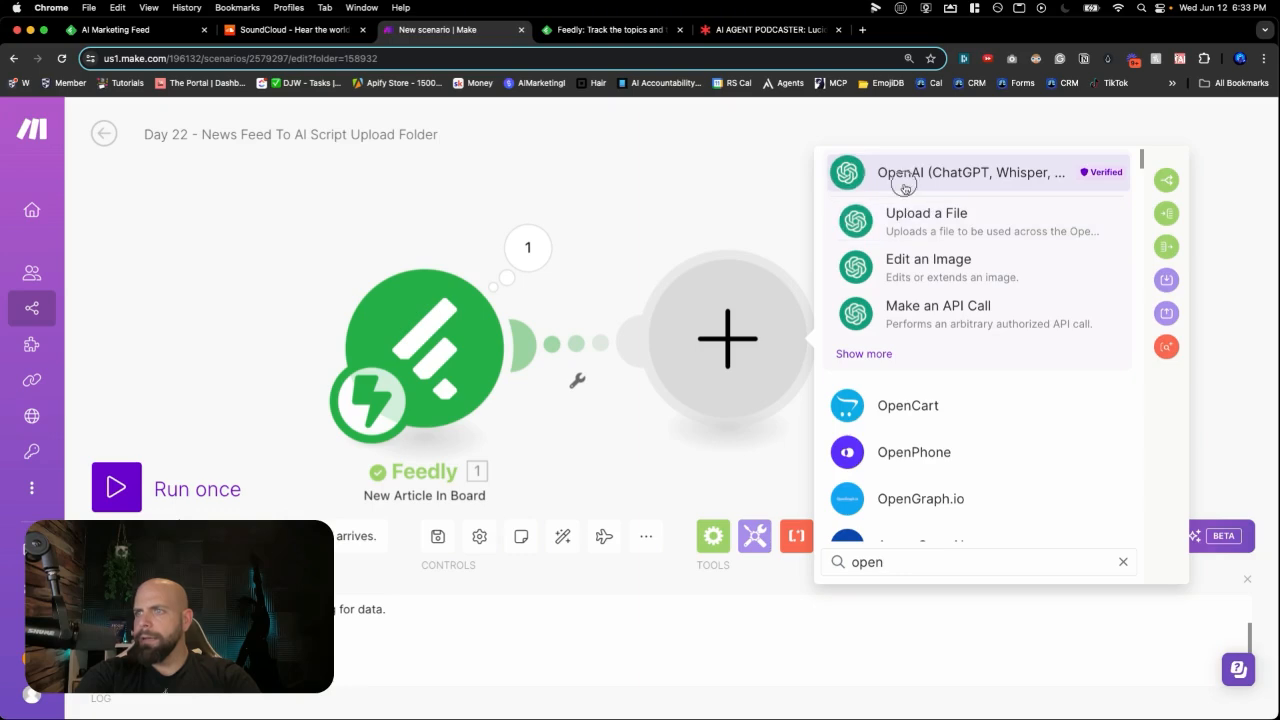
pyautogui.click(905, 186)
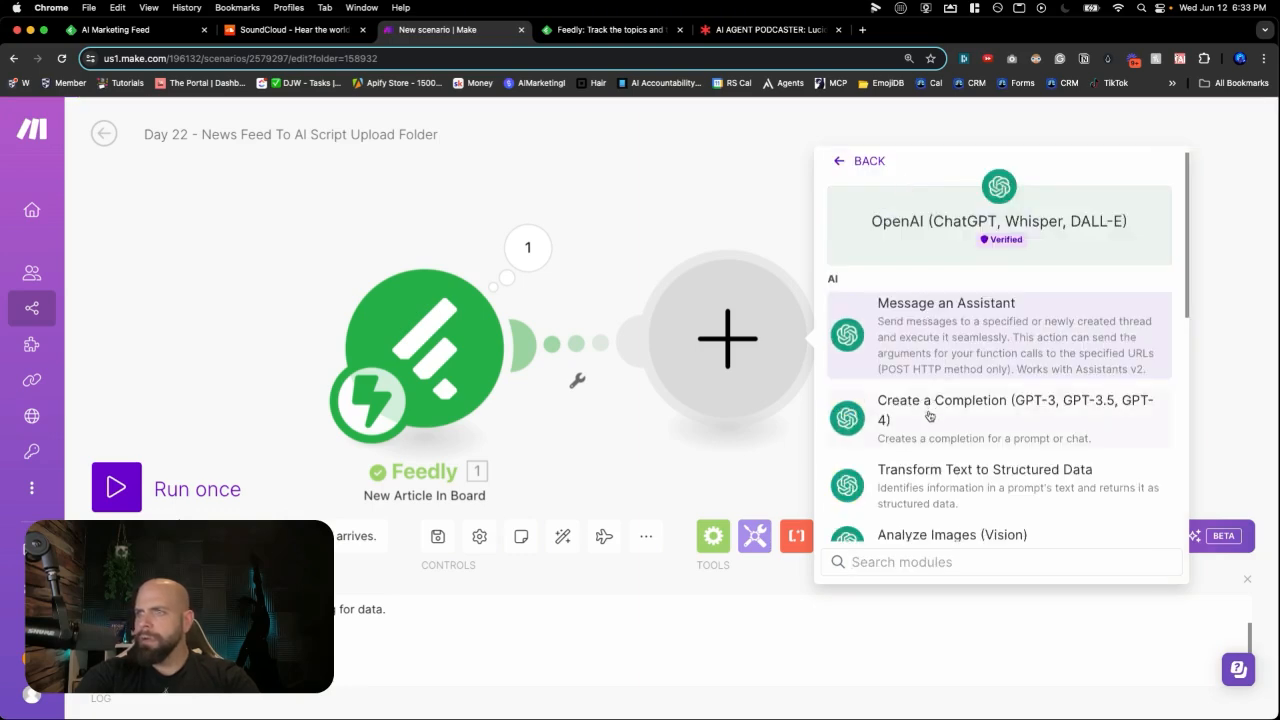
pyautogui.click(929, 411)
# Set the OpenAI module to the Motive Open AI connection and the gpt-4o (system) model.
pyautogui.click(946, 201)
pyautogui.click(938, 296)
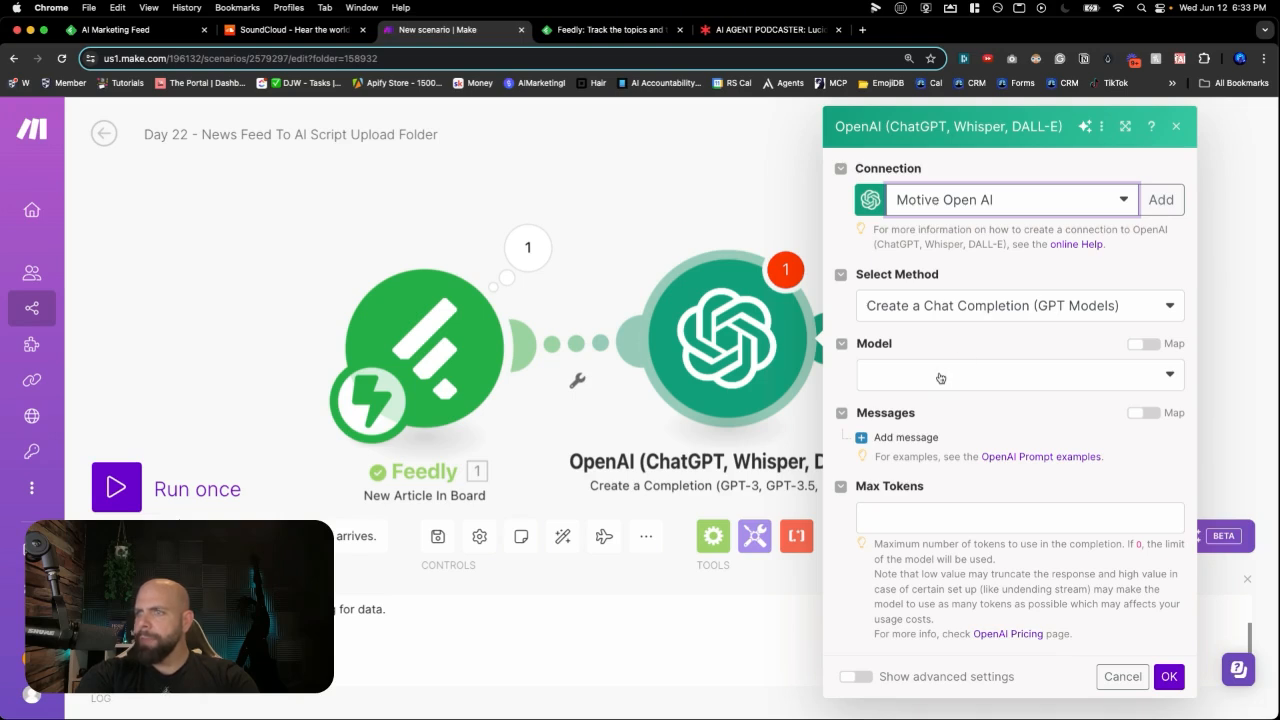
pyautogui.click(940, 378)
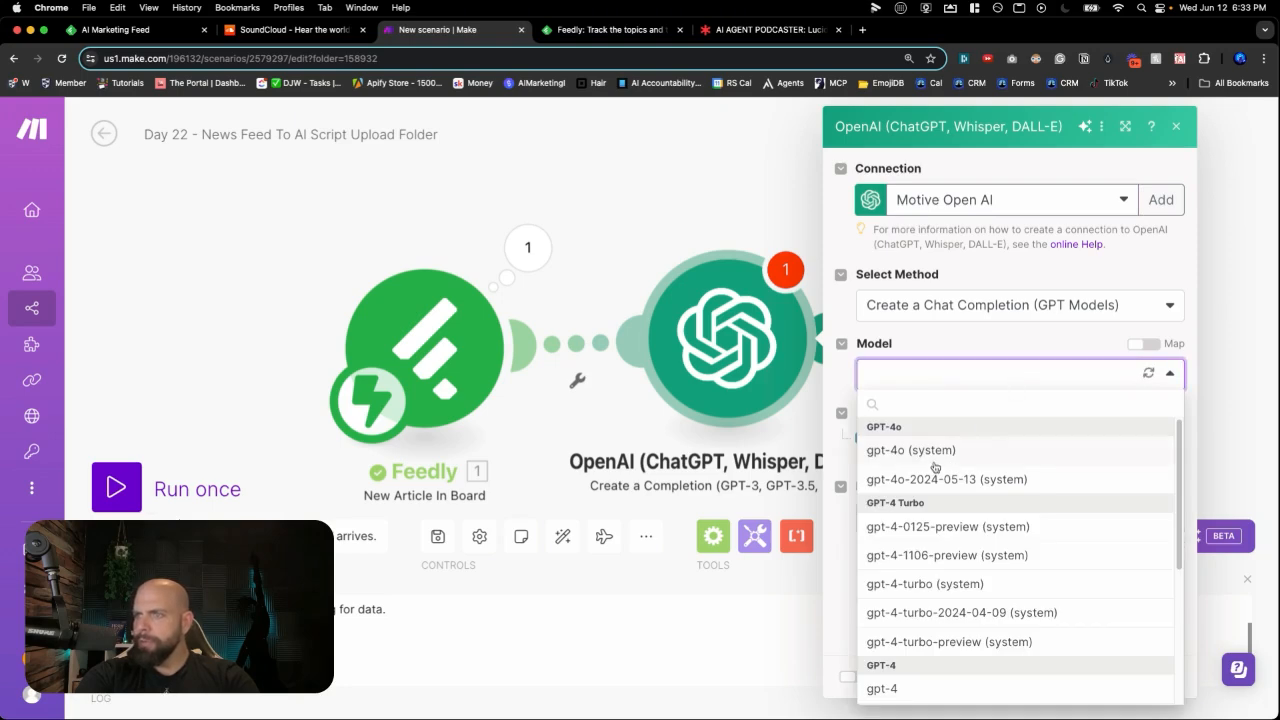
pyautogui.click(933, 455)
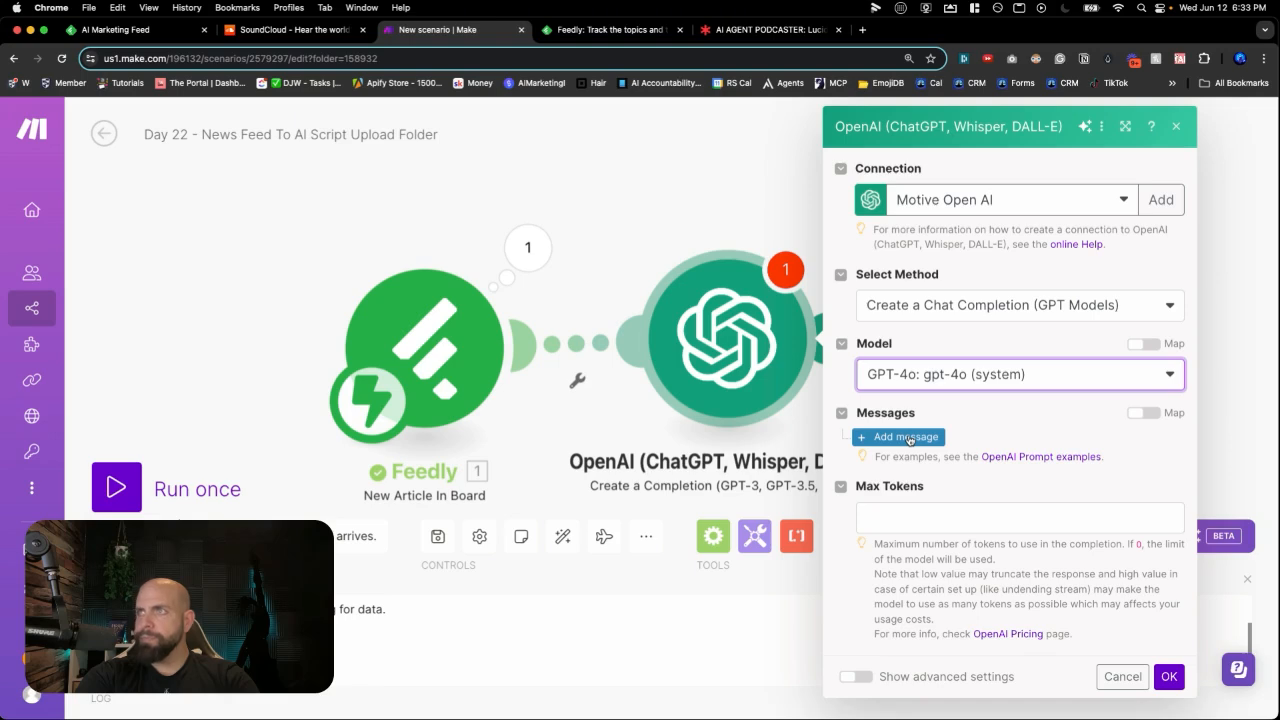
# Add a System message requesting a podcast script from the article: third-person news-style monologue, three sentences maximum, no websites, intro, outro, notes or directions.
pyautogui.click(909, 438)
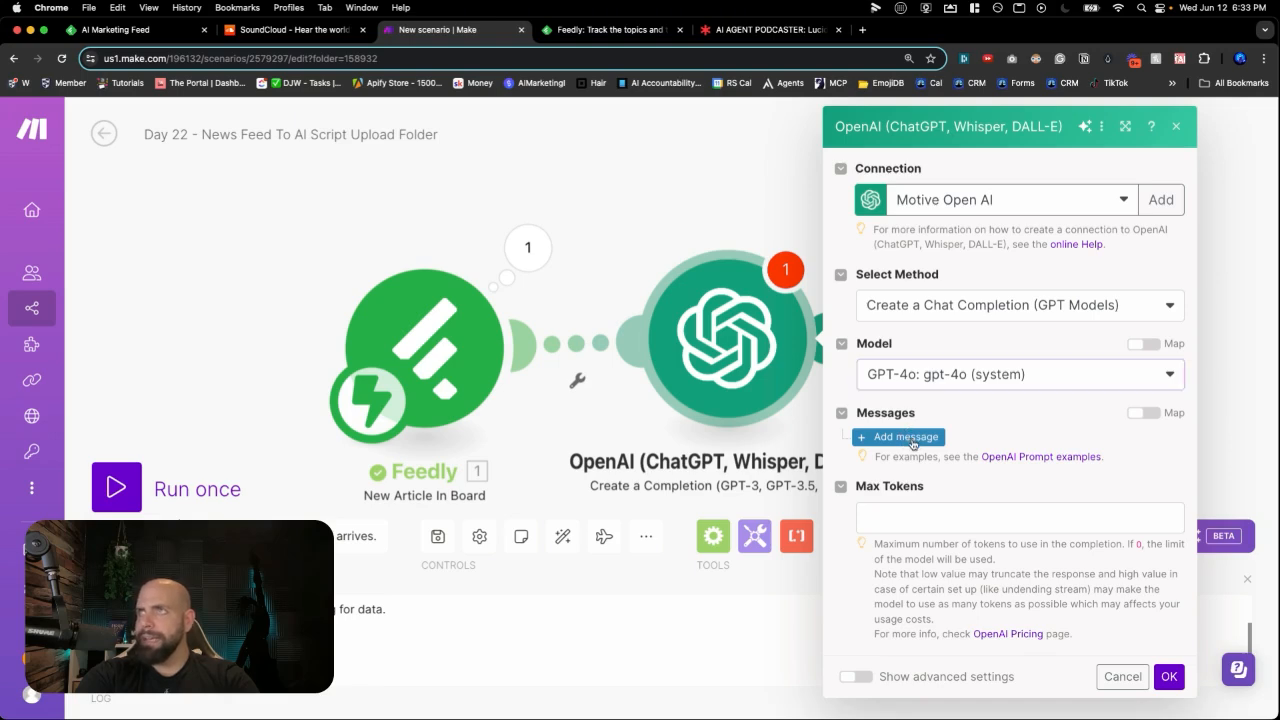
pyautogui.click(922, 490)
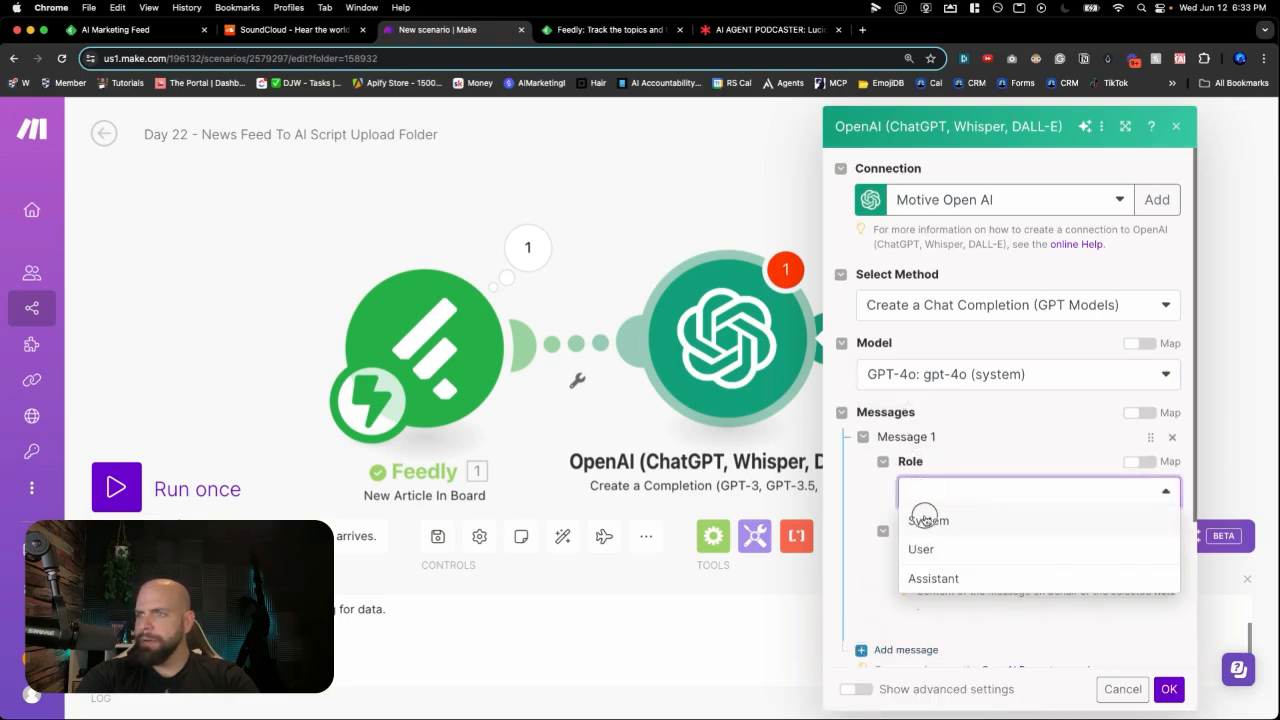
pyautogui.click(928, 520)
pyautogui.scroll(-2, 926, 540)
pyautogui.scroll(-1, 926, 540)
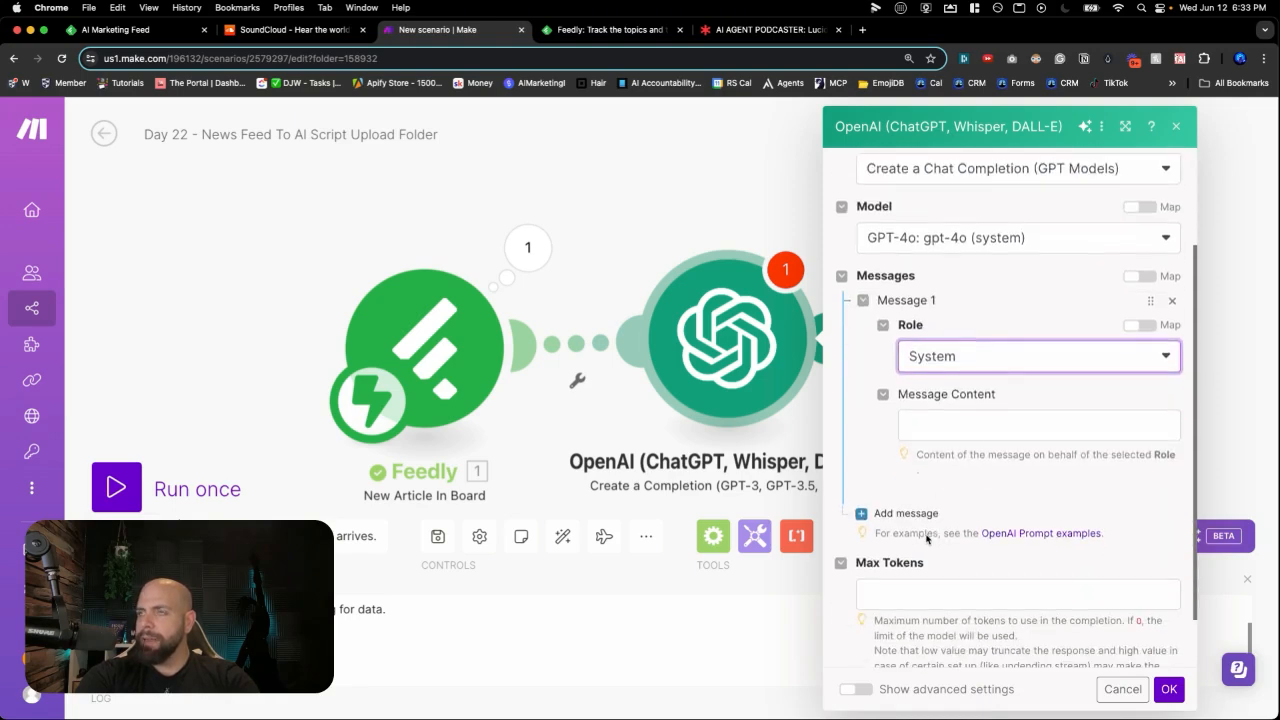
pyautogui.click(927, 416)
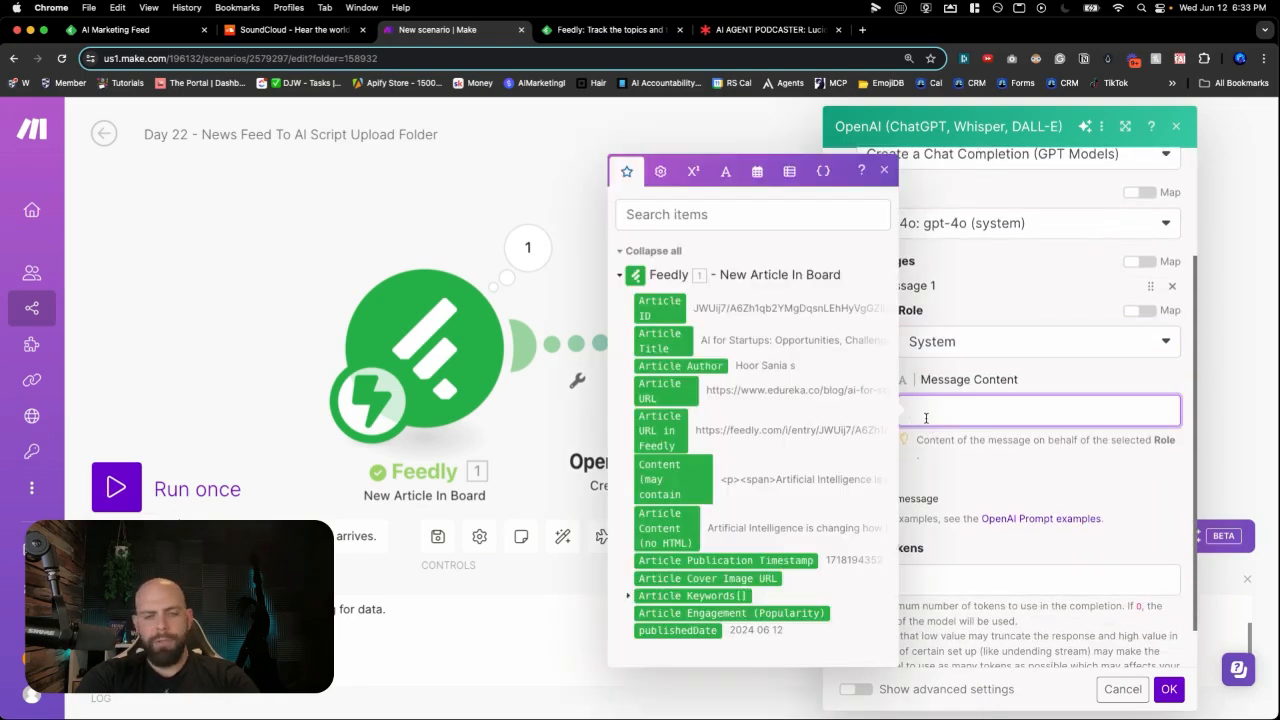
pyautogui.write("You are to write a podcast script from the article posted. it should be a monologue In news style format in 3rd person (talking about the story from a journalistic perspective). It should be only three sentences maximum, short and to the point. Don't include any websites in the script. No introduction and no outro. No notes in brackets or any directions. ONLY THE SCRIPT.")
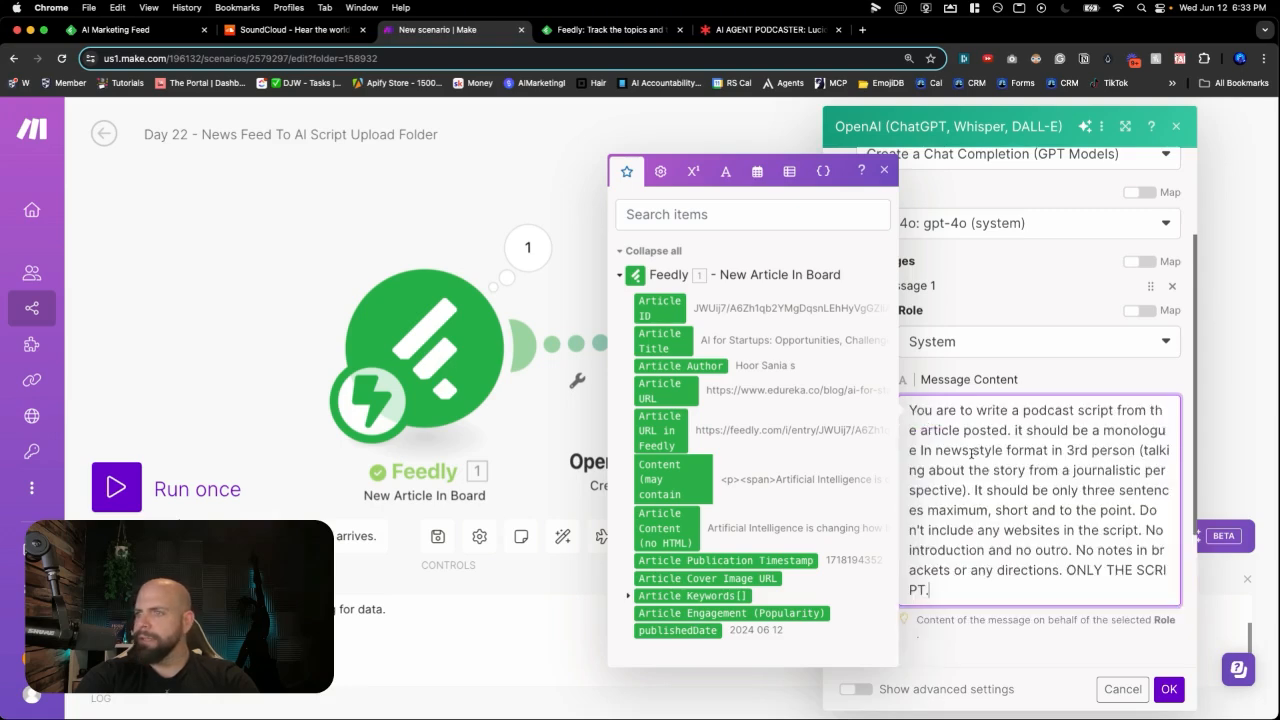
pyautogui.click(965, 432)
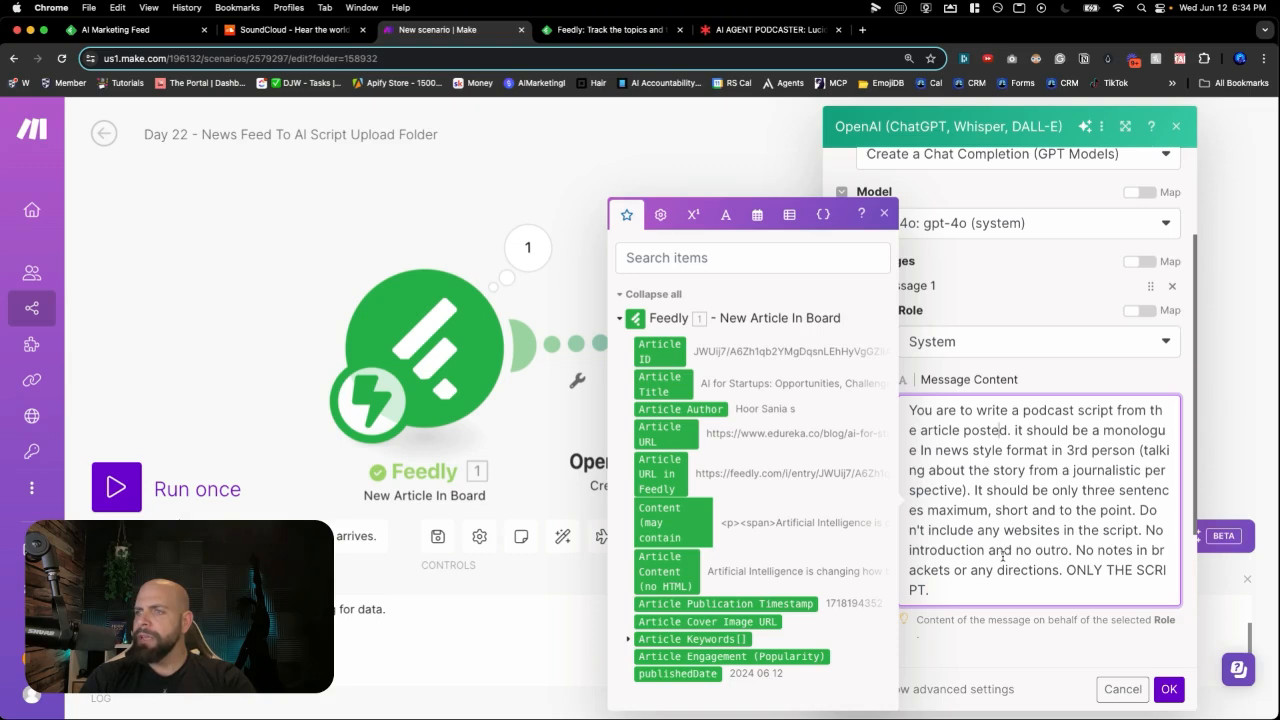
pyautogui.click(980, 613)
# Add a second message with the User role containing Feedly's Article Title and Article Content (no HTML).
pyautogui.scroll(-3, 966, 490)
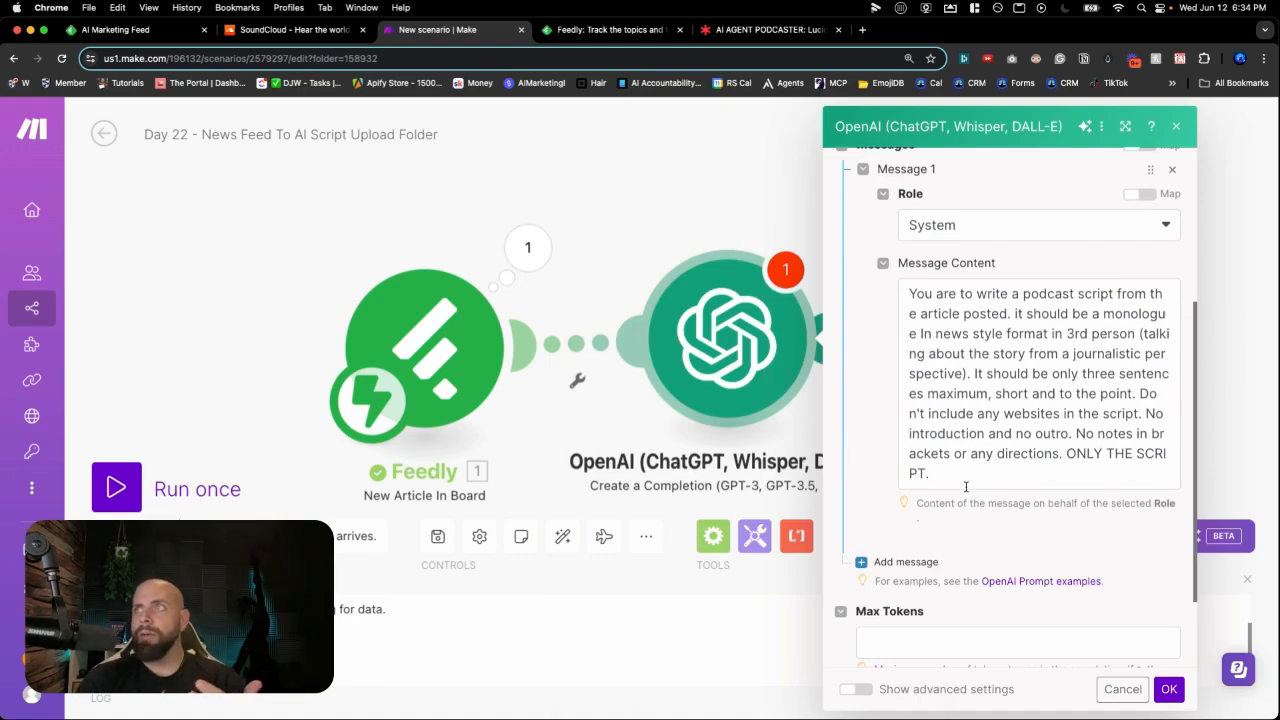
pyautogui.scroll(-2, 966, 487)
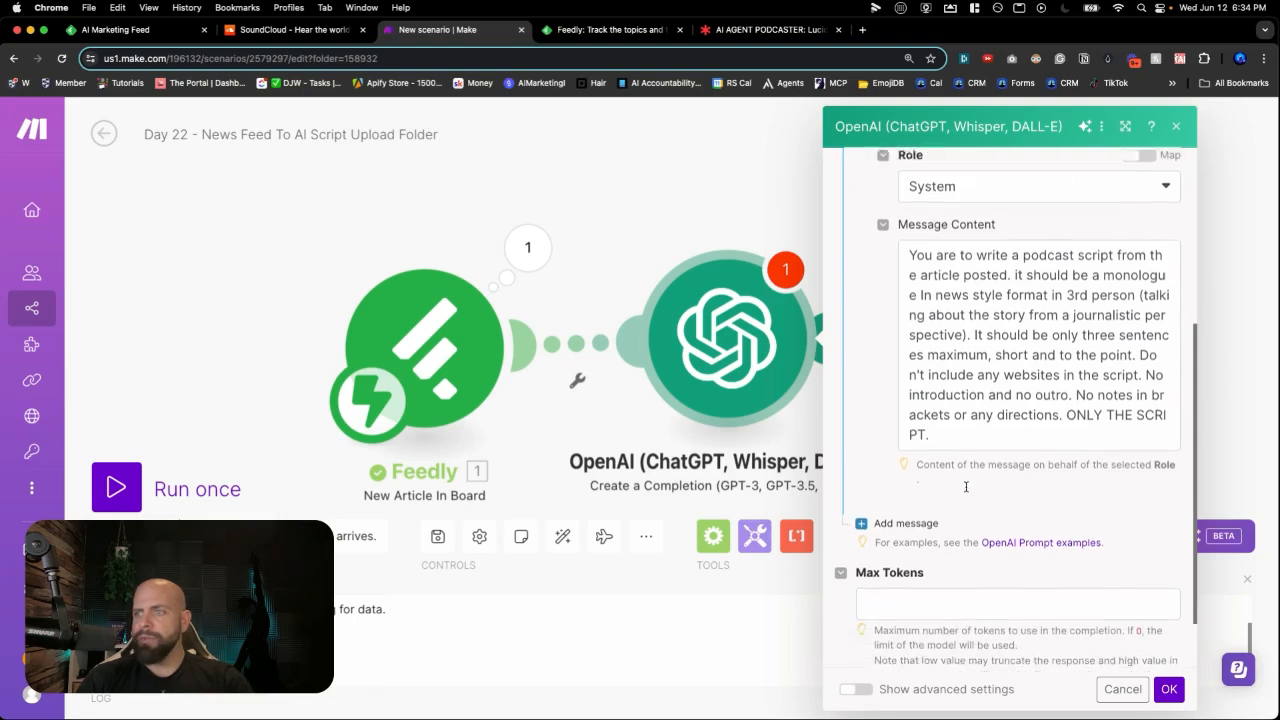
pyautogui.click(925, 462)
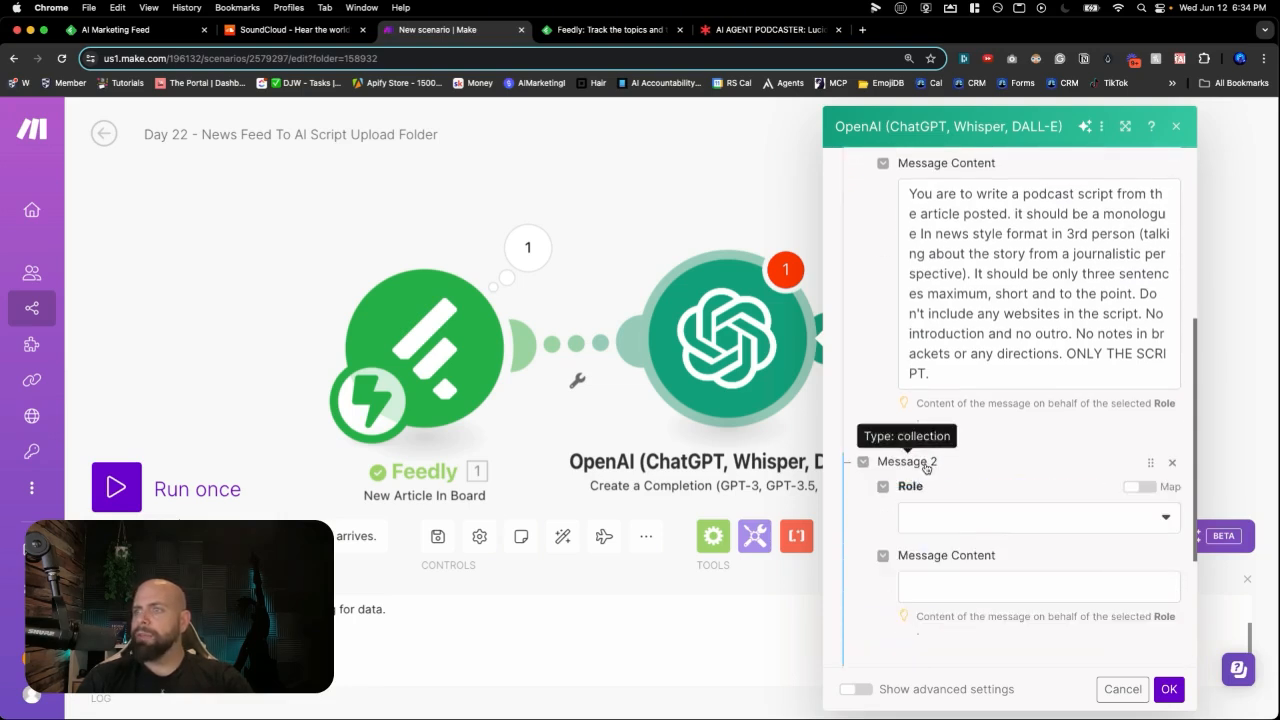
pyautogui.click(948, 520)
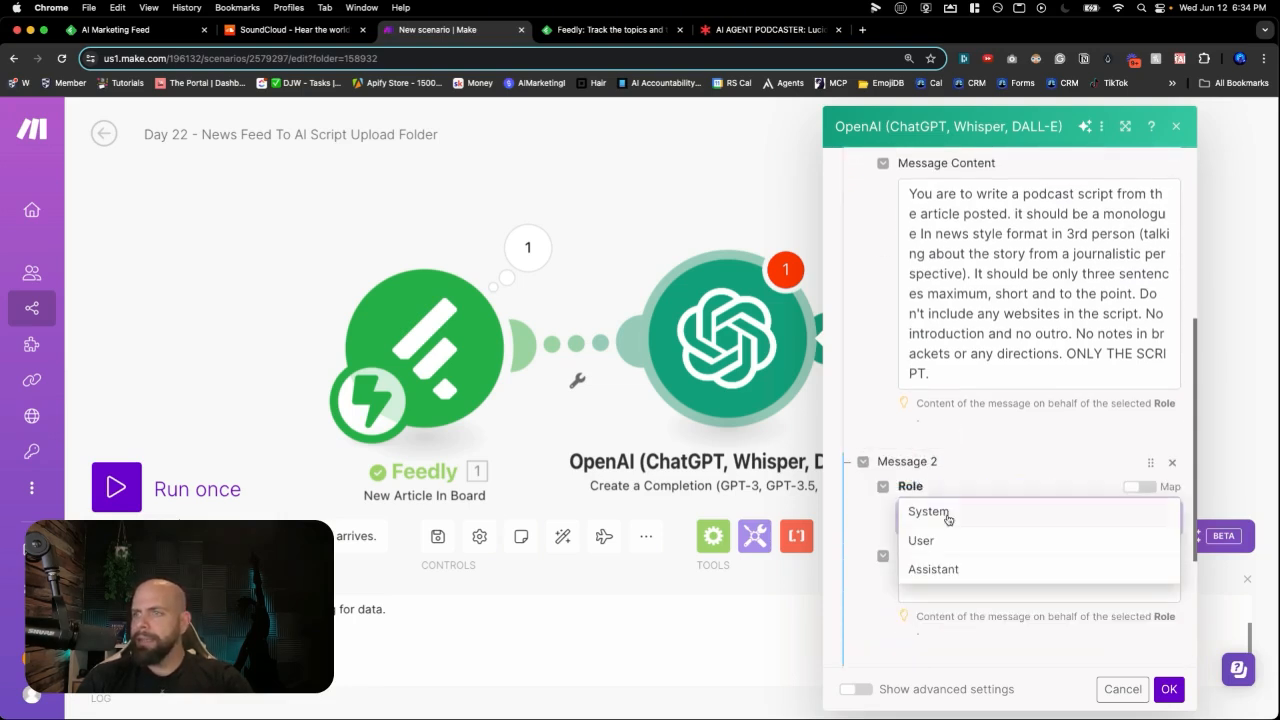
pyautogui.click(947, 540)
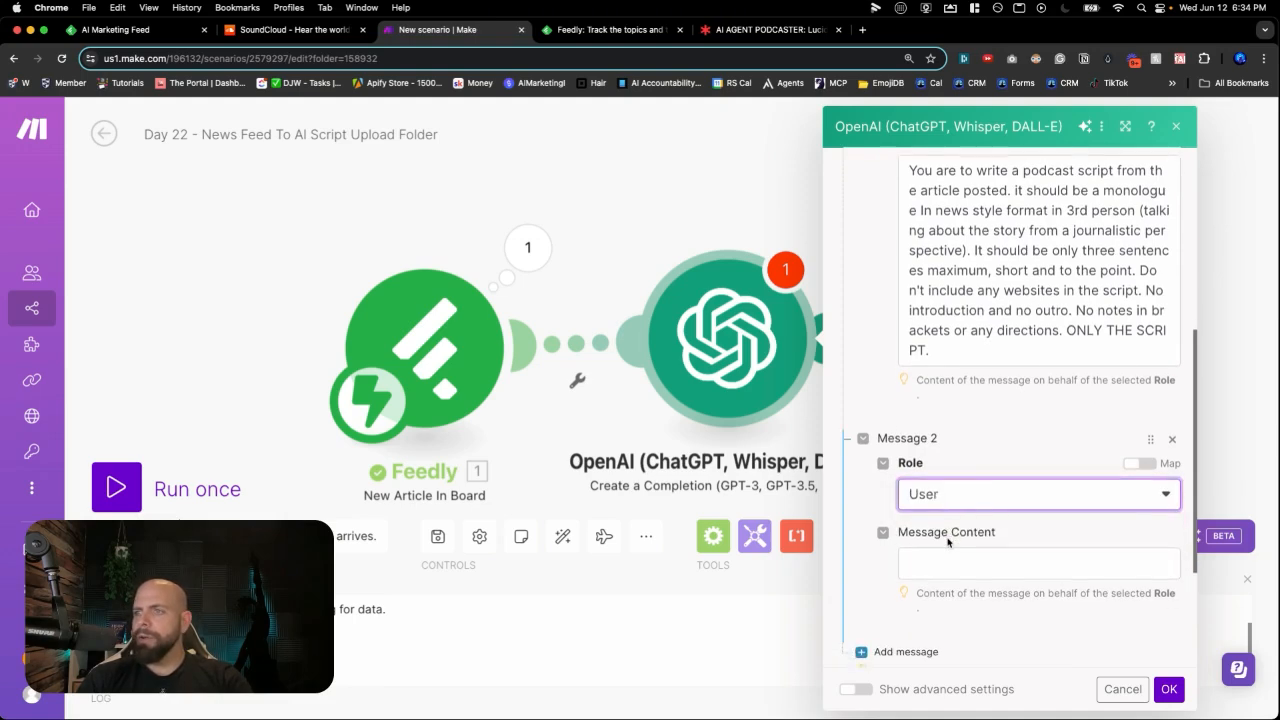
pyautogui.click(947, 557)
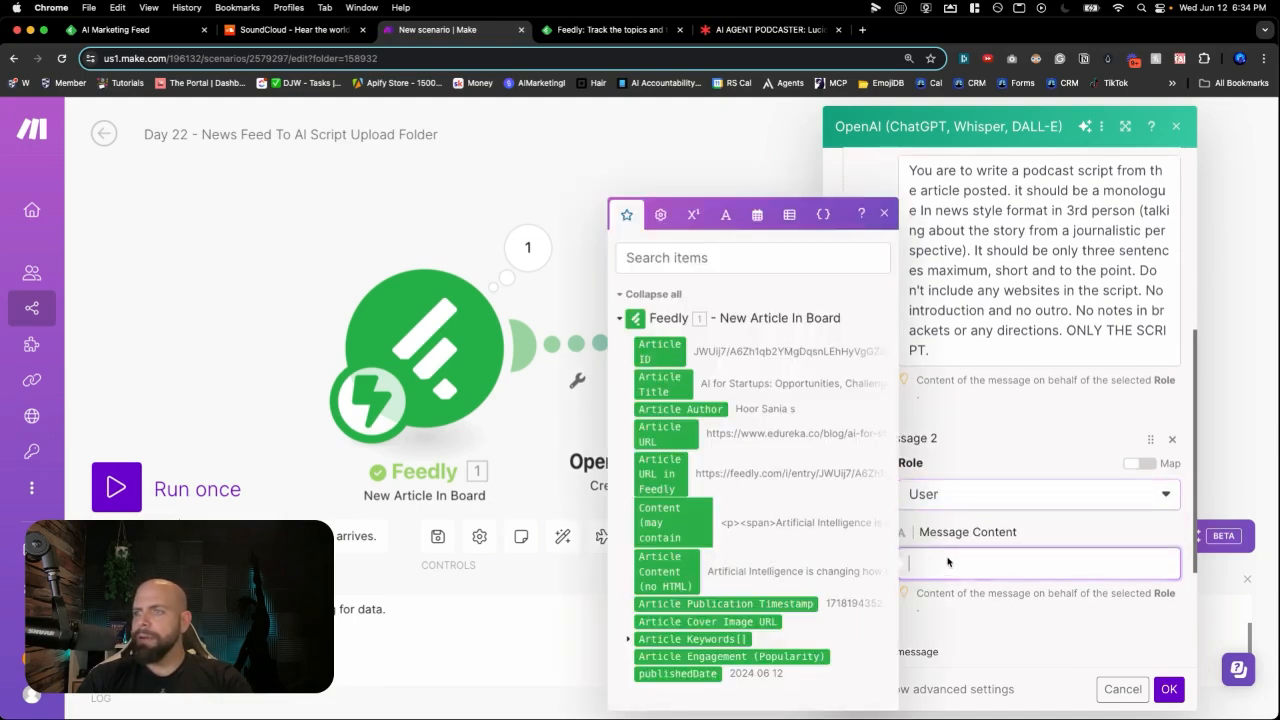
pyautogui.click(652, 395)
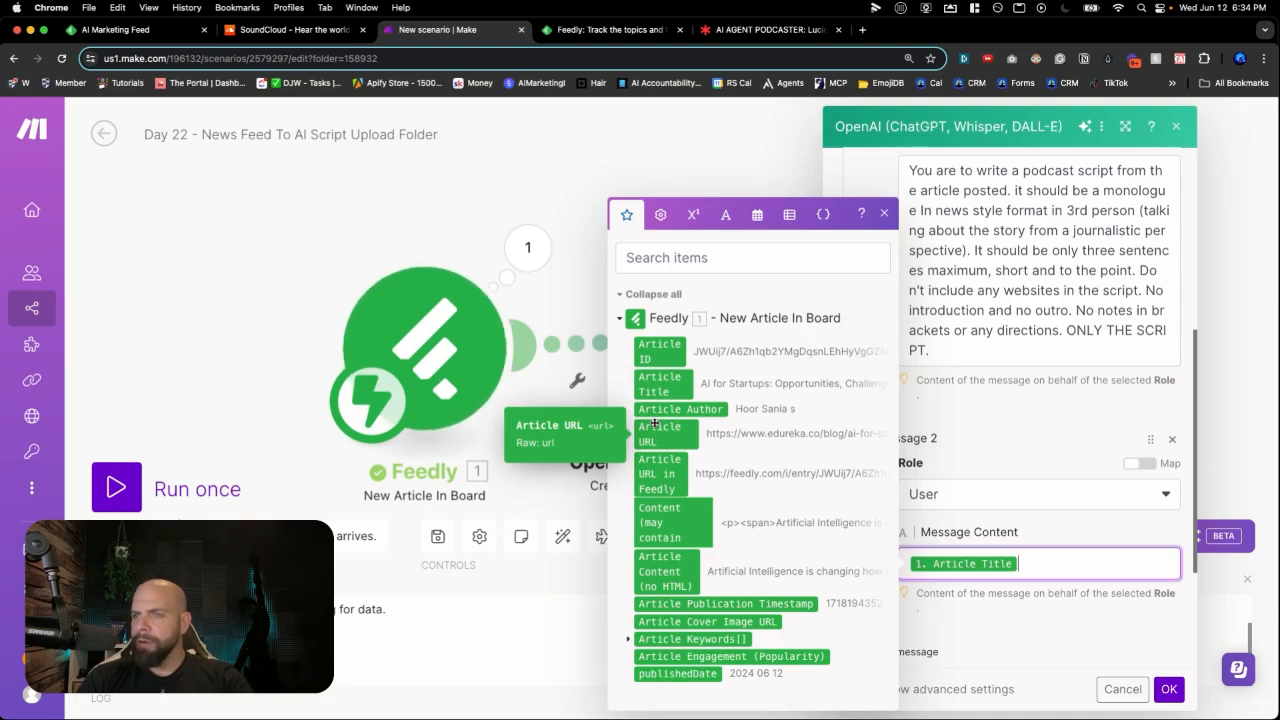
pyautogui.click(670, 583)
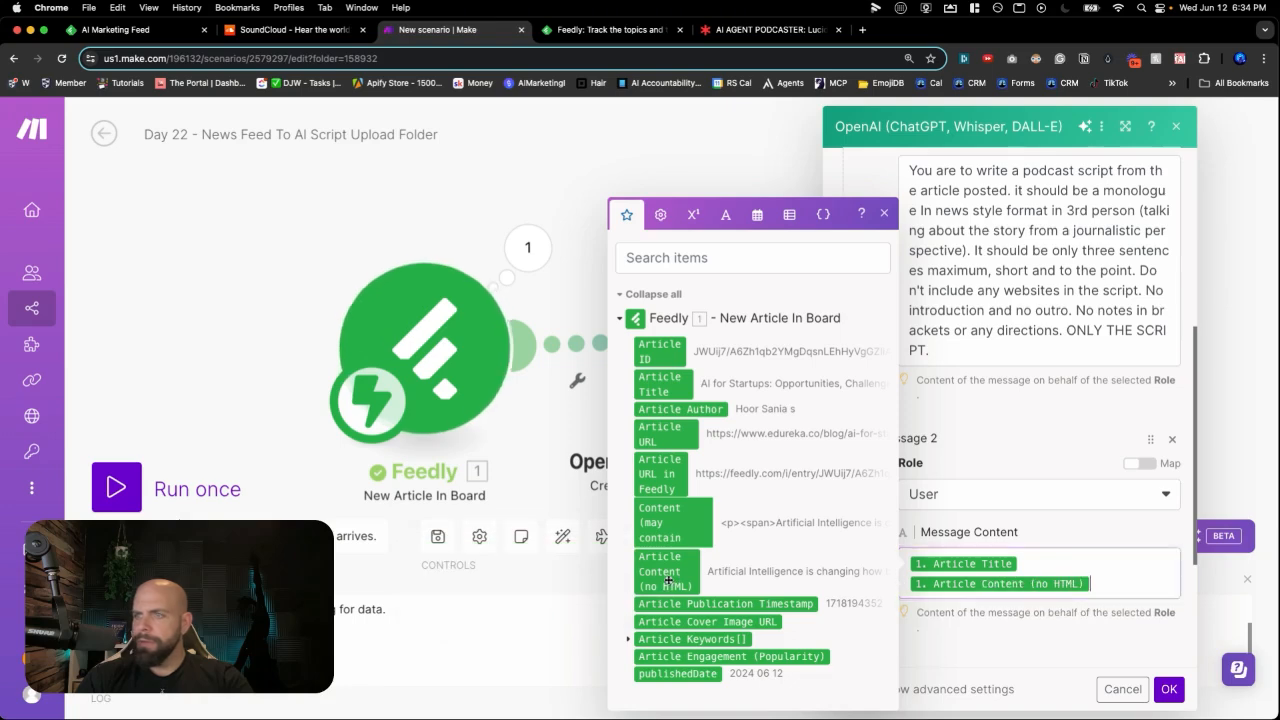
pyautogui.click(946, 622)
# Set the completion's Max Tokens to 500 and accept the OpenAI module settings.
pyautogui.scroll(-4, 948, 630)
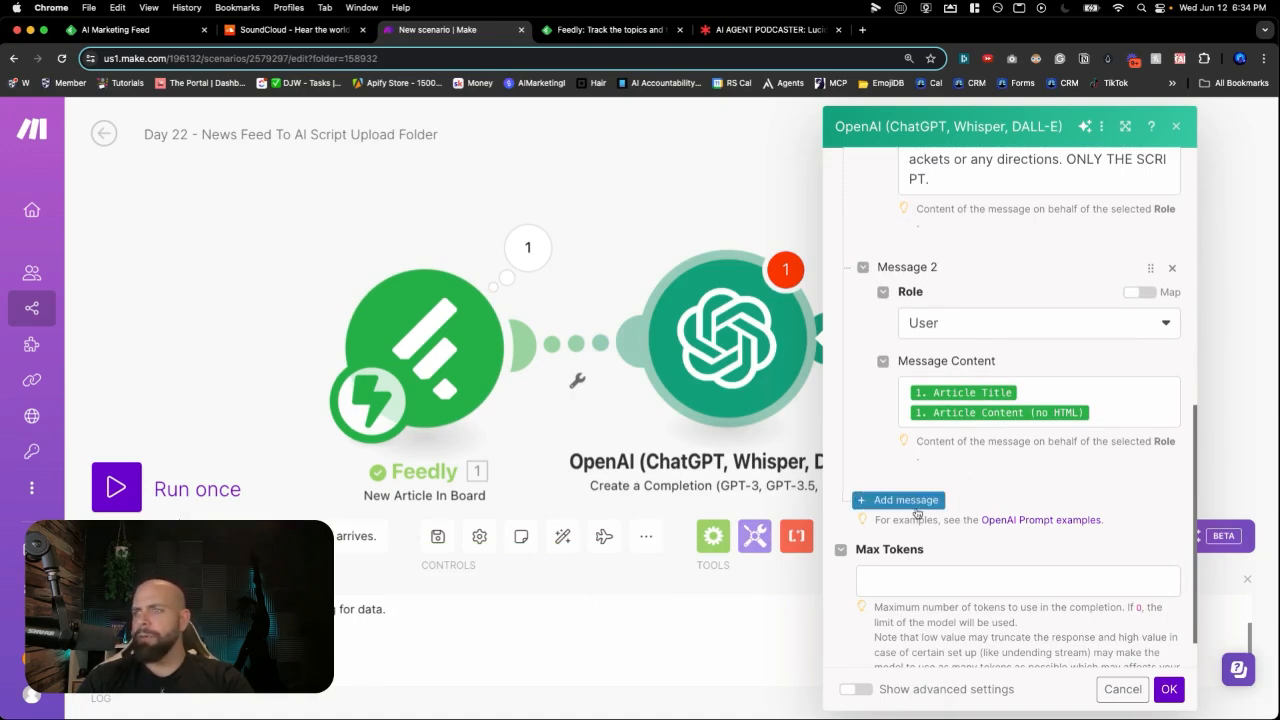
pyautogui.scroll(-1, 920, 515)
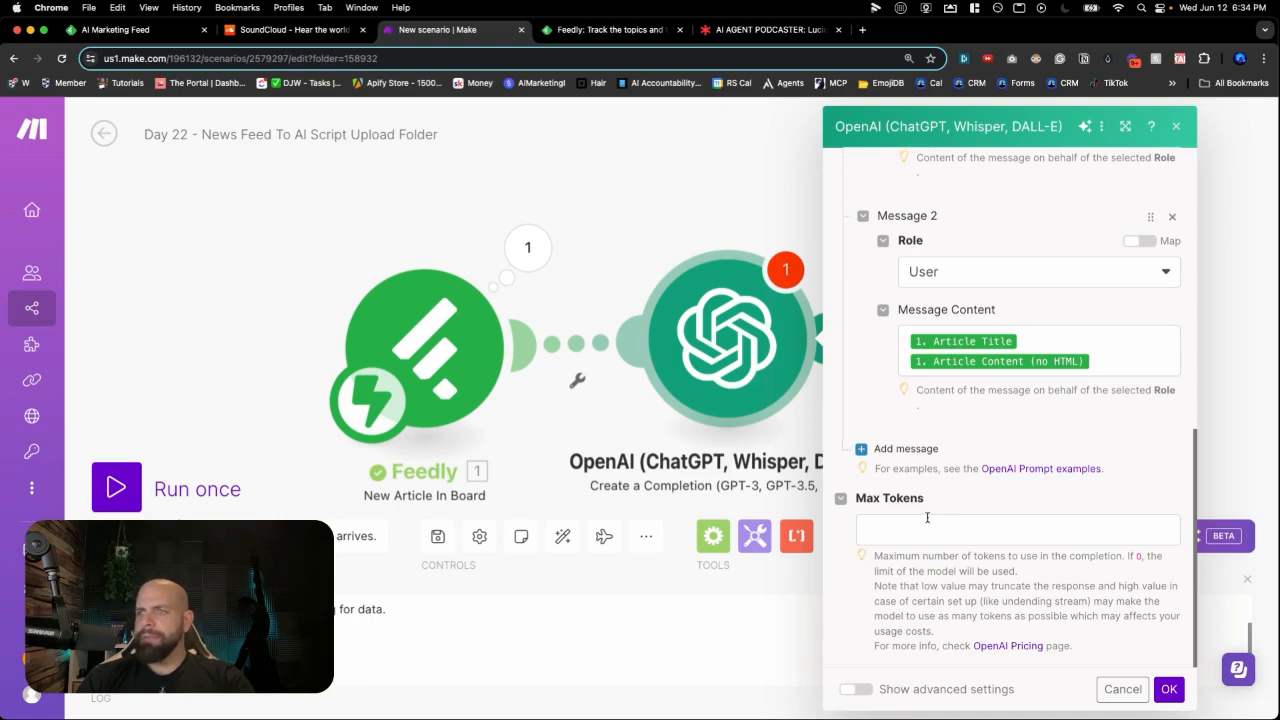
pyautogui.click(927, 517)
pyautogui.write('500')
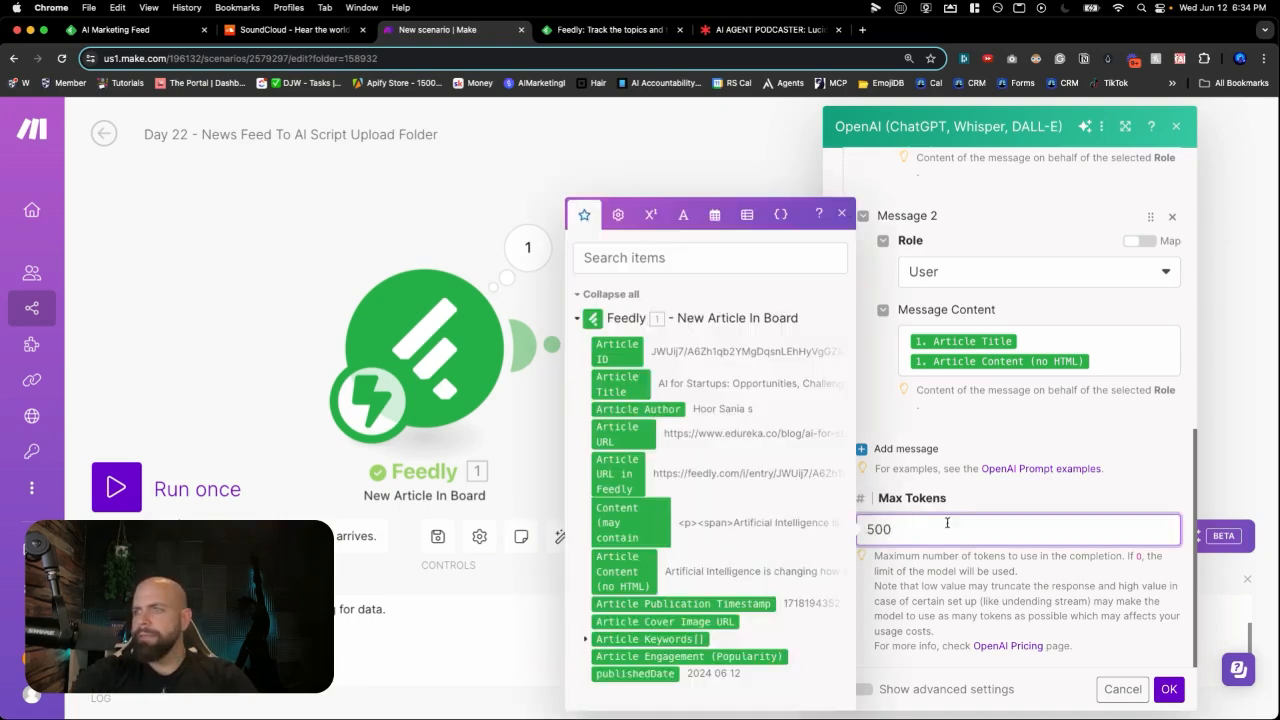
pyautogui.click(984, 553)
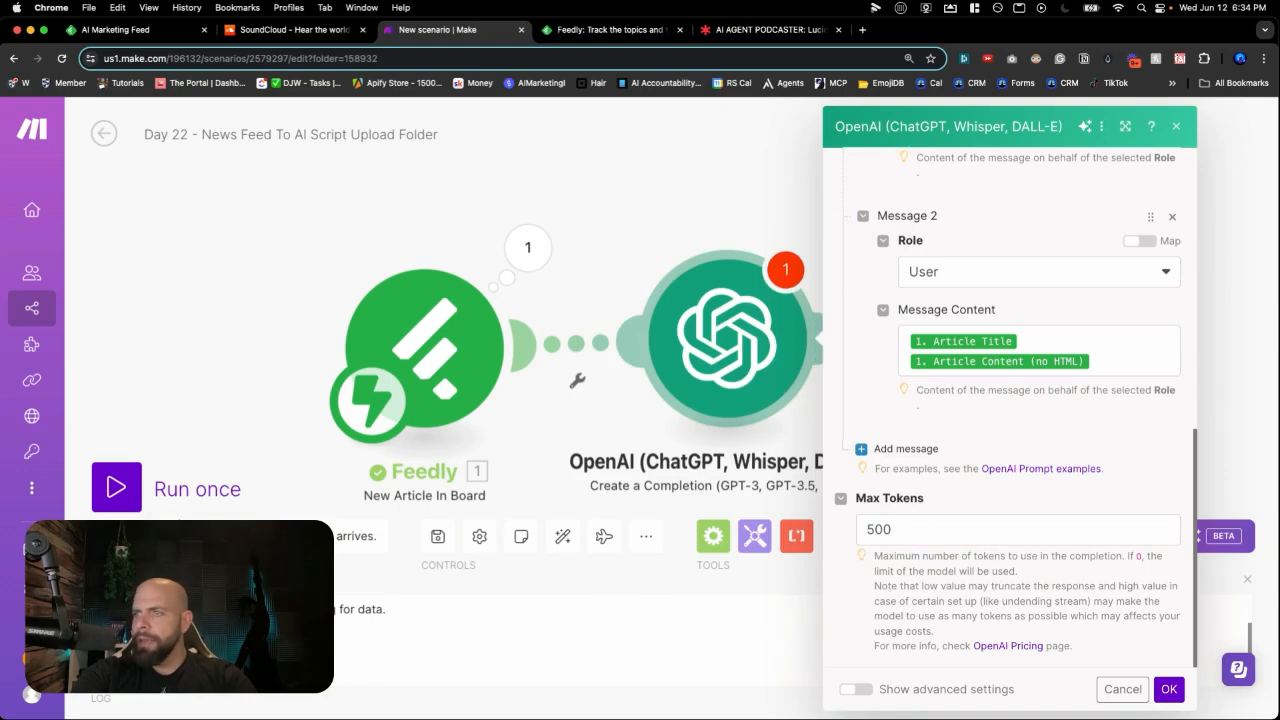
pyautogui.click(1169, 689)
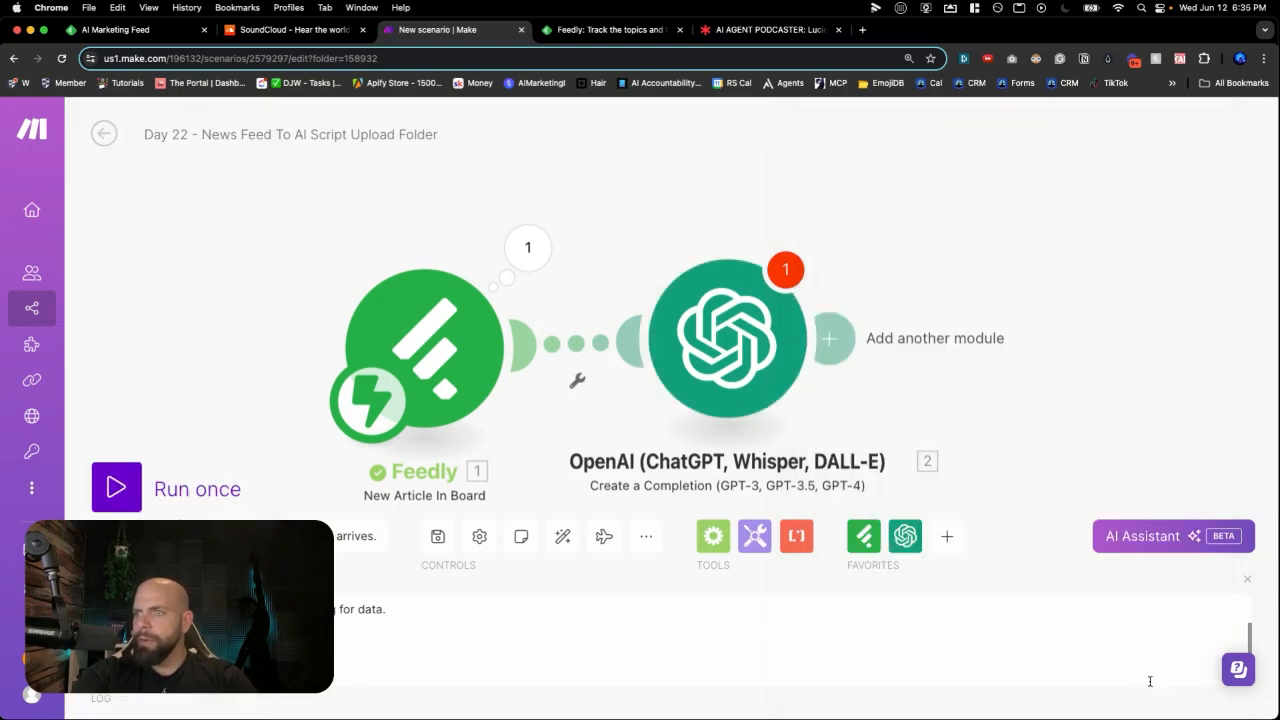
pyautogui.click(765, 408)
pyautogui.click(1169, 689)
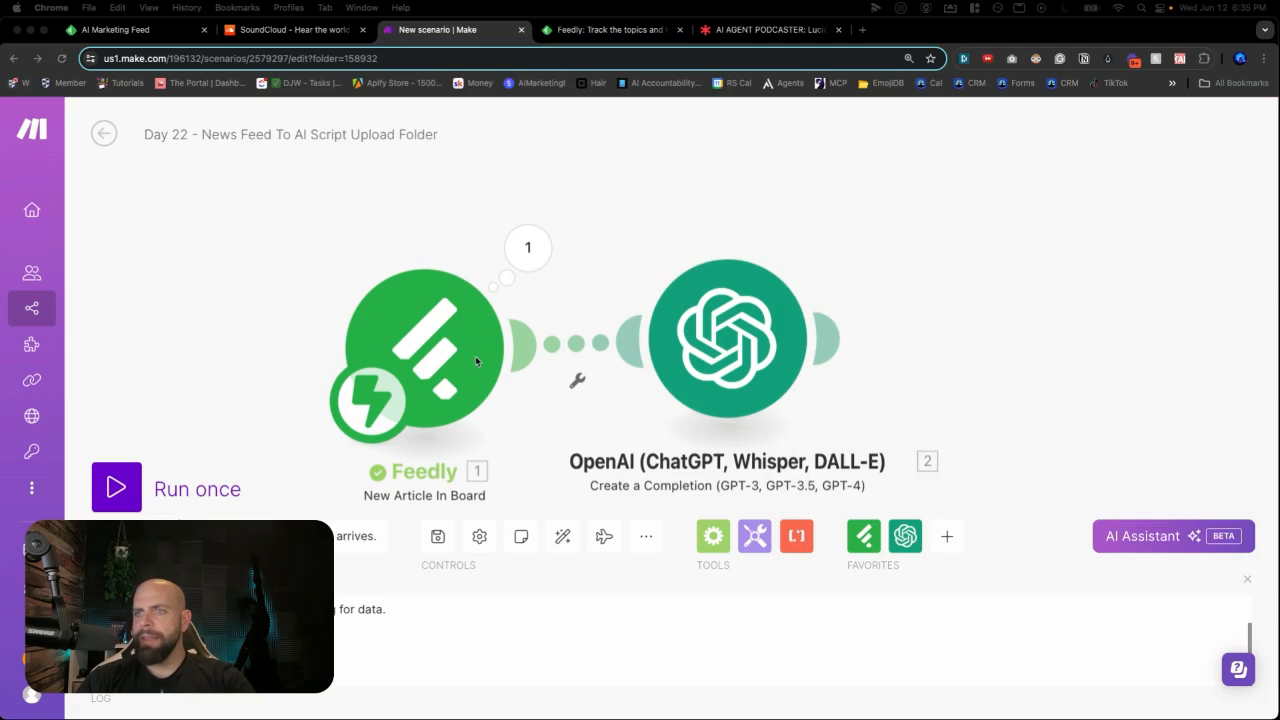
# Run the scenario once, switch to the AI Marketing Feed in Feedly and close the spare Feedly homepage tab.
pyautogui.click(128, 490)
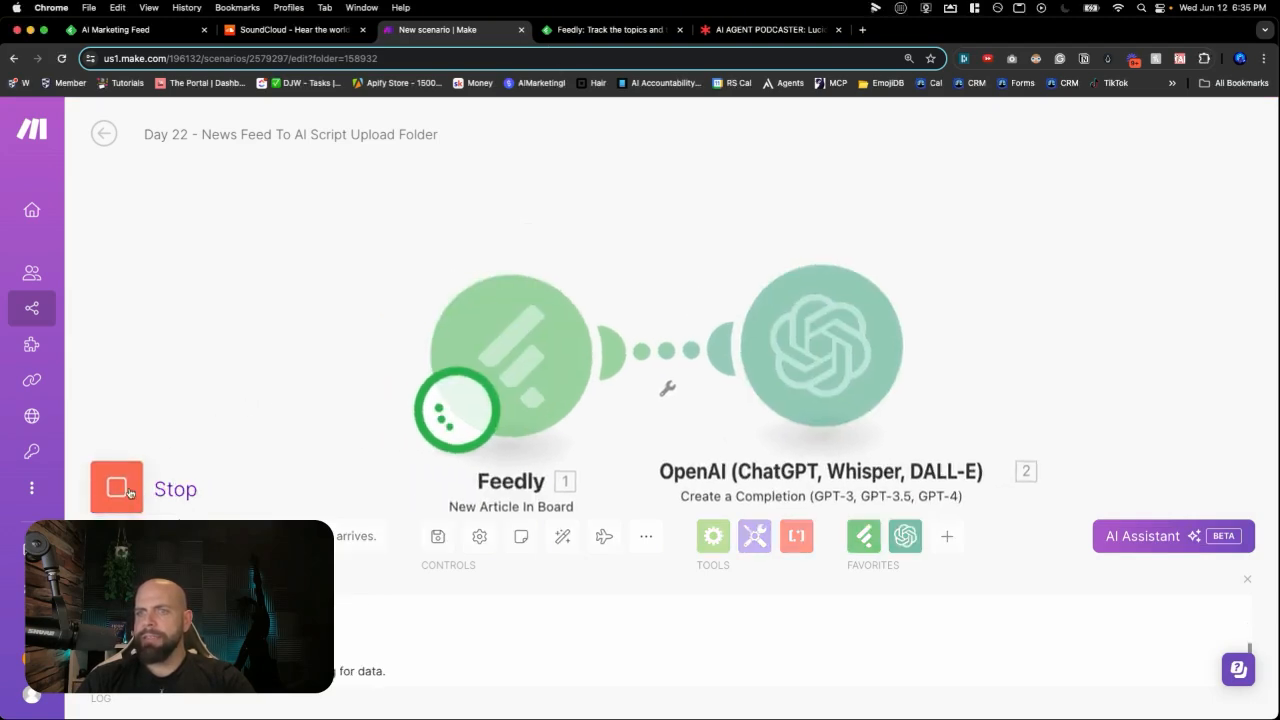
pyautogui.click(593, 30)
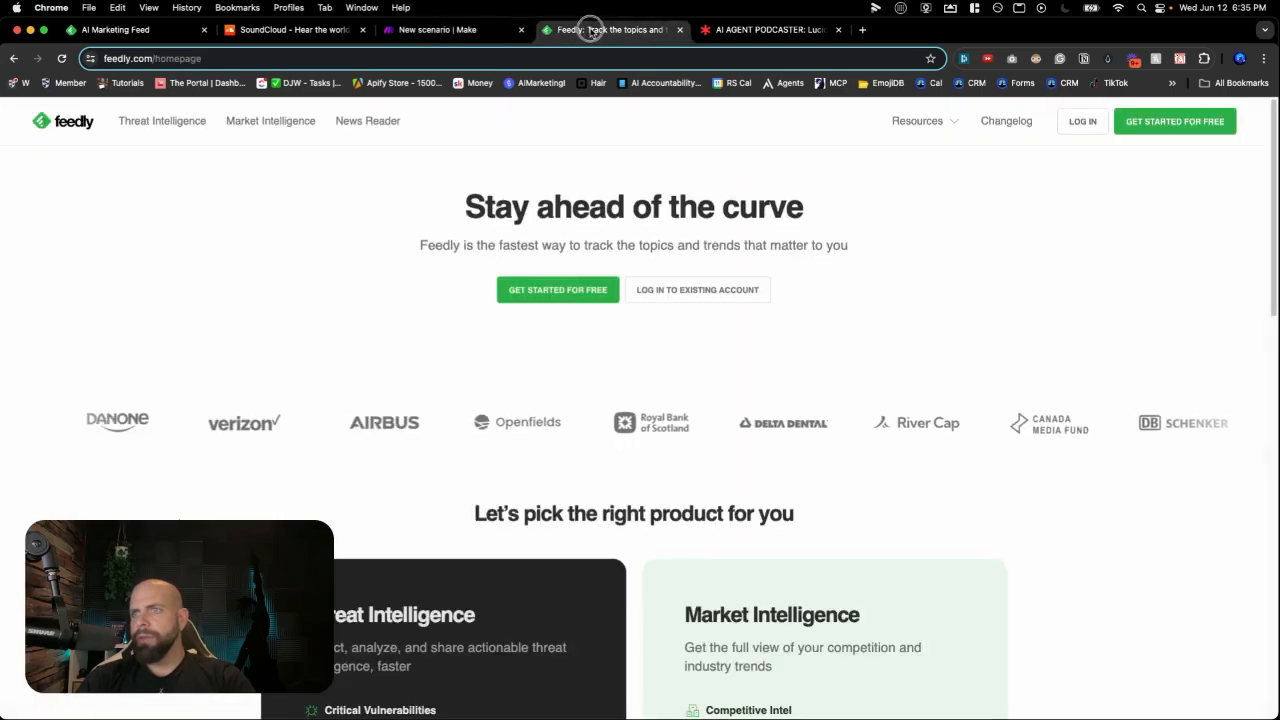
pyautogui.click(169, 38)
pyautogui.click(679, 30)
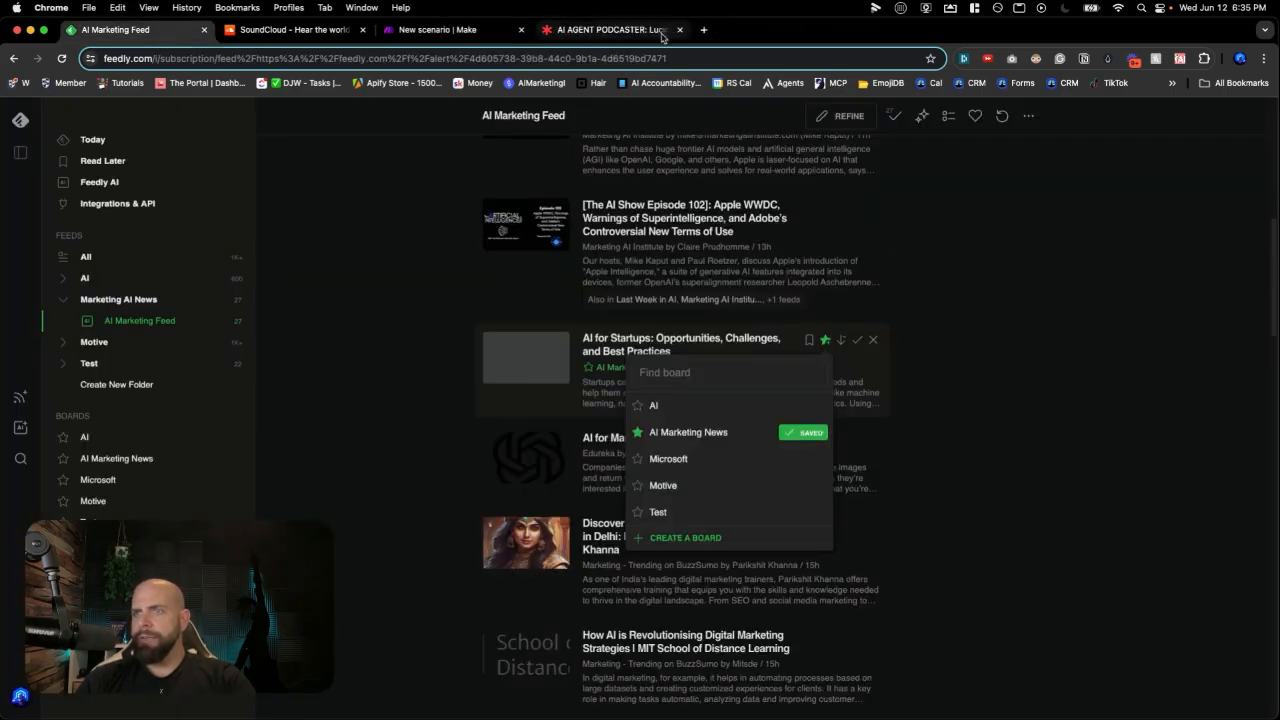
# Save "How AI is Revolutionising Digital Marketing Strategies | MIT School of Distance Learning" to the AI Marketing News board and return to Make.
pyautogui.click(503, 292)
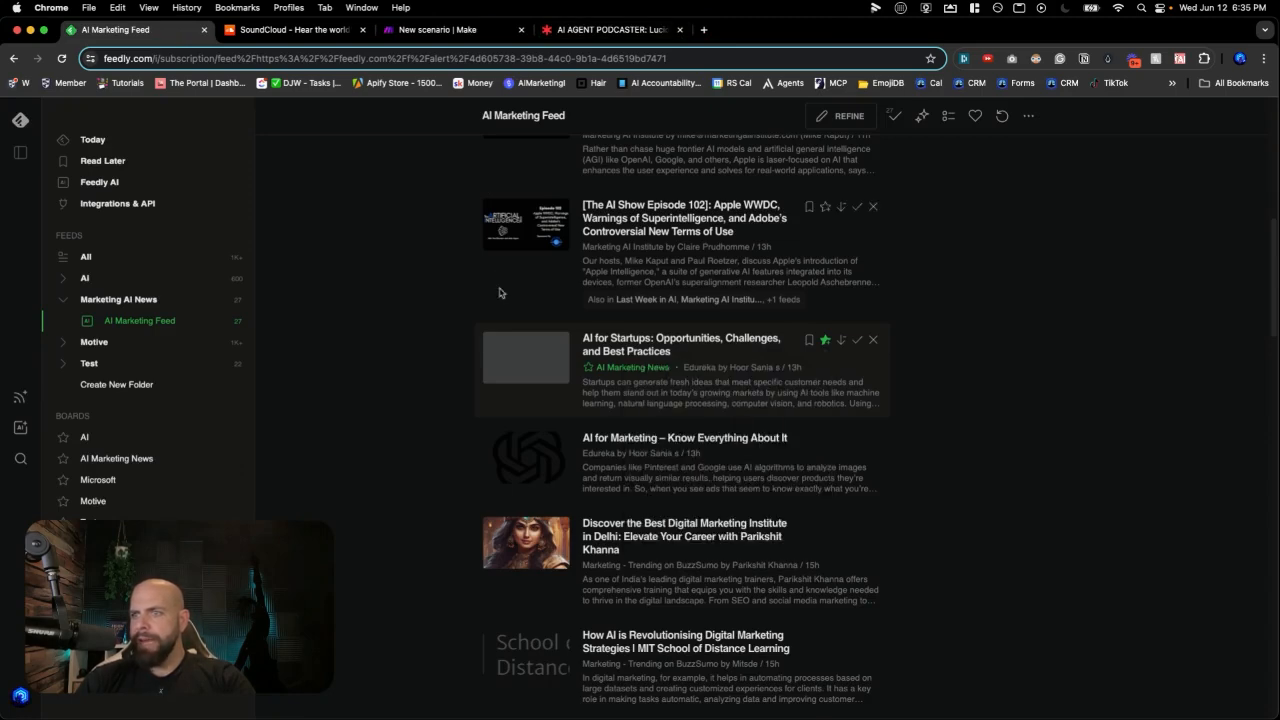
pyautogui.scroll(-2, 604, 336)
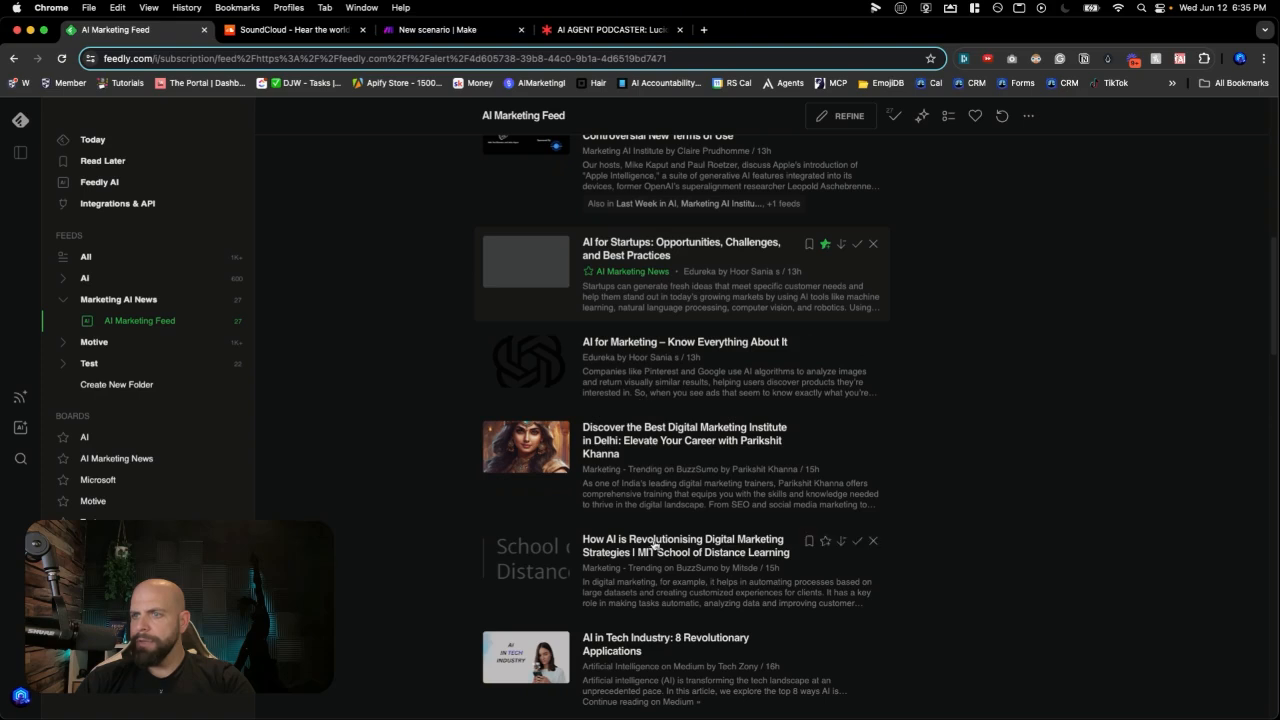
pyautogui.click(810, 541)
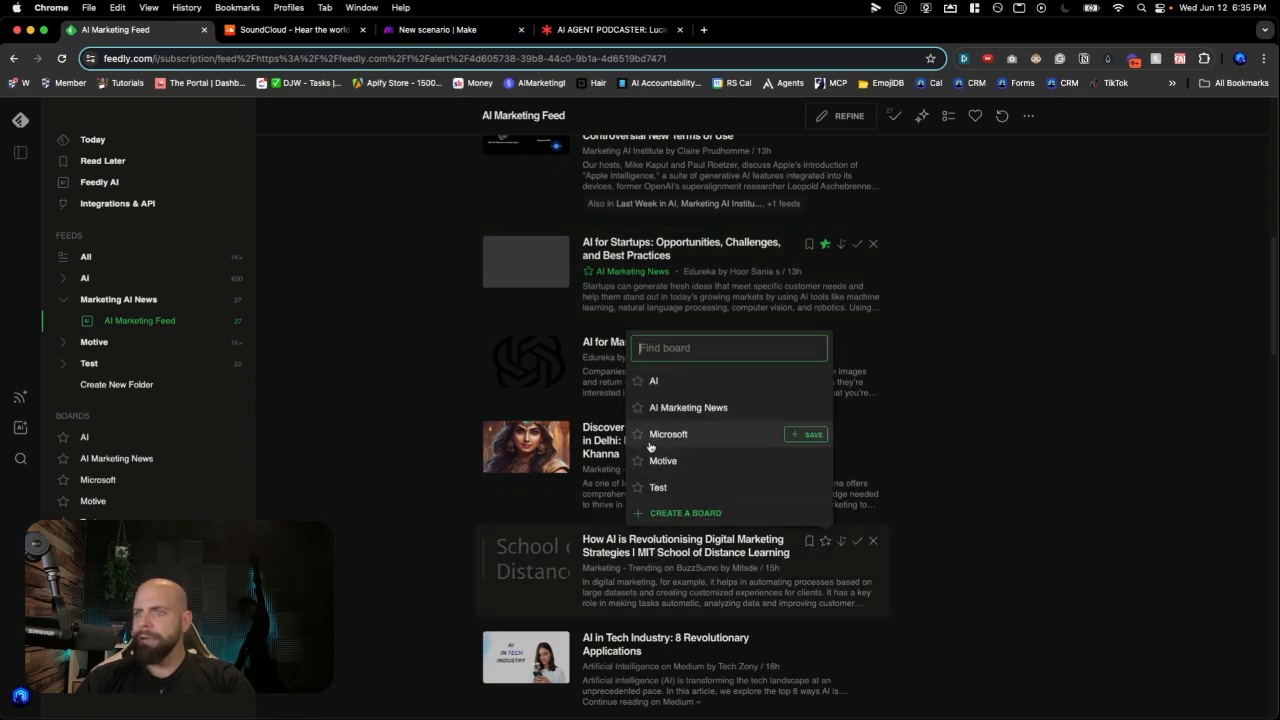
pyautogui.click(639, 412)
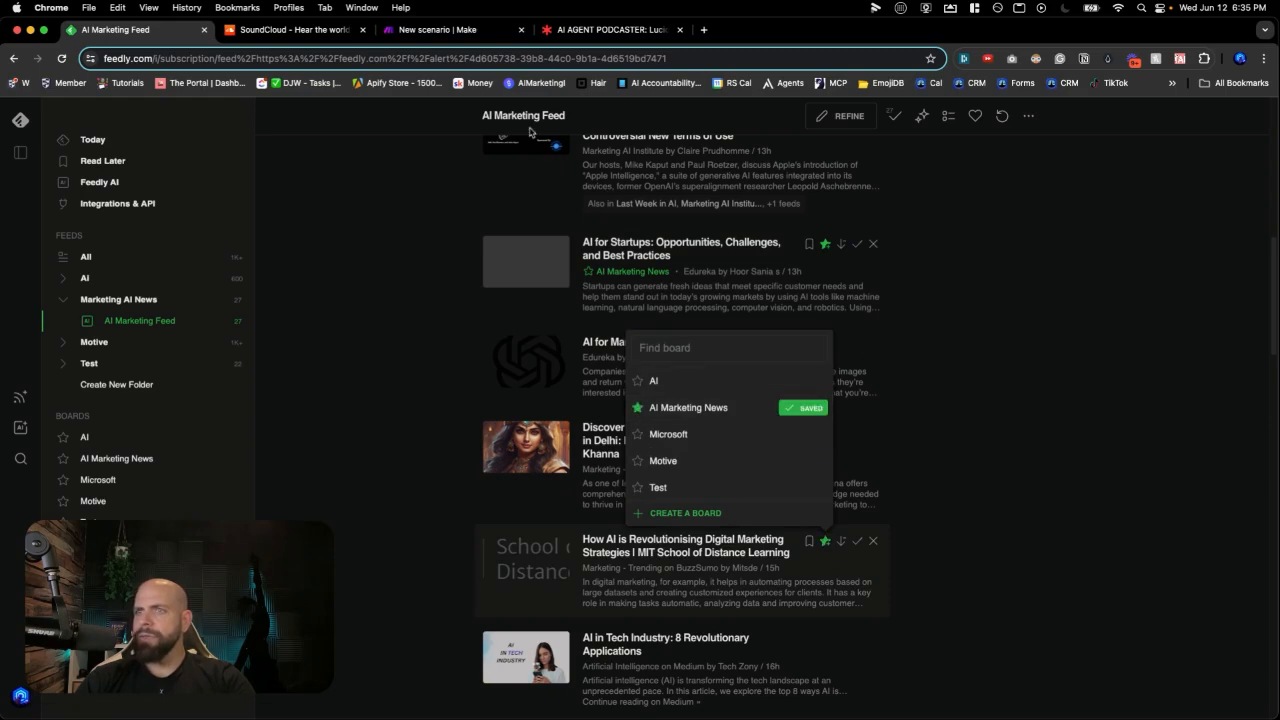
pyautogui.click(421, 30)
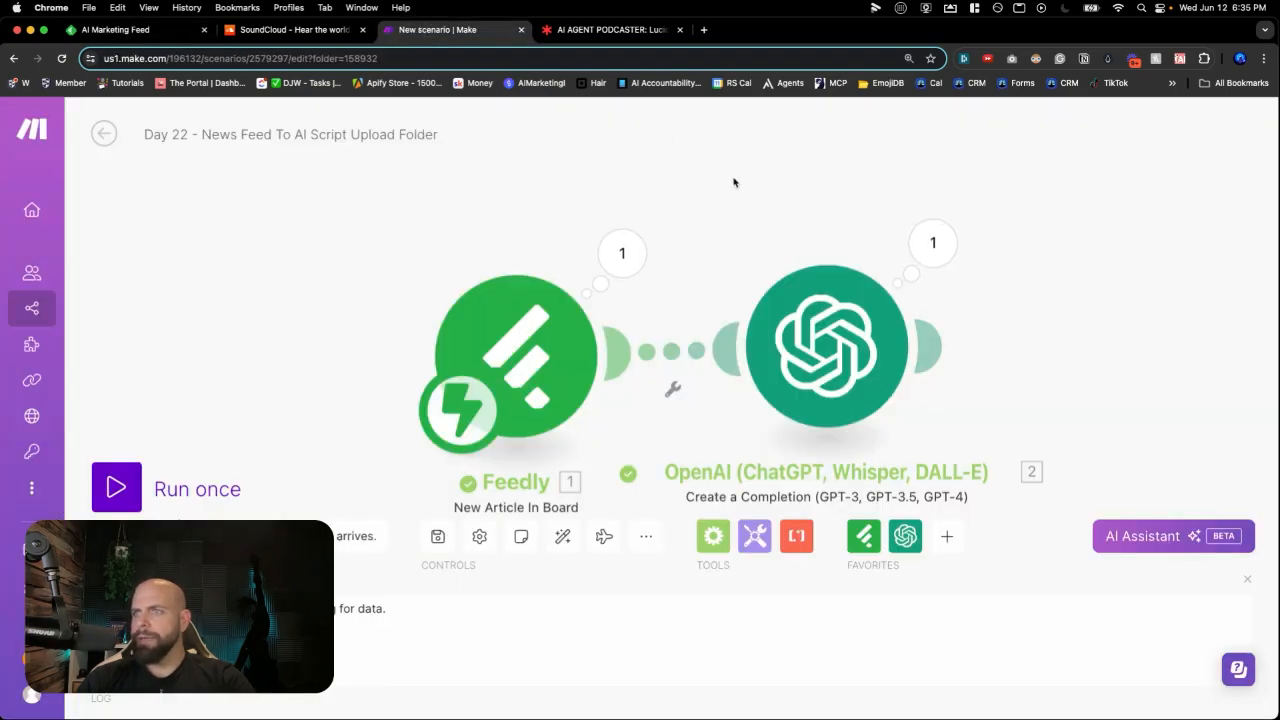
# Examine the OpenAI module's run output, reading the generated Result text, and close the output.
pyautogui.click(937, 250)
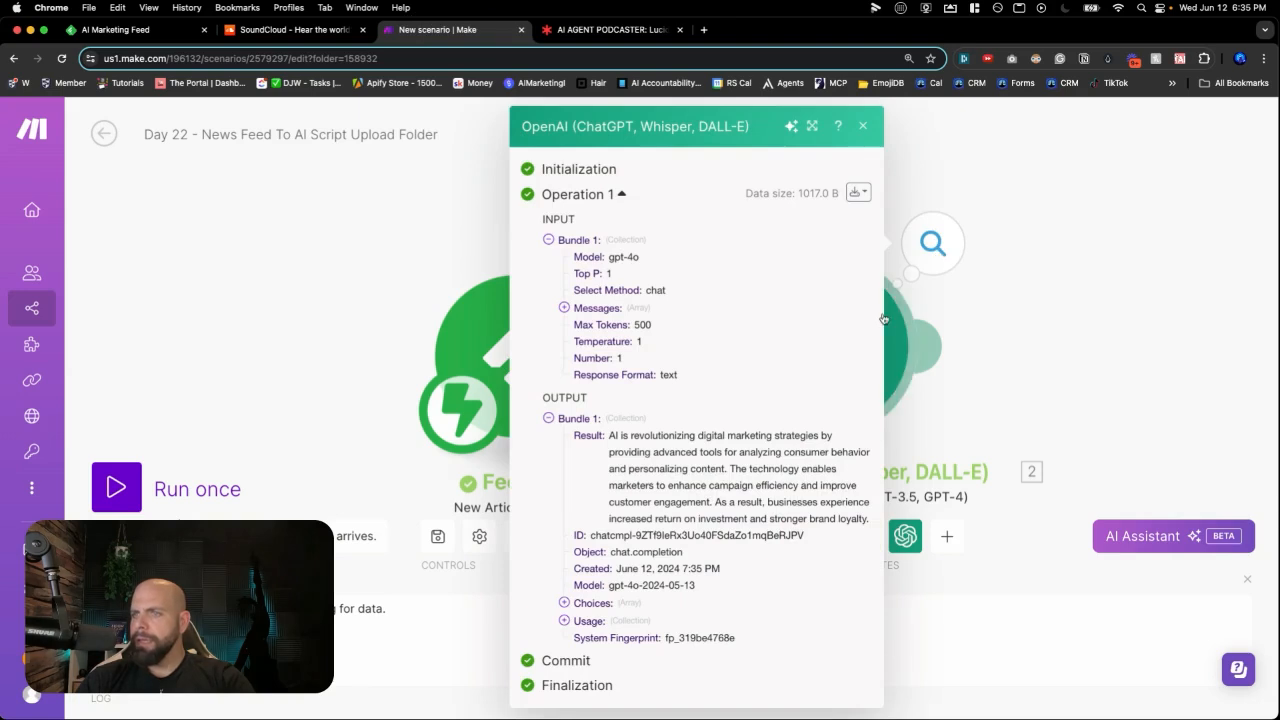
pyautogui.click(611, 435)
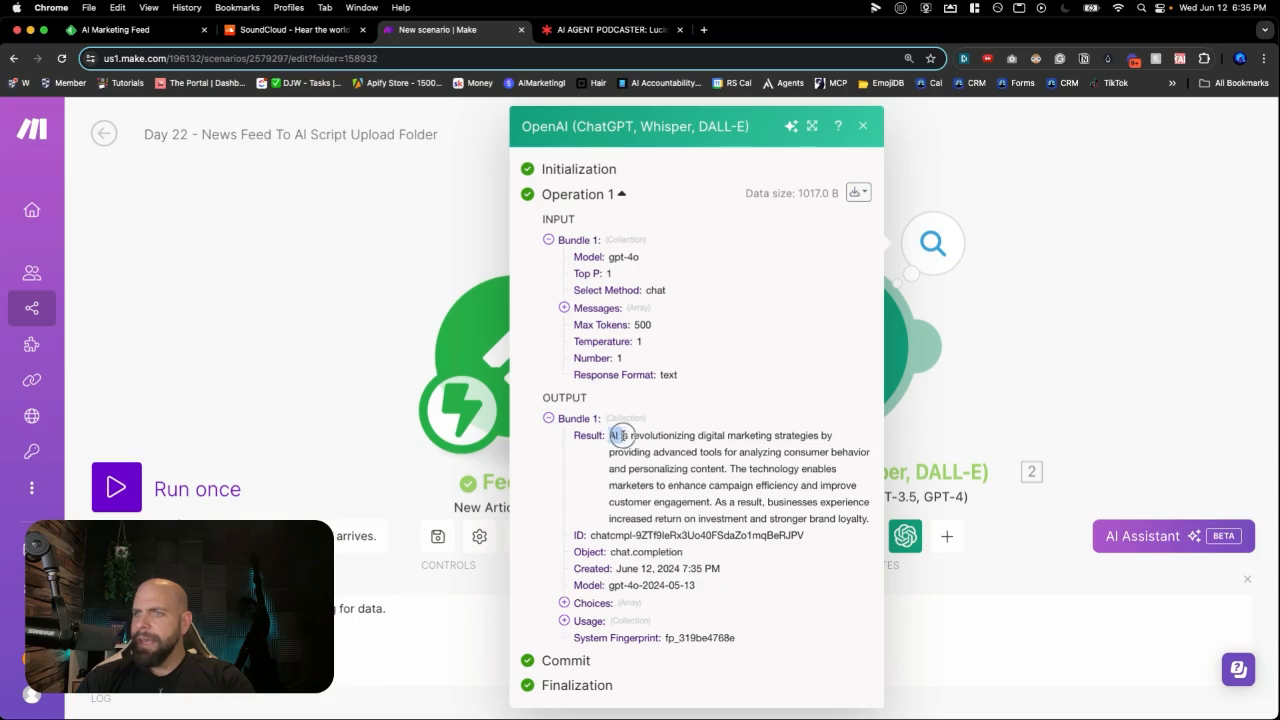
pyautogui.moveTo(621, 436); pyautogui.dragTo(726, 476)
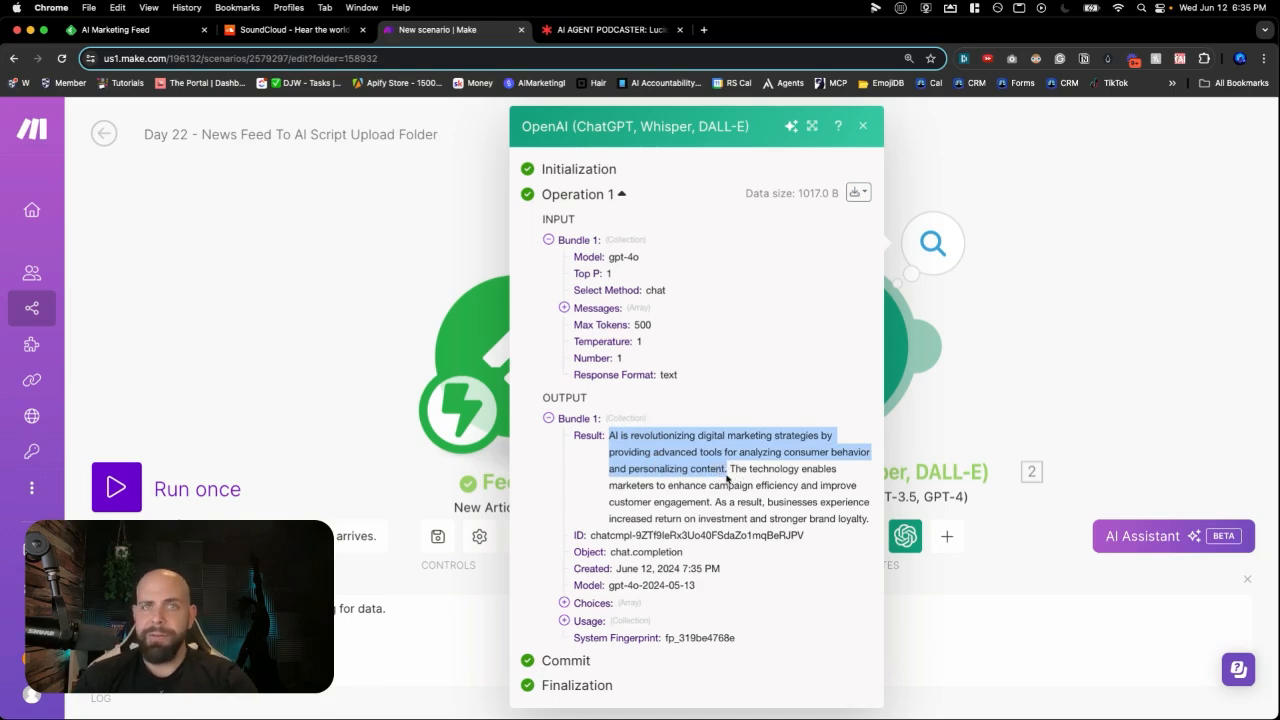
pyautogui.click(730, 483)
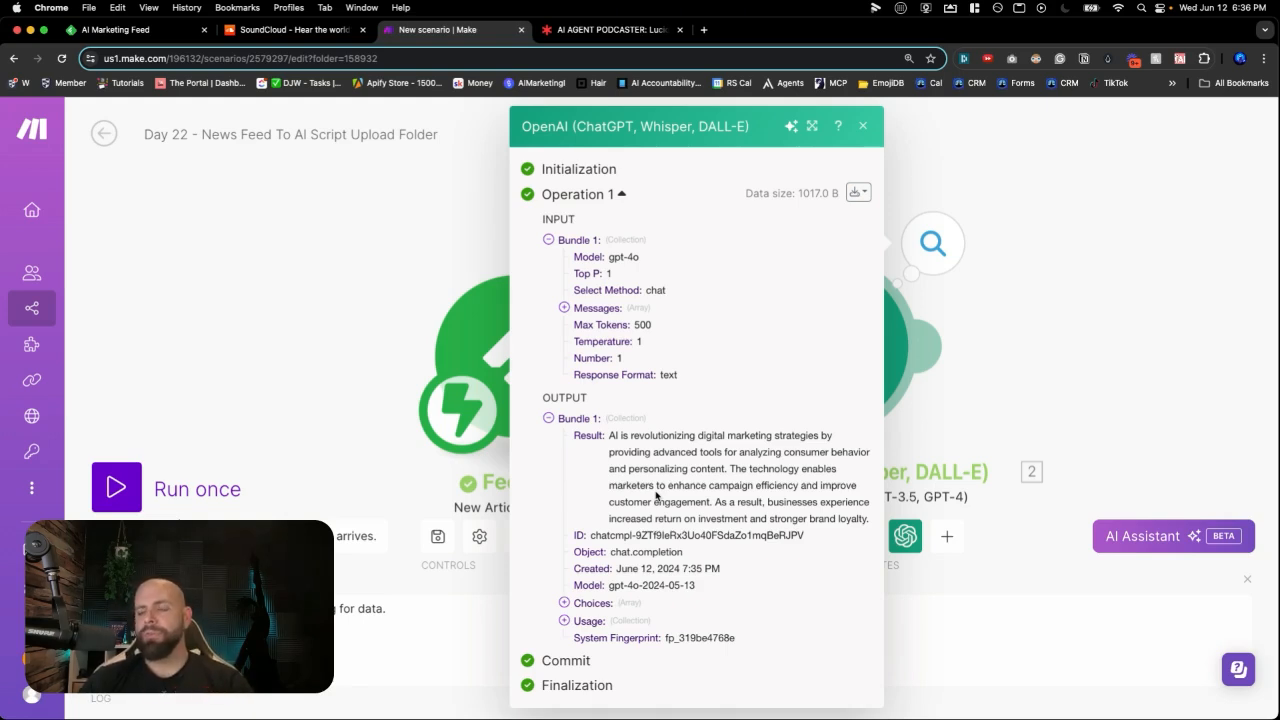
pyautogui.click(861, 127)
# Save the scenario and open Google Drive's AI Agent Challenge folder in a new browser tab.
pyautogui.hscroll(3, 1068, 367)
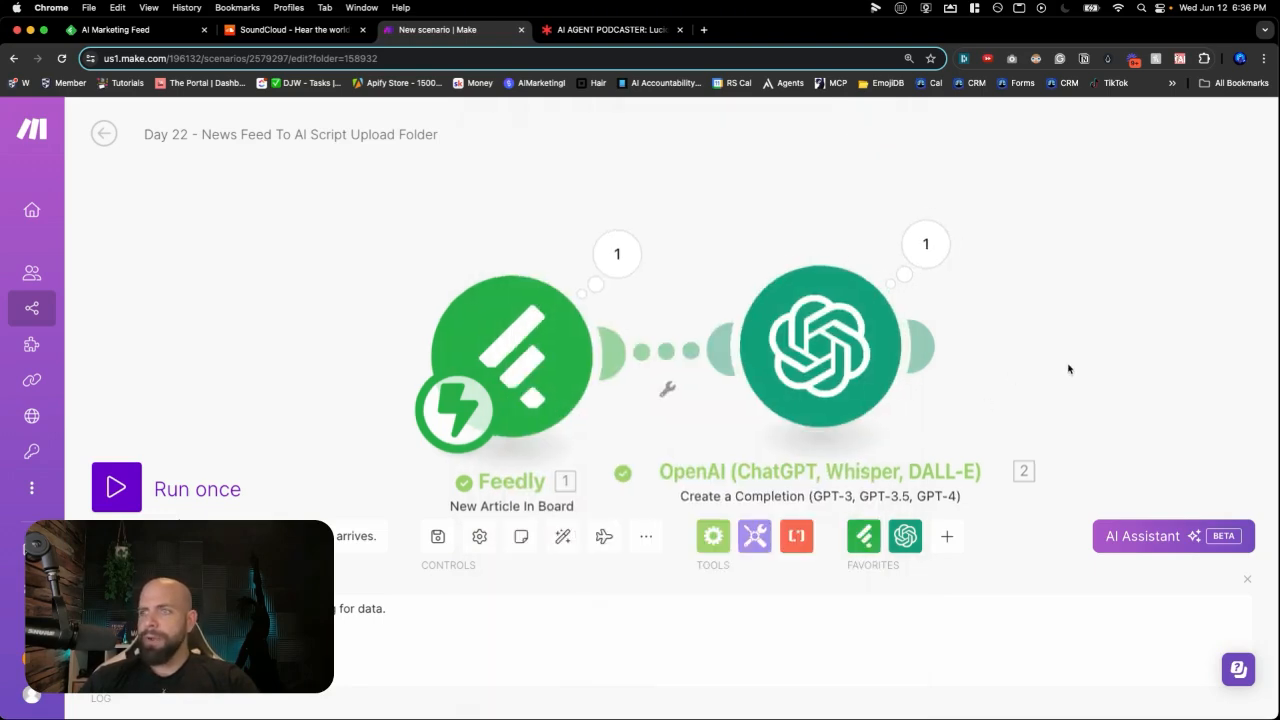
pyautogui.click(437, 536)
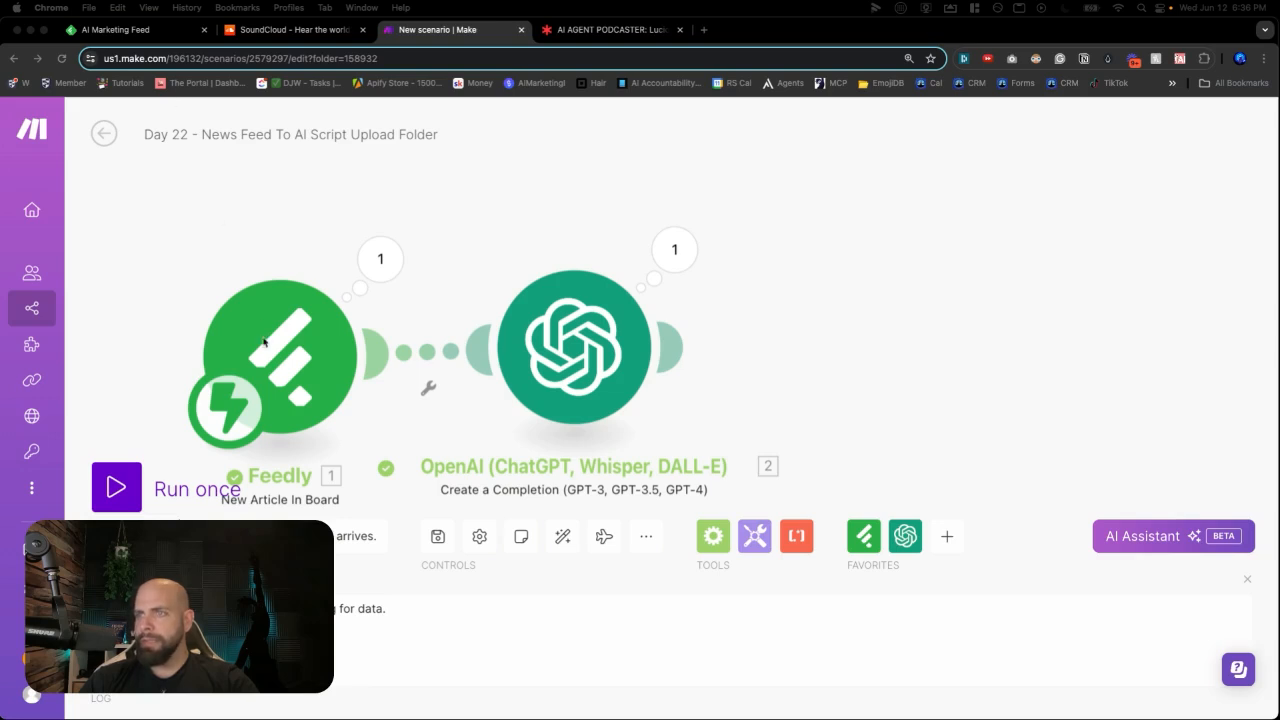
pyautogui.click(704, 31)
pyautogui.write('drive')
pyautogui.press('Return')
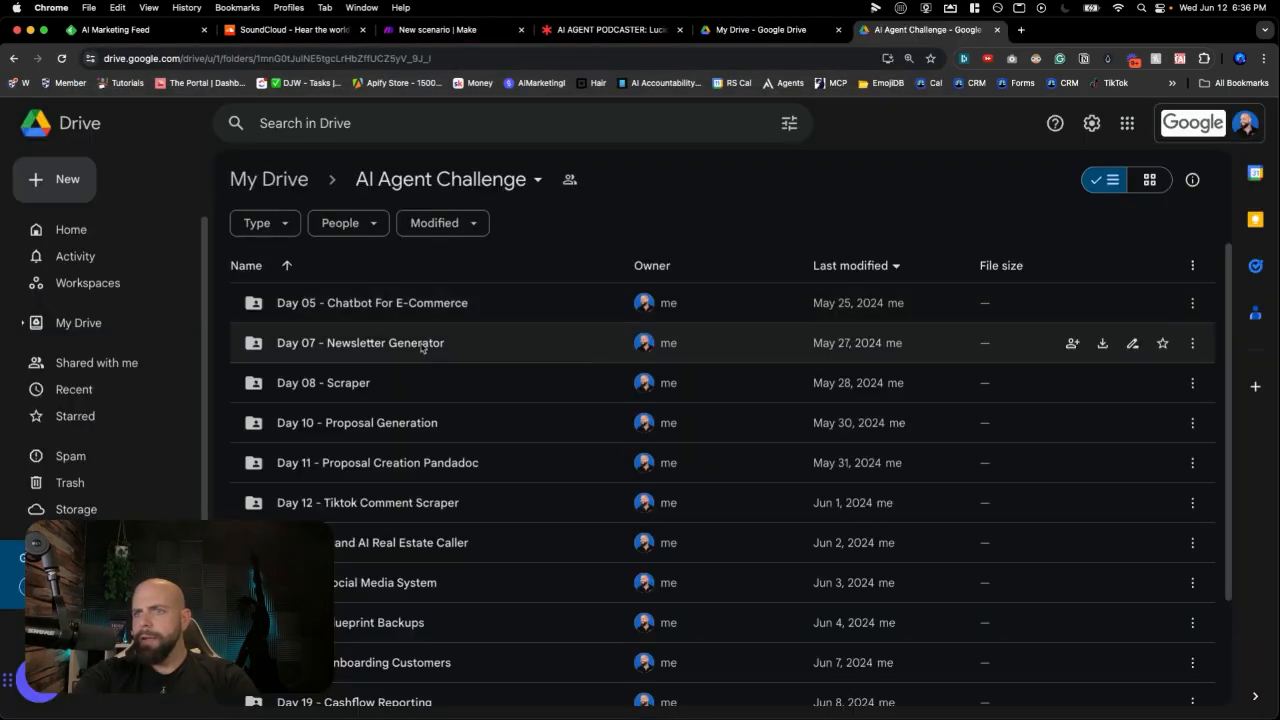
# Create a folder named "Day 22 - AI Agent Podcaster" inside the AI Agent Challenge folder.
pyautogui.scroll(-4, 423, 335)
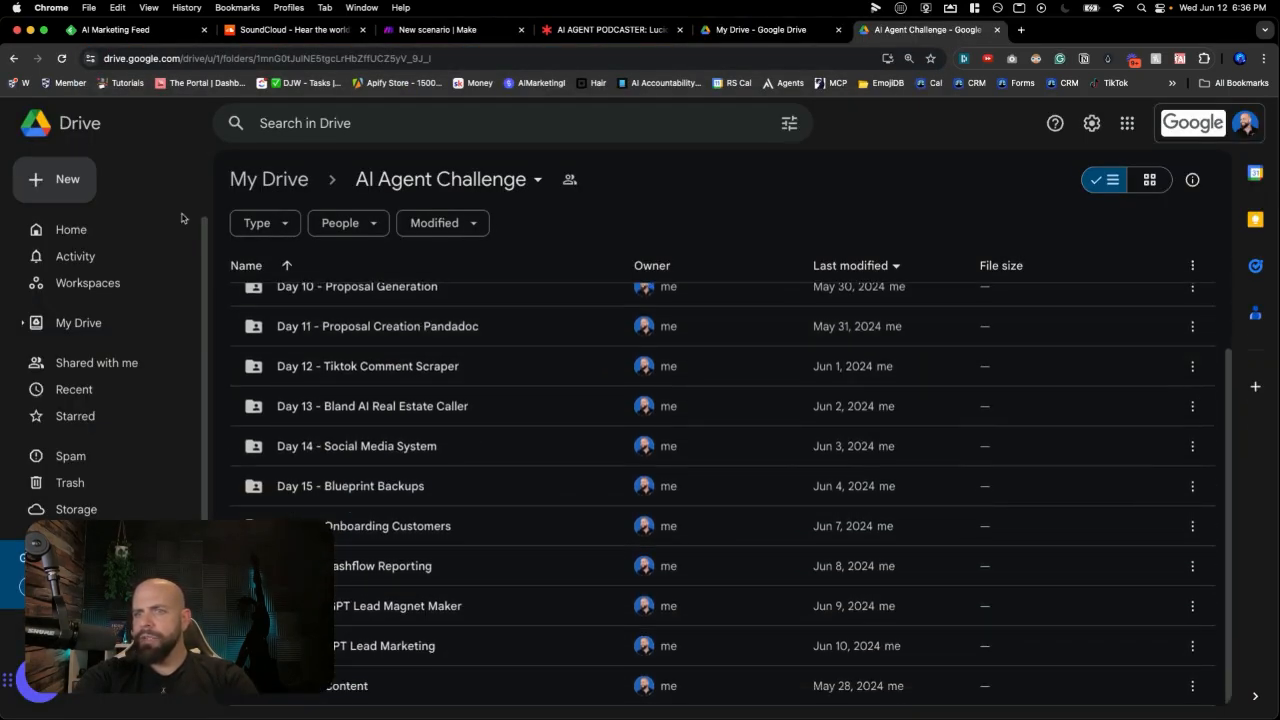
pyautogui.click(92, 190)
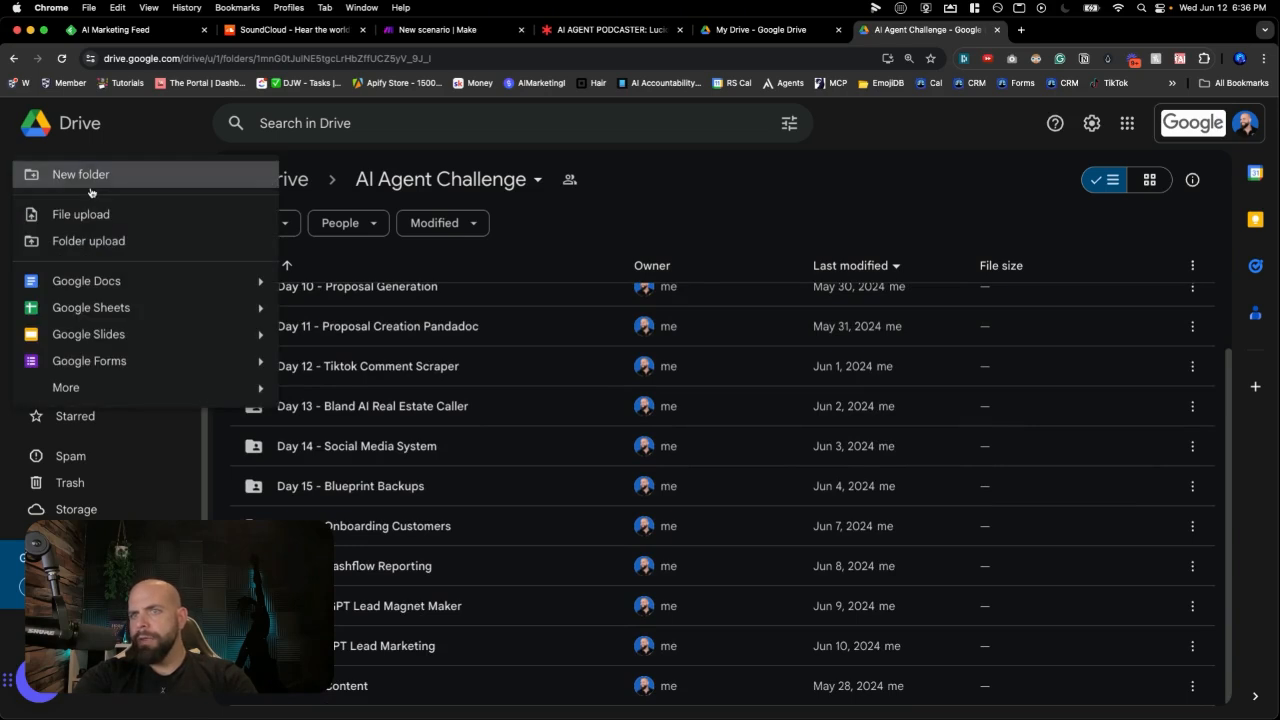
pyautogui.click(89, 190)
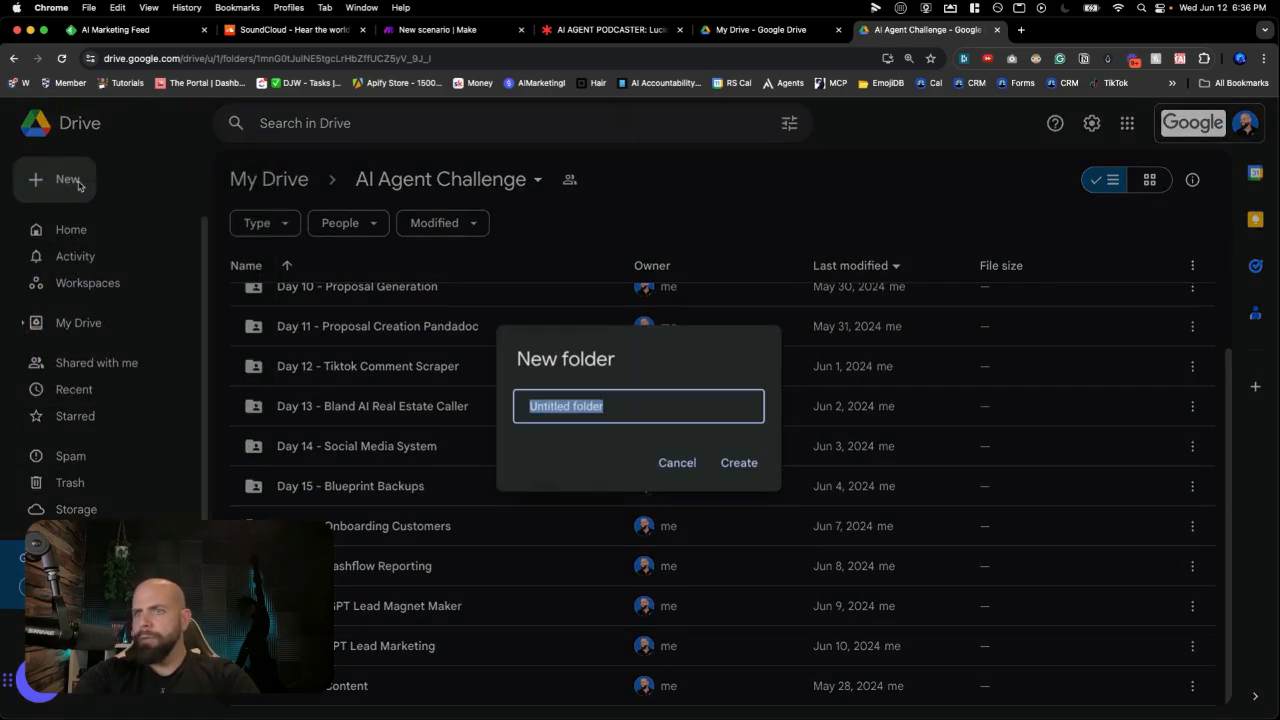
pyautogui.write('Day 22 - A')
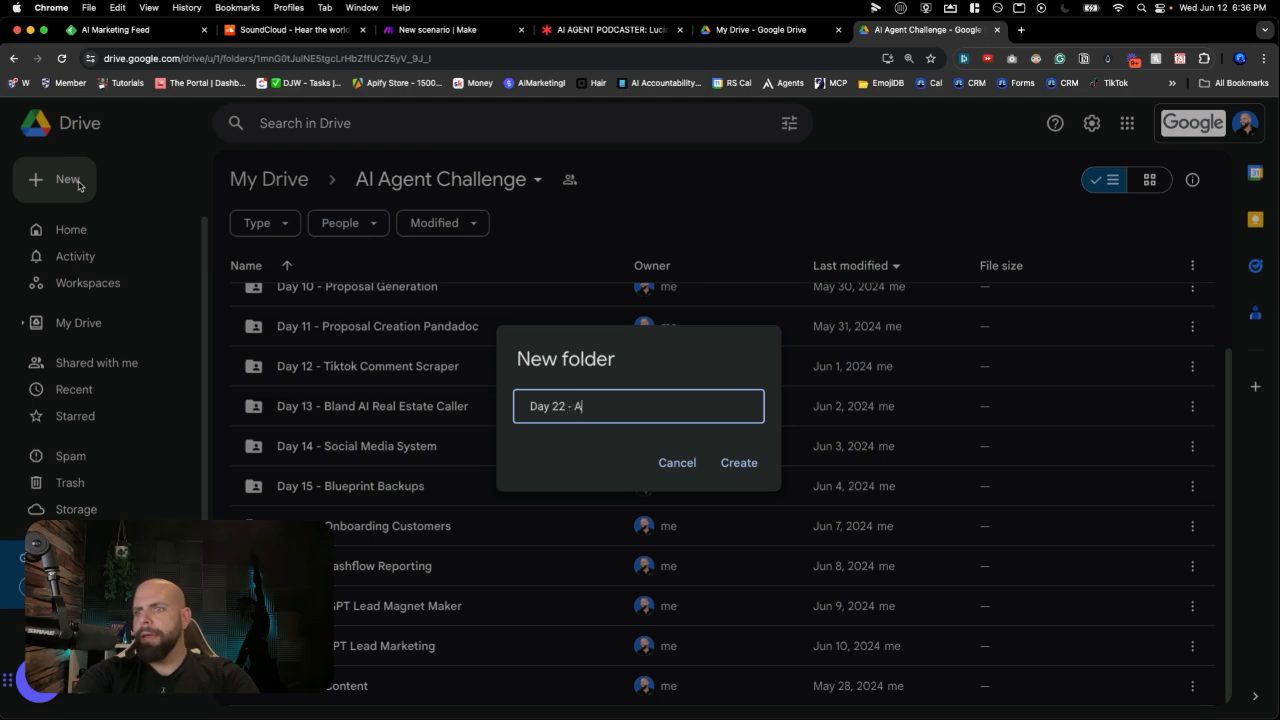
pyautogui.write('I AgentPodc')
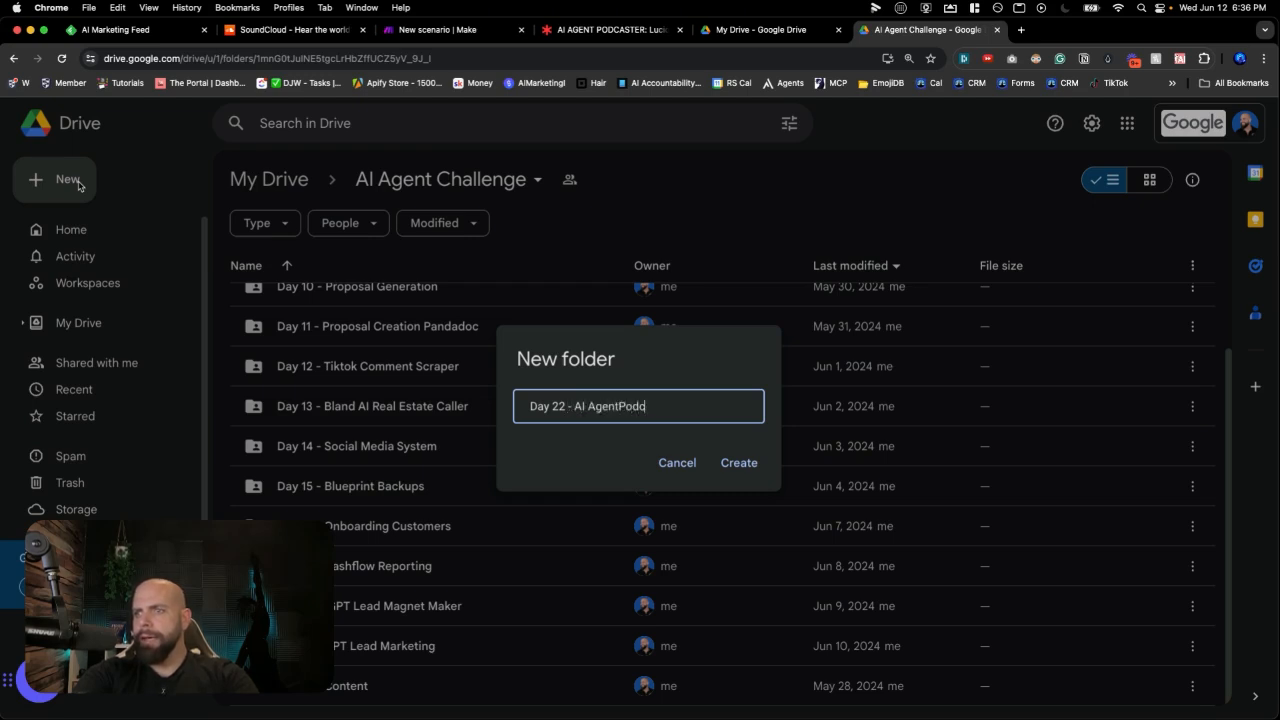
pyautogui.press('BackSpace')
pyautogui.press('BackSpace')
pyautogui.press('BackSpace')
pyautogui.write('Podcaster')
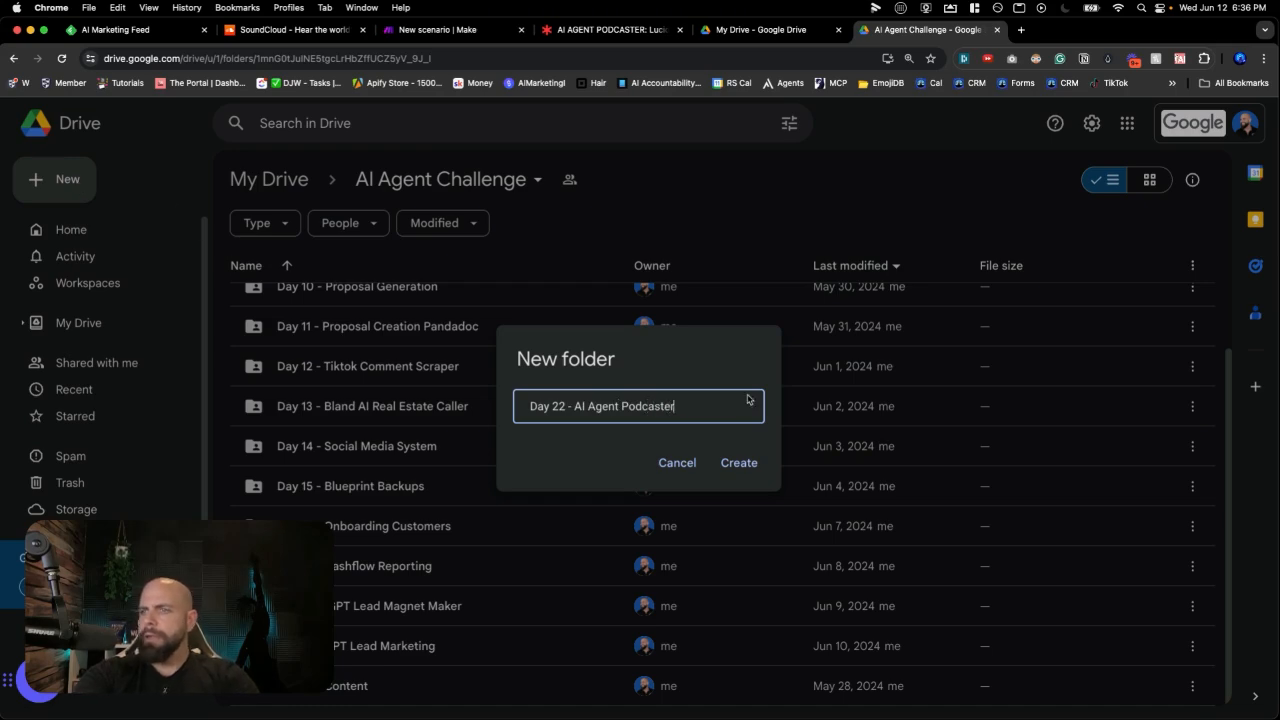
pyautogui.click(739, 460)
# Open the Day 22 - AI Agent Podcaster folder and create a subfolder named "AI Agent Marketing News Podcaster" in it.
pyautogui.doubleClick(434, 688)
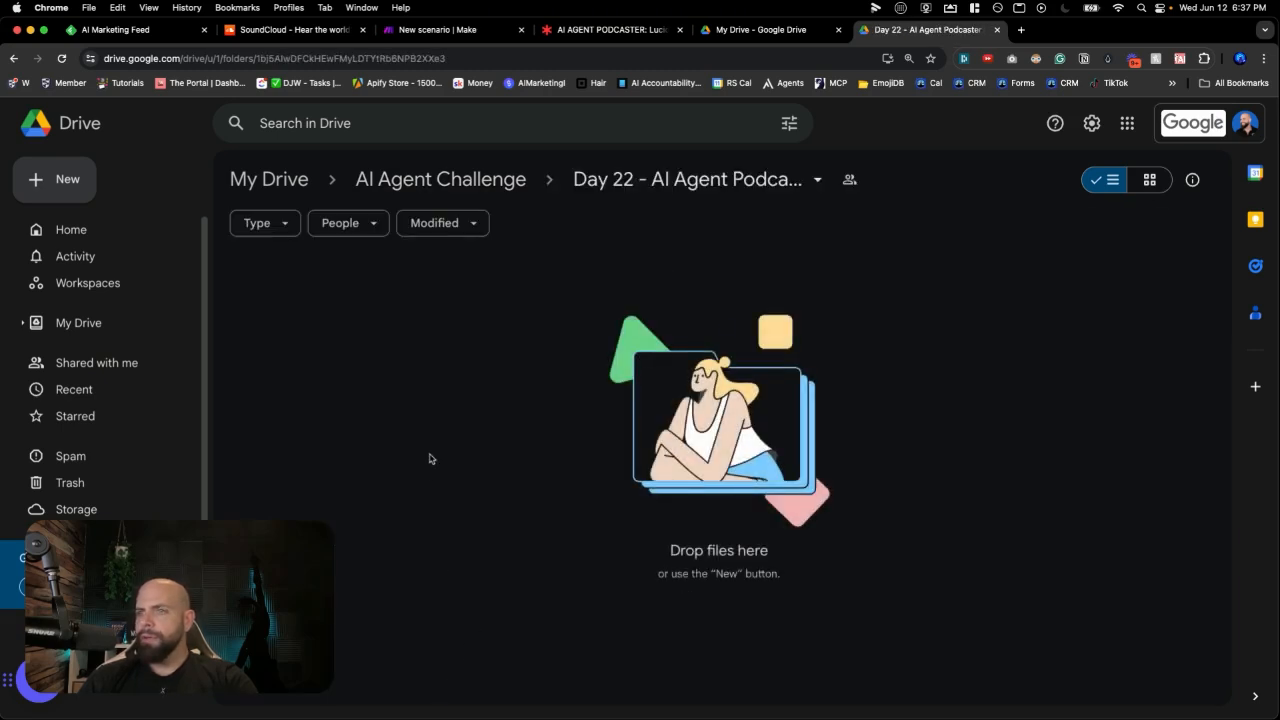
pyautogui.rightClick(394, 370)
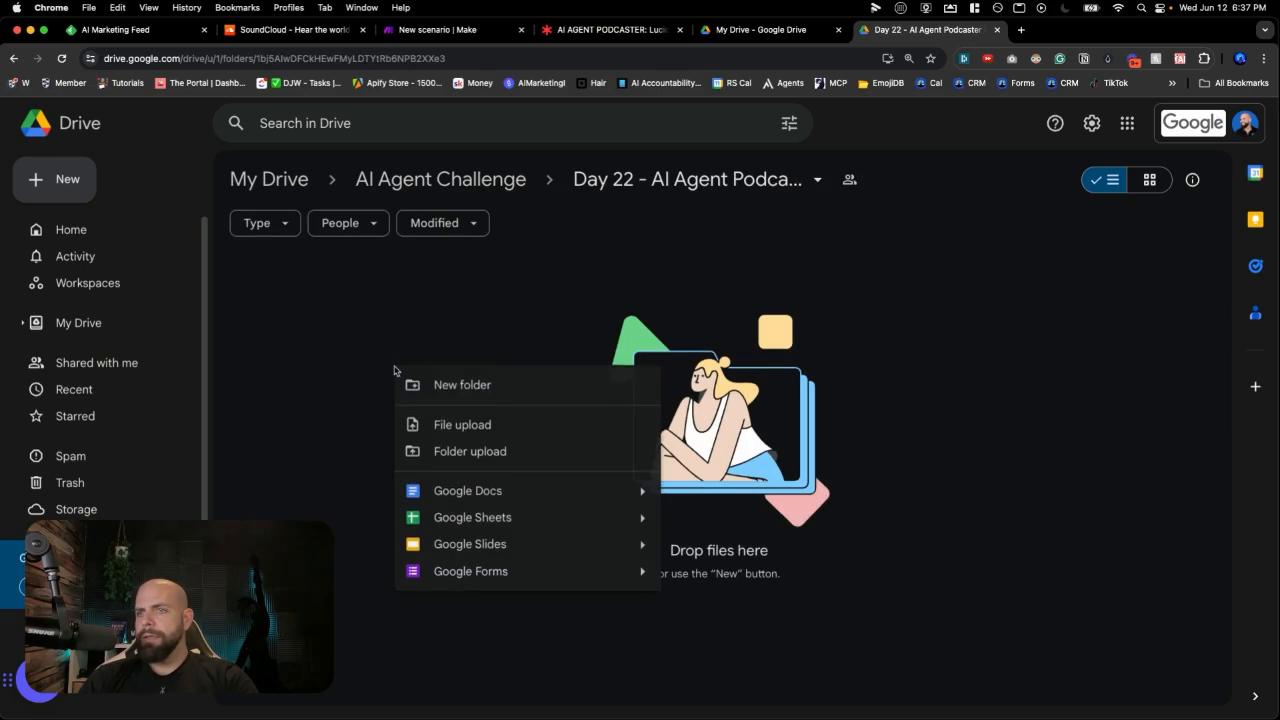
pyautogui.click(425, 385)
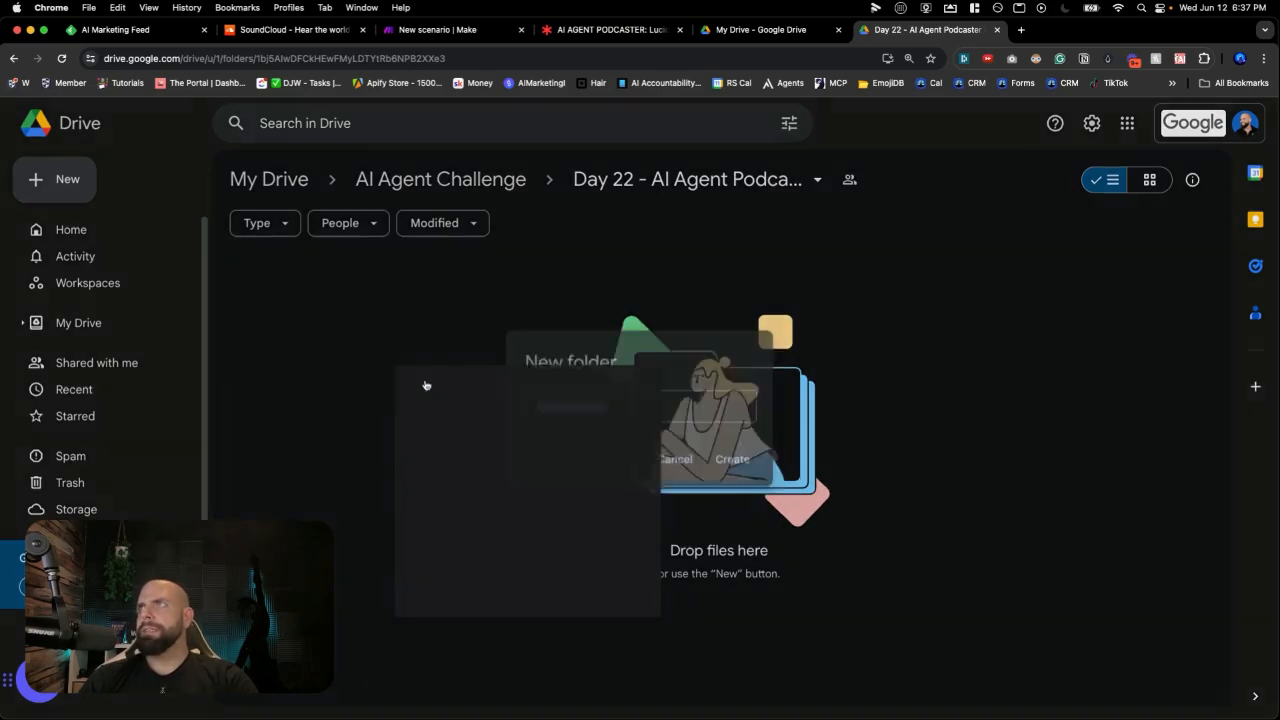
pyautogui.write('AI ')
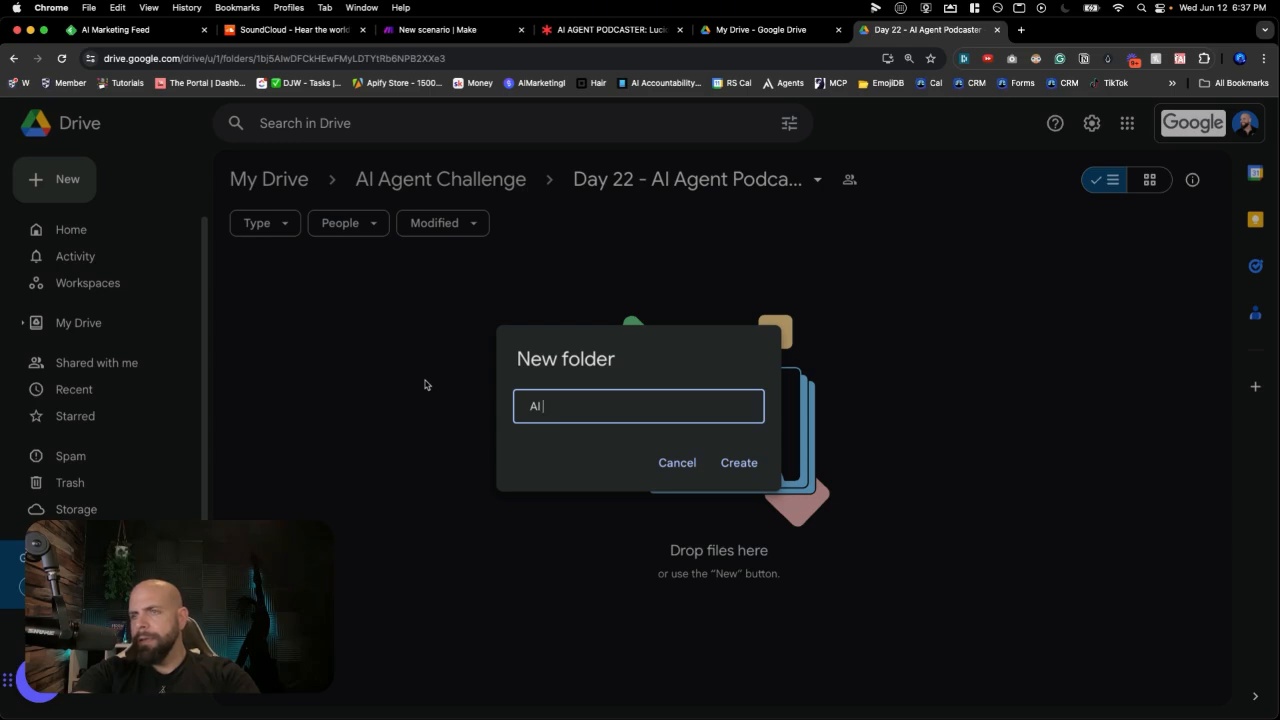
pyautogui.write('Ngent NN')
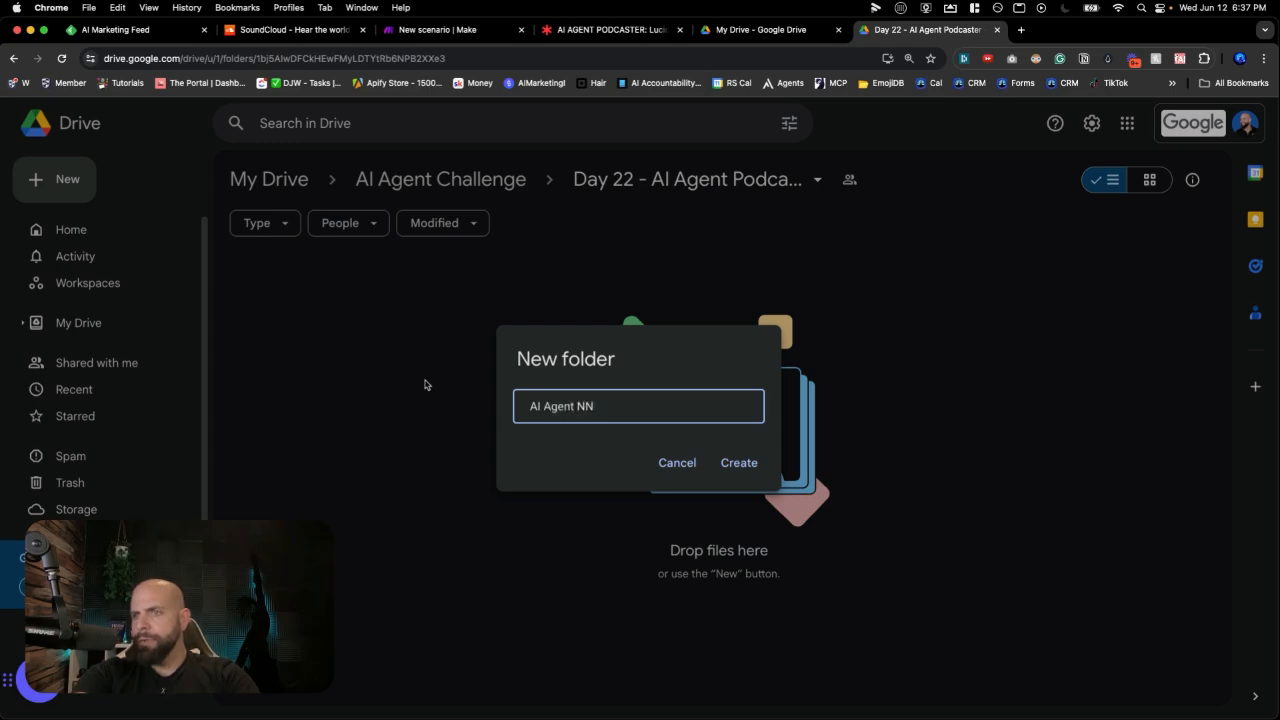
pyautogui.write('arketi')
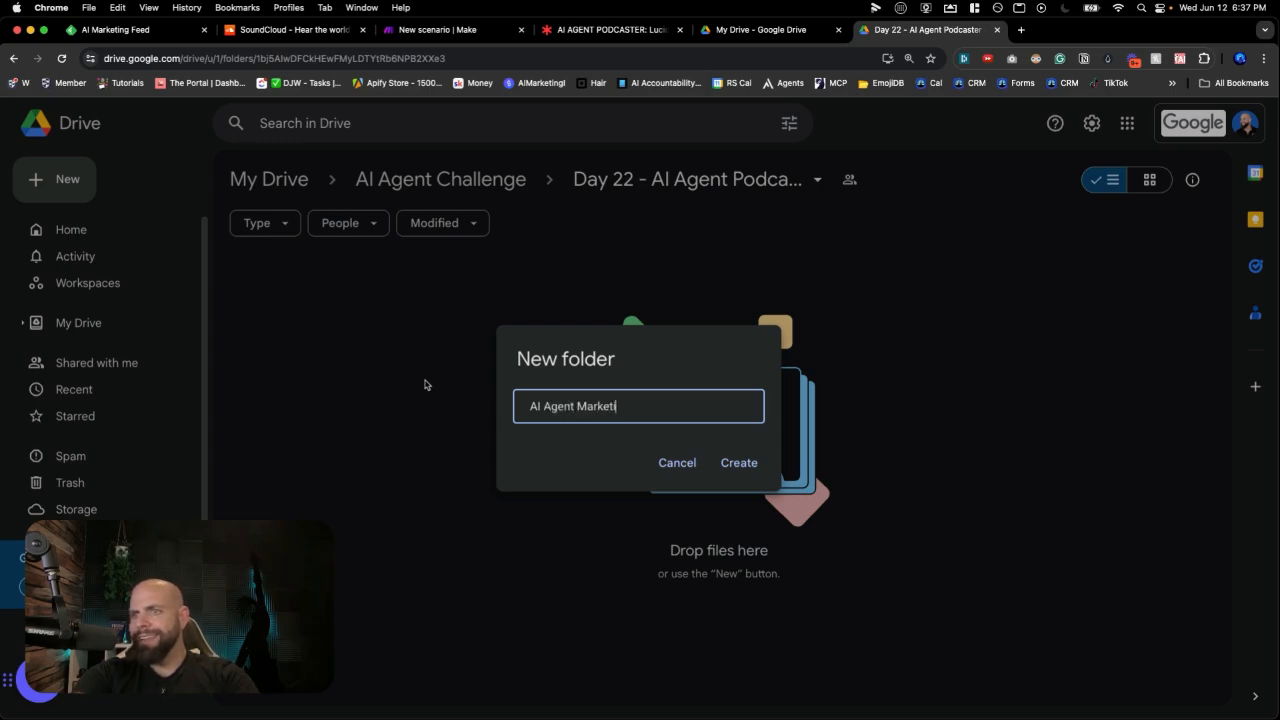
pyautogui.write('ng News Podcaster')
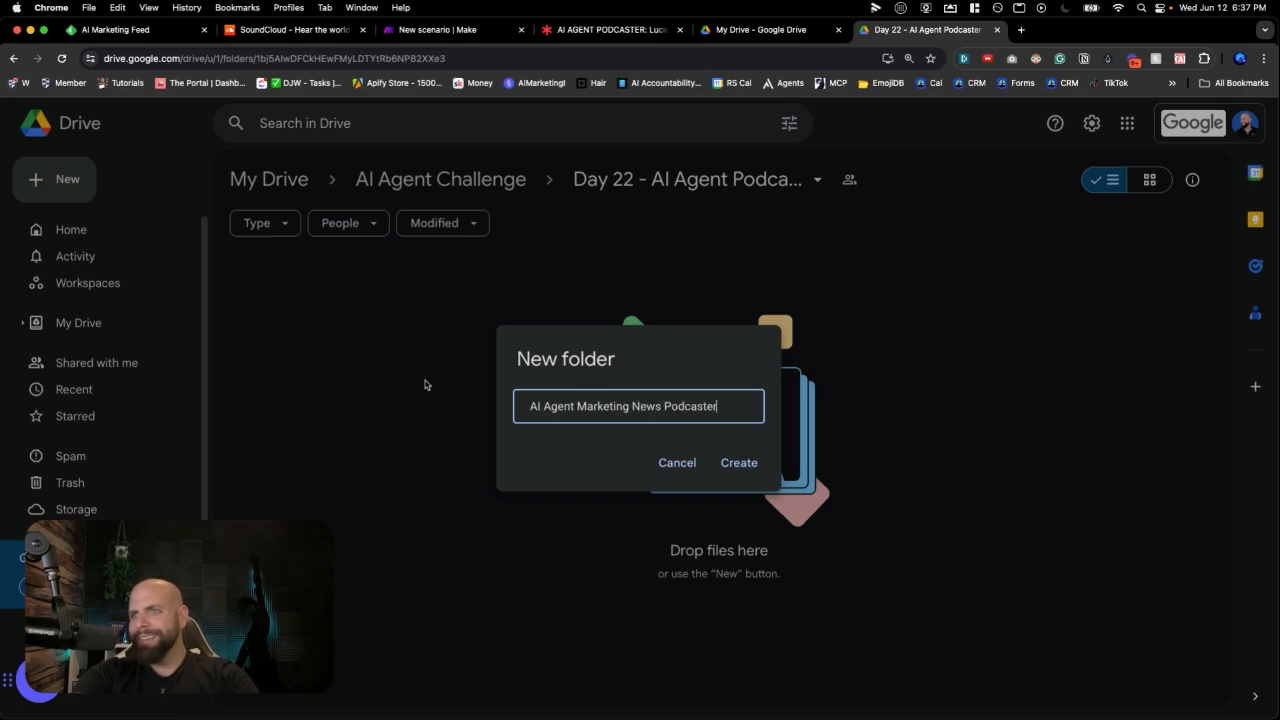
pyautogui.press('Return')
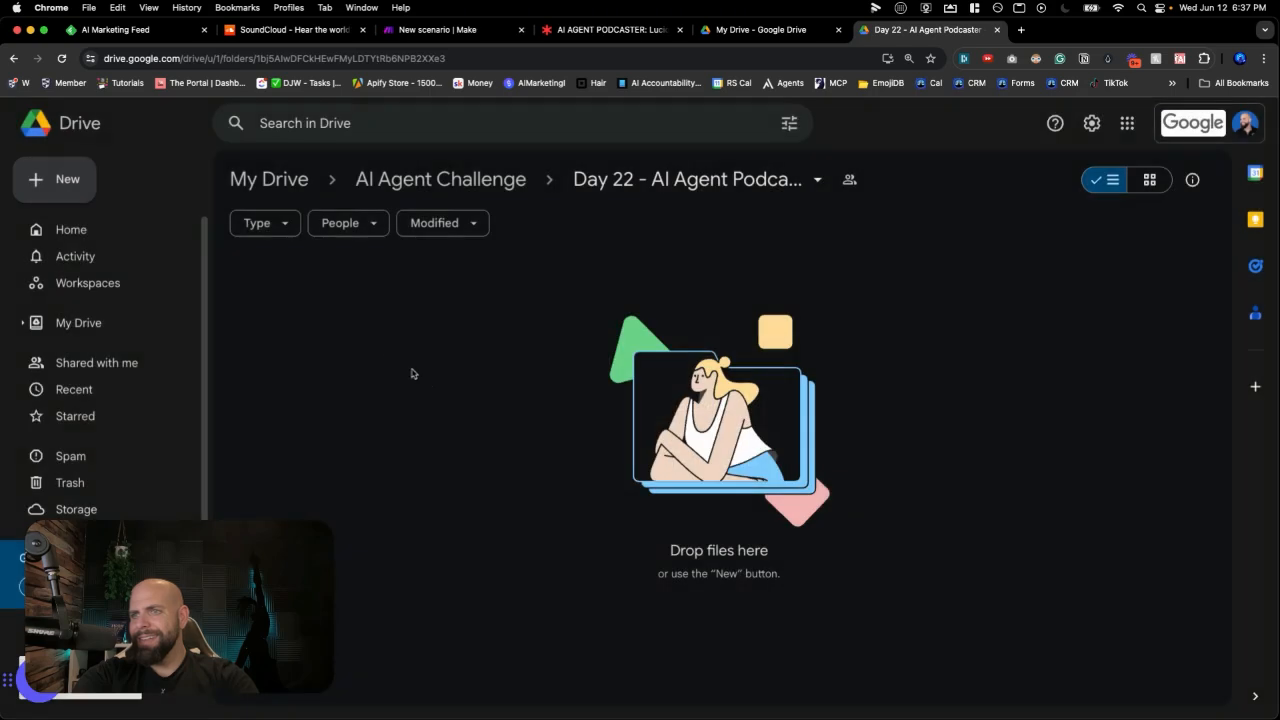
# Open the AI Agent Marketing News Podcaster folder and create a subfolder named "Scripts" in it.
pyautogui.click(404, 314)
pyautogui.doubleClick(402, 314)
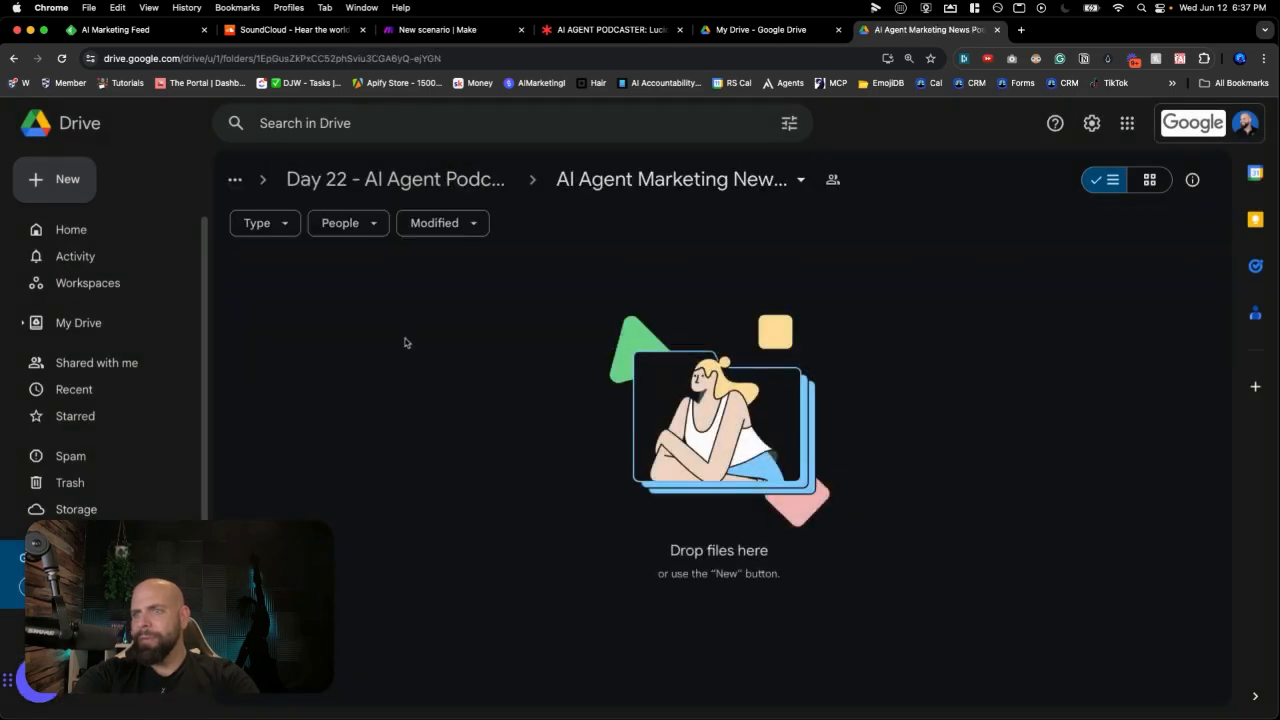
pyautogui.rightClick(406, 345)
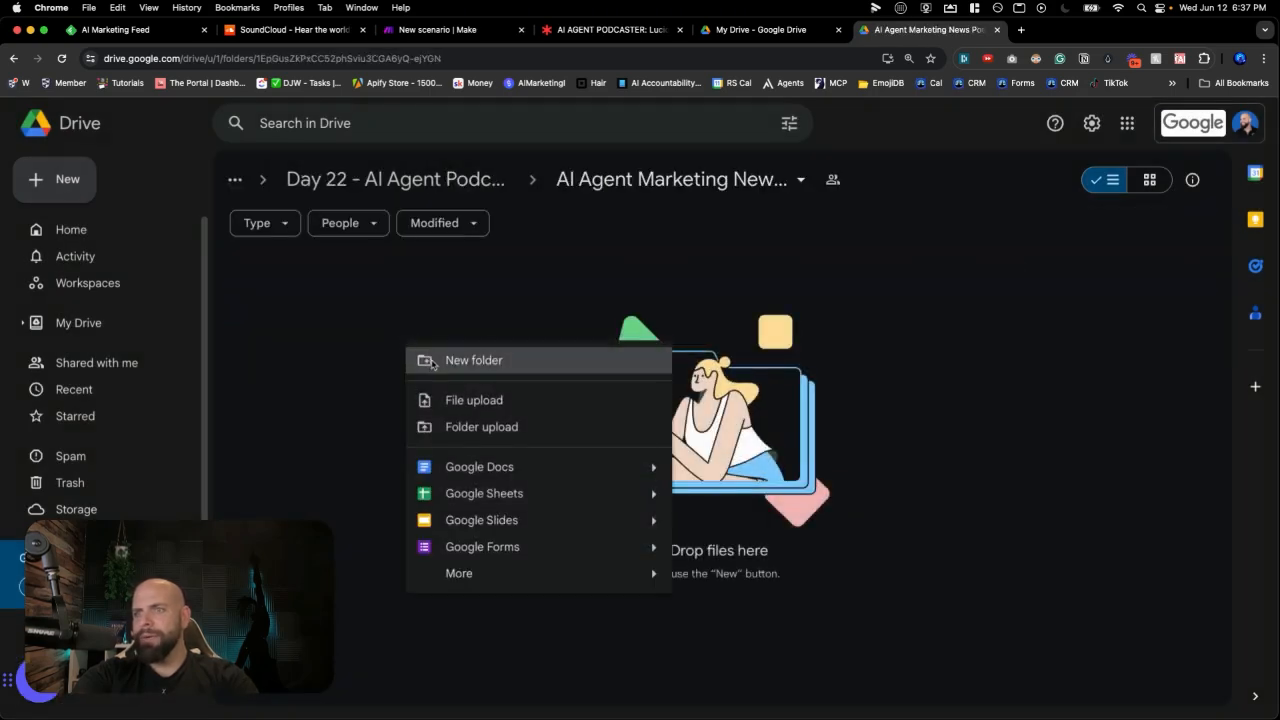
pyautogui.click(432, 364)
pyautogui.write('Sd')
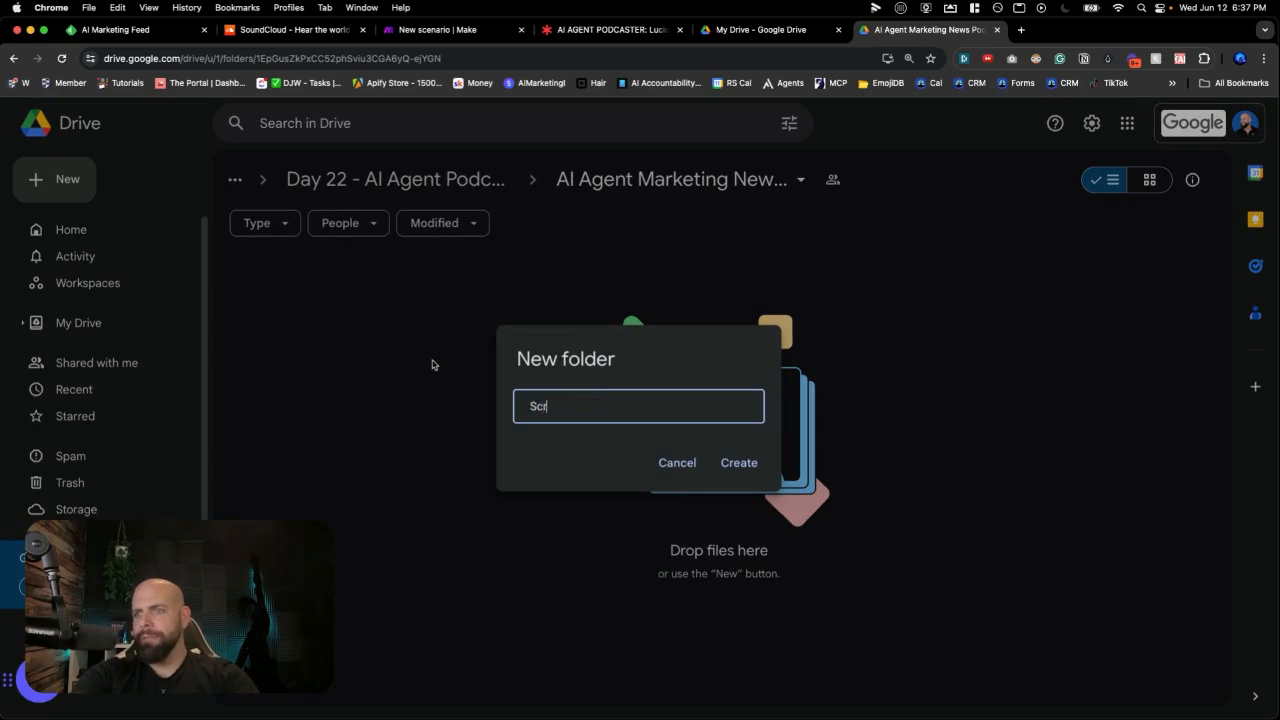
pyautogui.write('ripts')
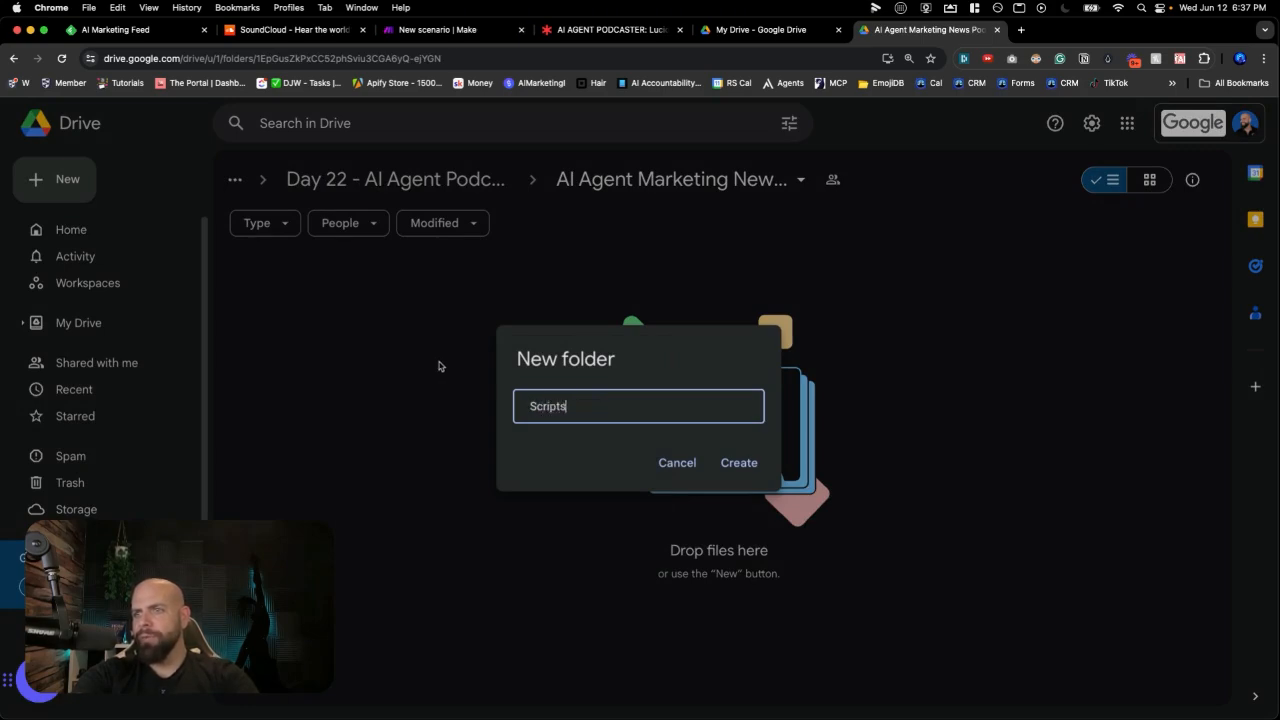
pyautogui.click(738, 463)
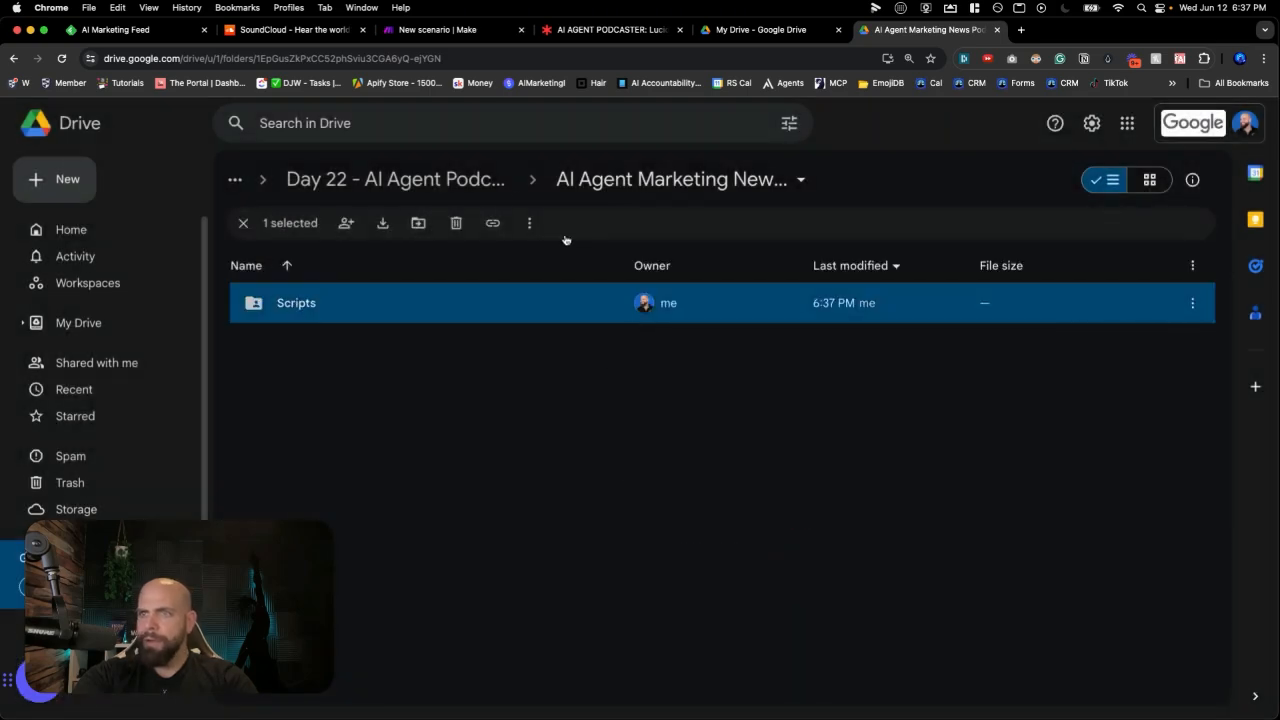
# Return to Make and add a Google Drive Search for Files/Folders module after the OpenAI module.
pyautogui.click(420, 33)
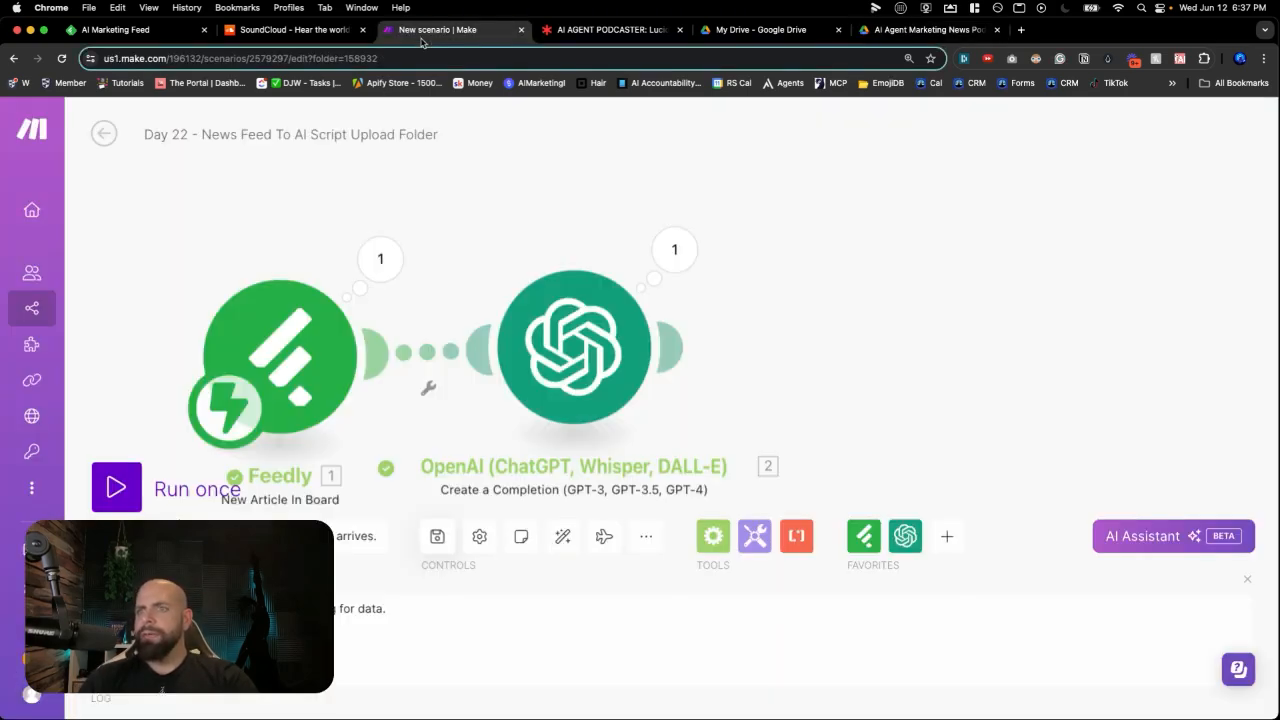
pyautogui.click(847, 344)
pyautogui.write('drive')
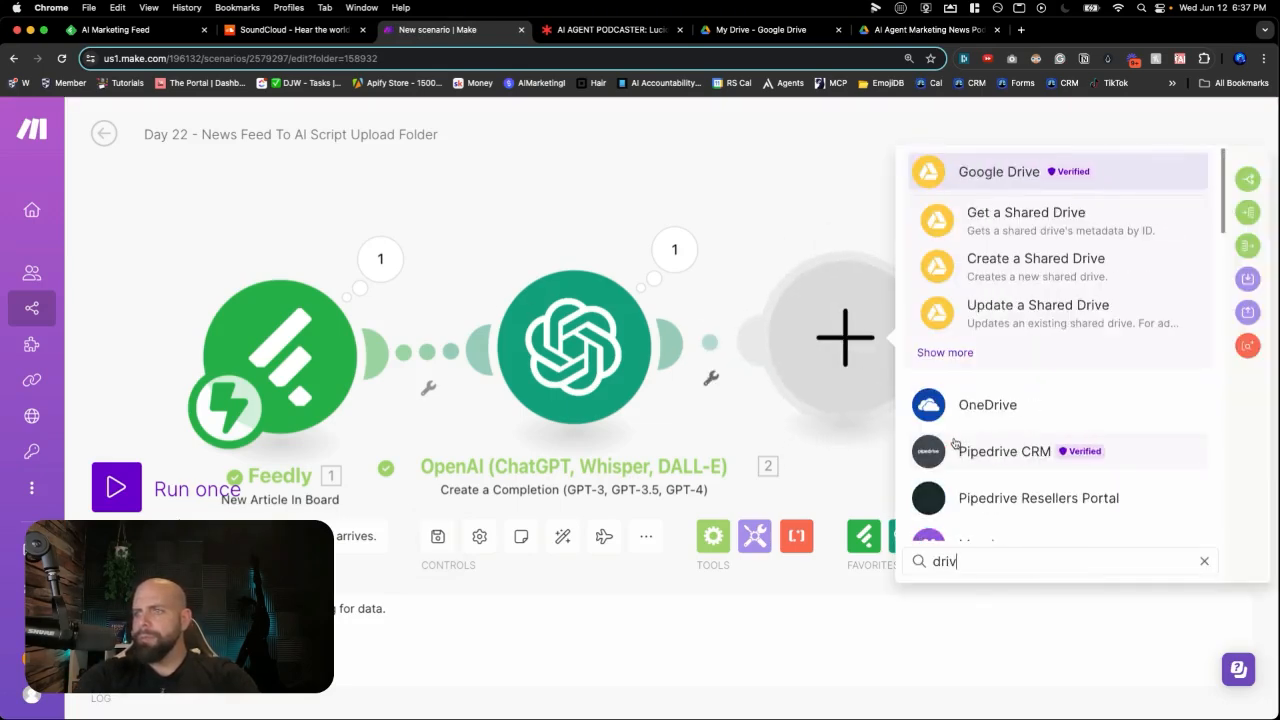
pyautogui.click(974, 192)
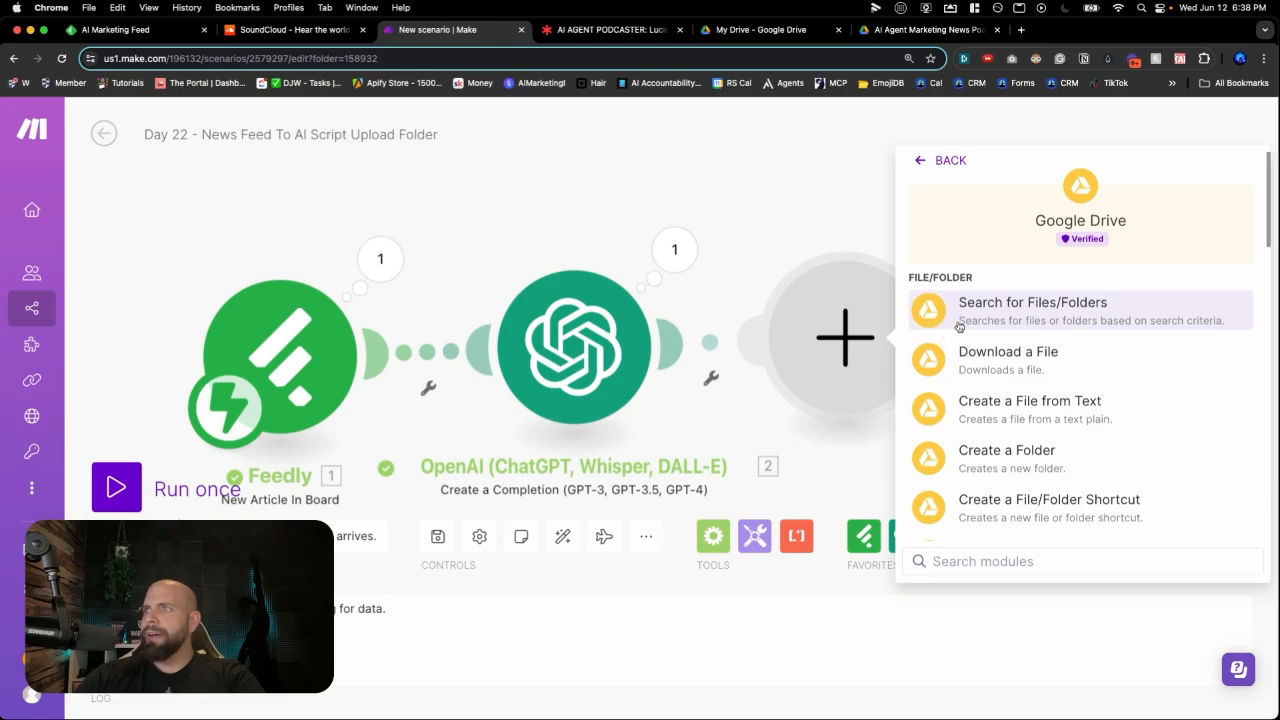
pyautogui.click(950, 330)
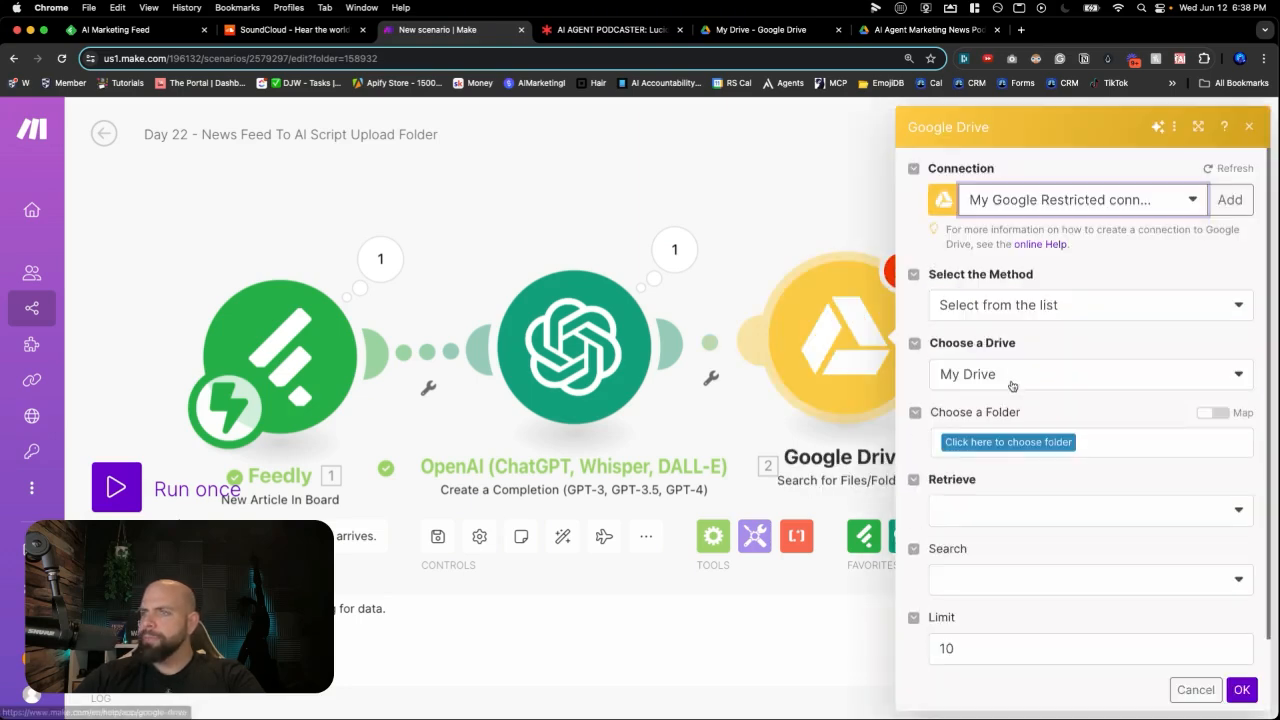
# Set the search folder to AI Agent Challenge / Day 22 - AI Agent Podcaster / AI Agent Marketing News Podcaster / Scripts.
pyautogui.click(1000, 440)
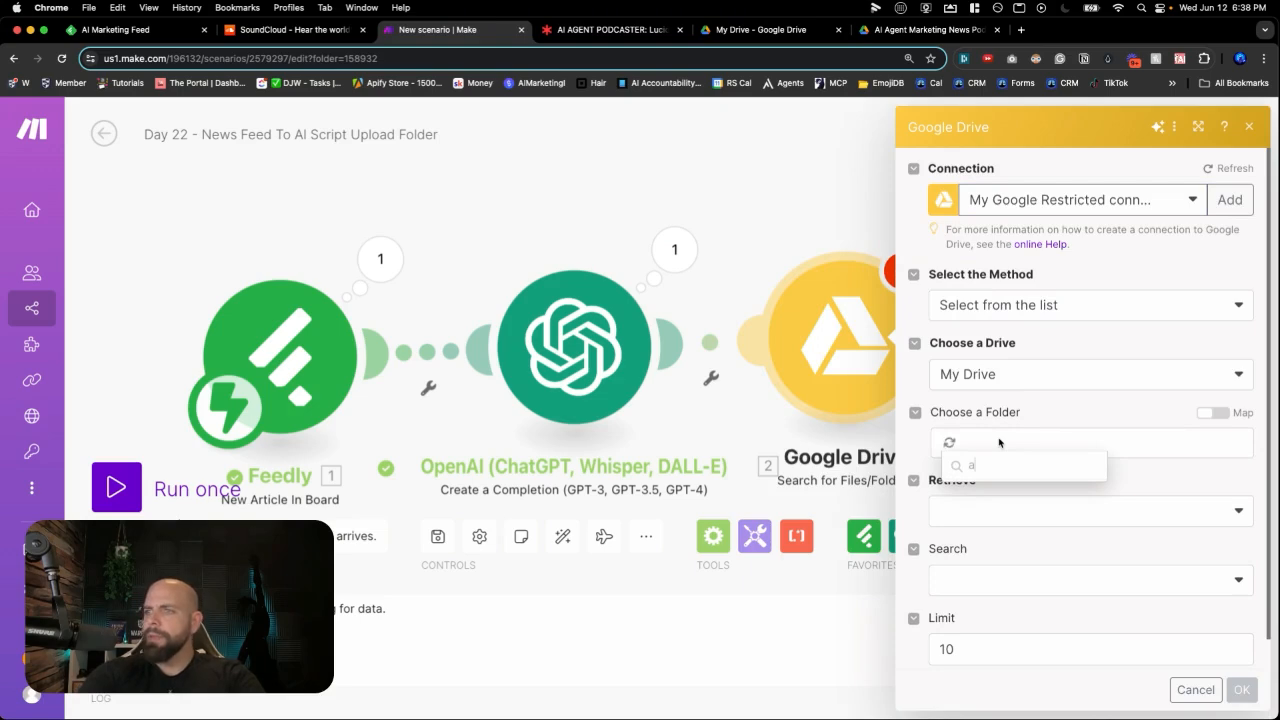
pyautogui.click(1005, 580)
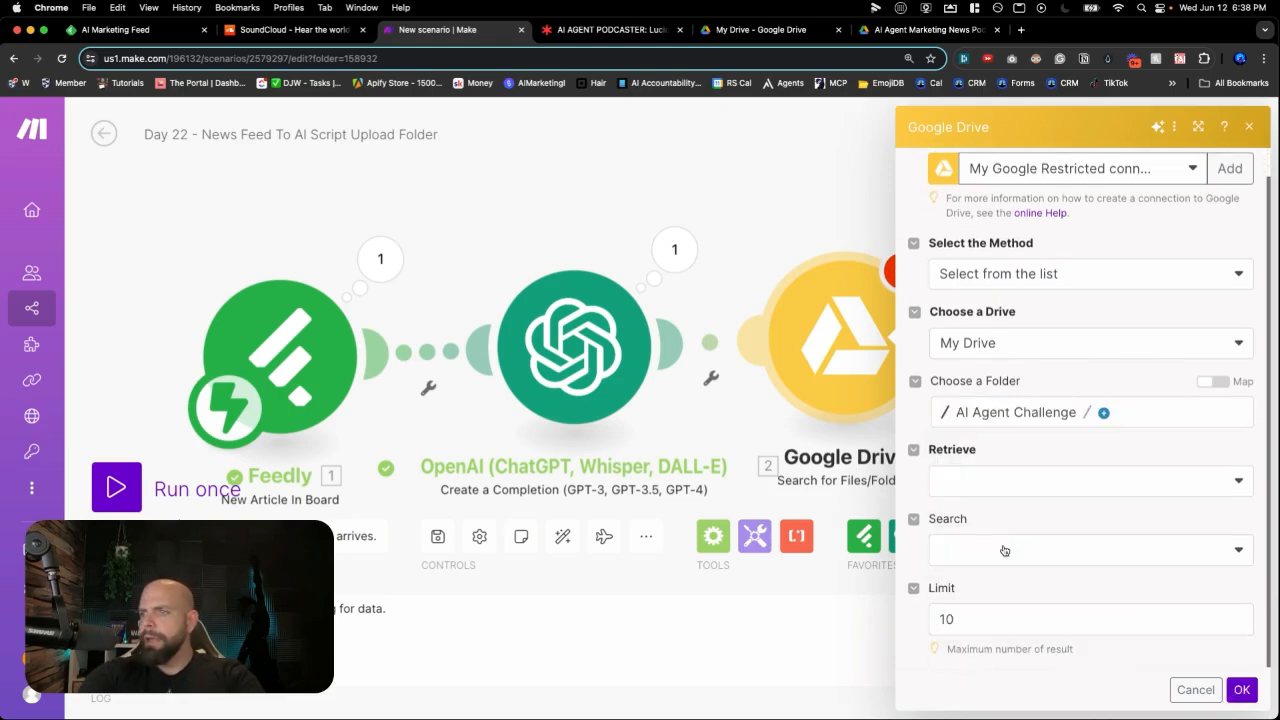
pyautogui.click(1104, 412)
pyautogui.write('day')
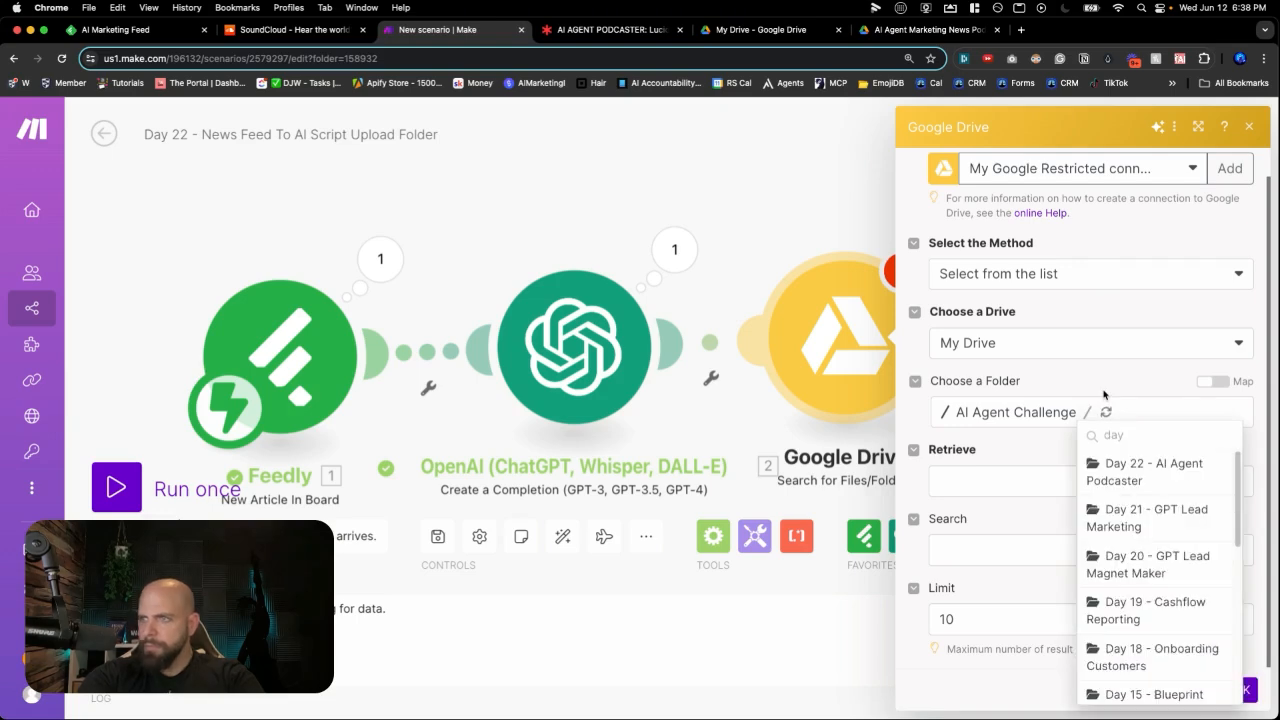
pyautogui.click(1150, 470)
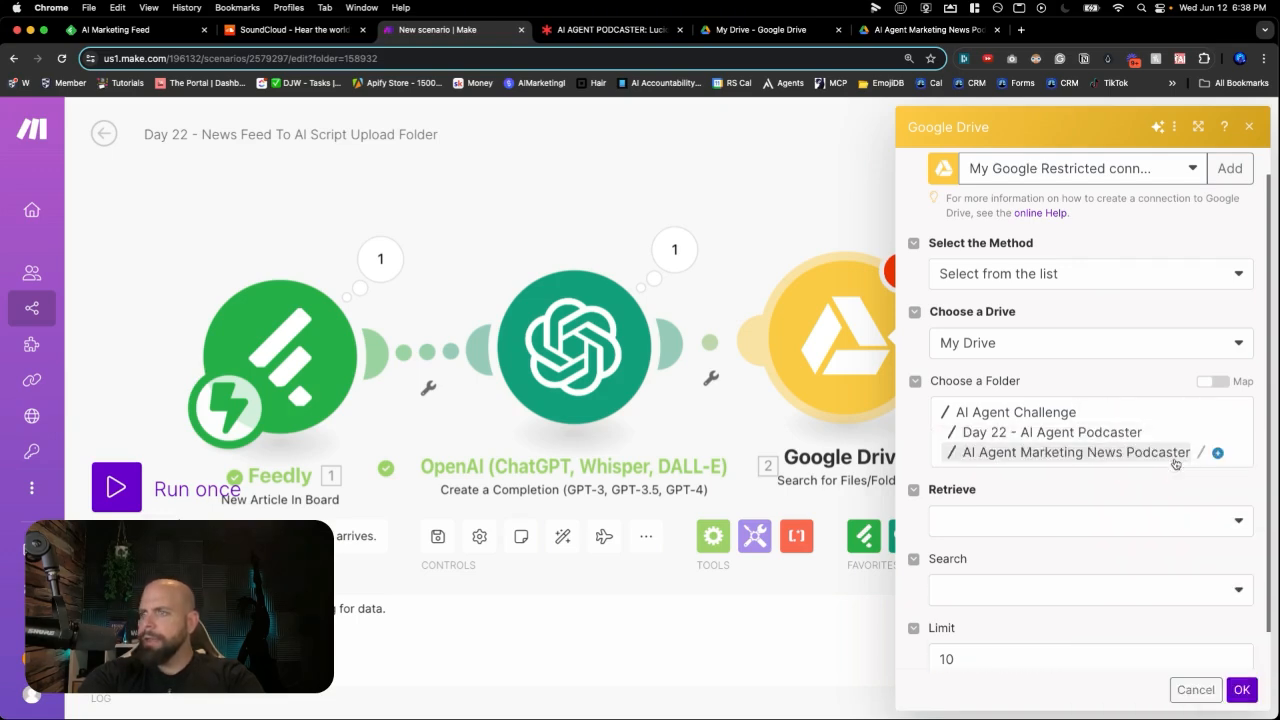
pyautogui.click(1215, 454)
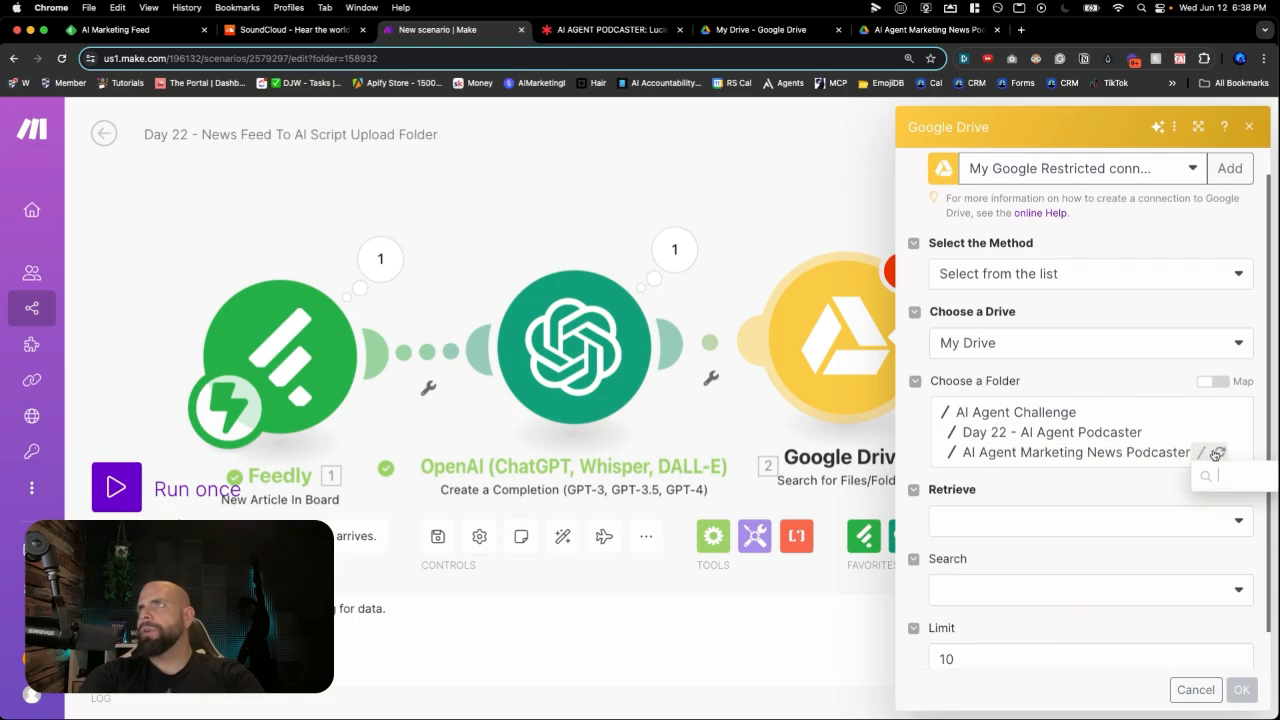
pyautogui.click(1222, 474)
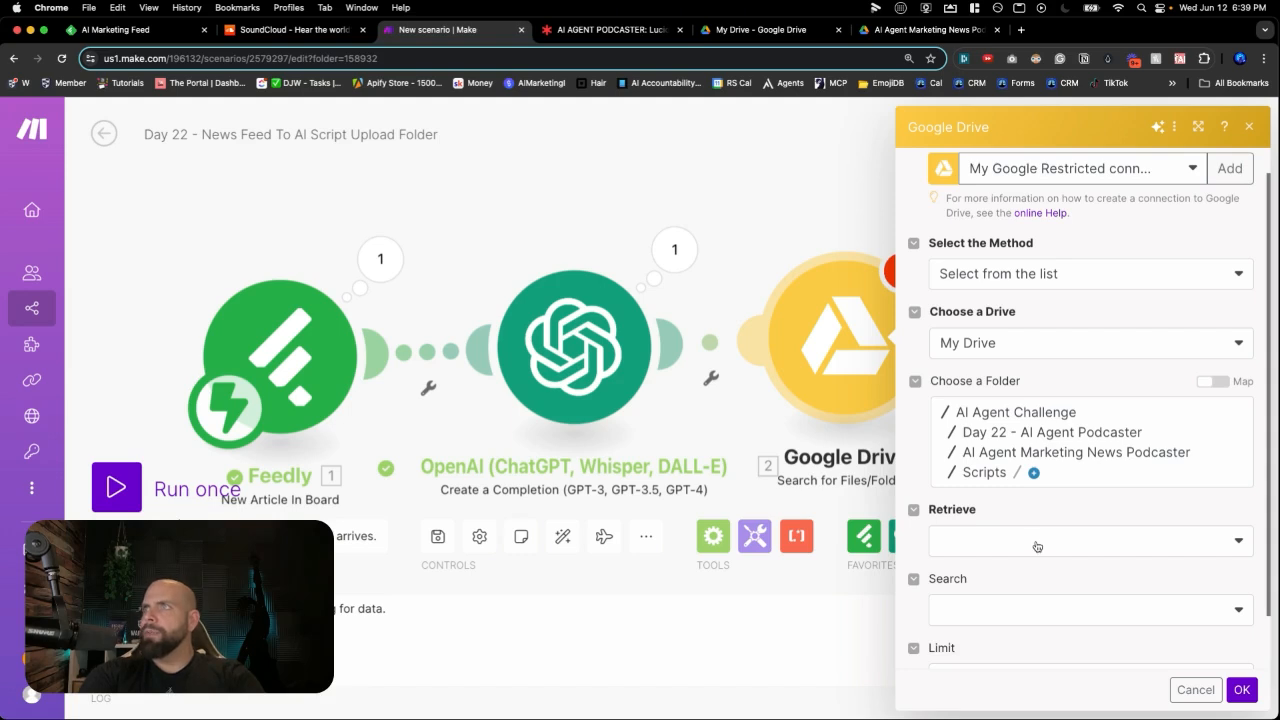
# Limit the Google Drive search to 1 result and set it to retrieve Files.
pyautogui.scroll(-3, 1037, 546)
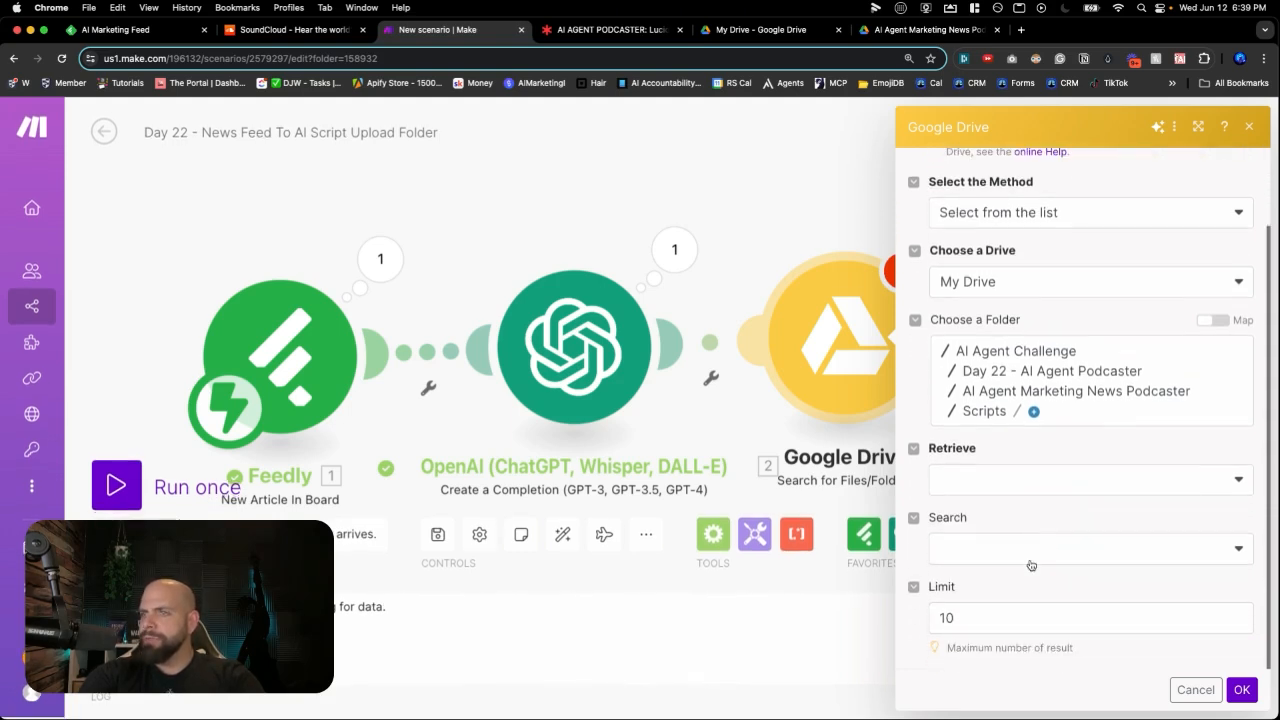
pyautogui.click(1008, 620)
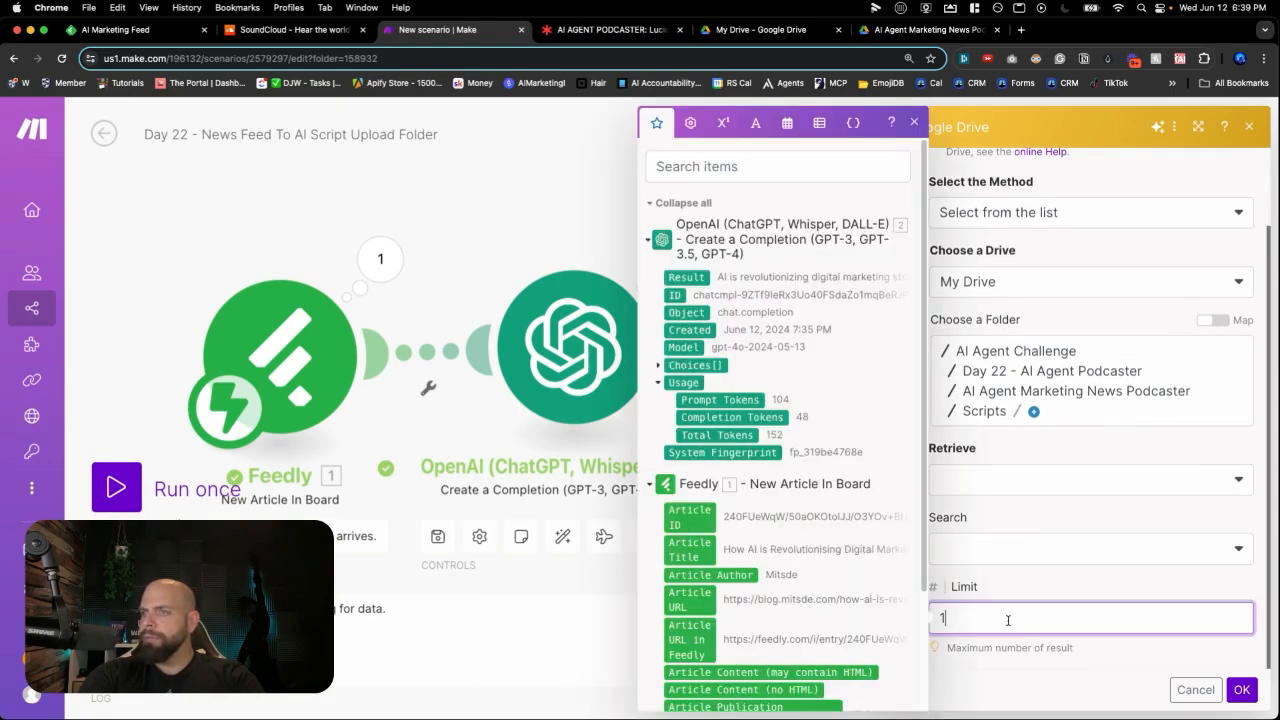
pyautogui.click(1014, 595)
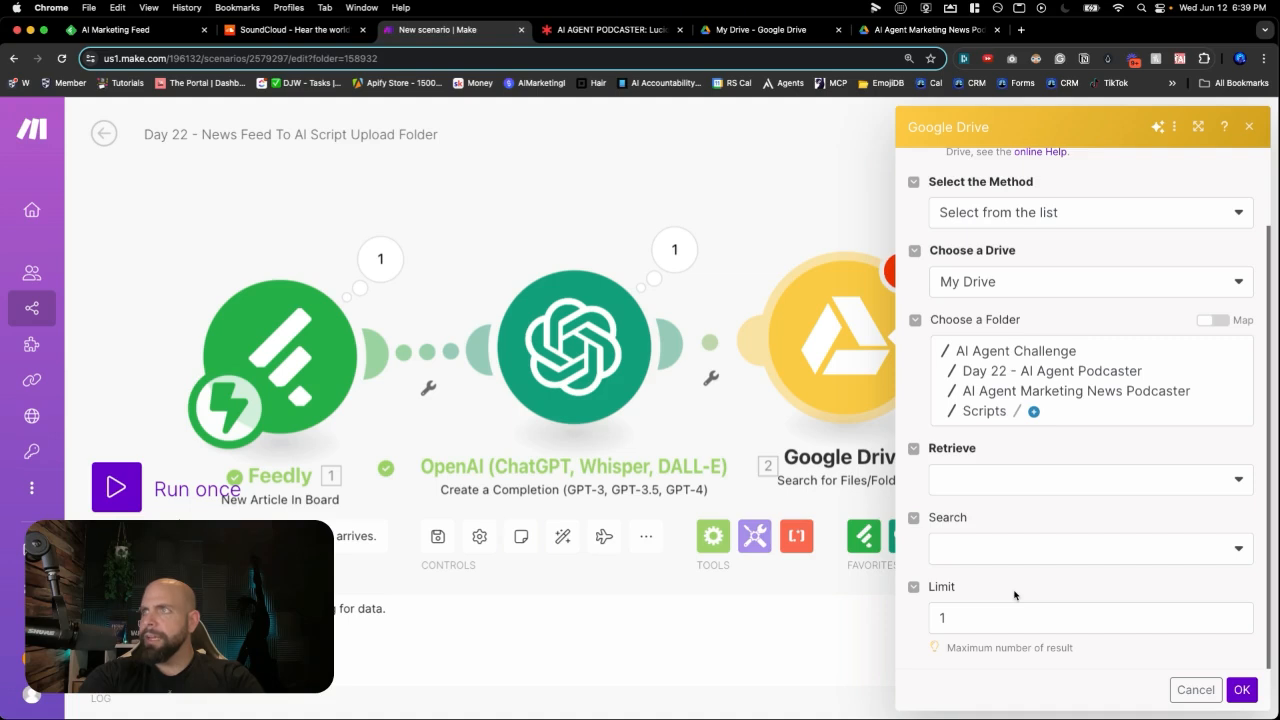
pyautogui.click(1000, 479)
pyautogui.click(996, 514)
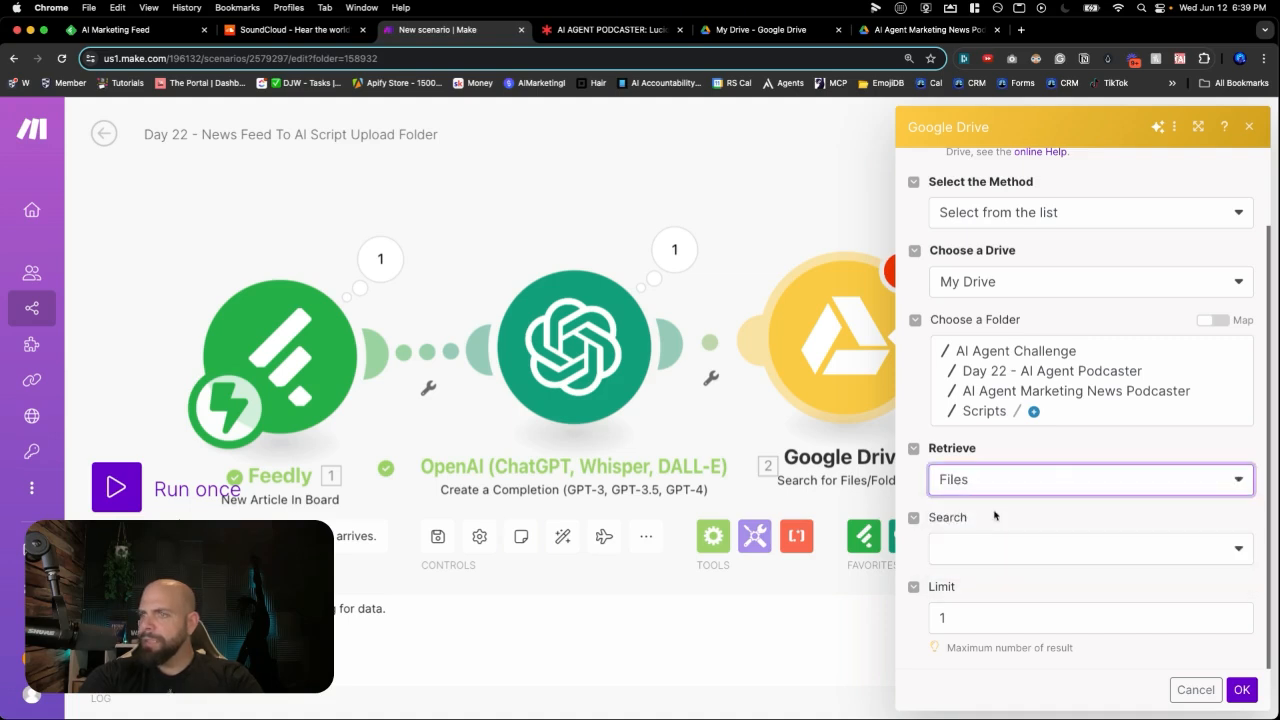
# Switch the search type to a custom search query and insert a formatDate function into the query.
pyautogui.click(998, 548)
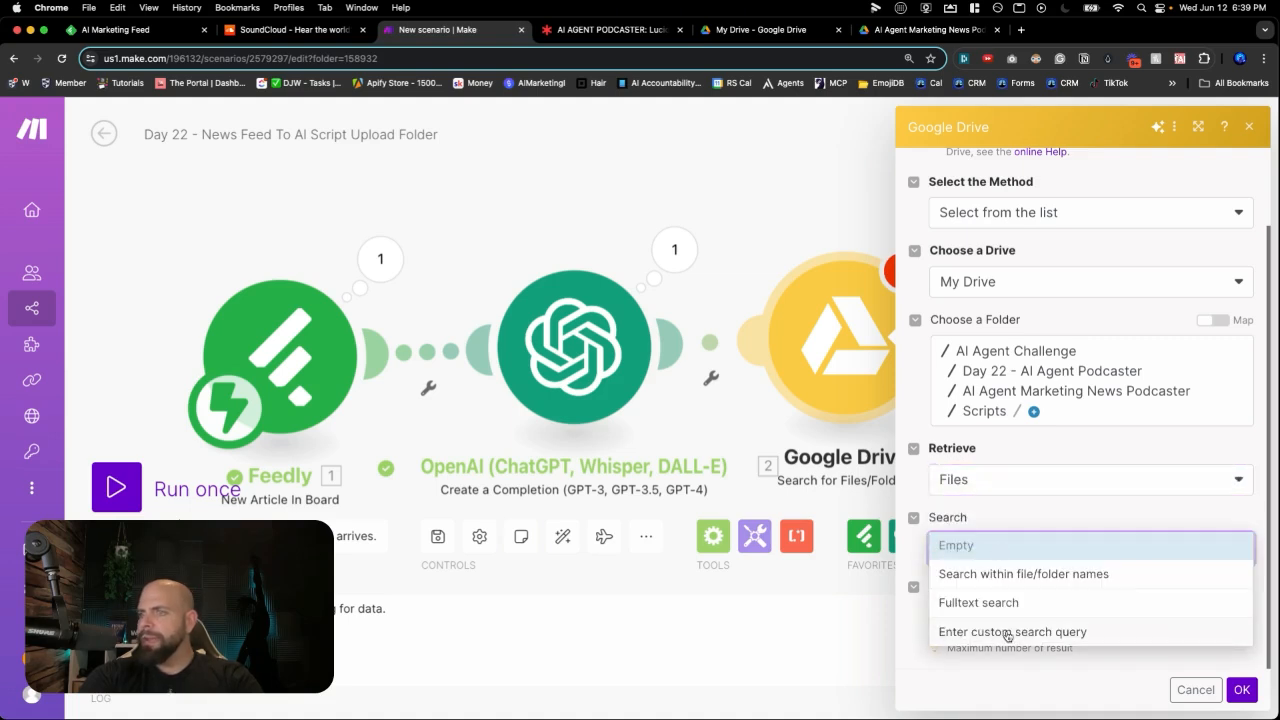
pyautogui.click(1002, 634)
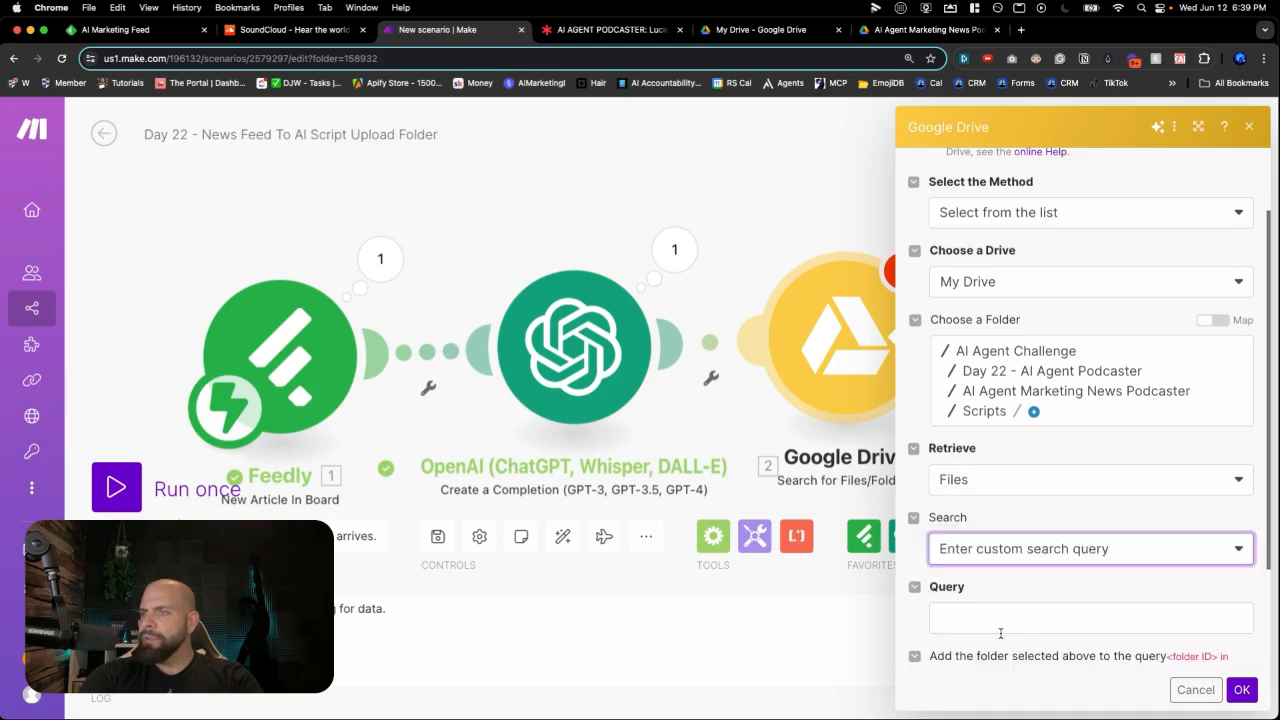
pyautogui.scroll(-3, 998, 602)
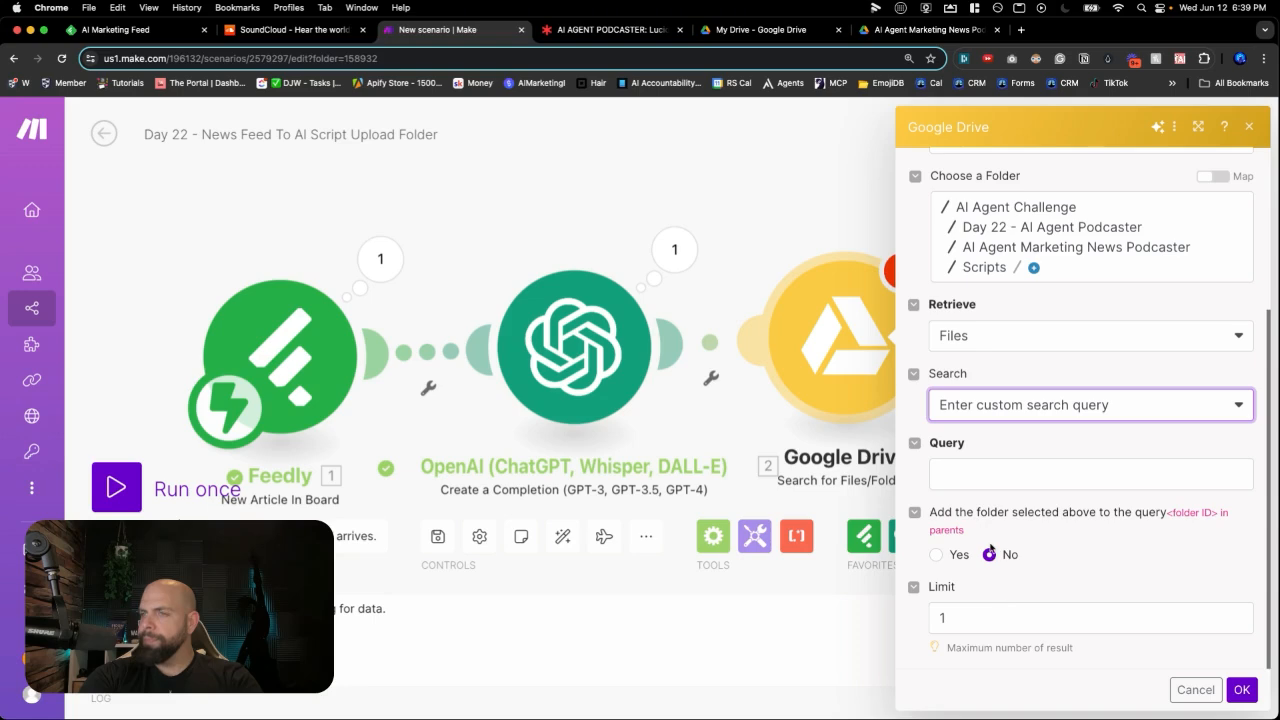
pyautogui.click(973, 479)
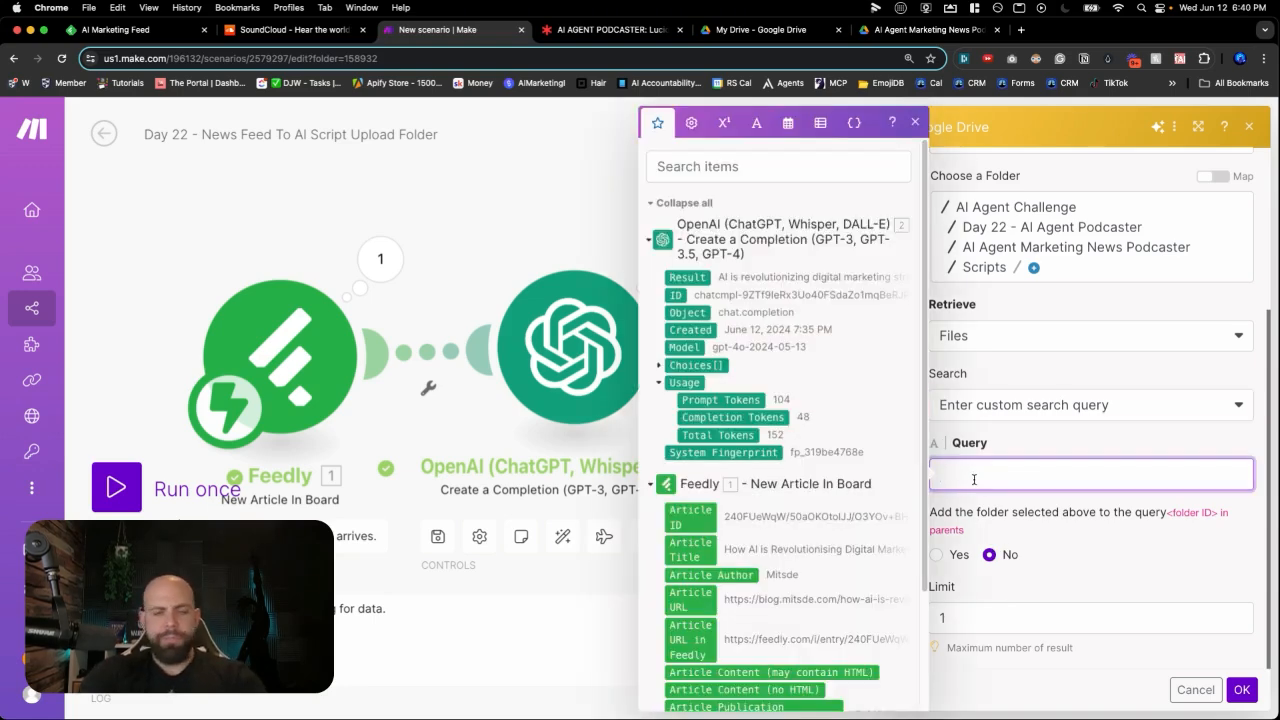
pyautogui.click(757, 166)
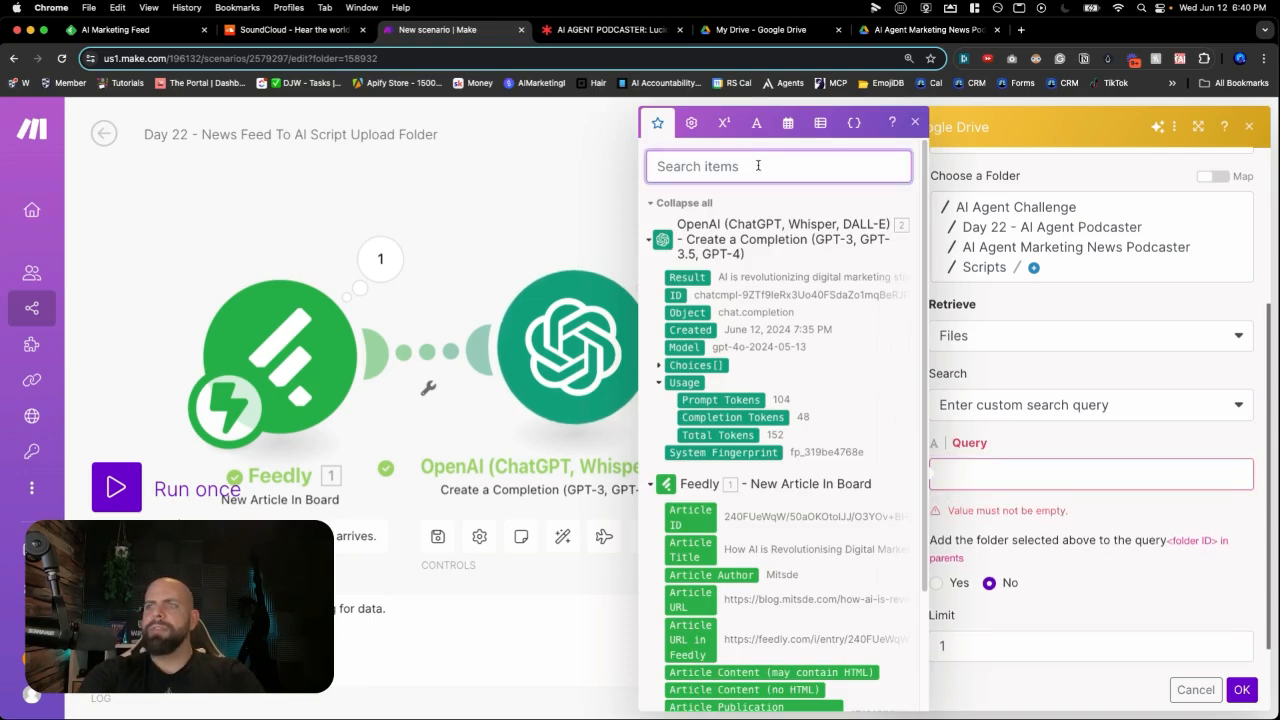
pyautogui.write('for')
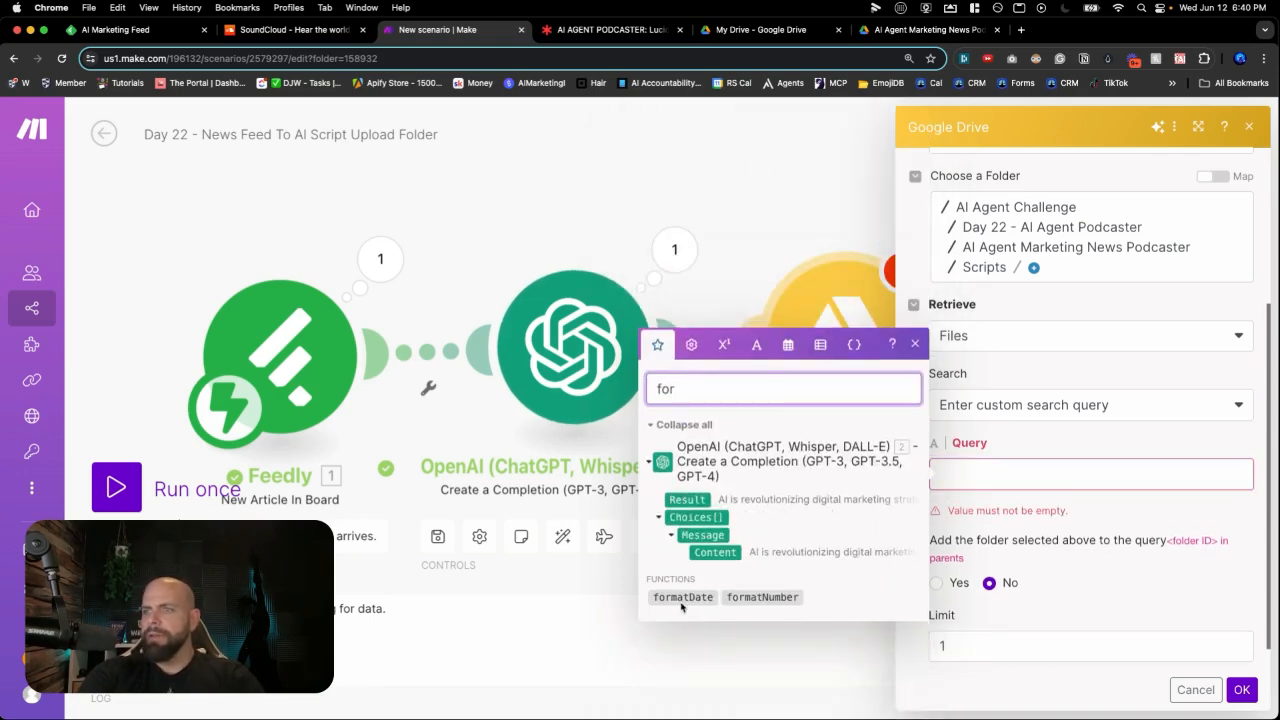
pyautogui.moveTo(681, 600)
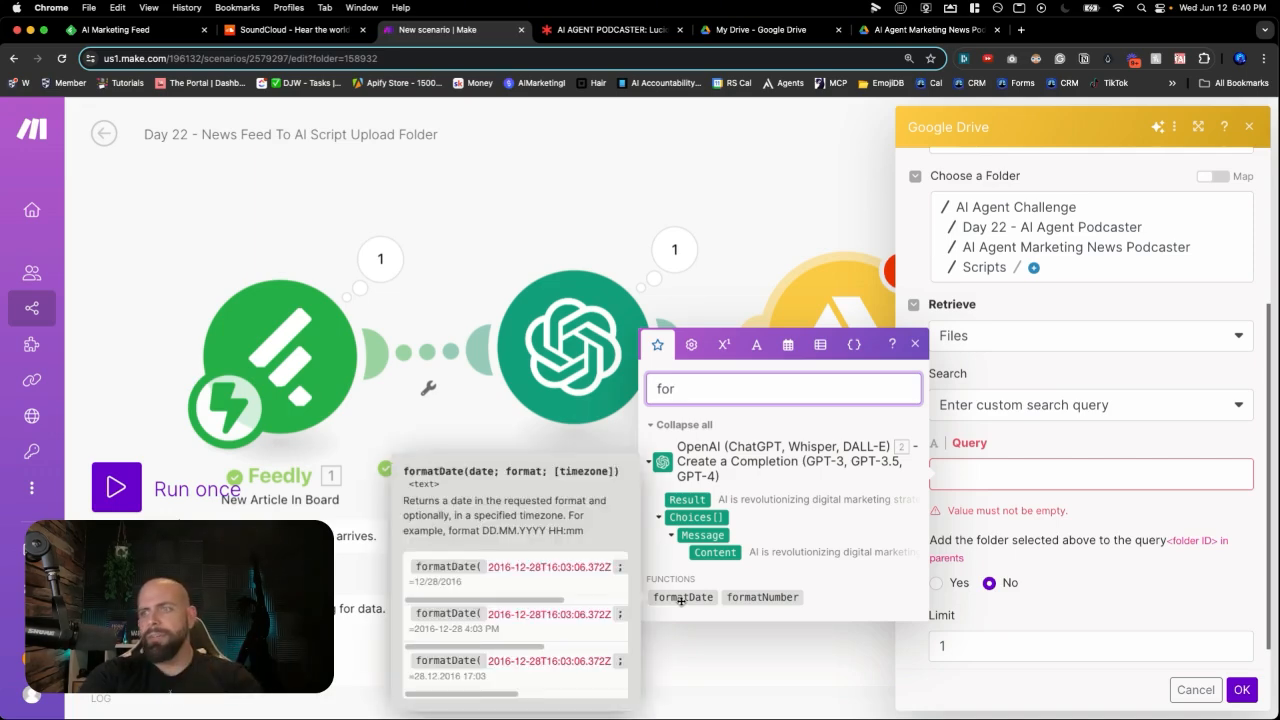
pyautogui.click(681, 597)
pyautogui.click(683, 598)
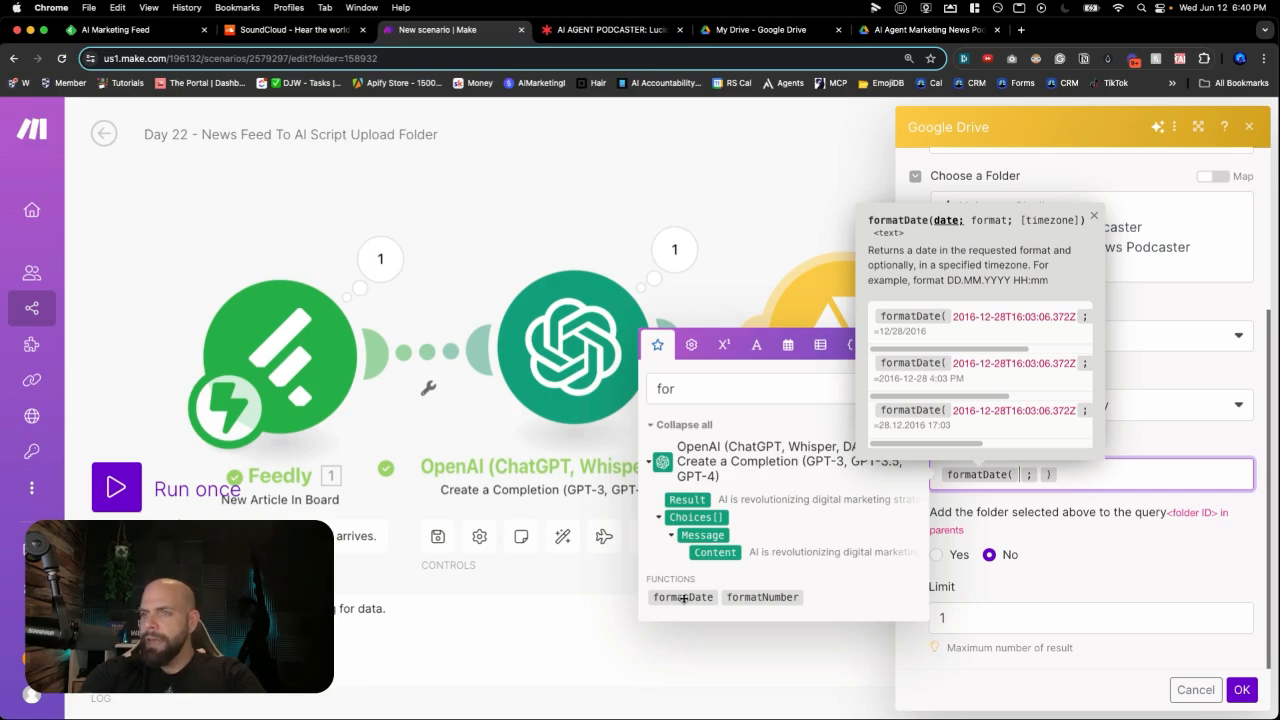
# Fill the query's formatDate function with the now variable as the date and YYYY as the format.
pyautogui.doubleClick(666, 392)
pyautogui.press('BackSpace')
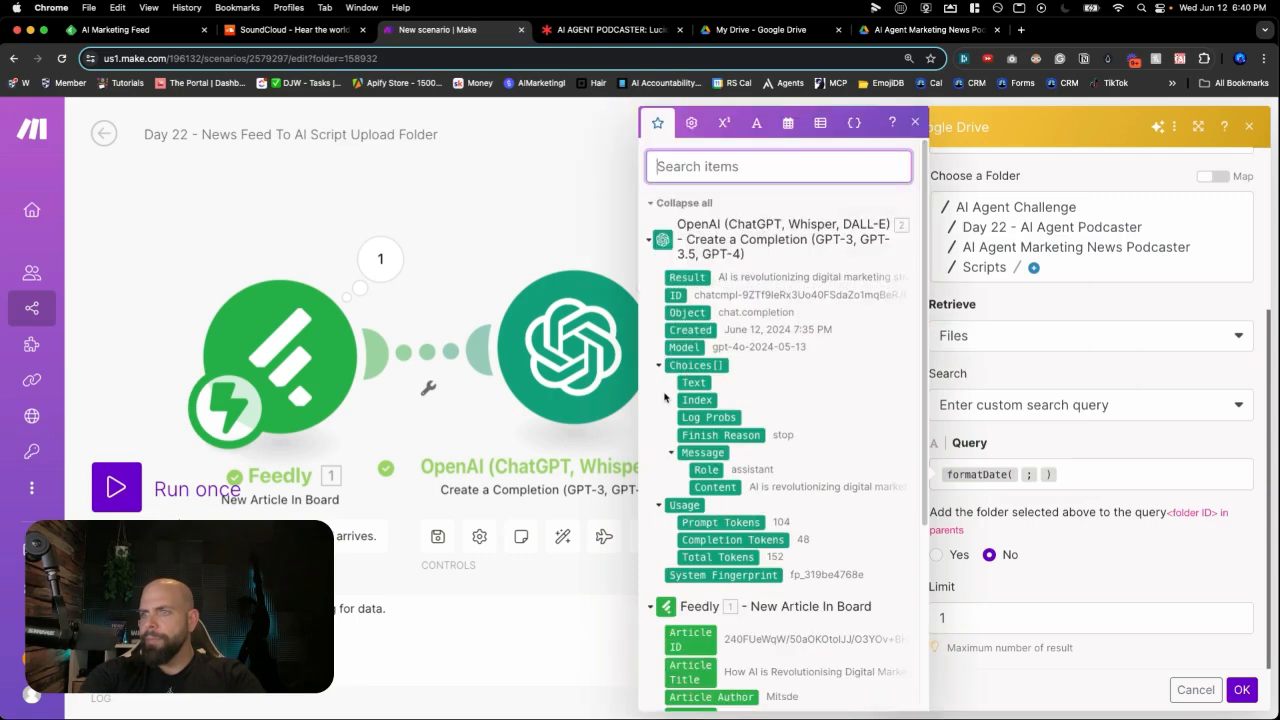
pyautogui.write('now')
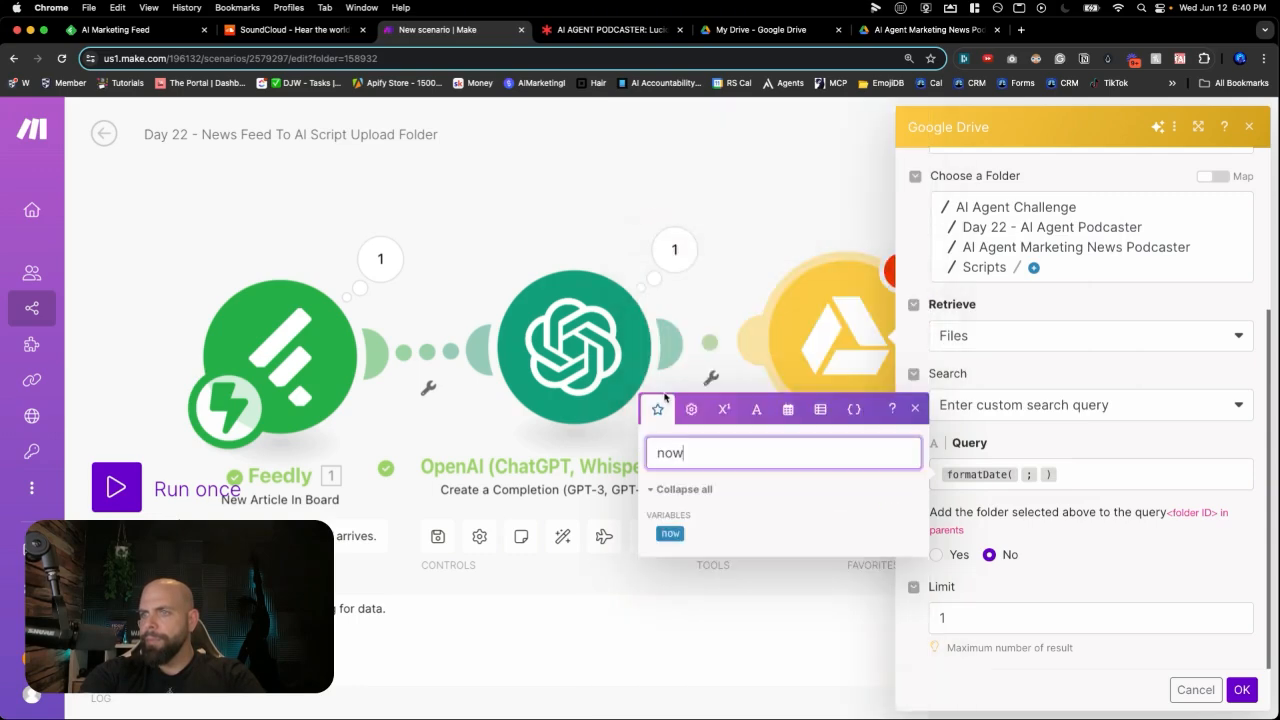
pyautogui.click(669, 533)
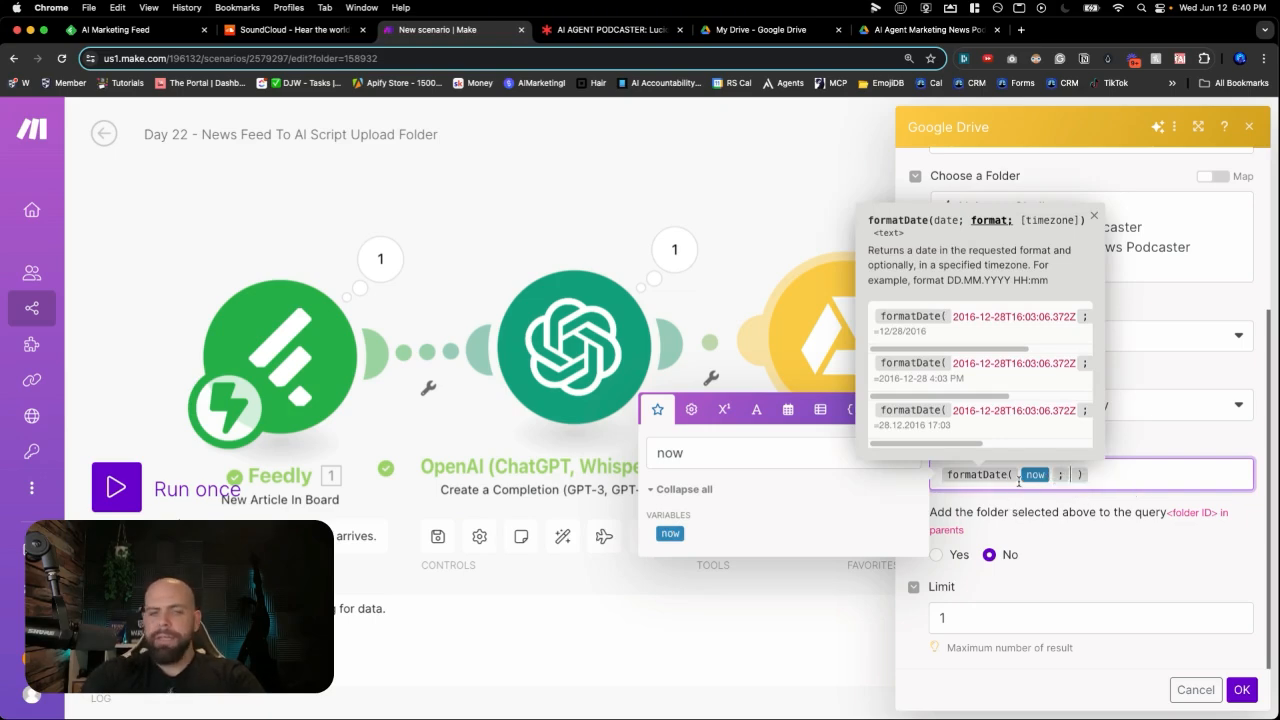
pyautogui.write('YYYY')
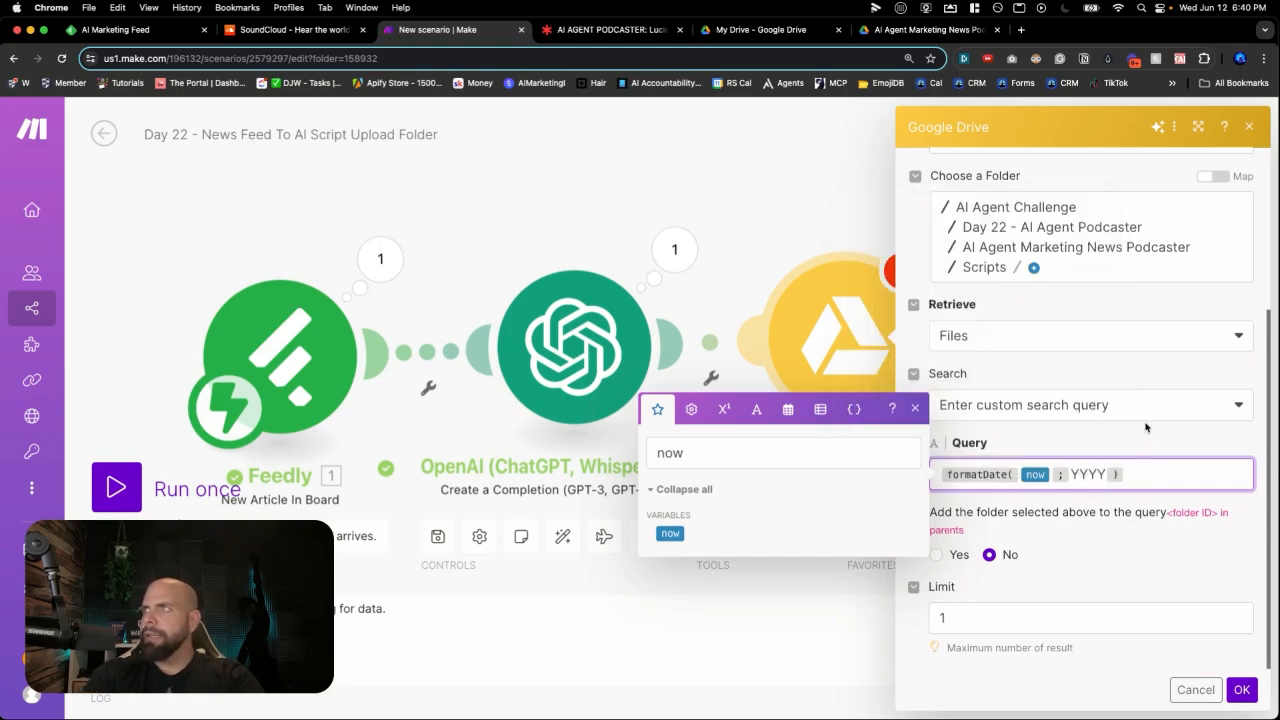
# Duplicate the formatDate expression right after the first one in the query and change the copy's format to MM.
pyautogui.hotkey('shift', 'alt', 'Left')
pyautogui.hotkey('shift', 'alt', 'Left')
pyautogui.hotkey('shift', 'alt', 'Left')
pyautogui.hotkey('shift', 'alt', 'Left')
pyautogui.hotkey('shift', 'alt', 'Left')
pyautogui.press('super+c')
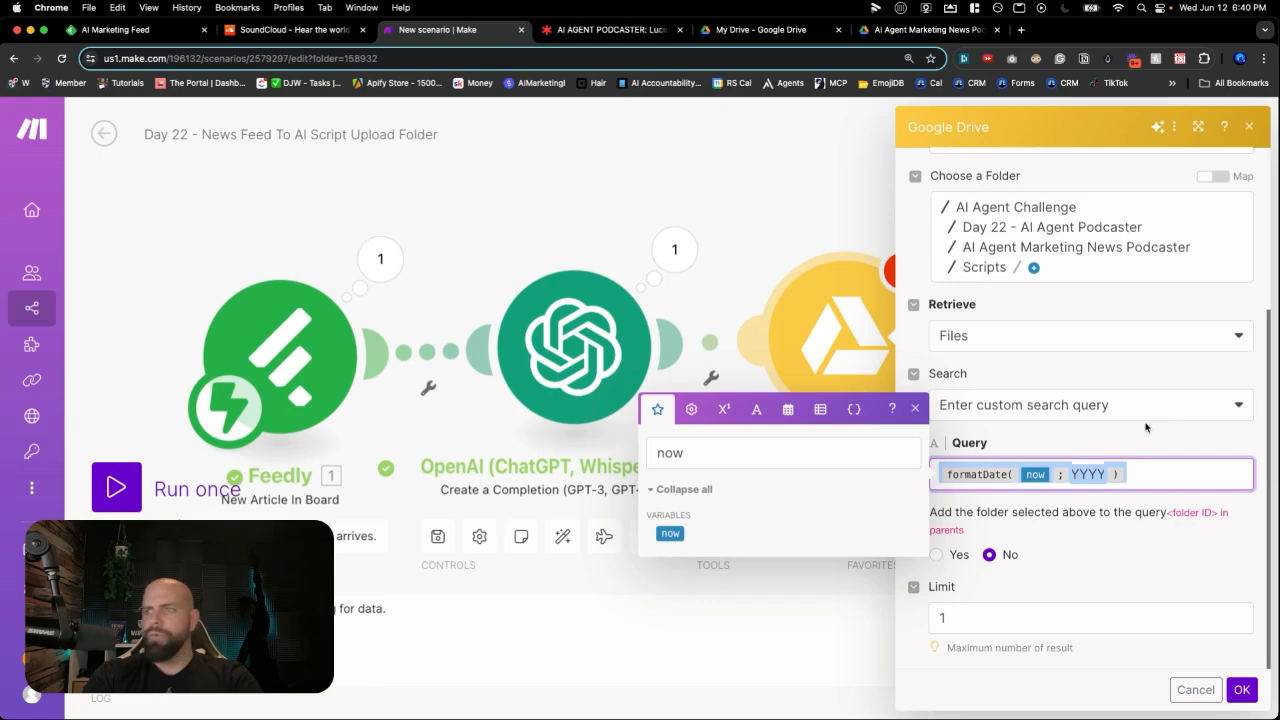
pyautogui.press('Right')
pyautogui.press('super+v')
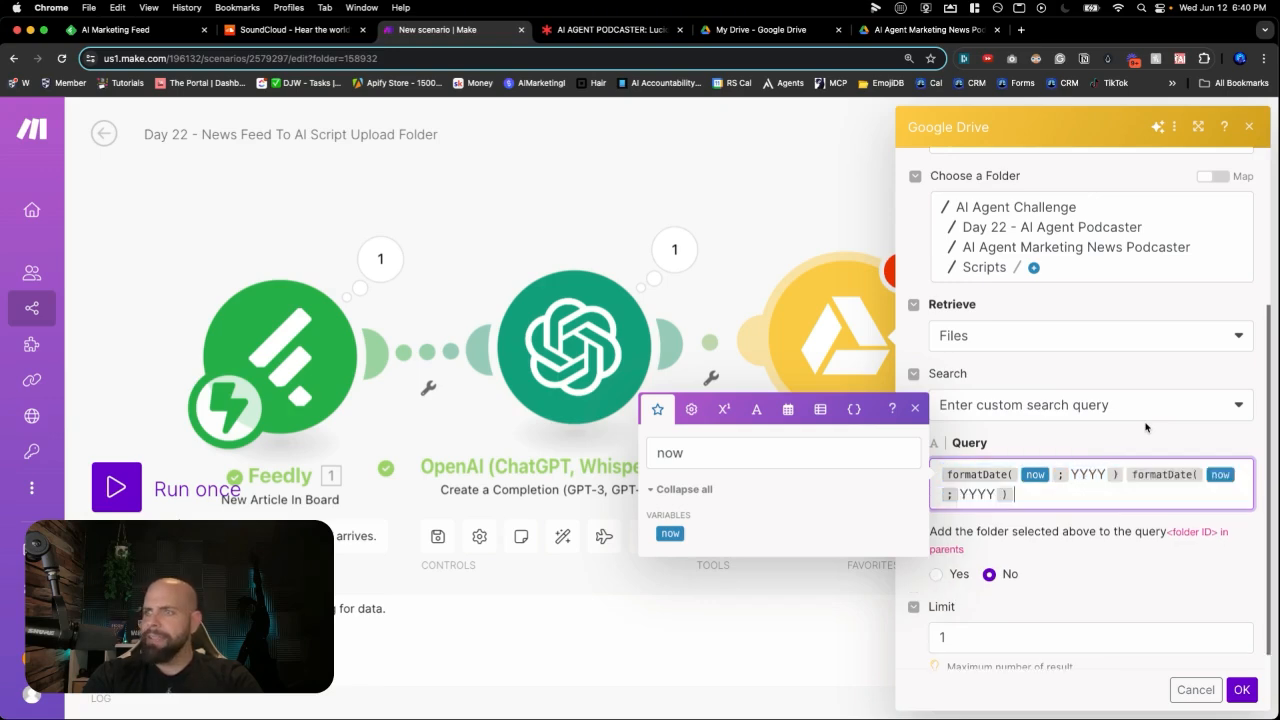
pyautogui.press('BackSpace')
pyautogui.press('BackSpace')
pyautogui.press('BackSpace')
pyautogui.press('BackSpace')
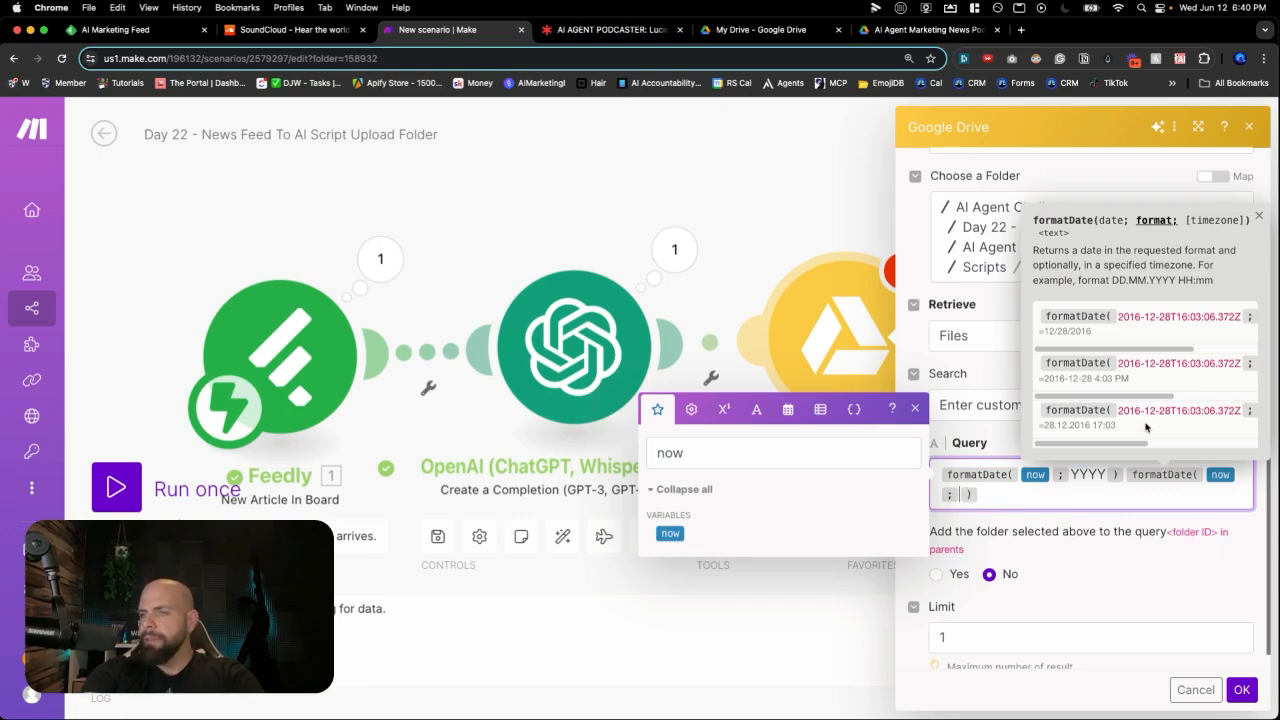
pyautogui.write('mM')
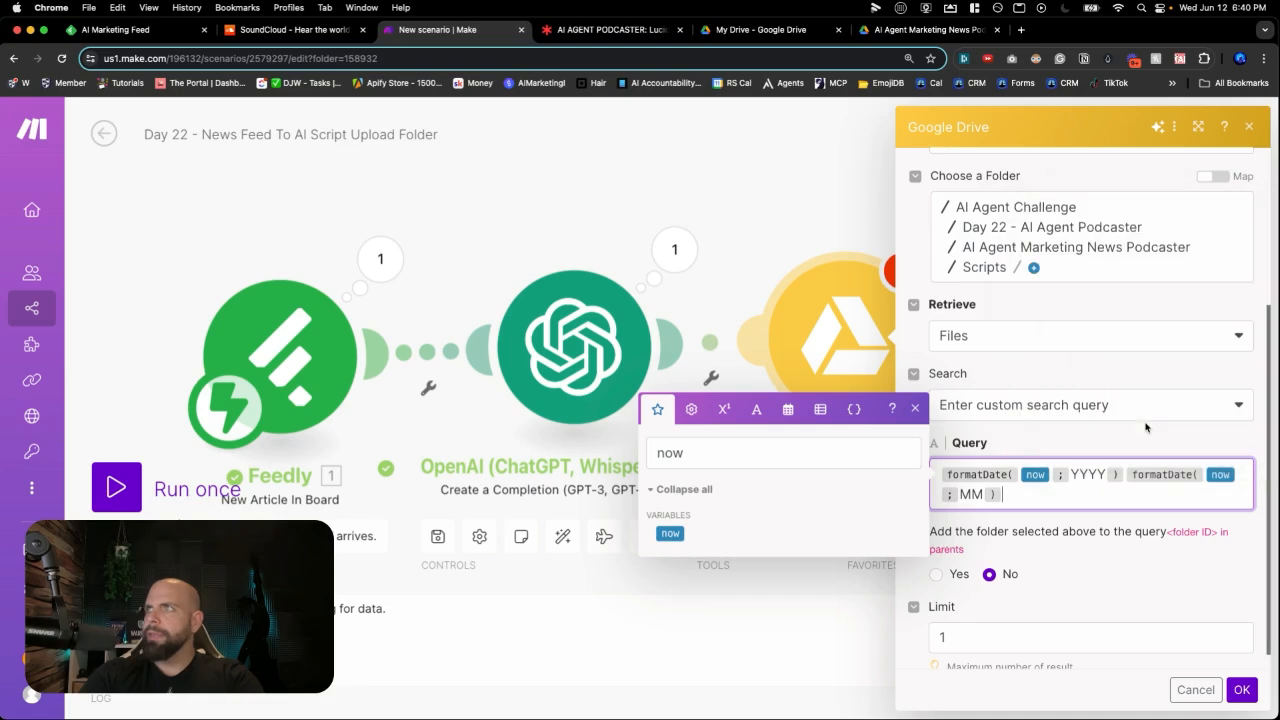
# Append a third formatDate expression based on now to the query and set its format to DD.
pyautogui.write('formatDate(now; YYYY)')
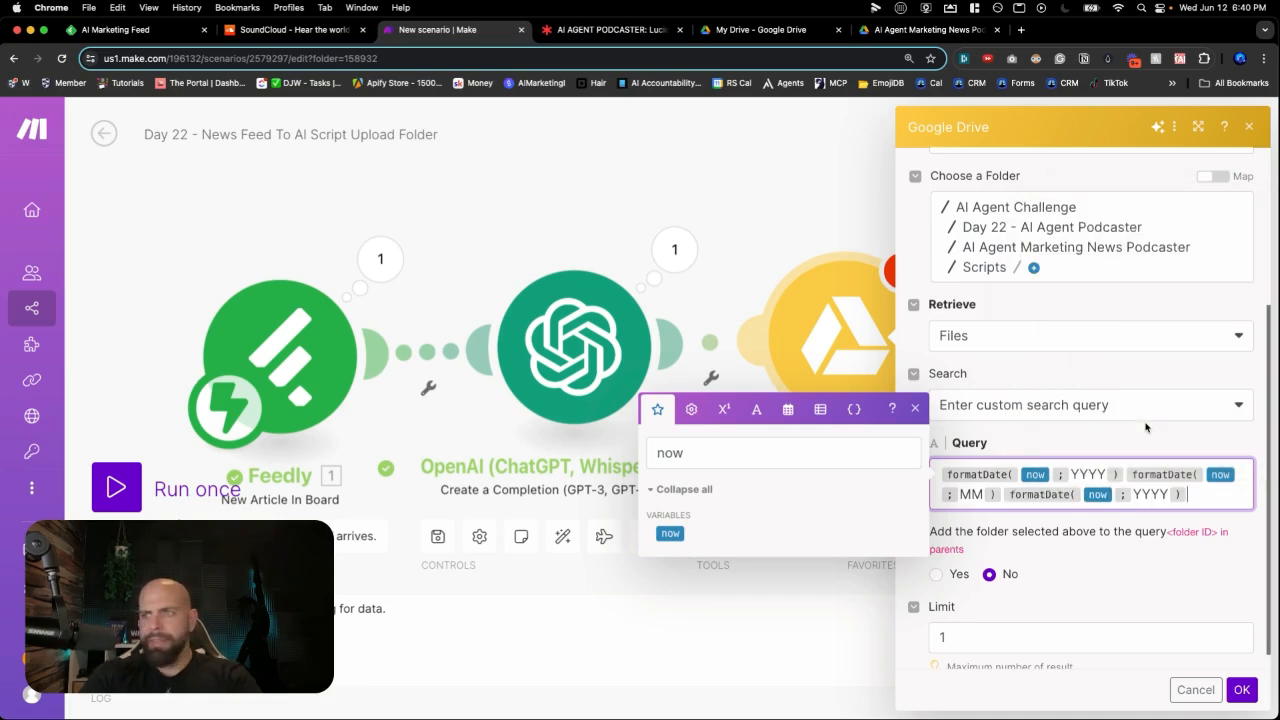
pyautogui.press('BackSpace')
pyautogui.press('BackSpace')
pyautogui.press('BackSpace')
pyautogui.press('BackSpace')
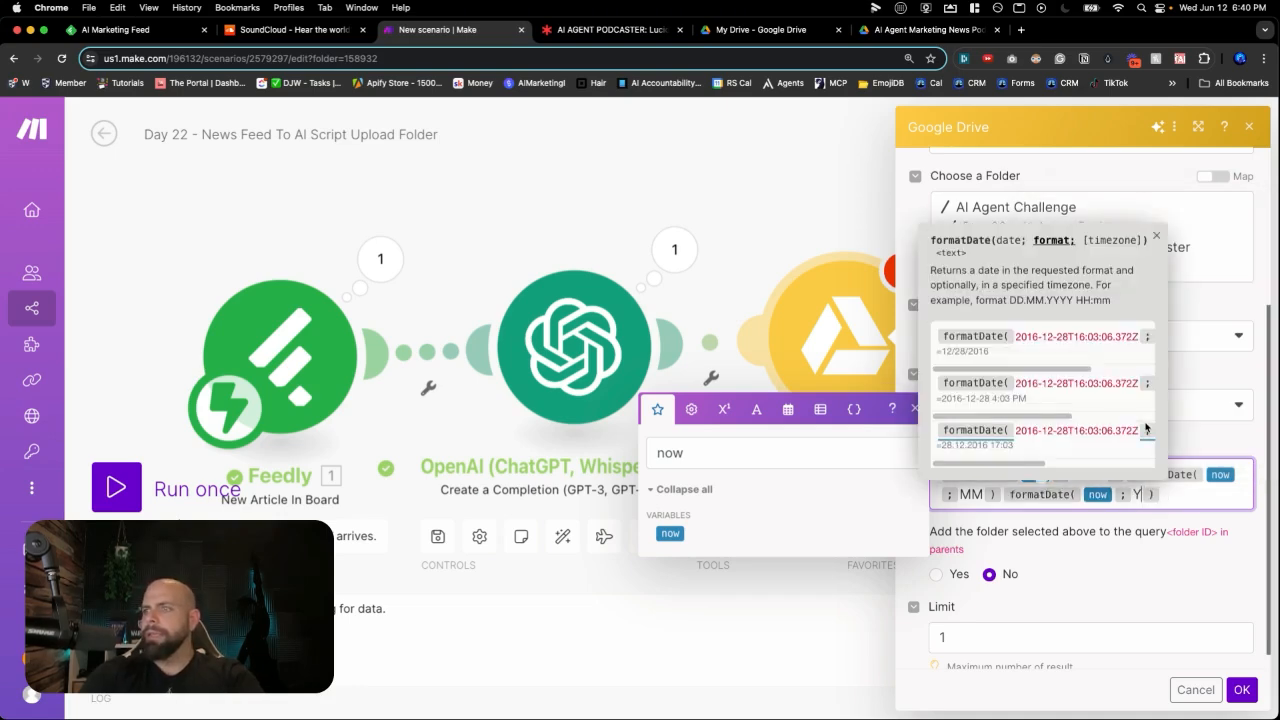
pyautogui.write('DD')
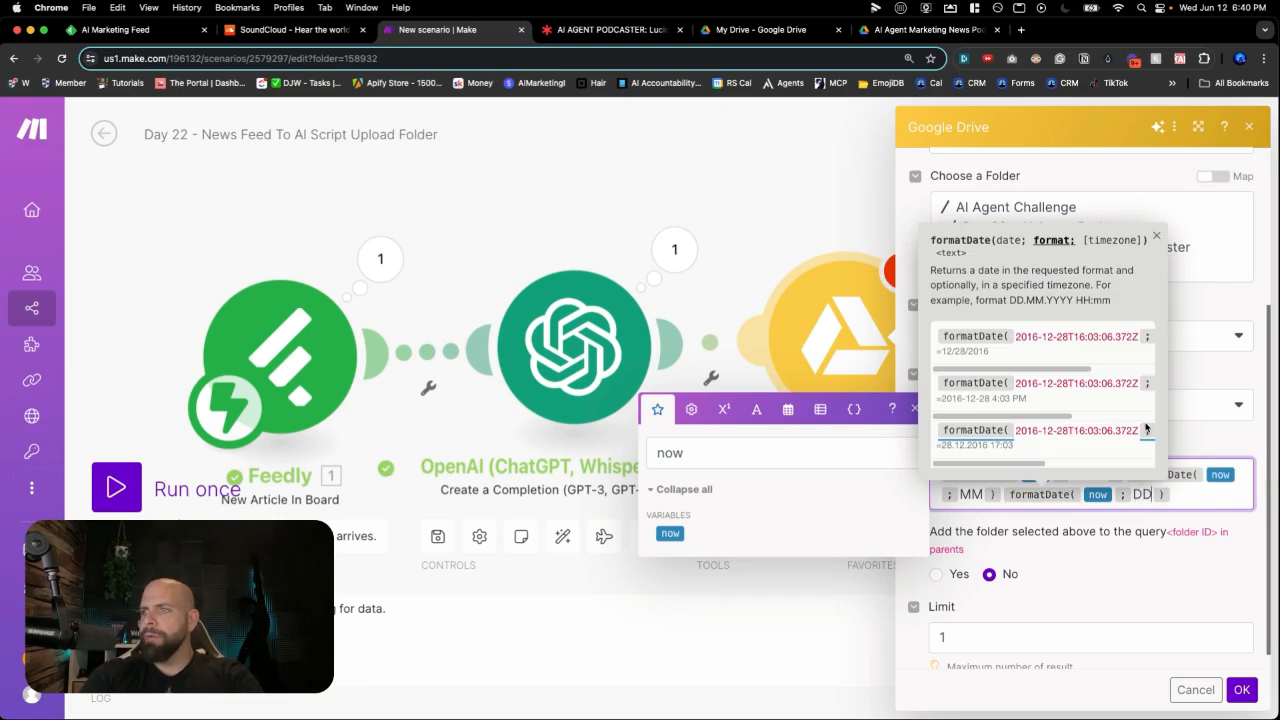
pyautogui.hscroll(3, 1086, 341)
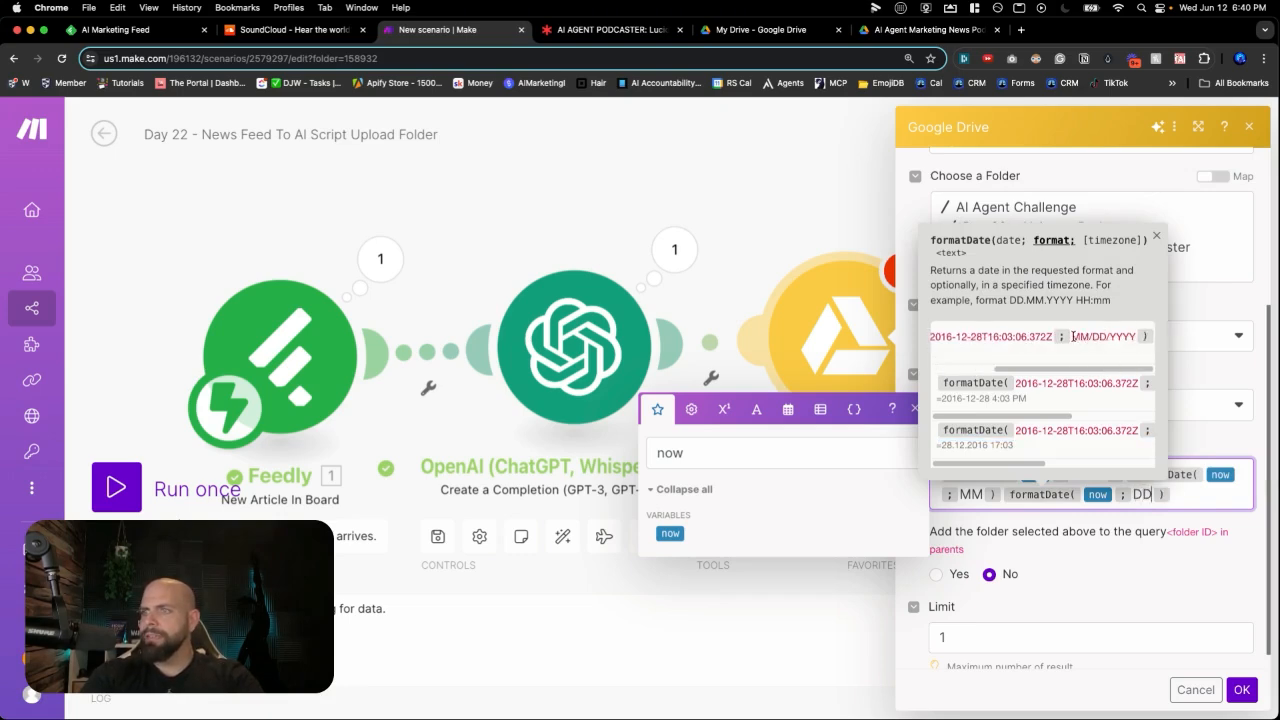
pyautogui.hscroll(3, 1078, 383)
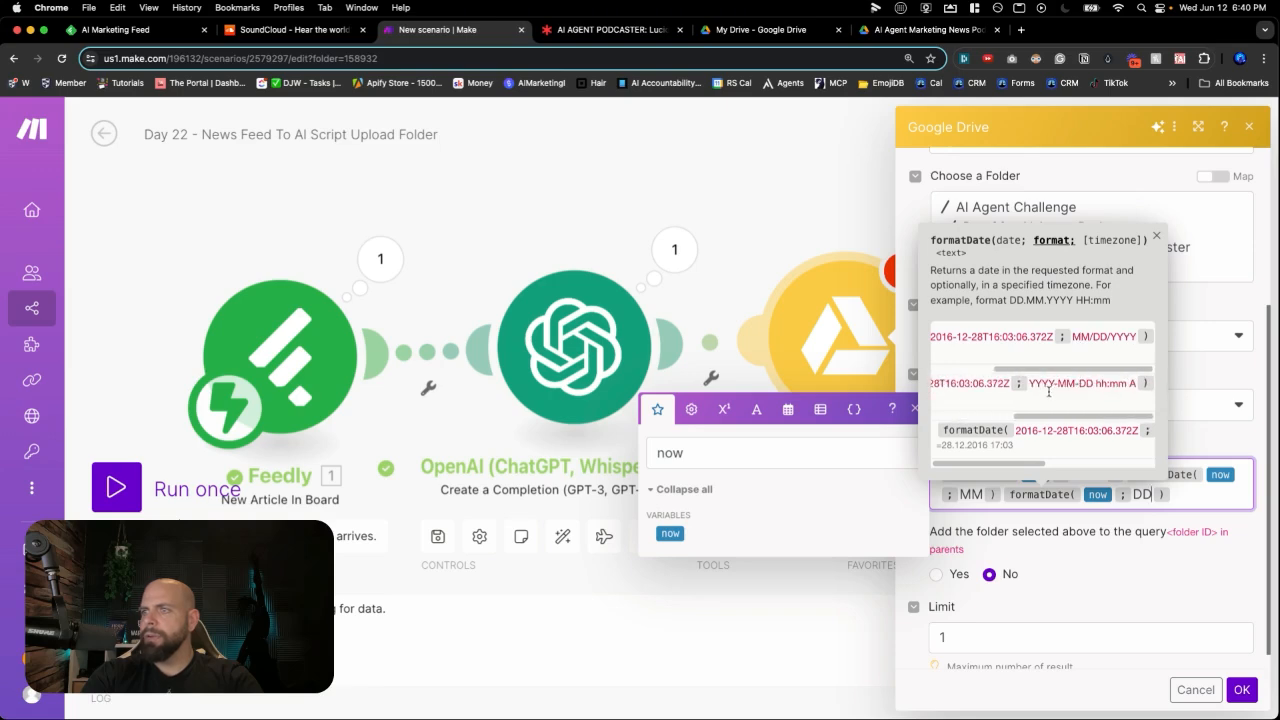
pyautogui.press('Escape')
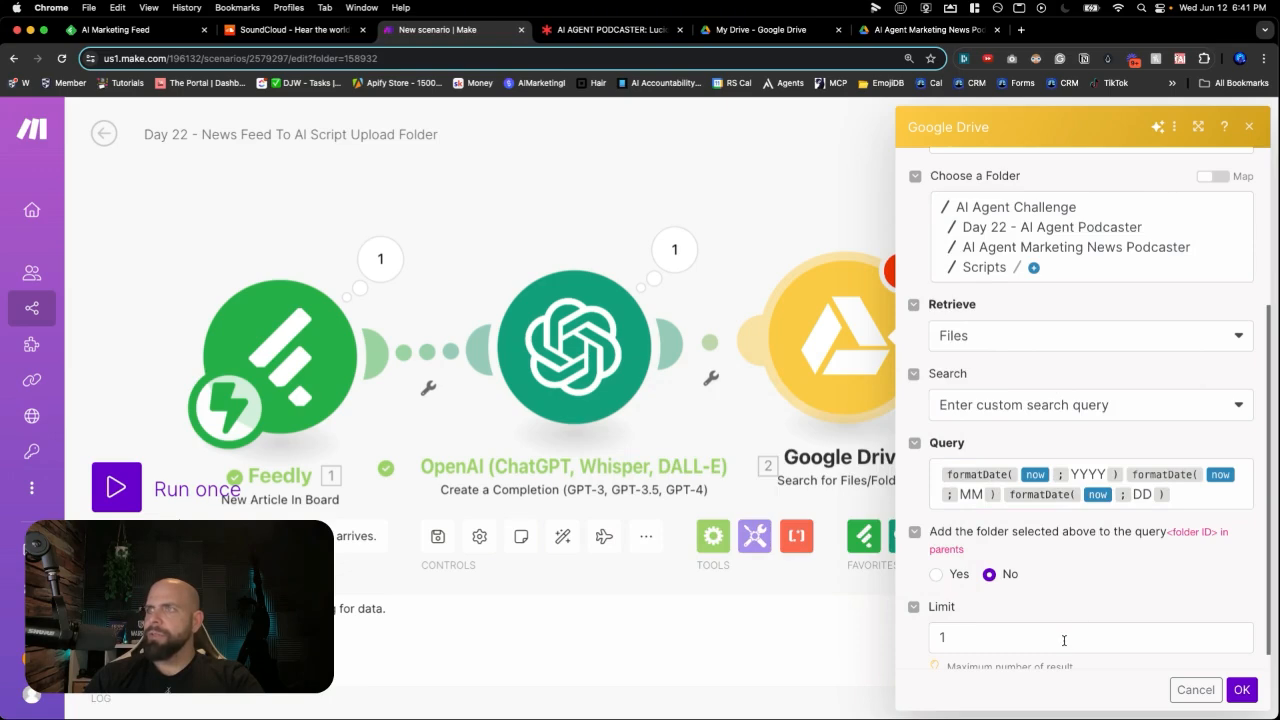
# Change the items that the Google Drive search retrieves to Files and folders.
pyautogui.scroll(-1, 1064, 640)
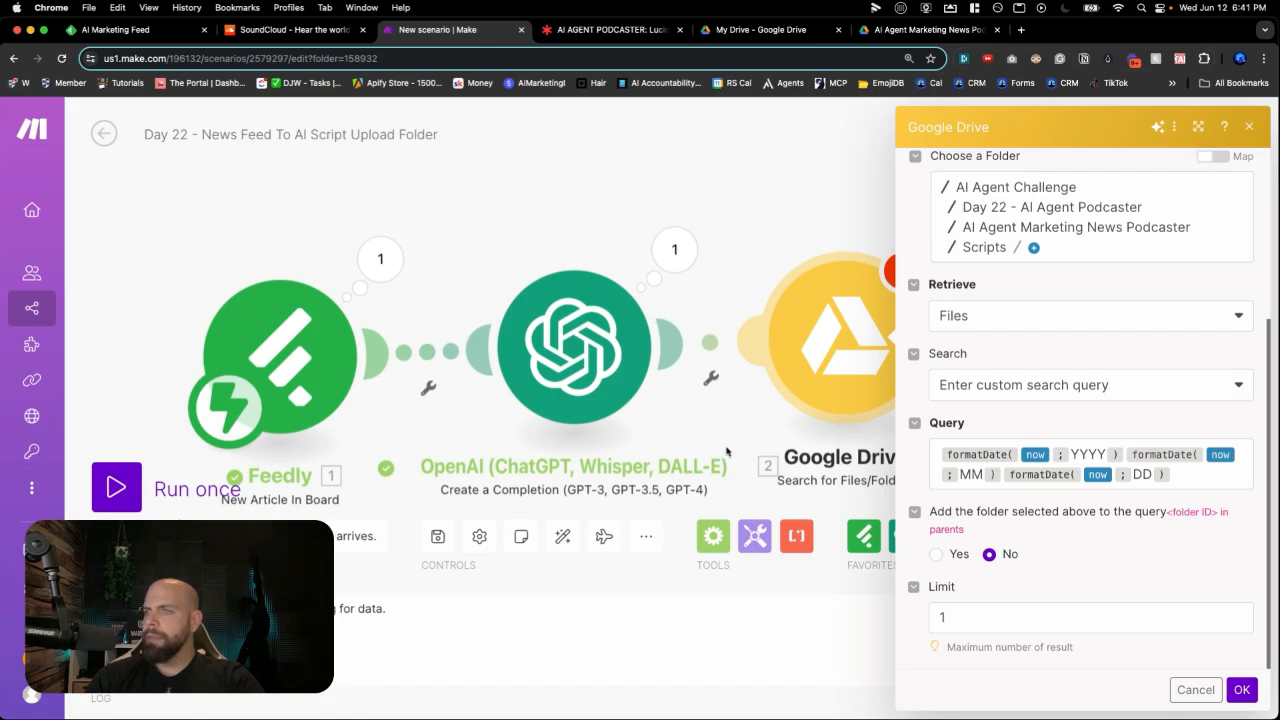
pyautogui.click(984, 313)
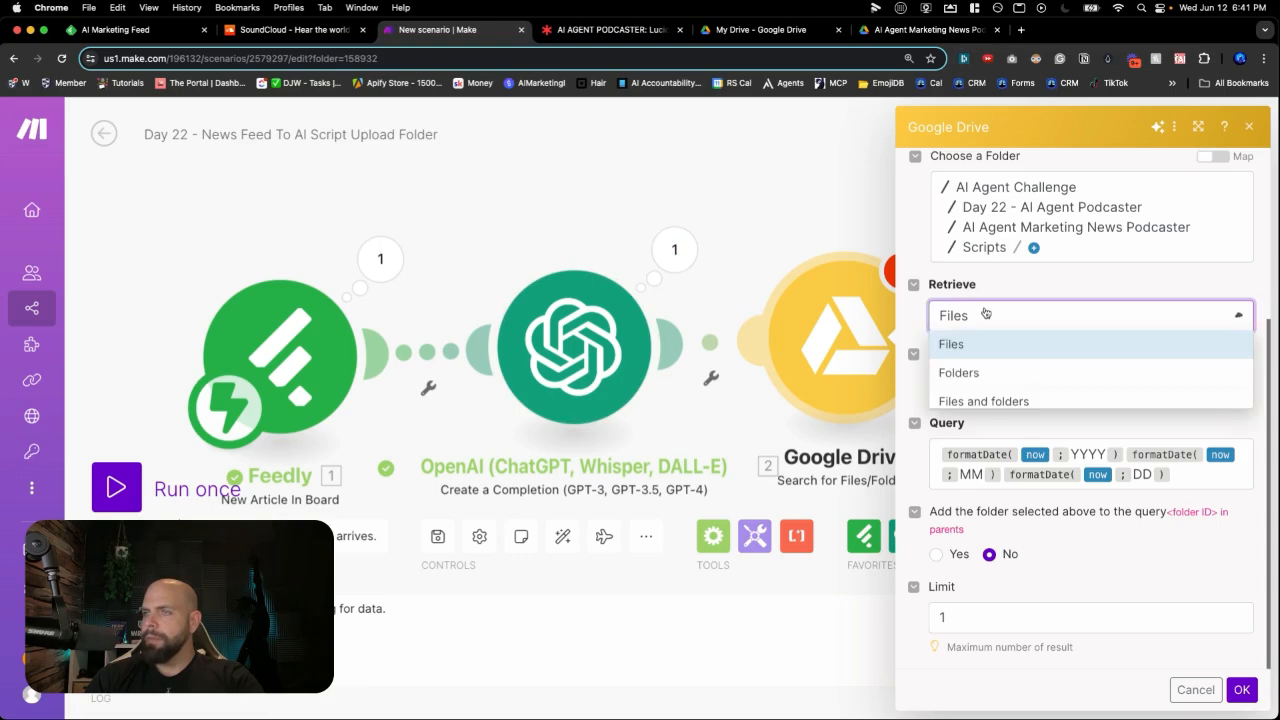
pyautogui.click(985, 401)
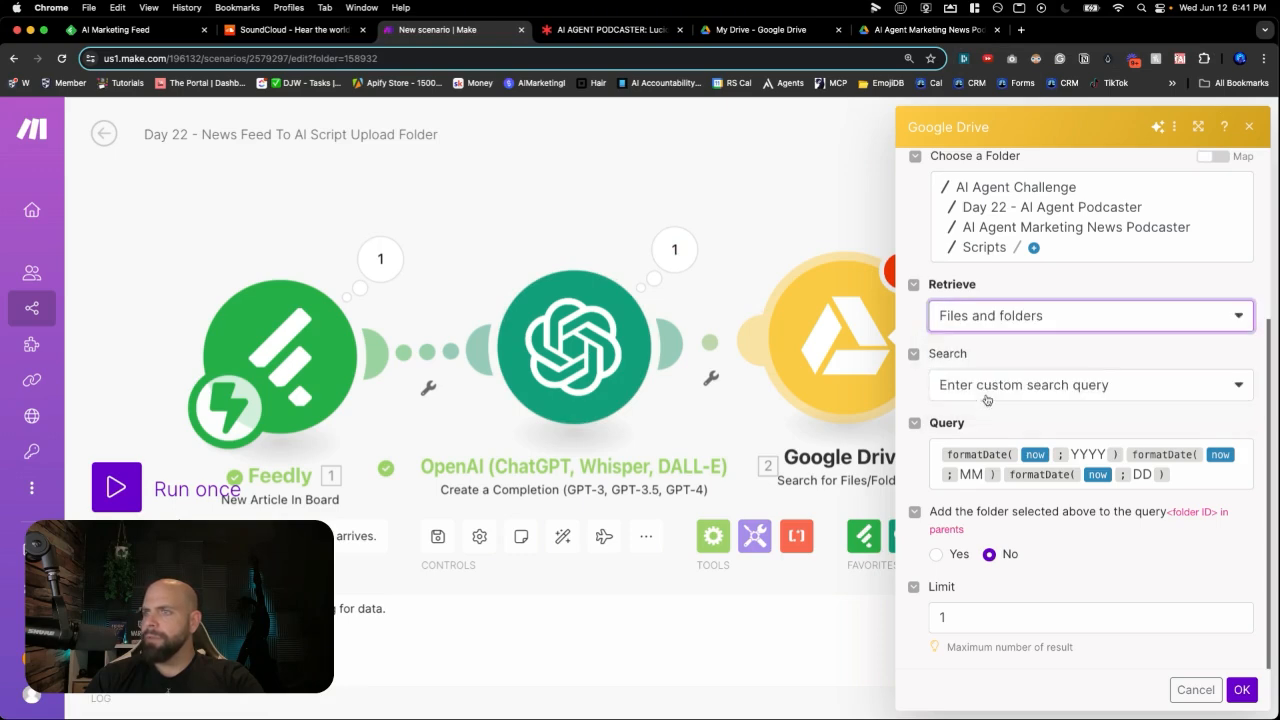
# Set the Google Drive search to retrieve Files and search within file/folder names, and save the module.
pyautogui.click(1010, 324)
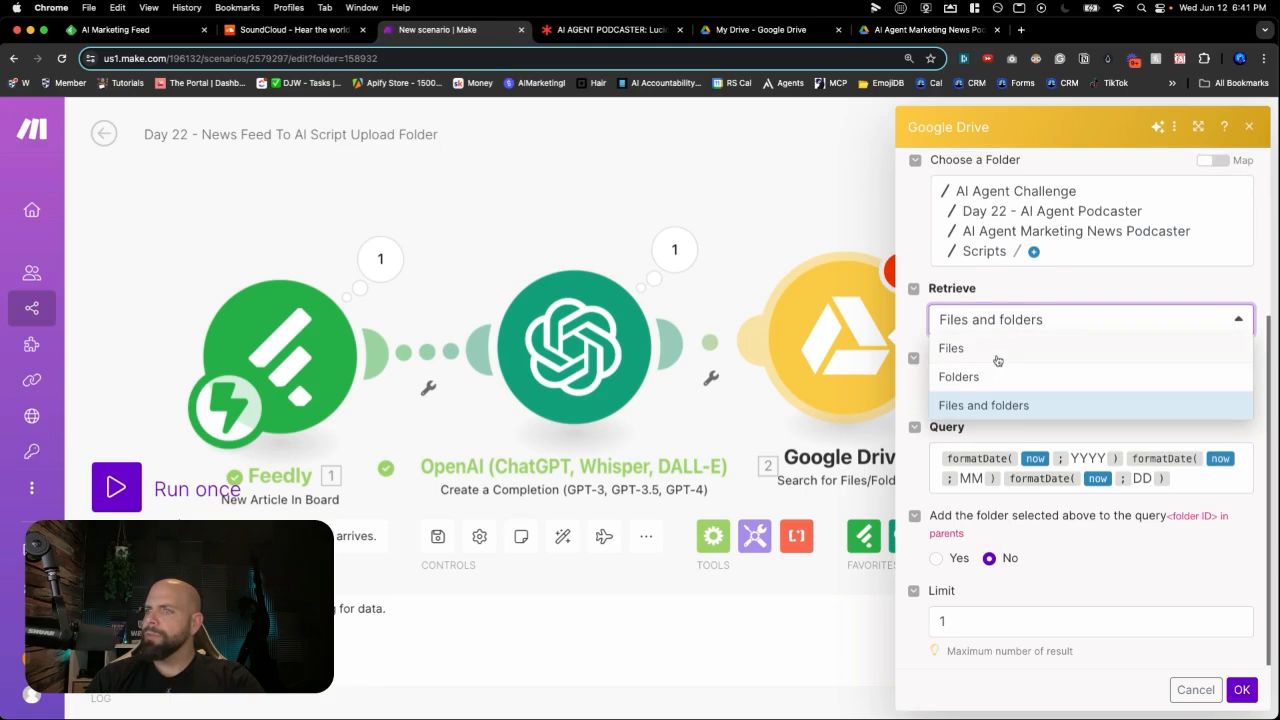
pyautogui.click(997, 349)
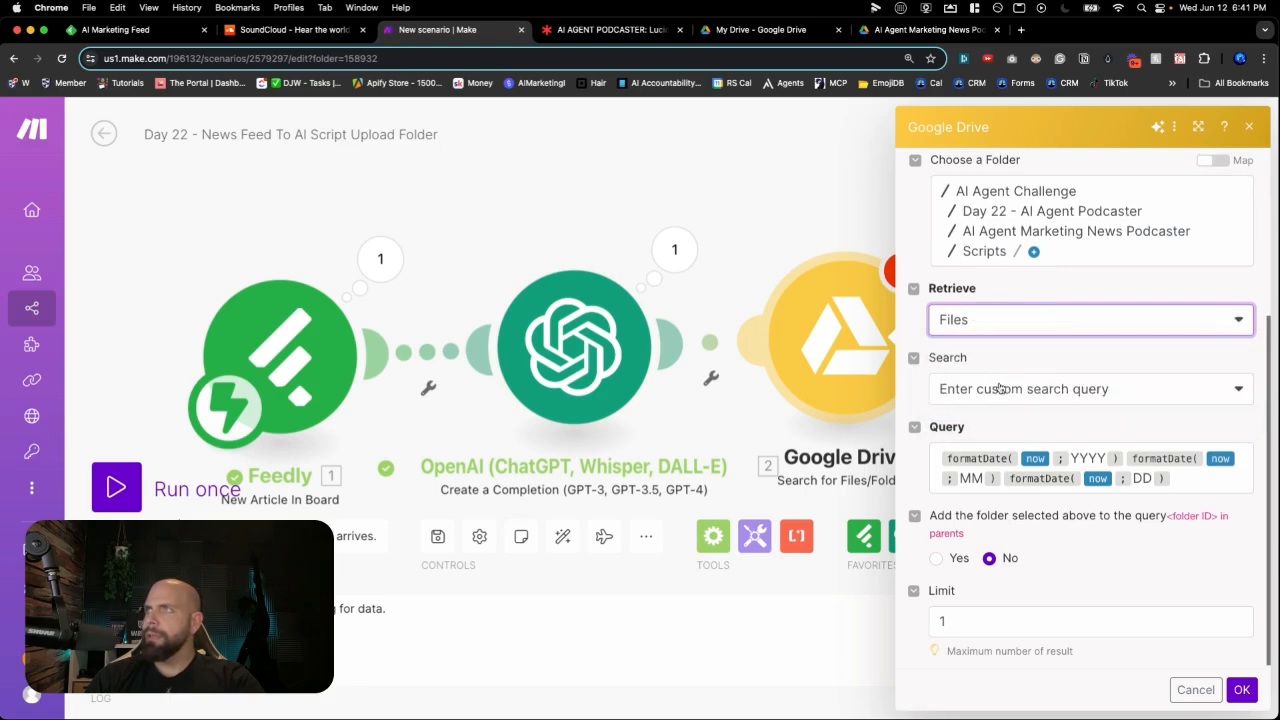
pyautogui.click(999, 390)
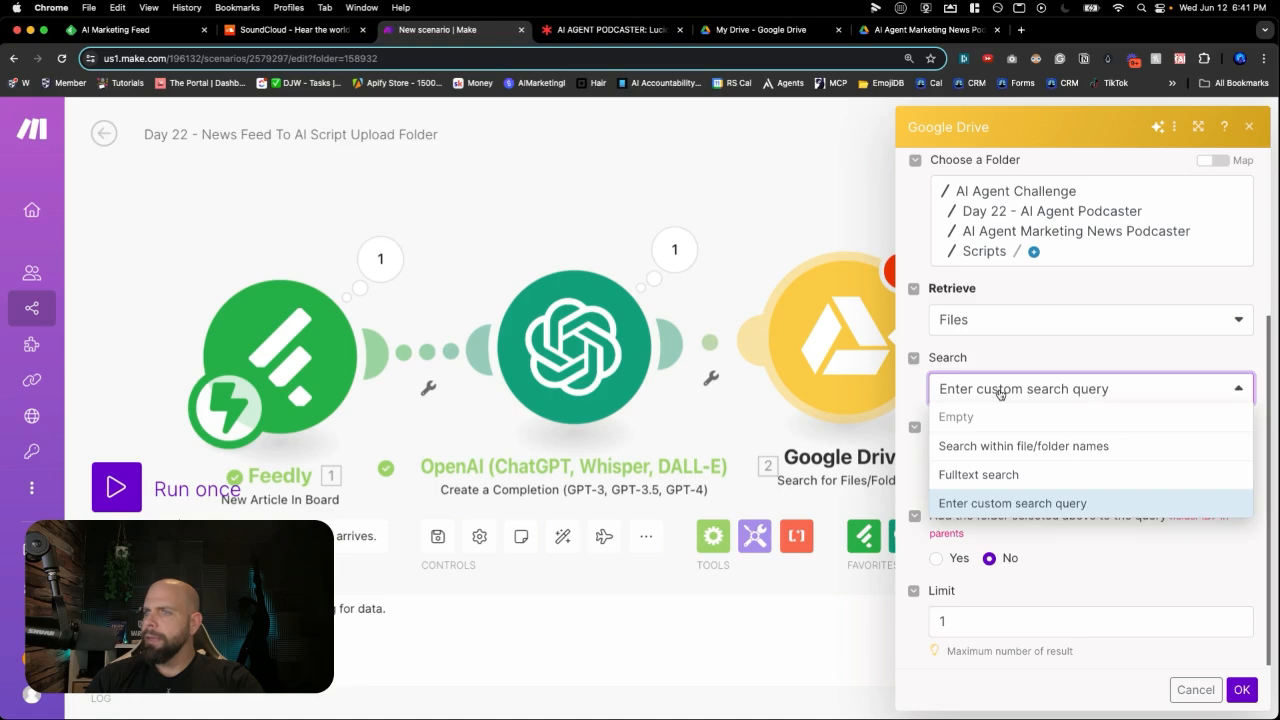
pyautogui.click(1003, 455)
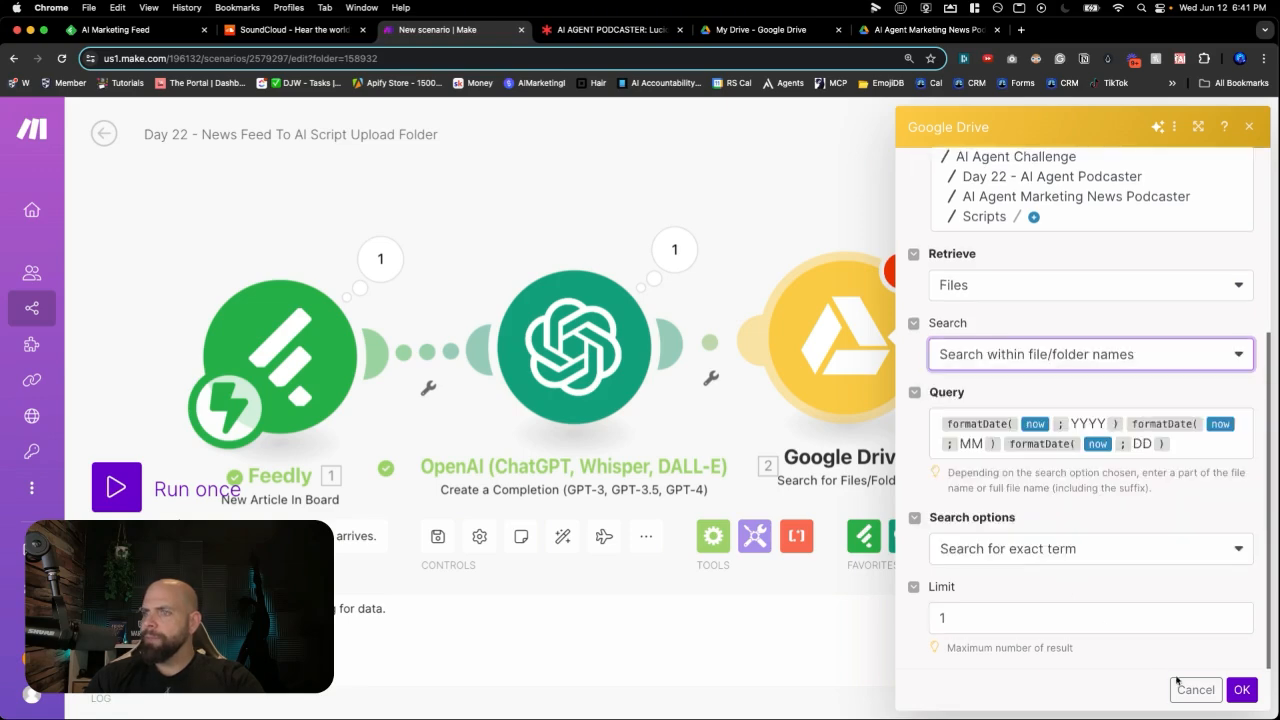
pyautogui.click(1244, 693)
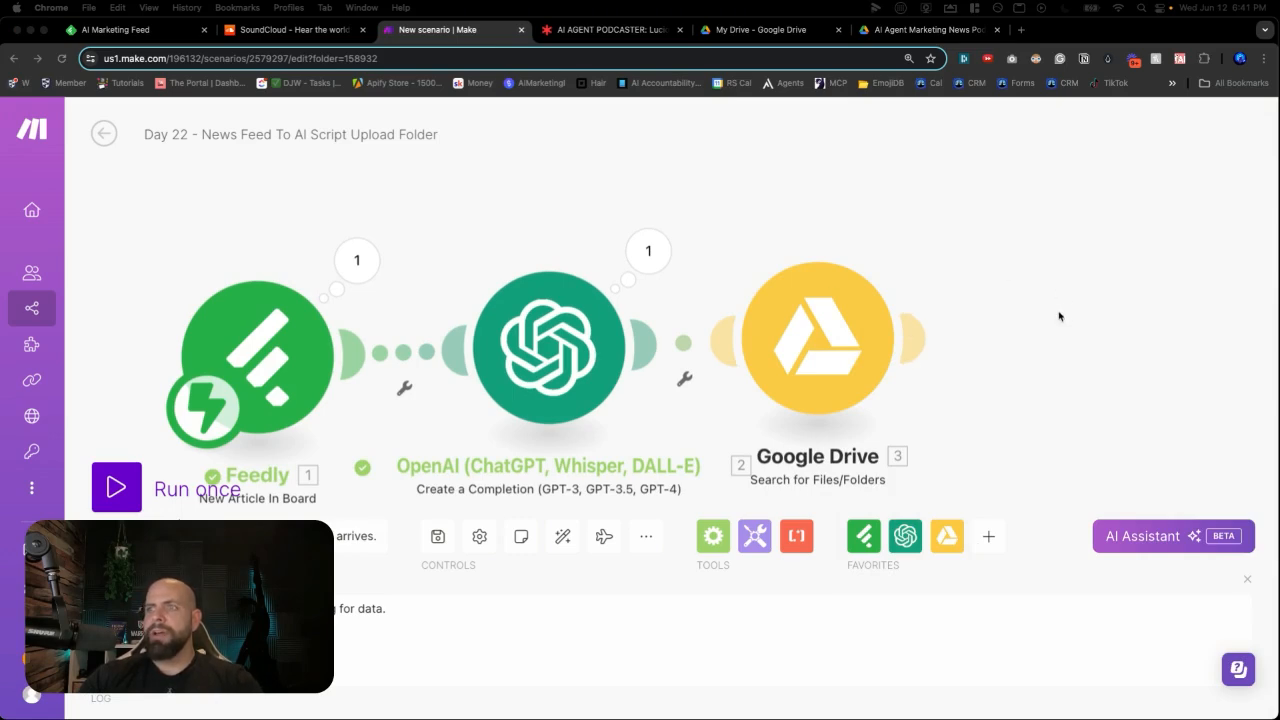
# Add a Router after the Google Drive search module.
pyautogui.click(1075, 332)
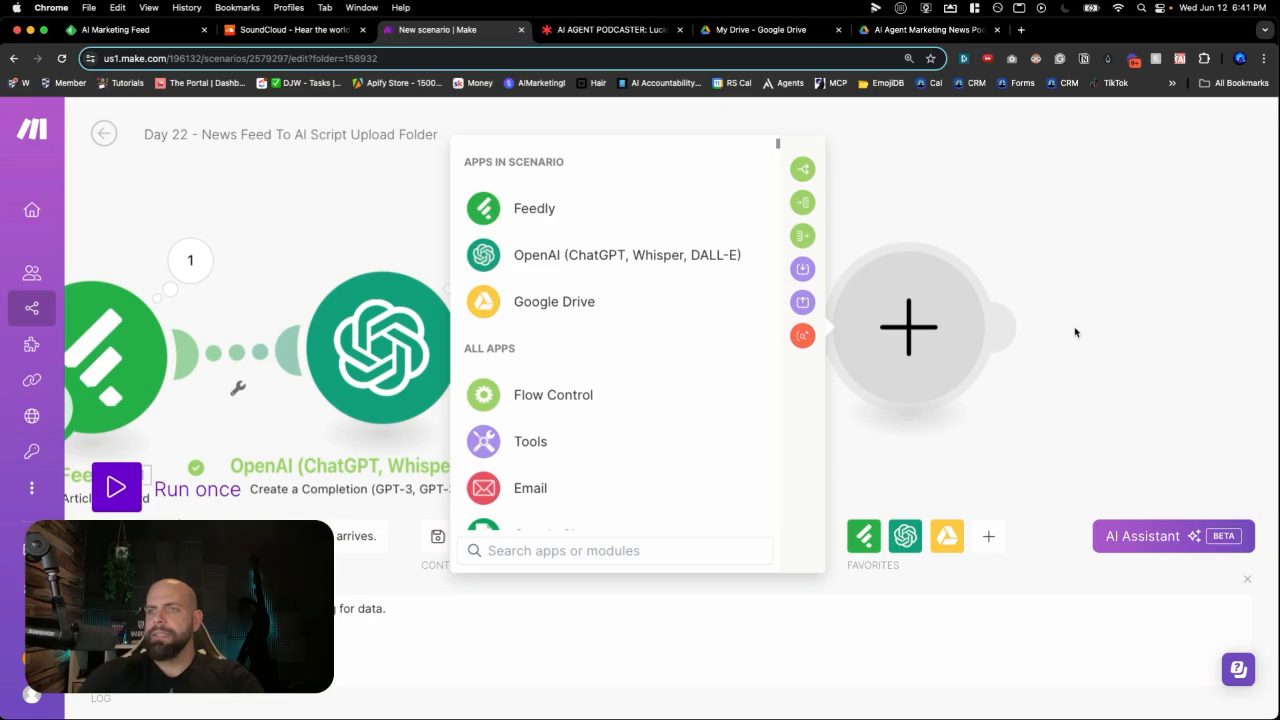
pyautogui.write('router')
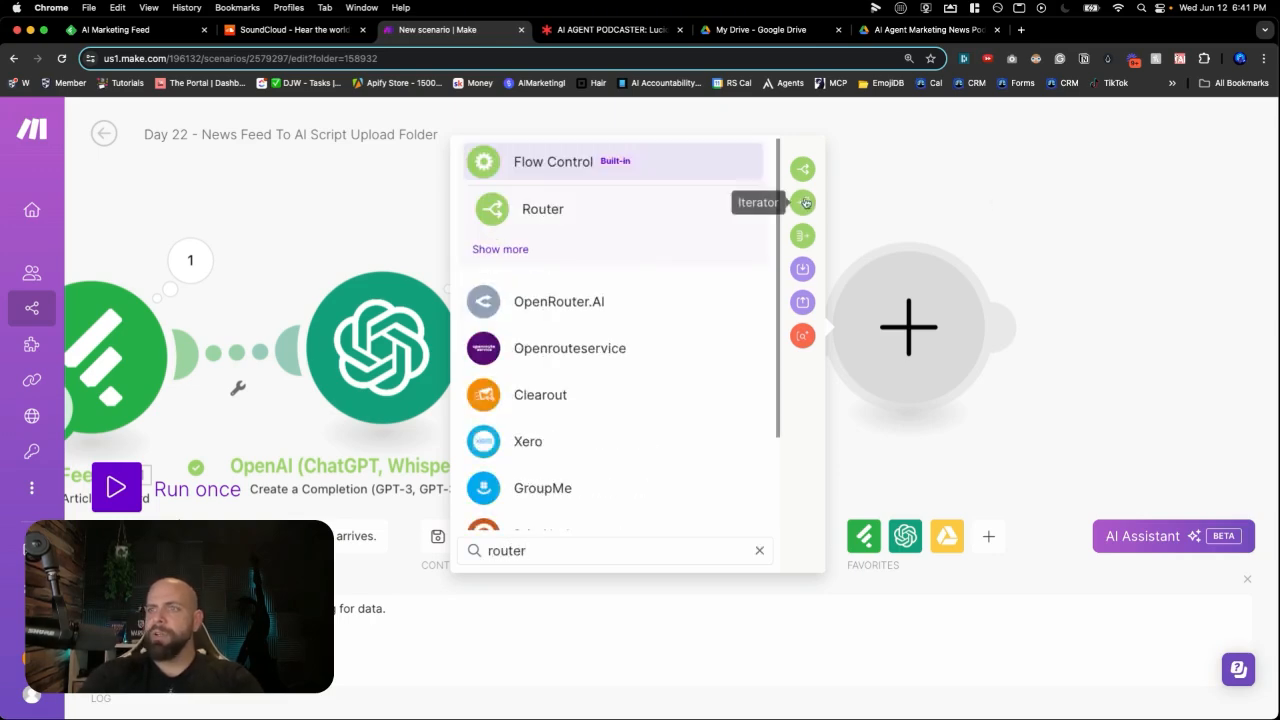
pyautogui.click(593, 218)
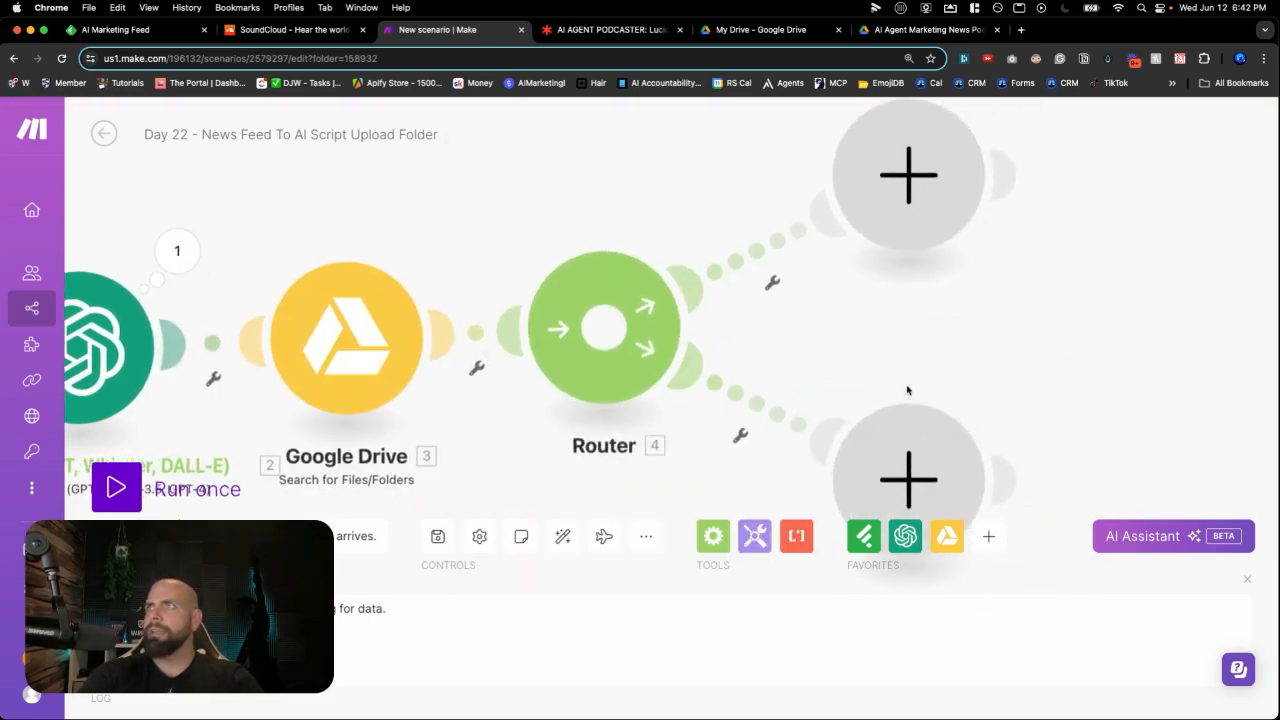
# Add a Google Docs Create a Document module to the router's upper branch, using the Google connection.
pyautogui.click(884, 205)
pyautogui.write('gool')
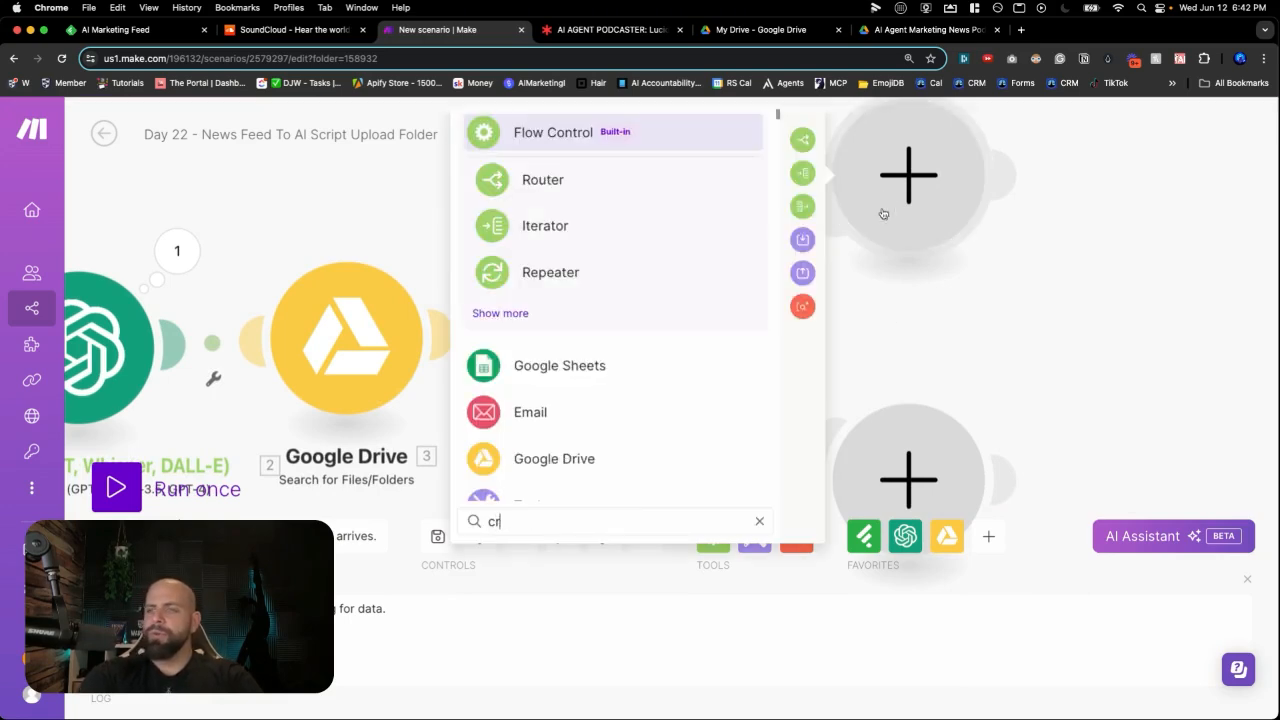
pyautogui.write('g')
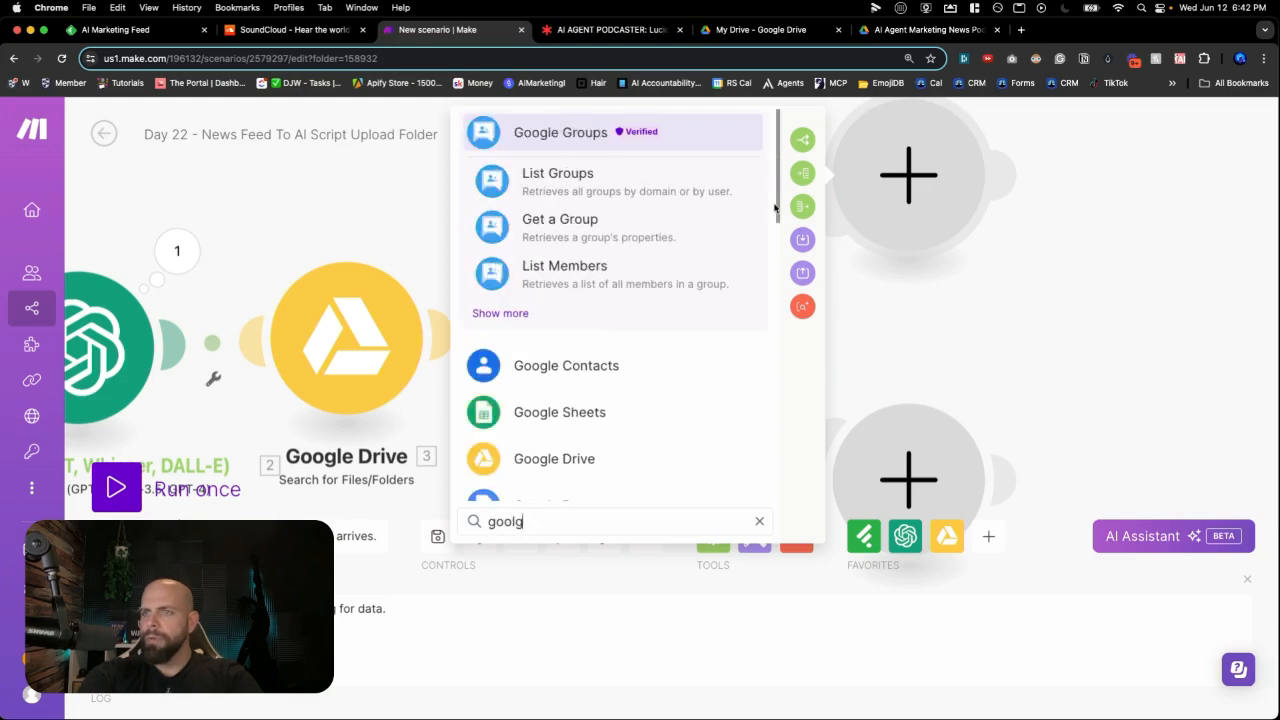
pyautogui.press('BackSpace')
pyautogui.write('gle do')
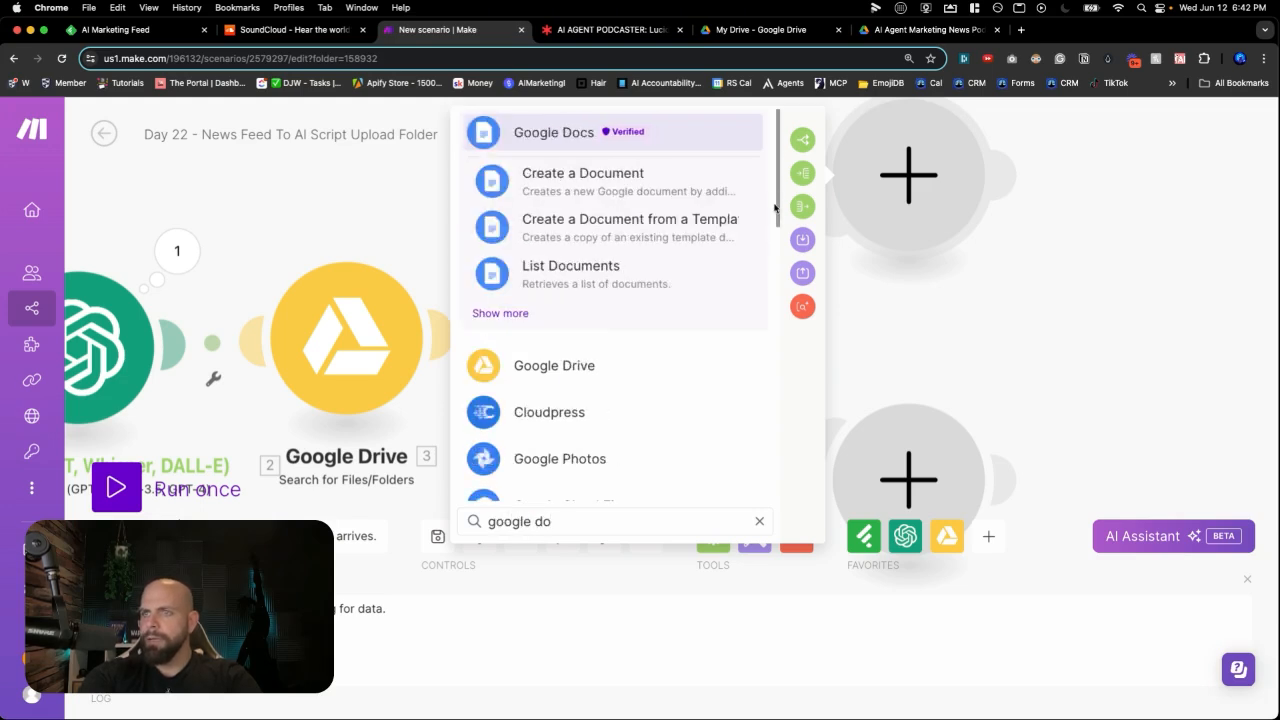
pyautogui.click(586, 175)
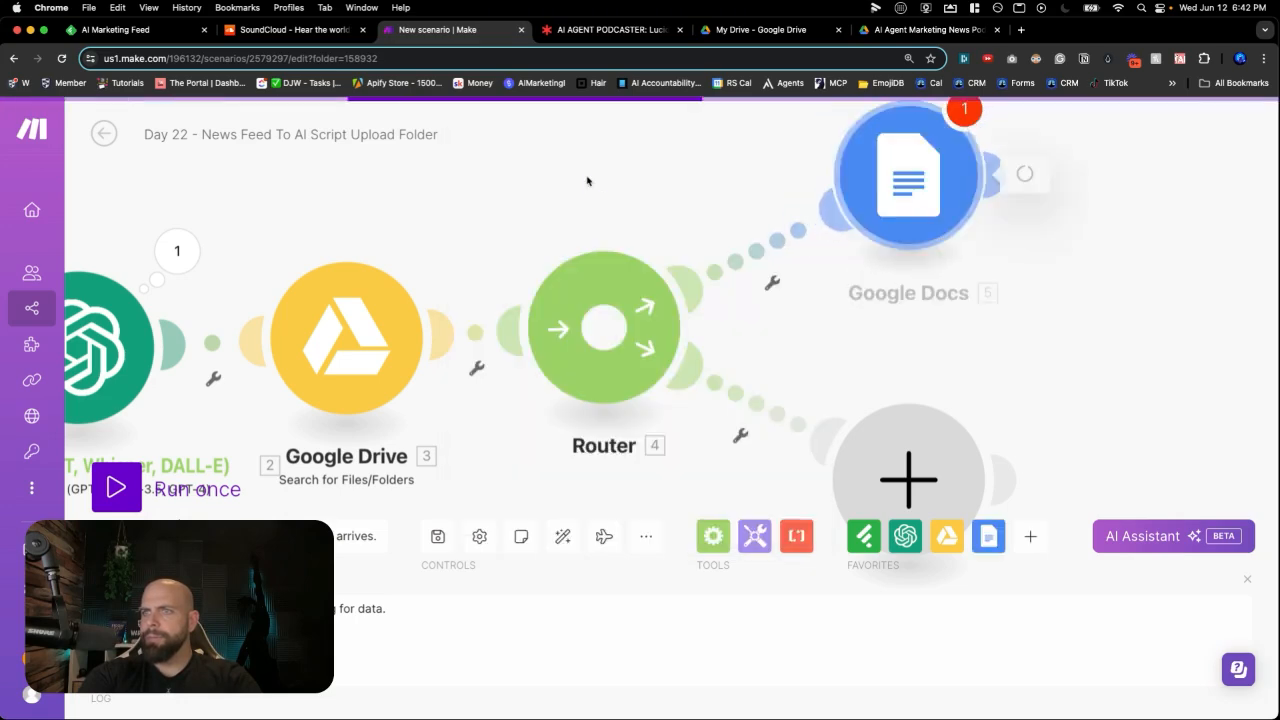
pyautogui.click(696, 210)
pyautogui.click(668, 243)
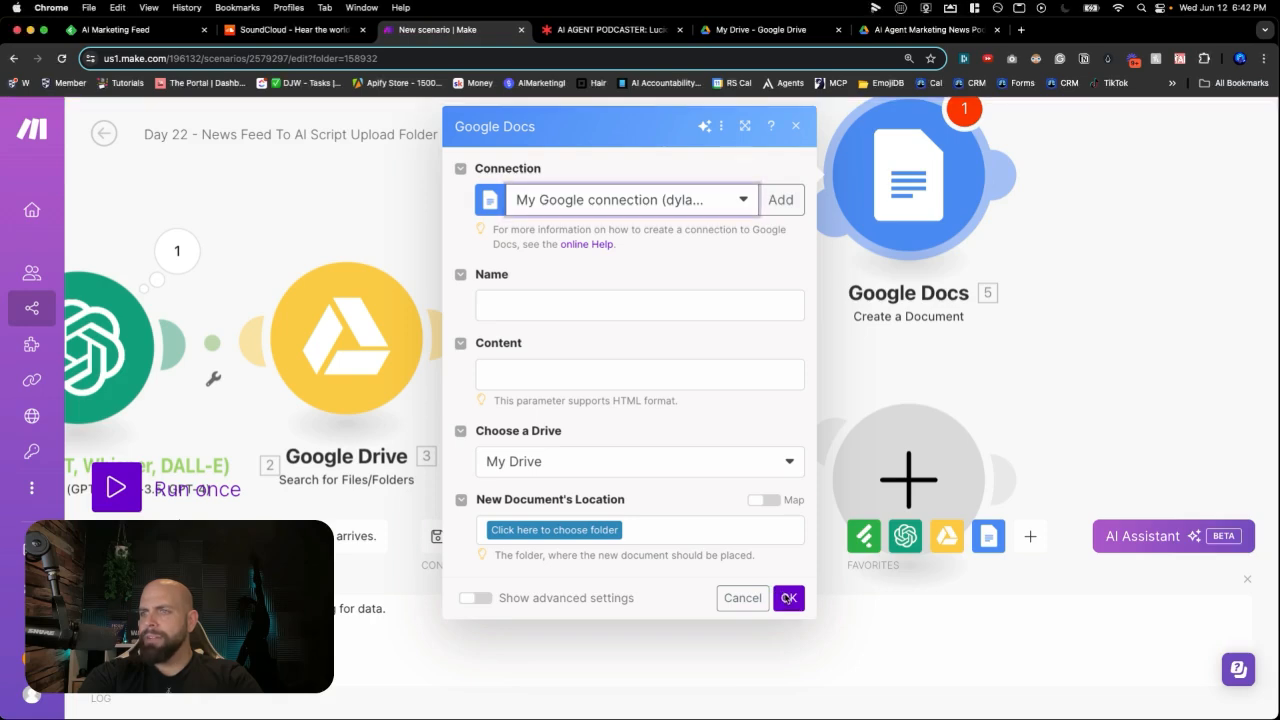
pyautogui.click(787, 598)
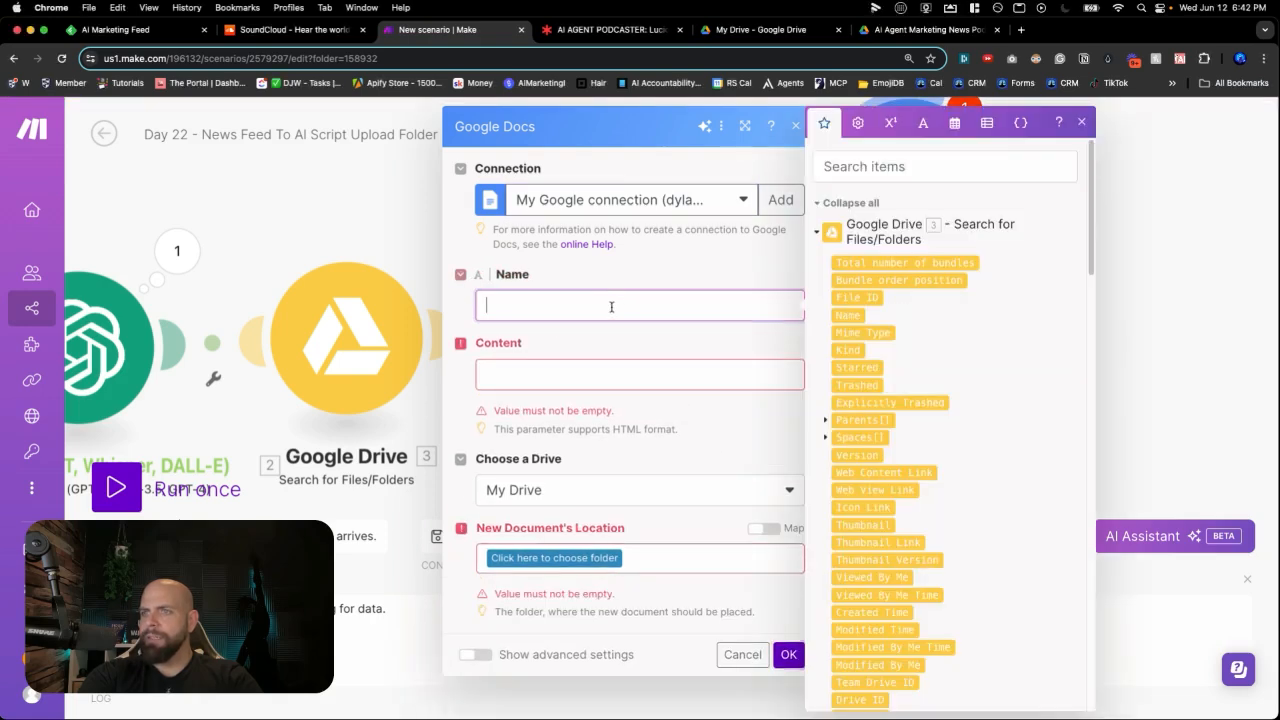
# Fill the new document's name with the placeholder fkd and its content with d.
pyautogui.click(615, 308)
pyautogui.write('fkd')
pyautogui.click(598, 373)
pyautogui.write('d')
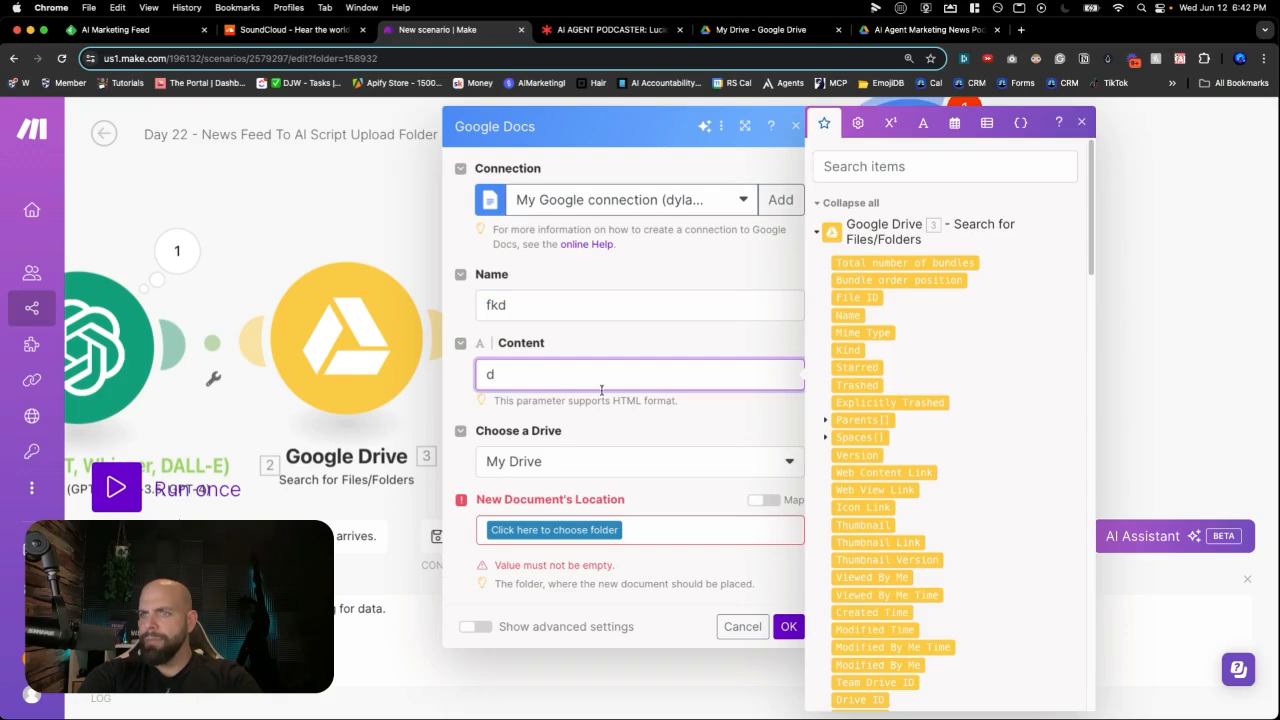
# Set the new document's location to AI Agent Challenge / Day 22 - AI Agent Podcaster / AI Agent Marketing News Podcaster / Scripts and save the module.
pyautogui.click(656, 535)
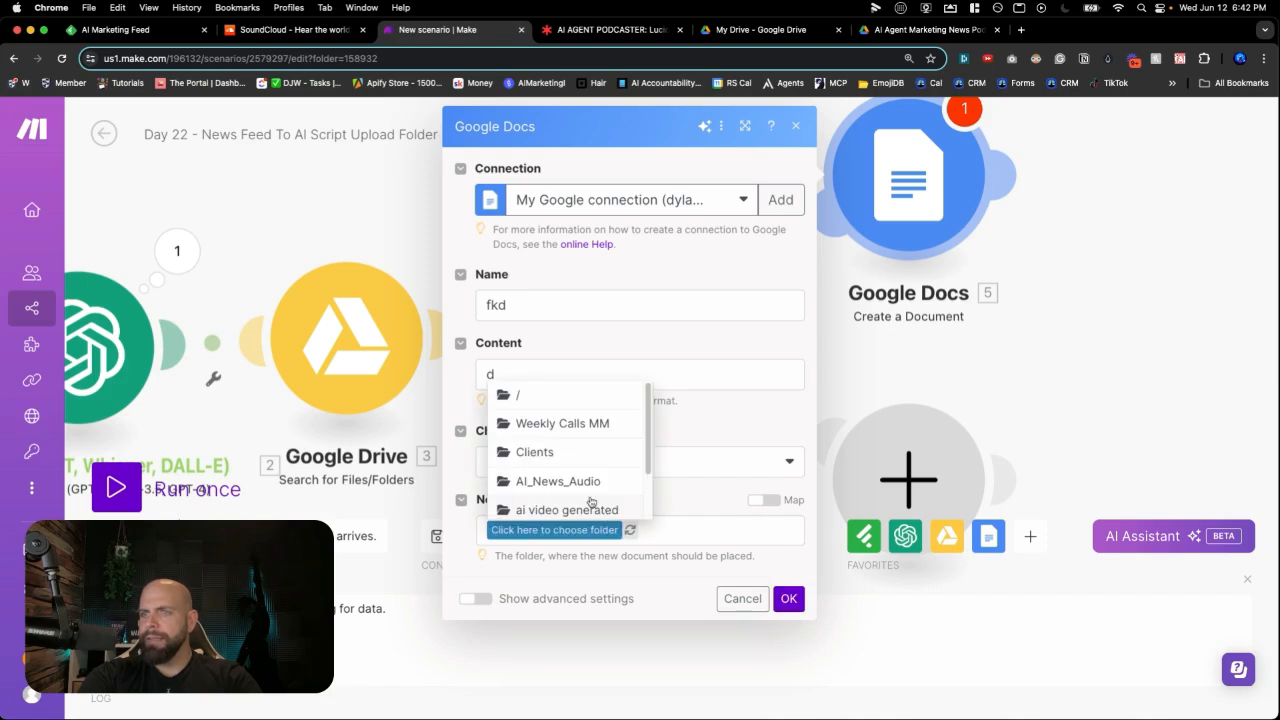
pyautogui.scroll(-1, 565, 454)
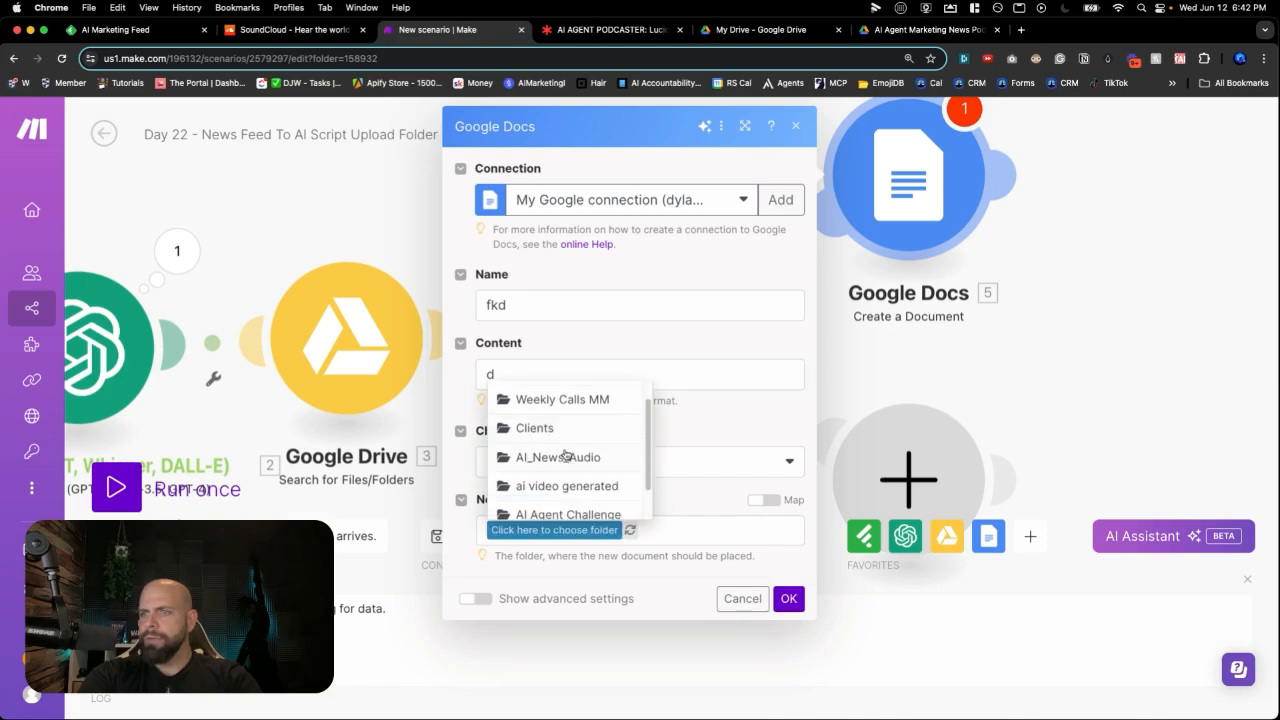
pyautogui.click(556, 510)
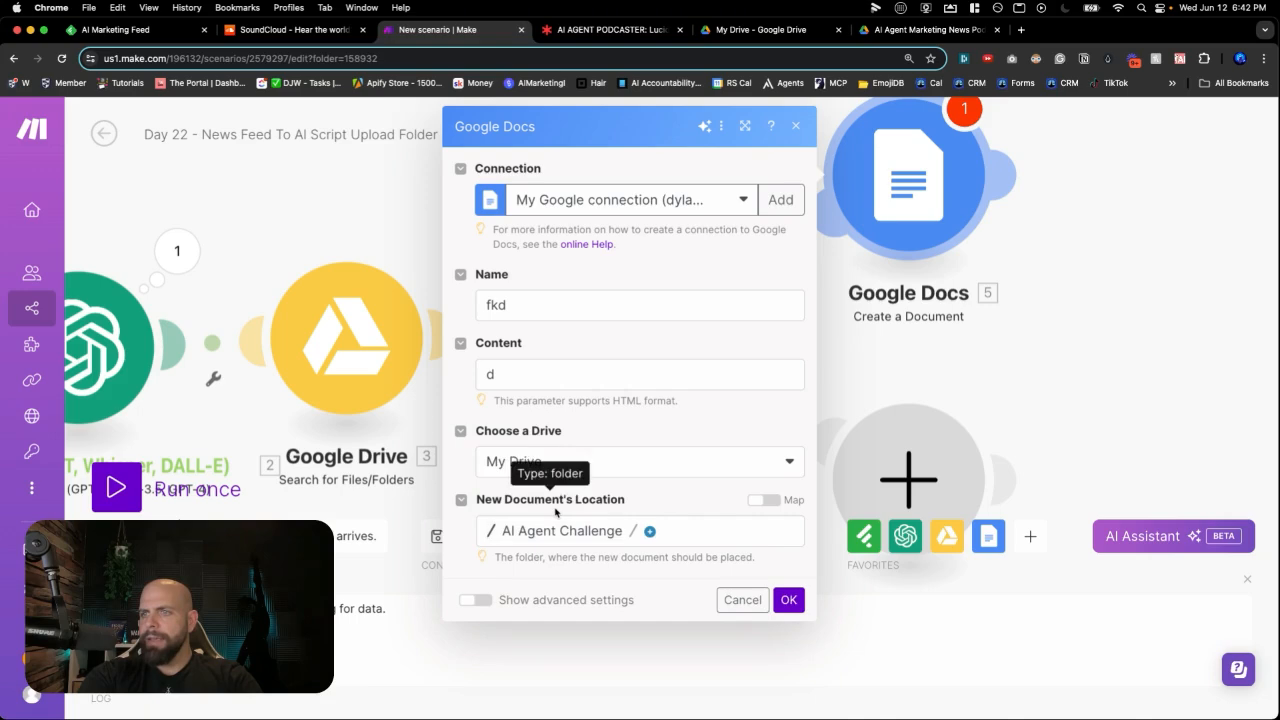
pyautogui.click(646, 532)
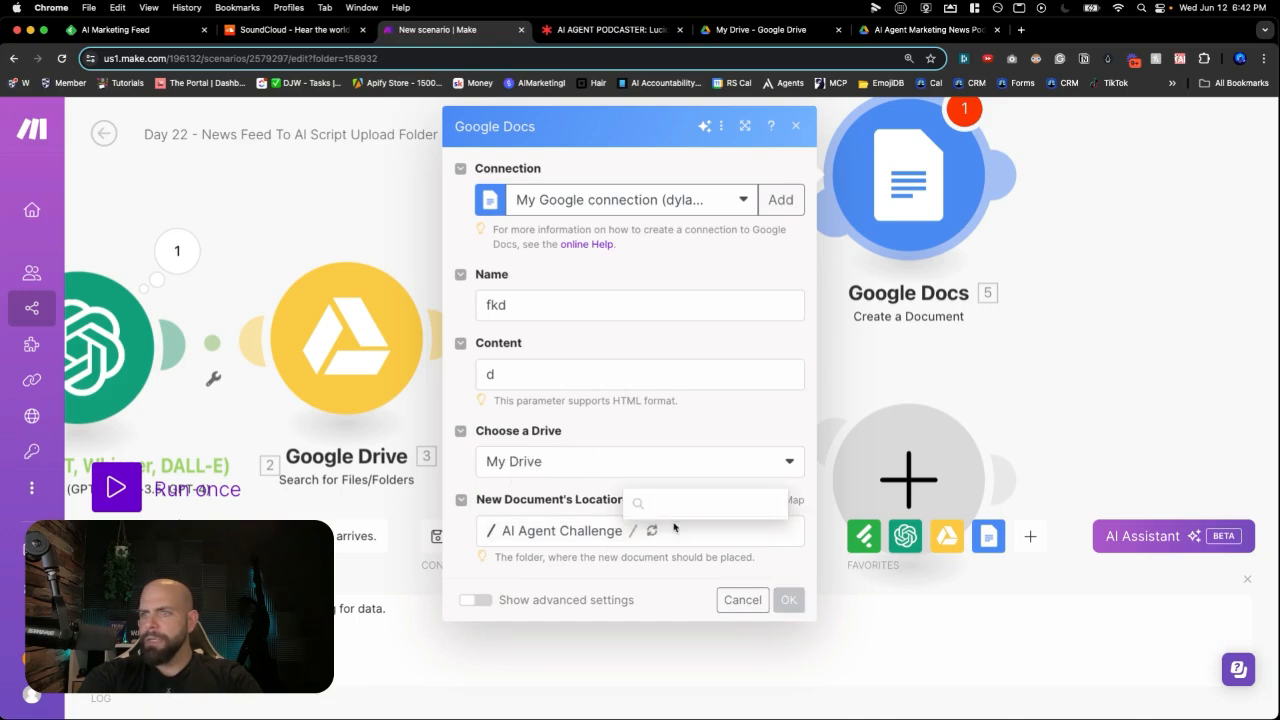
pyautogui.click(665, 418)
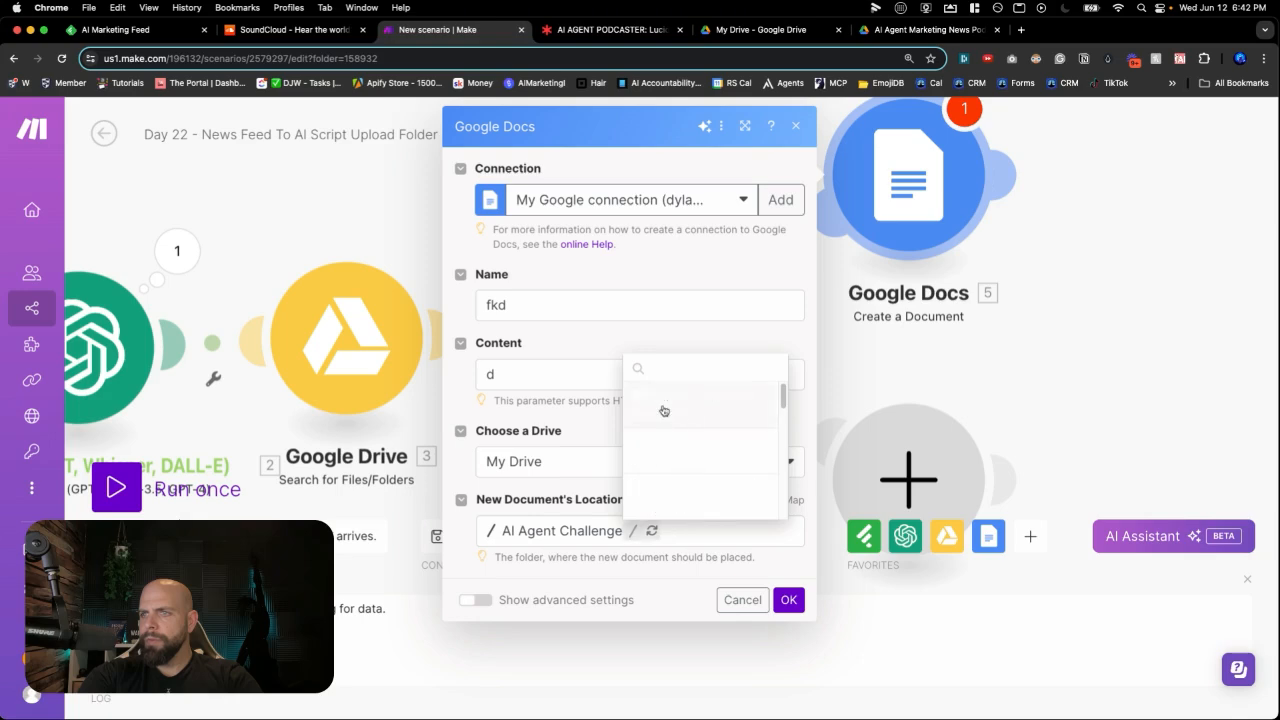
pyautogui.click(714, 550)
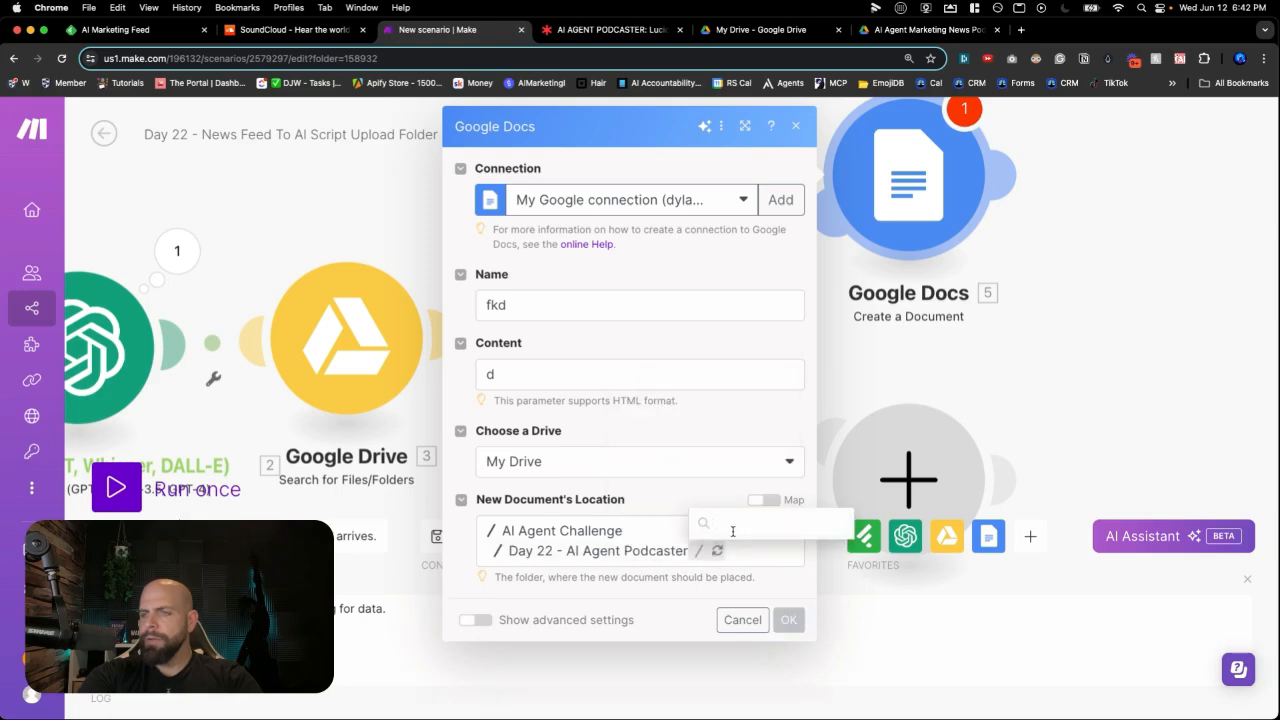
pyautogui.click(732, 524)
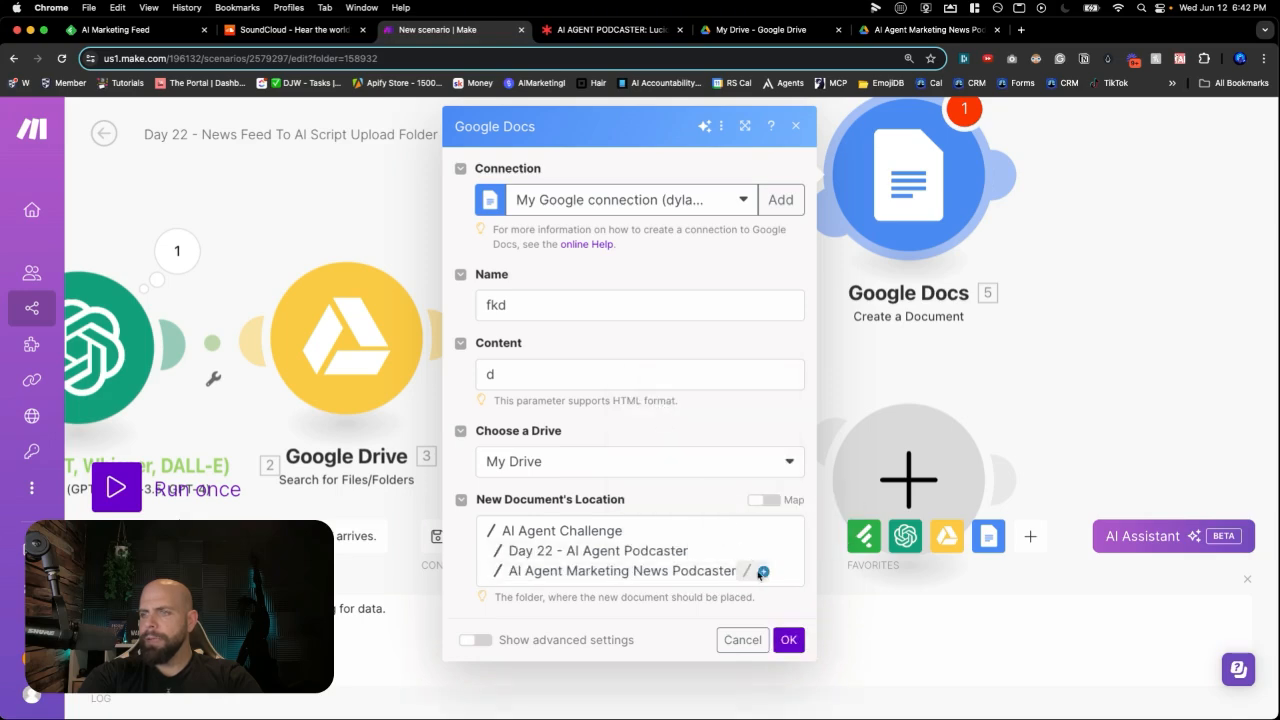
pyautogui.click(760, 573)
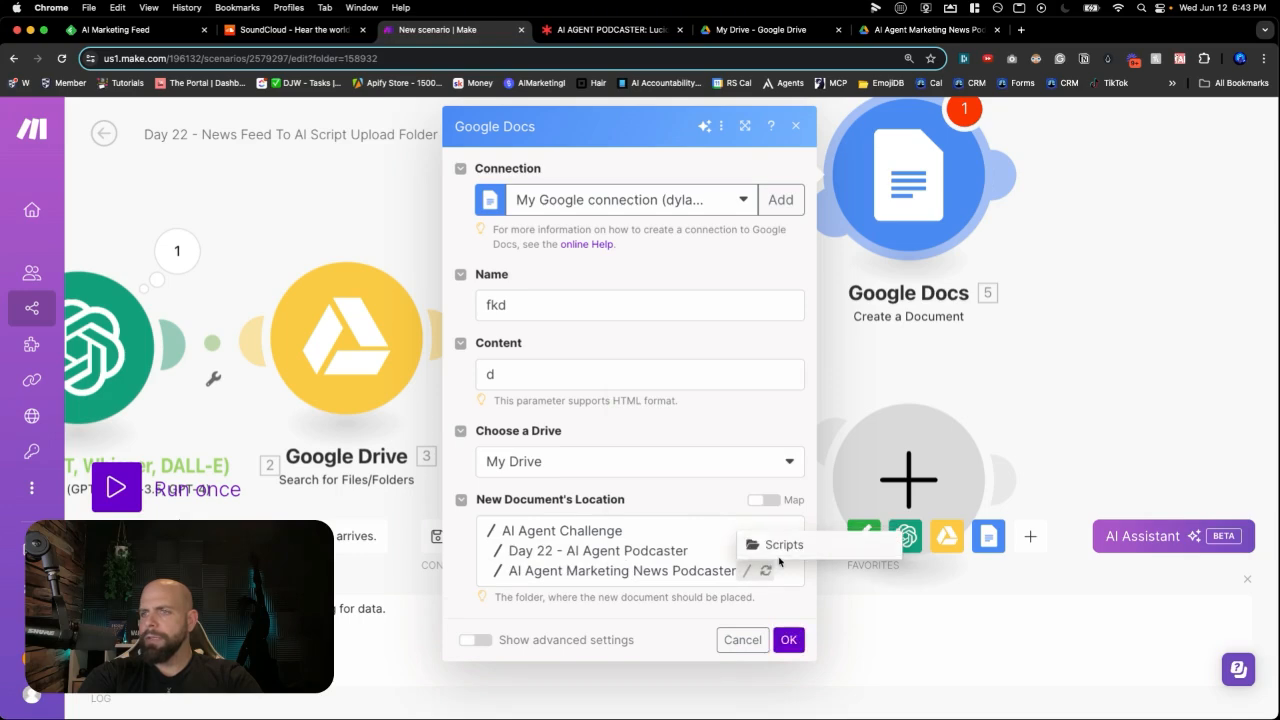
pyautogui.click(779, 549)
pyautogui.click(786, 660)
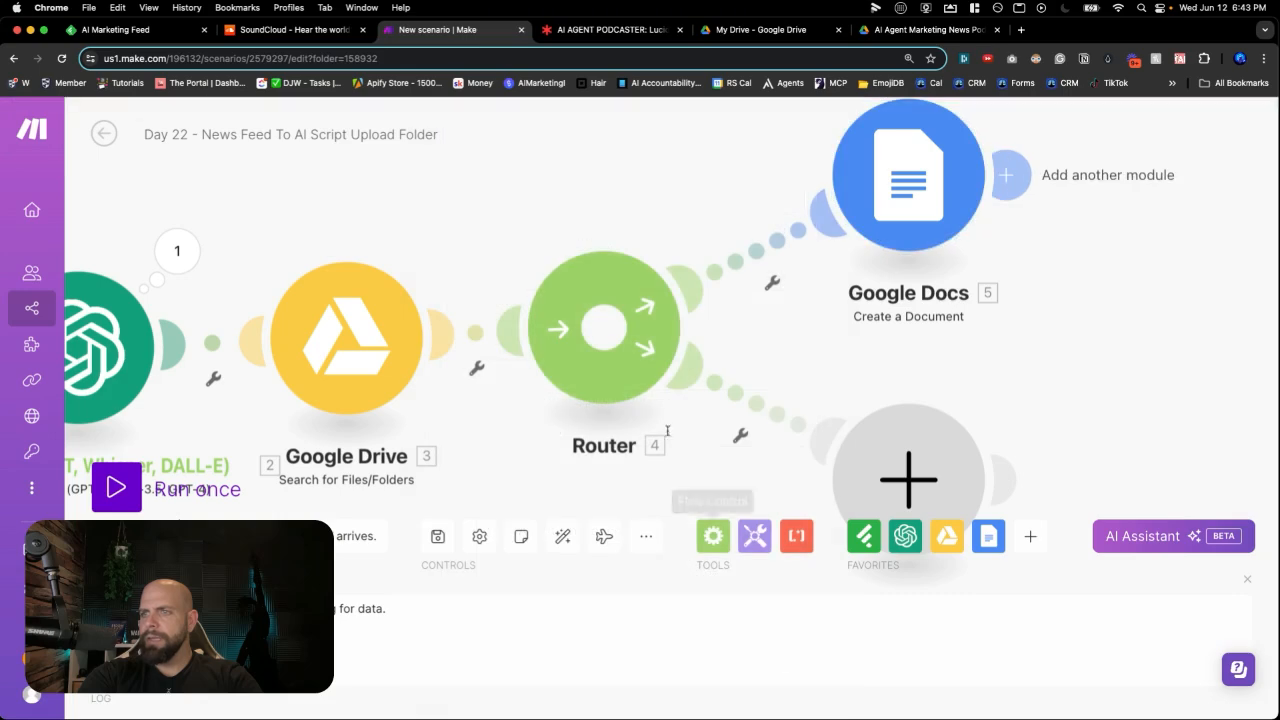
# Copy the whole formatDate query from the Google Drive search module and close its settings.
pyautogui.click(330, 320)
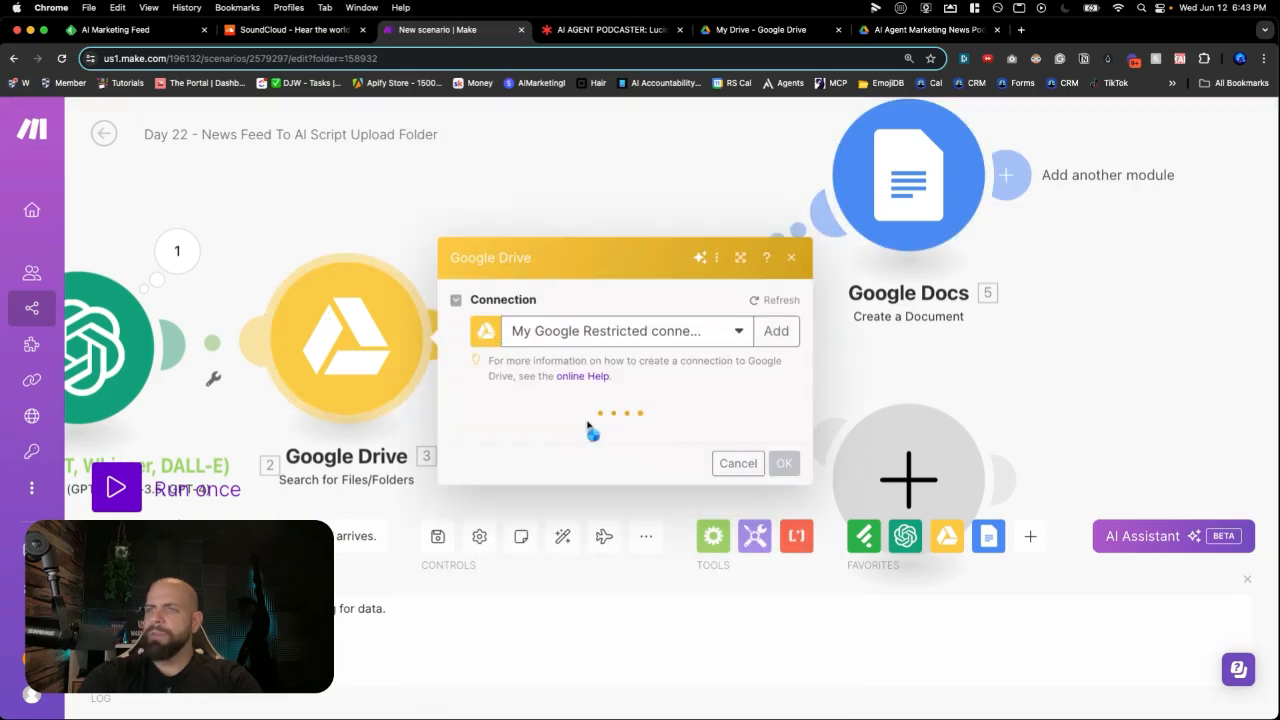
pyautogui.scroll(-3, 612, 504)
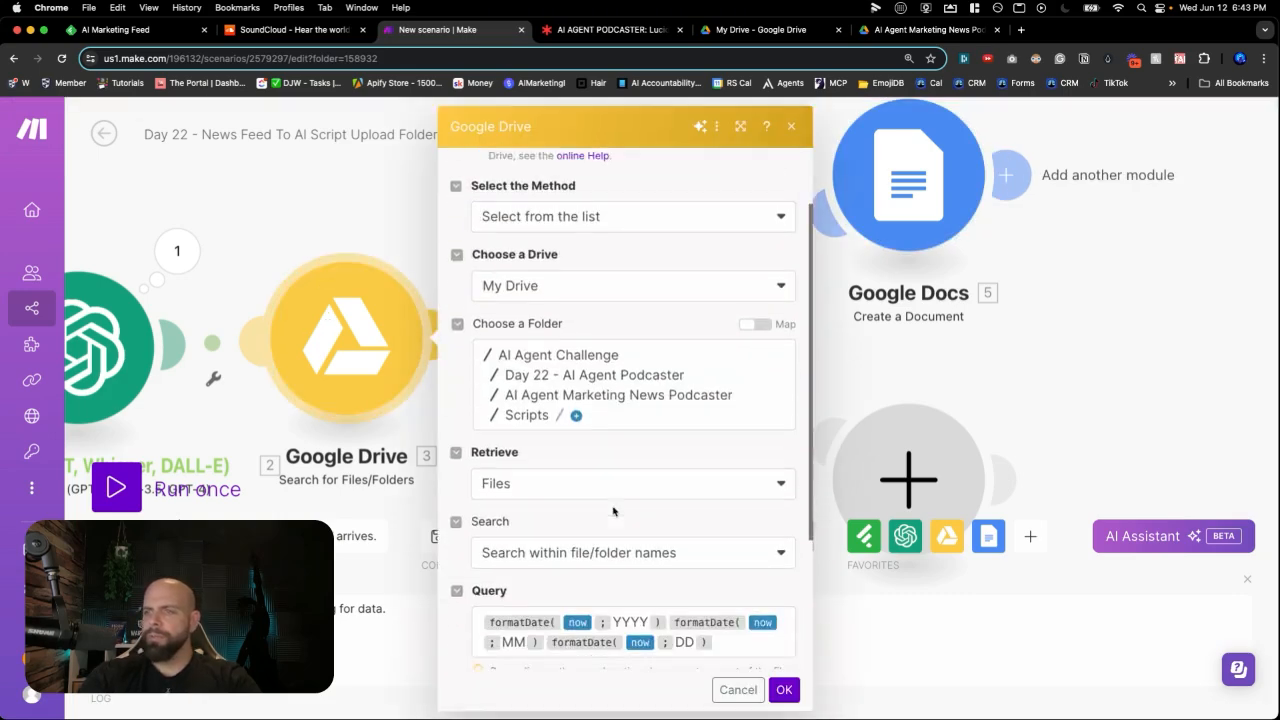
pyautogui.click(715, 567)
pyautogui.hotkey('shift', 'Up')
pyautogui.press('super+c')
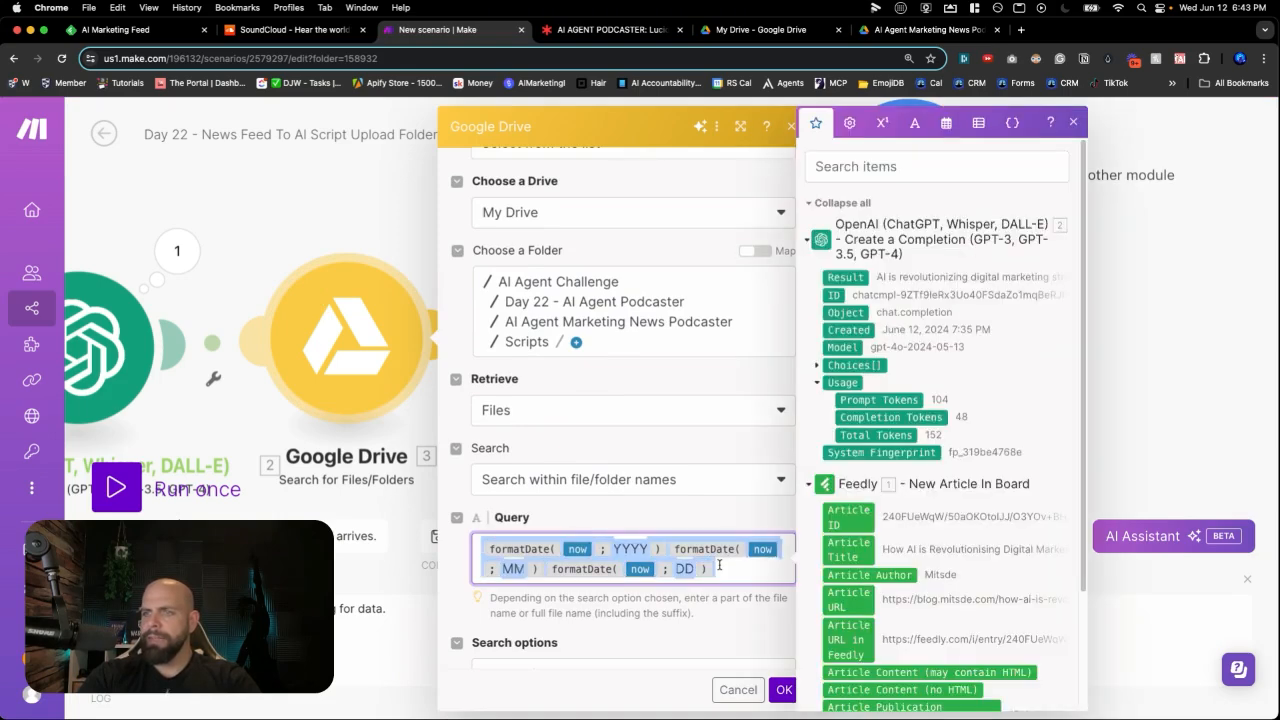
pyautogui.click(784, 690)
# Replace the Google Docs document name with the copied formatDate expressions for now in YYYY, MM and DD format.
pyautogui.click(885, 181)
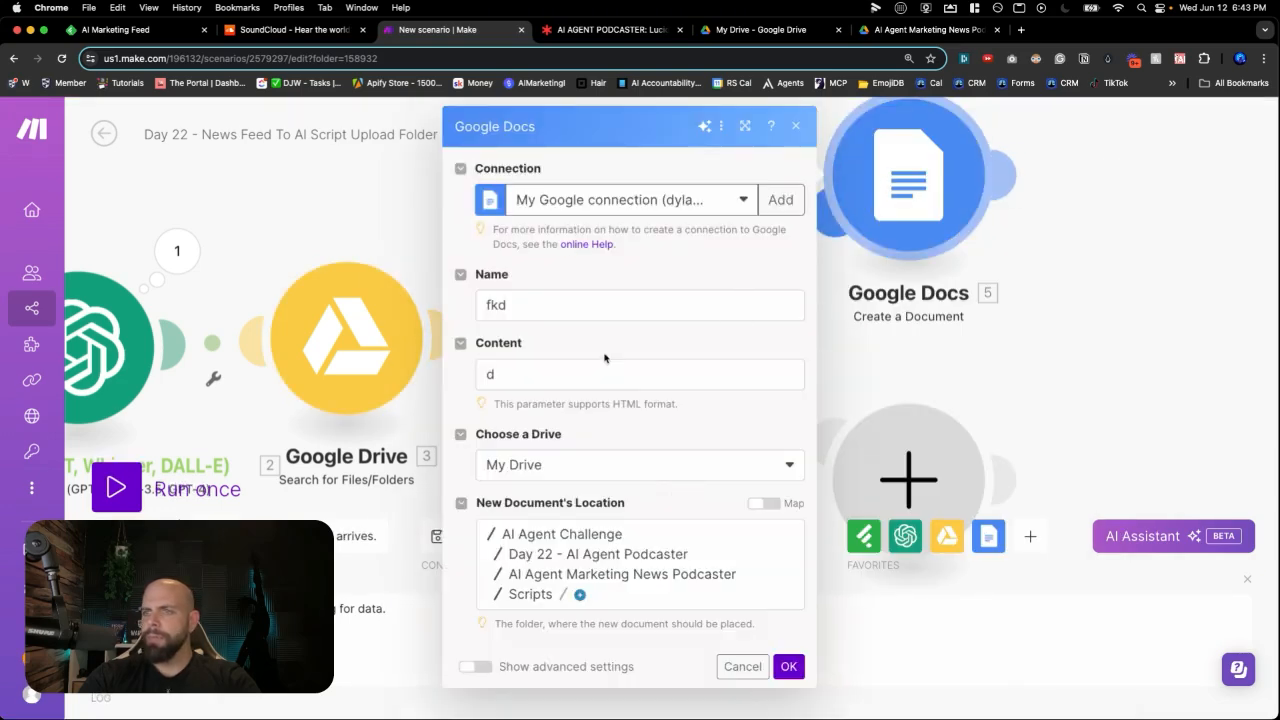
pyautogui.click(588, 310)
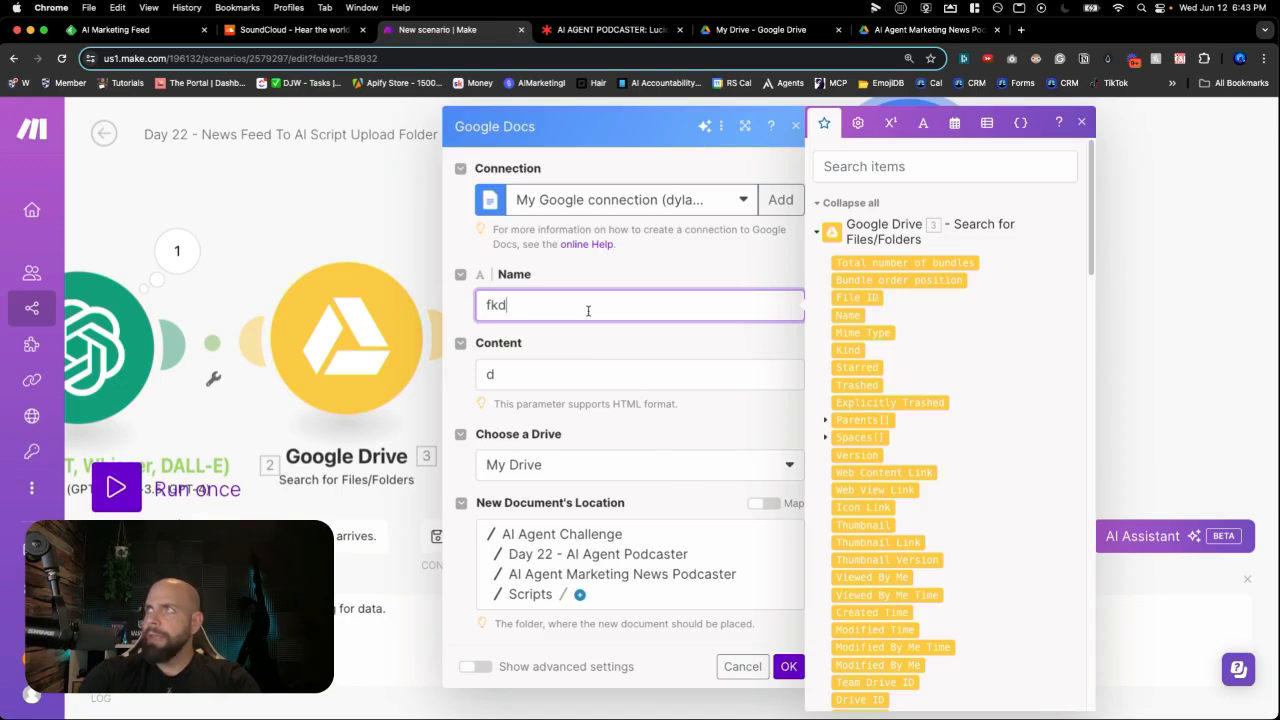
pyautogui.press('BackSpace')
pyautogui.press('BackSpace')
pyautogui.press('BackSpace')
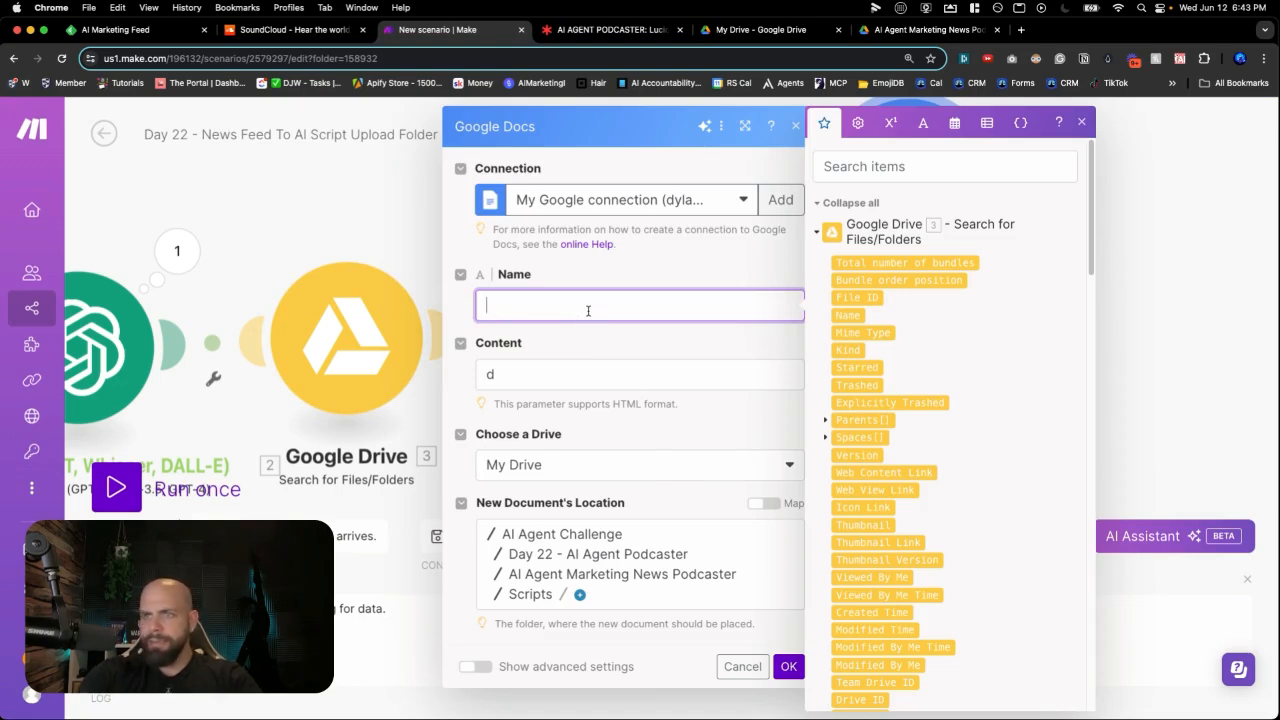
pyautogui.write('formatDate(now; YYYY)formatDate(now; MM)formatDate(now; DD)')
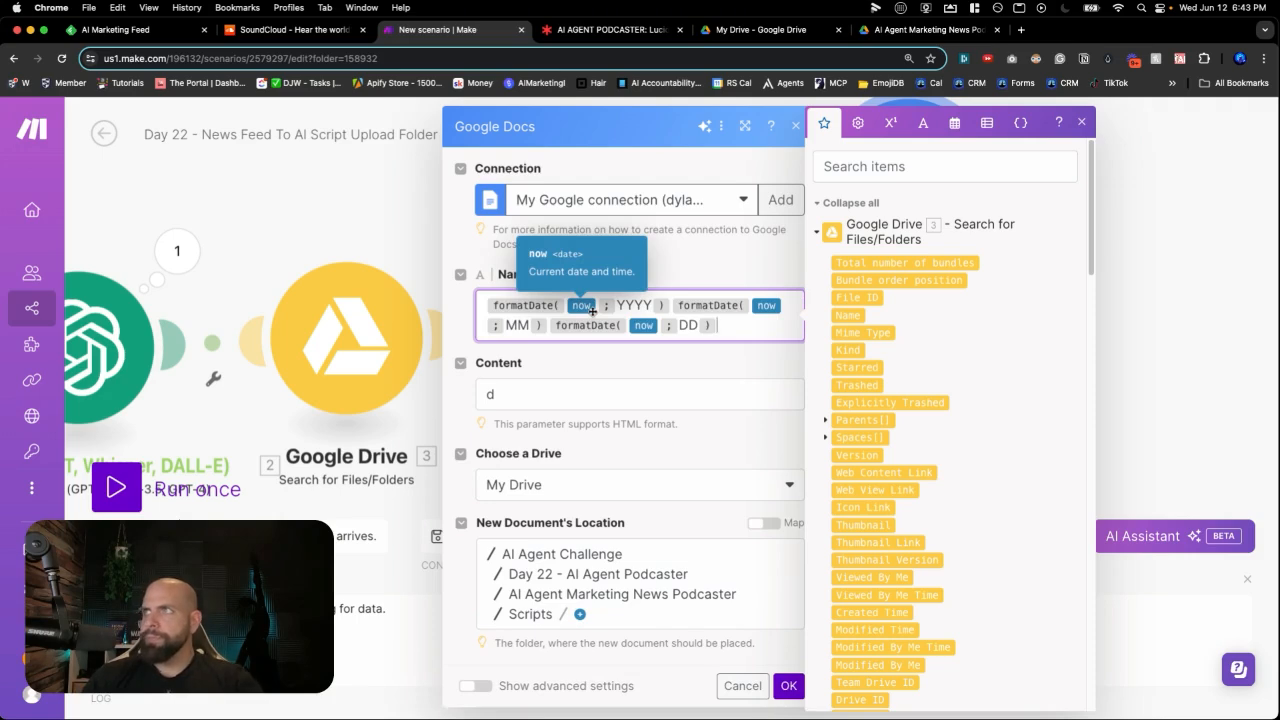
# Replace the document content with "This is the AI Marketing News for today -" followed by the copied formatDate expressions and "...".
pyautogui.click(550, 391)
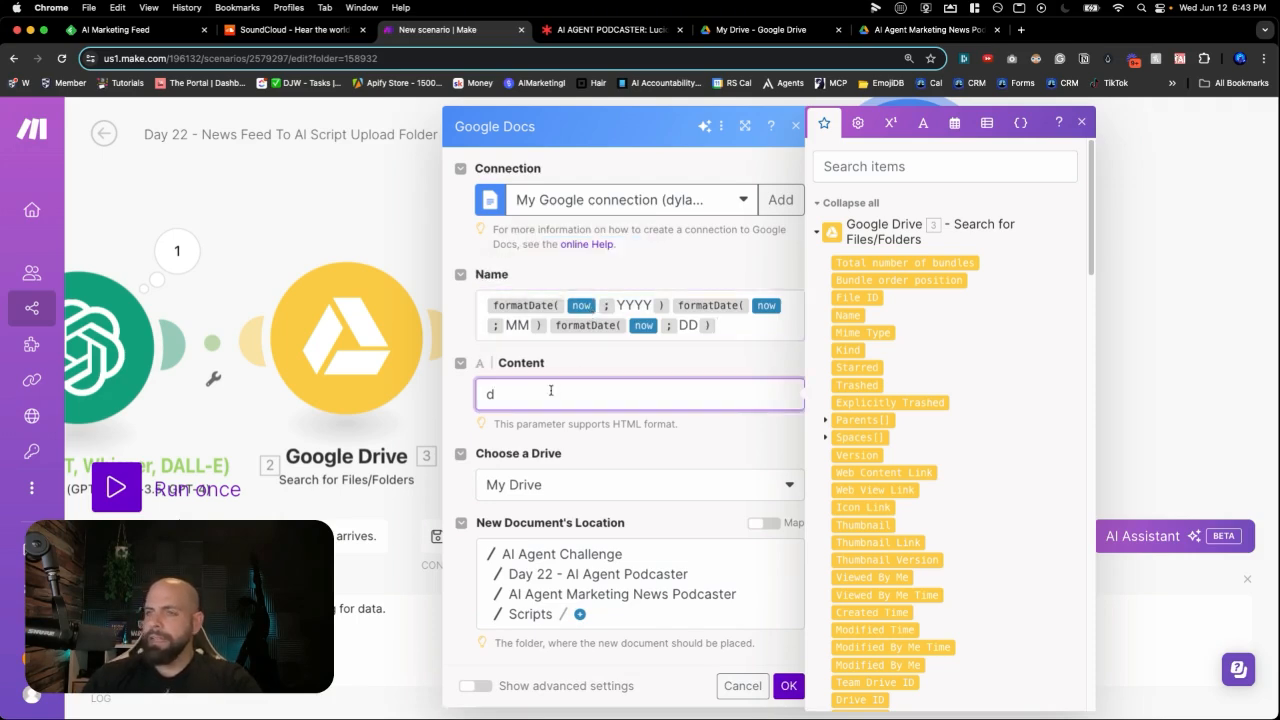
pyautogui.press('BackSpace')
pyautogui.write('This ')
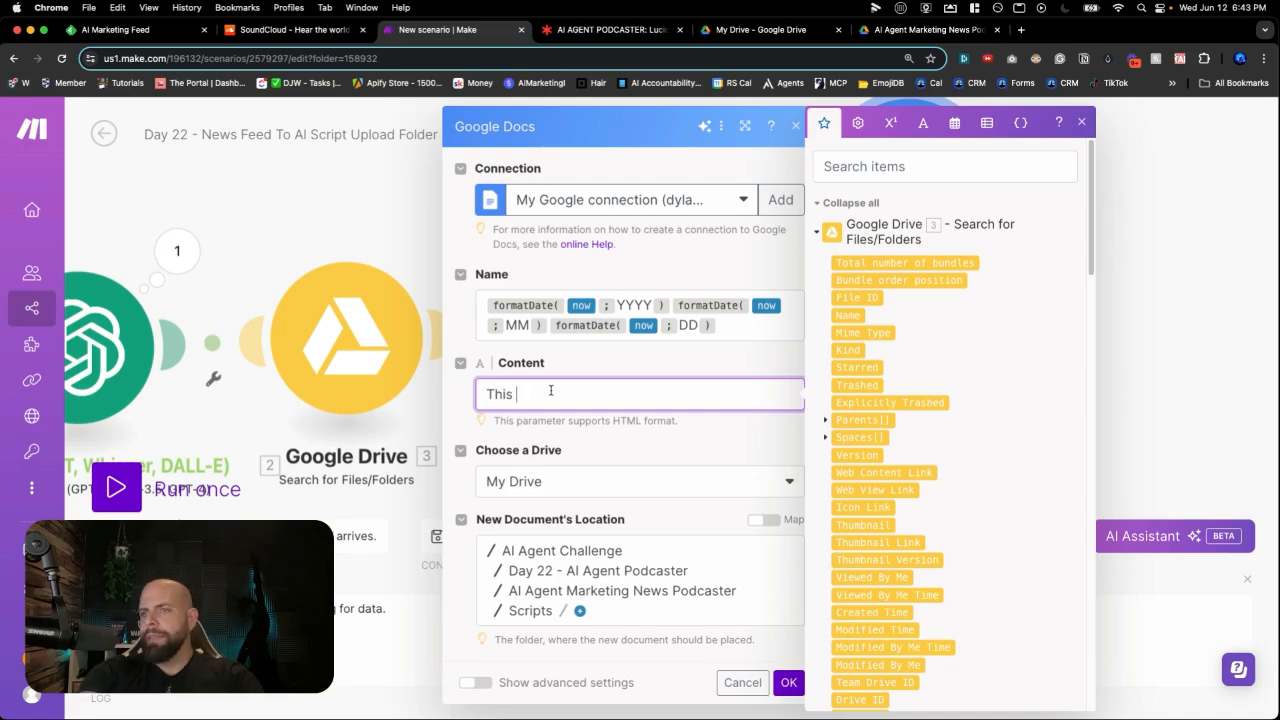
pyautogui.write('is the AI Marketing Ne')
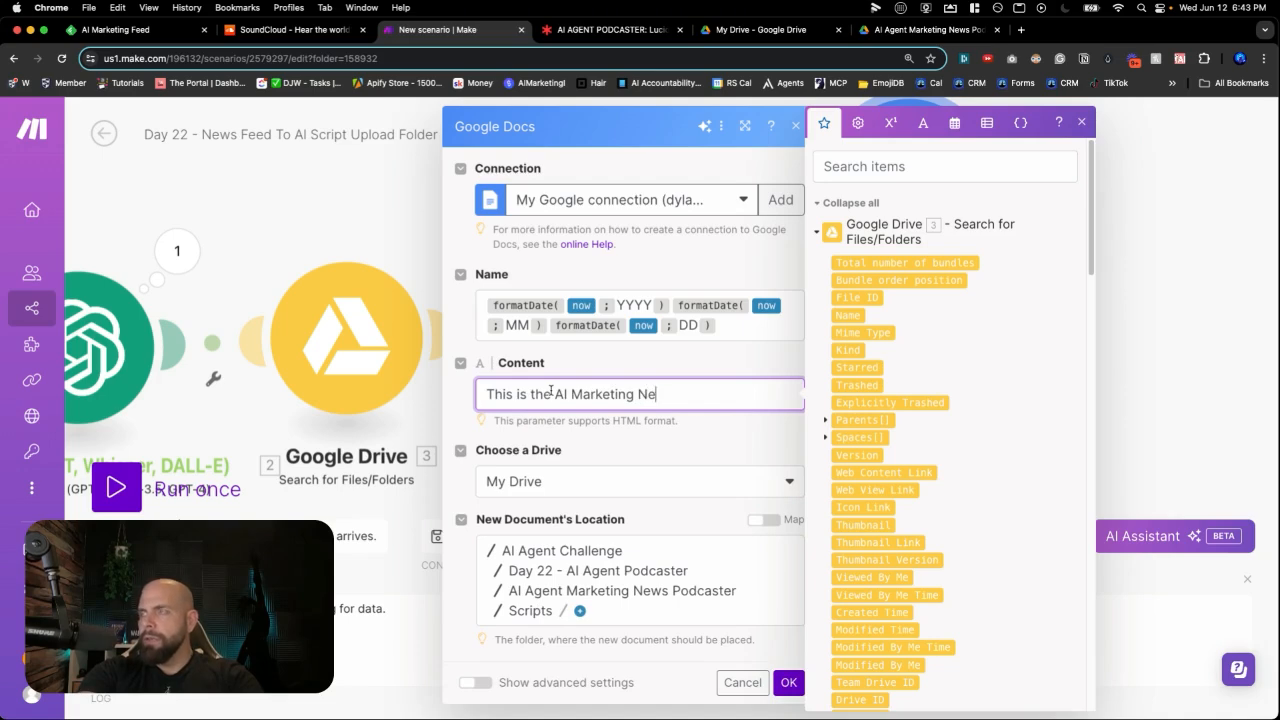
pyautogui.write('ws for')
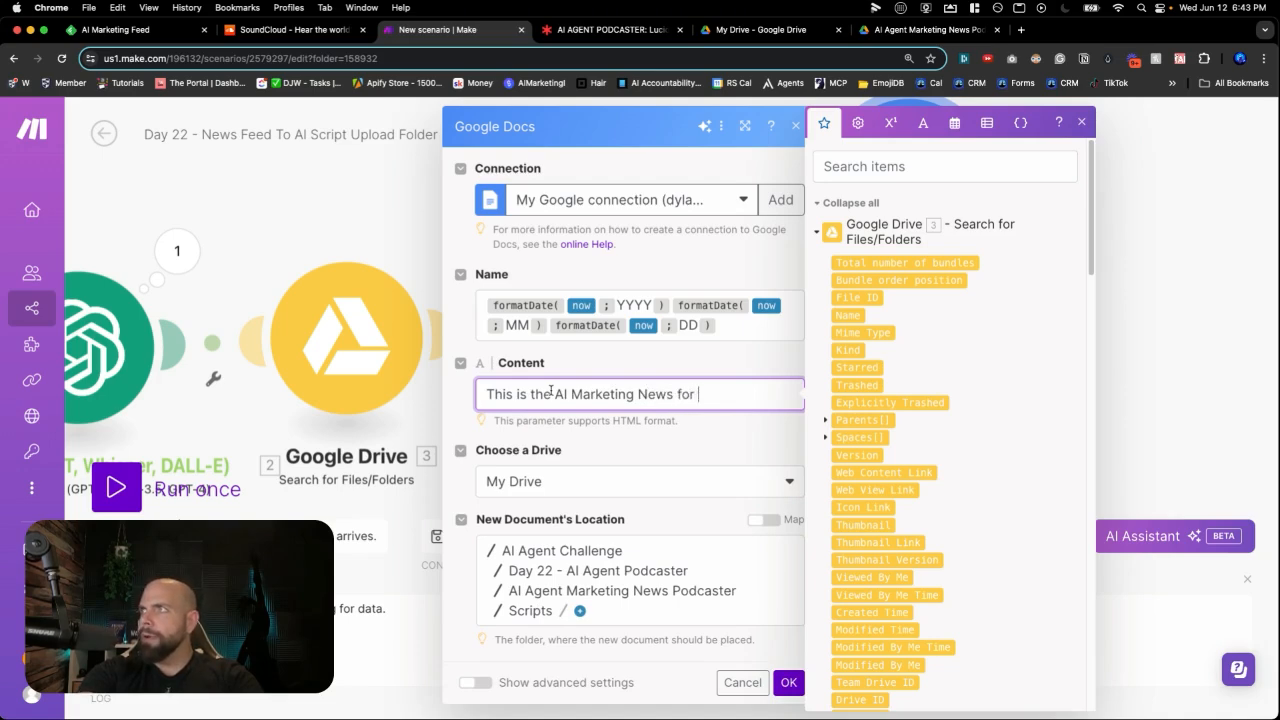
pyautogui.write(' today -')
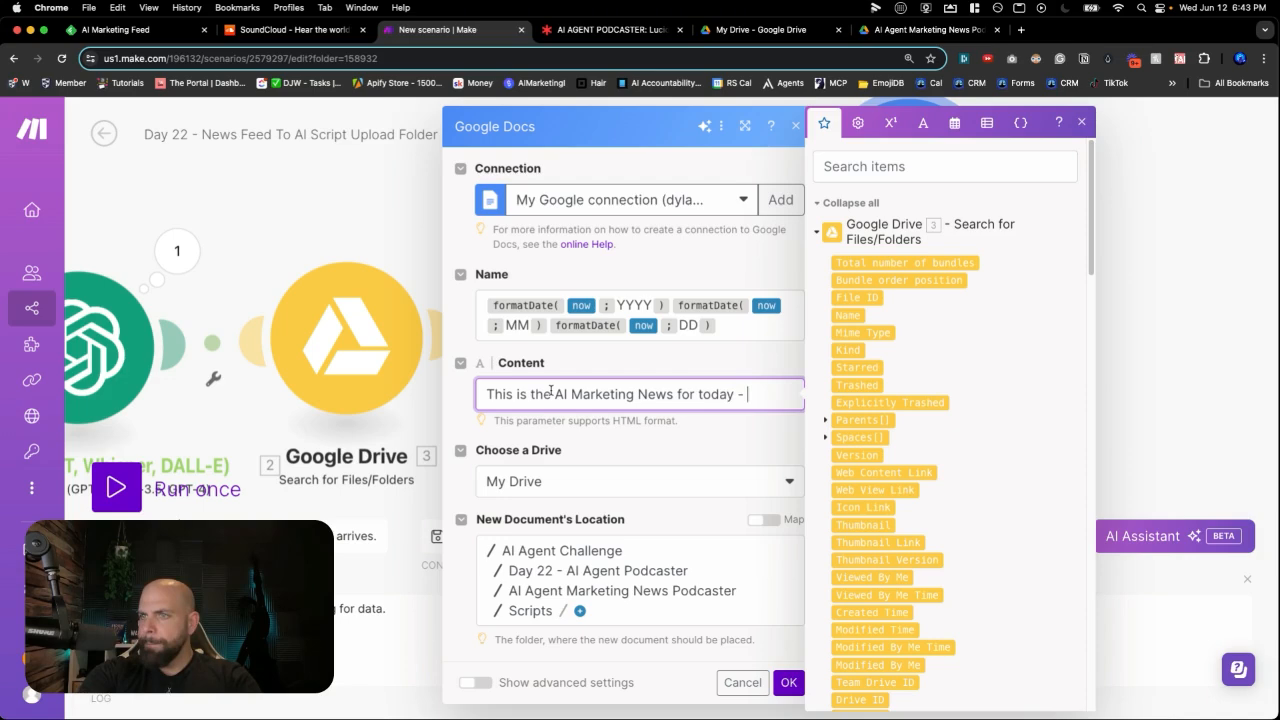
pyautogui.press('super+v')
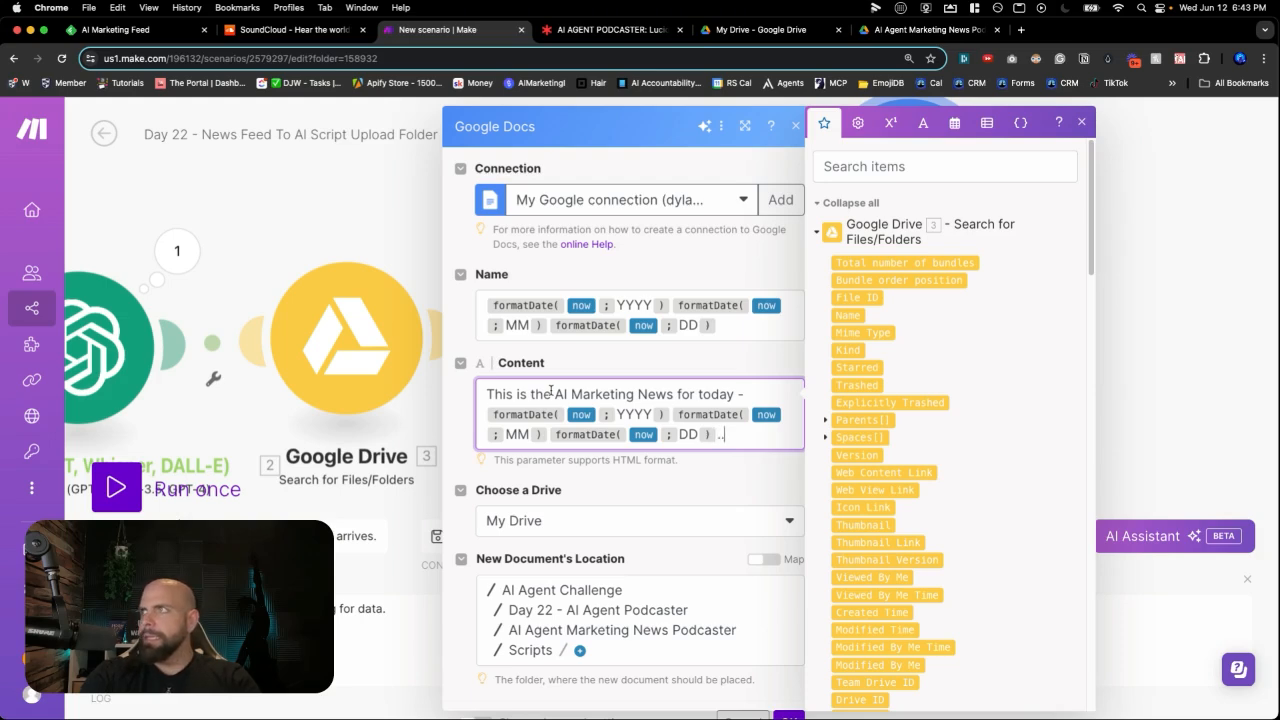
# Add a separator line with a single hyphen below the content's intro, with blank lines around it.
pyautogui.press('Return')
pyautogui.press('Return')
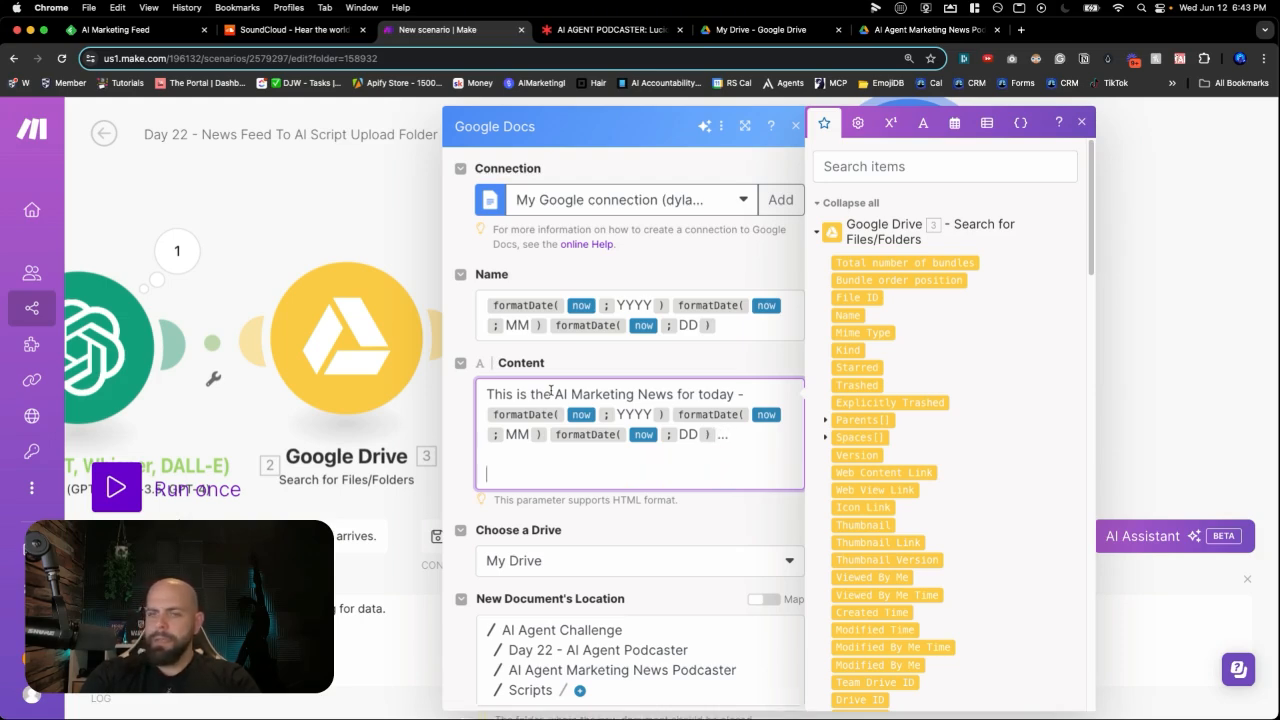
pyautogui.write('-')
pyautogui.press('Return')
pyautogui.press('Return')
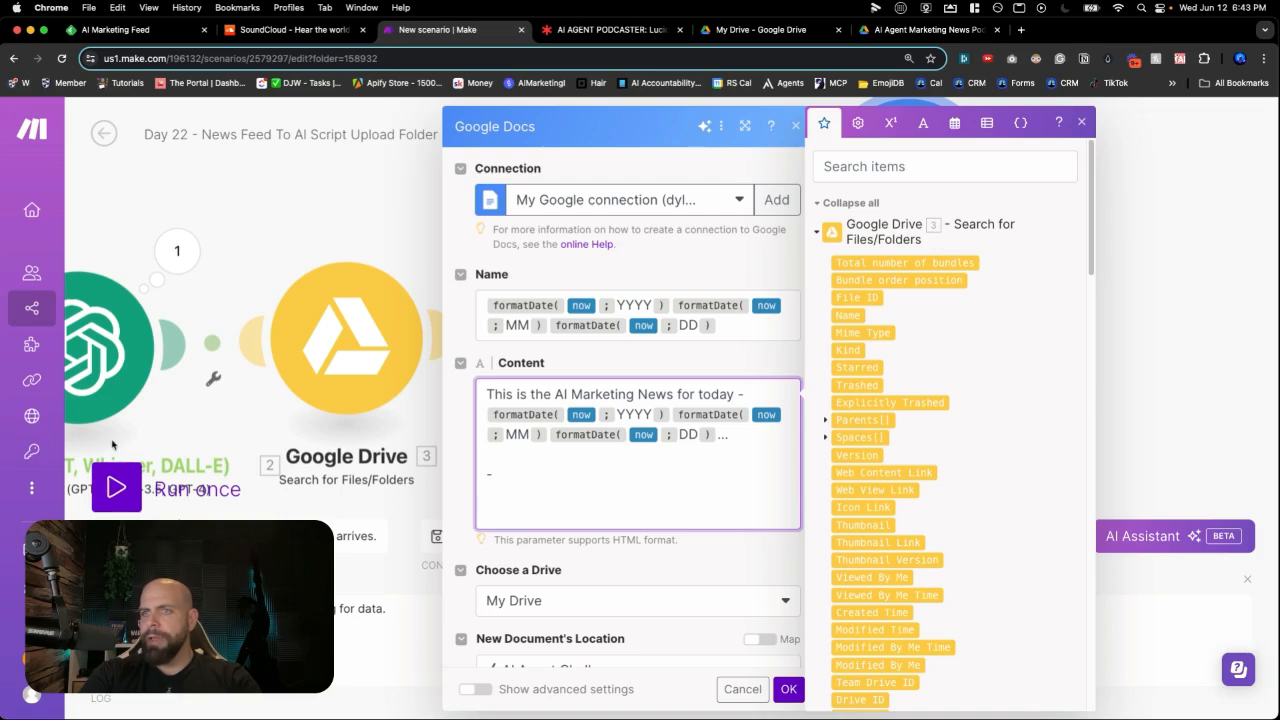
# Insert the OpenAI Choices[] Message Content directly below the hyphen in the document content and save the module.
pyautogui.scroll(-15, 857, 480)
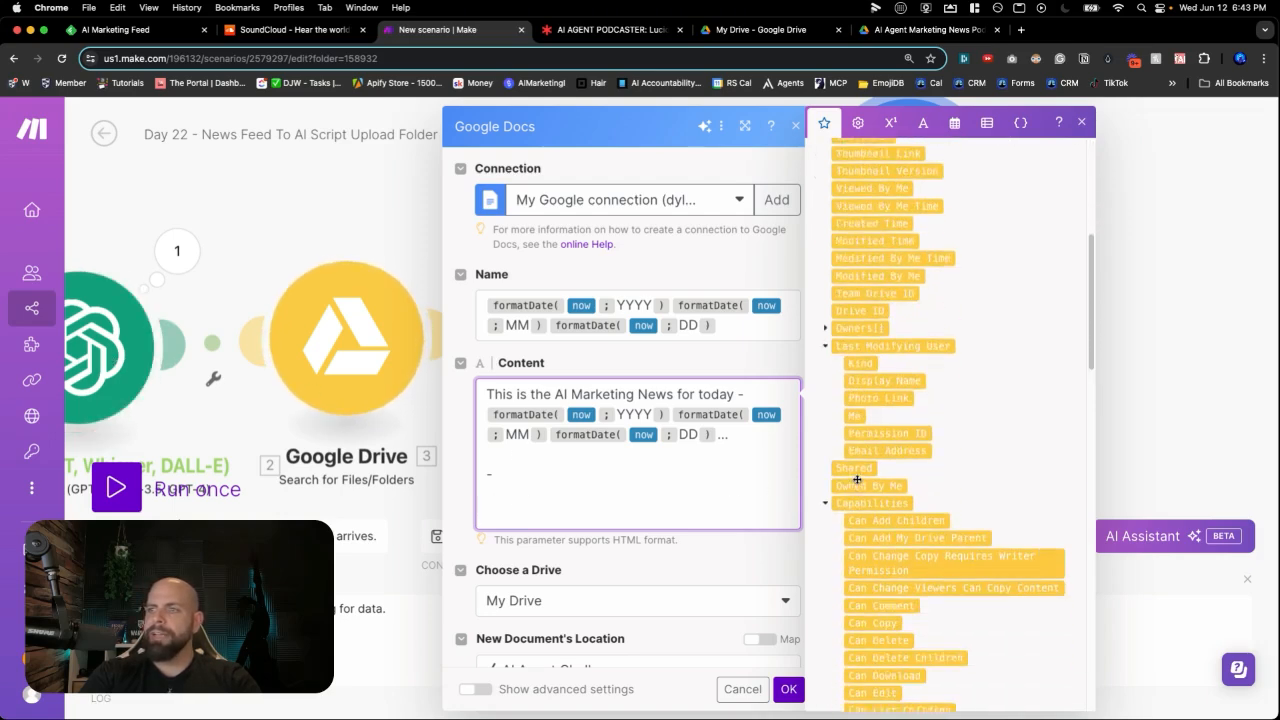
pyautogui.scroll(1, 857, 480)
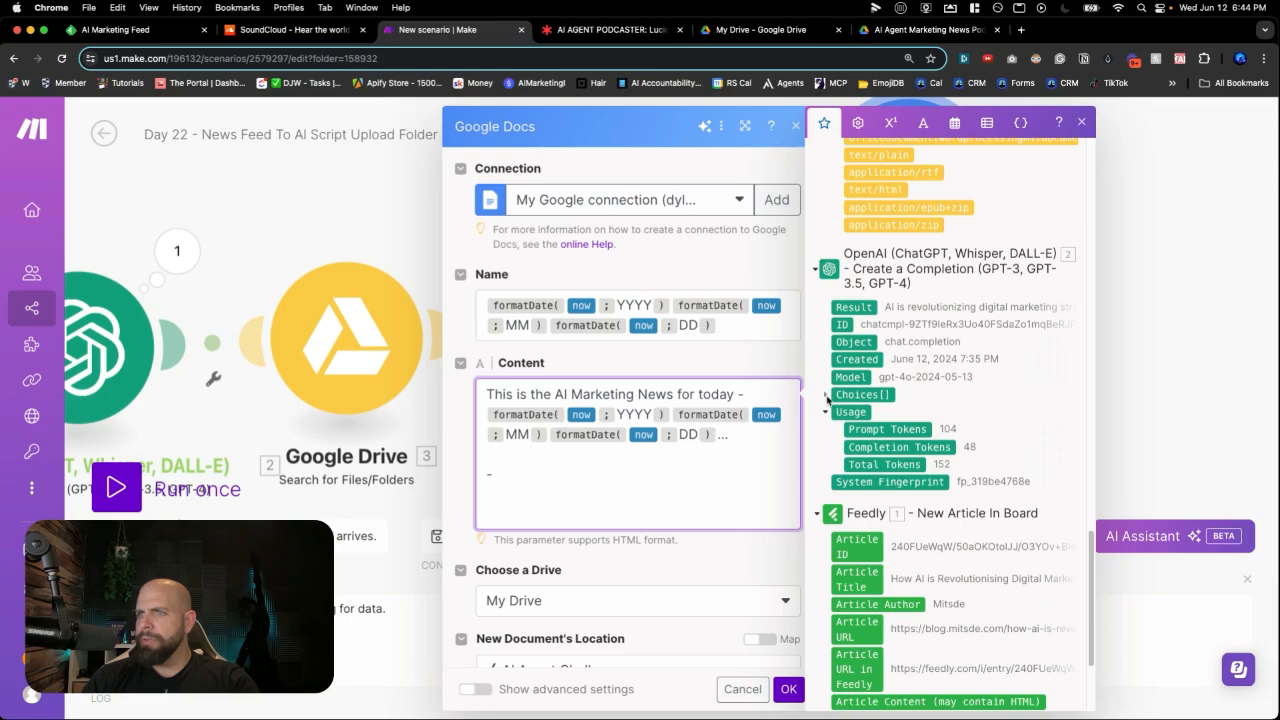
pyautogui.click(826, 394)
pyautogui.click(838, 482)
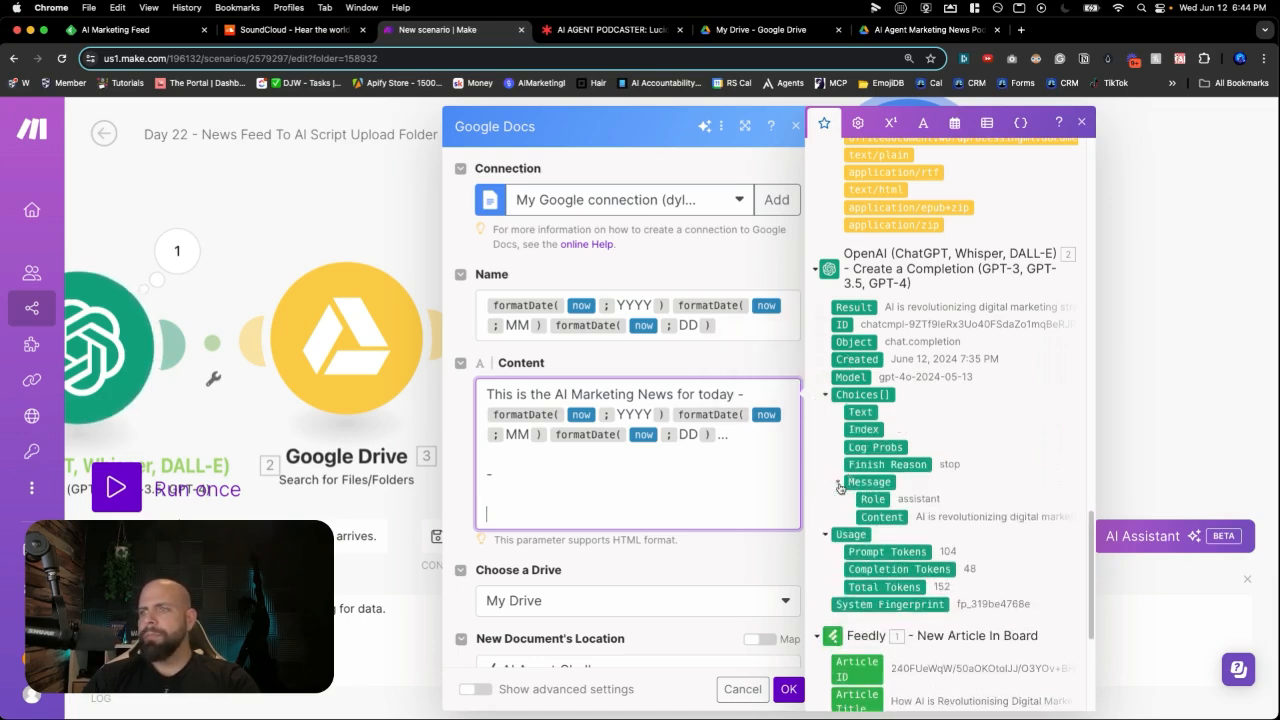
pyautogui.click(868, 517)
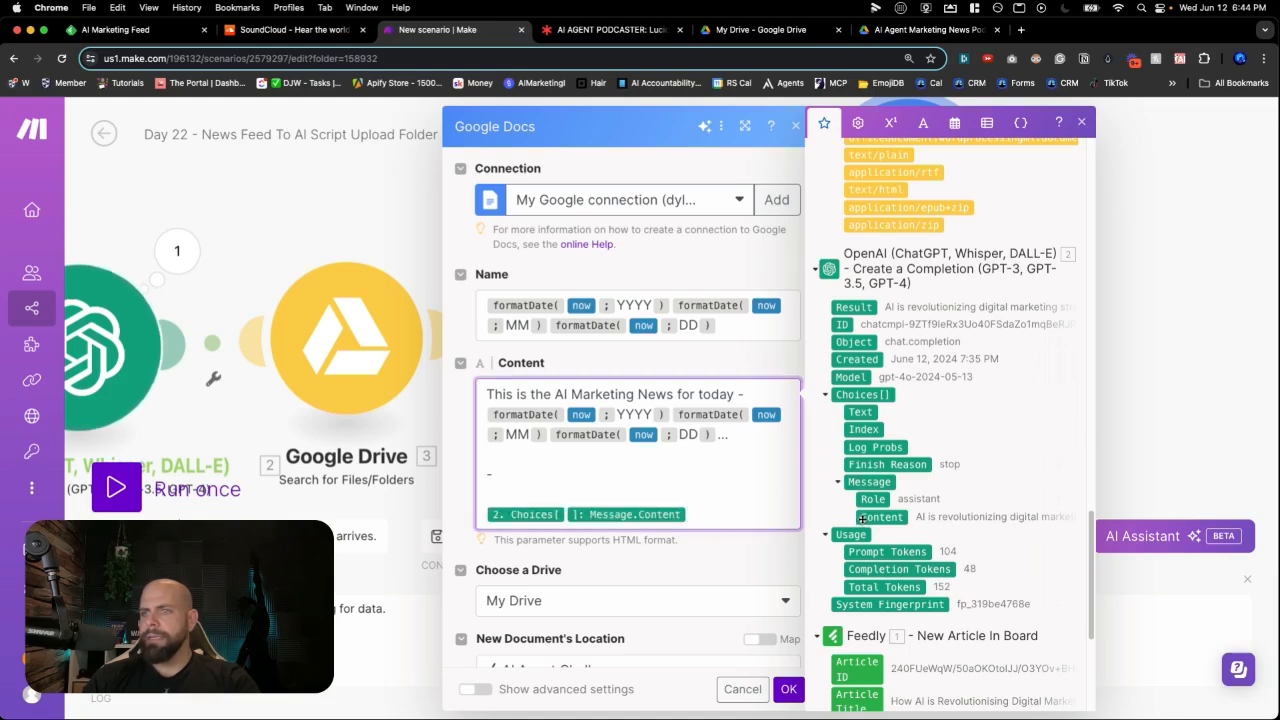
pyautogui.click(622, 503)
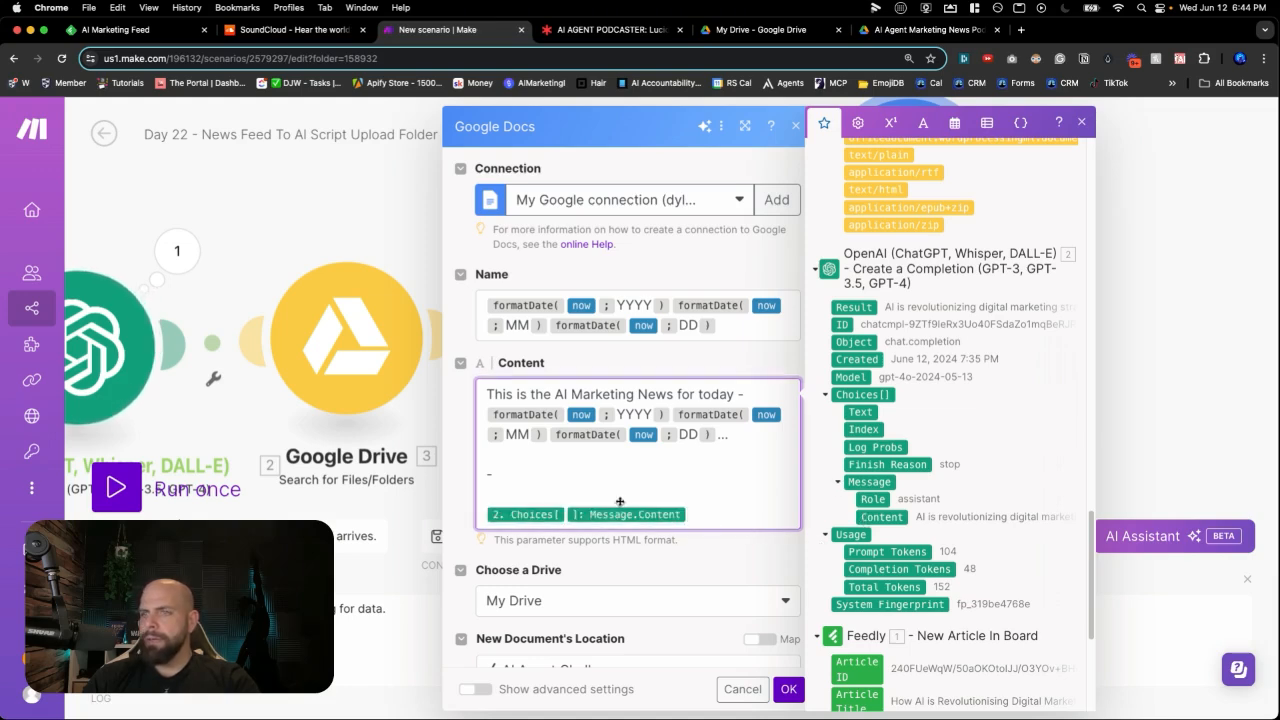
pyautogui.press('BackSpace')
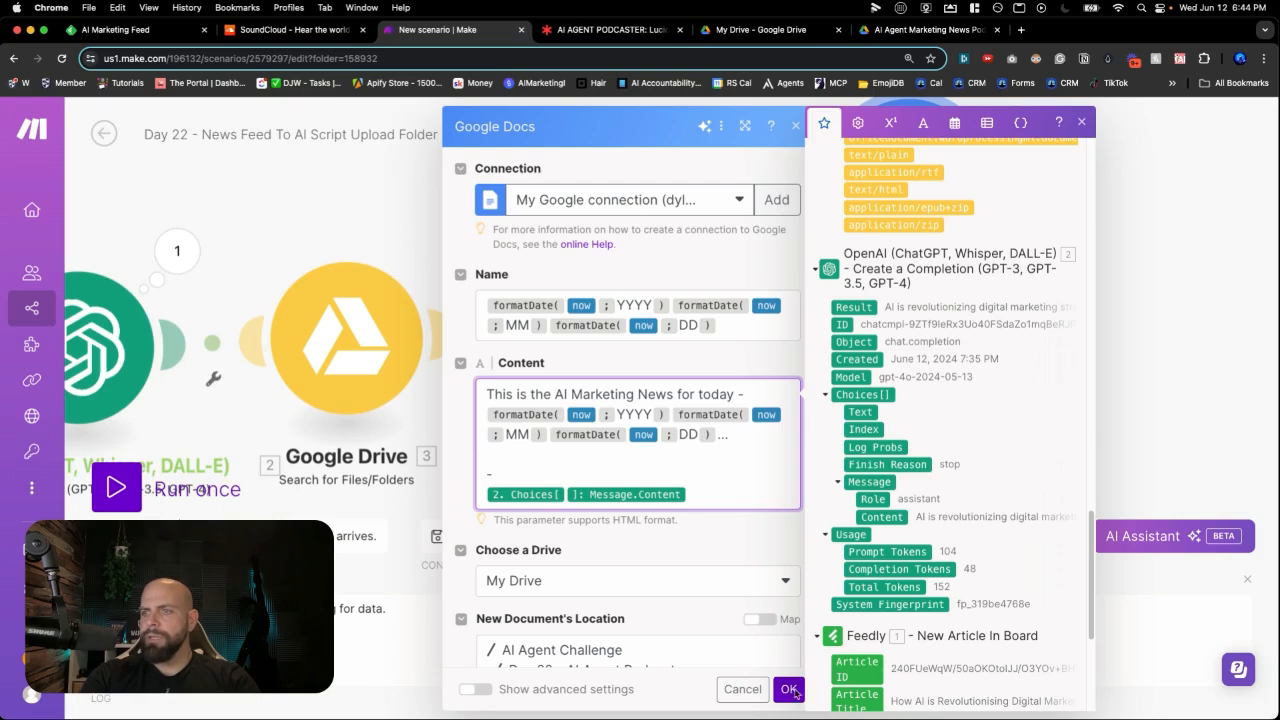
pyautogui.click(789, 690)
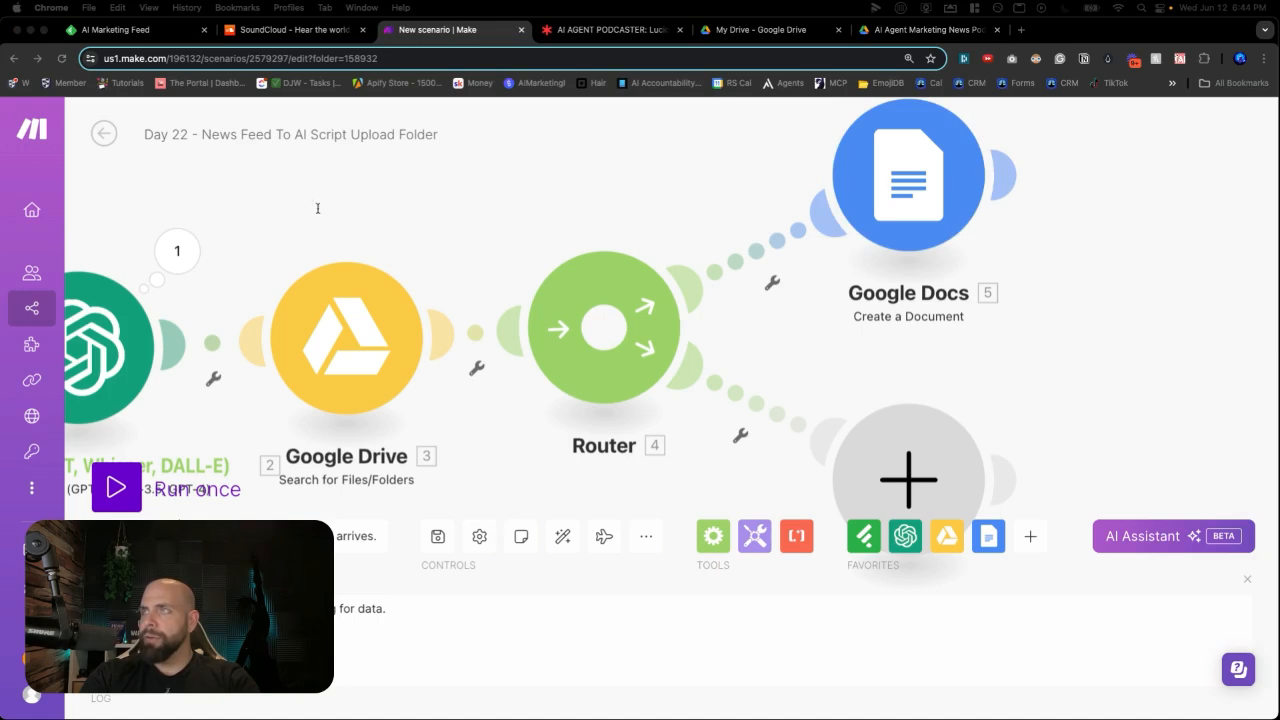
# Set up a filter on the route from the router to Create a Document, labelled "If the doc title exist".
pyautogui.click(765, 278)
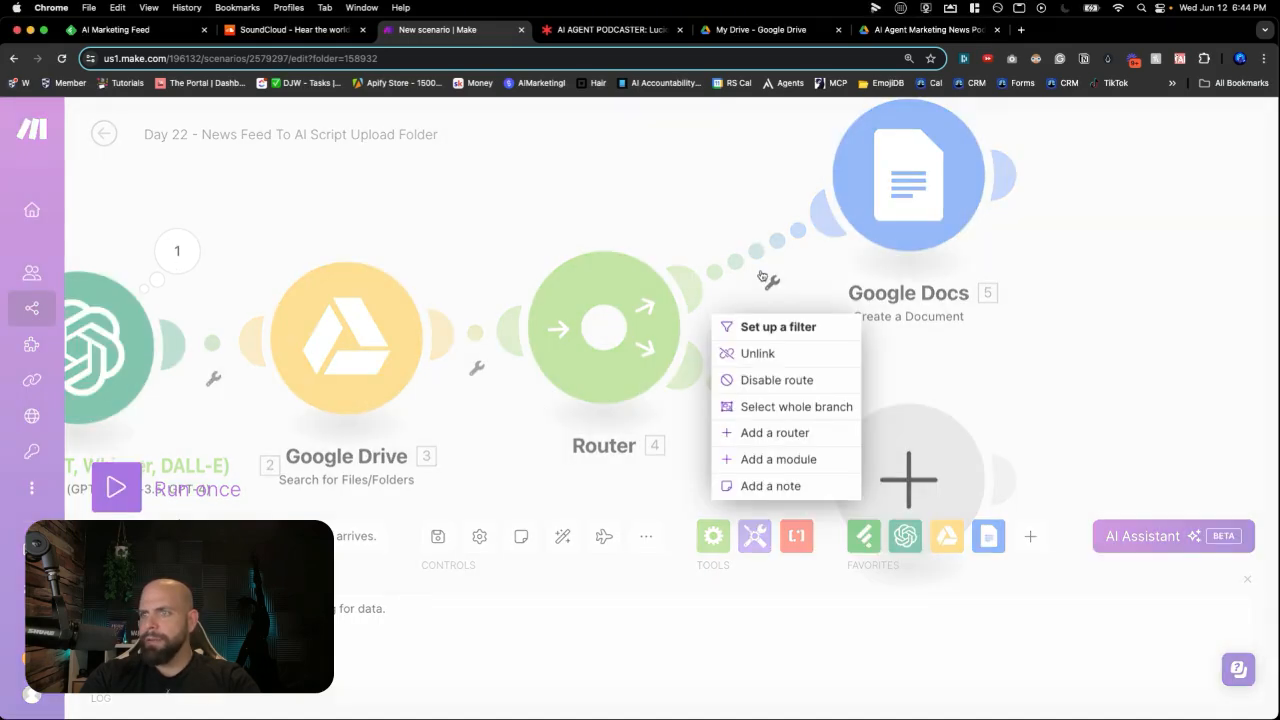
pyautogui.click(755, 328)
pyautogui.click(866, 205)
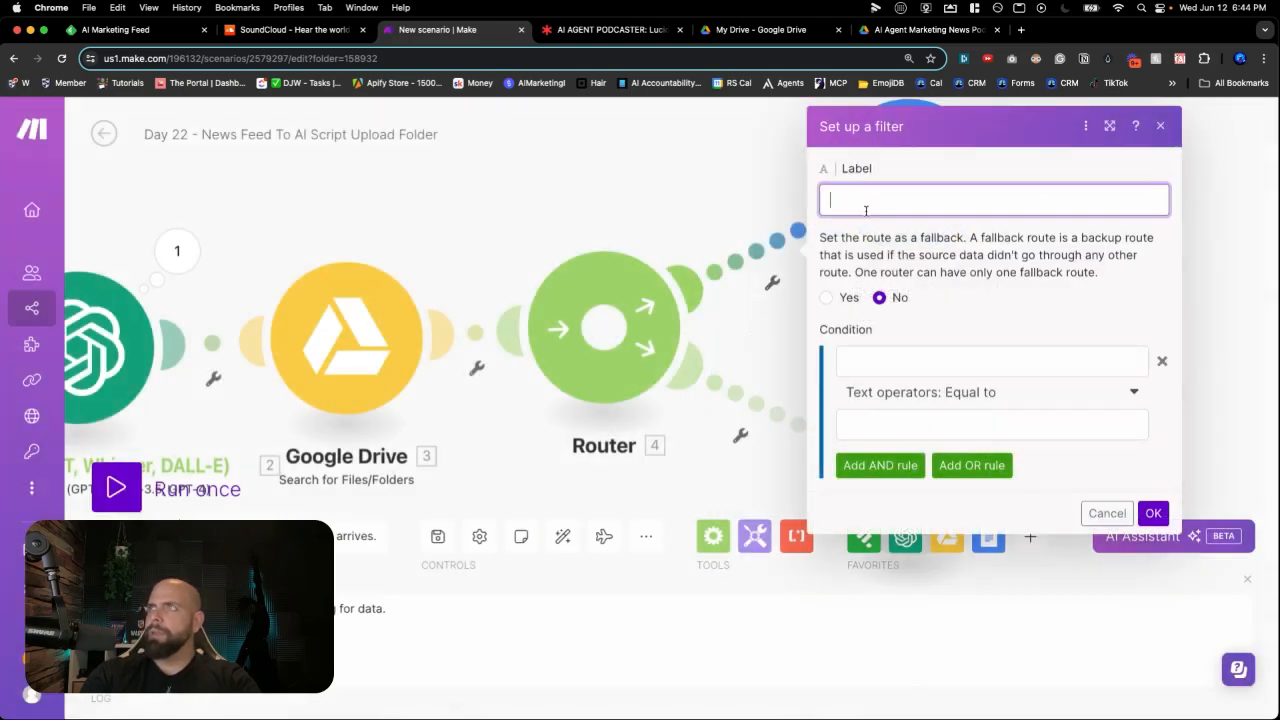
pyautogui.write('If')
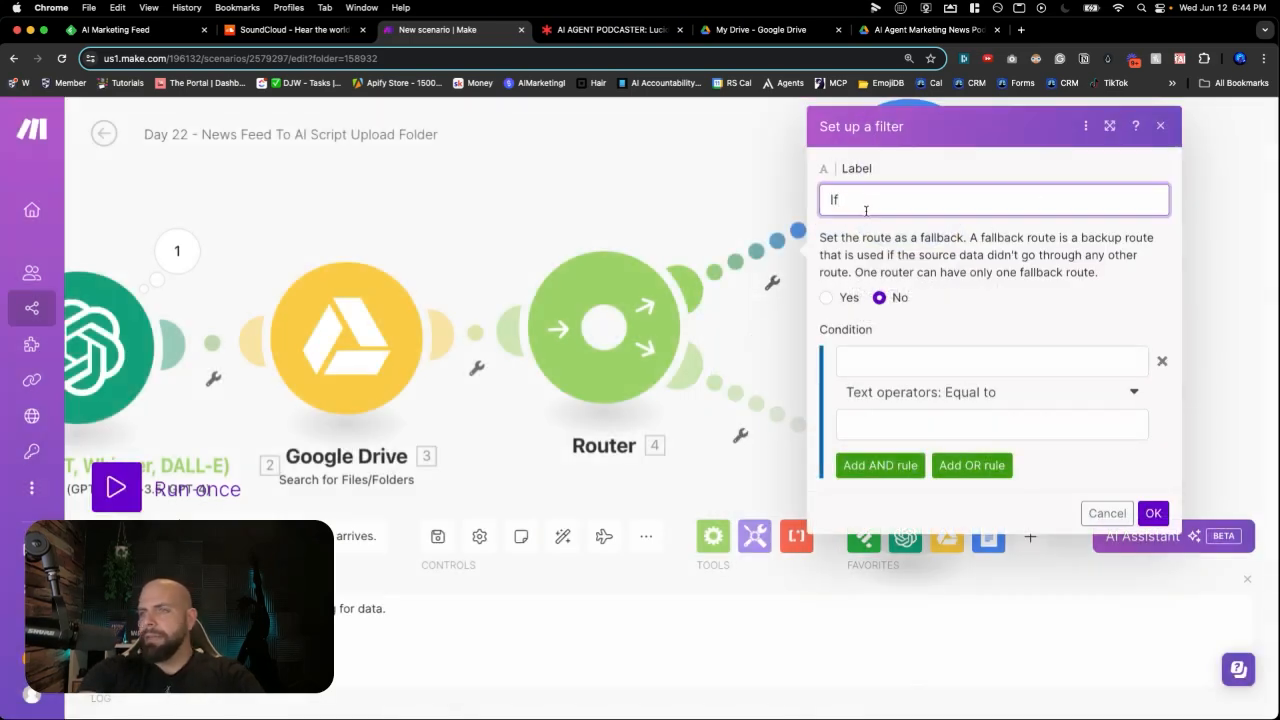
pyautogui.write(' the doc')
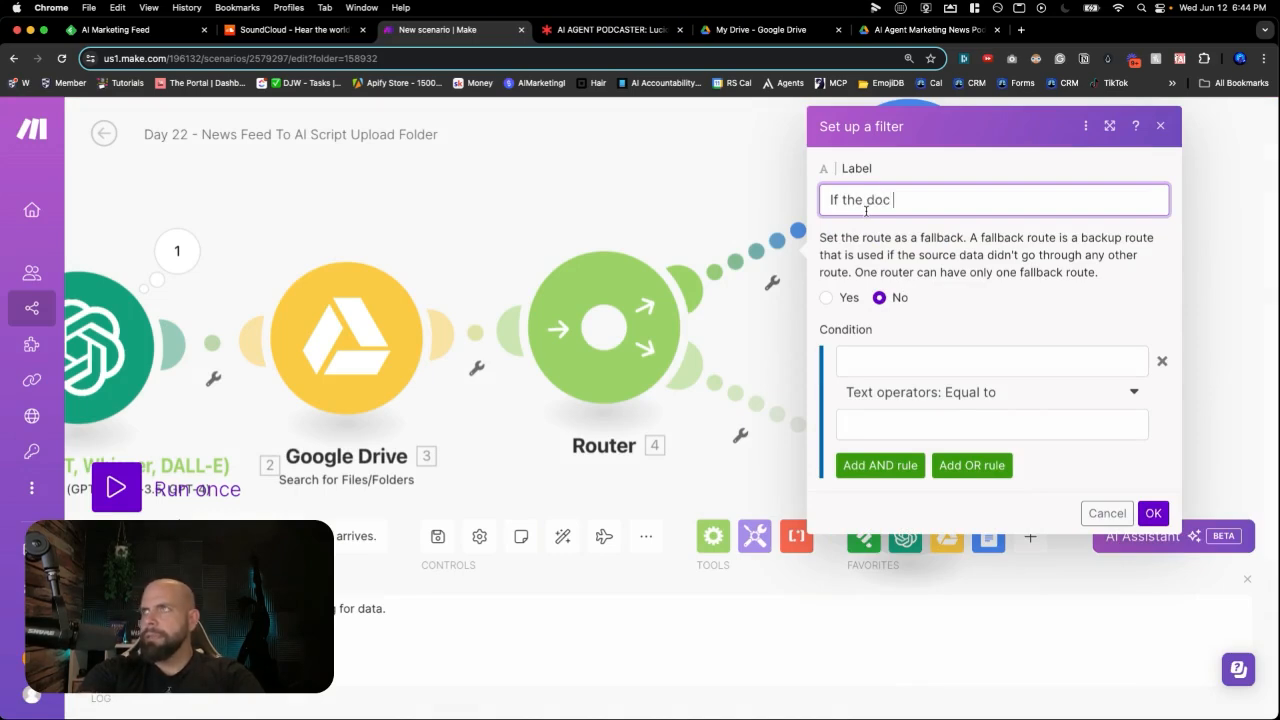
pyautogui.write(' title ')
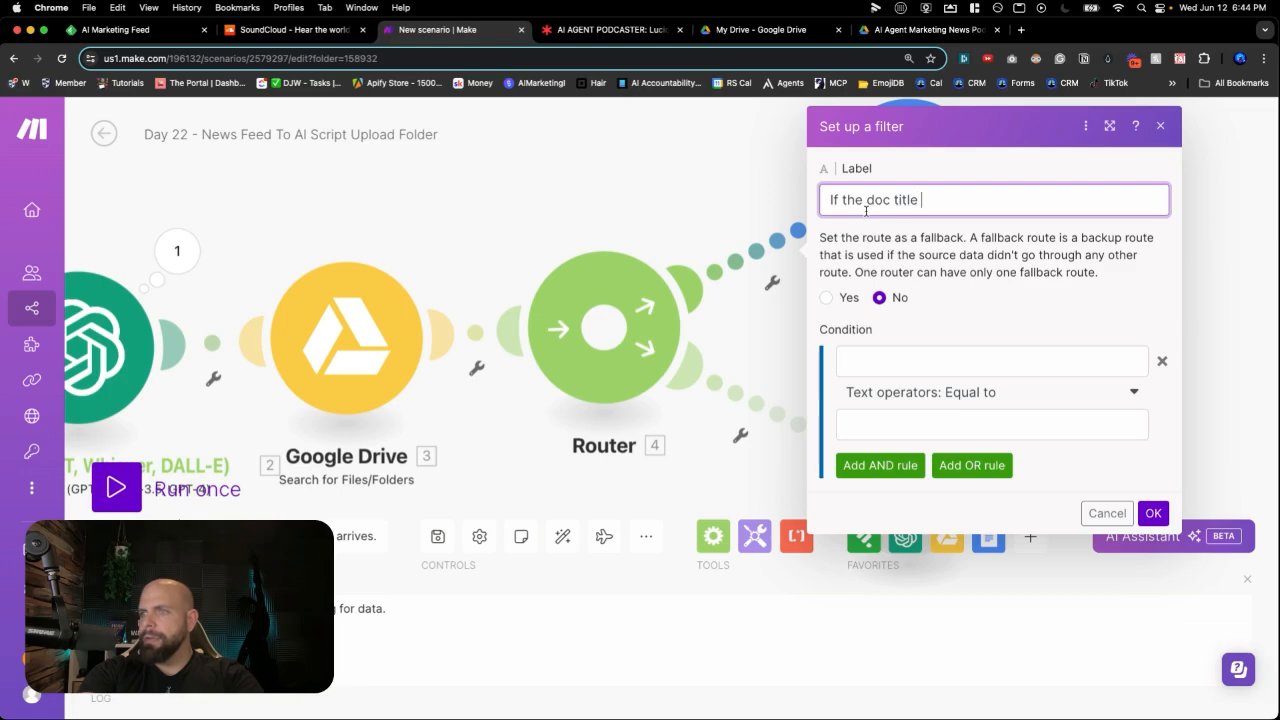
pyautogui.write('exist')
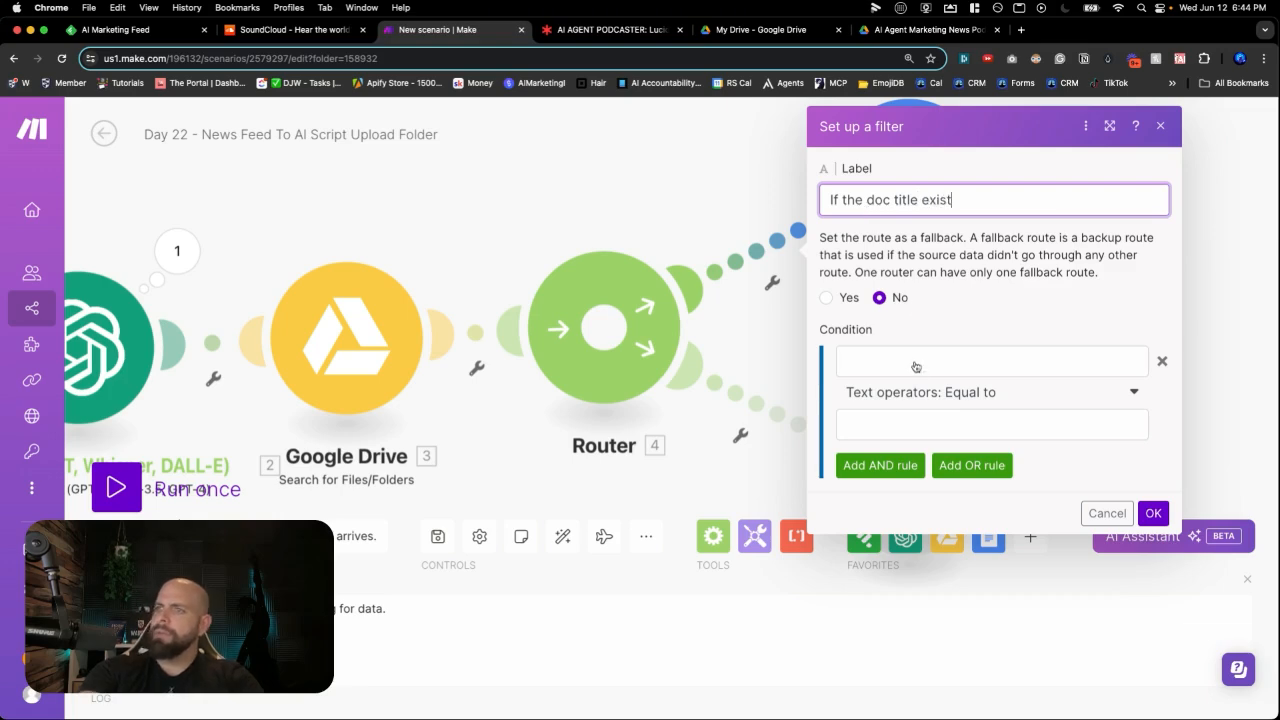
# Set the filter condition to Google Drive's Total number of bundles, text operator Equal to, 0.
pyautogui.click(914, 361)
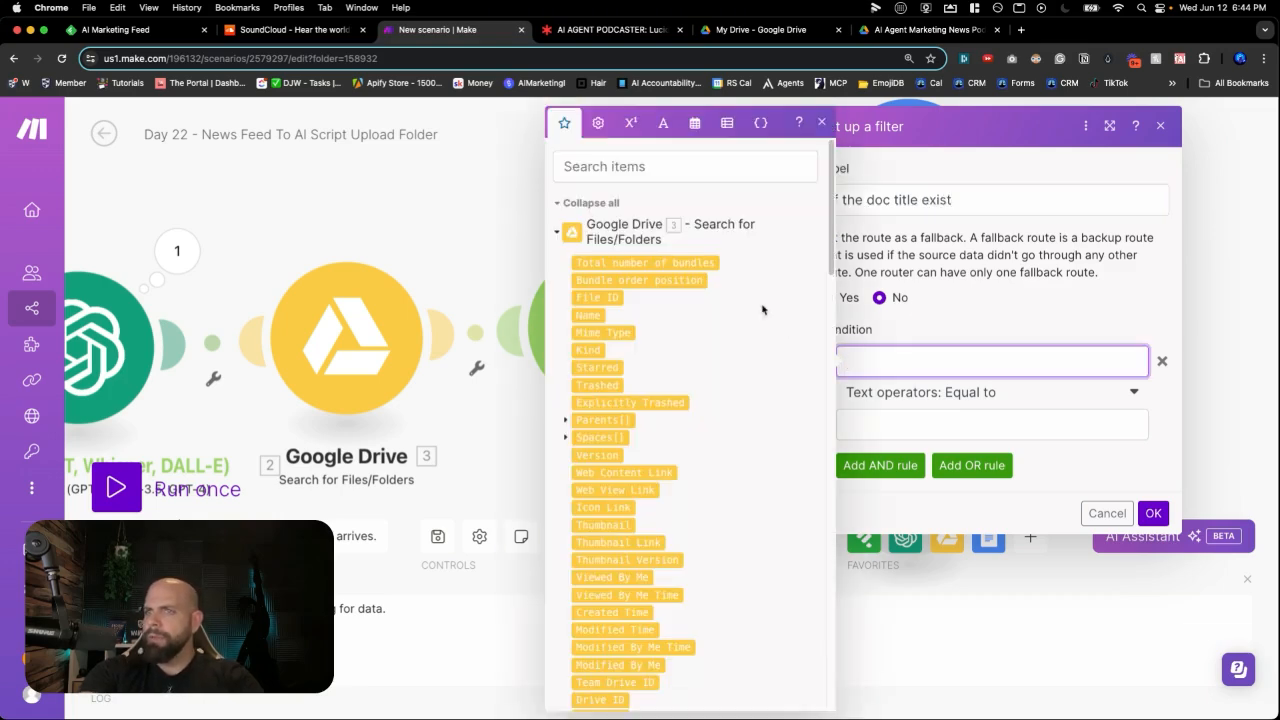
pyautogui.click(700, 262)
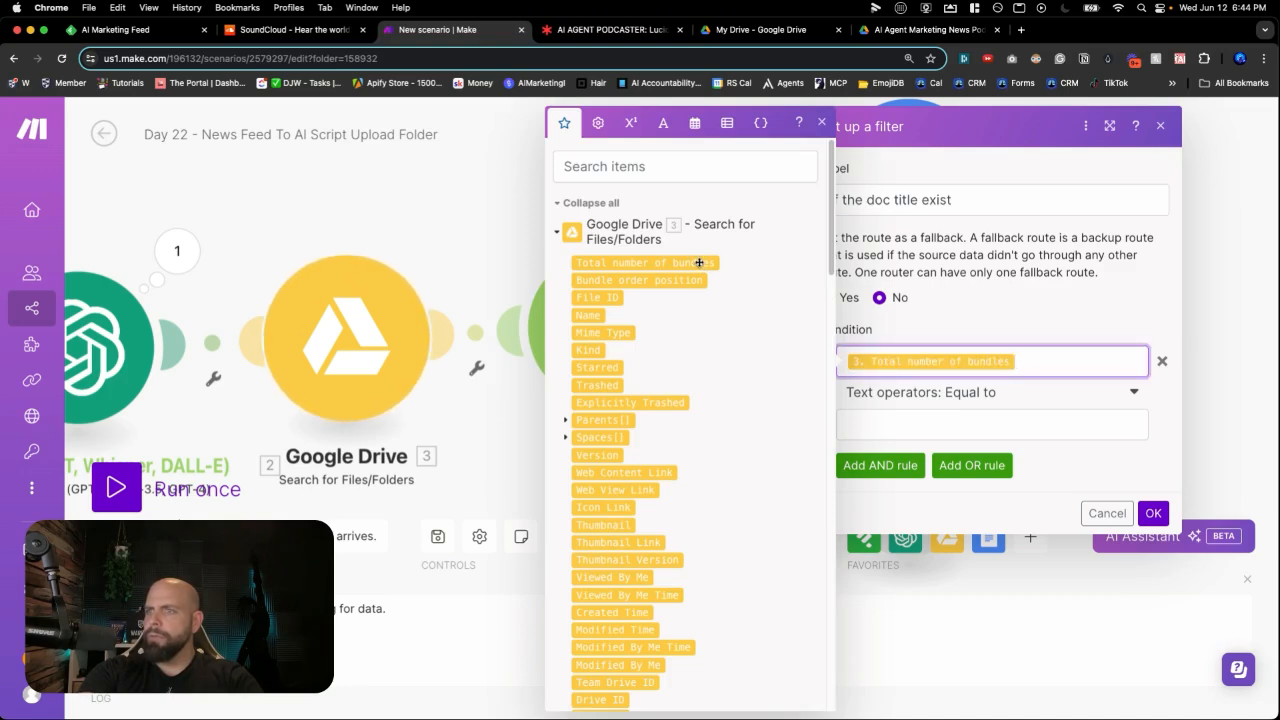
pyautogui.click(981, 420)
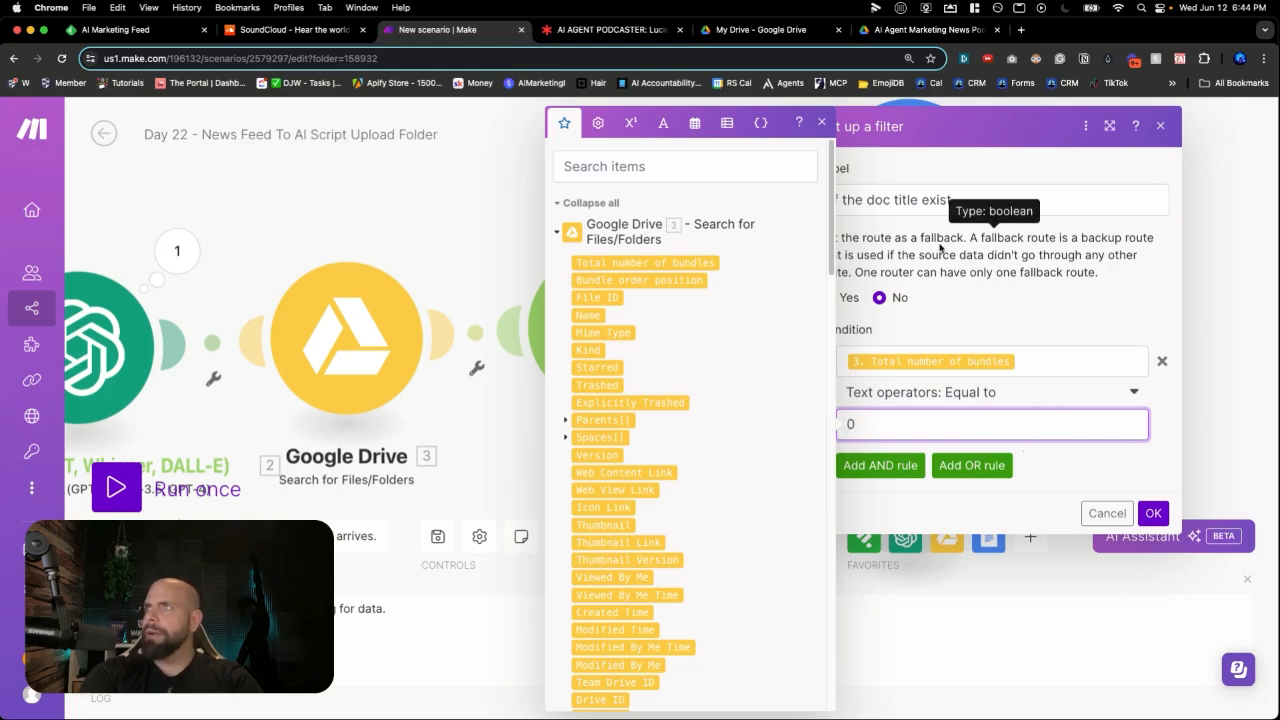
pyautogui.click(902, 252)
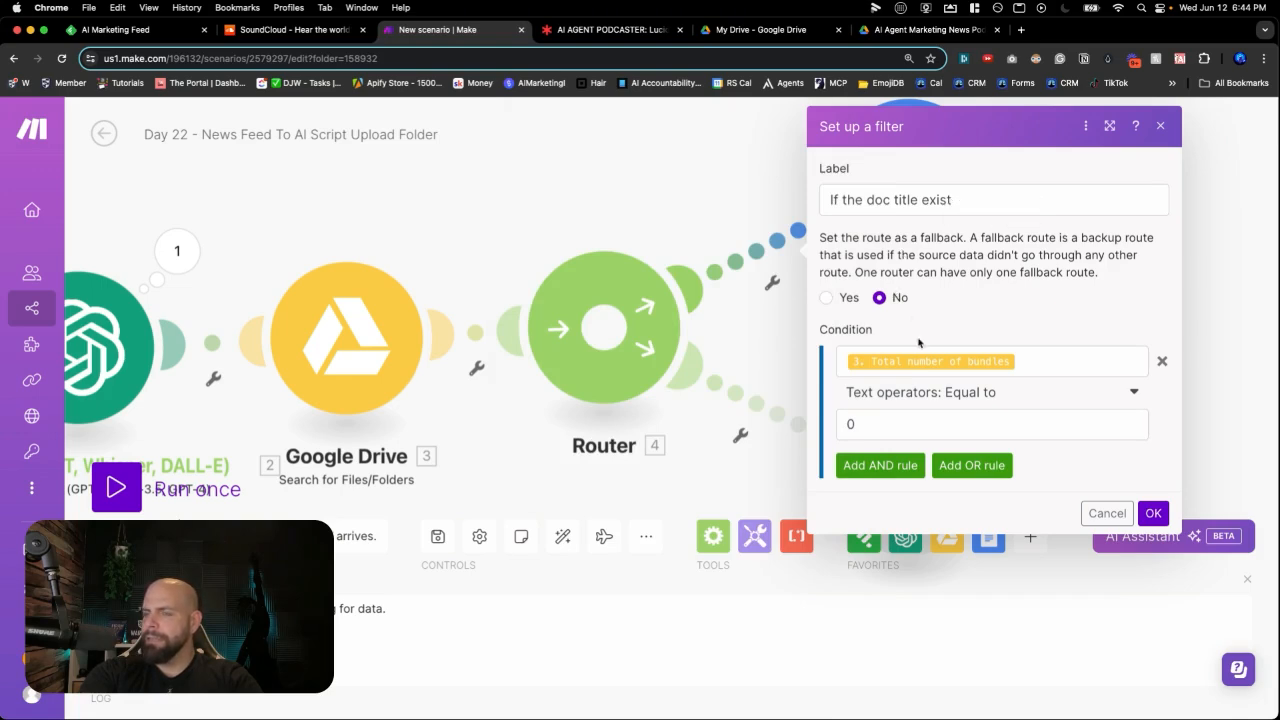
# Change the filter label to "If the doc title doesn't exist" and save the filter.
pyautogui.click(919, 200)
pyautogui.write('doesn')
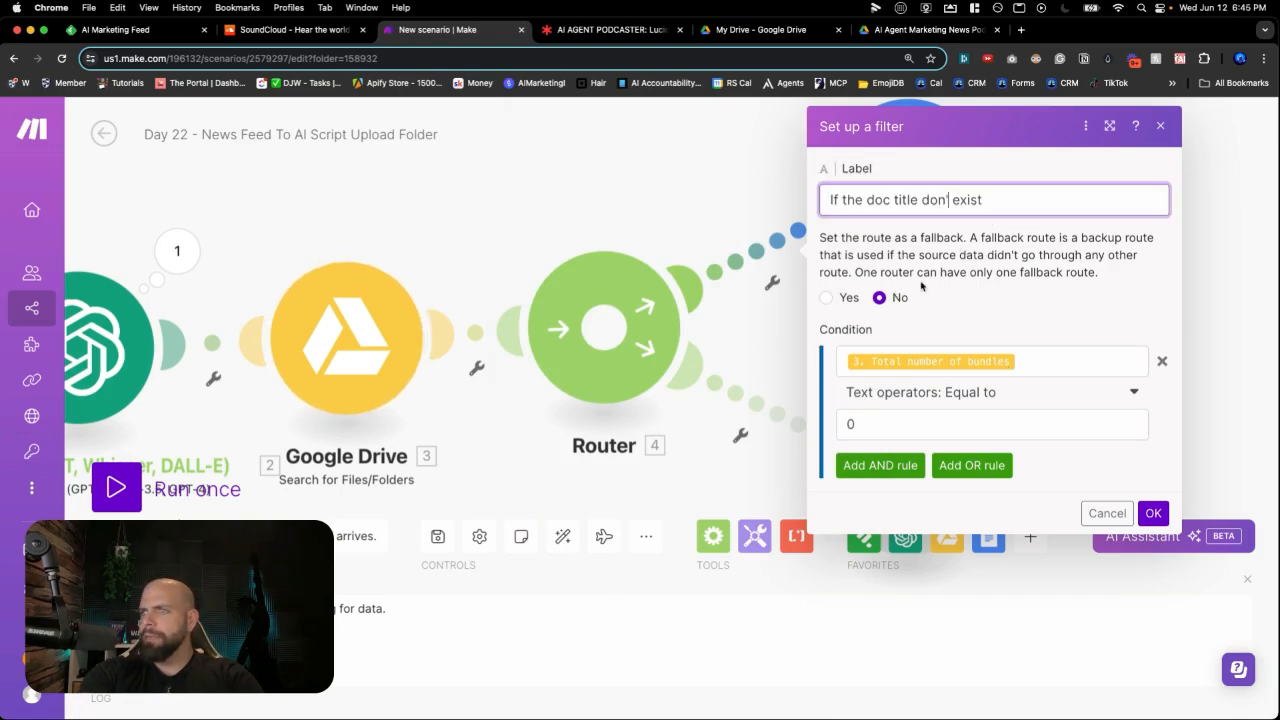
pyautogui.write("'t")
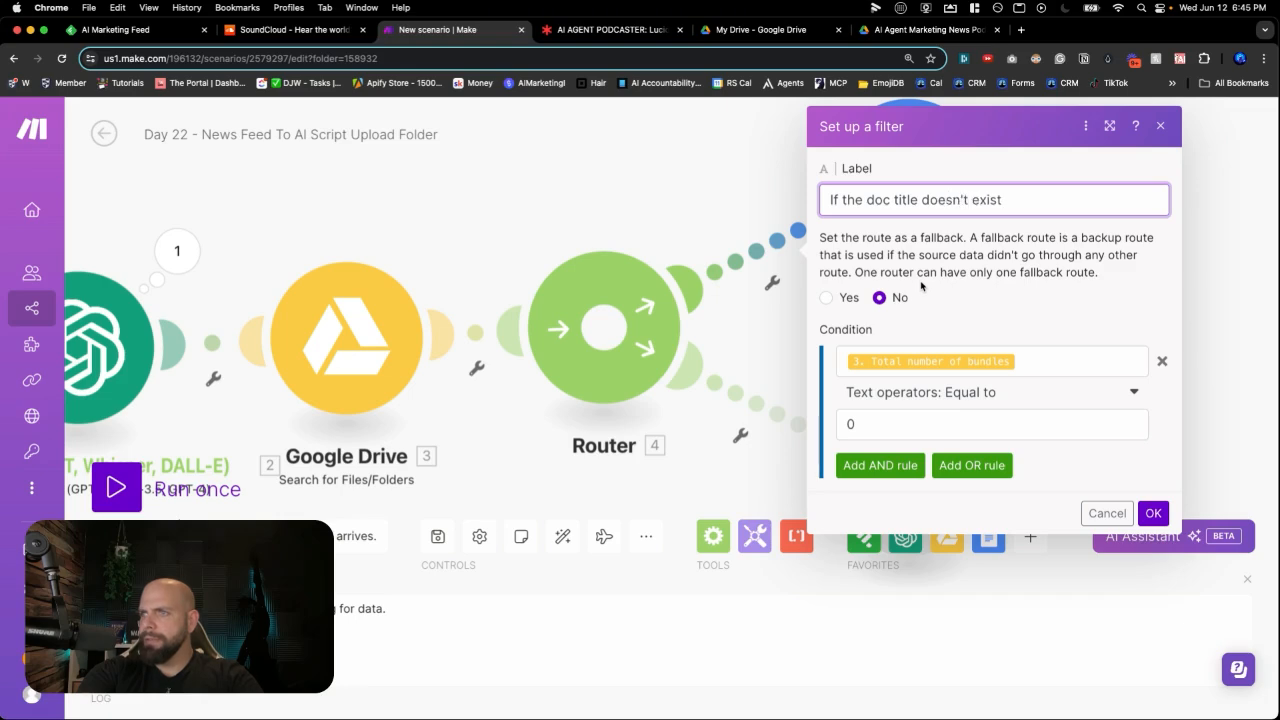
pyautogui.click(1152, 512)
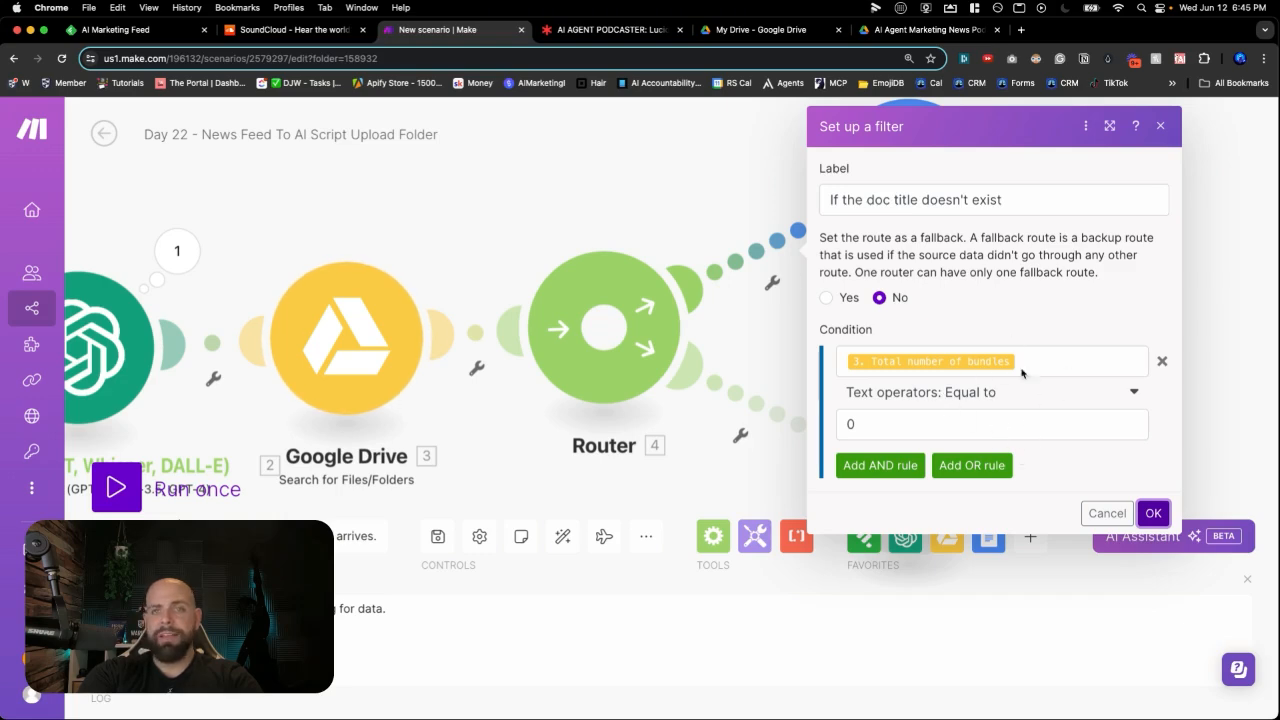
pyautogui.click(1154, 513)
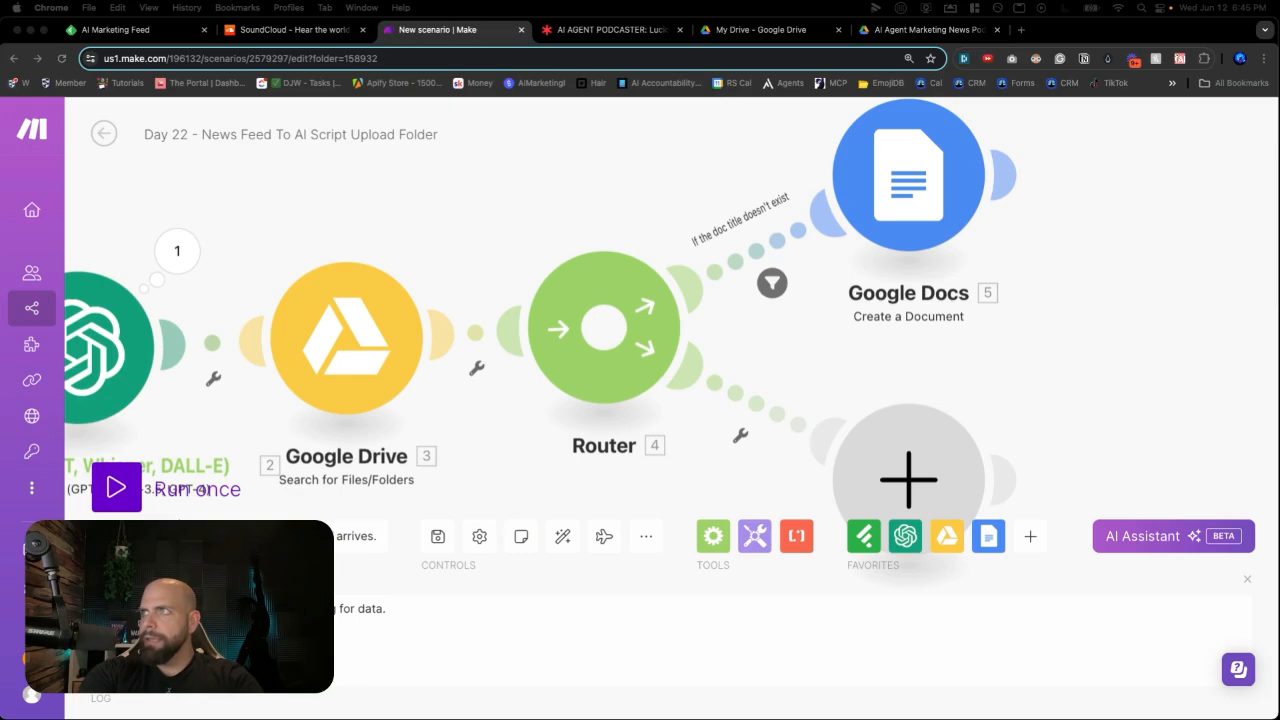
# Add a Google Docs Insert a Paragraph to a Document module on the router's empty second route.
pyautogui.click(904, 458)
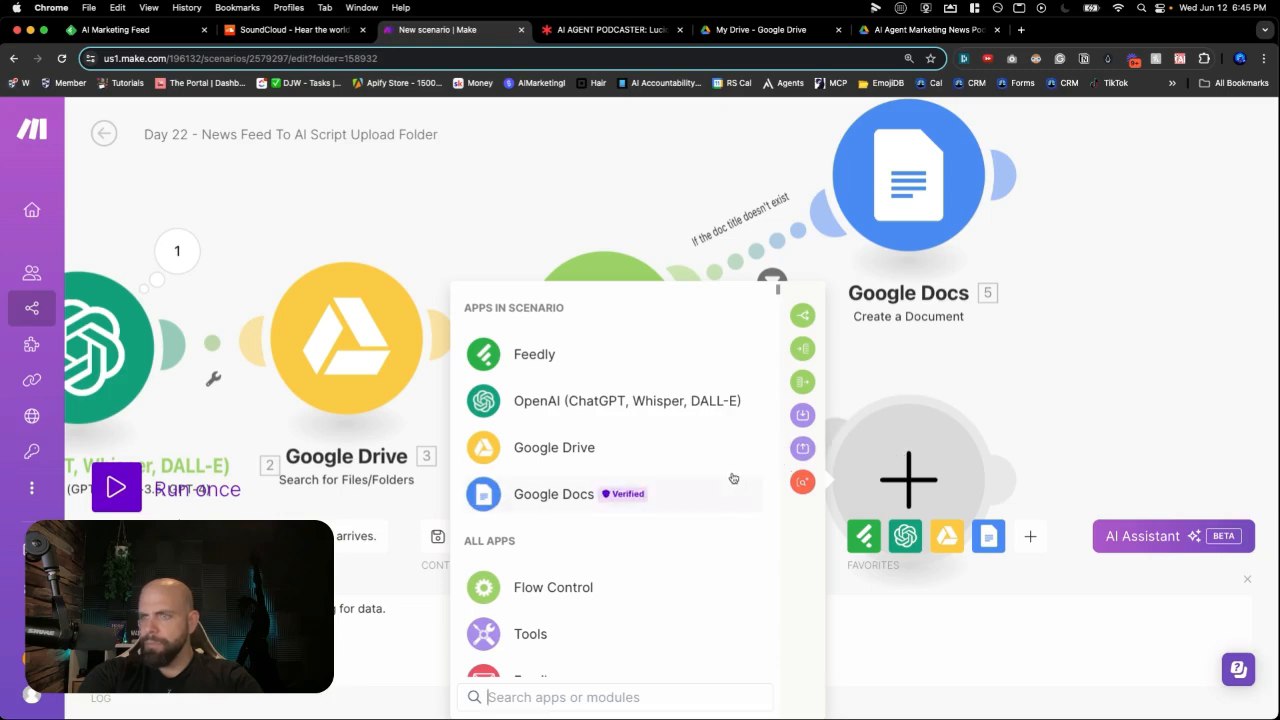
pyautogui.click(680, 488)
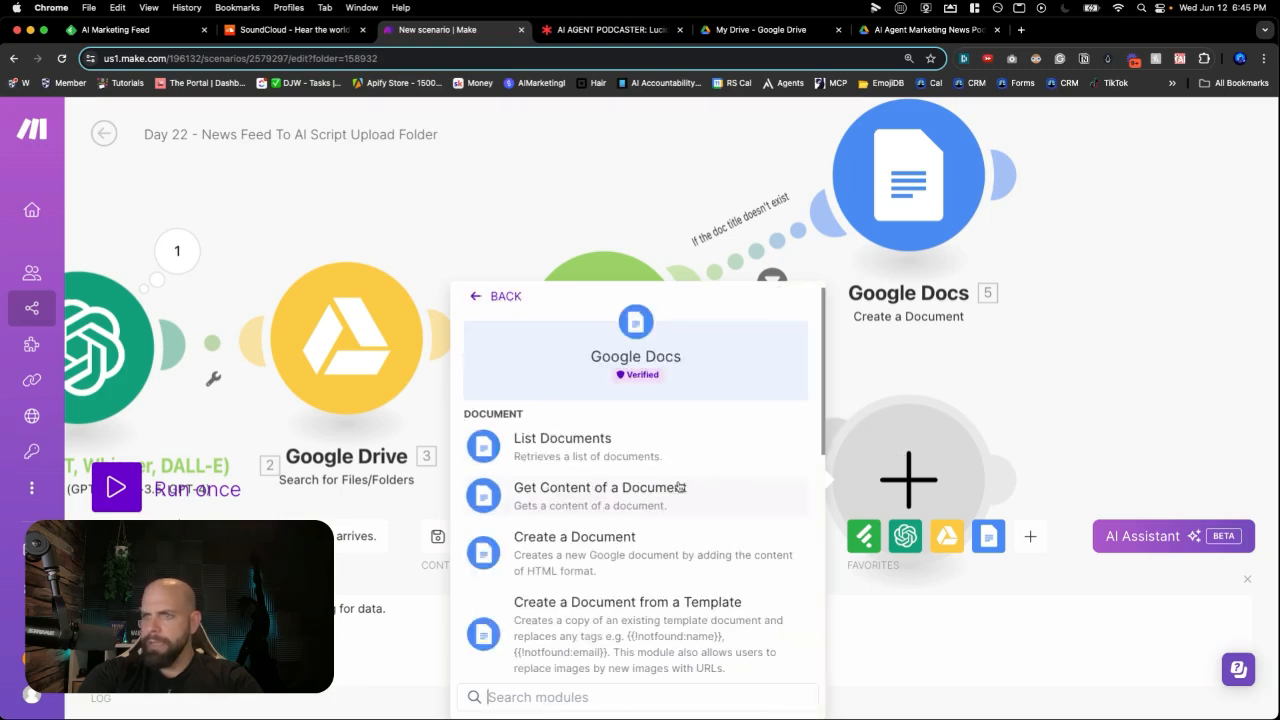
pyautogui.scroll(-5, 680, 487)
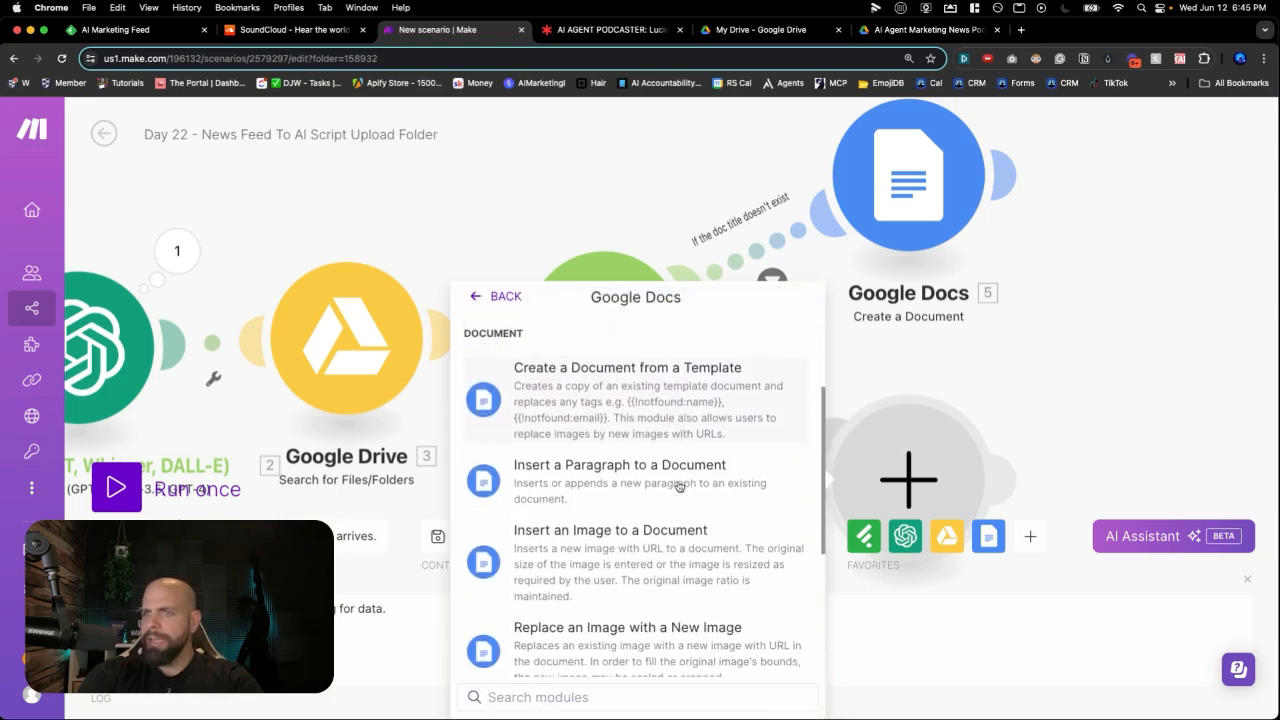
pyautogui.click(577, 482)
# Set the paragraph module to select its document By Mapping and map Document ID to the Google Drive search's File ID.
pyautogui.click(620, 478)
pyautogui.click(616, 505)
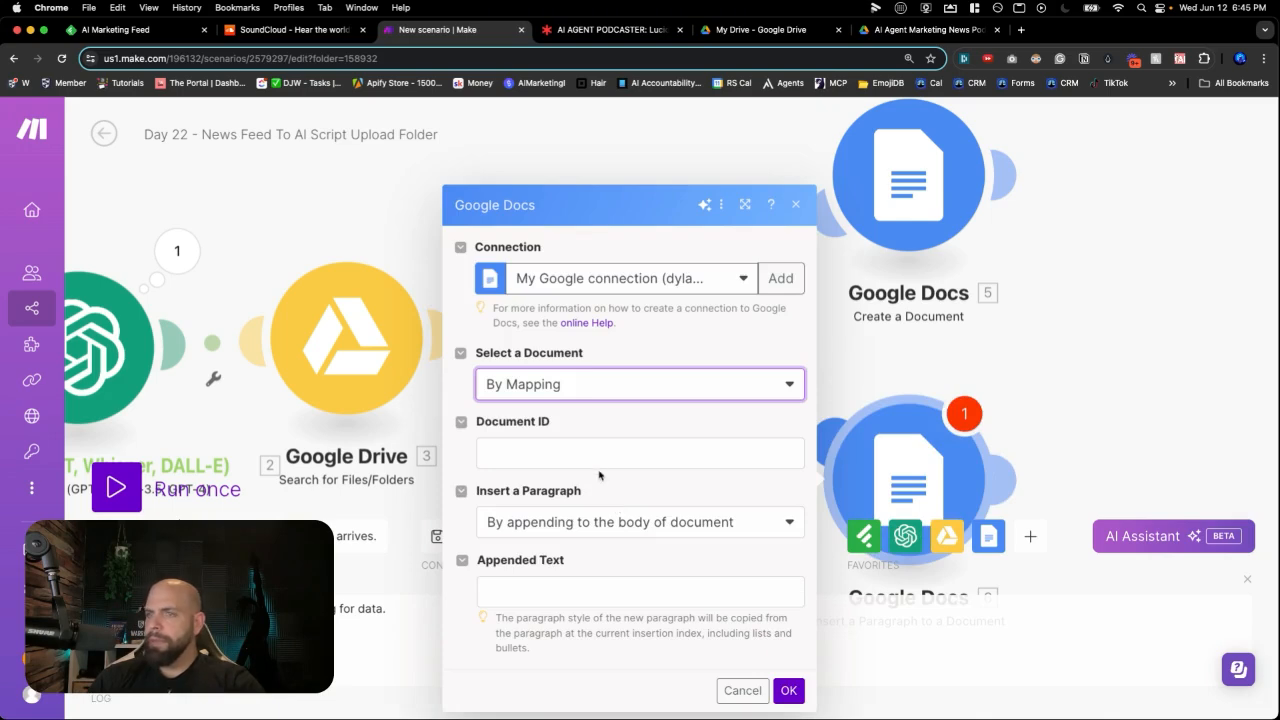
pyautogui.click(590, 454)
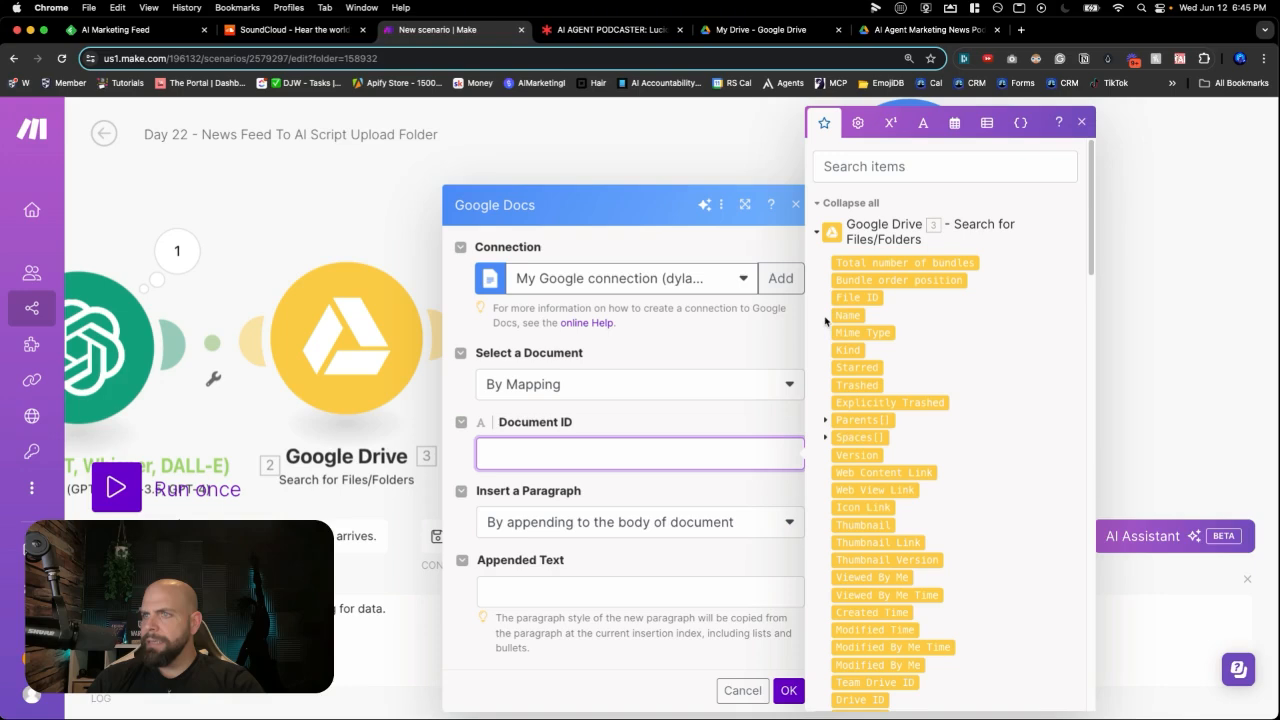
pyautogui.click(855, 298)
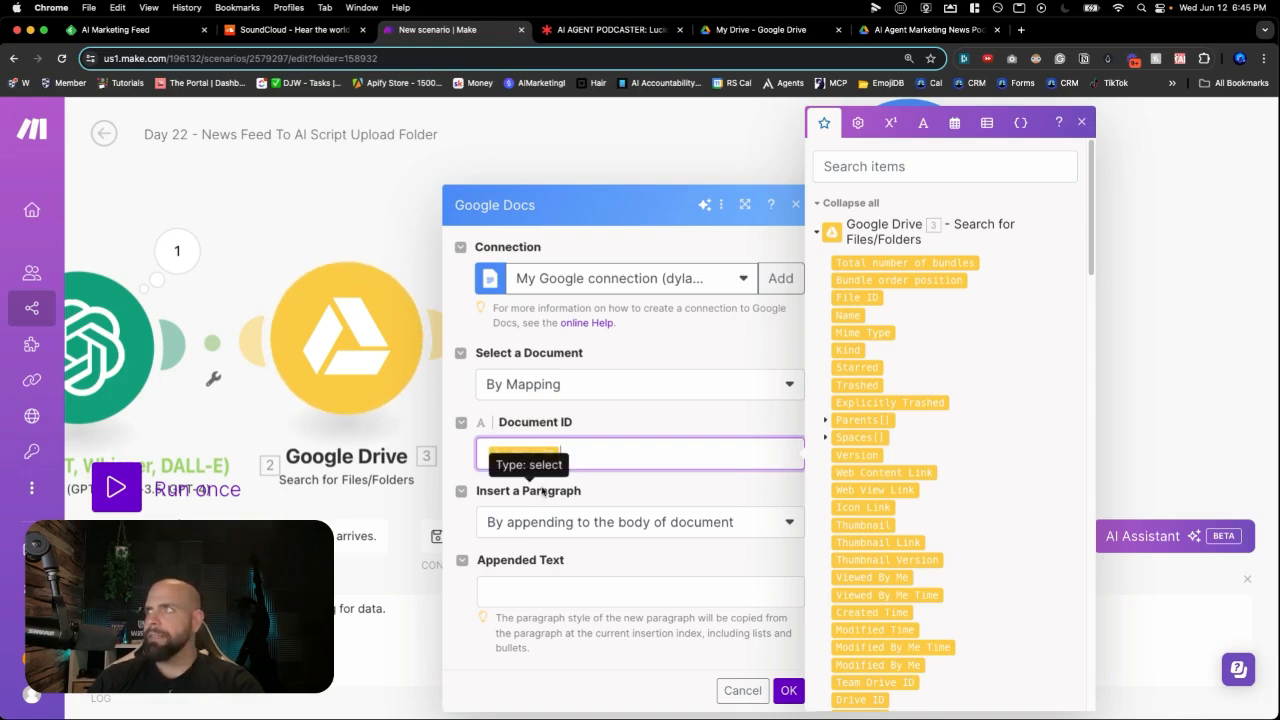
# Set the paragraph module's Appended Text to "-" followed on a new line by OpenAI's Choices[] Message Content, and save the module.
pyautogui.click(565, 597)
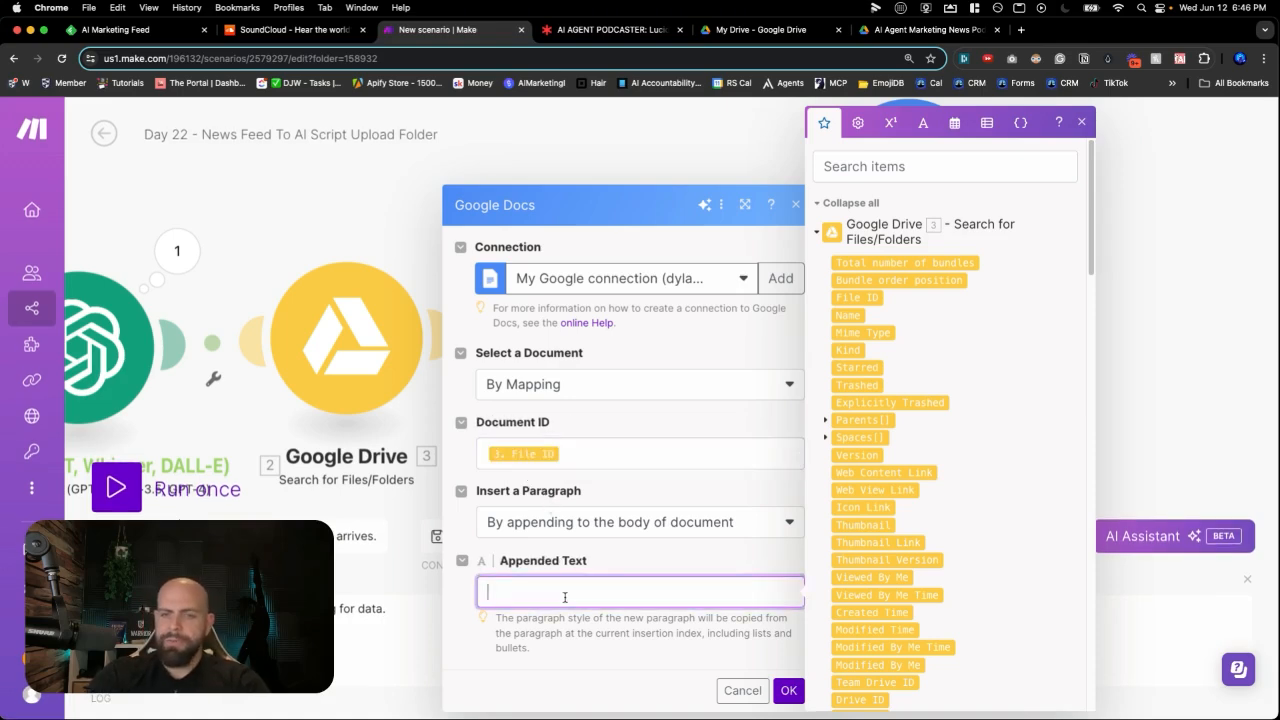
pyautogui.write('-')
pyautogui.press('Return')
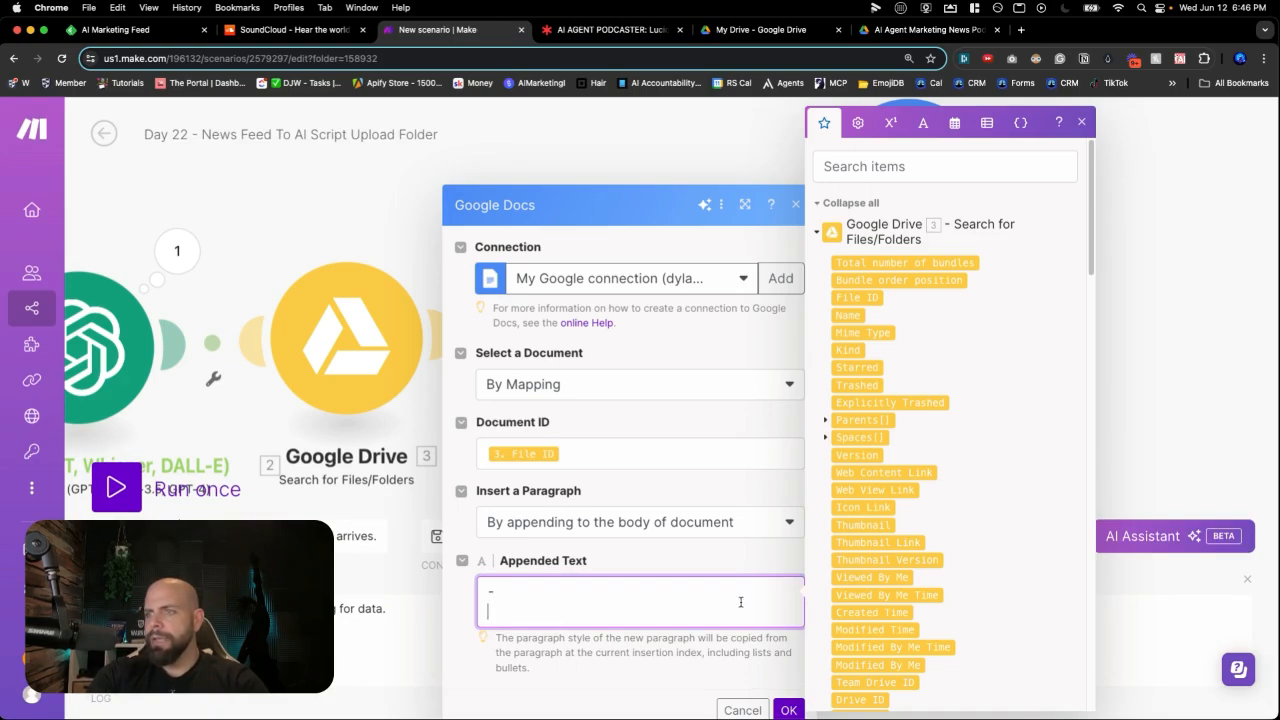
pyautogui.scroll(-10, 893, 606)
pyautogui.scroll(-8, 893, 608)
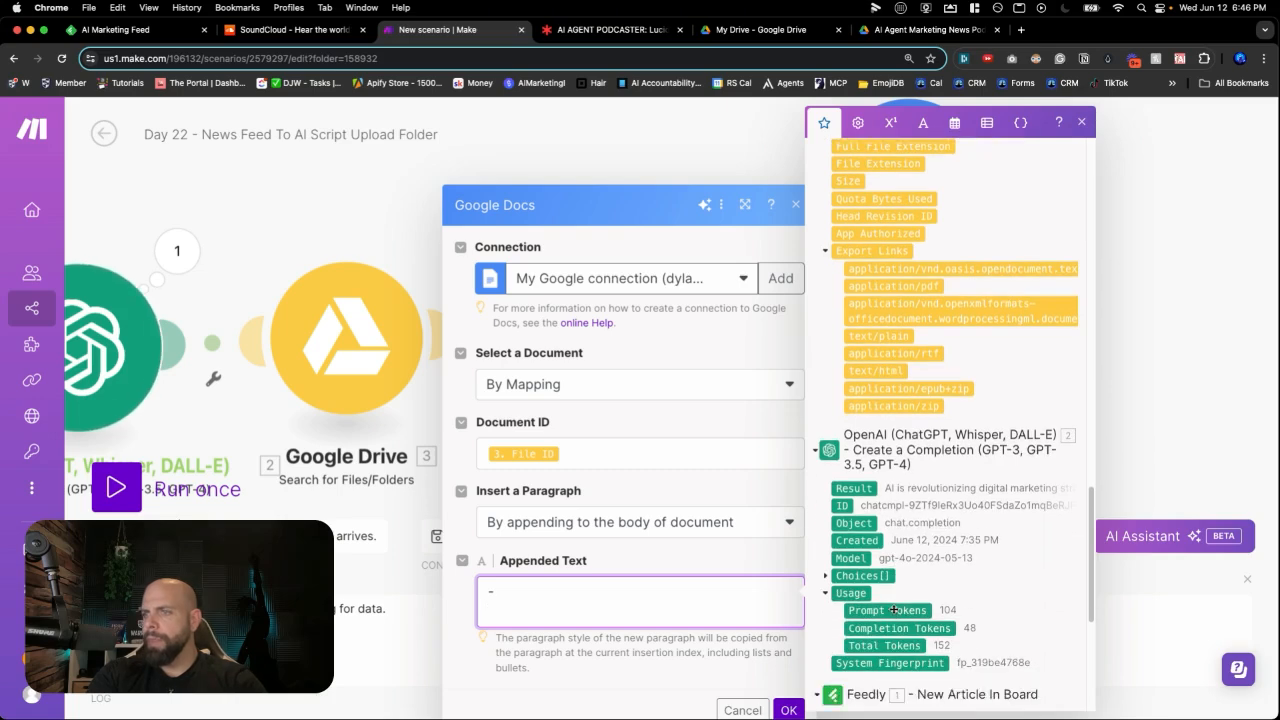
pyautogui.click(826, 576)
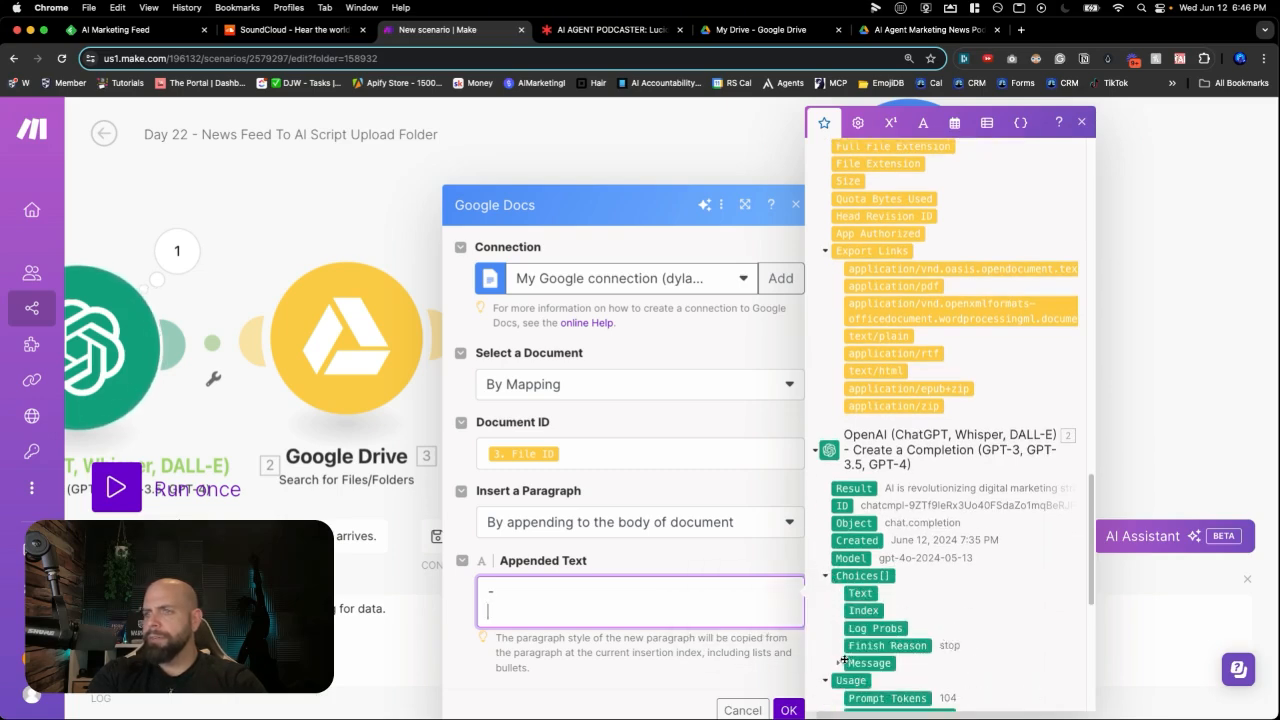
pyautogui.click(839, 664)
pyautogui.scroll(-2, 840, 670)
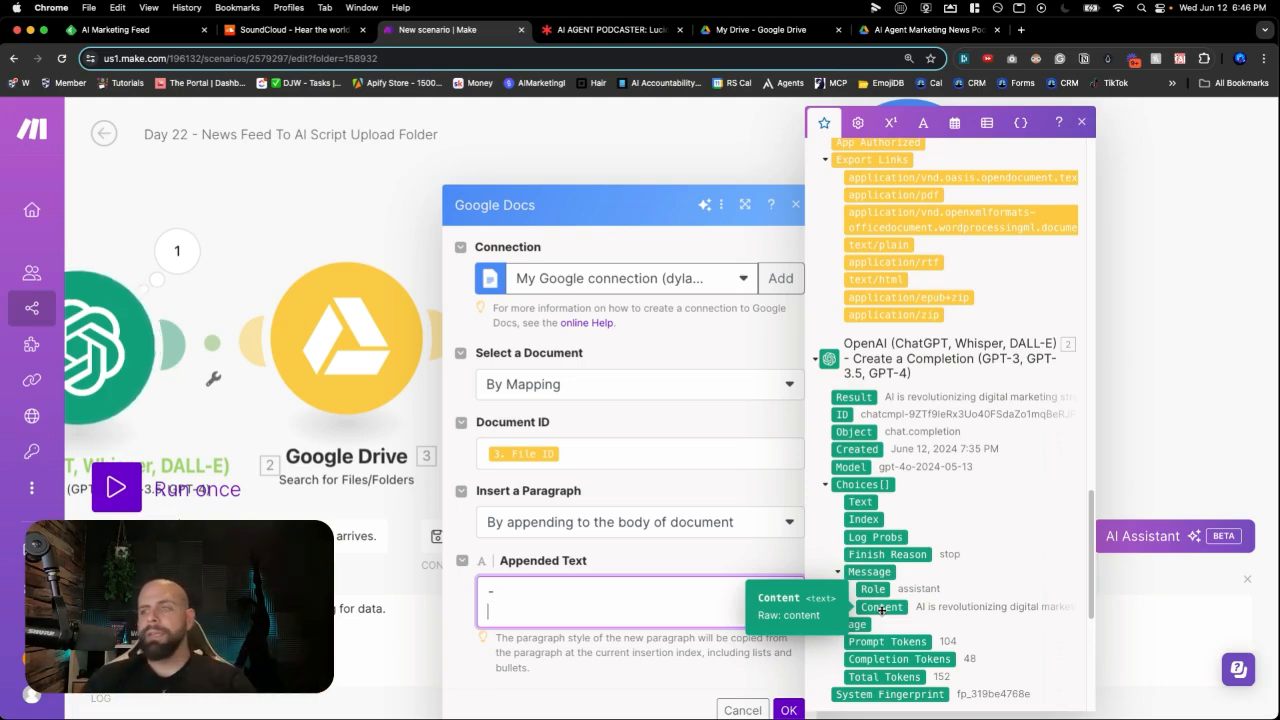
pyautogui.click(881, 607)
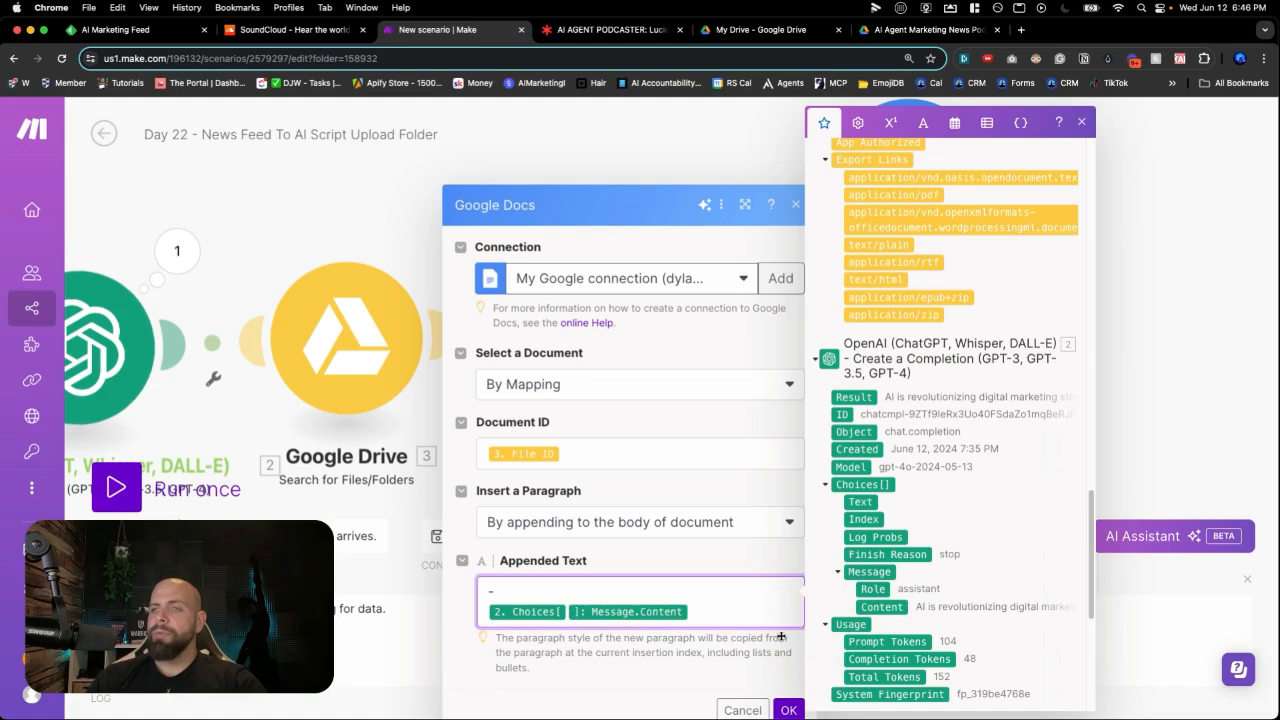
pyautogui.click(788, 710)
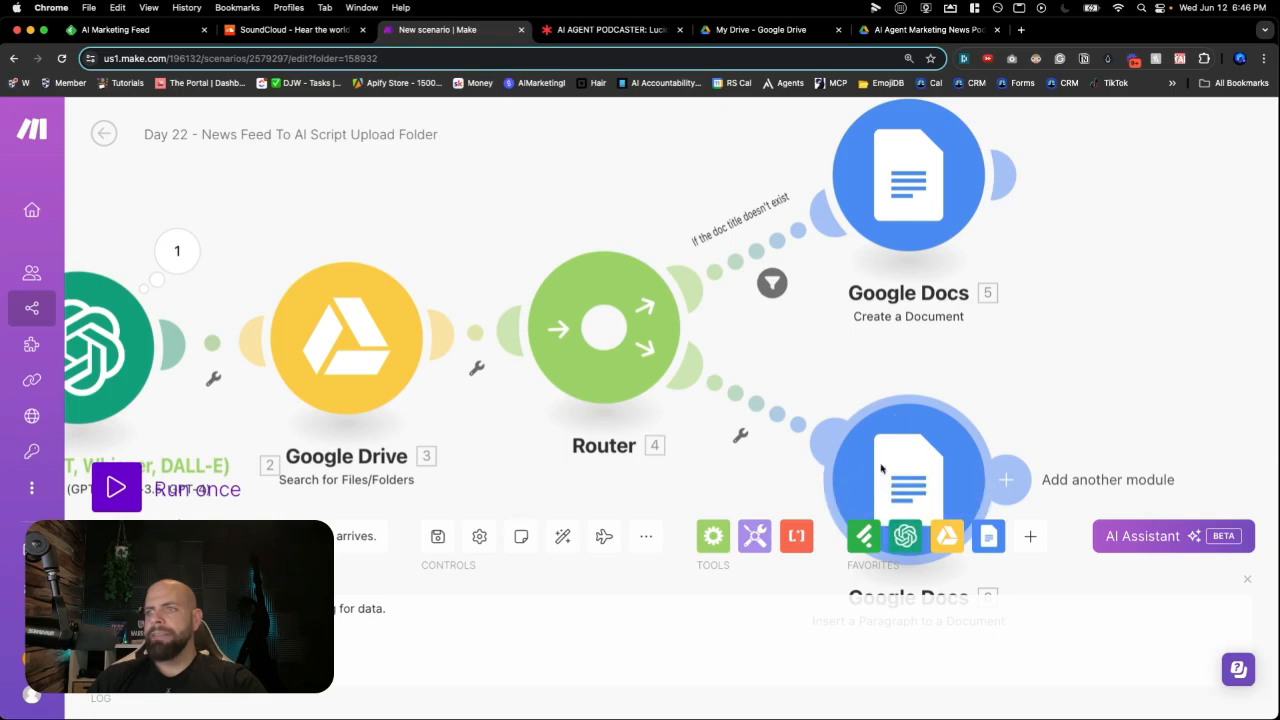
# Rename the OpenAI completion module as "News Script Writer".
pyautogui.scroll(-3, 860, 371)
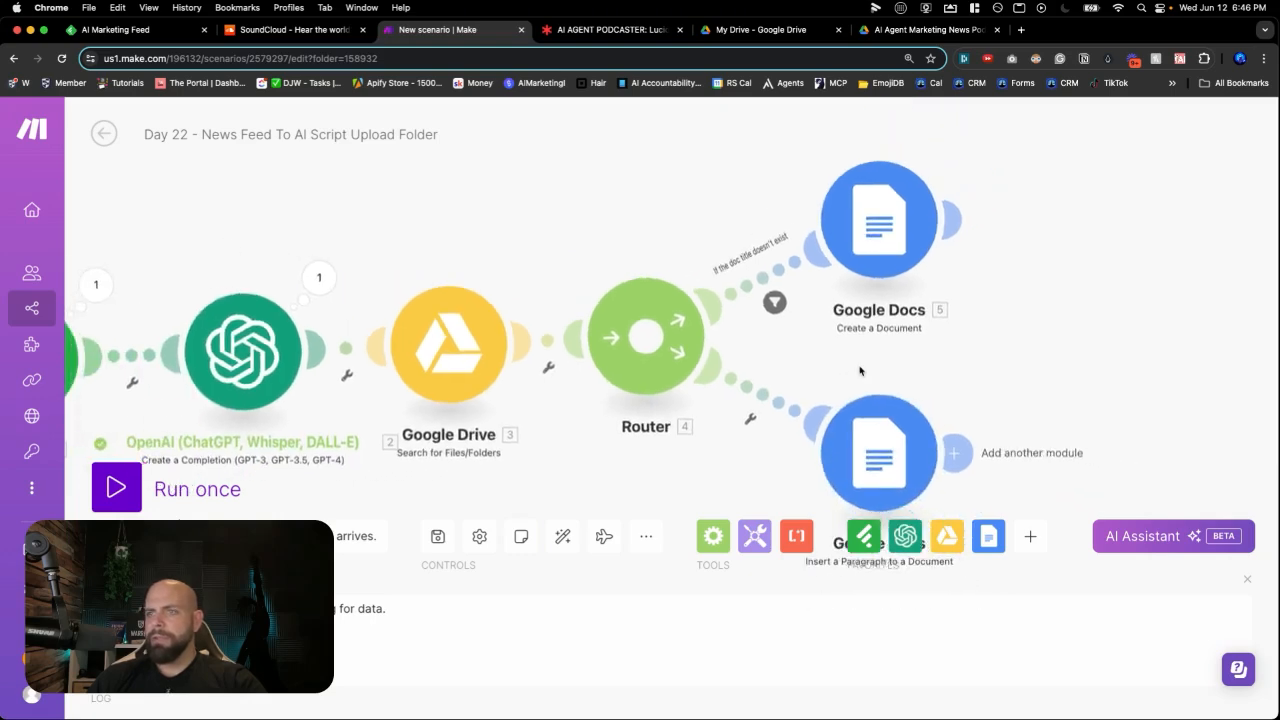
pyautogui.click(287, 357)
pyautogui.click(286, 359)
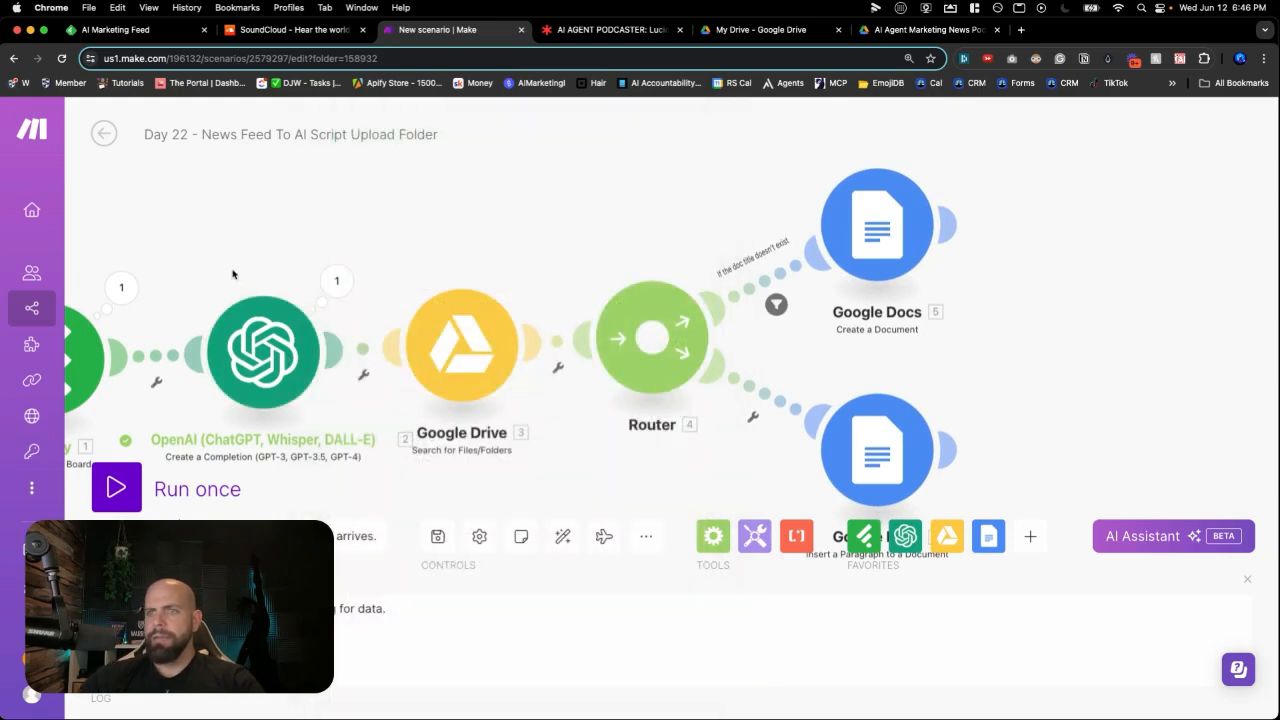
pyautogui.rightClick(277, 370)
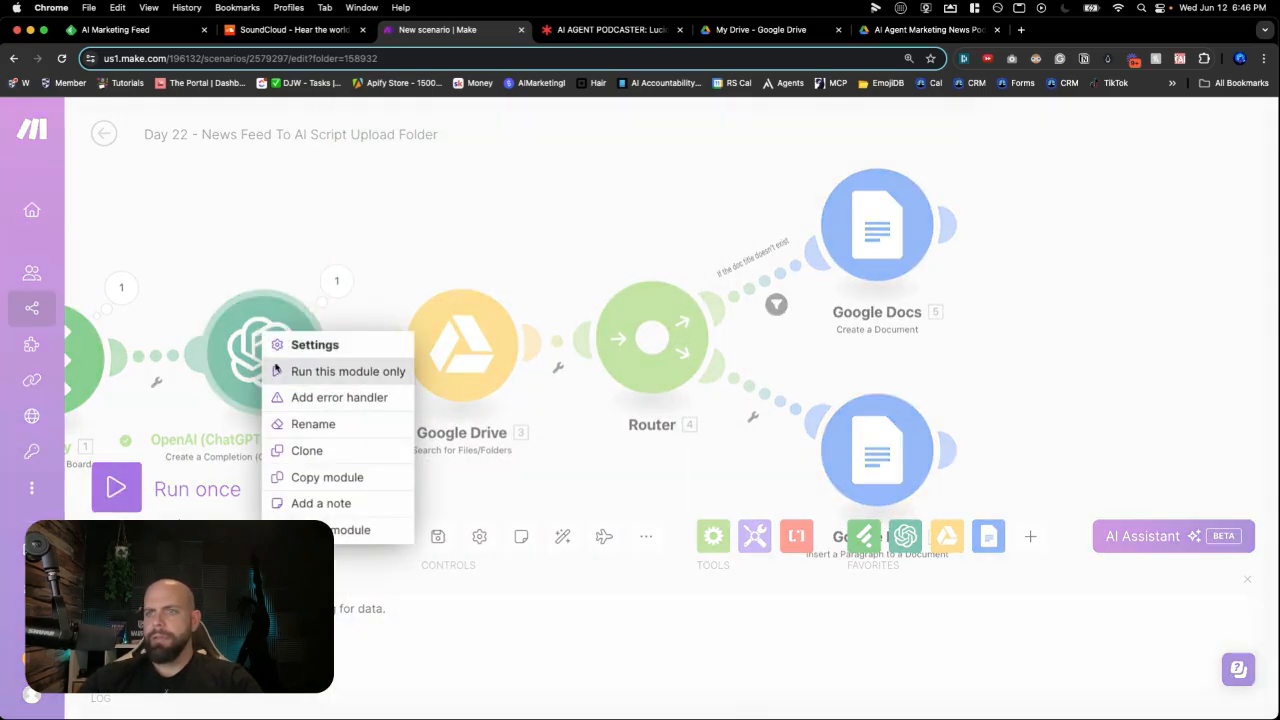
pyautogui.click(300, 421)
pyautogui.write('New')
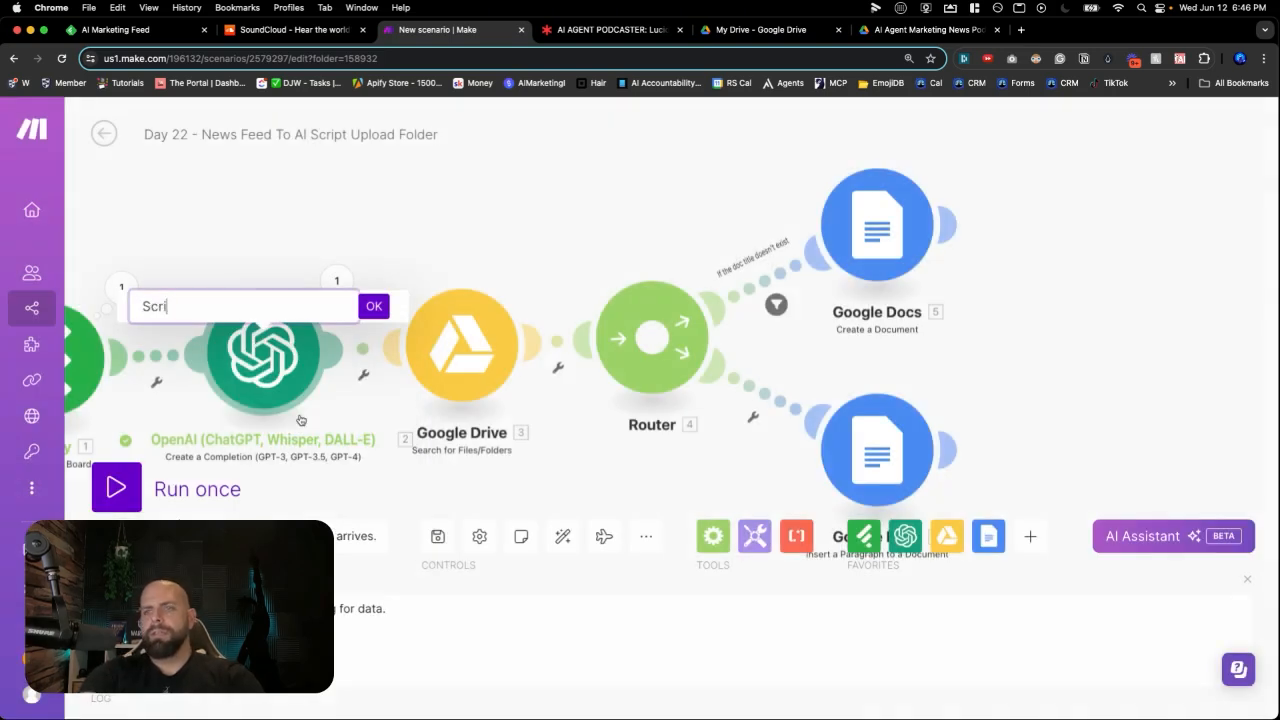
pyautogui.write('s Script')
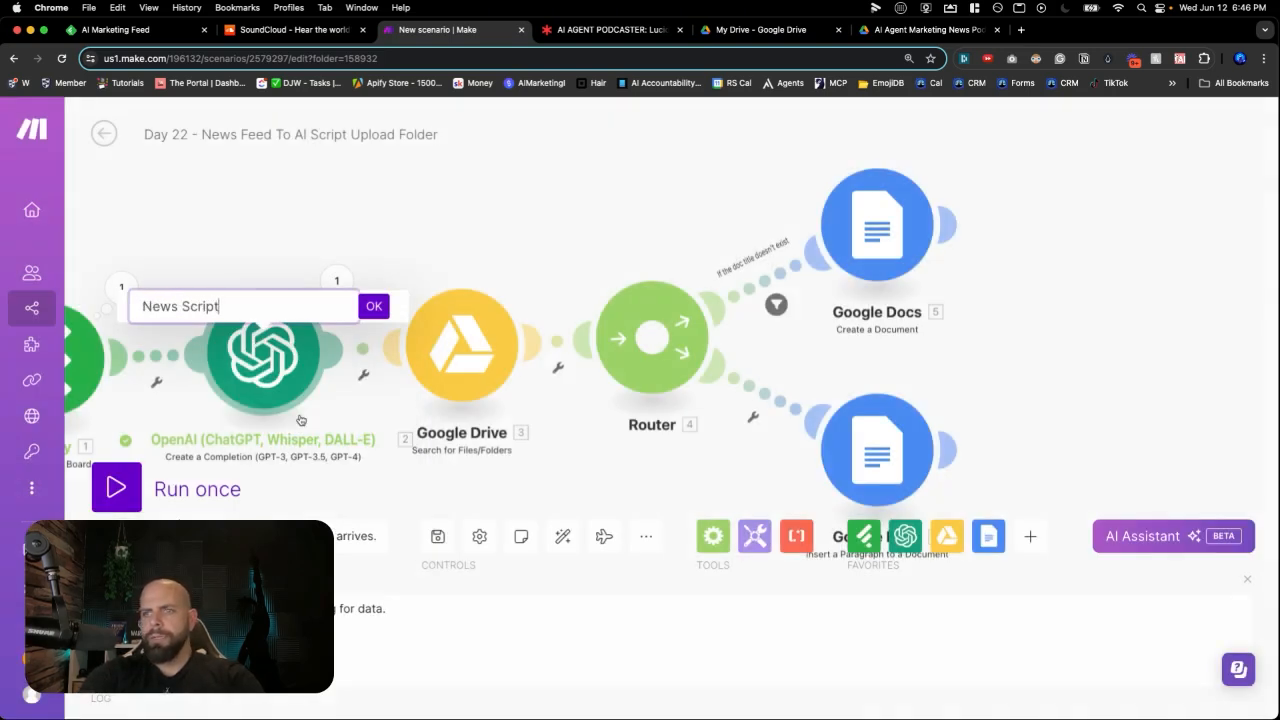
pyautogui.write(' Writer')
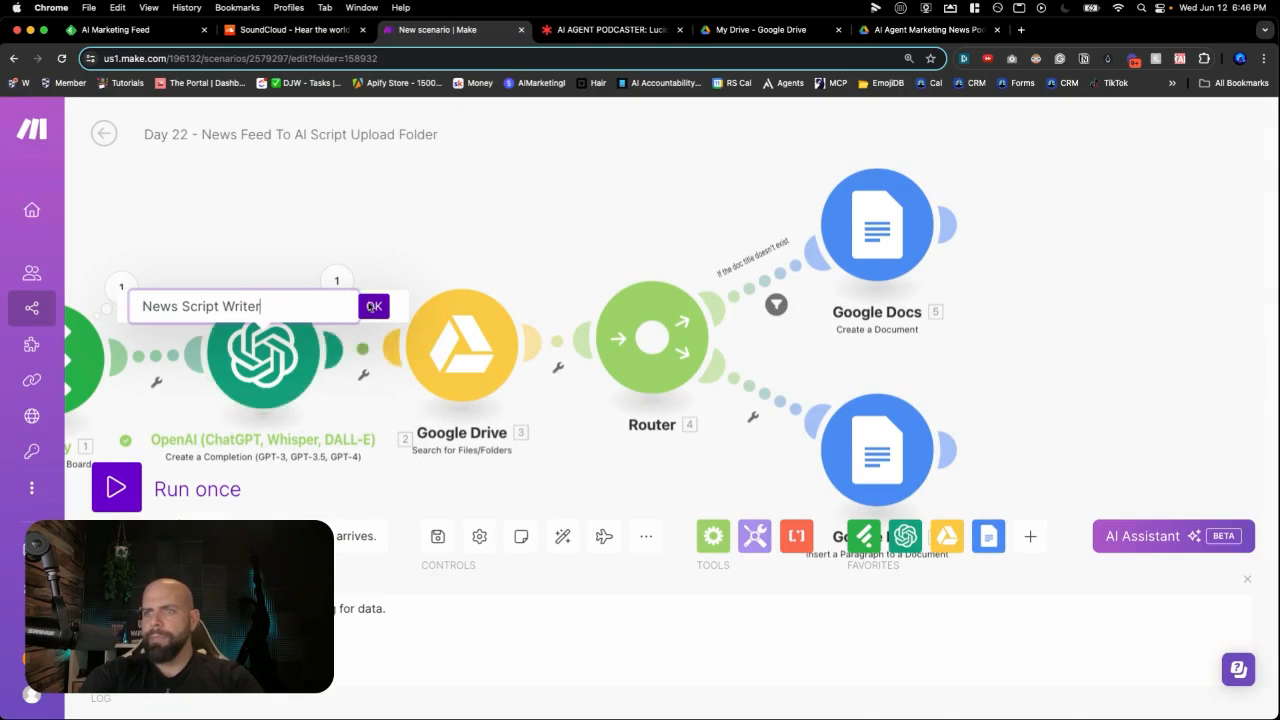
pyautogui.click(373, 308)
# Rename the Google Drive search module as "Search For Daily Script File".
pyautogui.rightClick(465, 360)
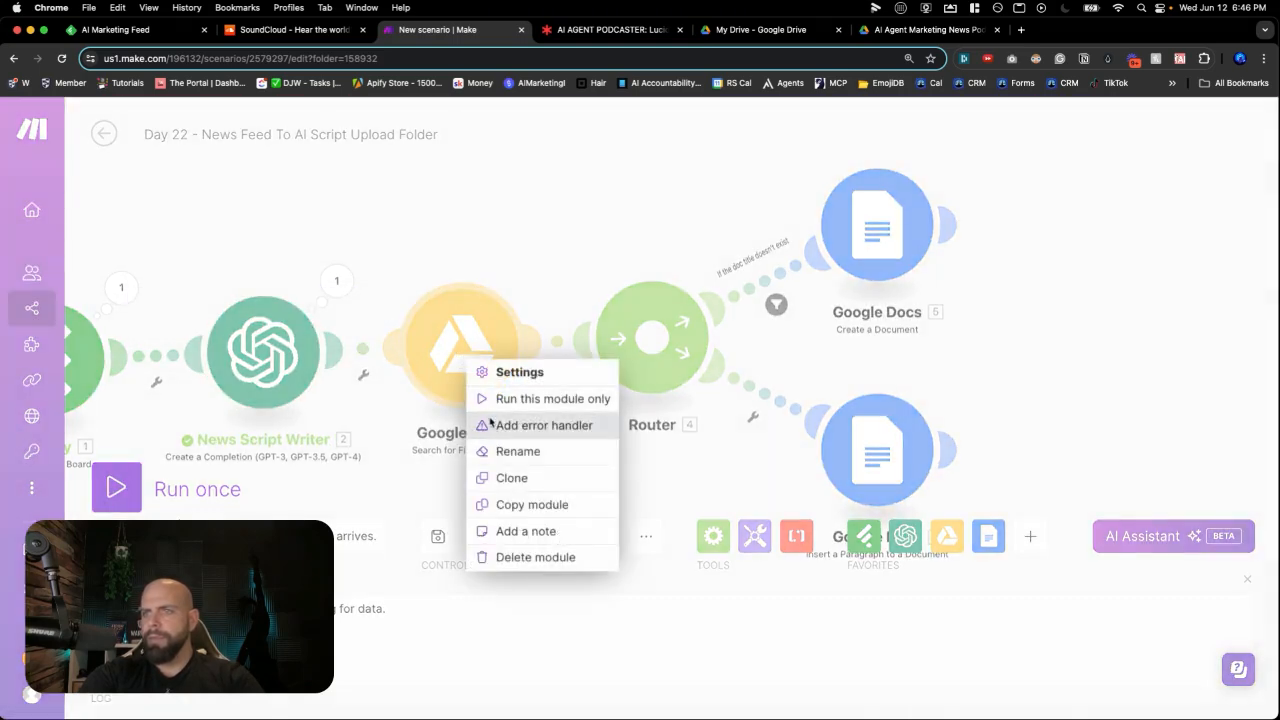
pyautogui.click(496, 452)
pyautogui.write('S')
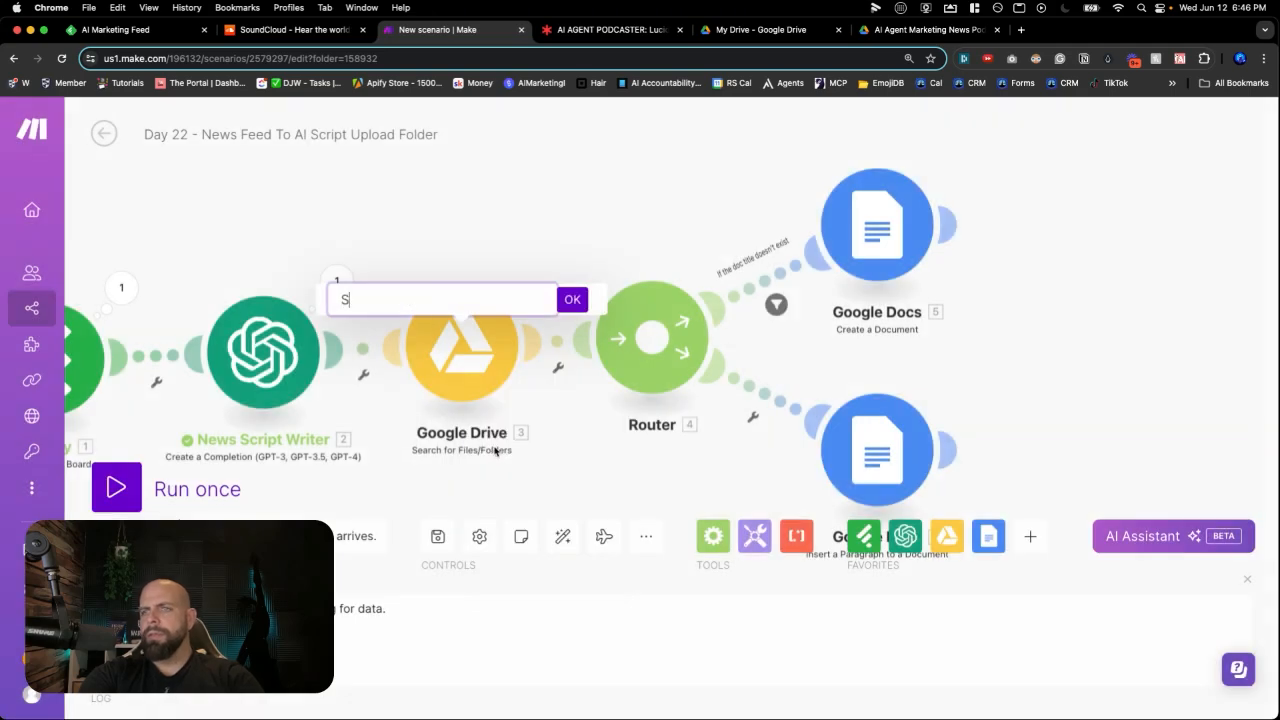
pyautogui.write('earch For Dail')
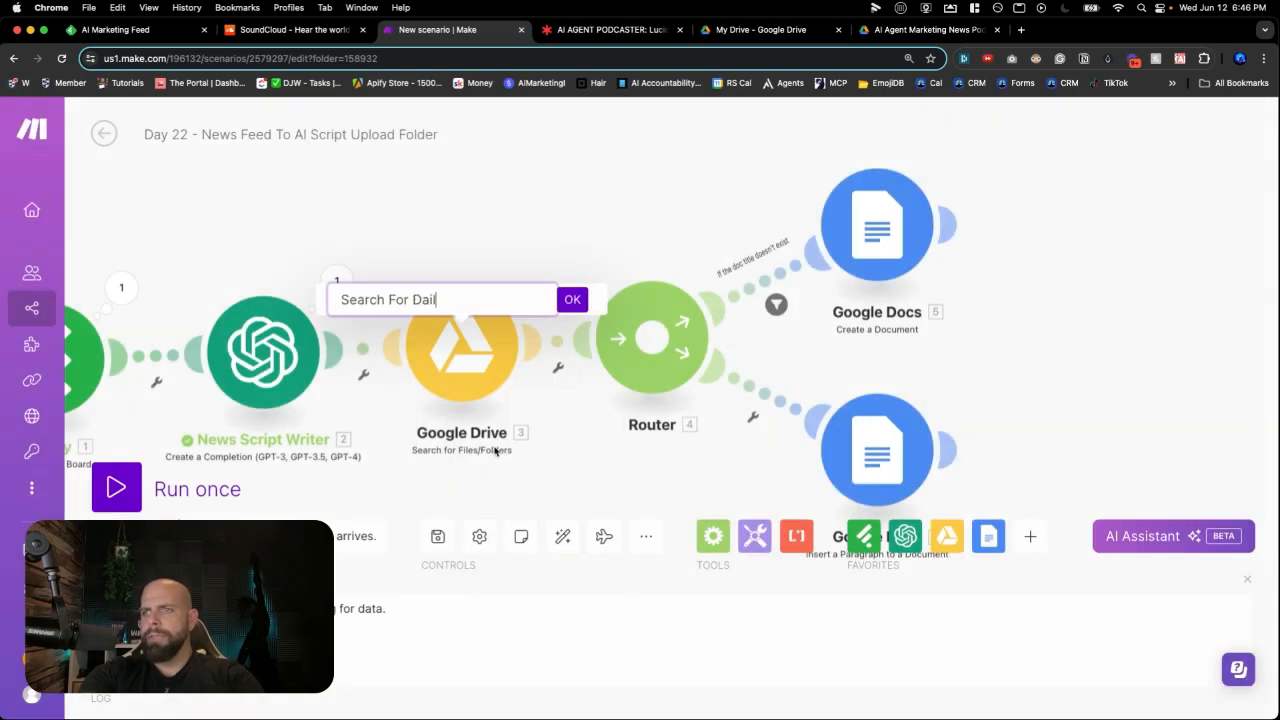
pyautogui.write('y Script File')
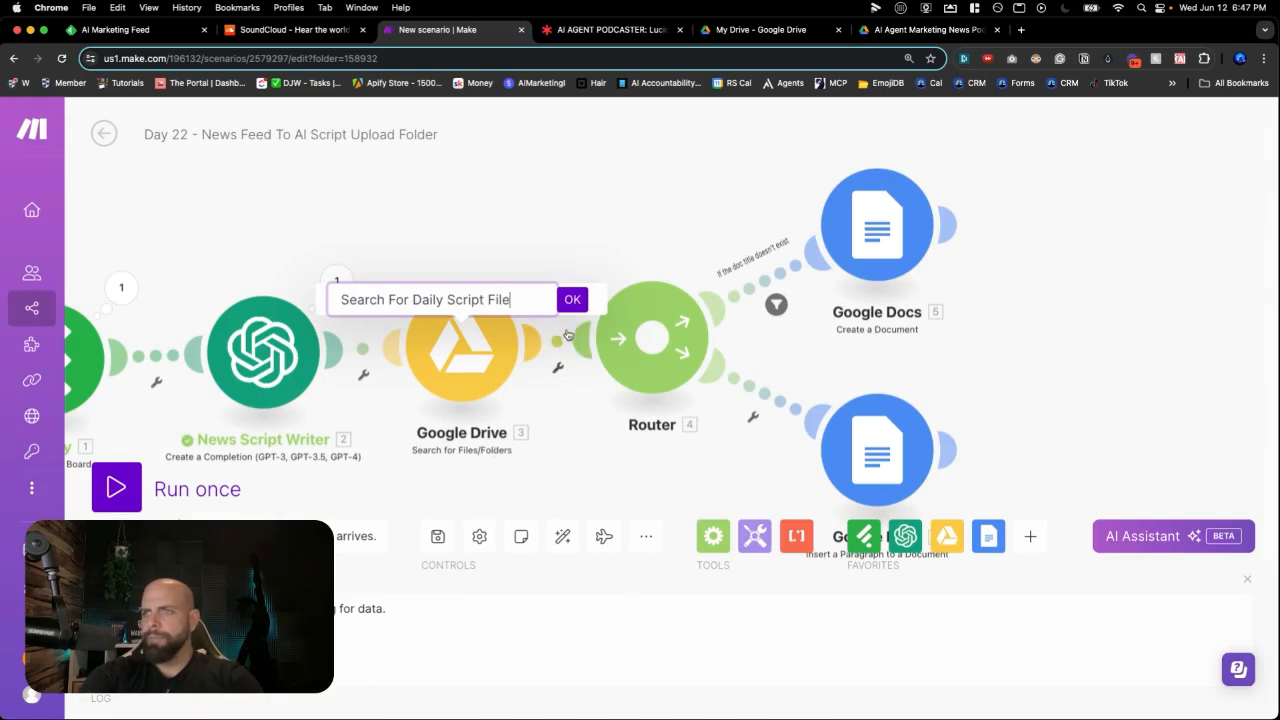
pyautogui.click(572, 299)
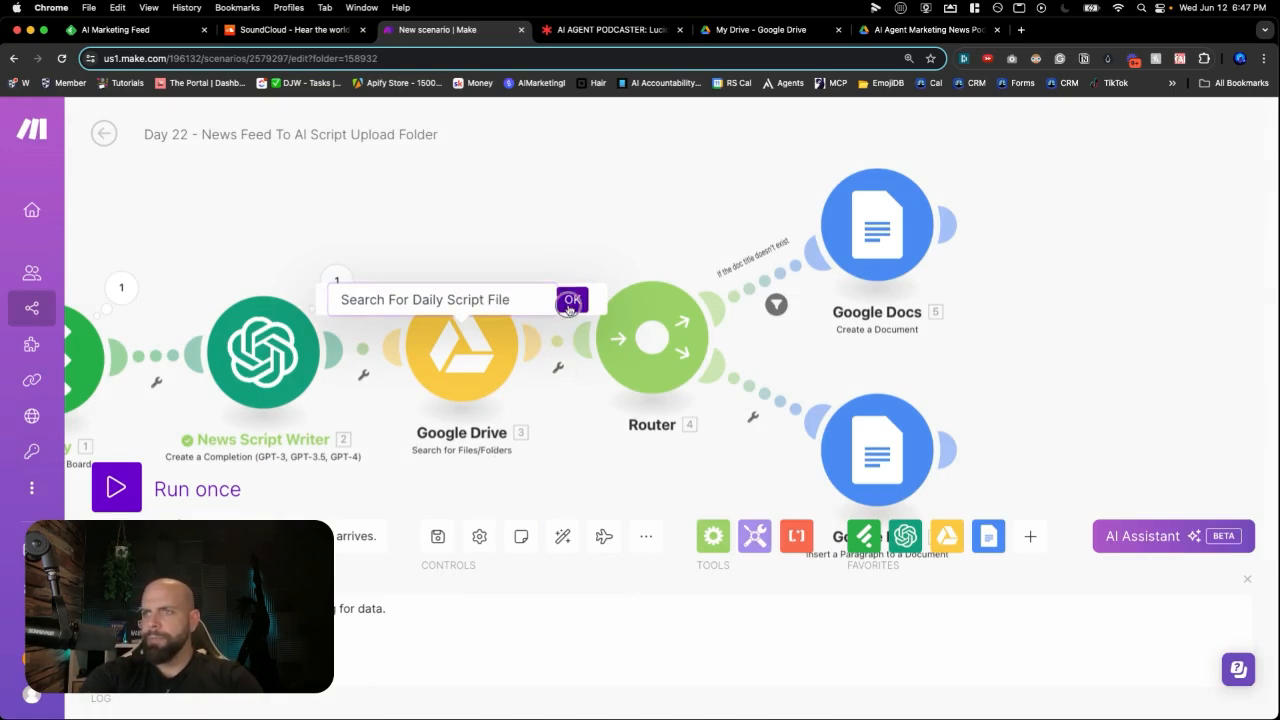
# Rename the Google Docs Create a Document module as "Create Daily Script File".
pyautogui.rightClick(880, 251)
pyautogui.click(912, 339)
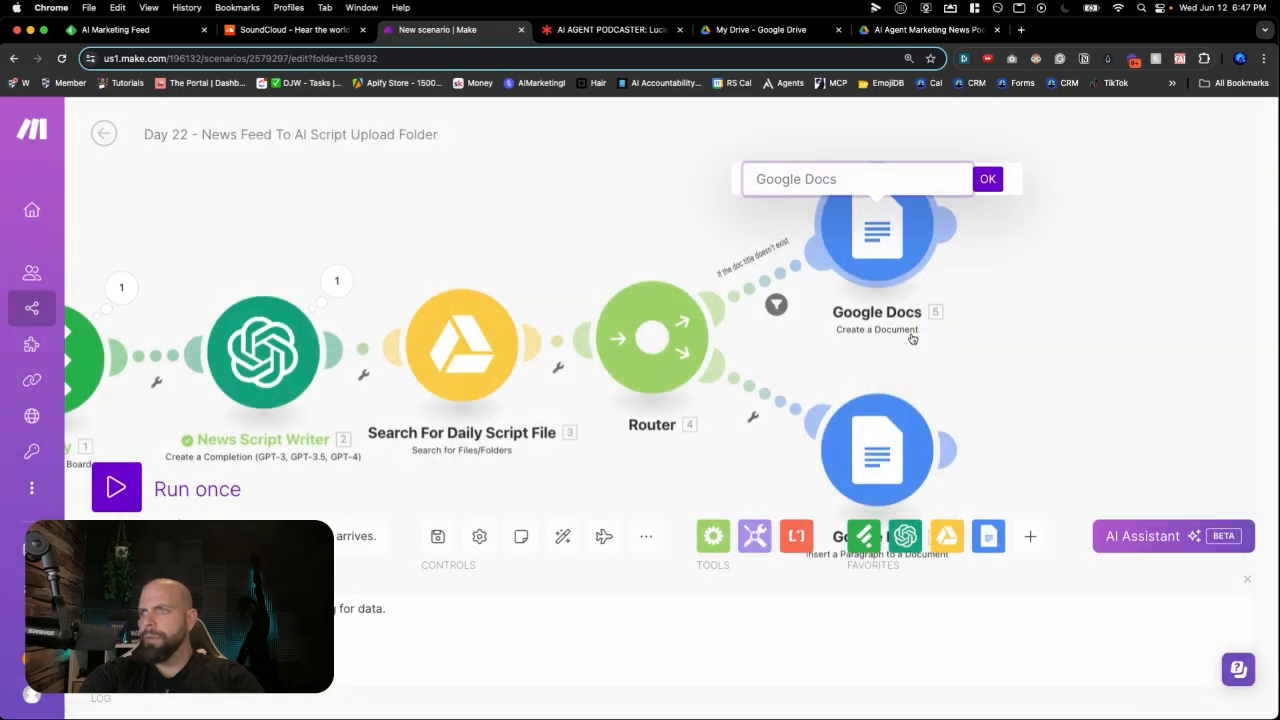
pyautogui.write('Create Daily Script File')
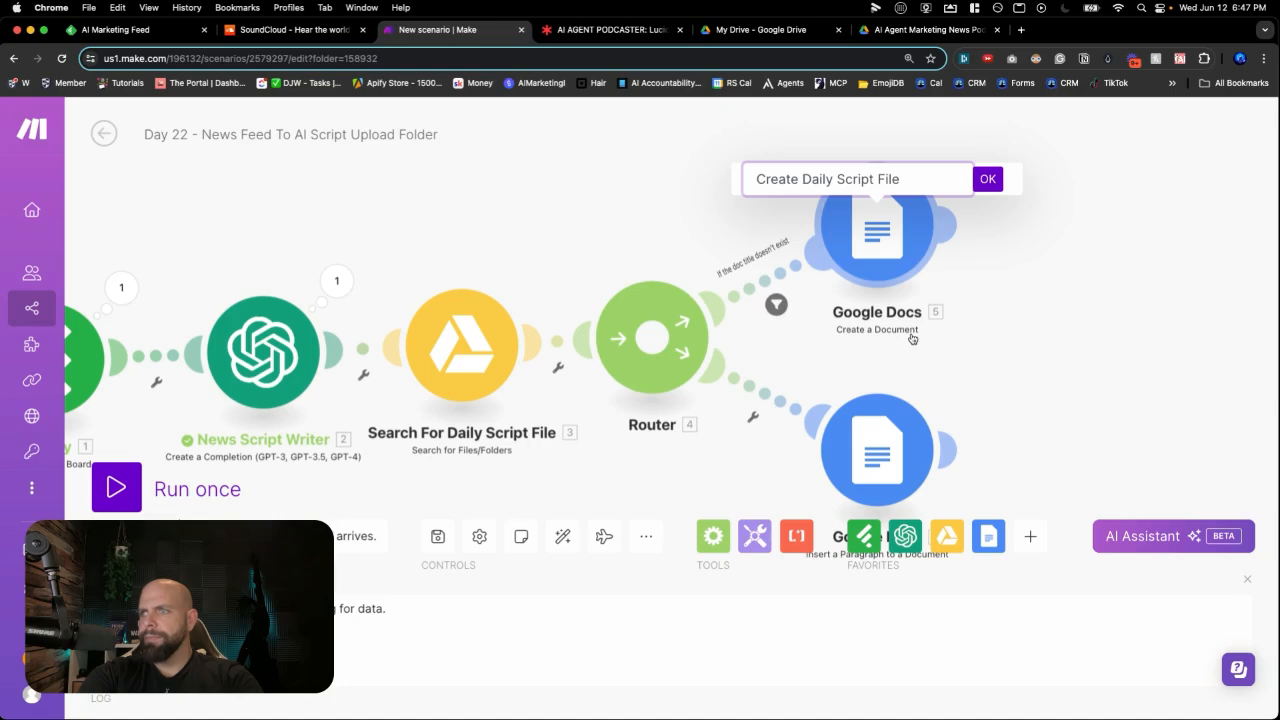
pyautogui.click(988, 179)
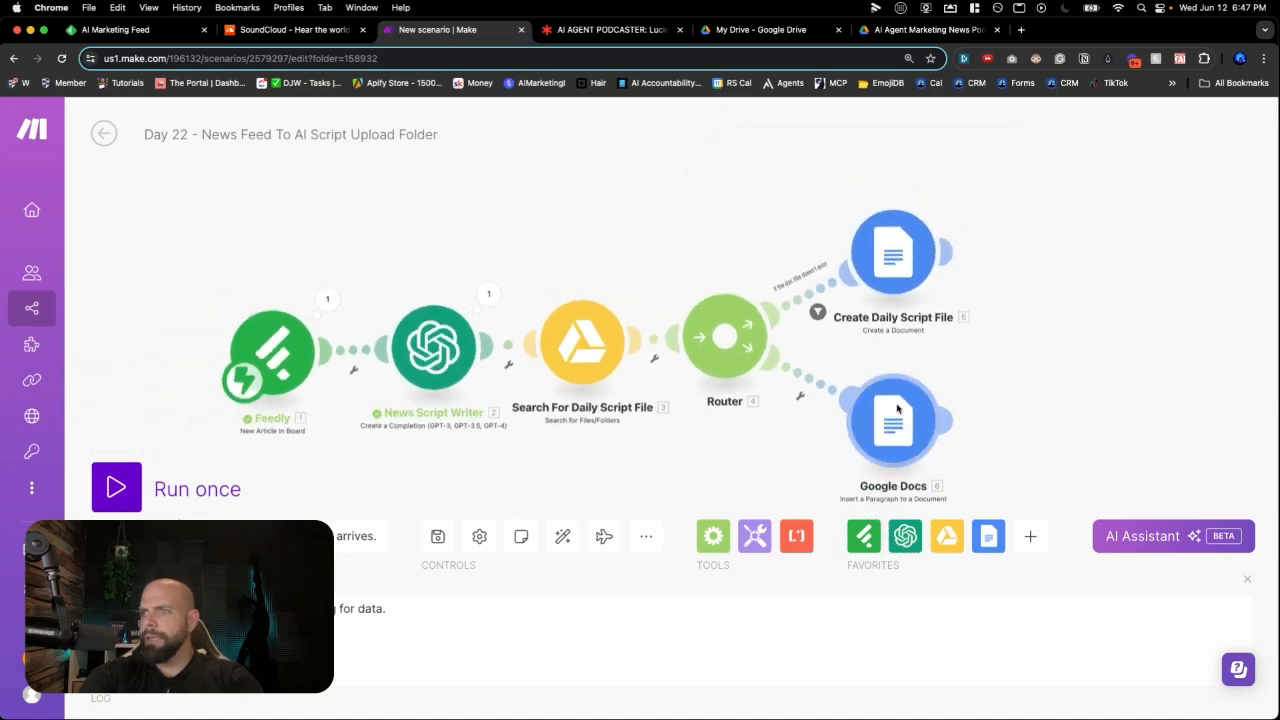
# Rename the Google Docs Insert a Paragraph to a Document module as "Add Content To Daily Script File".
pyautogui.rightClick(897, 408)
pyautogui.click(928, 500)
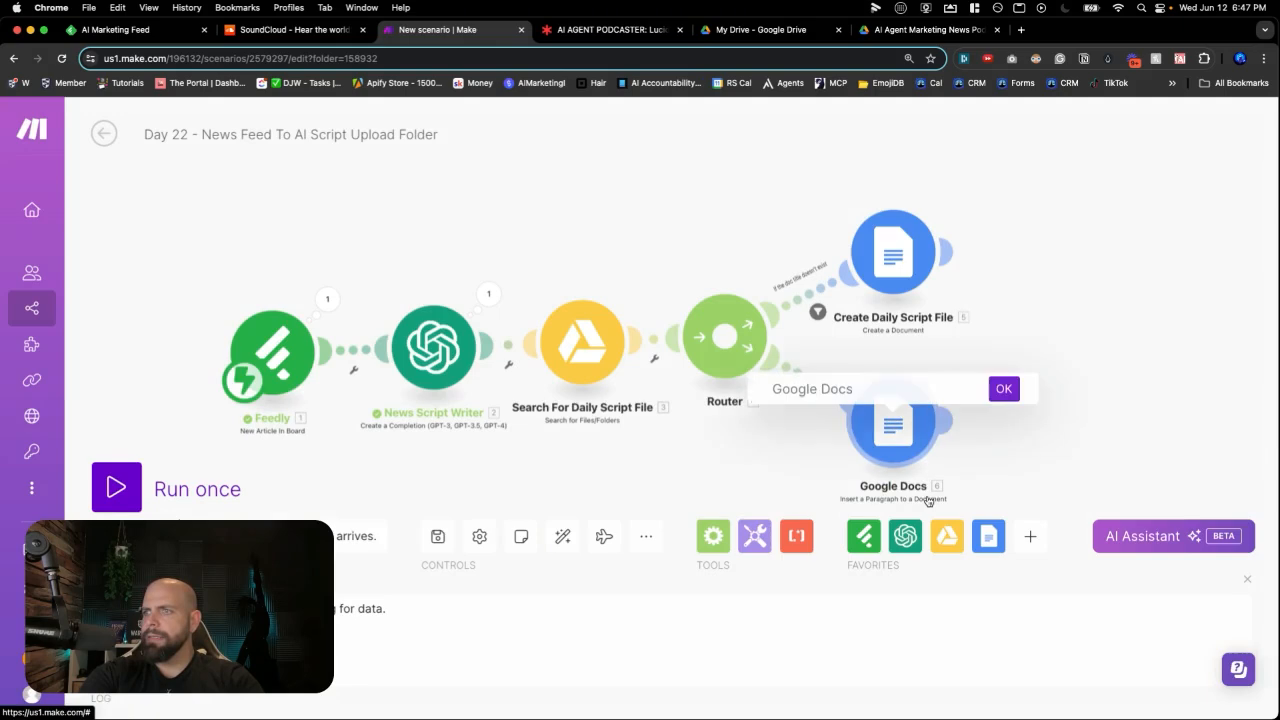
pyautogui.write('Ad')
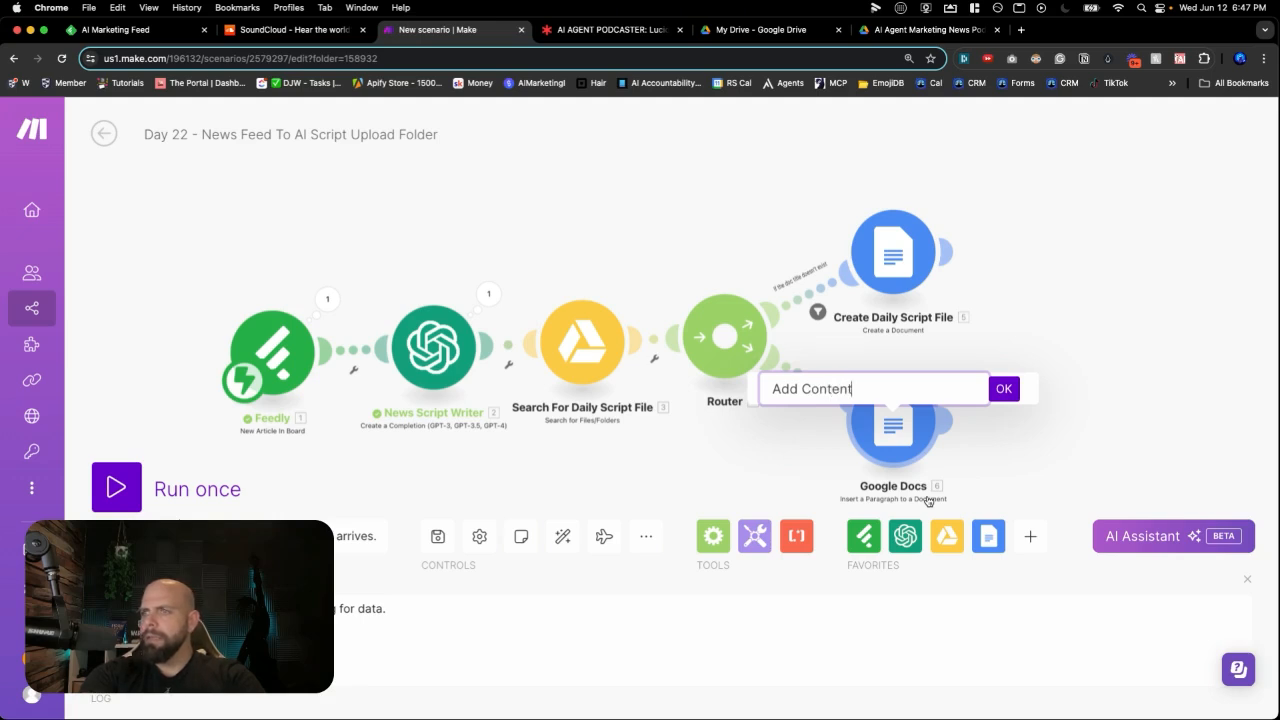
pyautogui.write('d Content To Daily ')
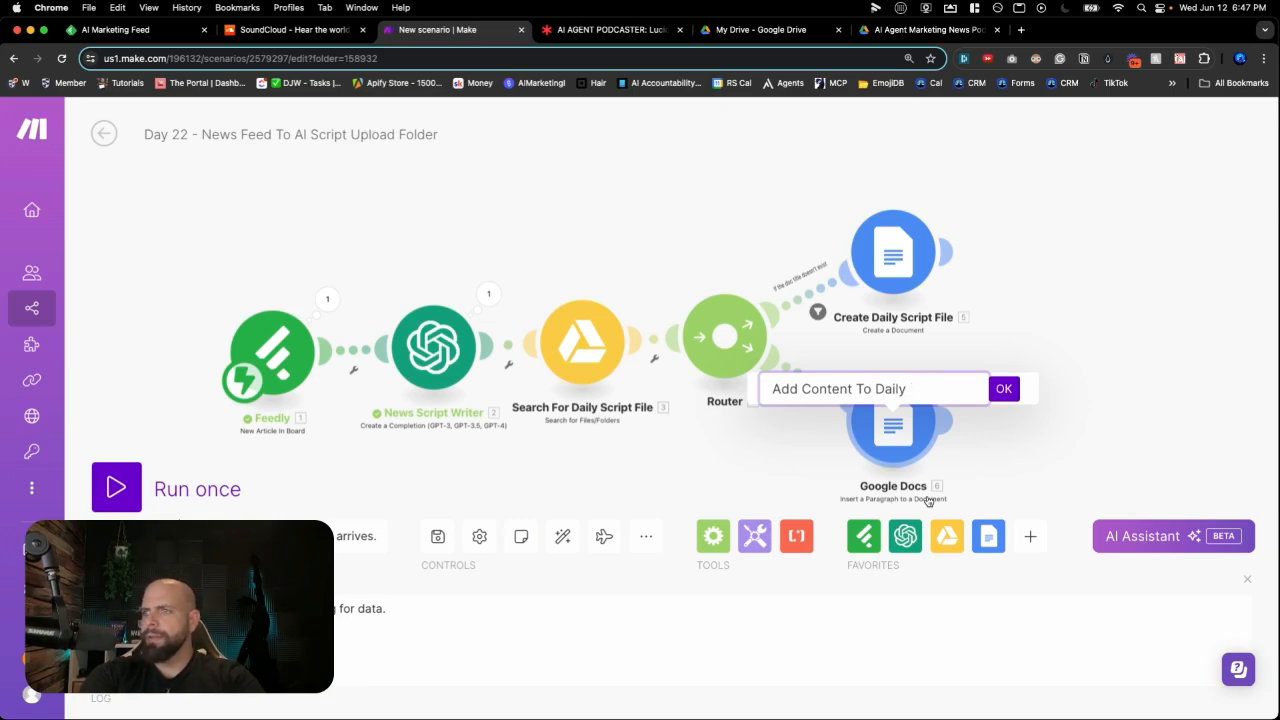
pyautogui.write('SS')
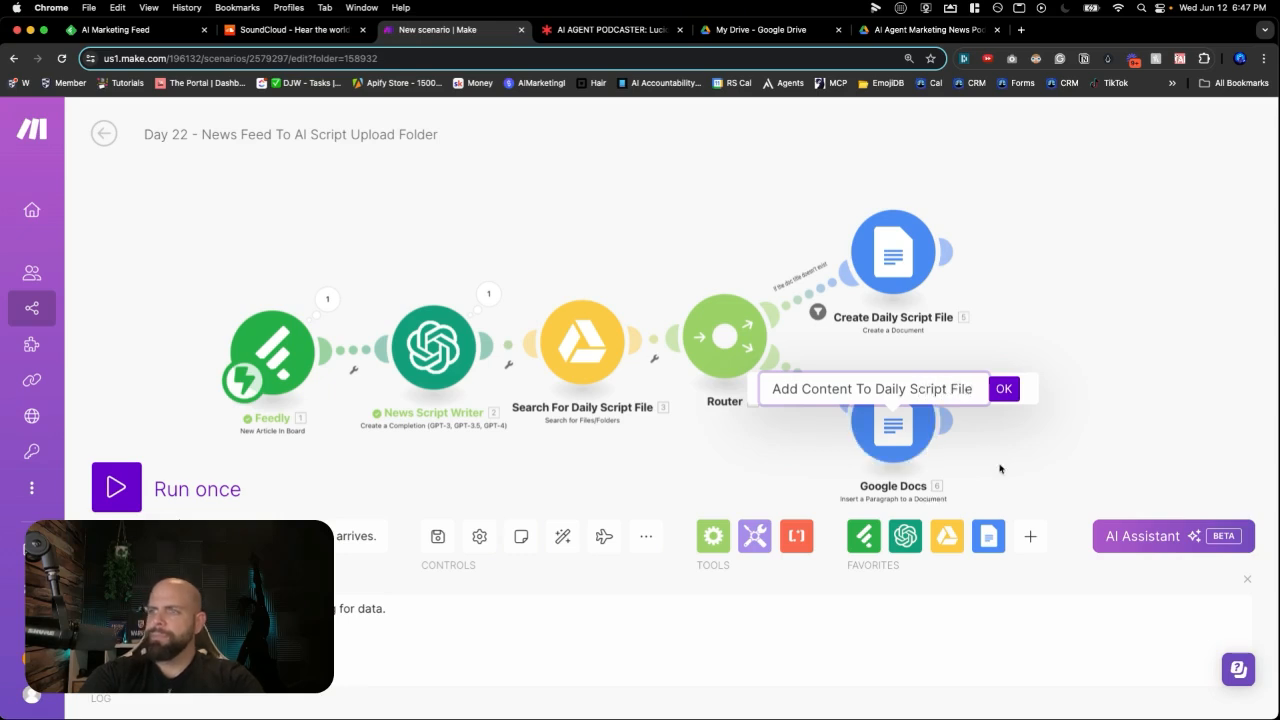
pyautogui.click(1001, 396)
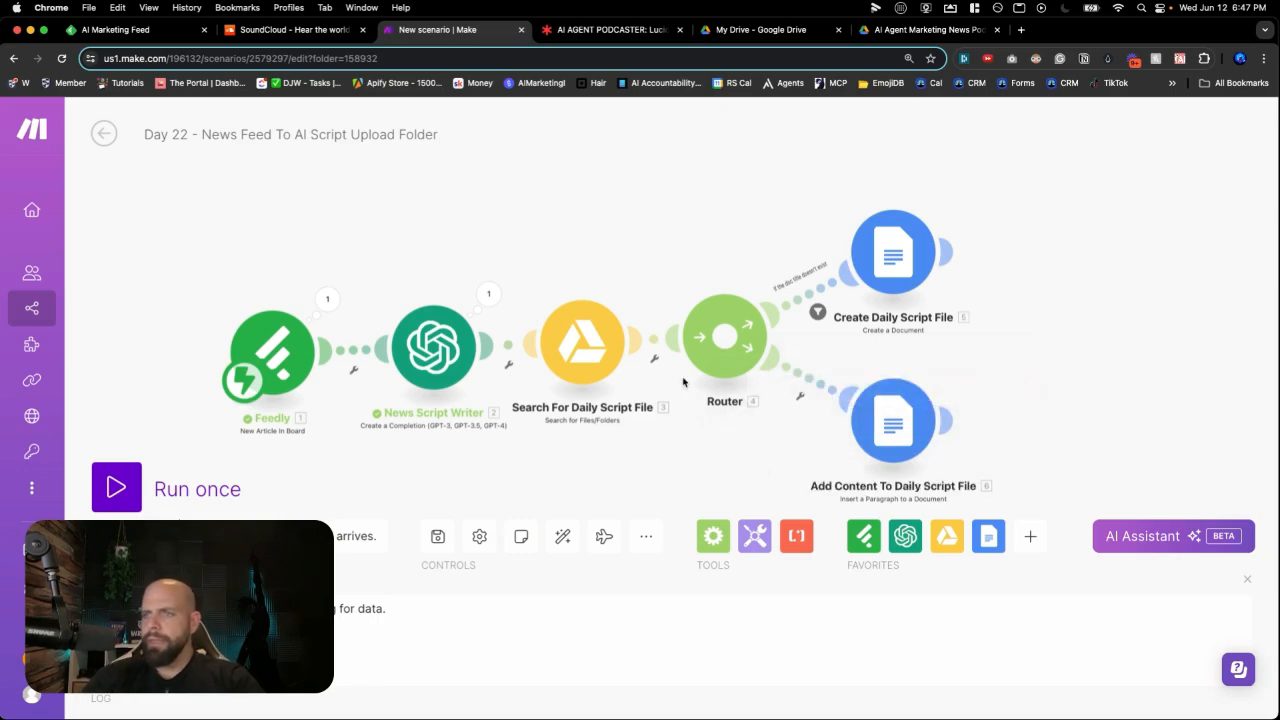
# Save the scenario and start a single test run.
pyautogui.click(437, 536)
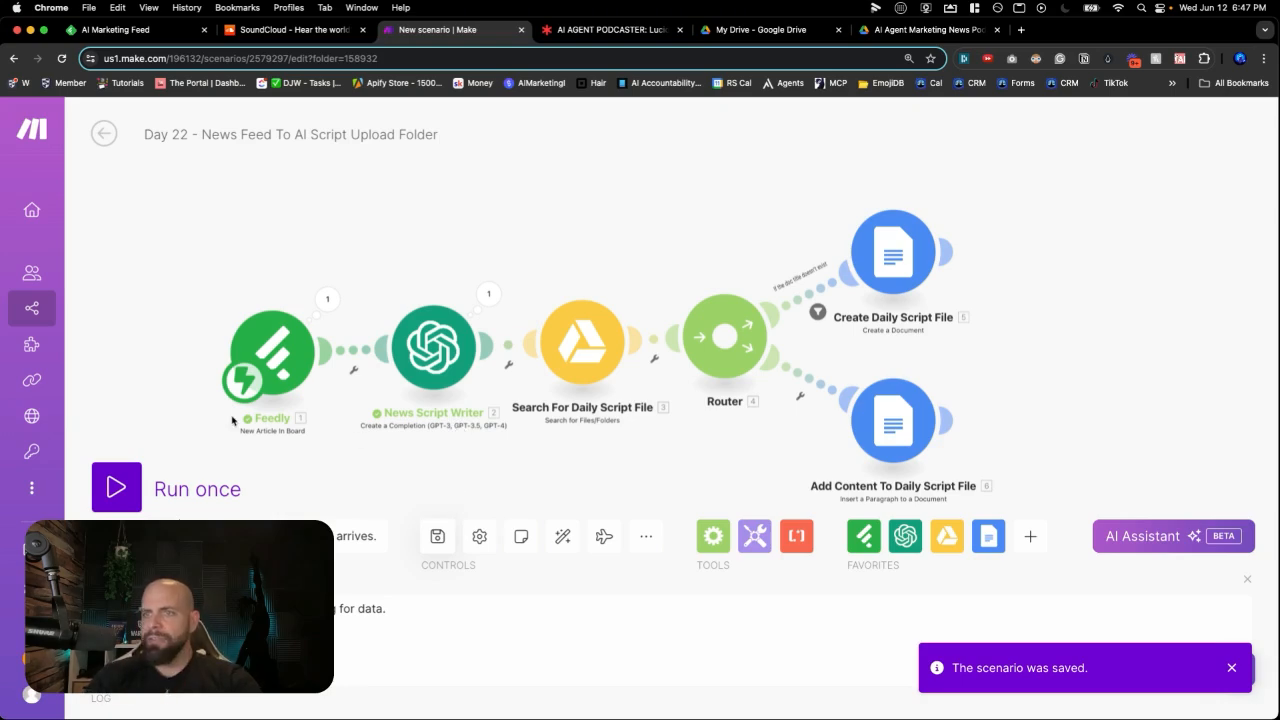
pyautogui.click(116, 488)
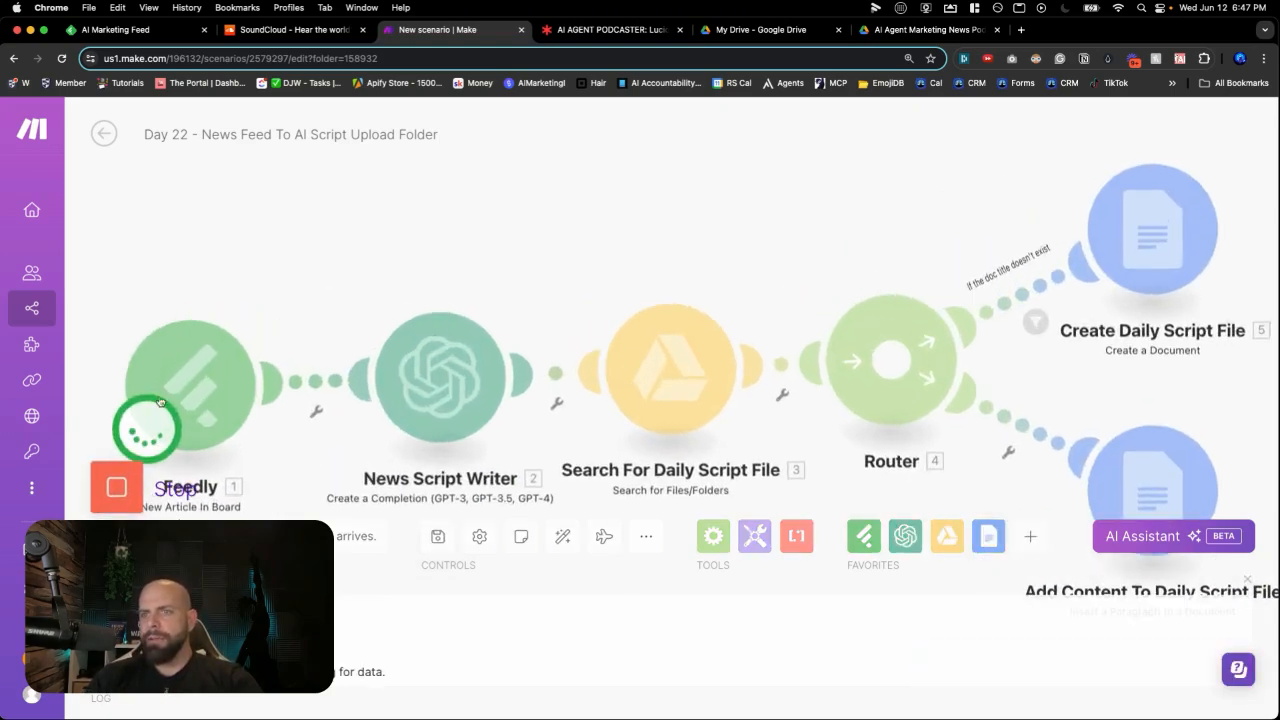
# Switch to Feedly and save the article "AI in Tech Industry: 8 Revolutionary Applications" to the AI Marketing News board.
pyautogui.click(139, 31)
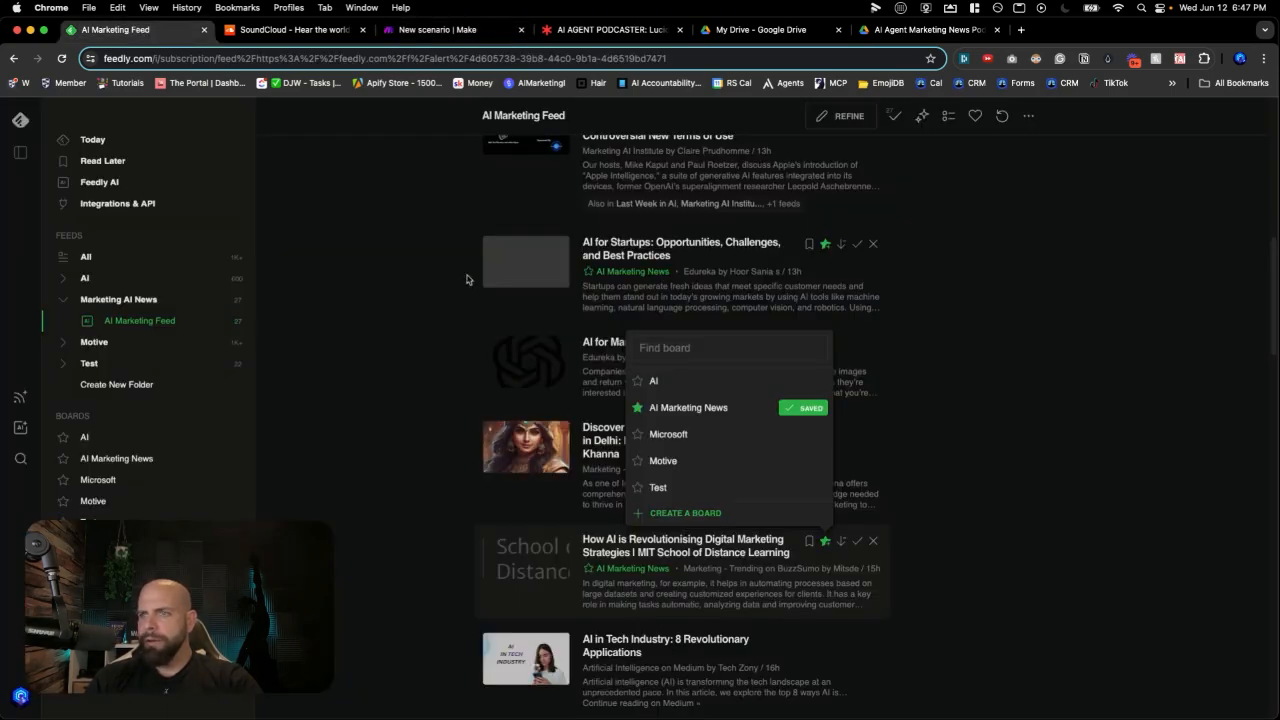
pyautogui.click(411, 354)
pyautogui.scroll(-3, 547, 434)
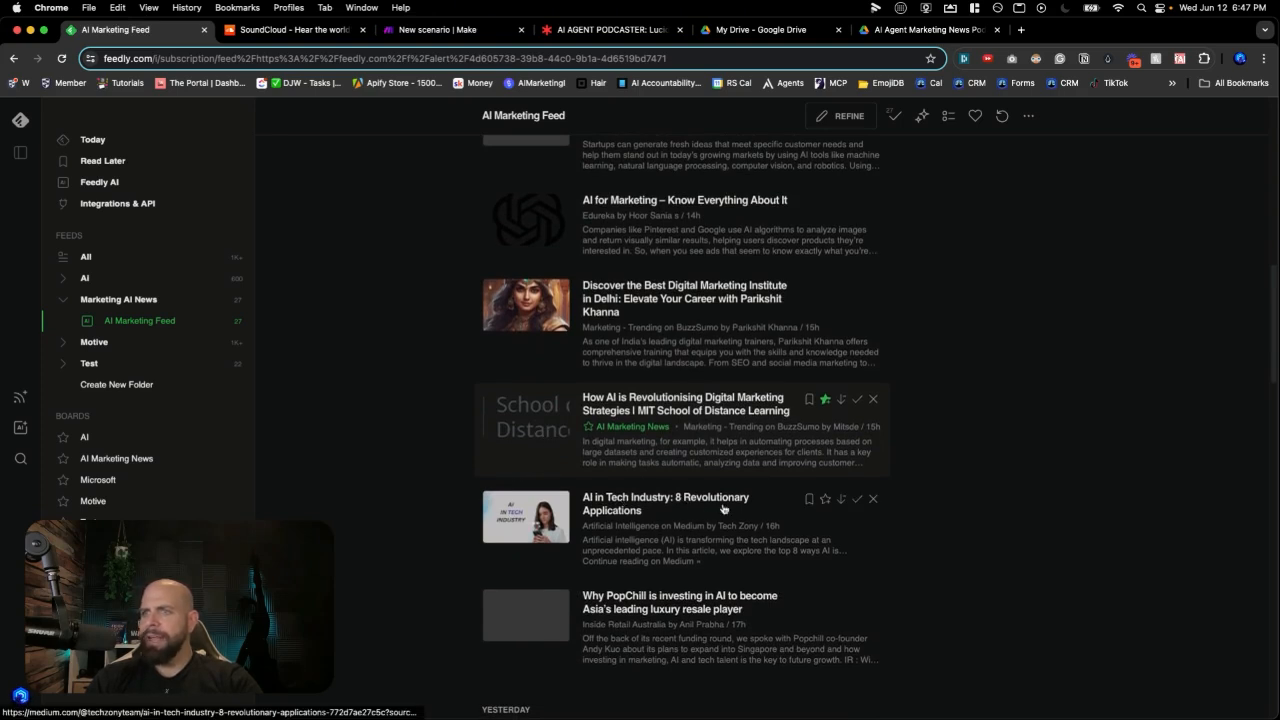
pyautogui.click(825, 498)
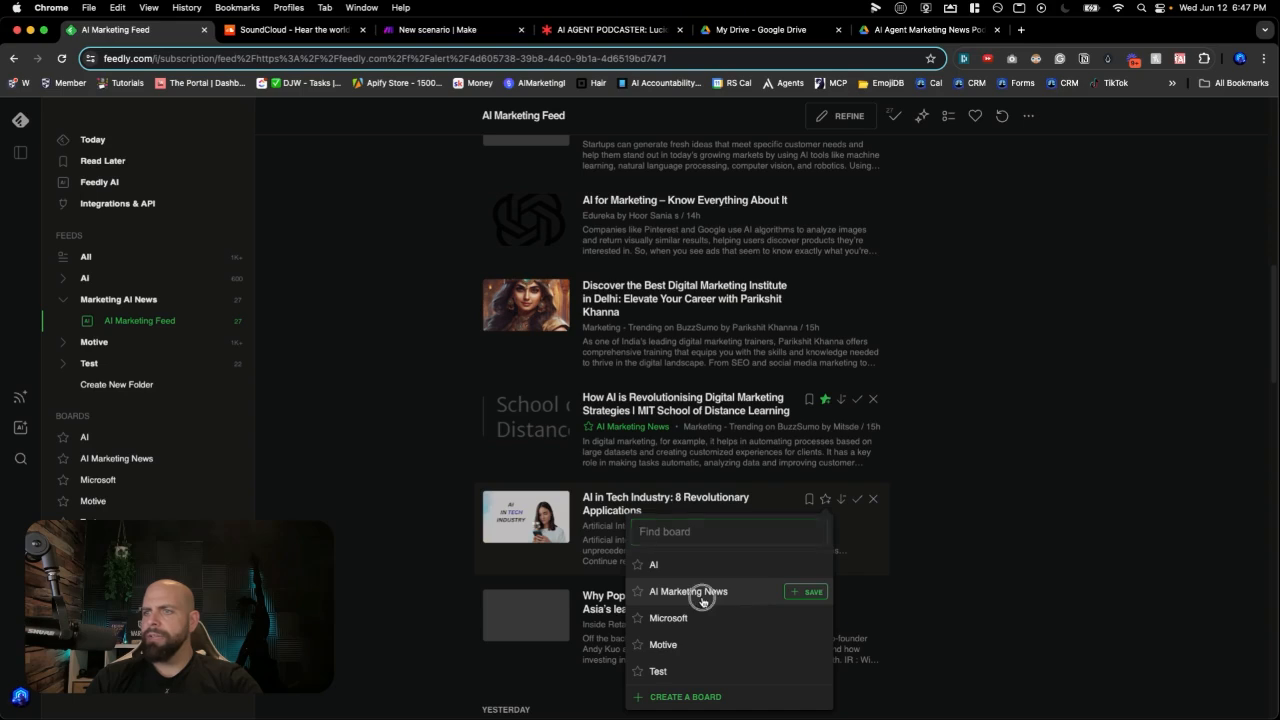
pyautogui.click(700, 594)
# Return to the Make scenario and examine the run error on the Add Content To Daily Script File module.
pyautogui.click(450, 29)
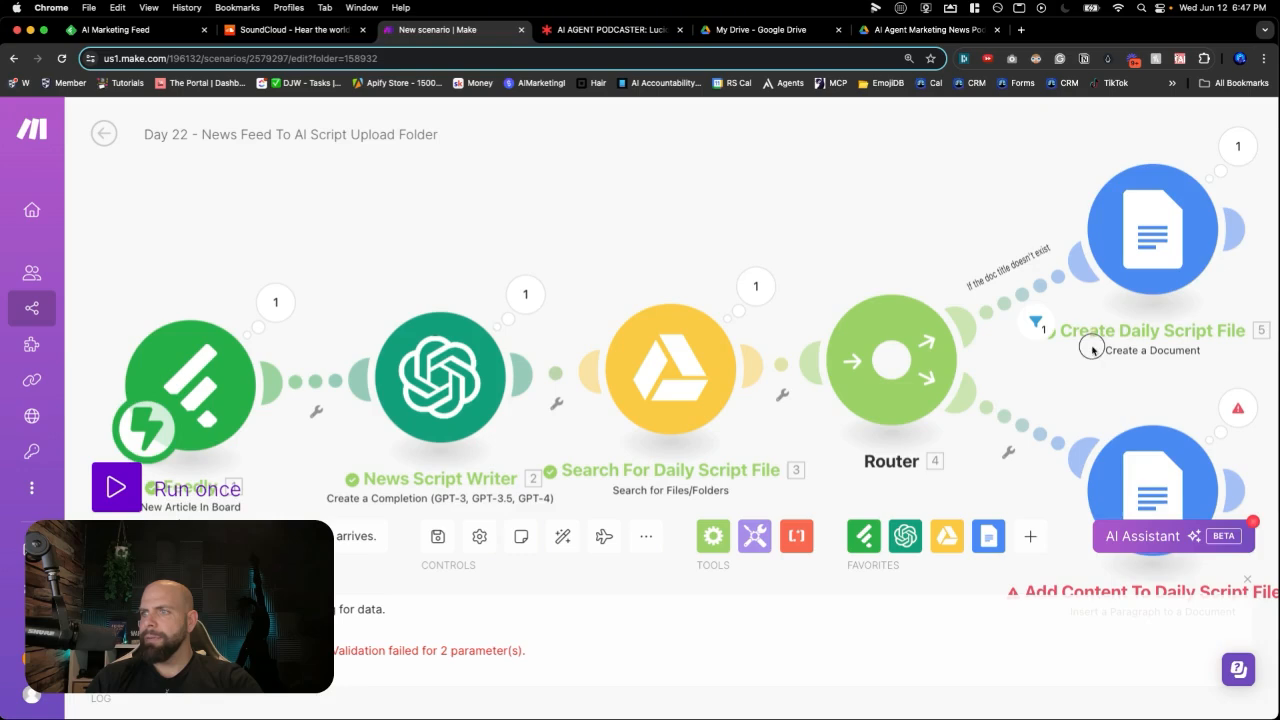
pyautogui.moveTo(1091, 348); pyautogui.dragTo(921, 222)
pyautogui.click(1060, 285)
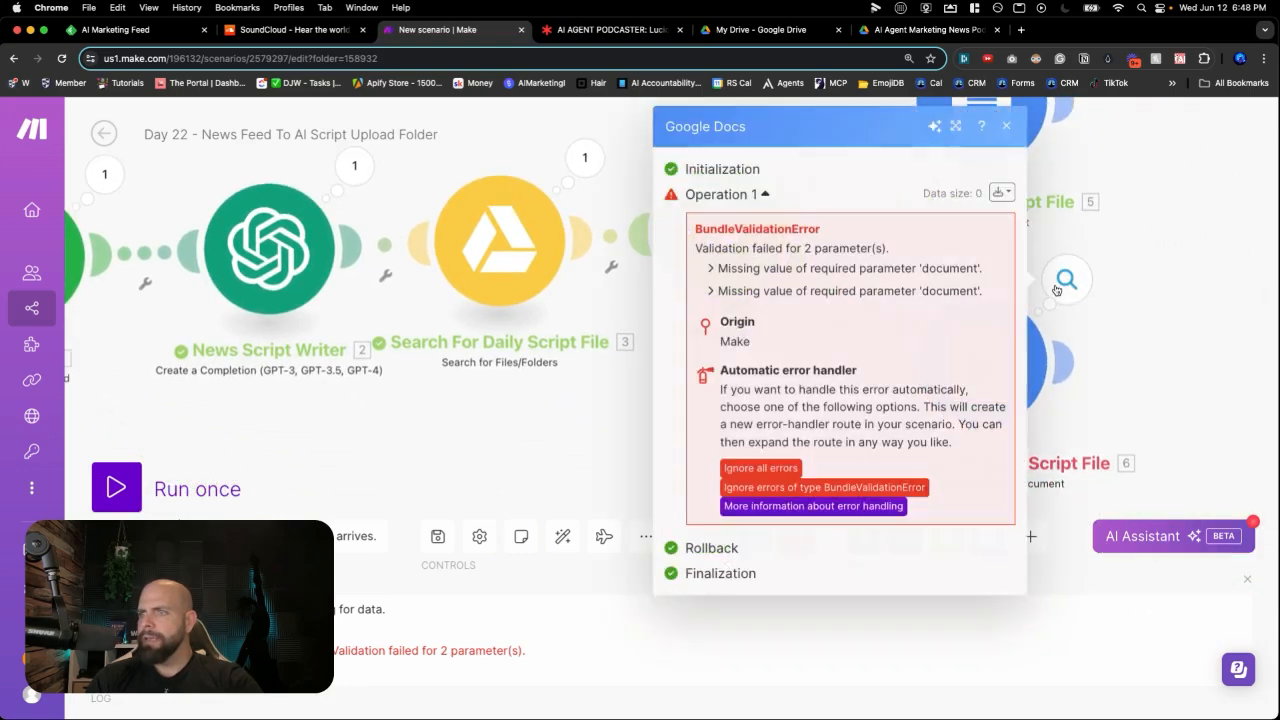
pyautogui.click(1076, 316)
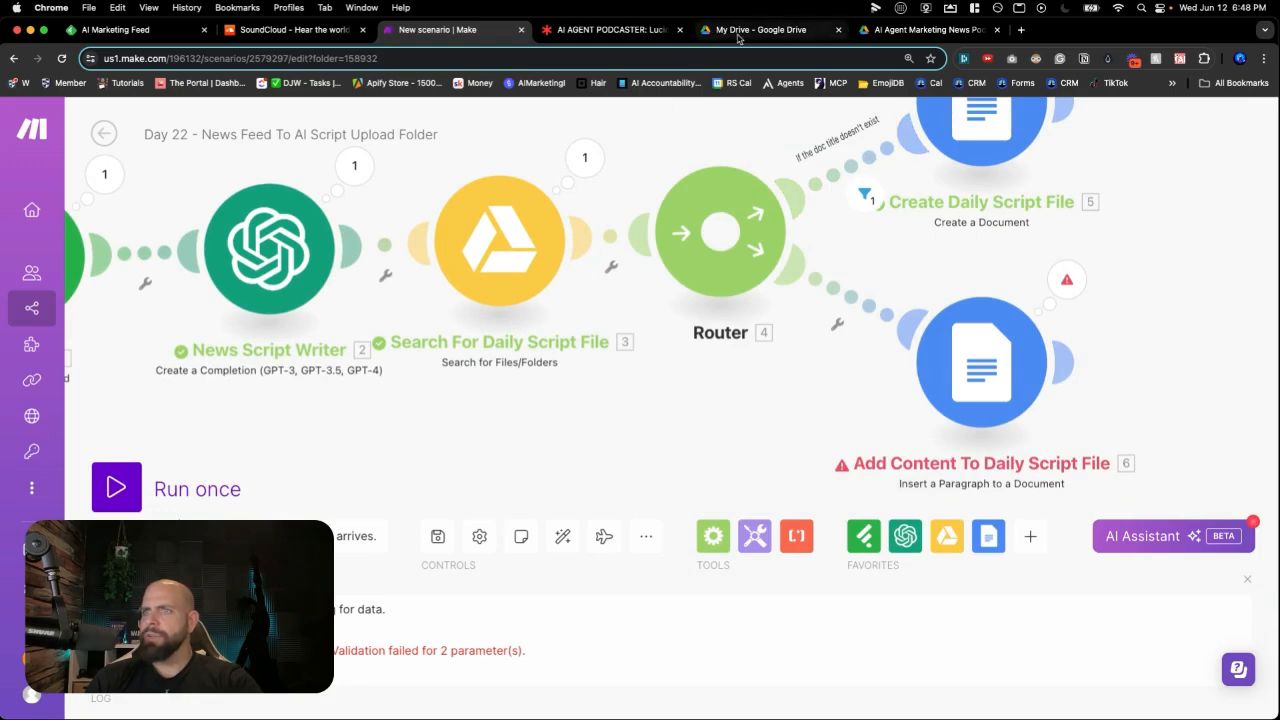
# Switch to Google Drive, open the Scripts folder and view the 20240612 document.
pyautogui.click(894, 38)
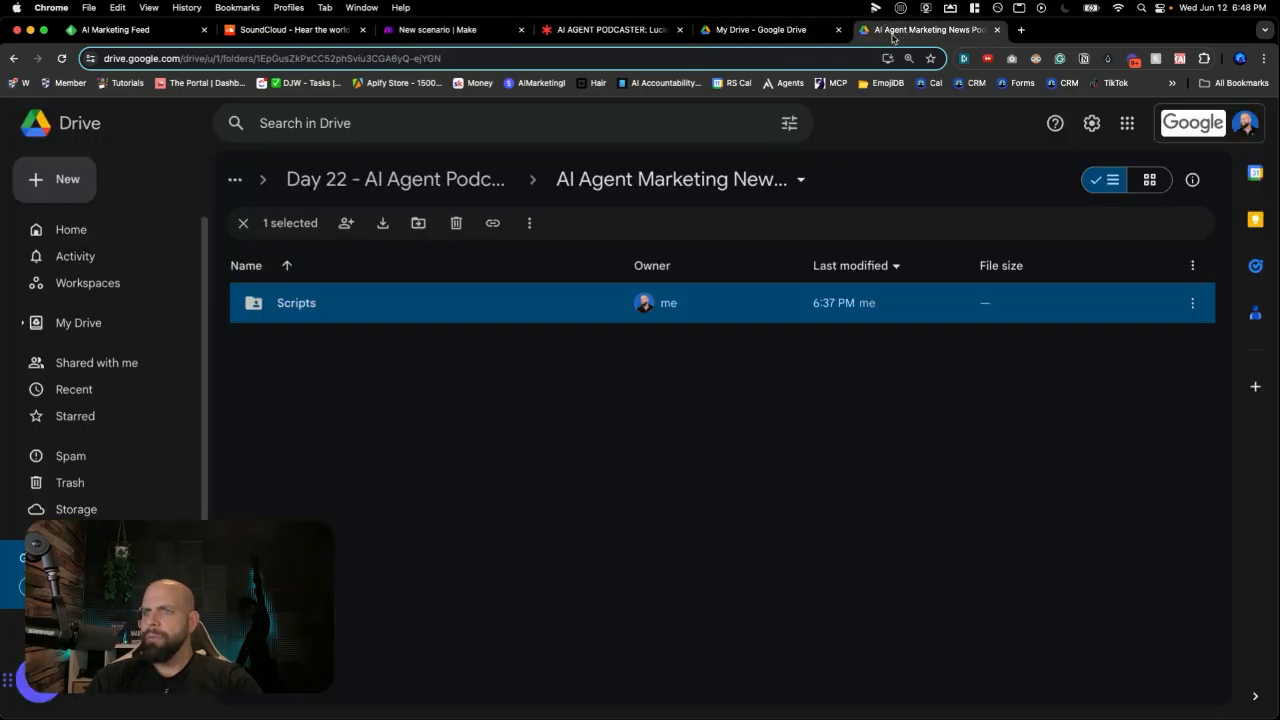
pyautogui.doubleClick(436, 318)
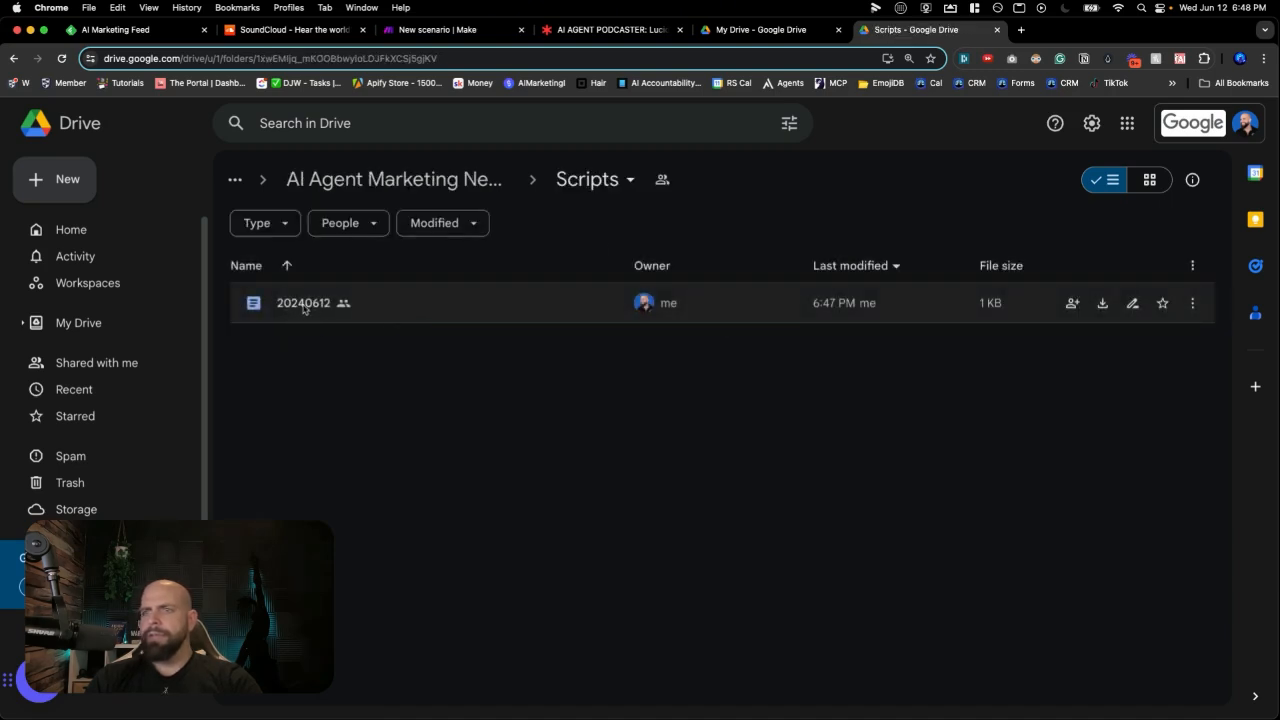
pyautogui.doubleClick(333, 316)
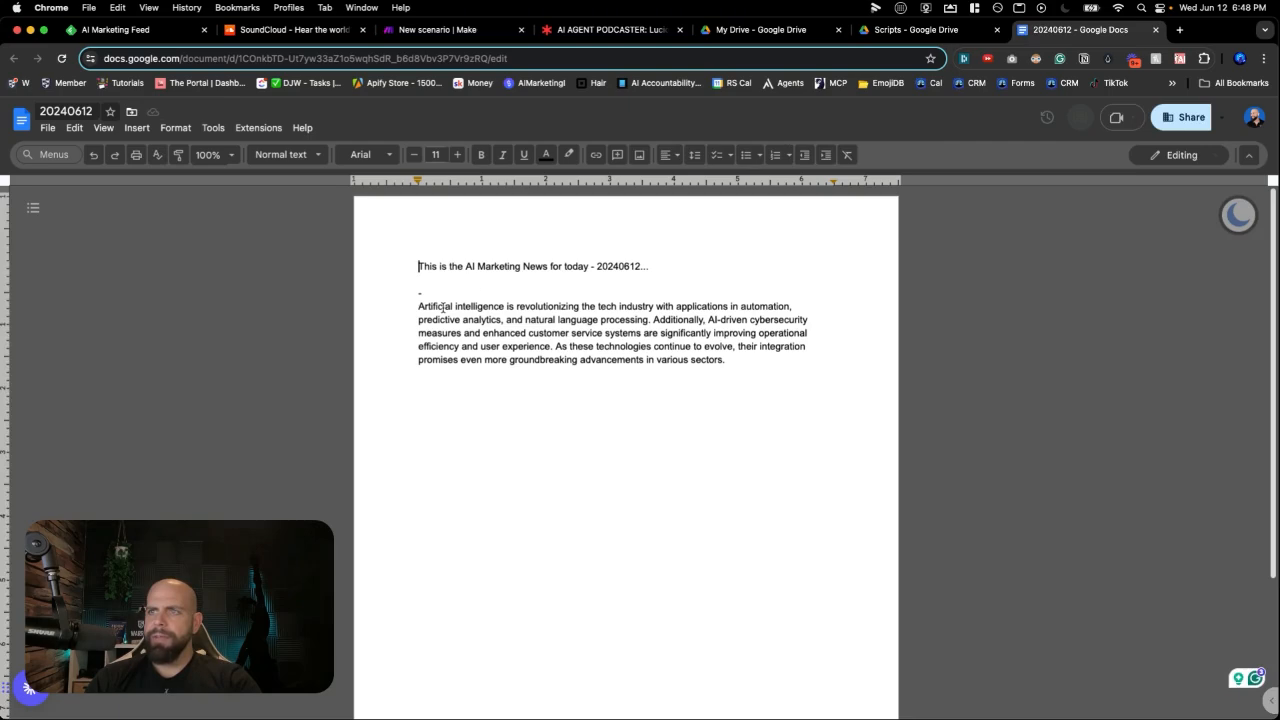
# Return to the Make scenario and inspect the Add Content To Daily Script File module's error details and settings.
pyautogui.click(462, 30)
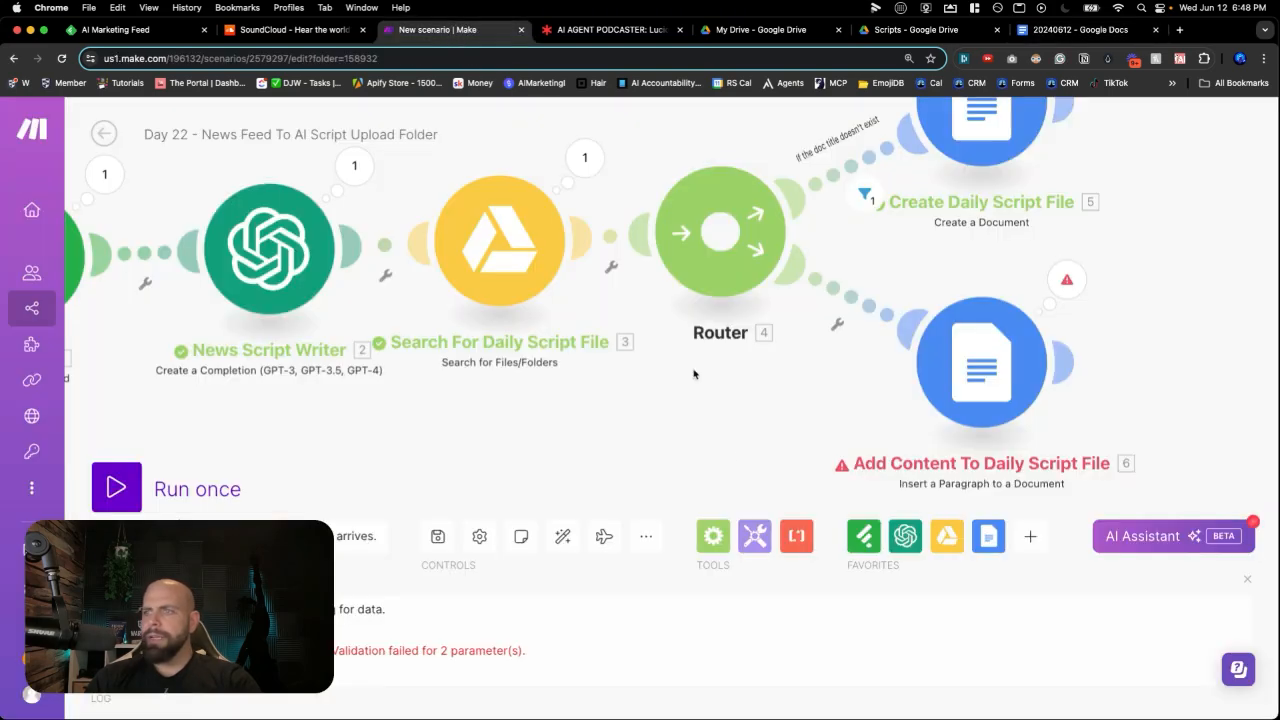
pyautogui.click(1067, 292)
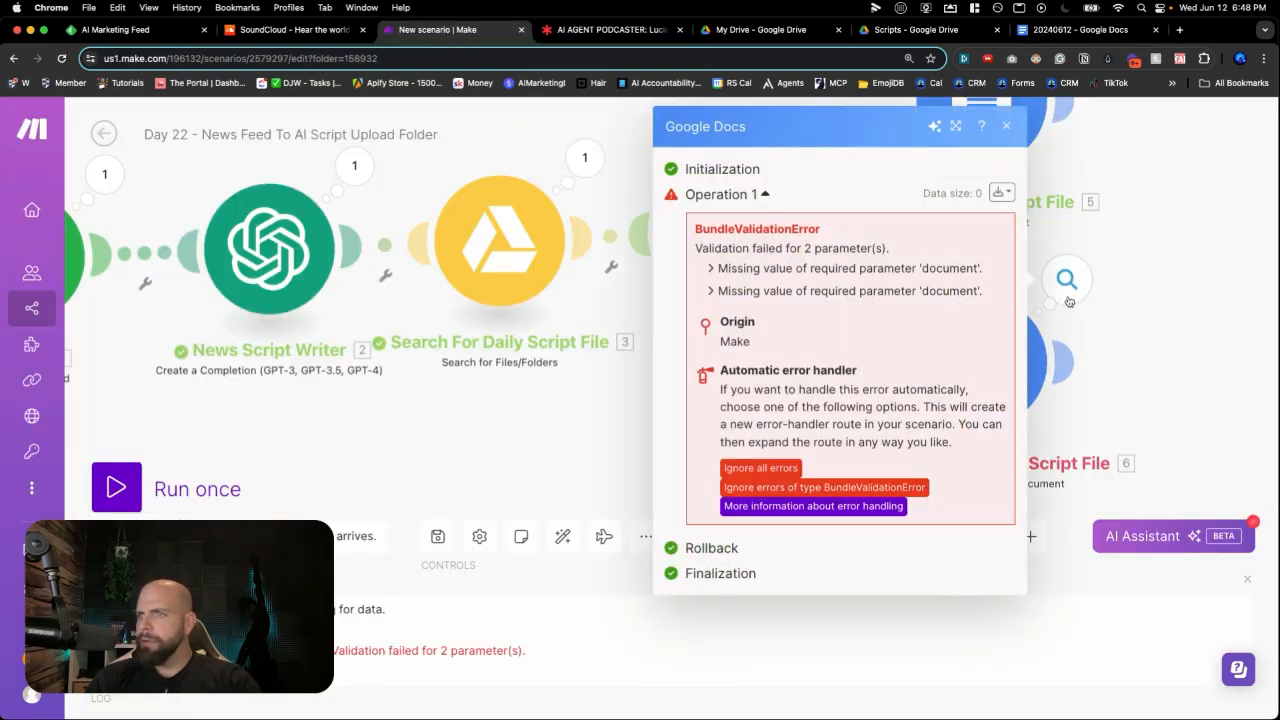
pyautogui.click(1106, 360)
pyautogui.click(1040, 365)
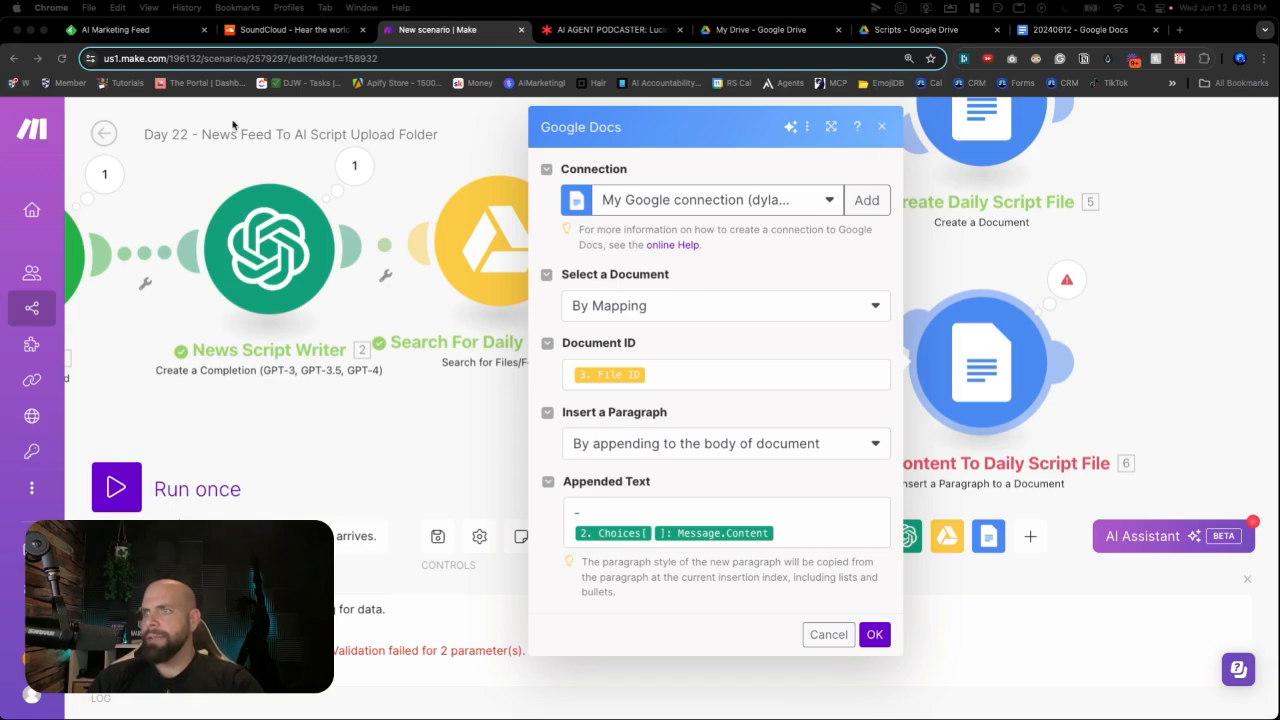
pyautogui.click(881, 126)
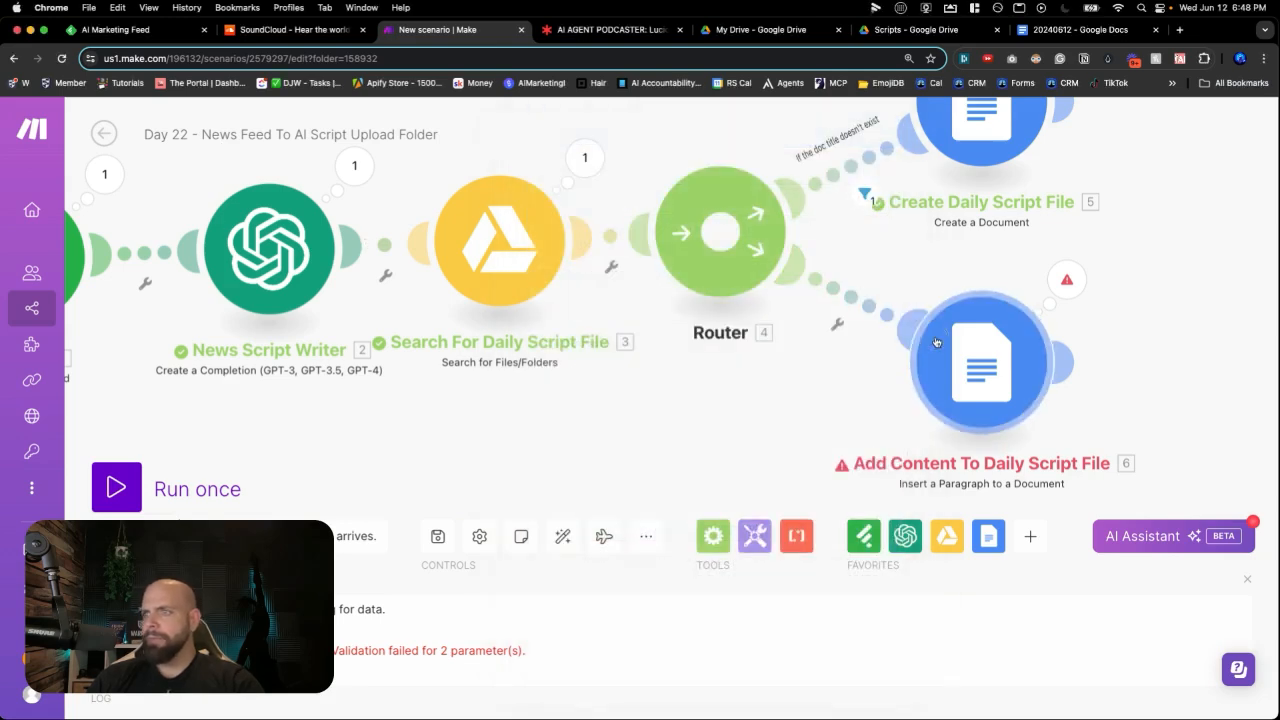
# Move the Add Content To Daily Script File module away from the Router and label its route's filter "If Script File Exist".
pyautogui.moveTo(936, 342); pyautogui.dragTo(1020, 369)
pyautogui.click(886, 341)
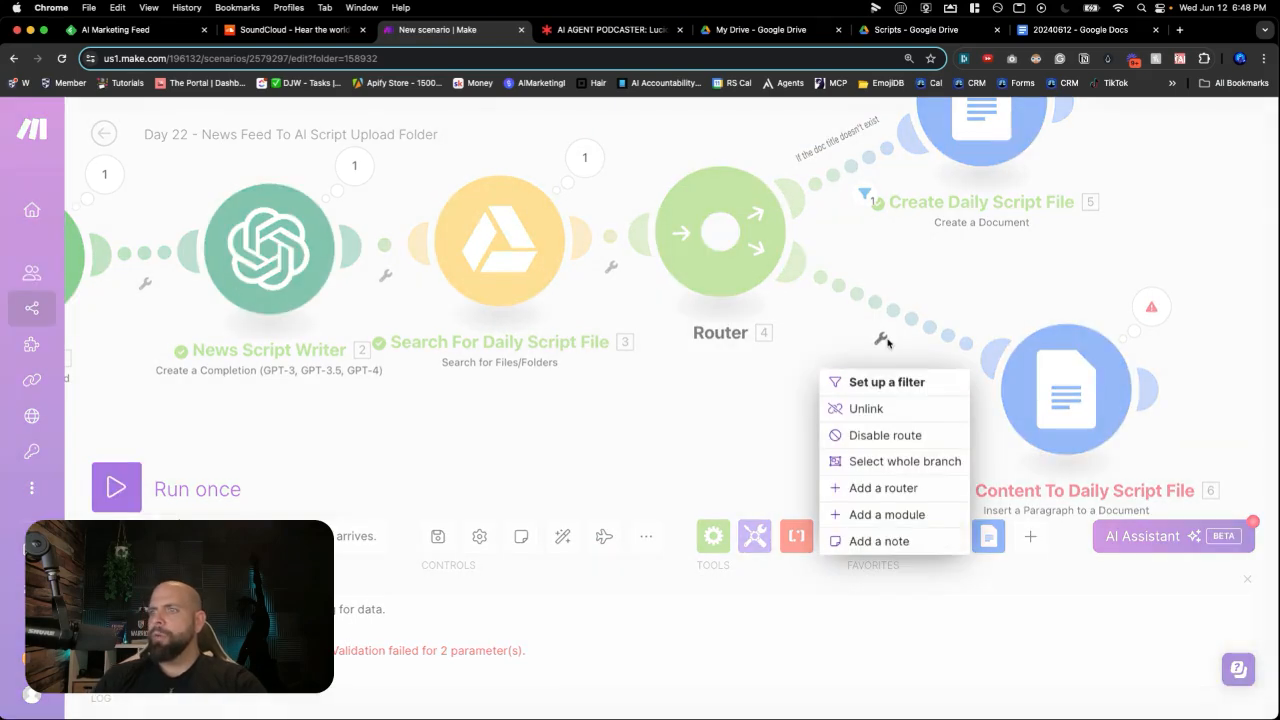
pyautogui.click(885, 381)
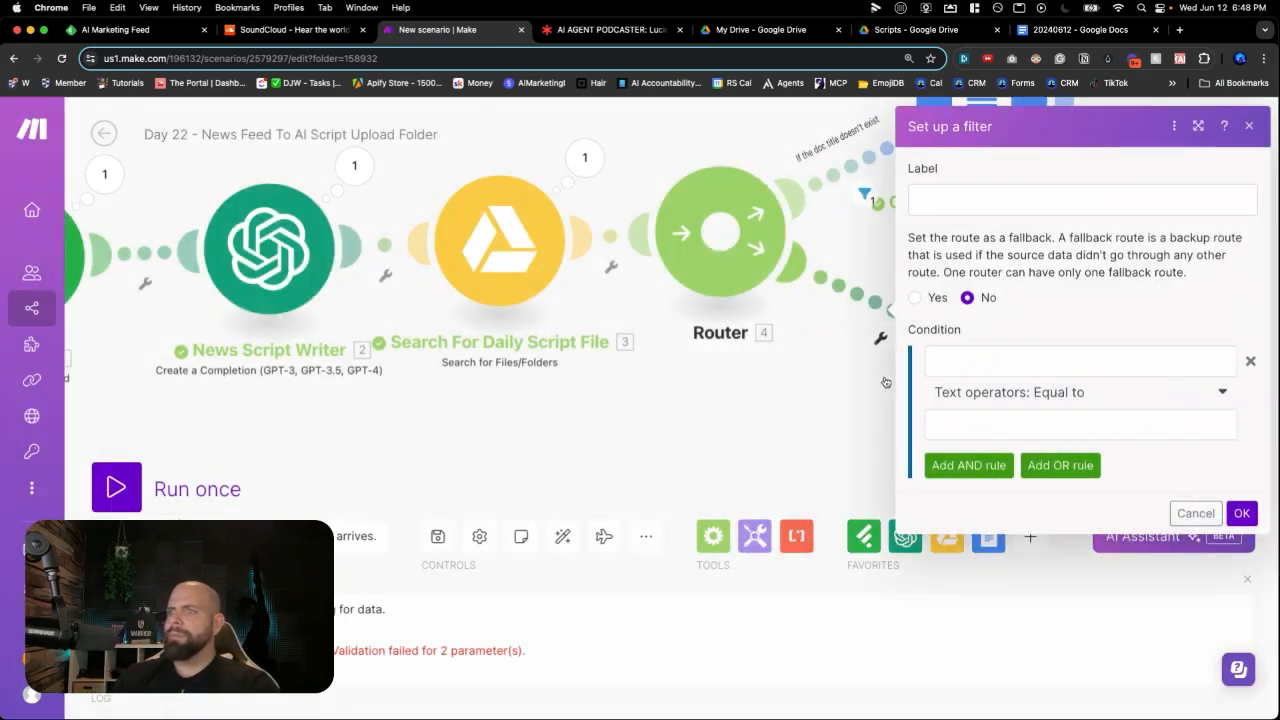
pyautogui.click(992, 203)
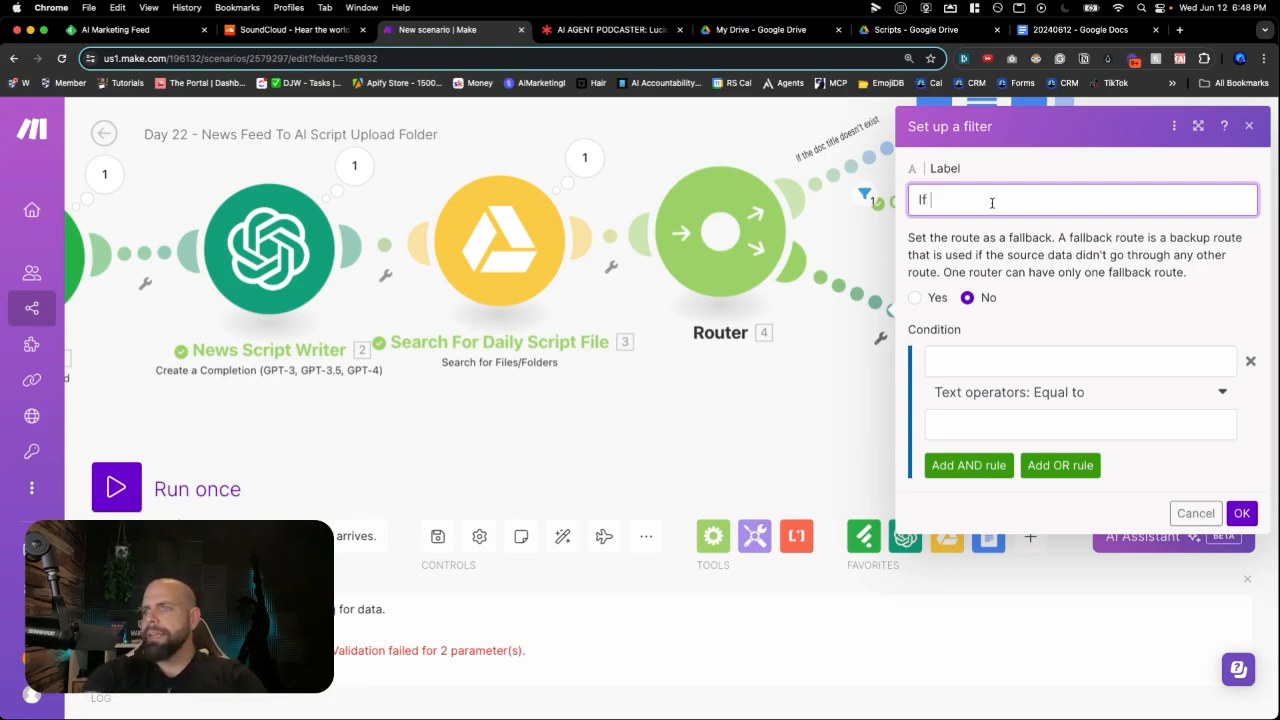
pyautogui.write('If Script ')
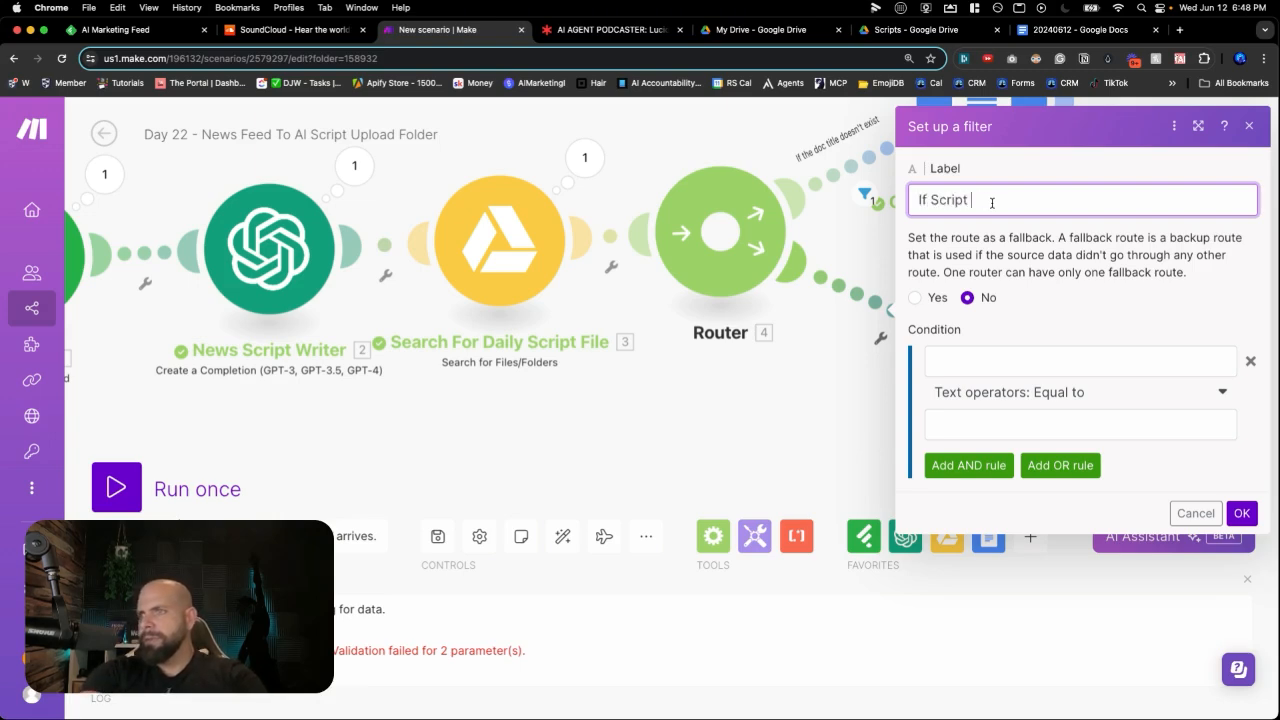
pyautogui.write('File Exist')
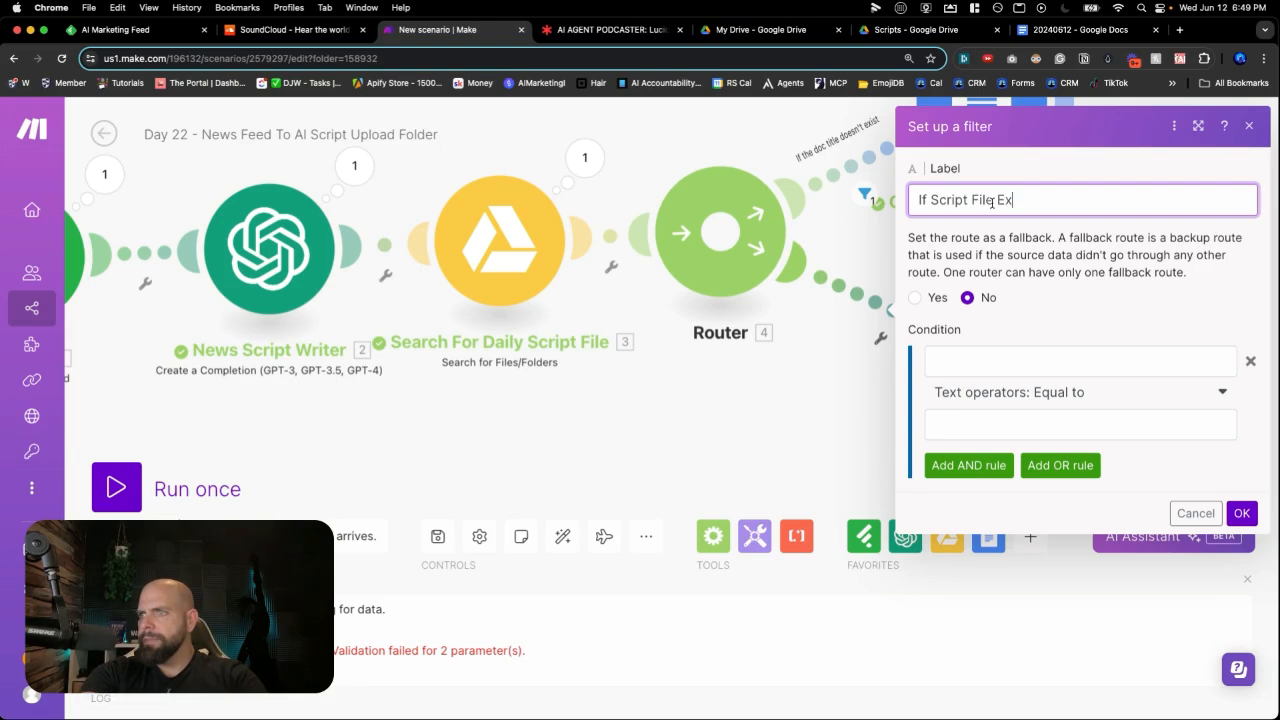
# Set the filter condition to Total number of bundles from Search For Daily Script File, text equal to 1.
pyautogui.click(1023, 356)
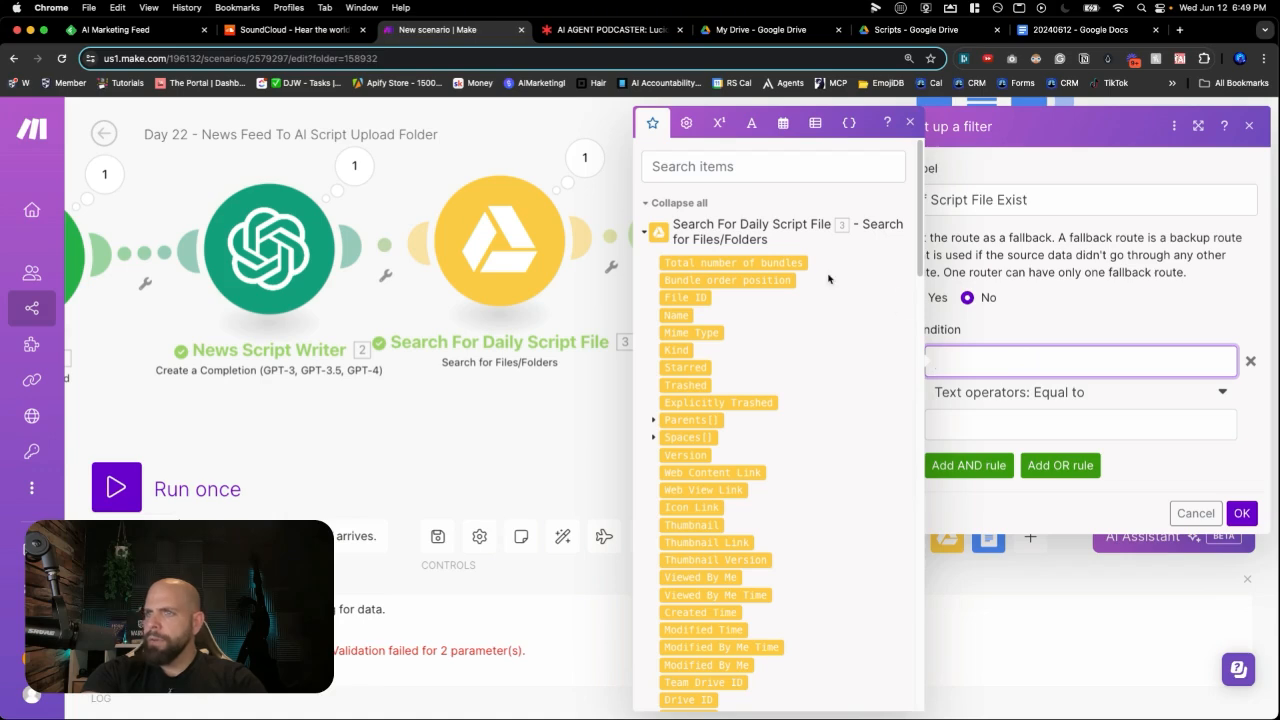
pyautogui.click(760, 264)
pyautogui.click(995, 428)
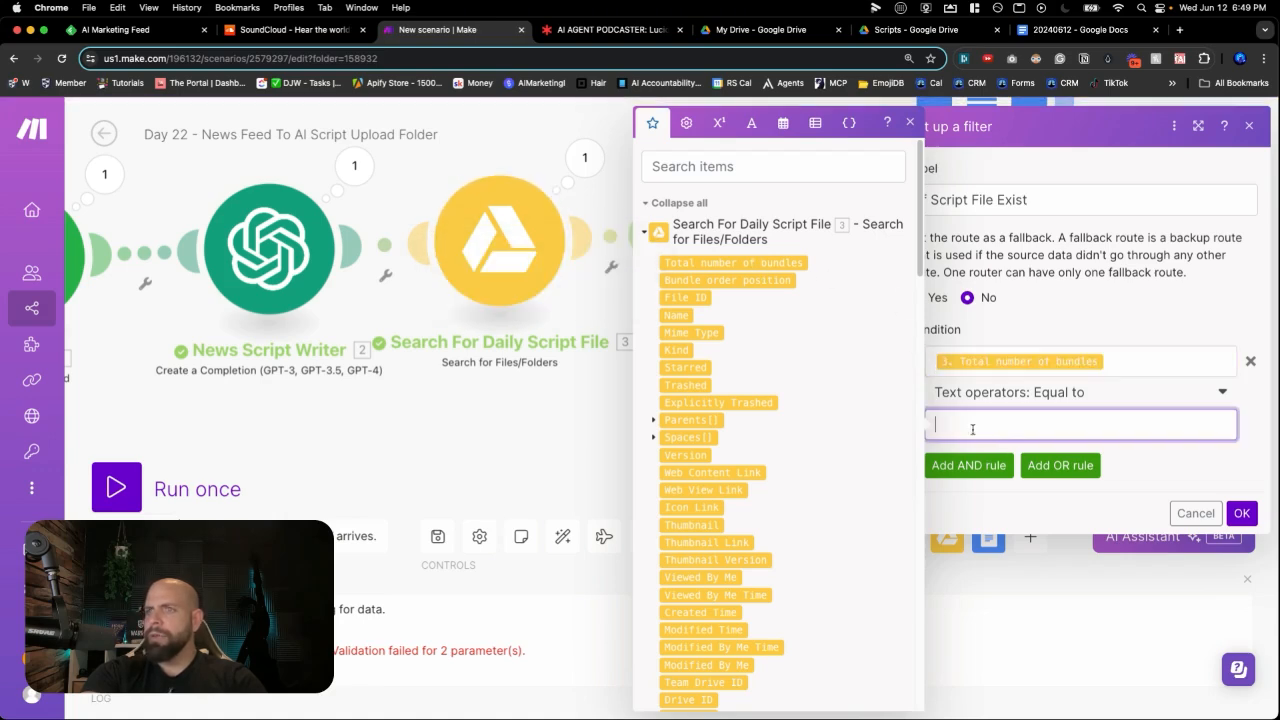
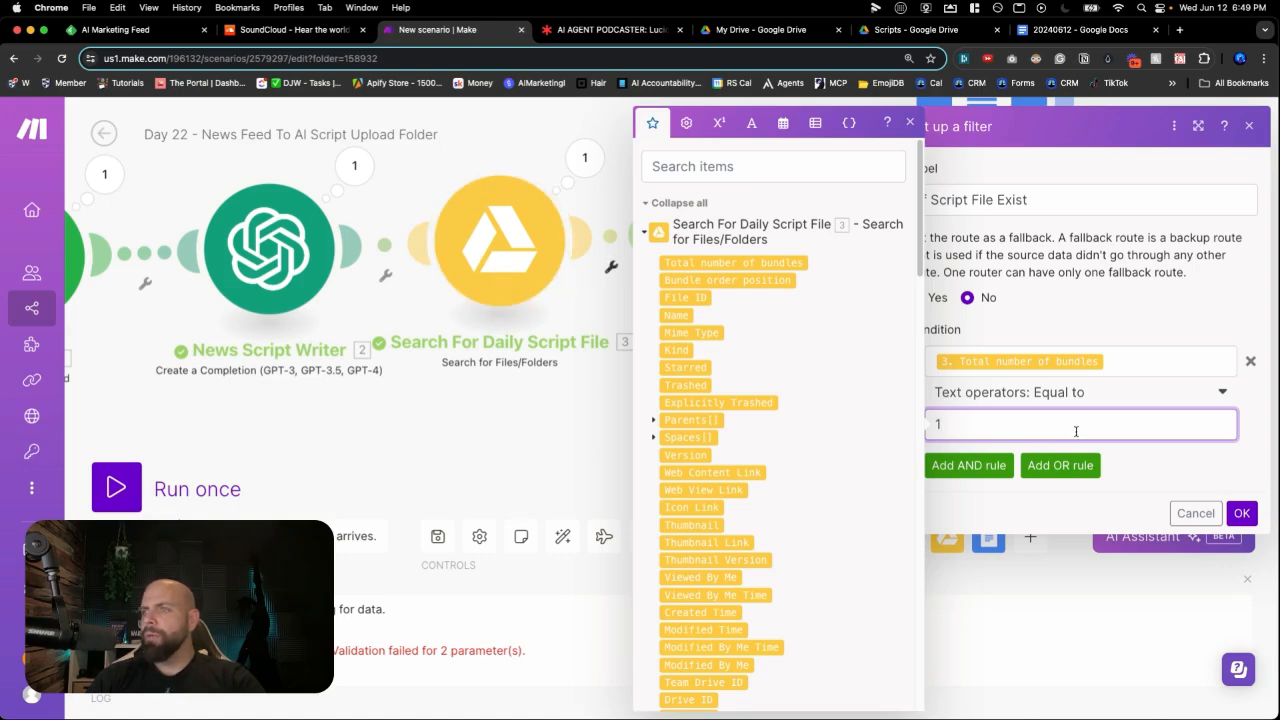
pyautogui.click(1241, 511)
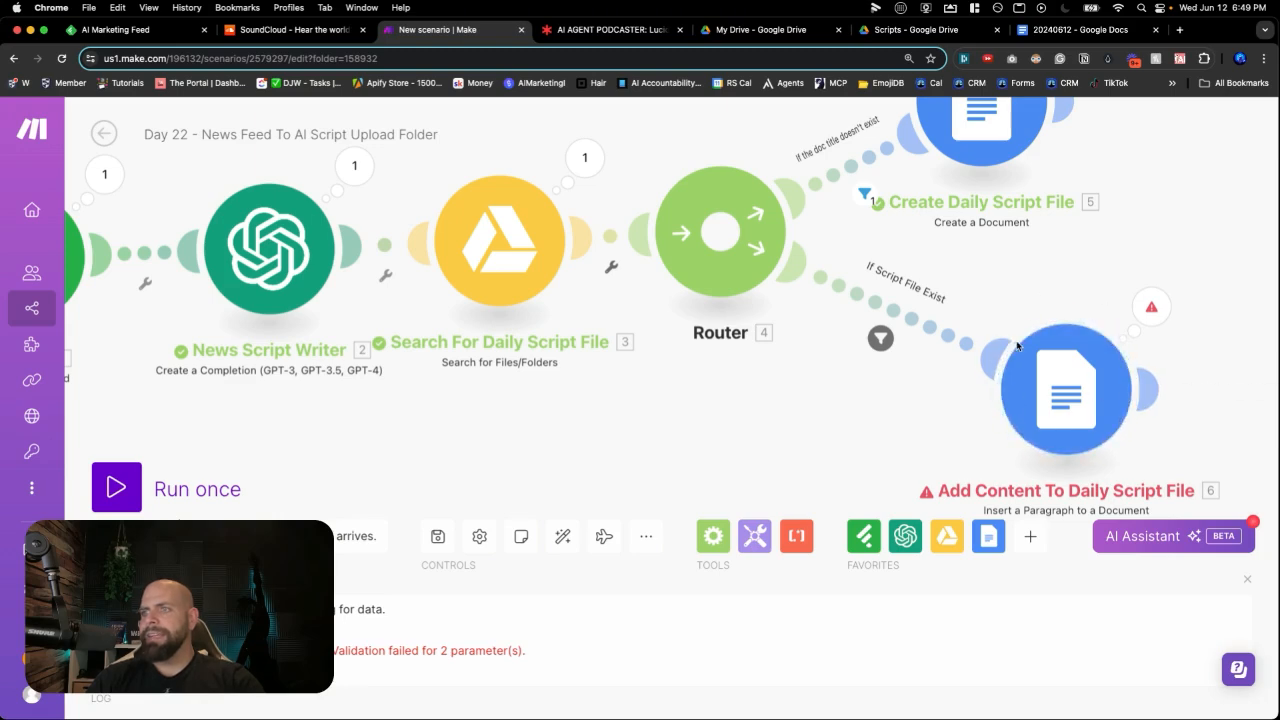
# Save the scenario, check the 20240612 document's current content, and start a single test run.
pyautogui.click(434, 544)
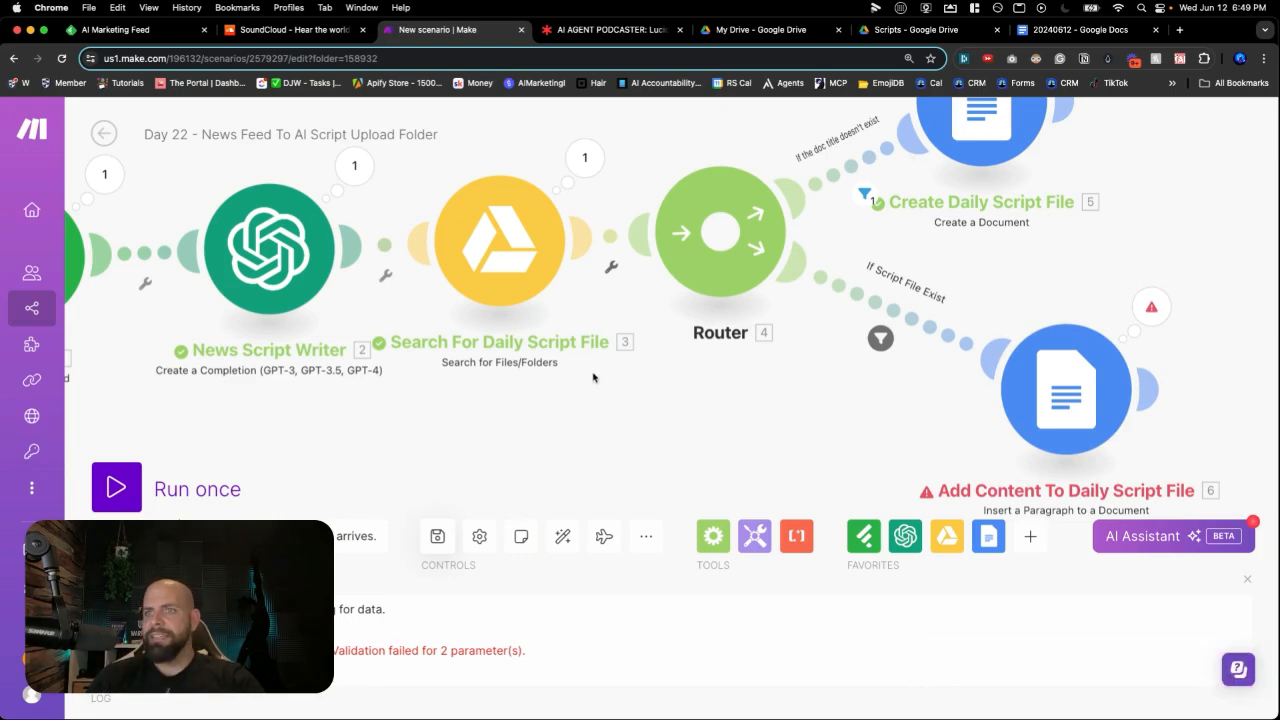
pyautogui.scroll(-3, 595, 378)
pyautogui.scroll(-2, 593, 378)
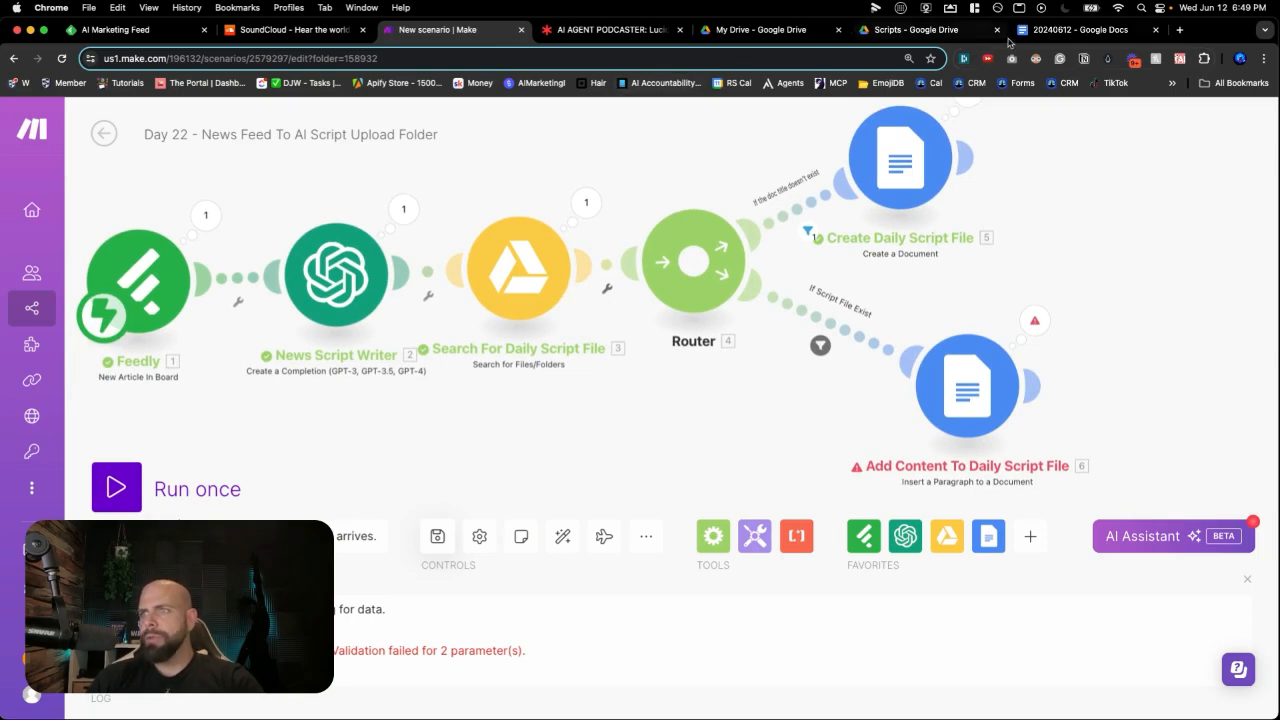
pyautogui.click(1060, 29)
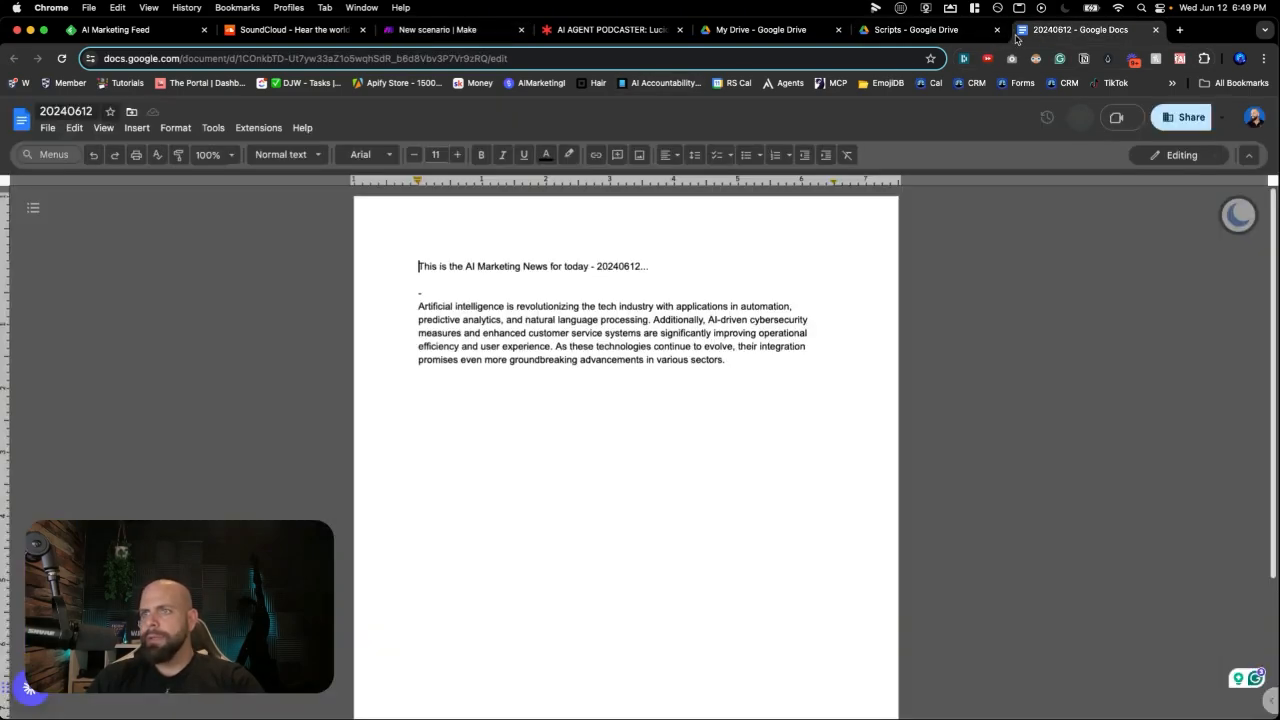
pyautogui.click(414, 38)
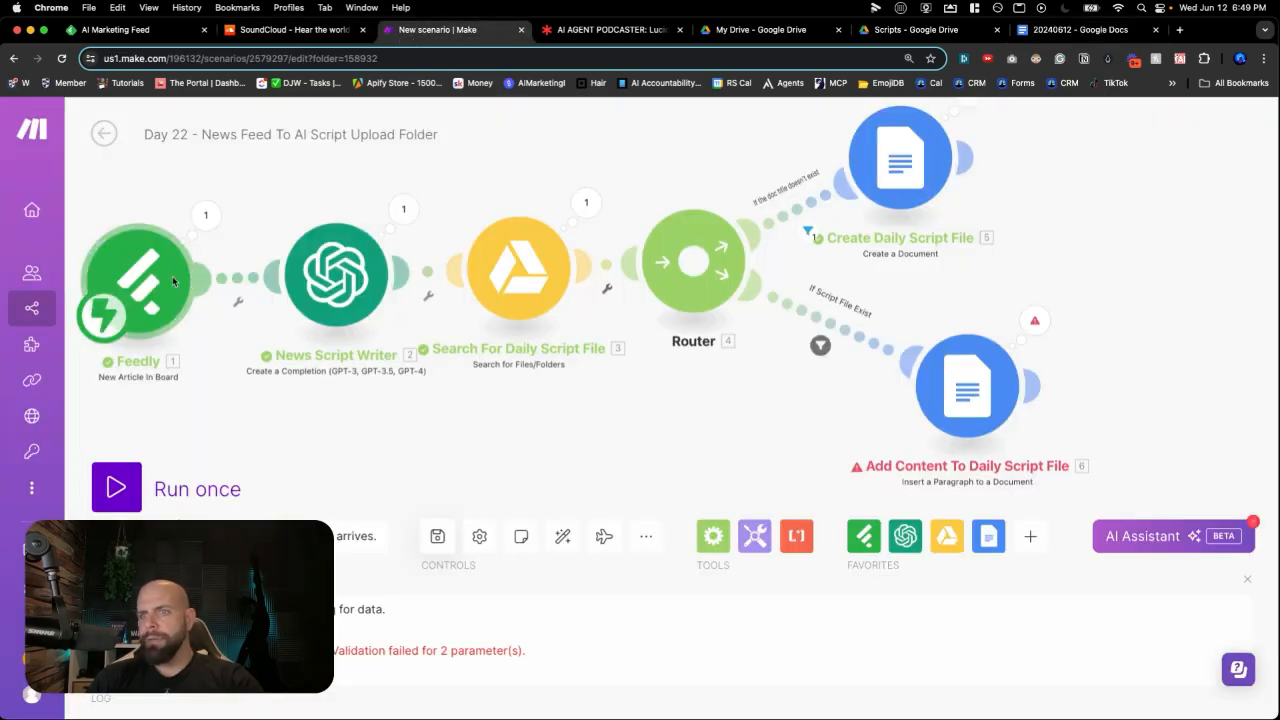
pyautogui.click(126, 484)
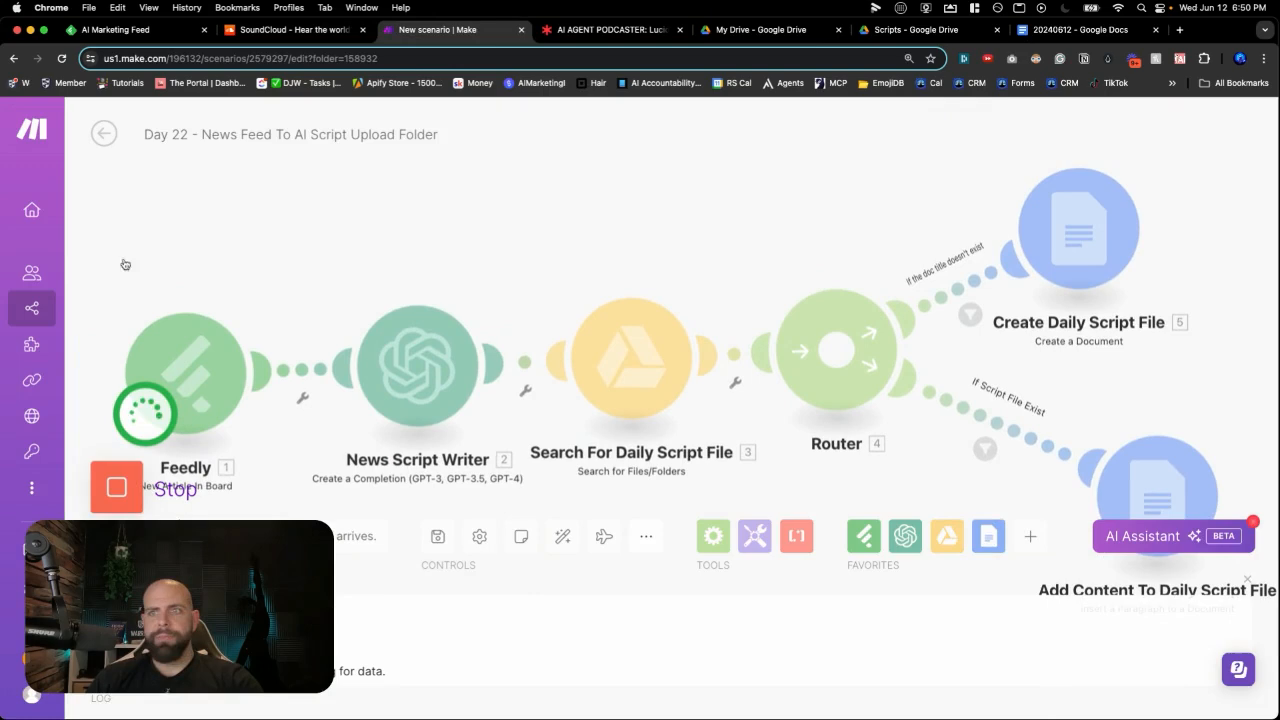
# Switch to Feedly and save the article "AI for Content Marketing: Strategies, Tools, and Best Practices" to the AI Marketing News board.
pyautogui.click(115, 29)
pyautogui.click(409, 323)
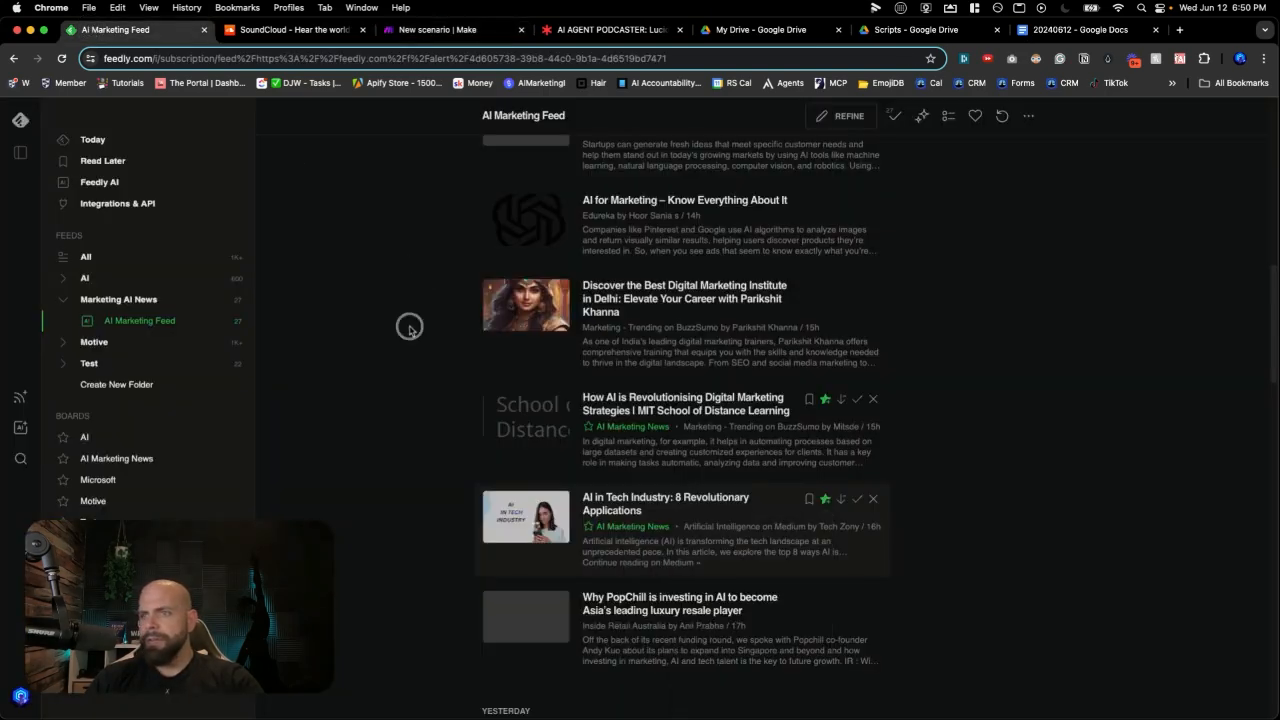
pyautogui.scroll(-3, 600, 480)
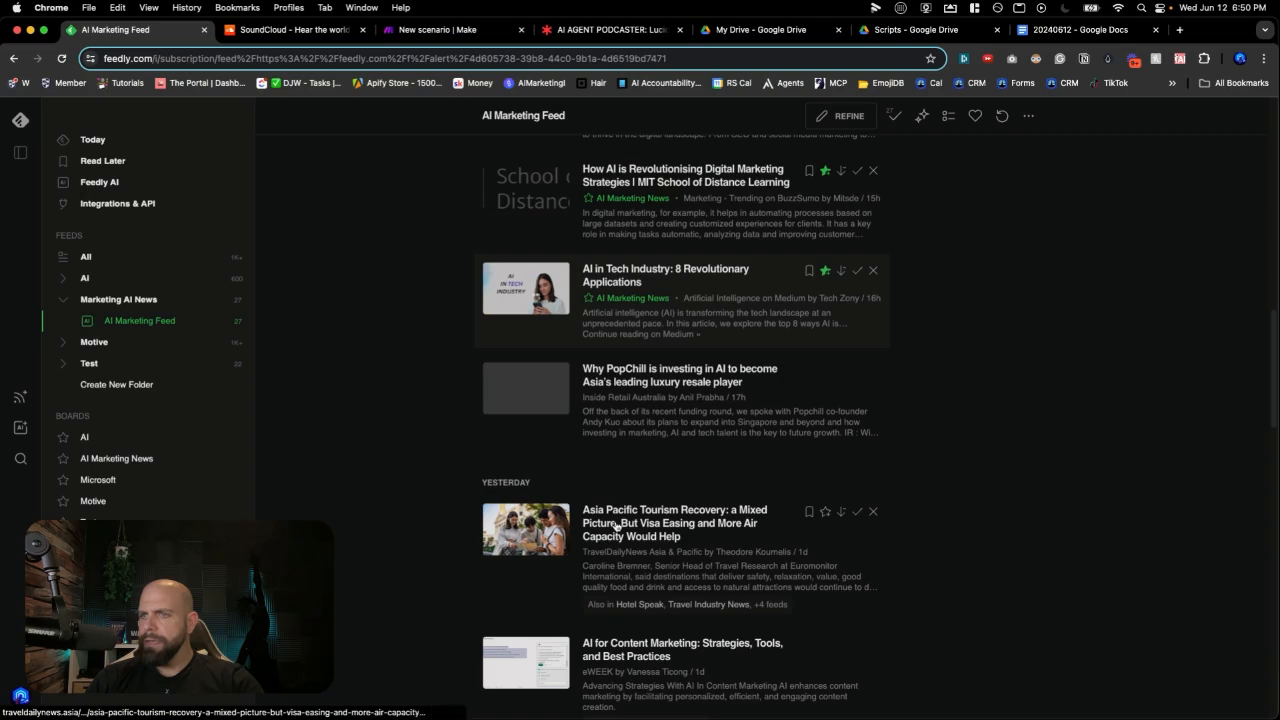
pyautogui.scroll(-1, 616, 527)
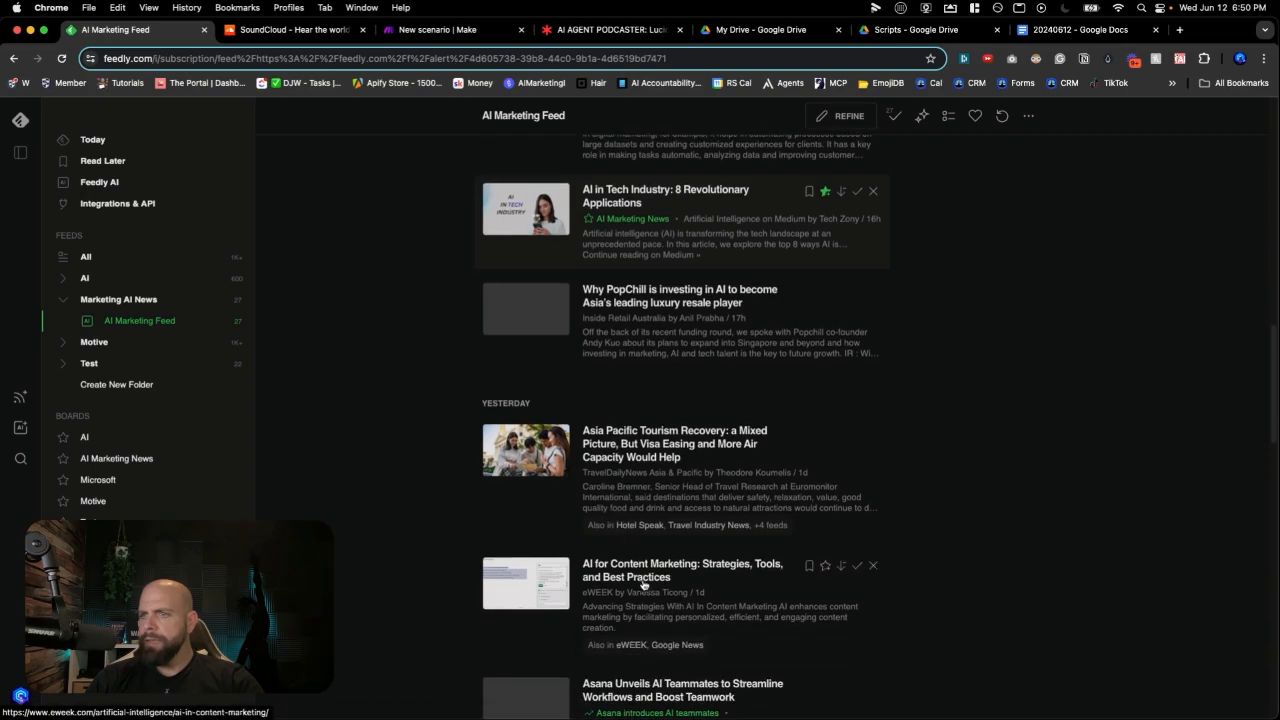
pyautogui.click(825, 566)
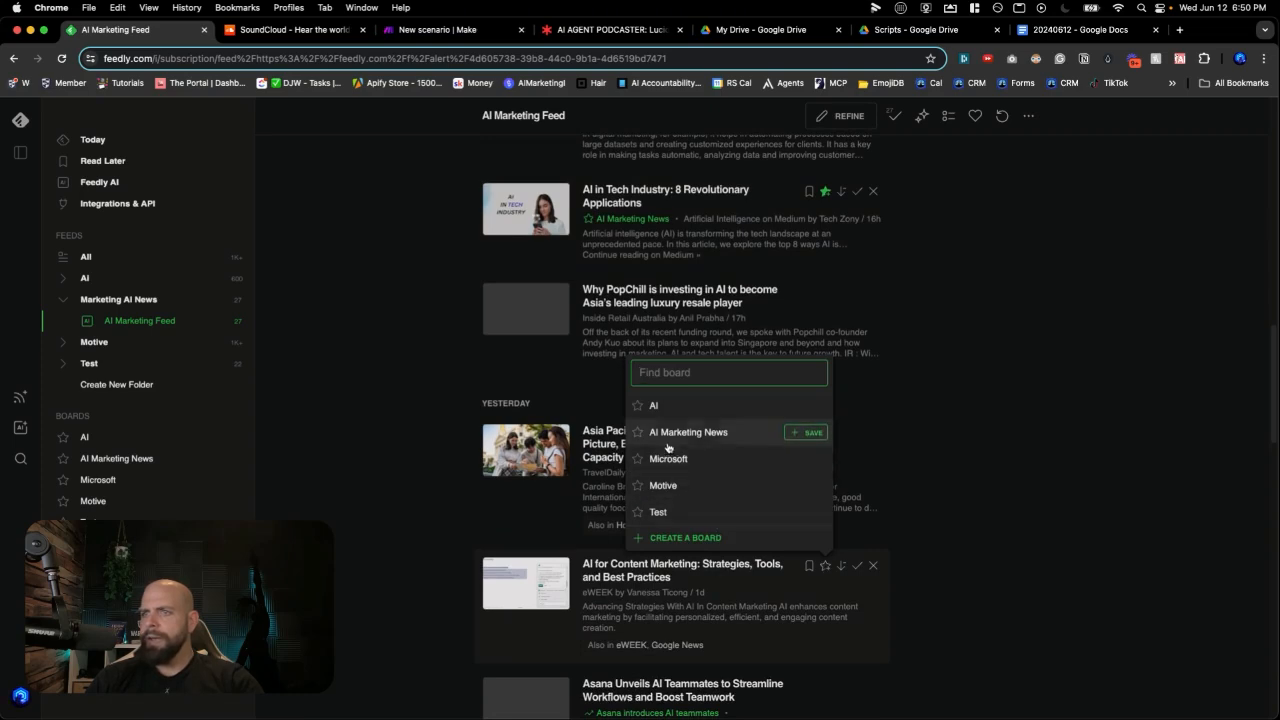
pyautogui.click(663, 434)
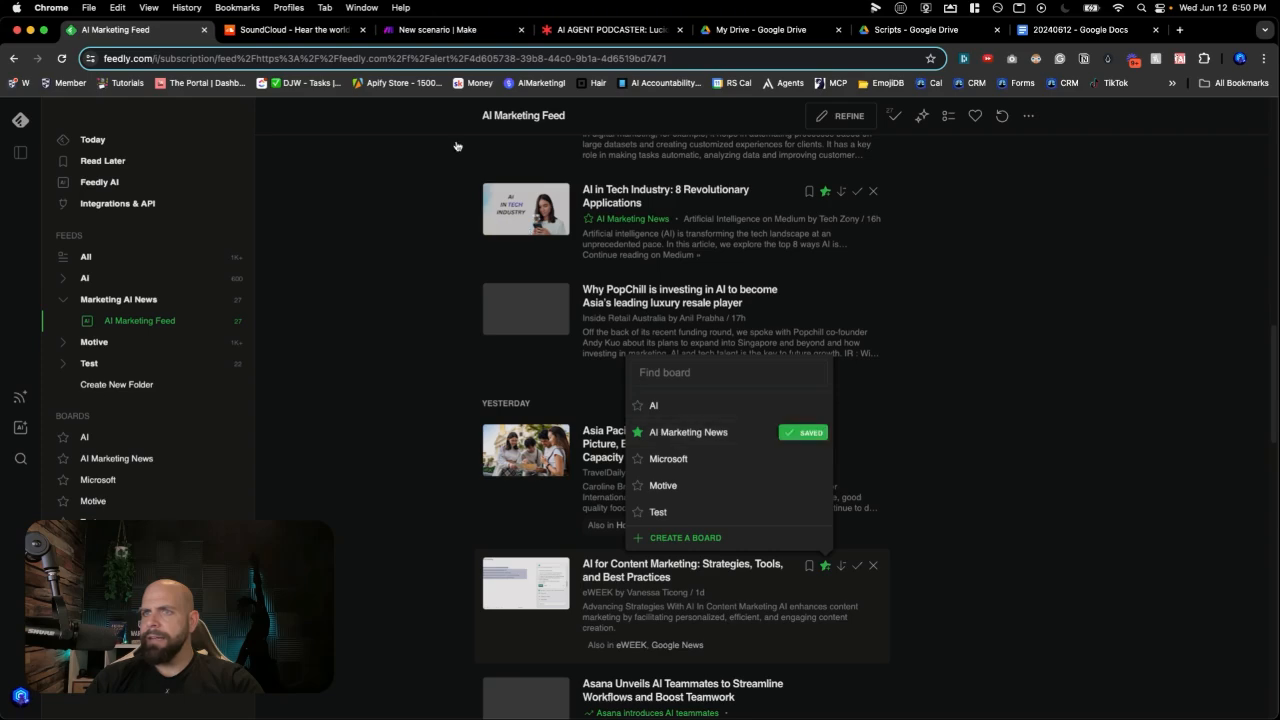
# Return to the Make scenario and check which route the test run took after the Router.
pyautogui.click(435, 29)
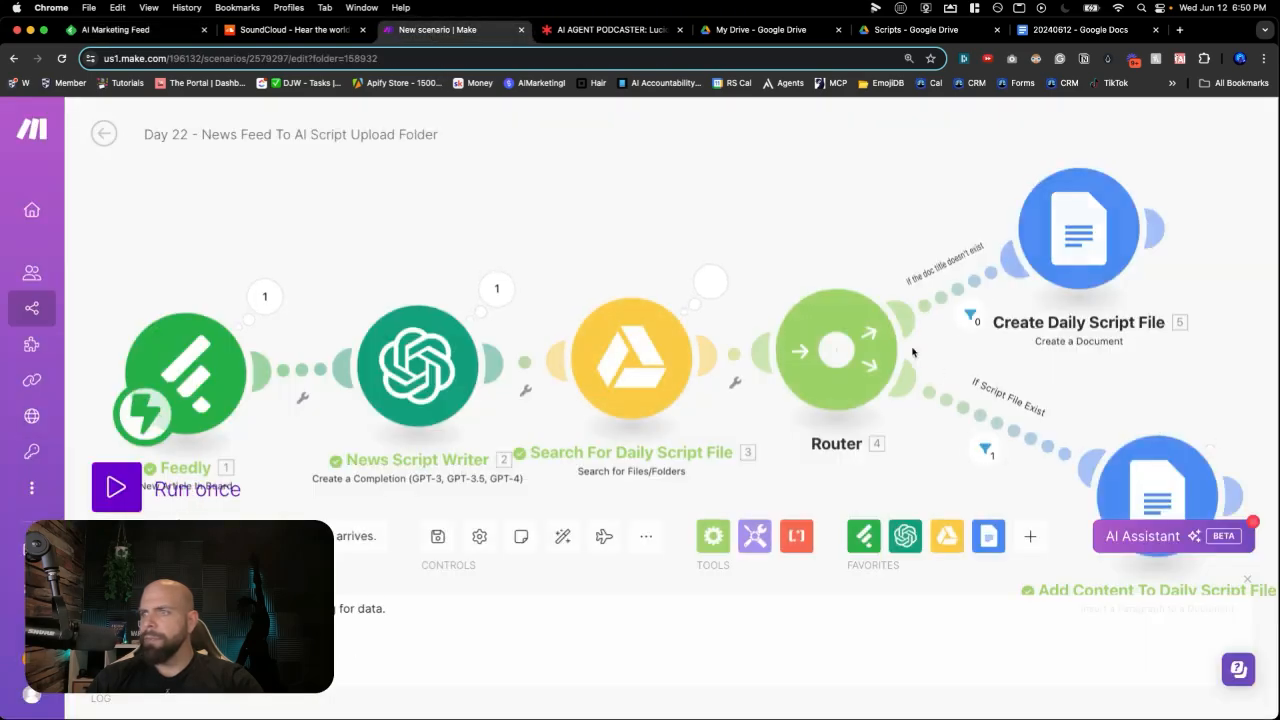
pyautogui.scroll(-5, 1128, 463)
pyautogui.scroll(5, 1128, 462)
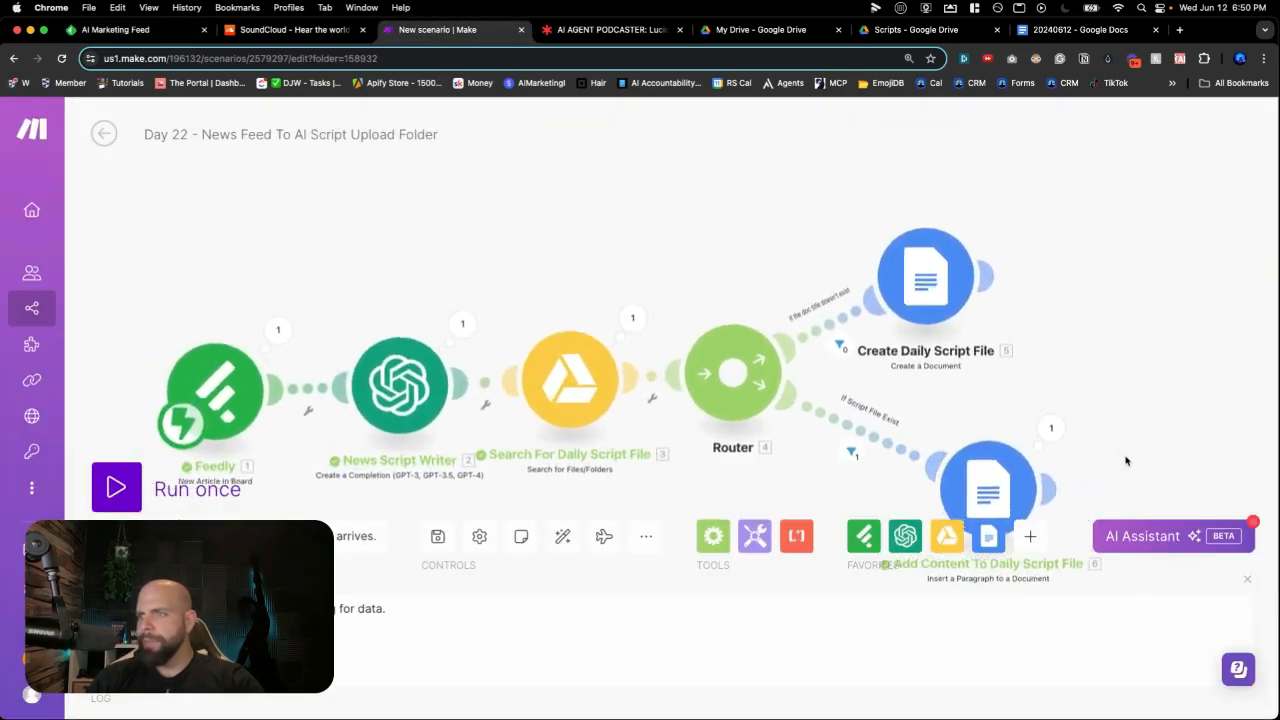
pyautogui.click(1034, 336)
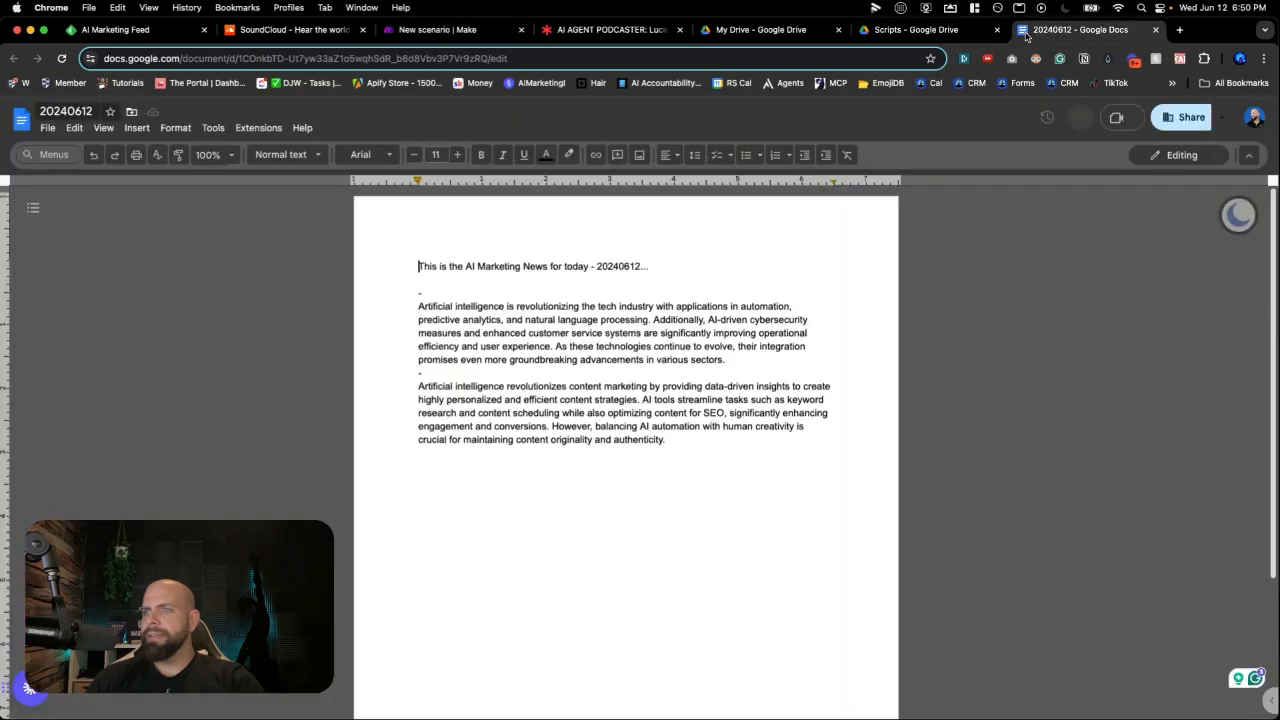
# Switch to the 20240612 document and review both news paragraphs for the appended script.
pyautogui.click(1065, 29)
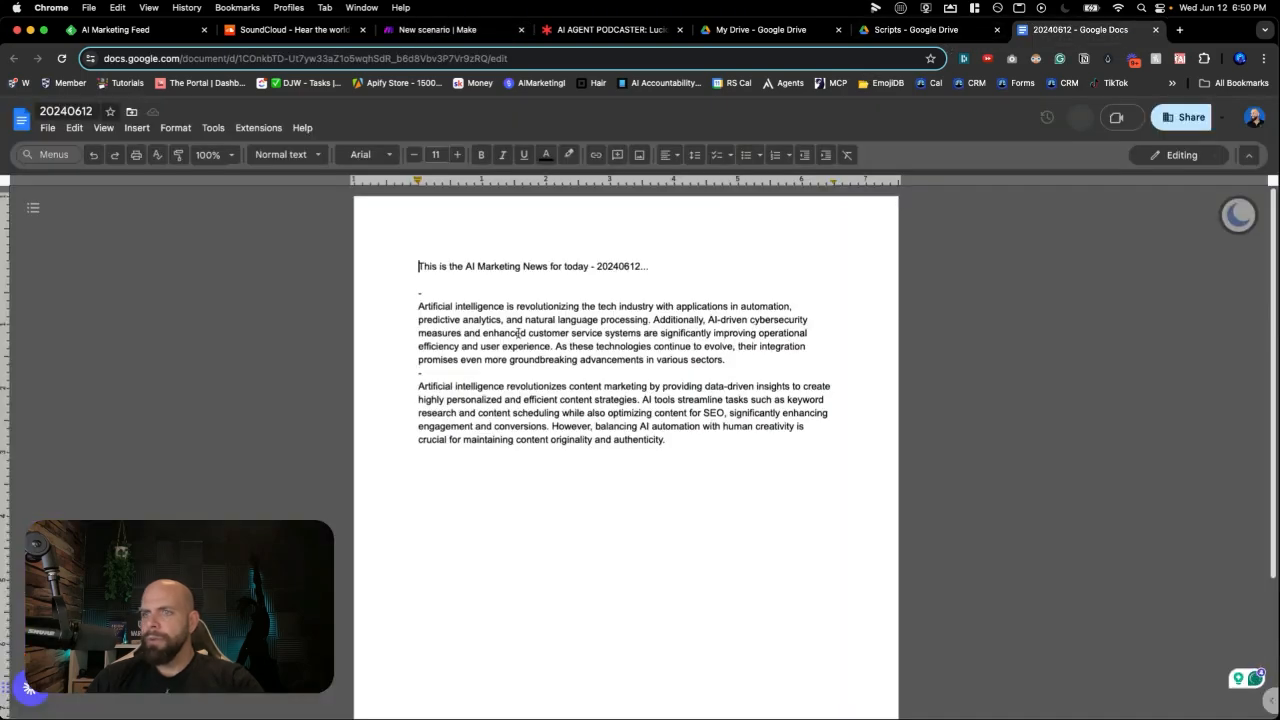
pyautogui.moveTo(420, 306); pyautogui.dragTo(475, 368)
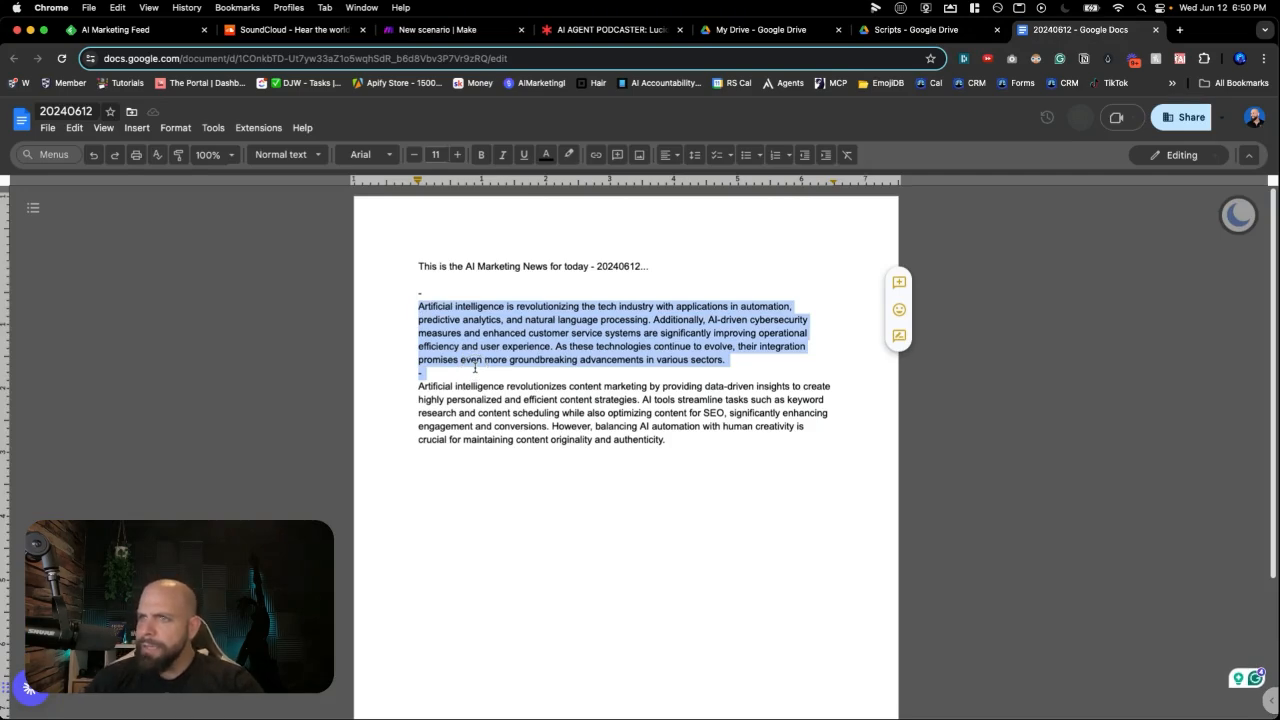
pyautogui.moveTo(418, 386); pyautogui.dragTo(651, 441)
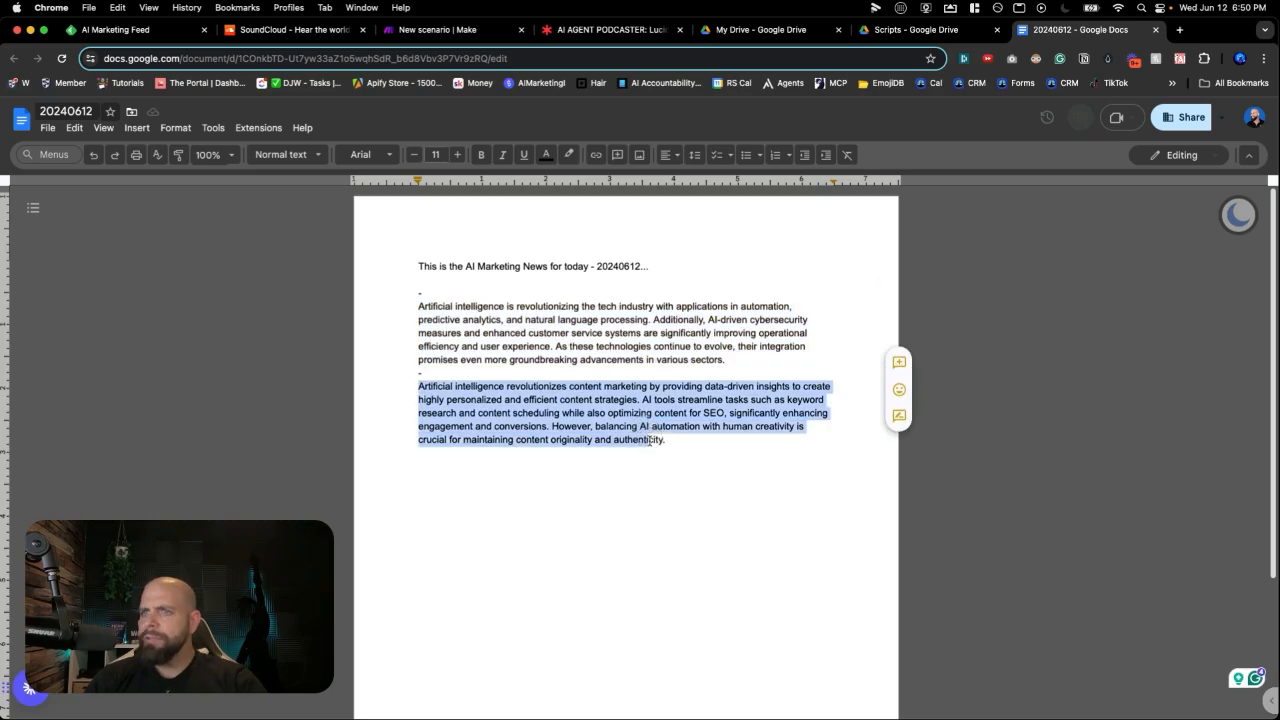
pyautogui.click(435, 357)
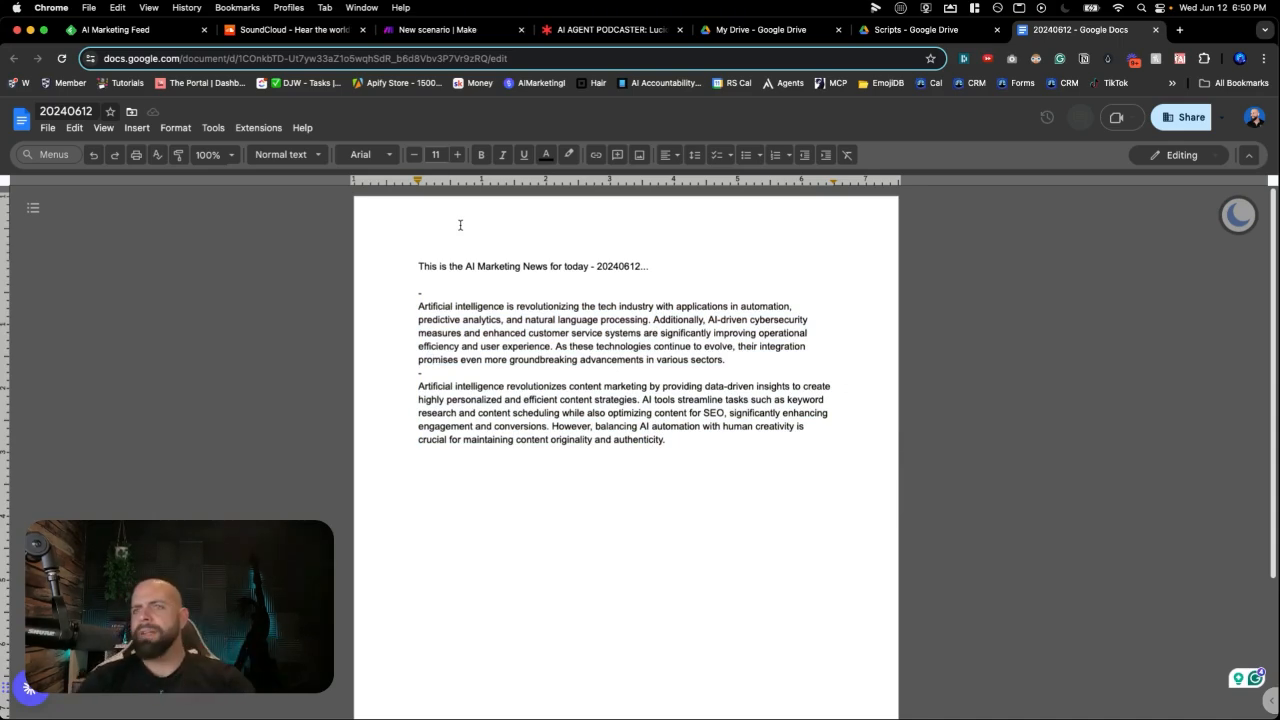
# Return to the Make scenario and save it.
pyautogui.click(443, 33)
pyautogui.click(363, 429)
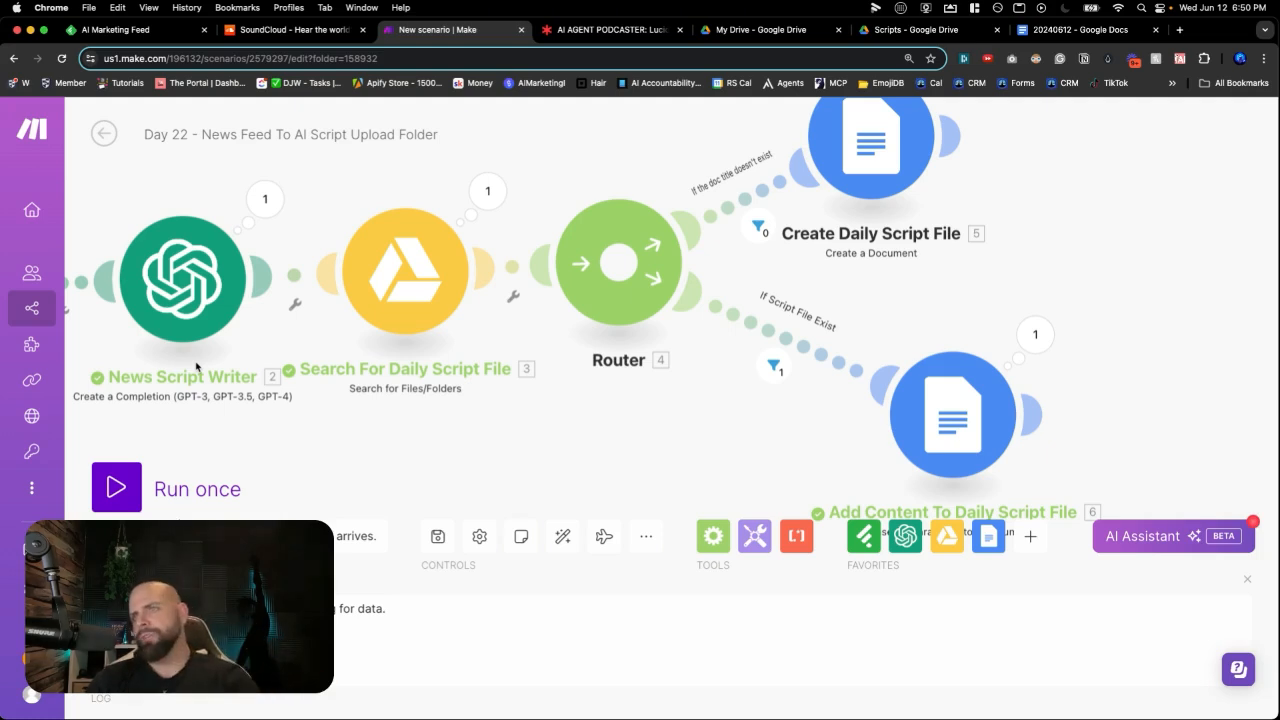
pyautogui.click(433, 540)
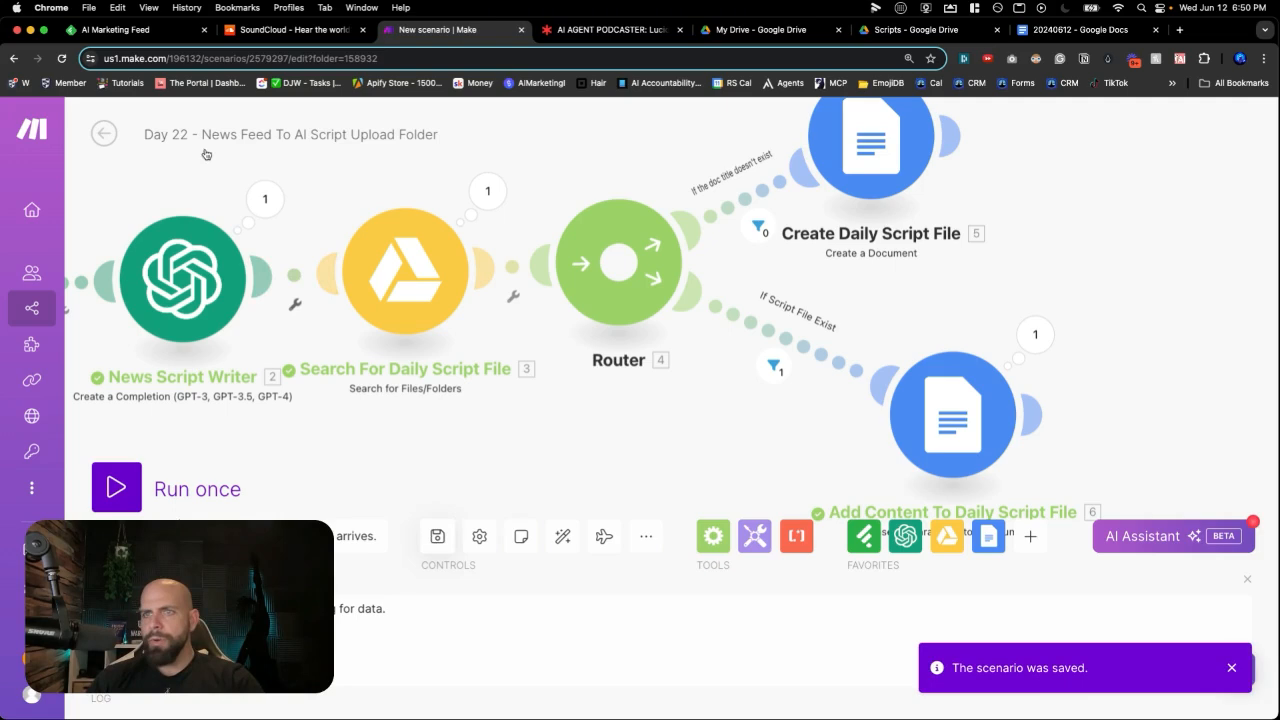
# Rename the scenario to "Day 22a - News Feed To AI Script Upload Folder" and save it.
pyautogui.write('a')
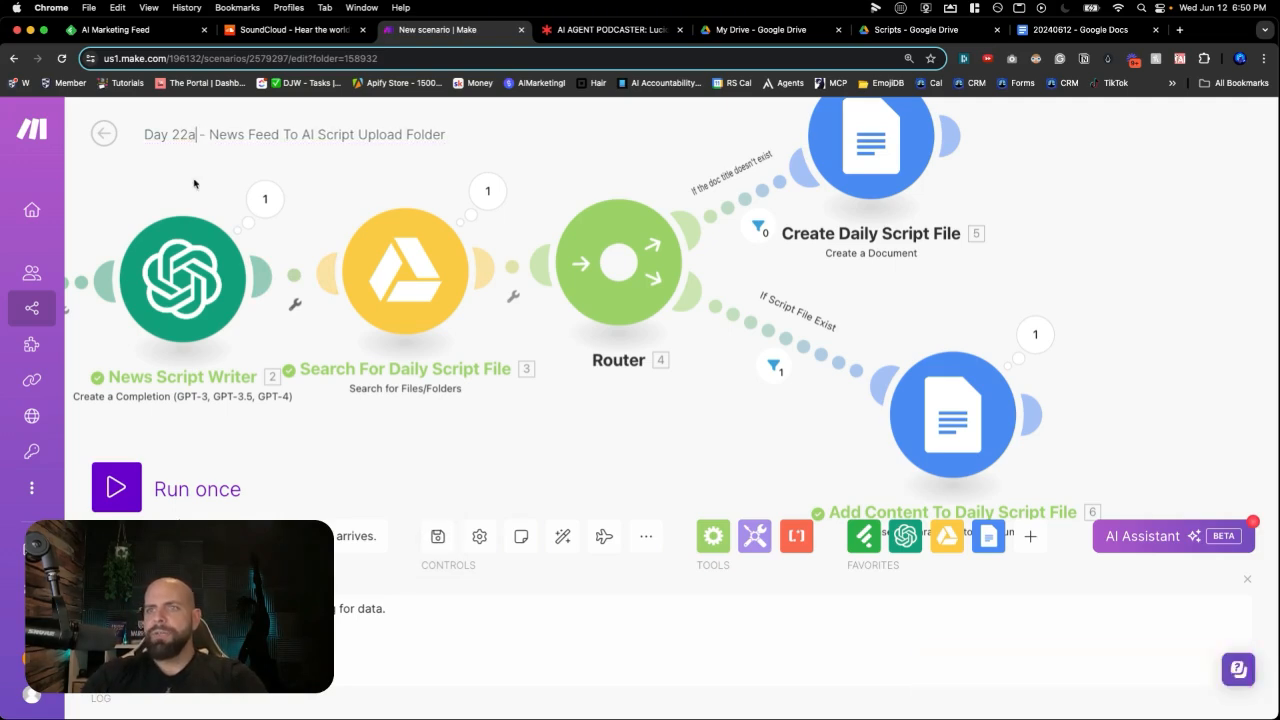
pyautogui.click(436, 538)
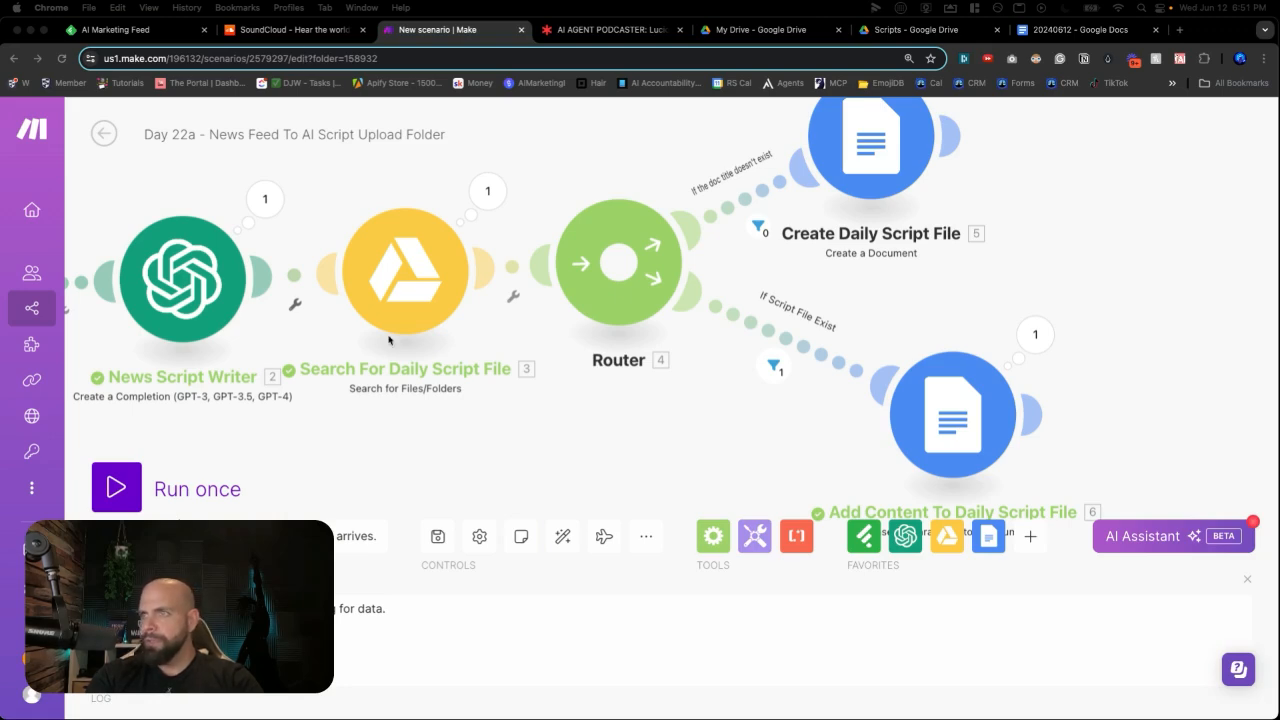
# Open Make in a separate browser tab and create a new scenario in the "* 30 Day AI Agent Challenge" folder.
pyautogui.click(1180, 31)
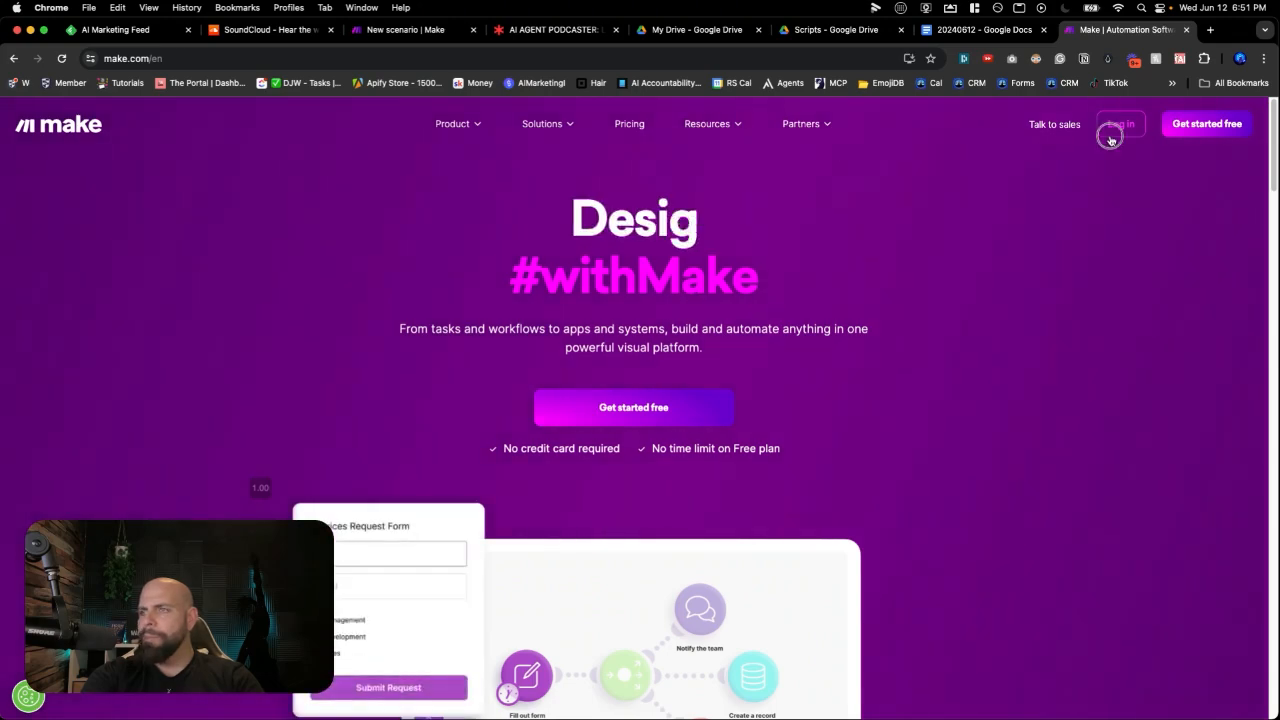
pyautogui.click(1110, 139)
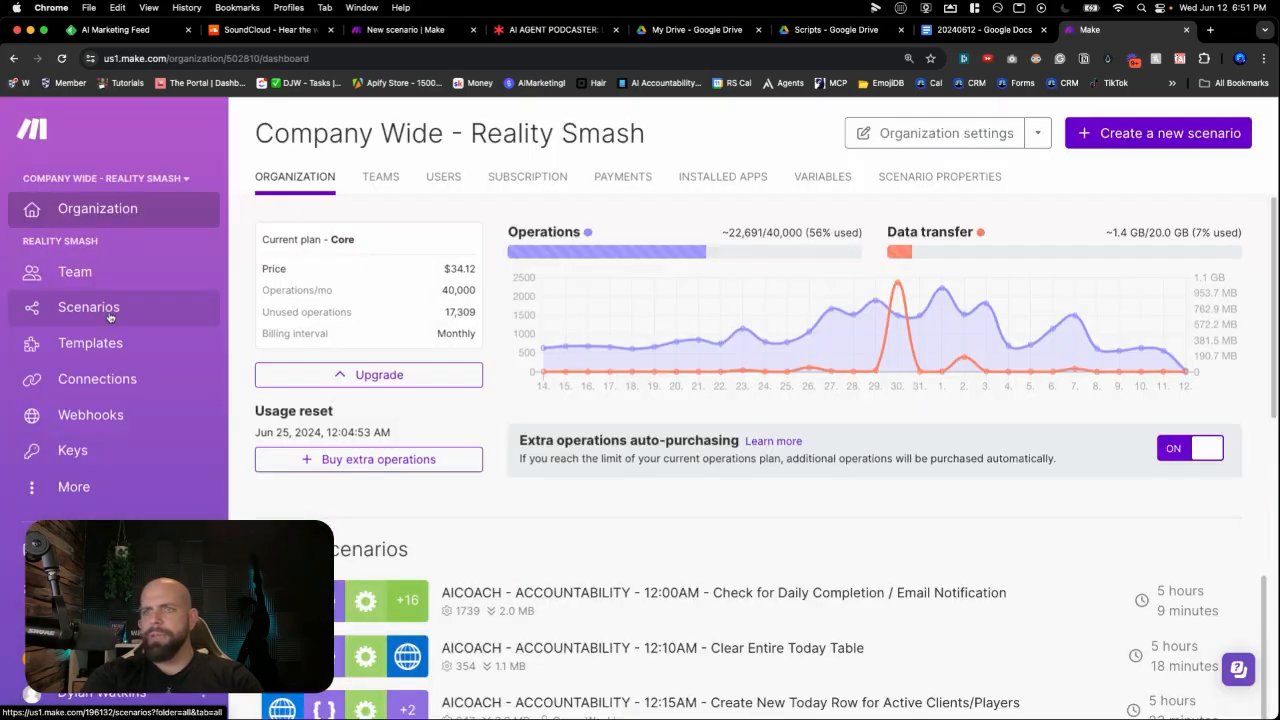
pyautogui.click(191, 306)
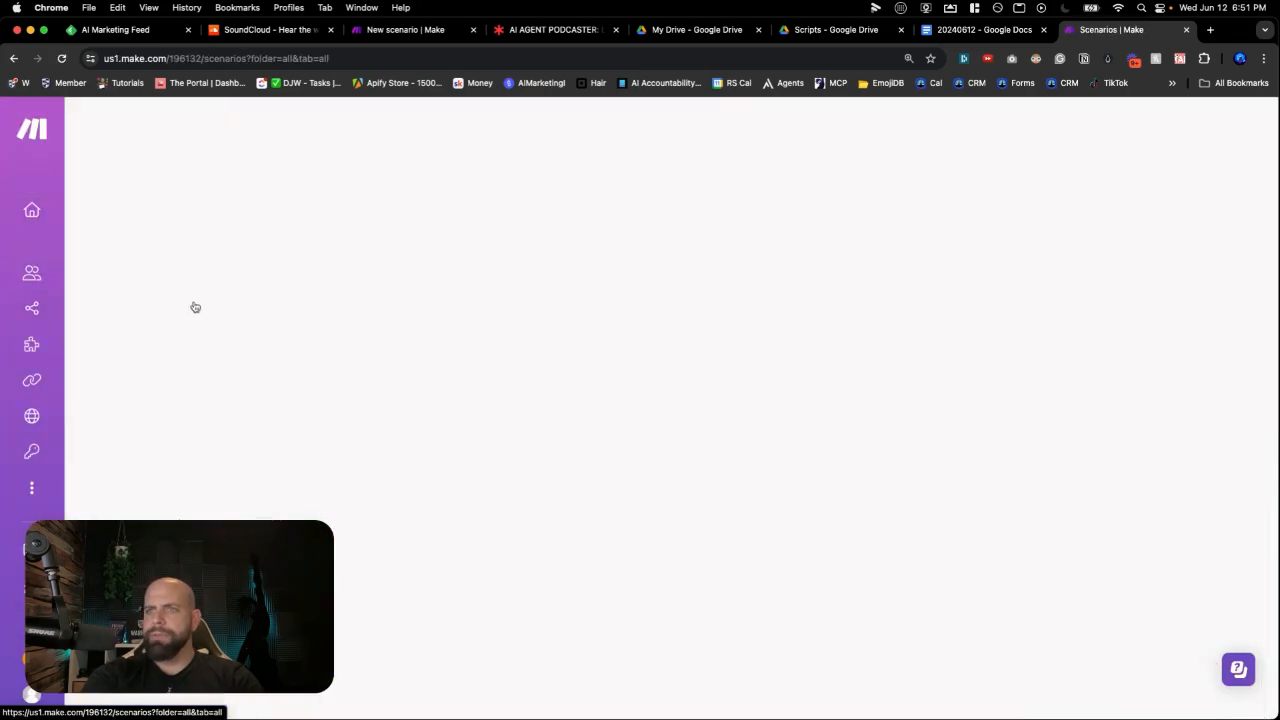
pyautogui.click(224, 290)
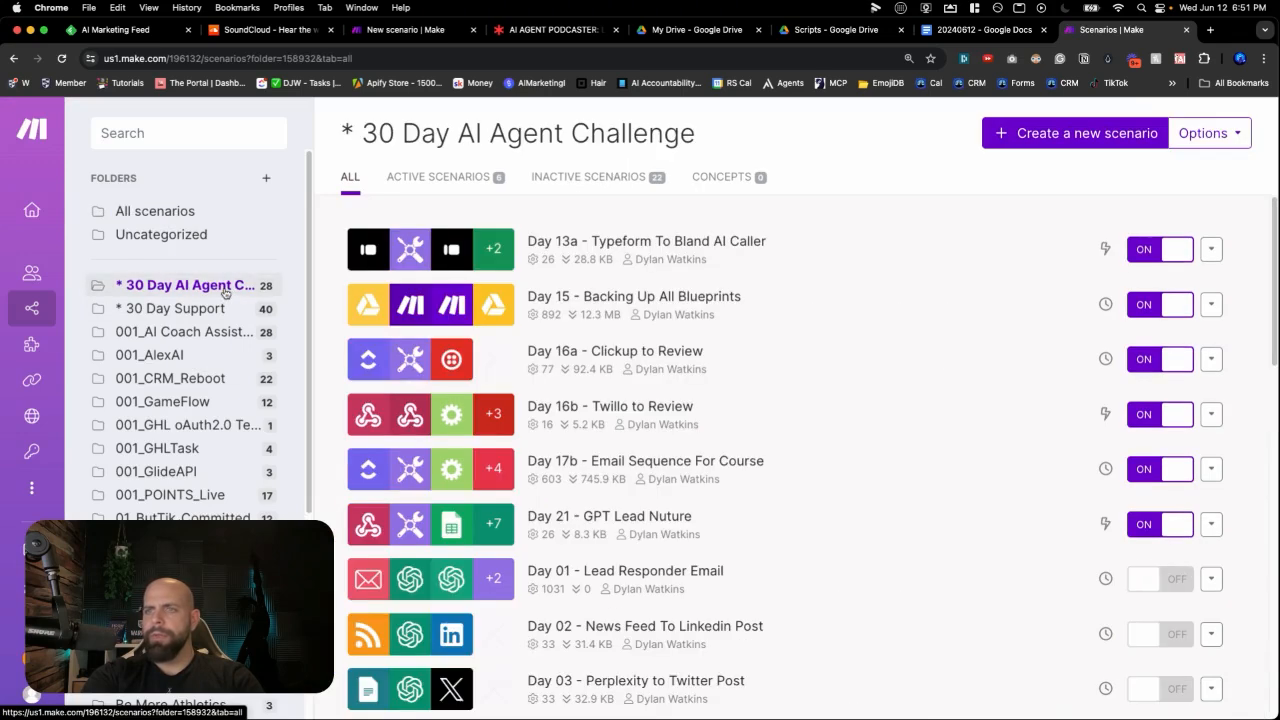
pyautogui.click(1058, 130)
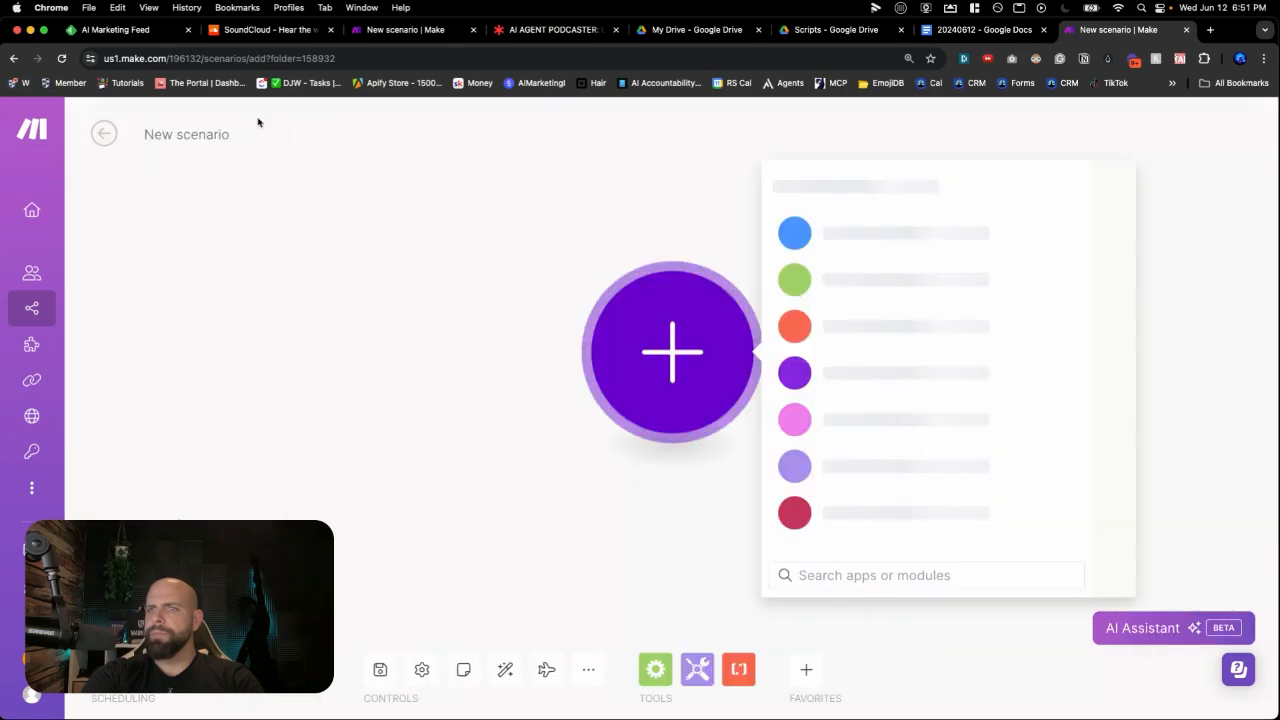
# Name the new scenario "Day 22b - Script to Voice Clone Post Podcast" and save it.
pyautogui.tripleClick(195, 140)
pyautogui.write('Day 22b -')
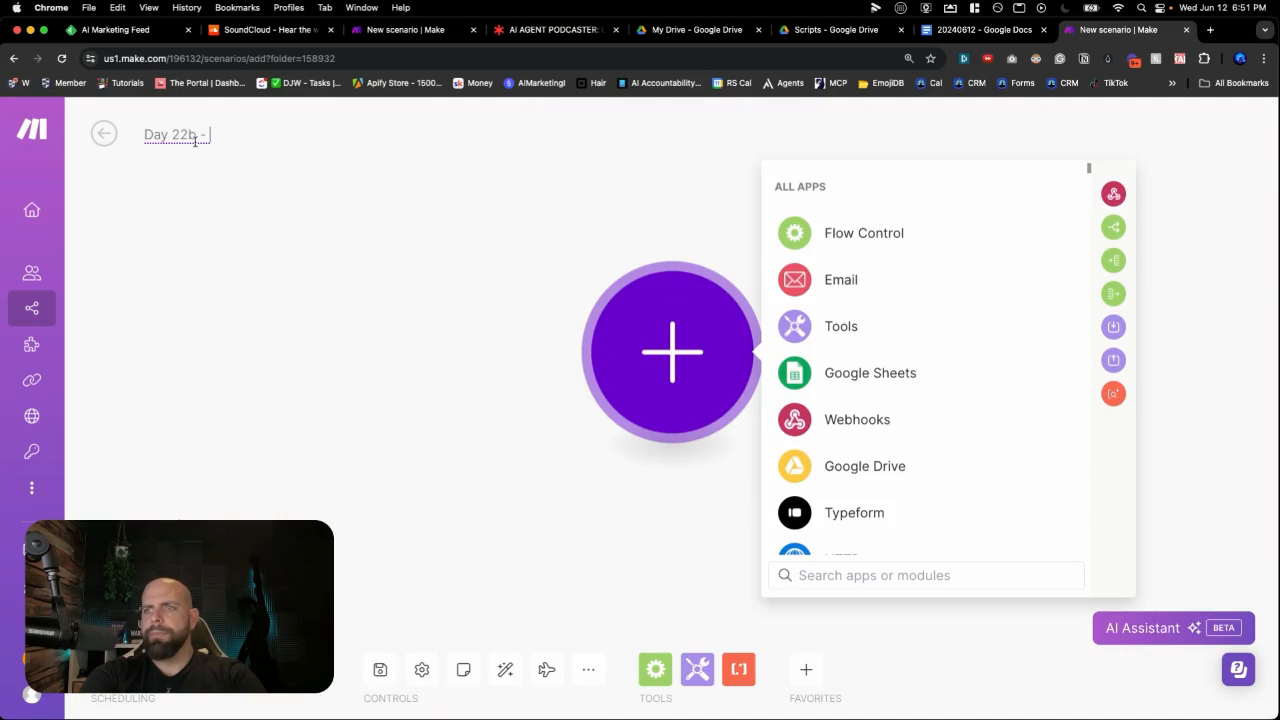
pyautogui.write(' Script')
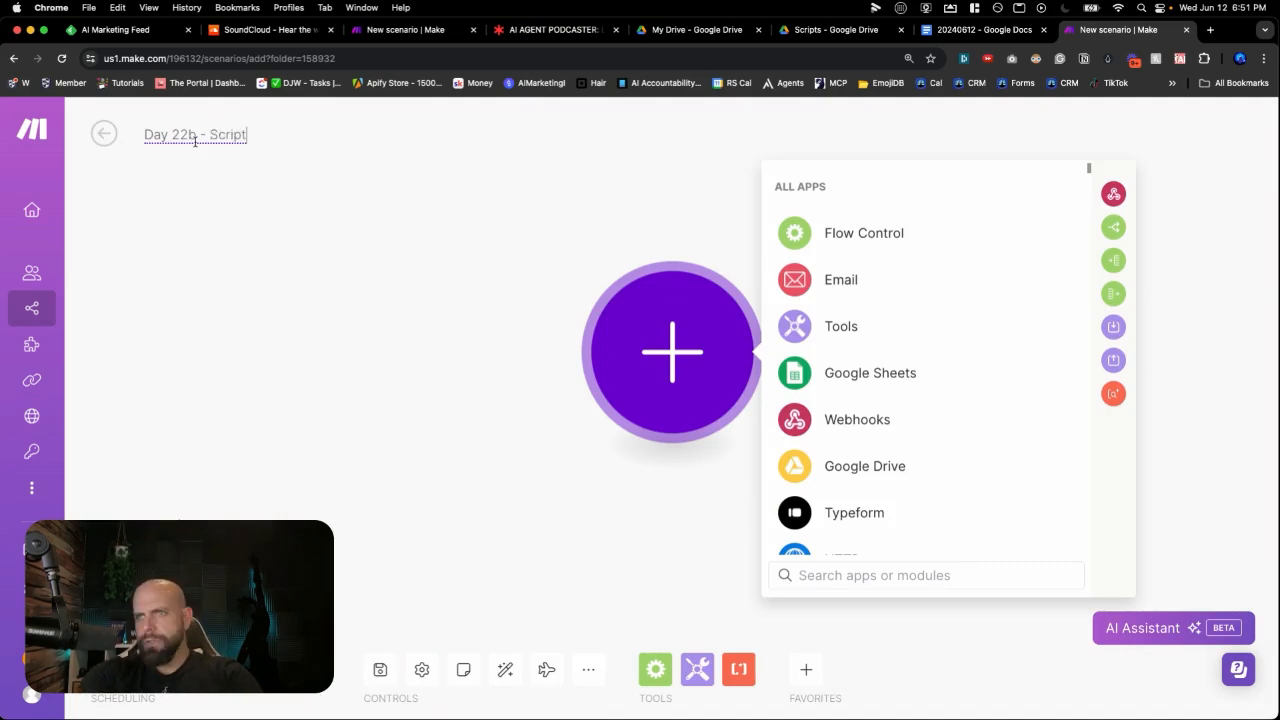
pyautogui.write(' to Voice ')
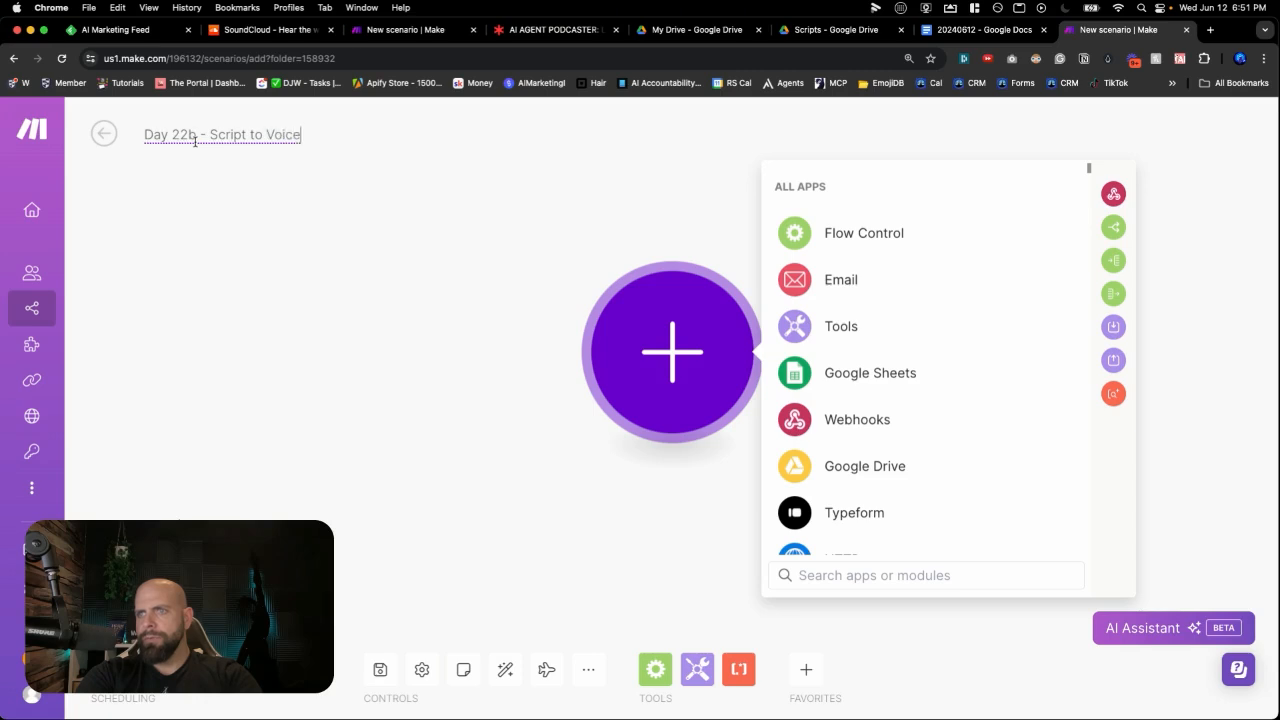
pyautogui.write('Clone Post P')
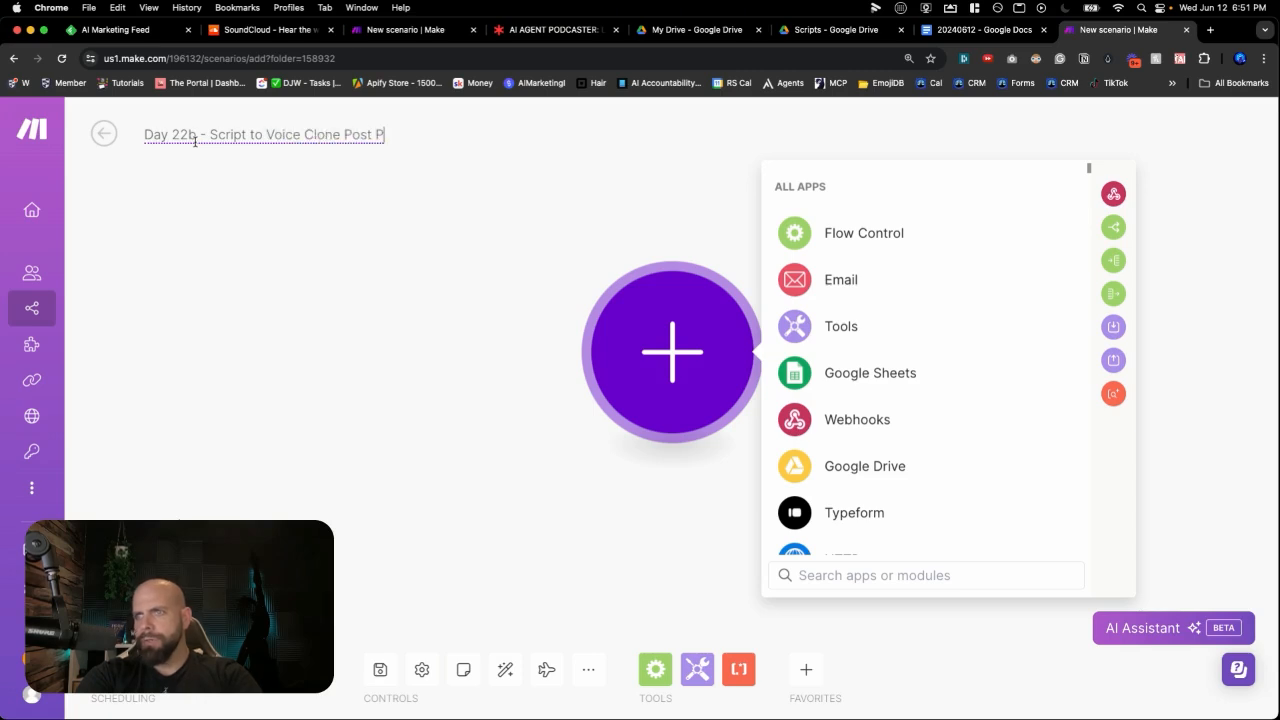
pyautogui.write('odcast')
pyautogui.click(271, 186)
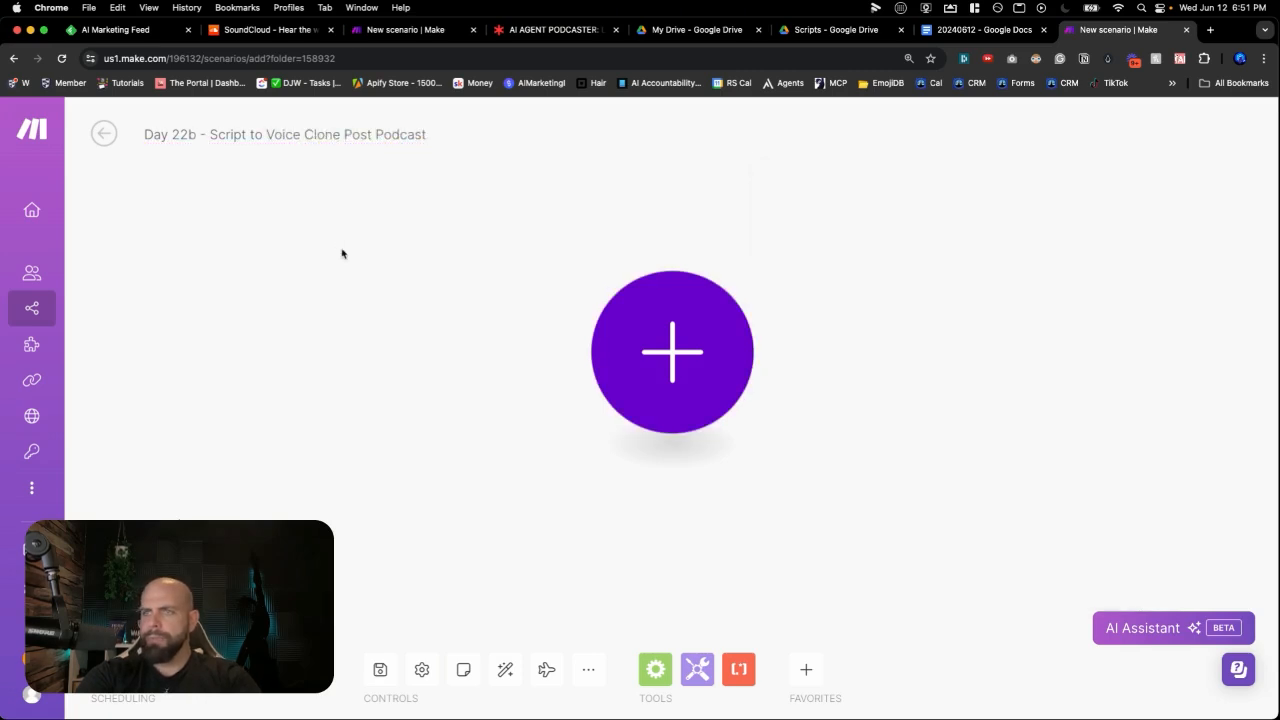
pyautogui.click(380, 669)
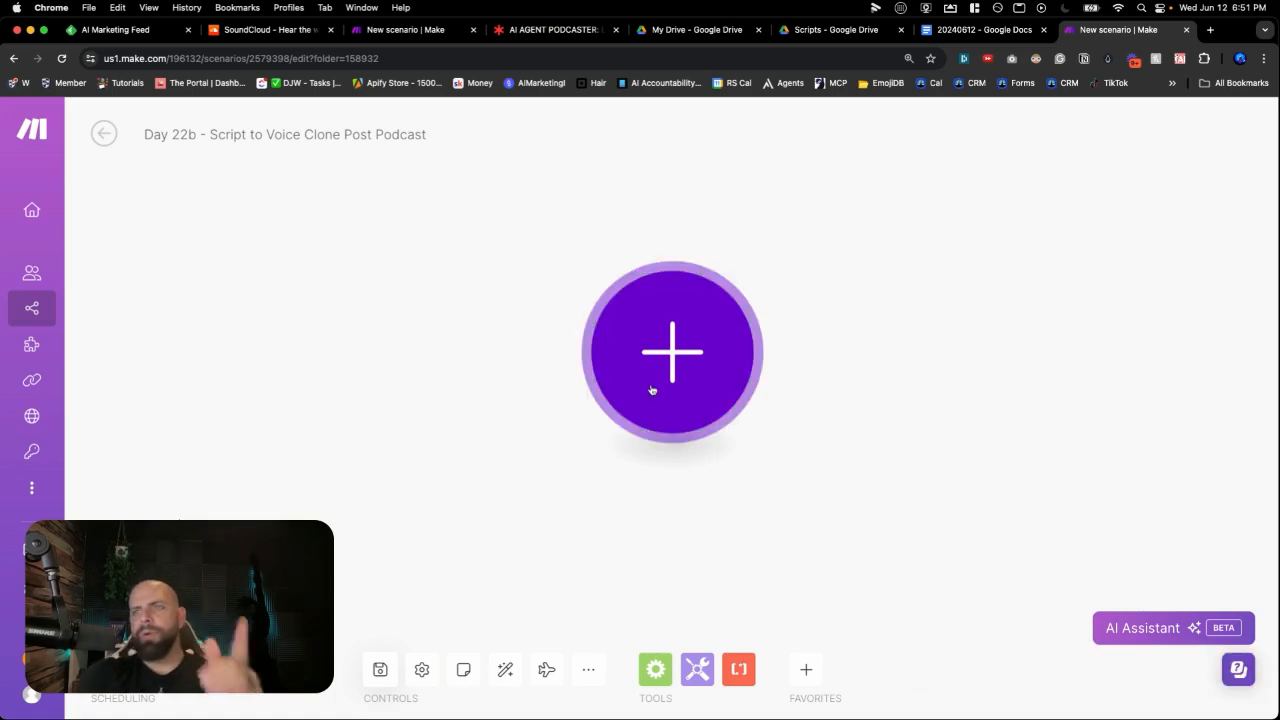
# Review the Day 22a scenario's module chain from Feedly to the Router and return to the Day 22b scenario.
pyautogui.click(406, 32)
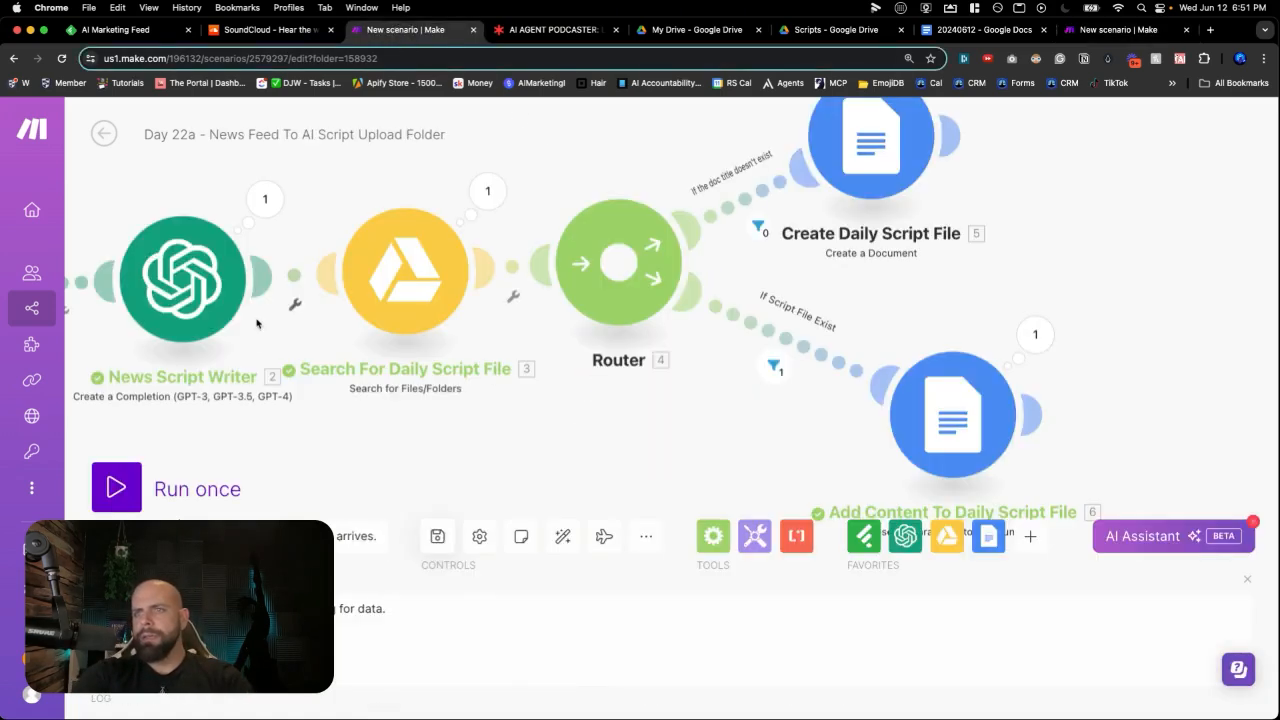
pyautogui.hscroll(-8, 256, 323)
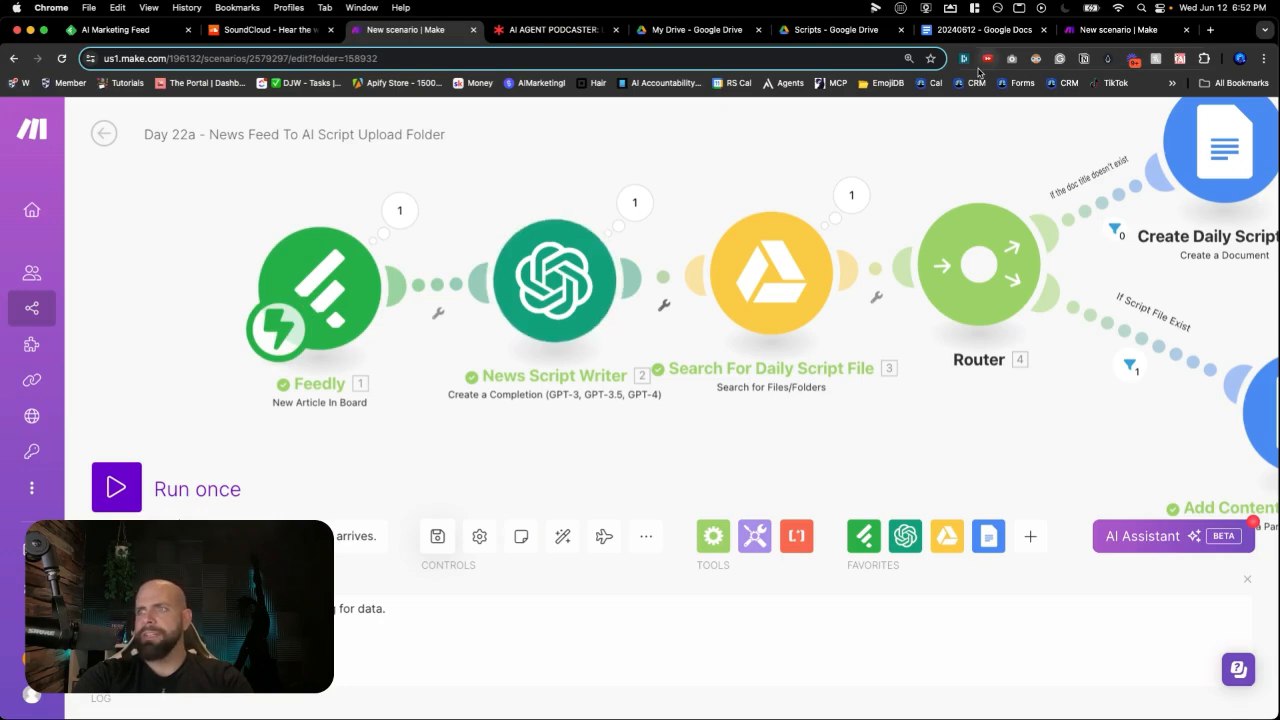
pyautogui.click(1100, 38)
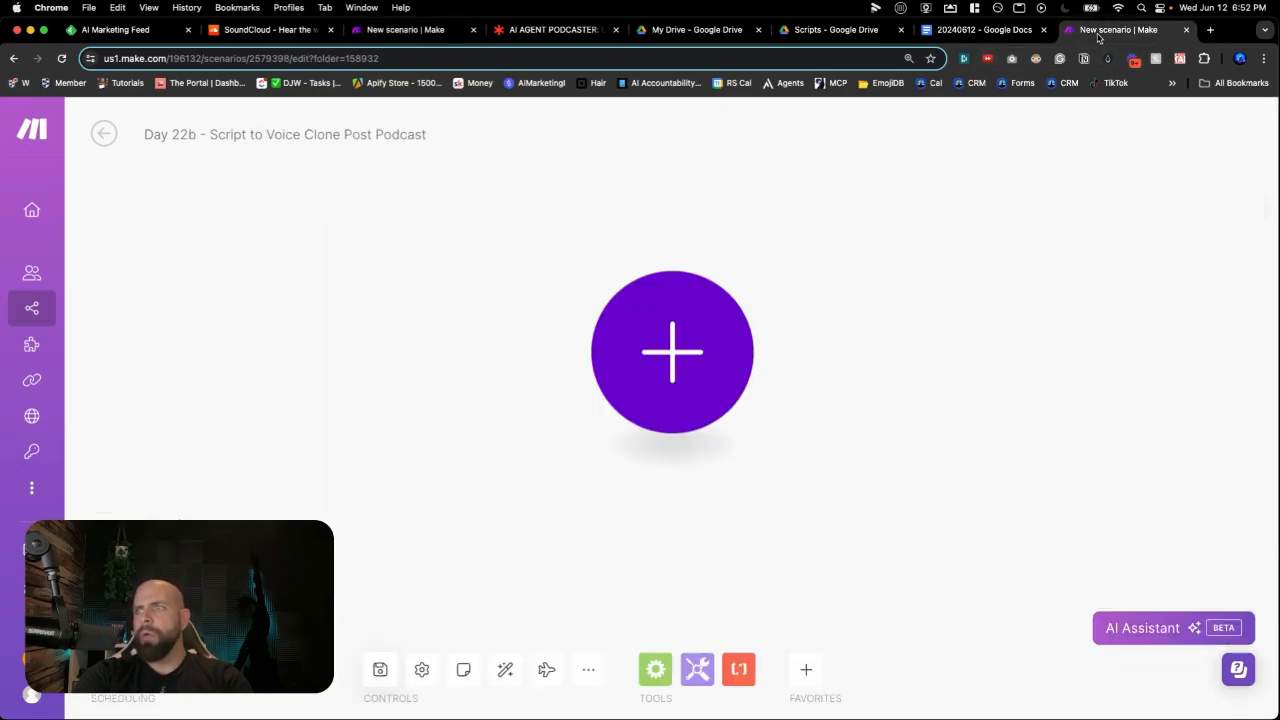
# Add the Google Docs Watch Documents trigger as the scenario's first module.
pyautogui.click(674, 376)
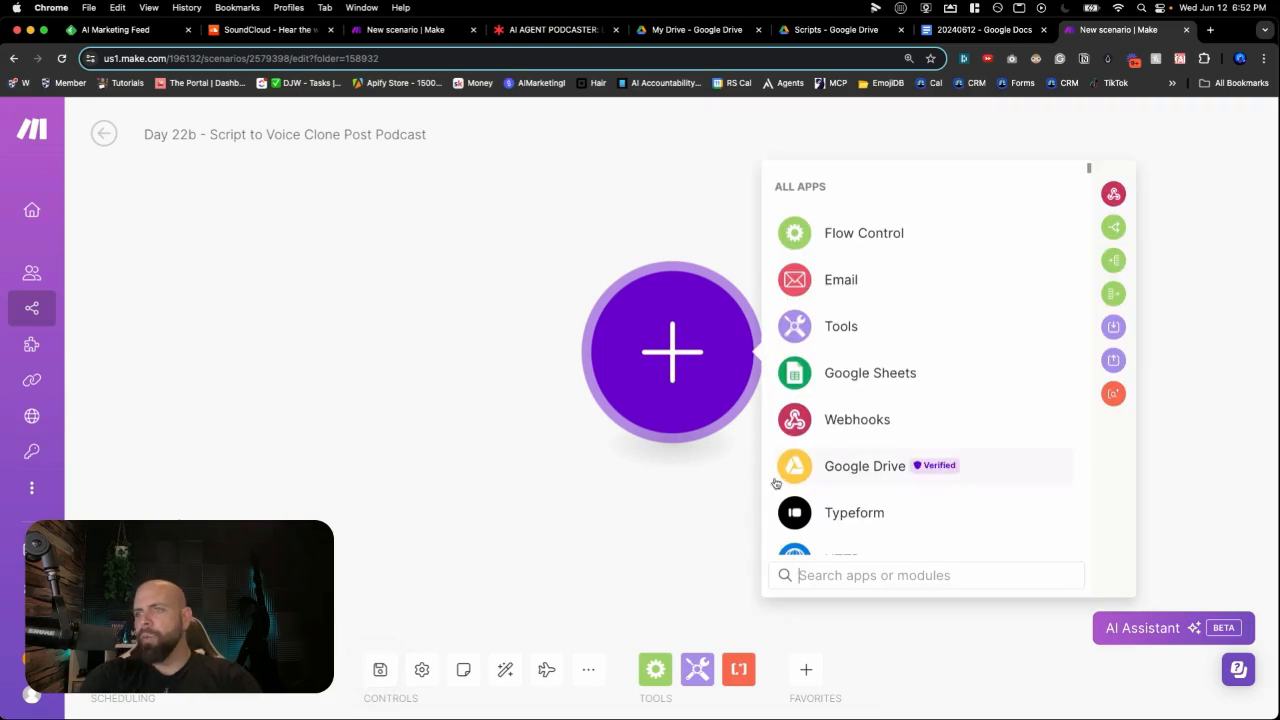
pyautogui.write('google')
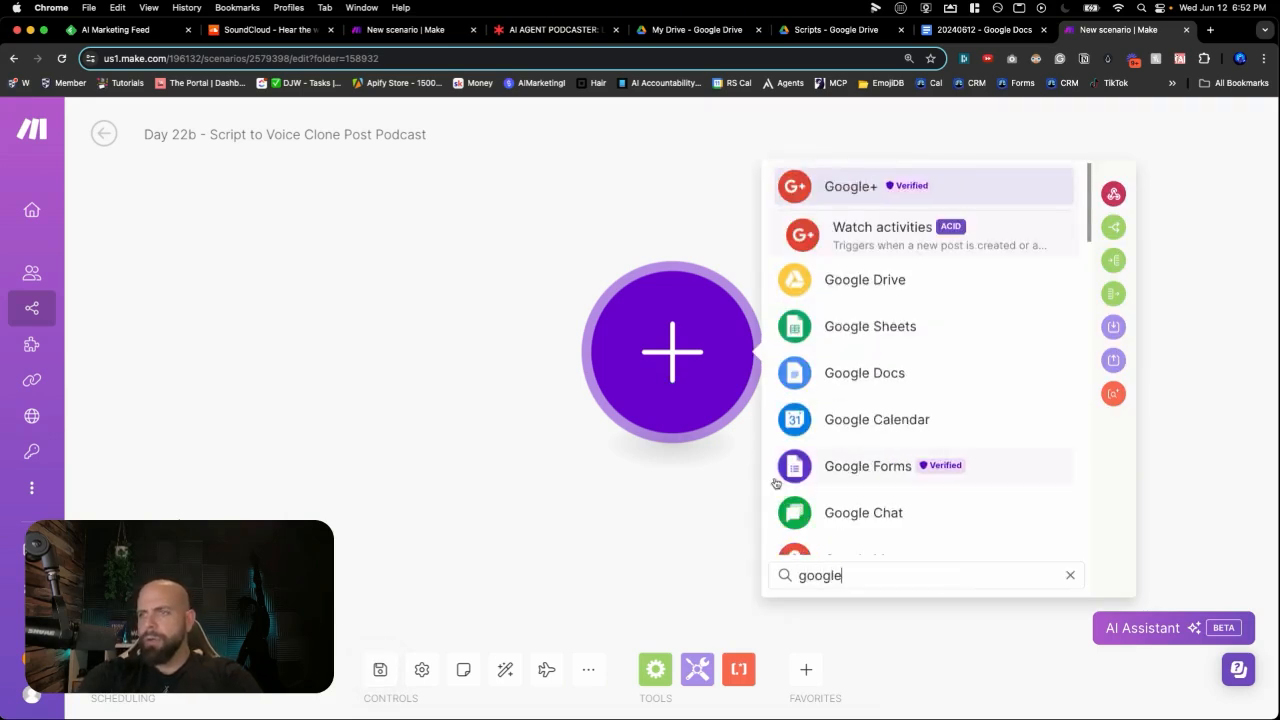
pyautogui.click(837, 372)
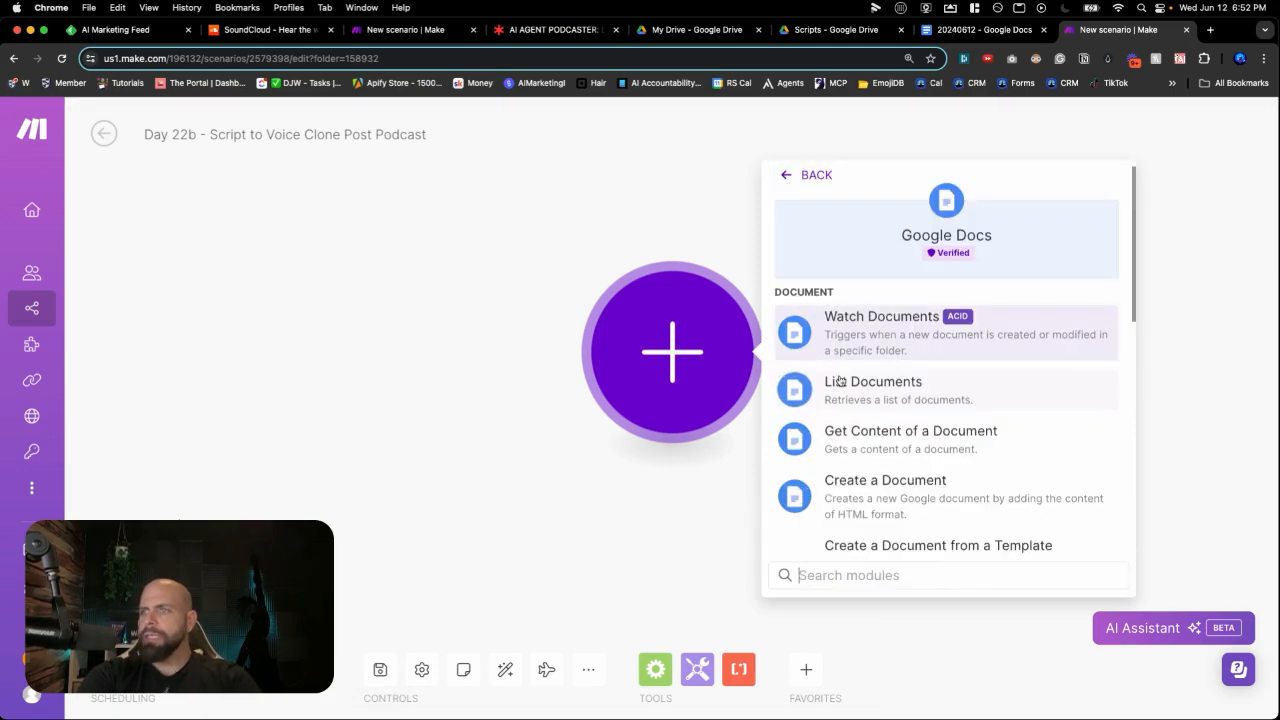
pyautogui.click(855, 348)
# Set the watched folder to AI Agent Challenge / Day 22 - AI Agent Podcaster / AI Agent Marketing News Podcaster / Scripts.
pyautogui.click(894, 478)
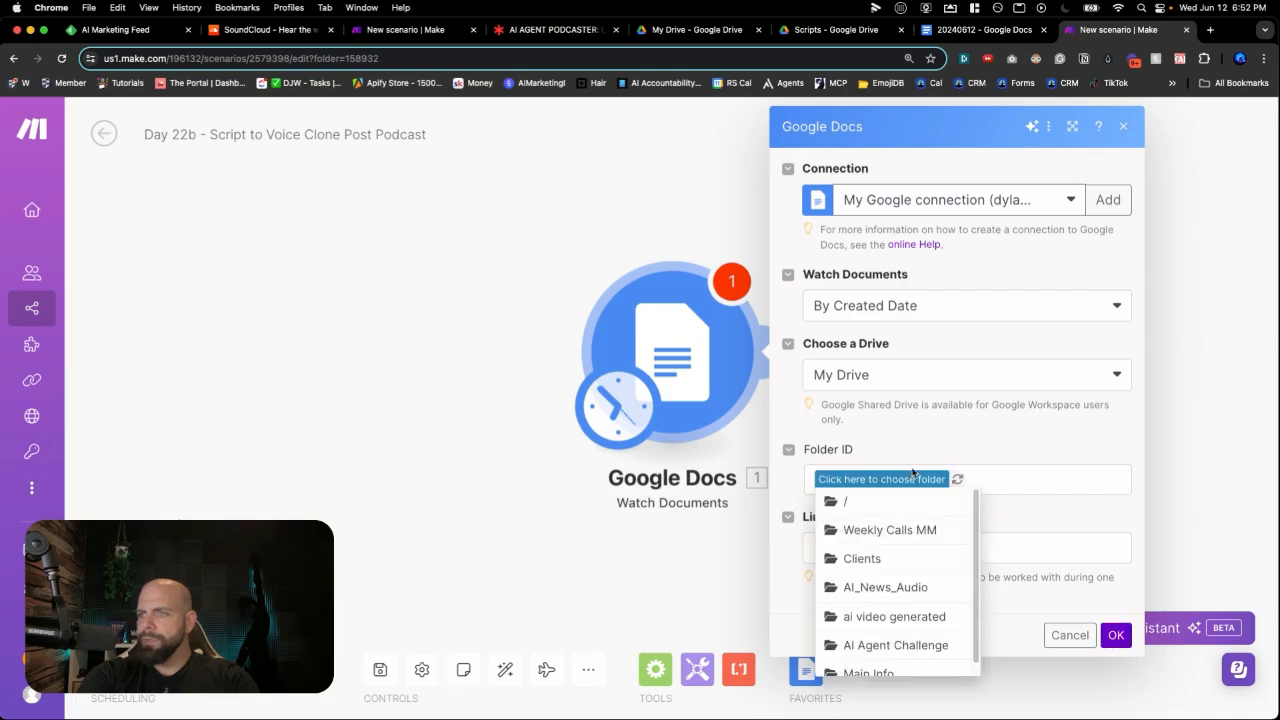
pyautogui.click(870, 646)
pyautogui.click(977, 481)
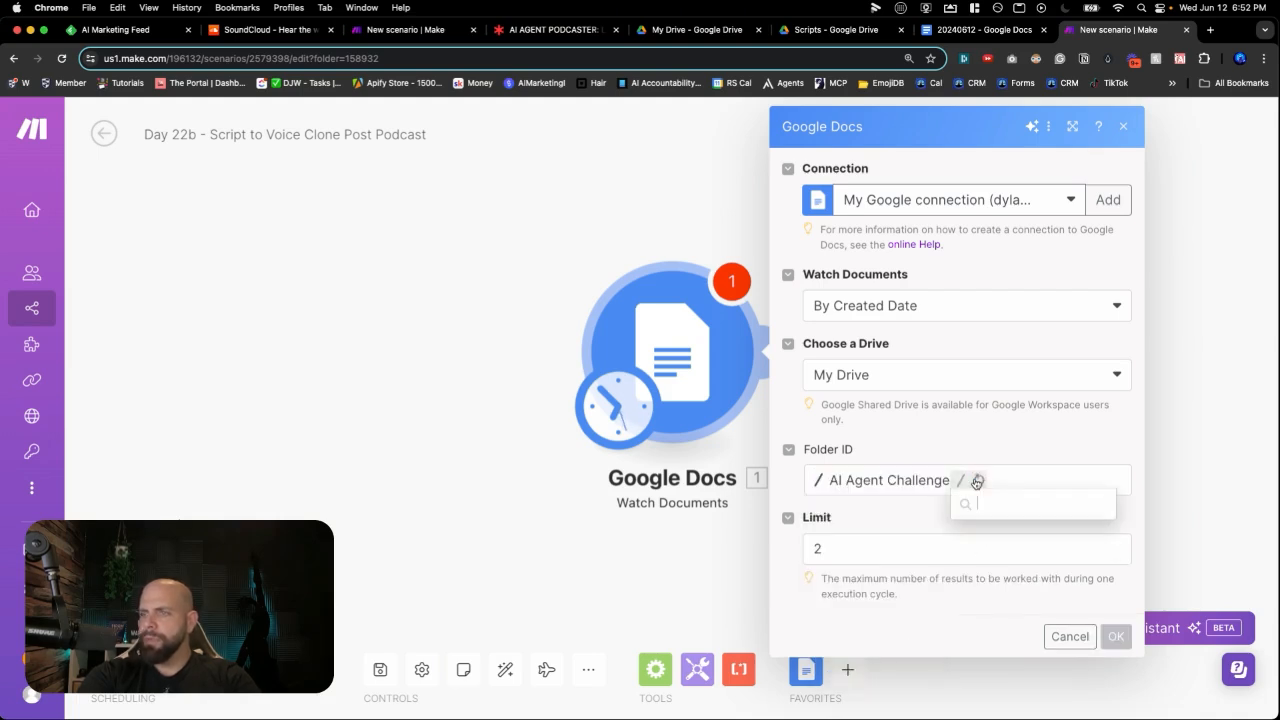
pyautogui.click(994, 532)
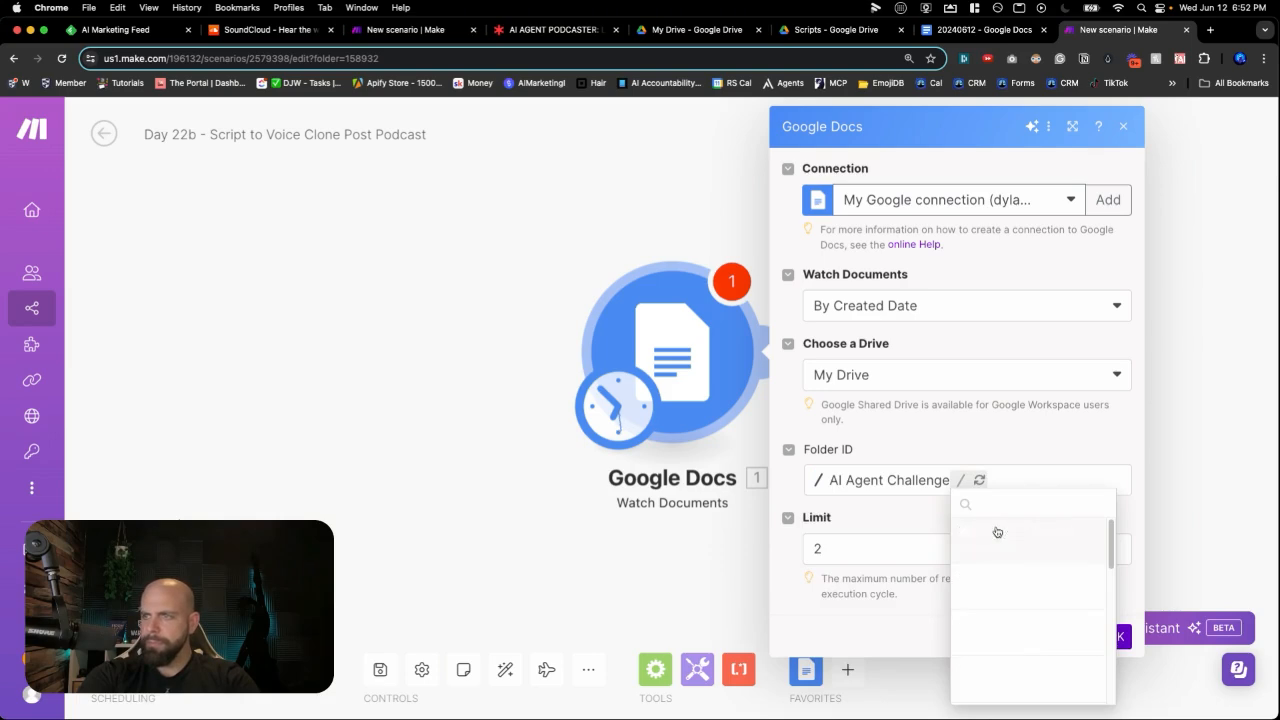
pyautogui.click(1042, 500)
pyautogui.click(1060, 528)
pyautogui.click(1093, 521)
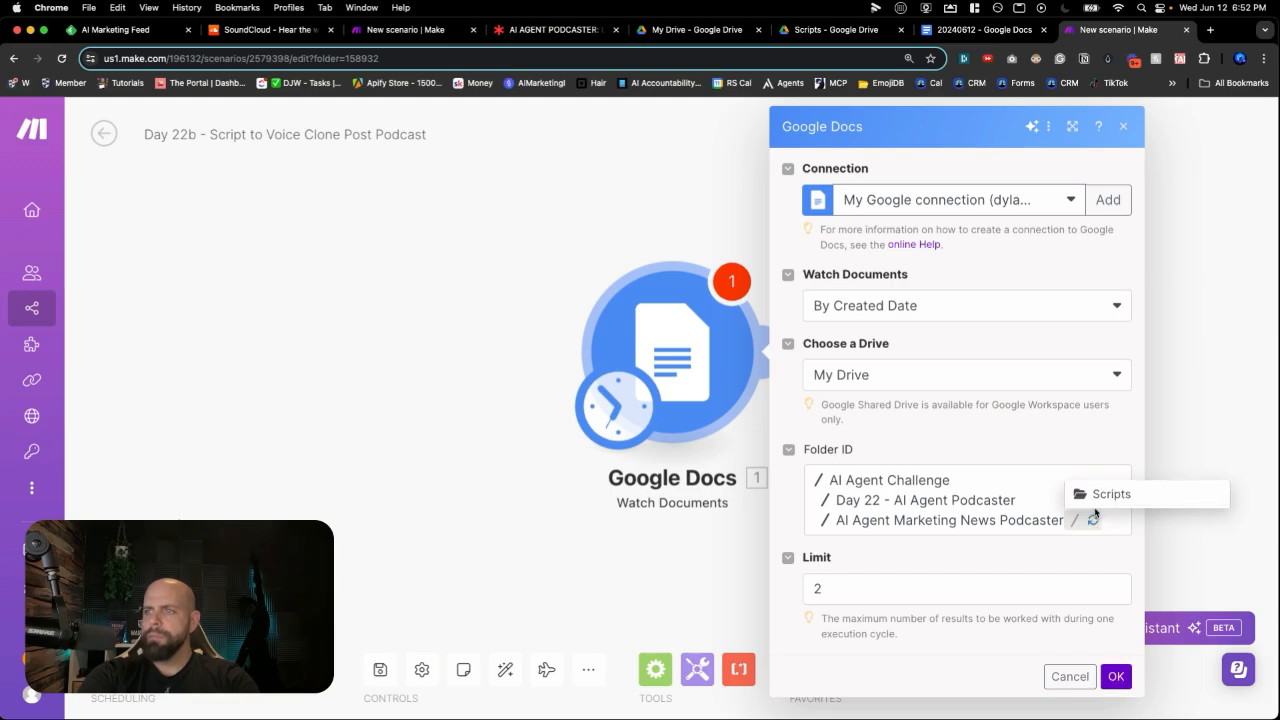
pyautogui.click(1098, 496)
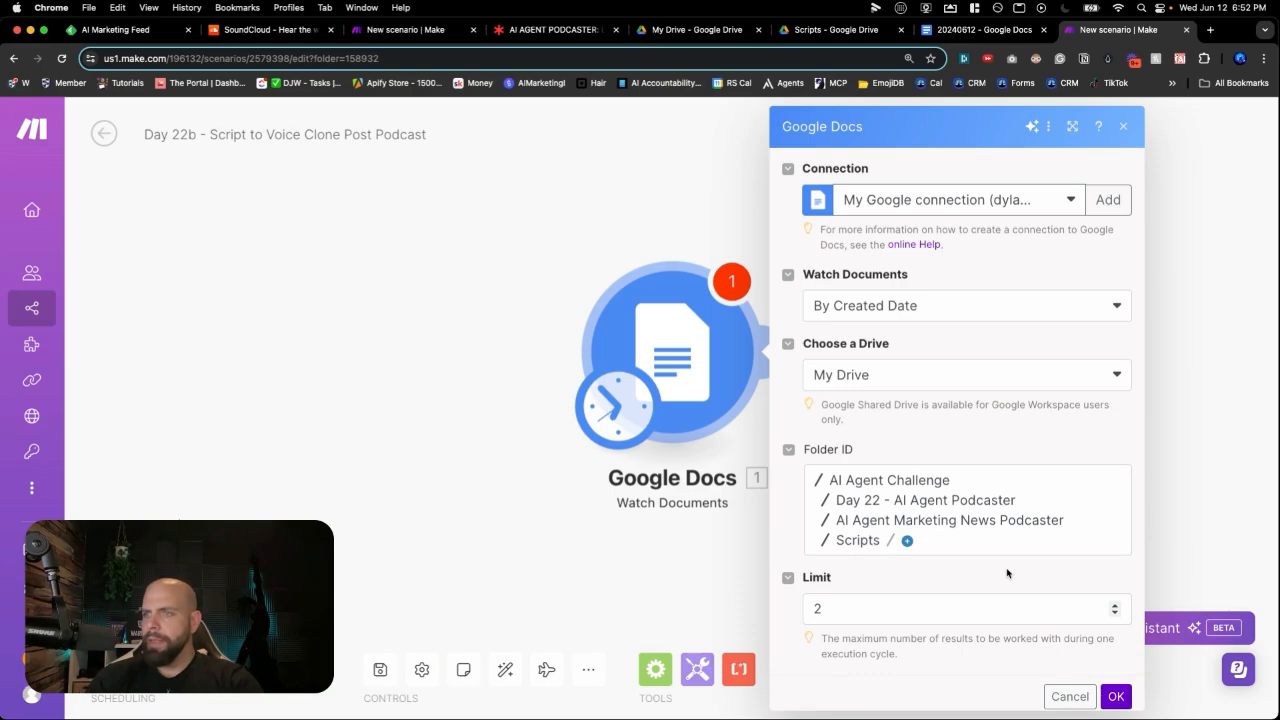
# Set the trigger's limit to 1 and manually choose the 20240612 document as its starting point.
pyautogui.click(968, 609)
pyautogui.press('BackSpace')
pyautogui.write('1')
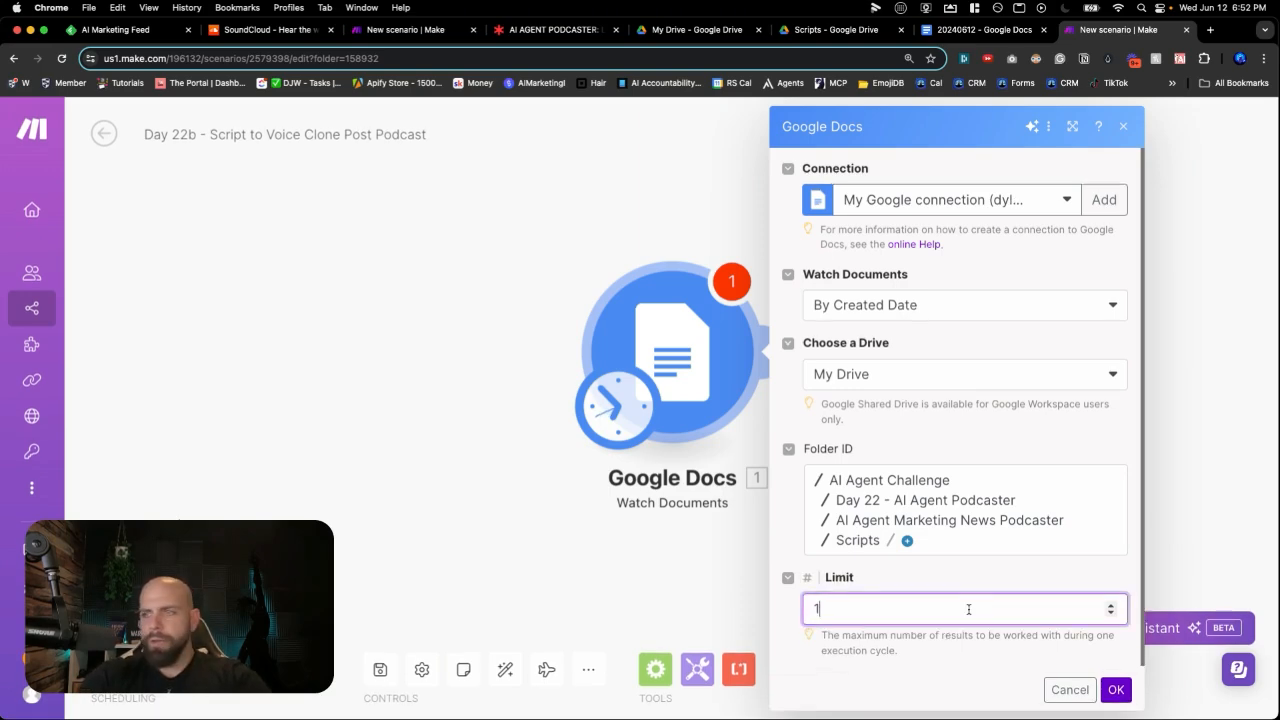
pyautogui.scroll(-1, 1081, 658)
pyautogui.click(1114, 690)
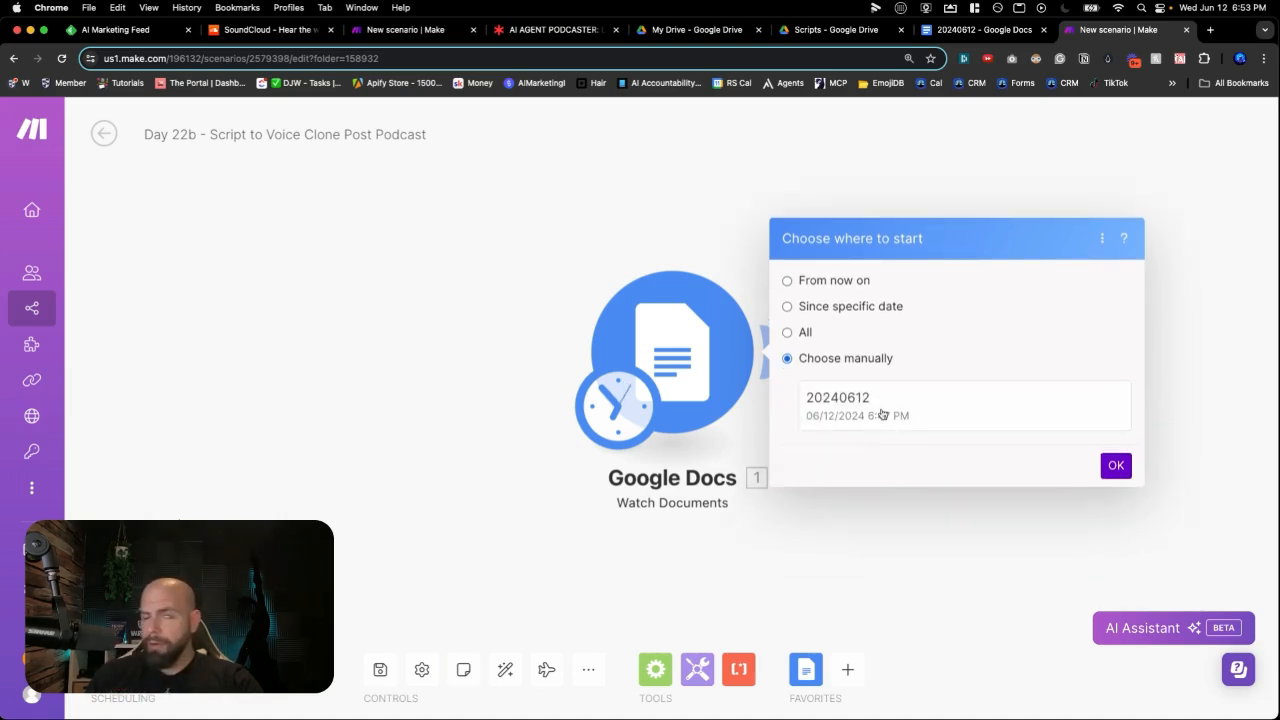
pyautogui.click(881, 414)
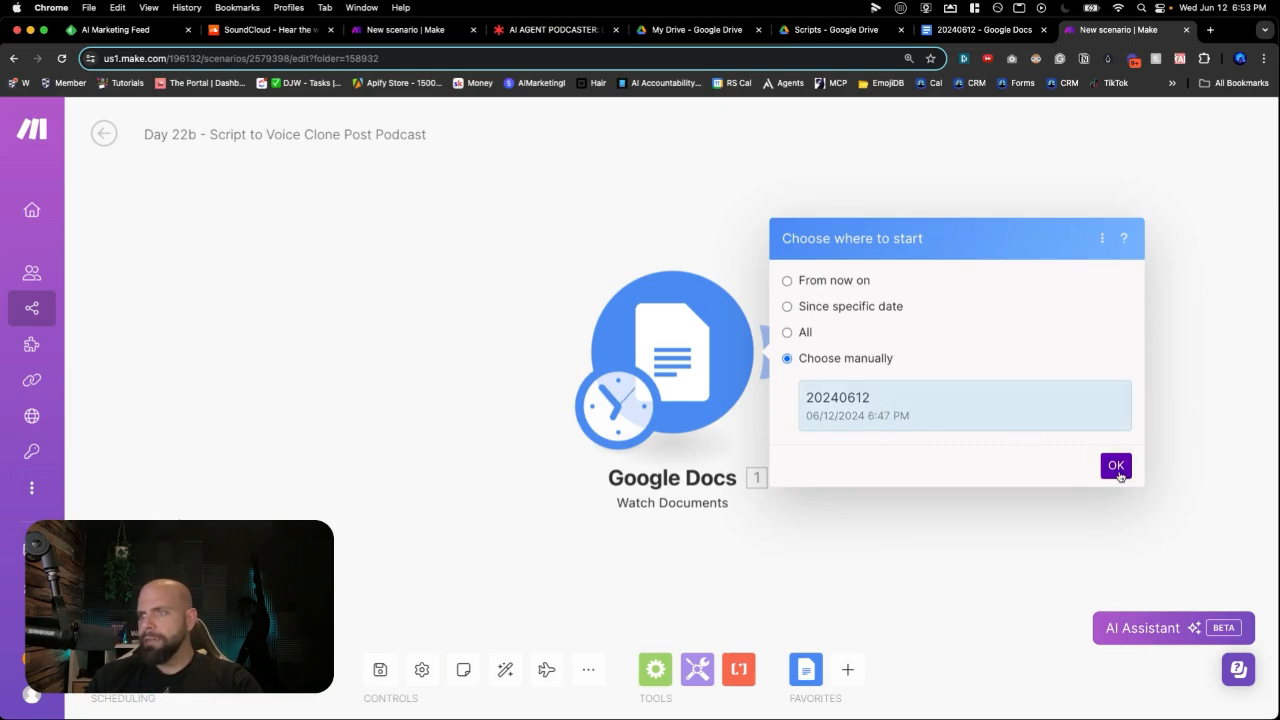
pyautogui.click(1117, 468)
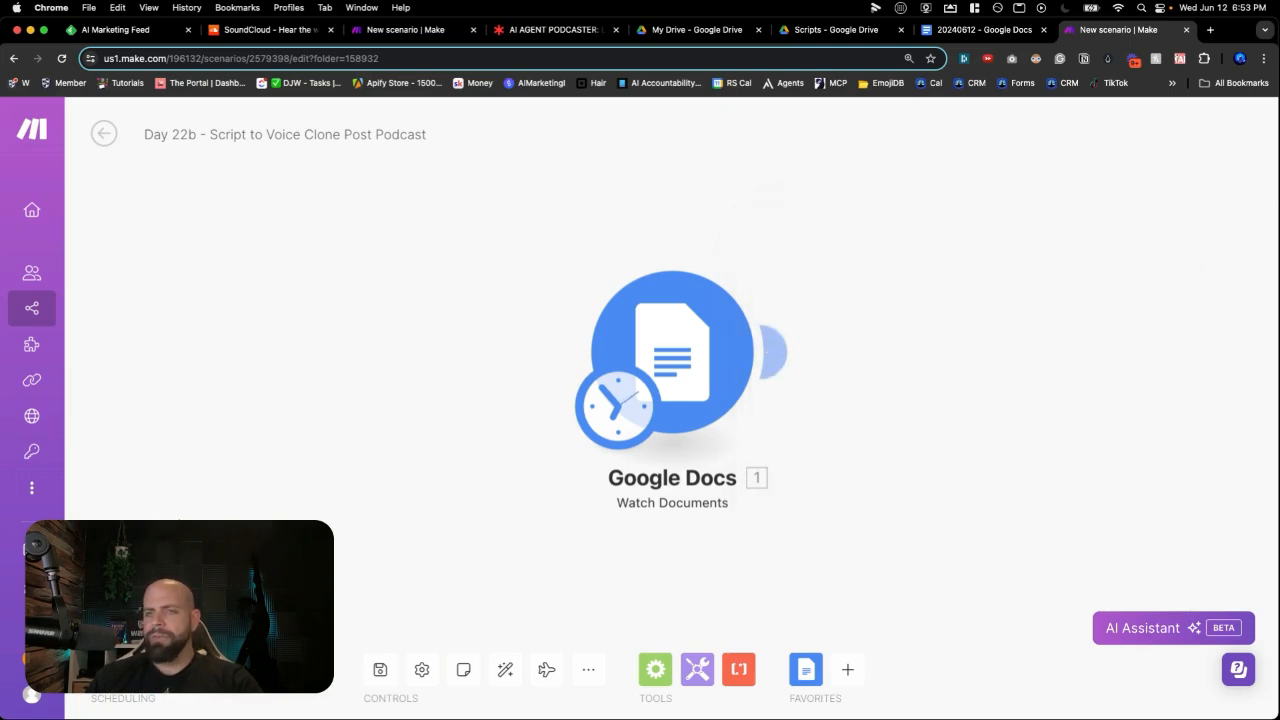
# Run the scenario once and inspect the output bundle of the Google Docs trigger.
pyautogui.click(145, 628)
pyautogui.click(762, 258)
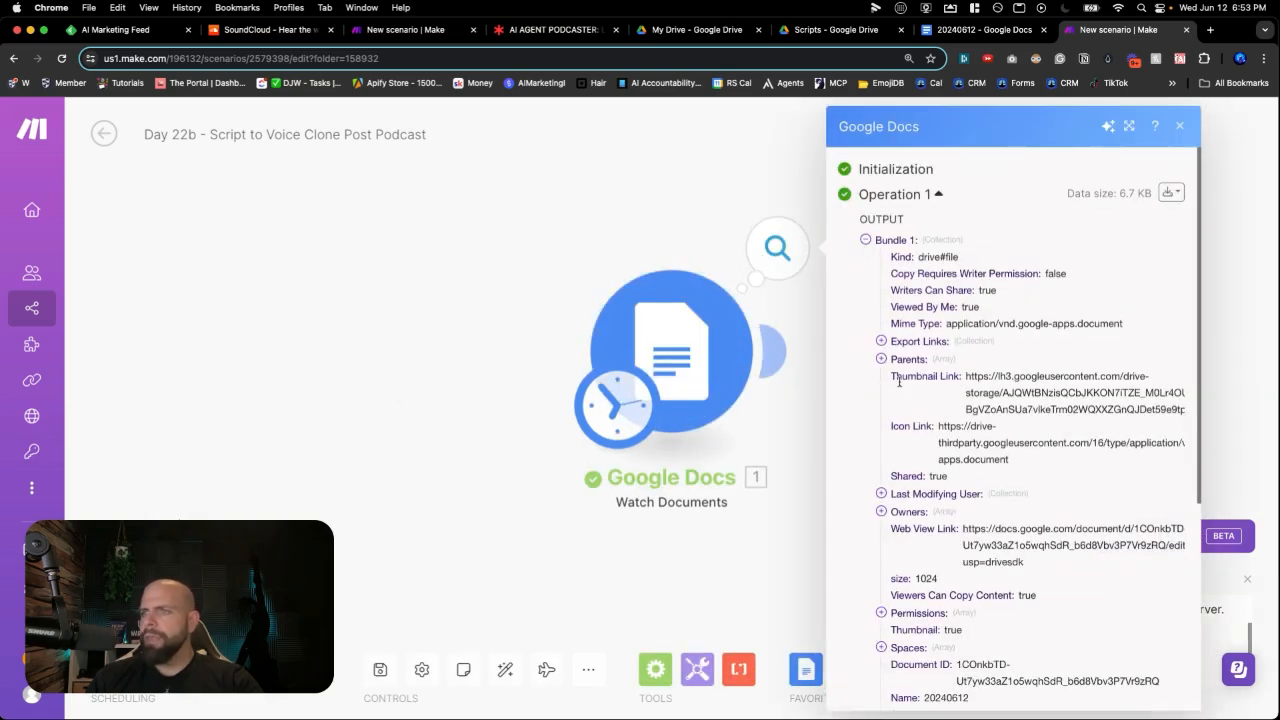
# Review the Watch Documents output and open its Web View Link in a new browser tab to check the document.
pyautogui.scroll(-5, 899, 381)
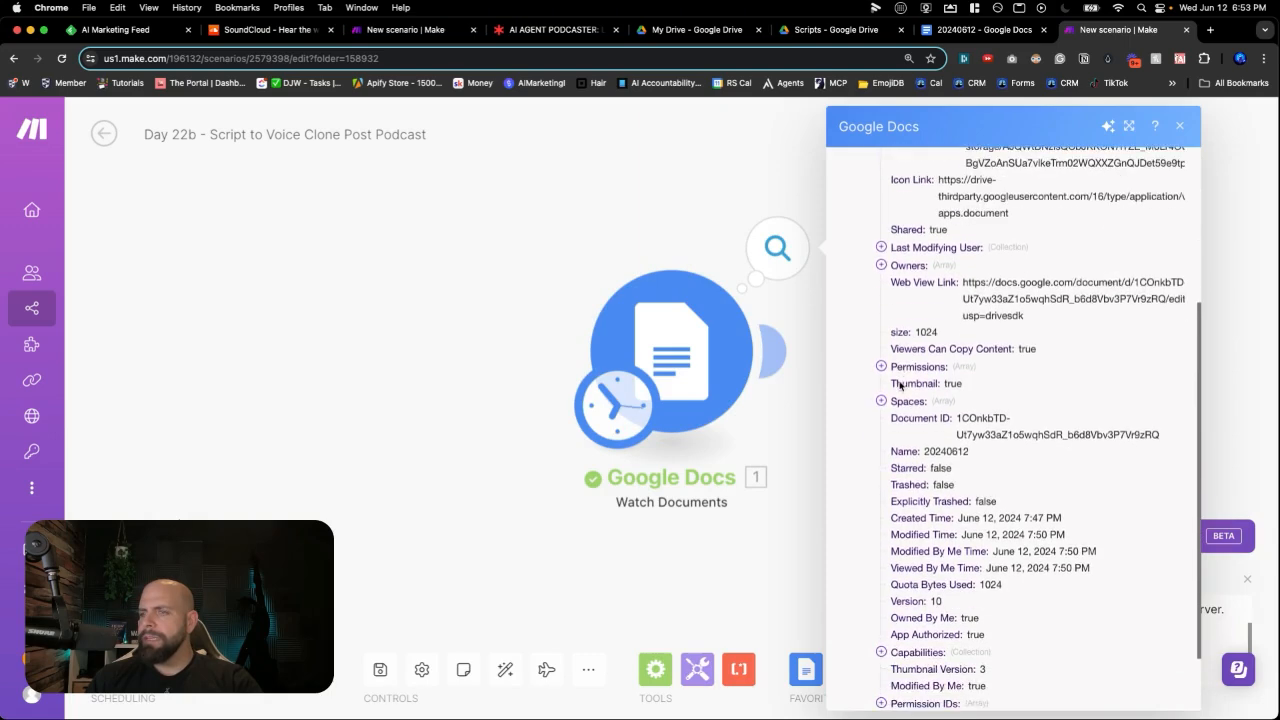
pyautogui.scroll(3, 899, 385)
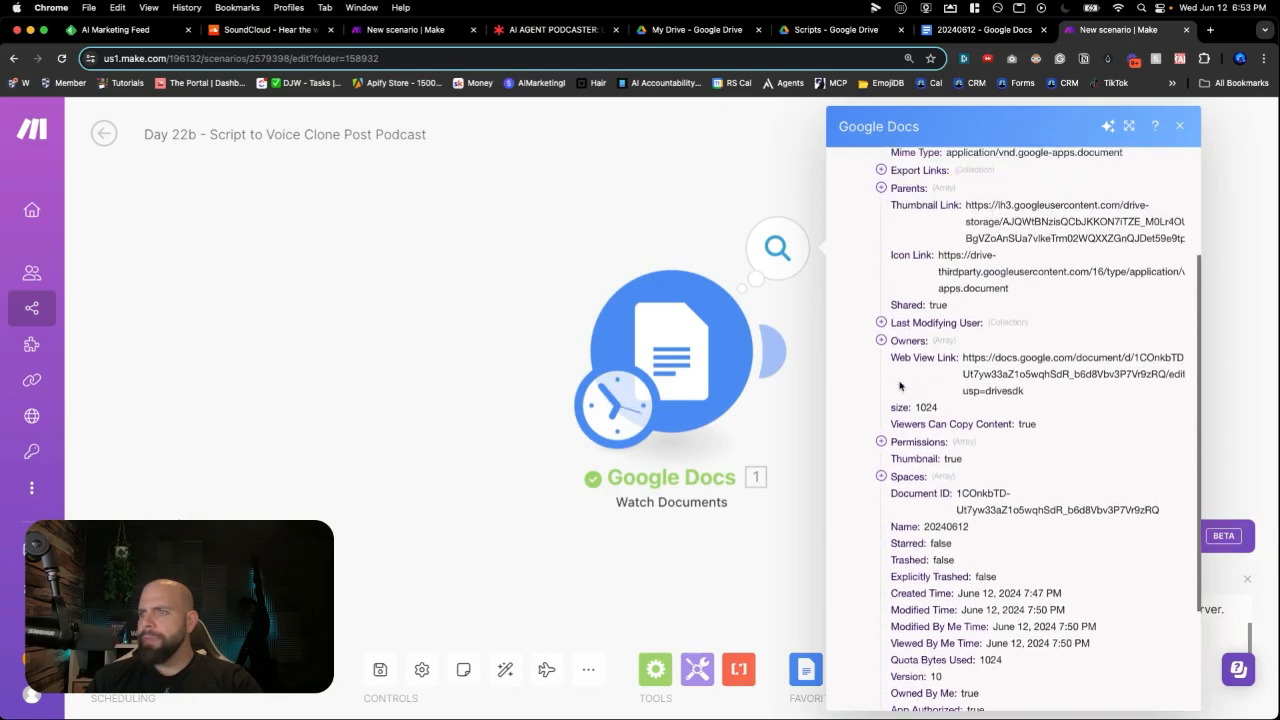
pyautogui.moveTo(963, 357); pyautogui.dragTo(1035, 395)
pyautogui.press('super+c')
pyautogui.press('super+t')
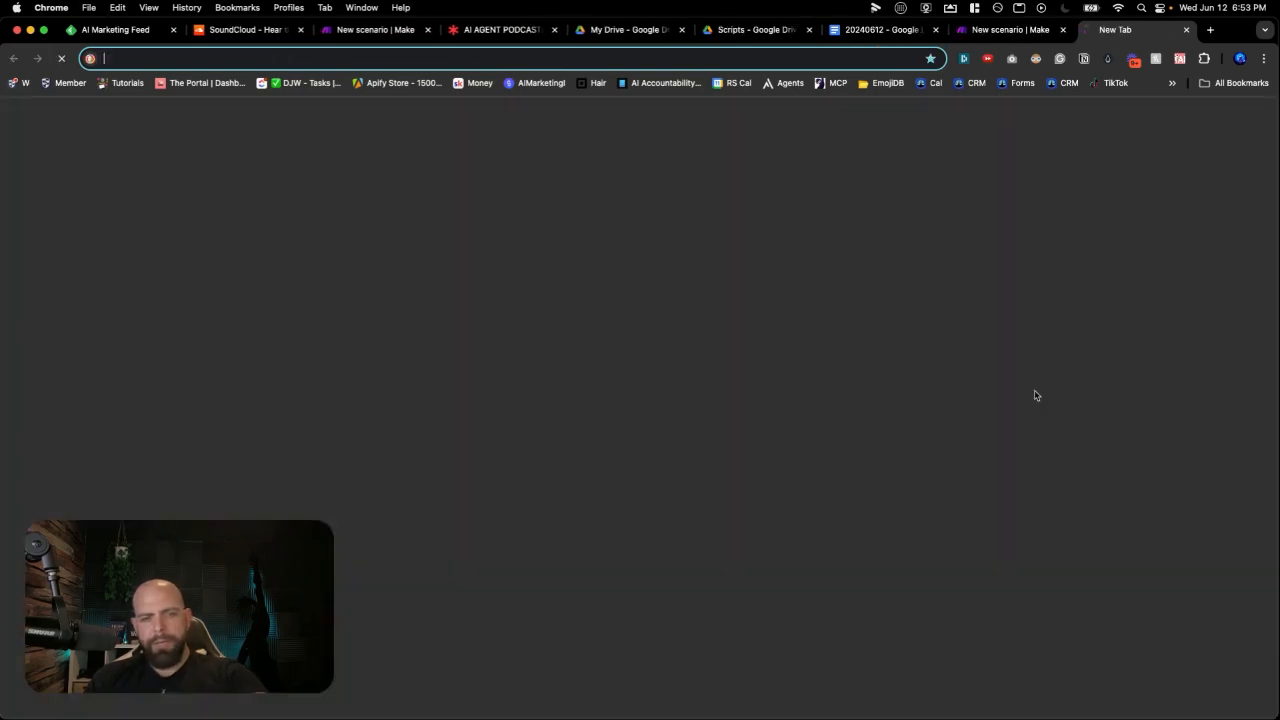
pyautogui.press('super+v')
pyautogui.press('Return')
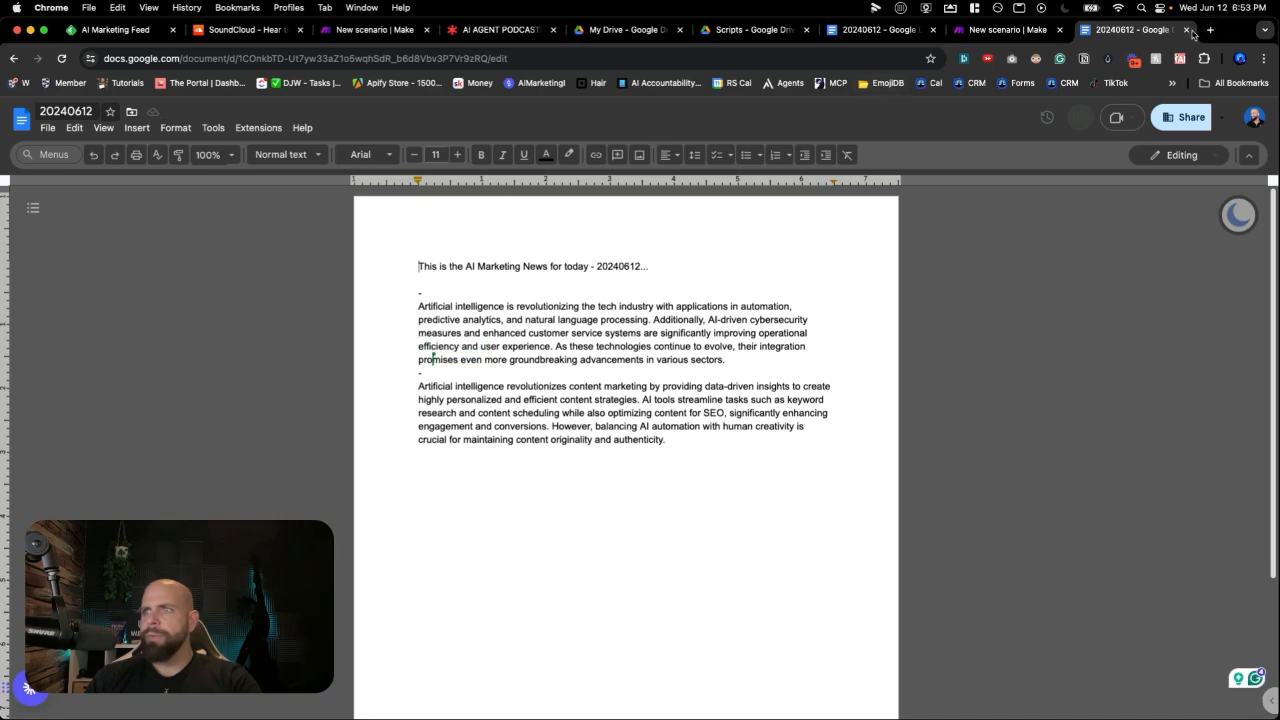
# Return to the Make scenario, close the module output and save the scenario.
pyautogui.click(1040, 33)
pyautogui.click(786, 514)
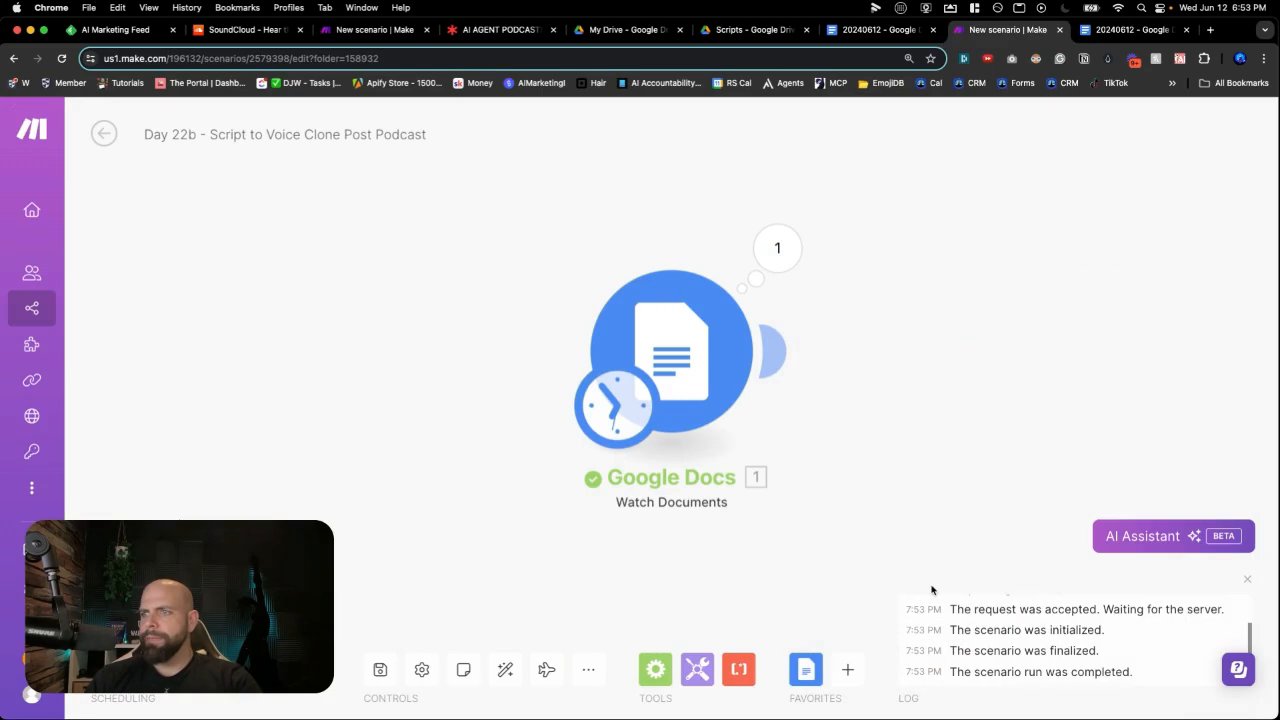
pyautogui.click(380, 678)
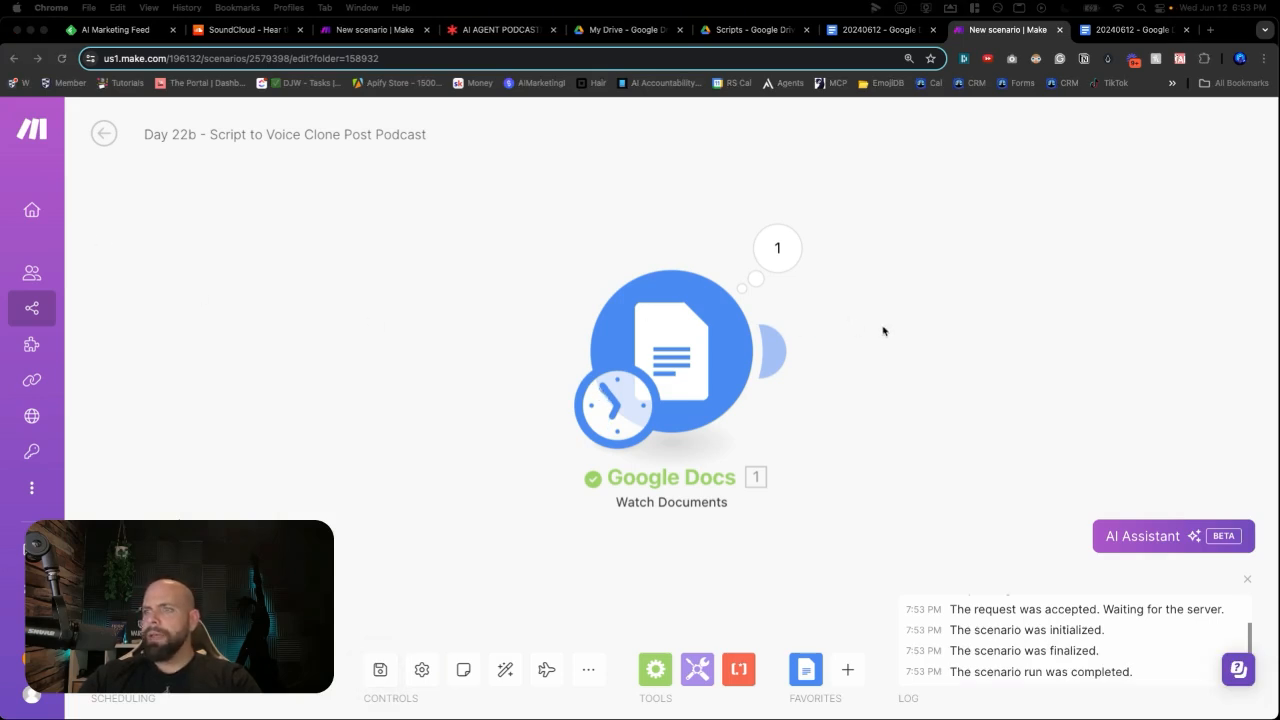
# Add a Google Docs "Insert a Paragraph to a Document" module after the Watch Documents module.
pyautogui.moveTo(897, 318); pyautogui.dragTo(596, 248)
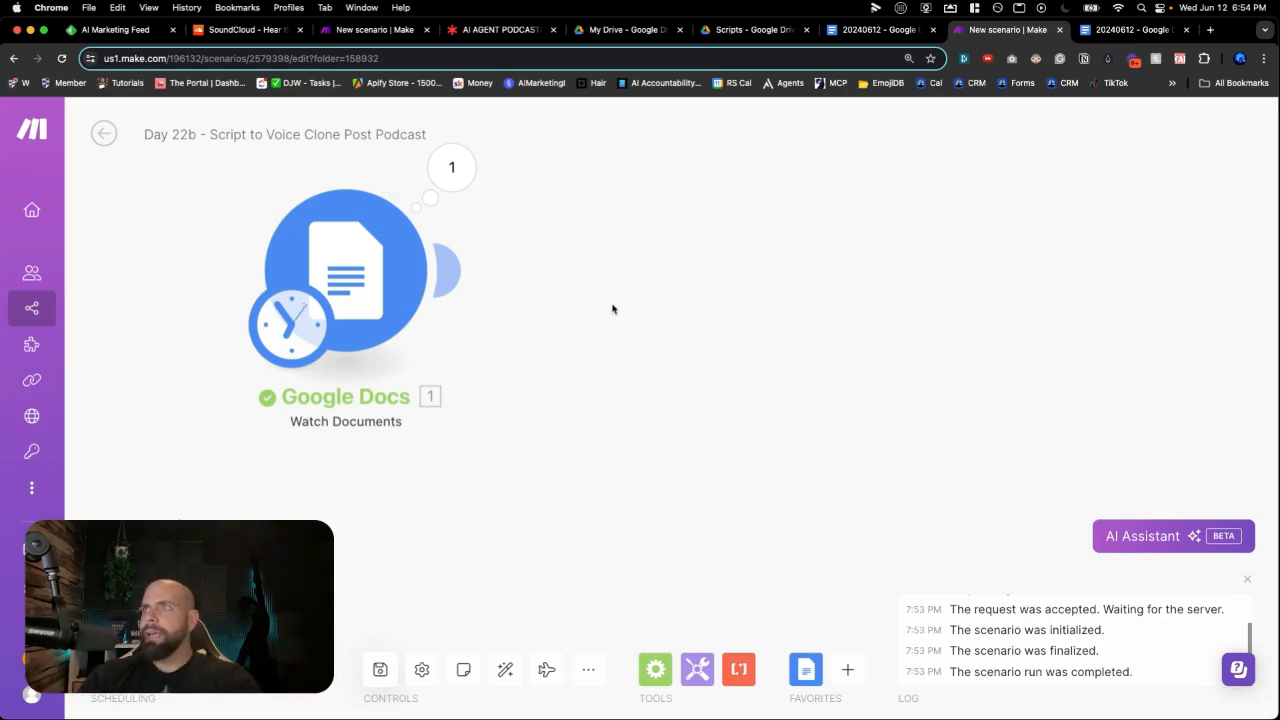
pyautogui.click(626, 286)
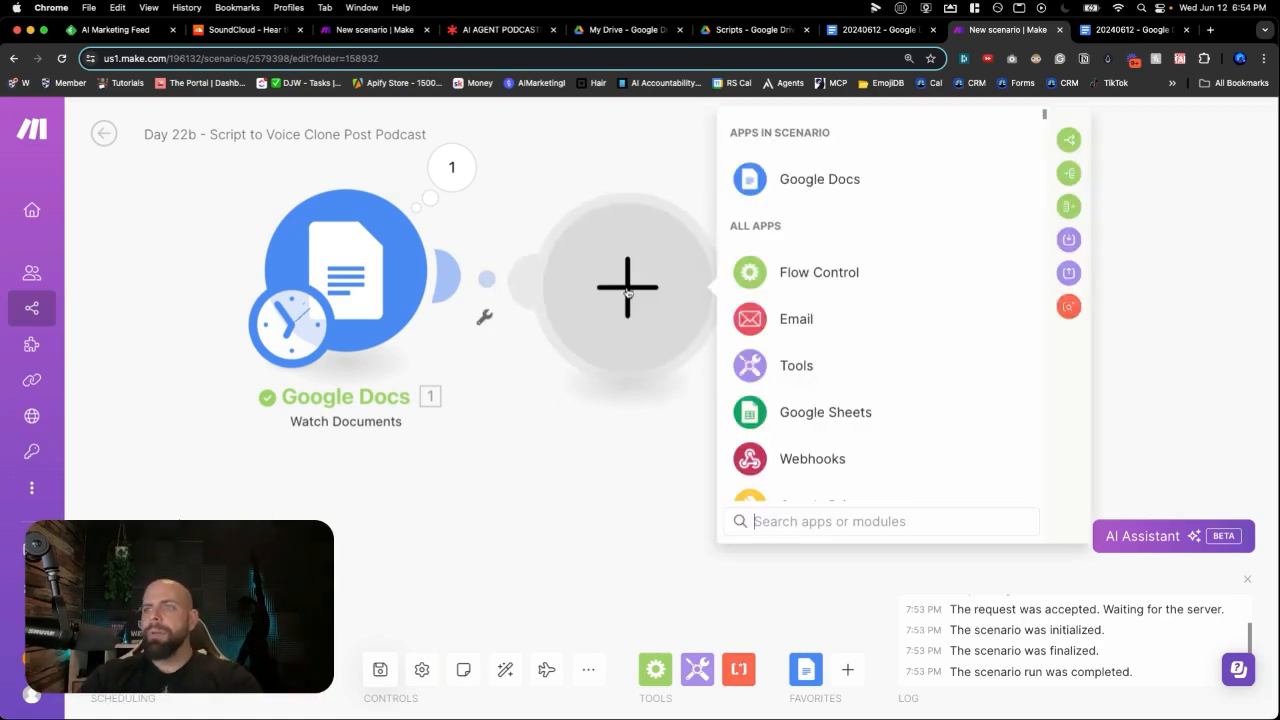
pyautogui.click(790, 190)
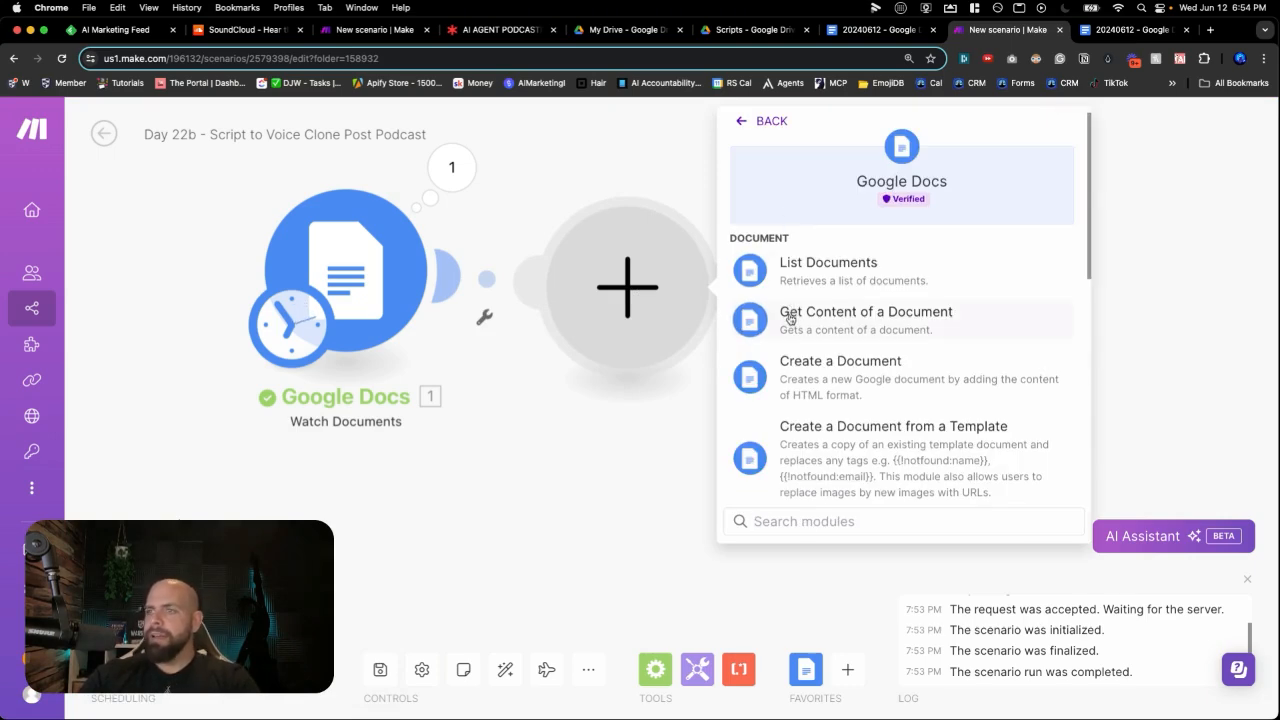
pyautogui.scroll(-3, 790, 320)
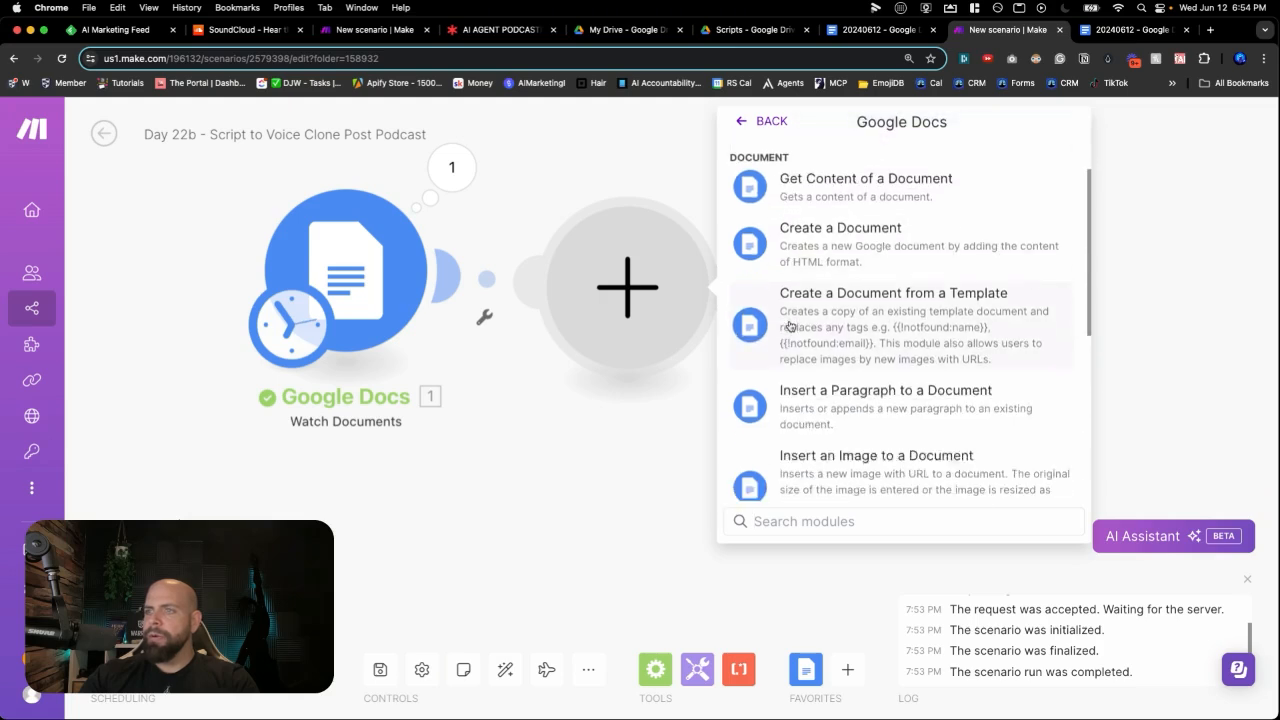
pyautogui.click(817, 400)
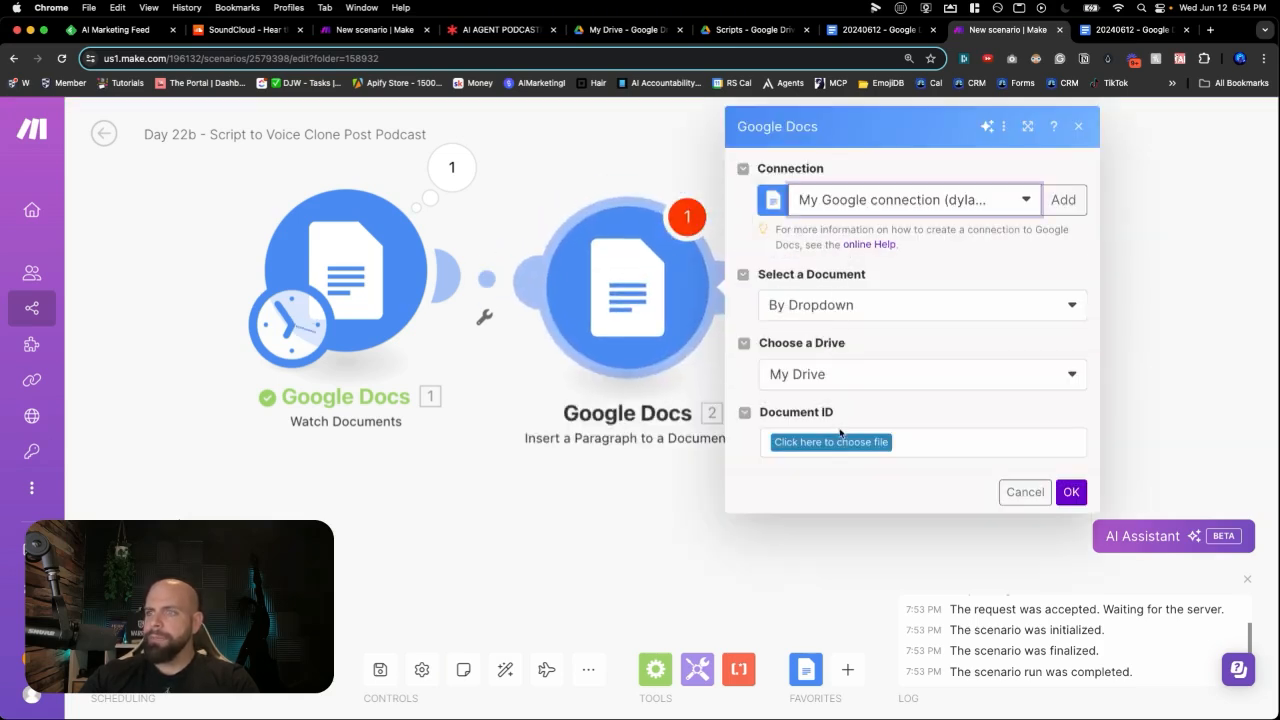
# Set the document selection to By Mapping and map the Document ID from the Watch Documents module.
pyautogui.click(843, 318)
pyautogui.click(843, 340)
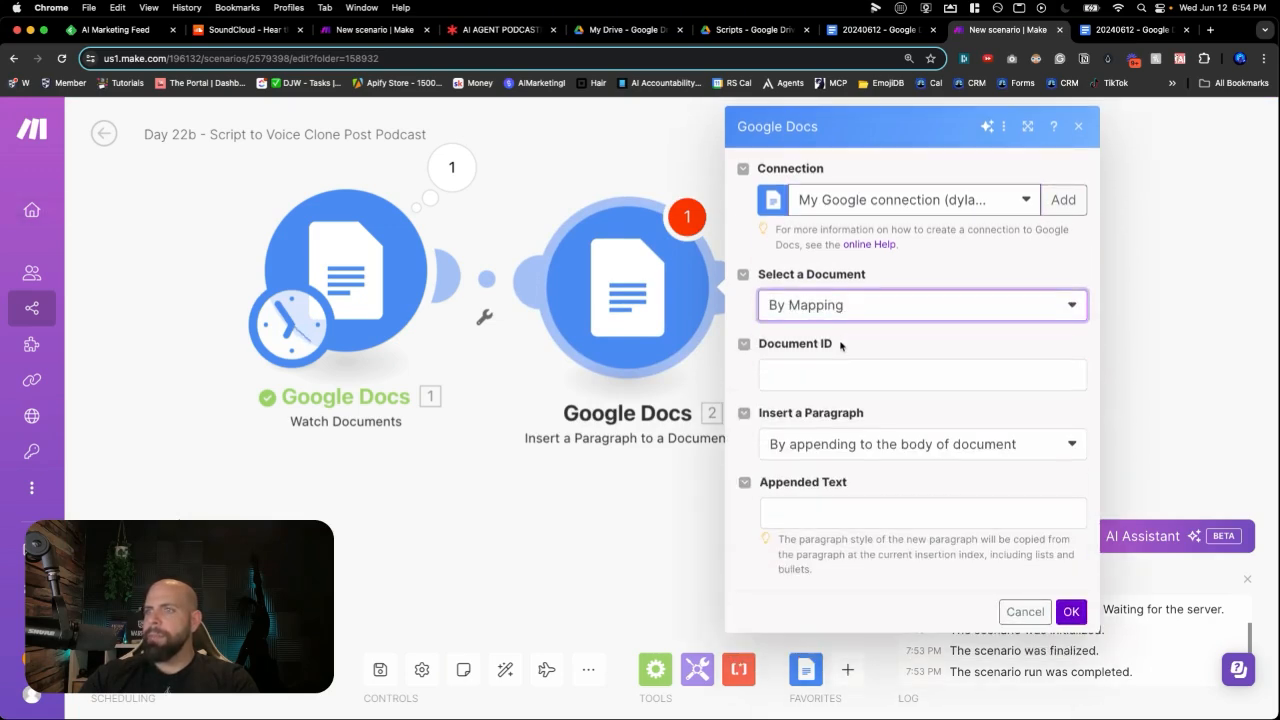
pyautogui.click(832, 370)
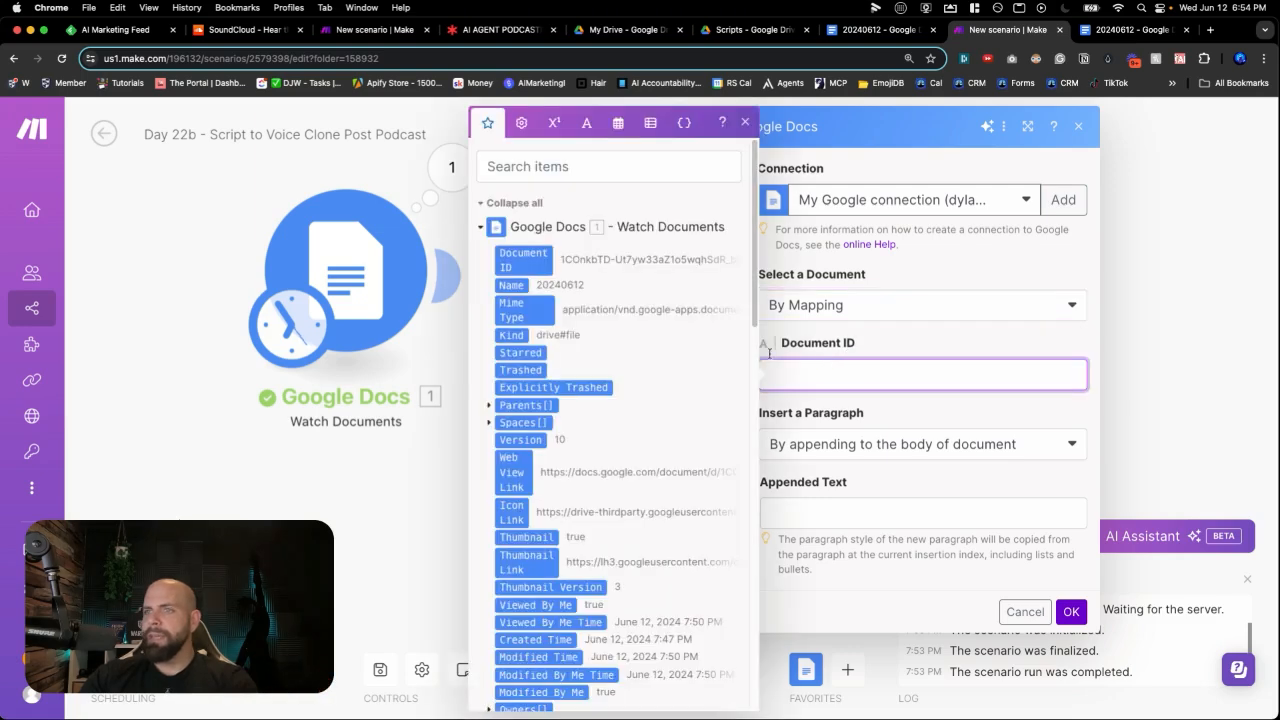
pyautogui.click(526, 262)
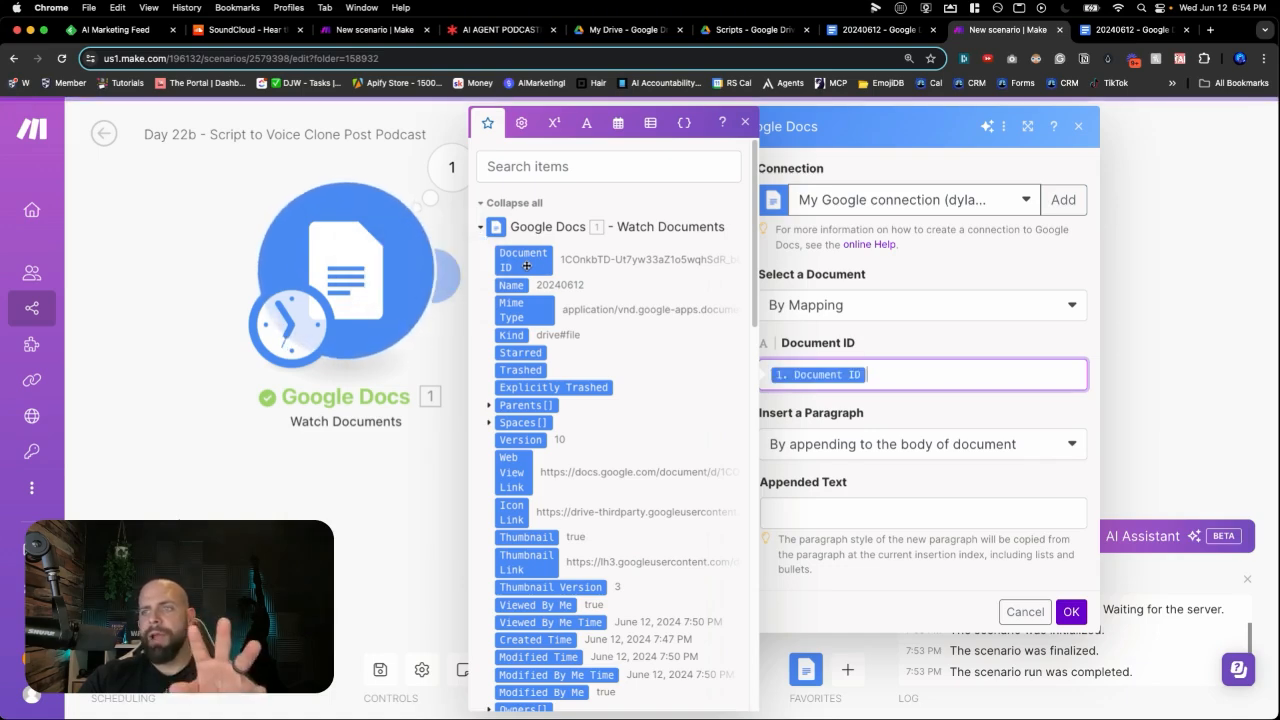
pyautogui.click(909, 408)
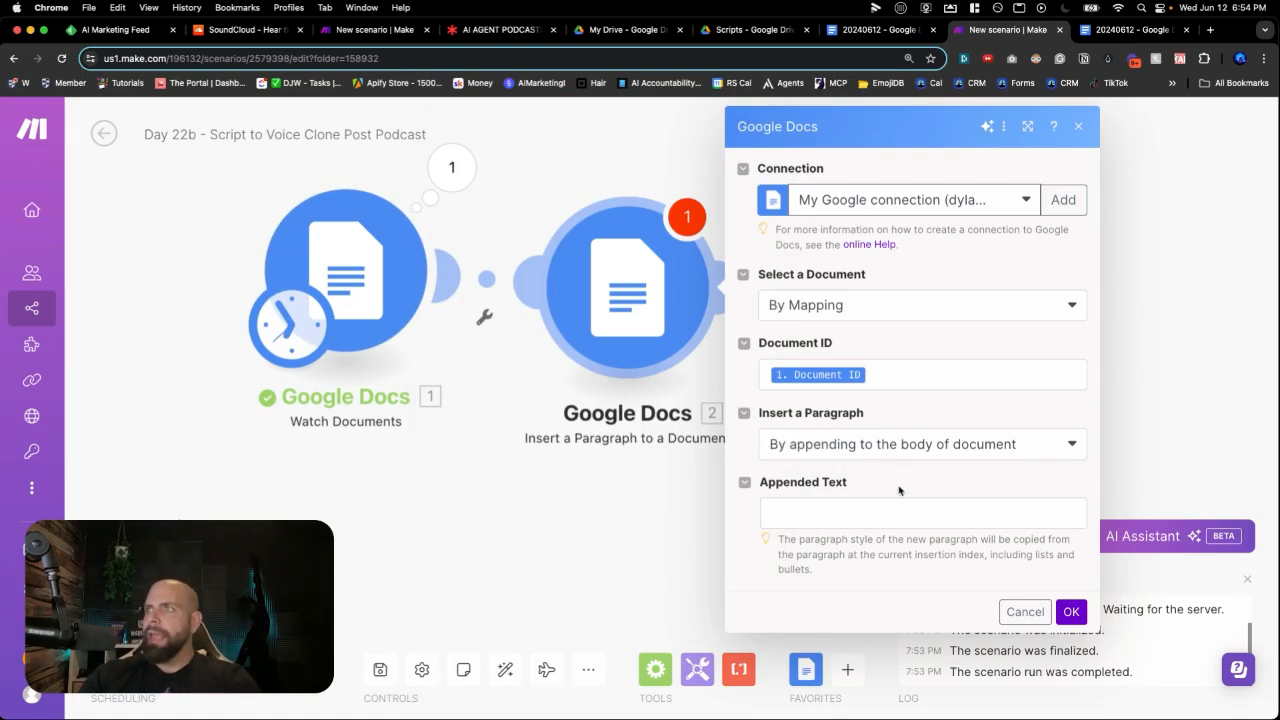
# Begin the appended text with a "-" line, followed by "That's all the AI Marketing News for the day. Connect with" on a new line.
pyautogui.click(882, 514)
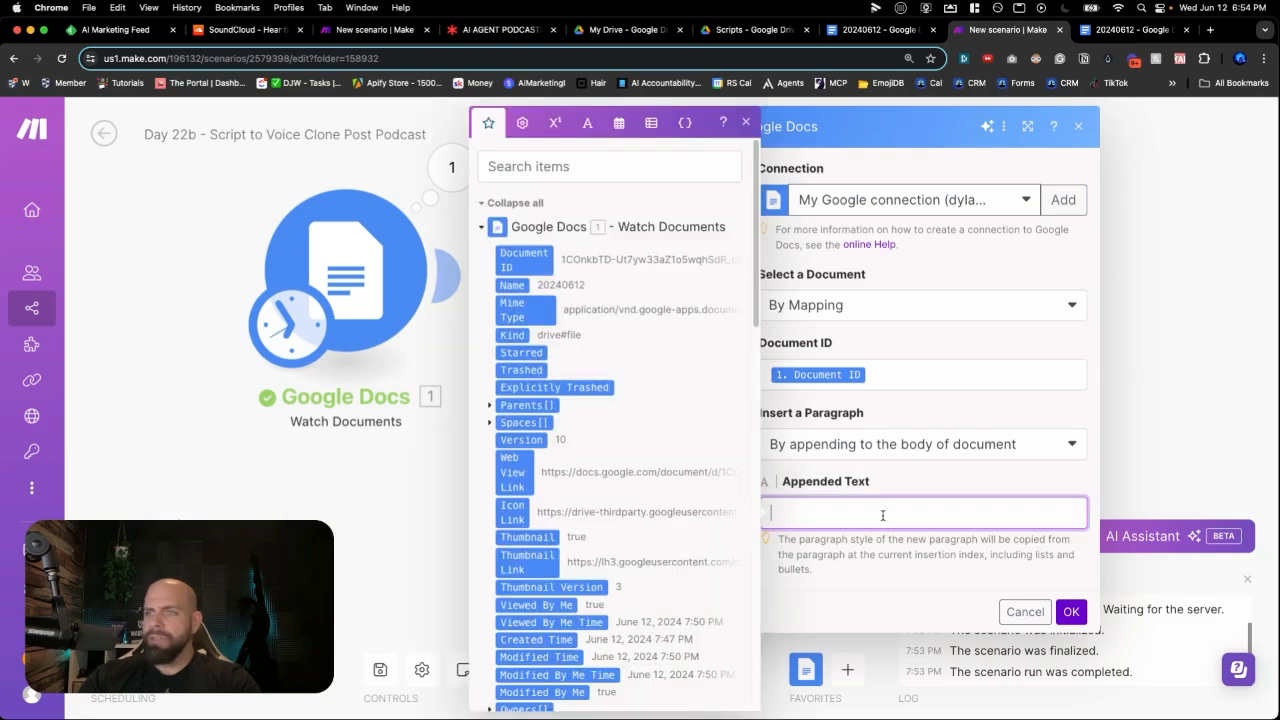
pyautogui.press('Return')
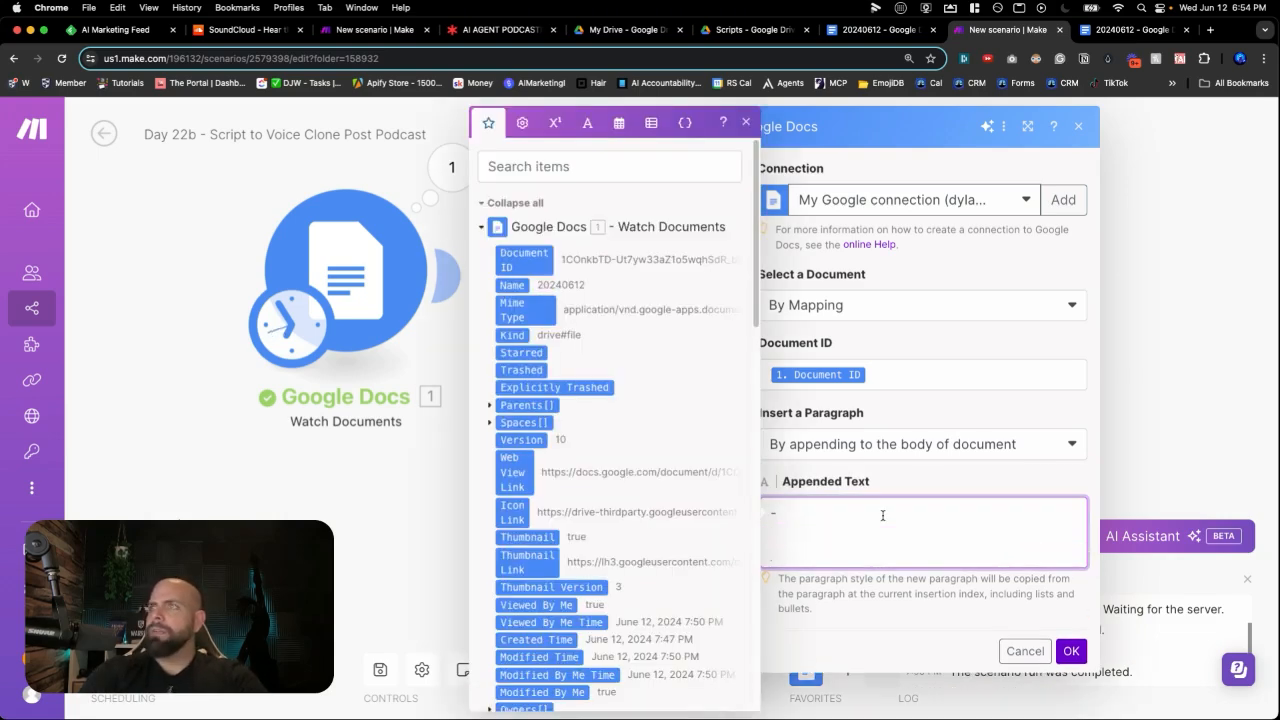
pyautogui.press('BackSpace')
pyautogui.write('That ')
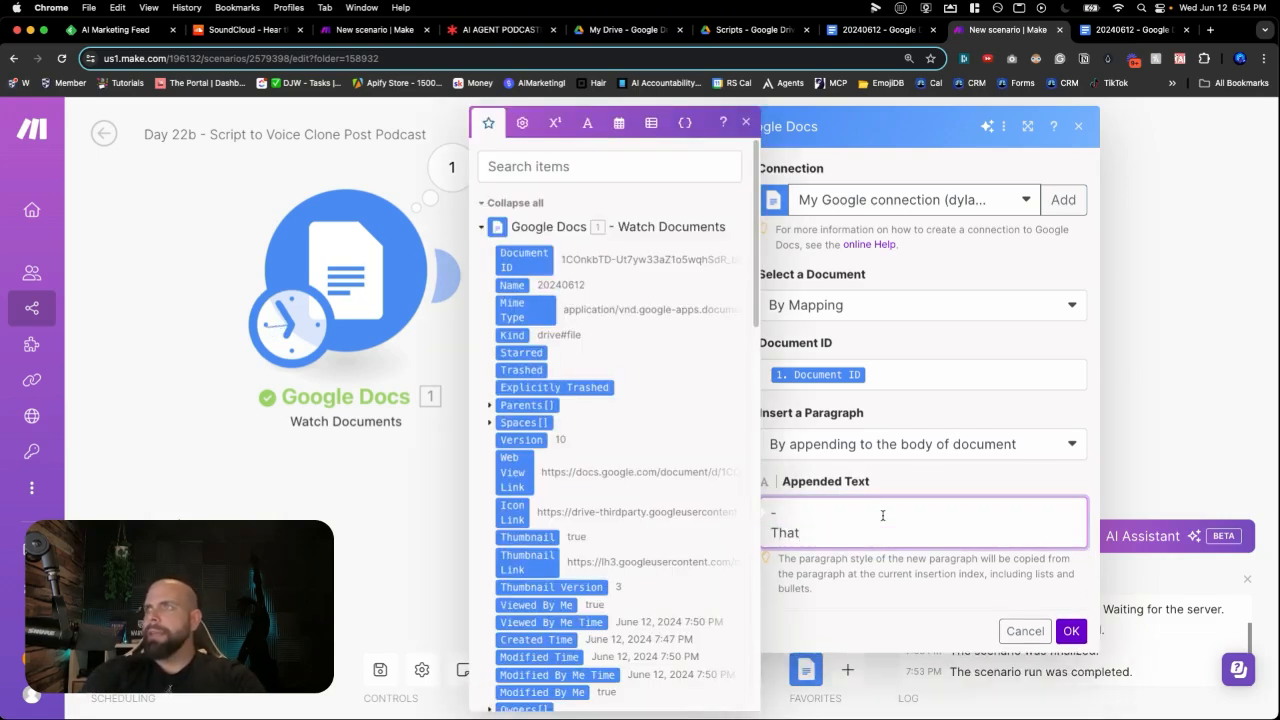
pyautogui.write("'s all the ")
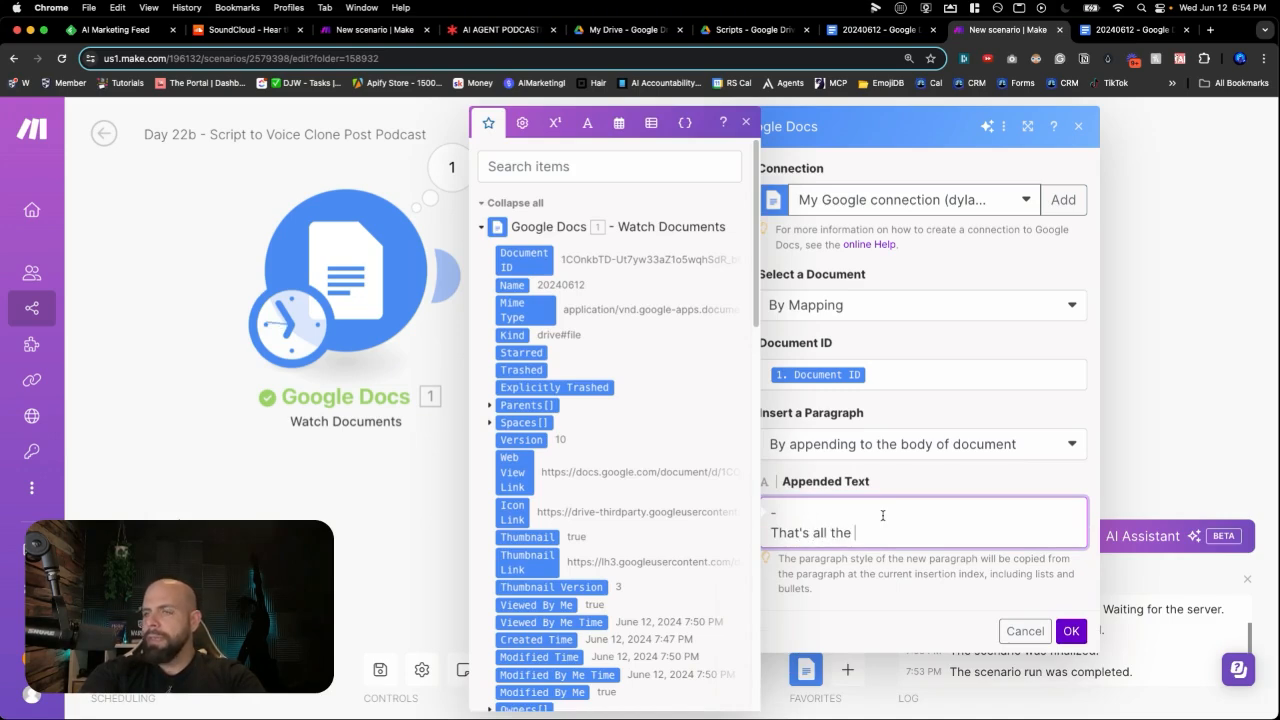
pyautogui.write('AI ')
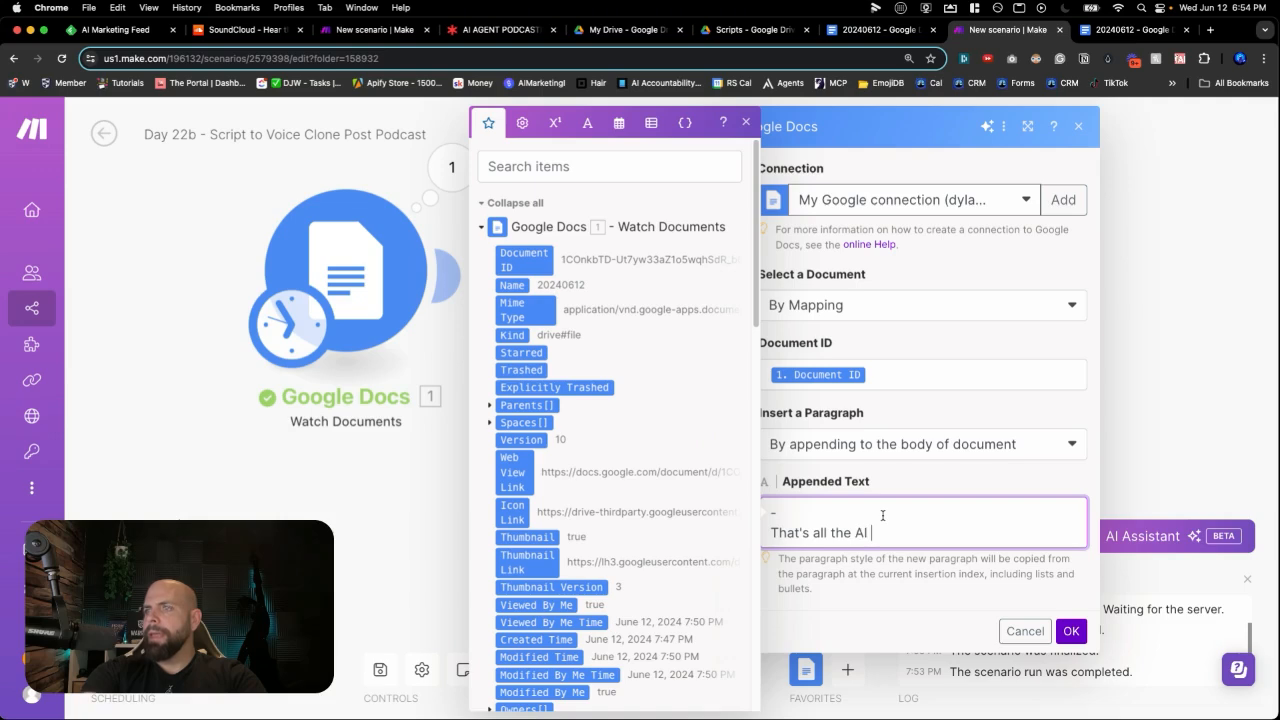
pyautogui.write('Marketing Ne')
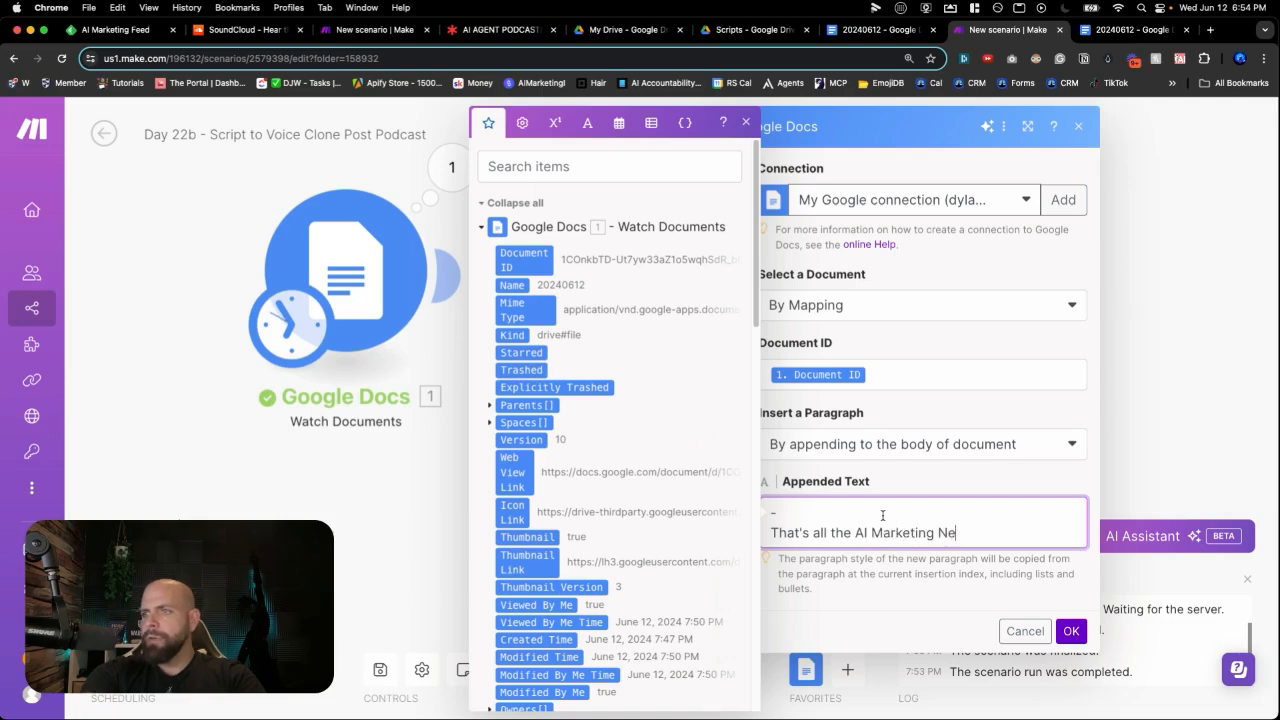
pyautogui.write('ws for the')
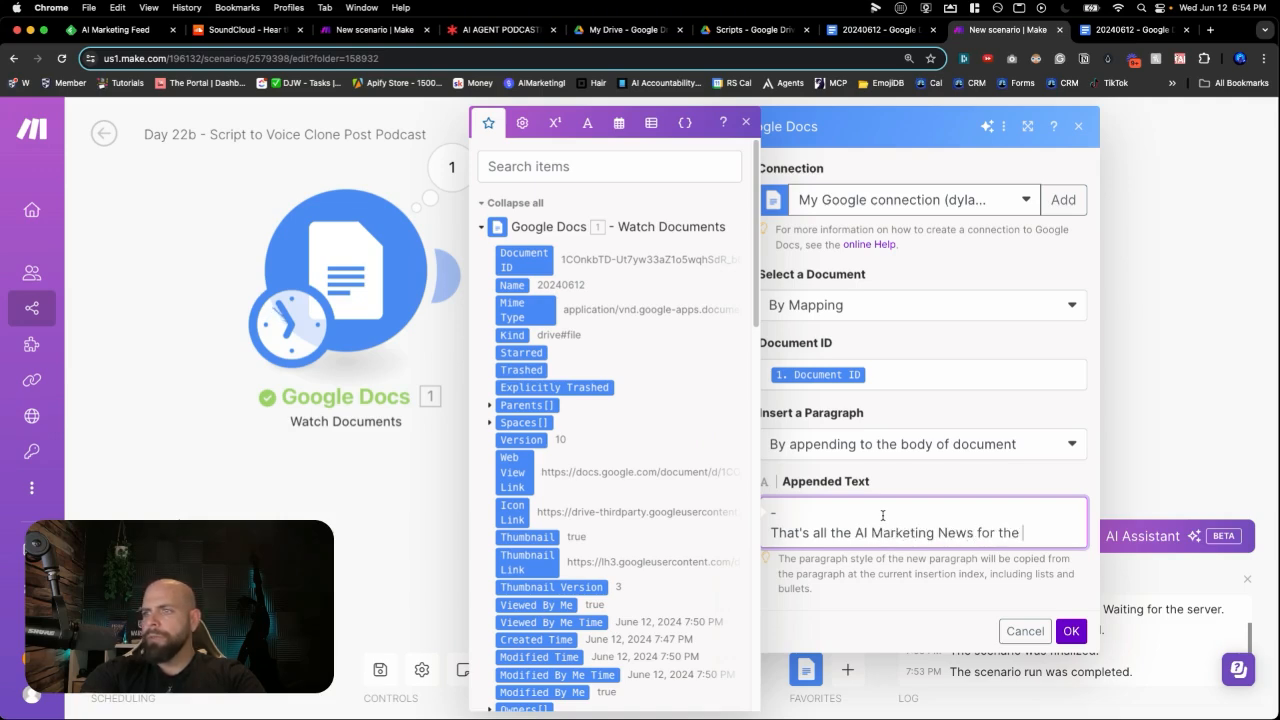
pyautogui.write(' day. Connect with ')
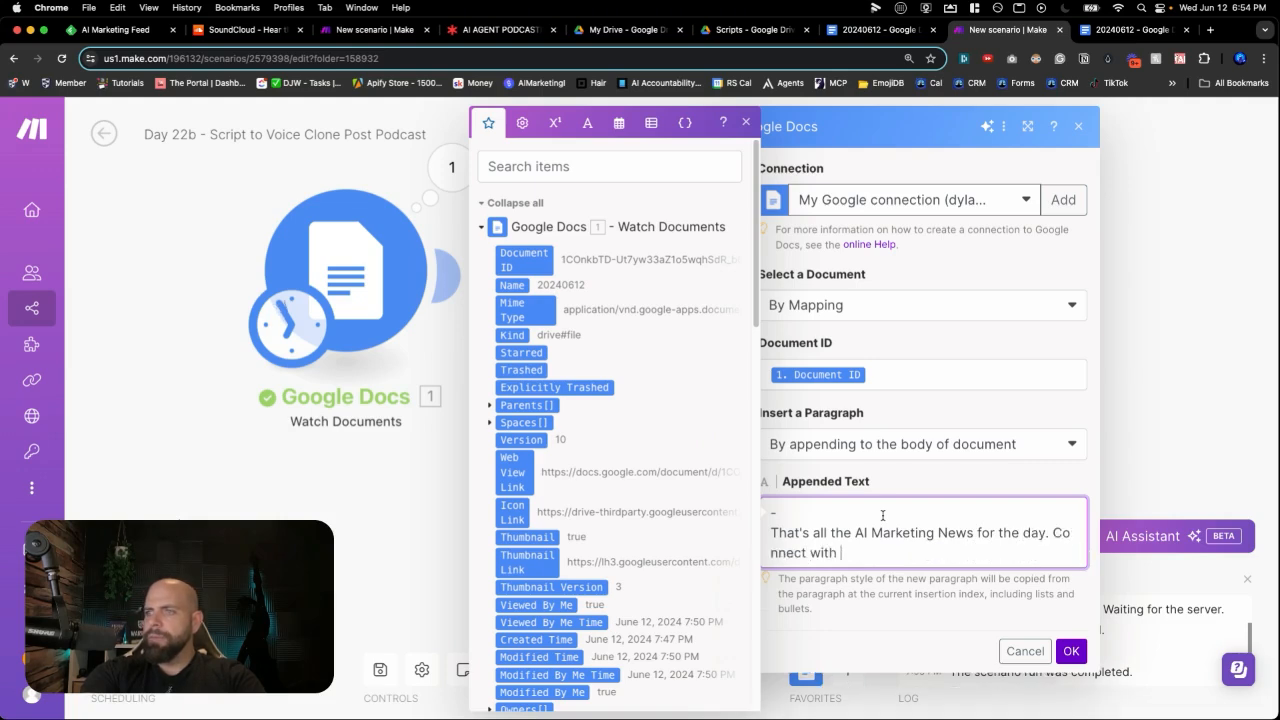
# Finish the appended text with "us on youtube at", the creator's name and "channel for more AI Agent and Automated workflow tutorials", and confirm the module.
pyautogui.write('us on youtu')
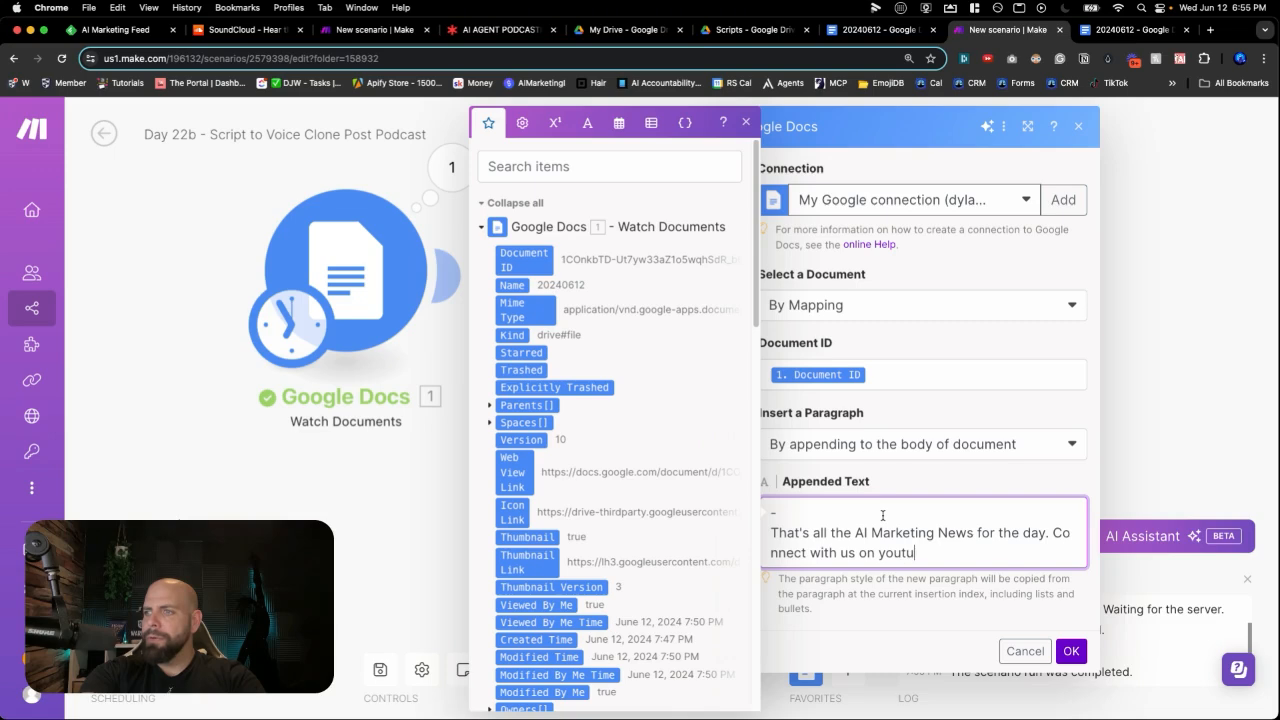
pyautogui.write('be at Dyla')
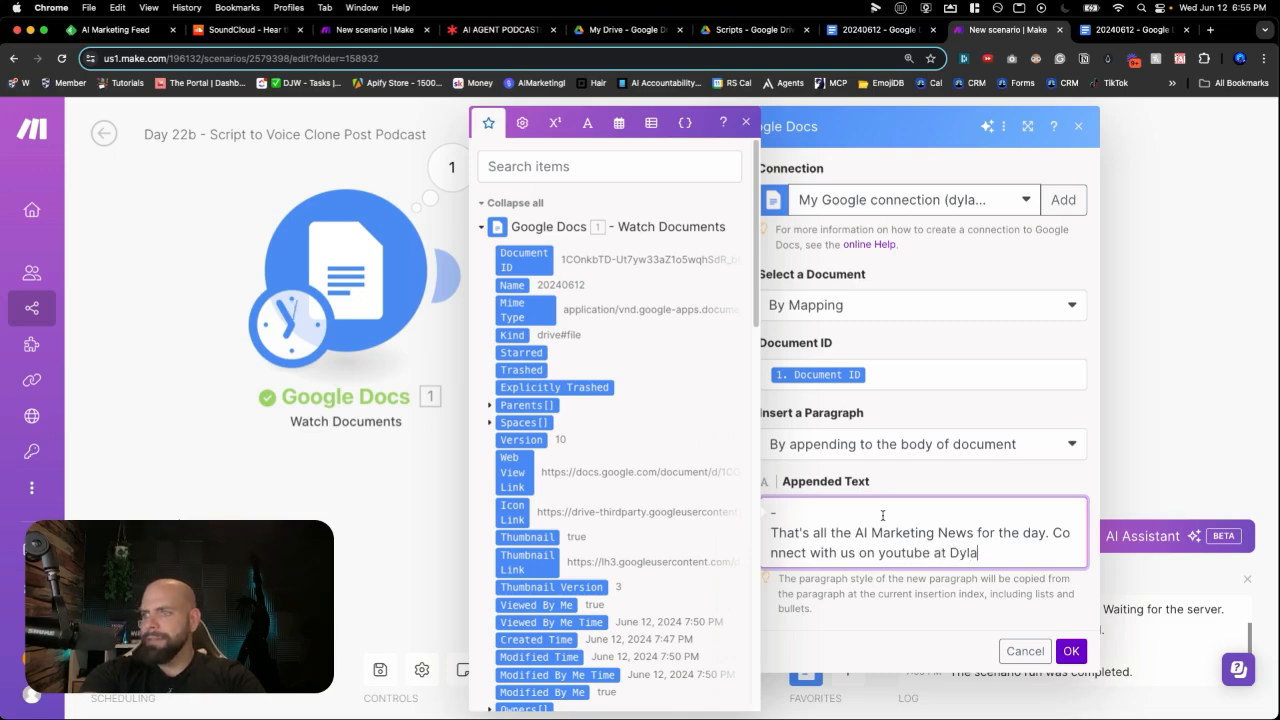
pyautogui.write('n')
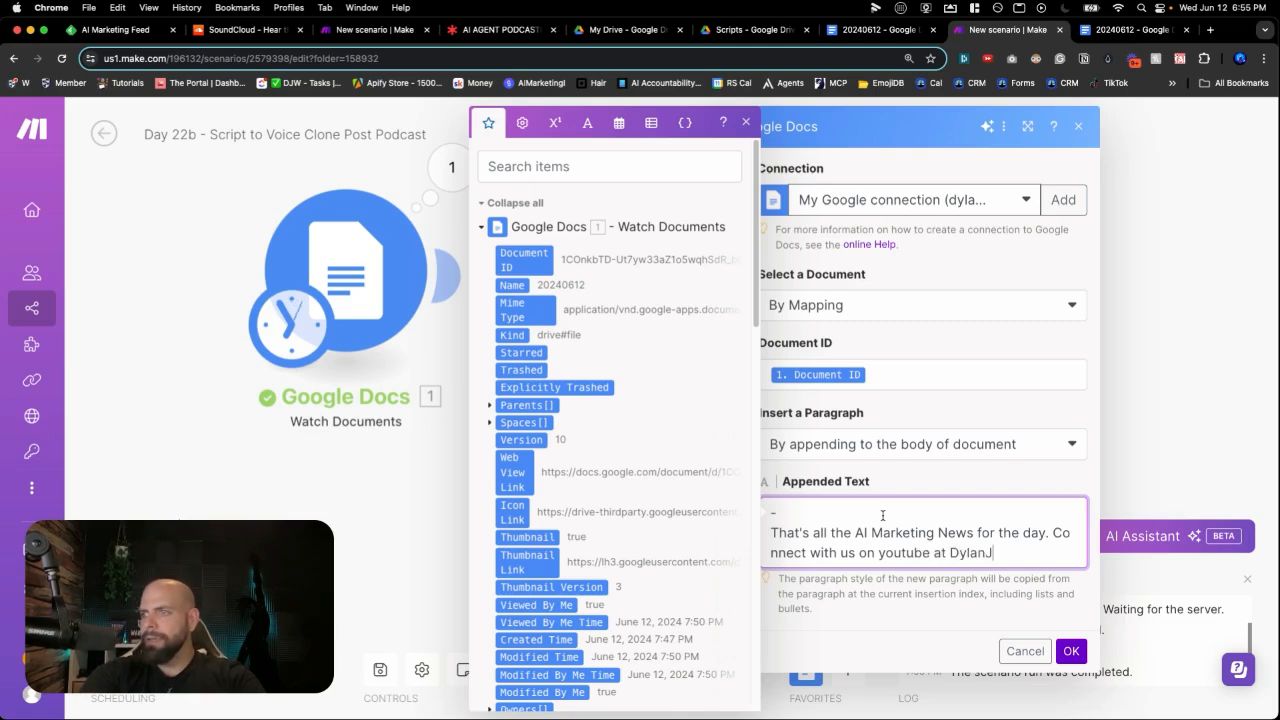
pyautogui.write(' J Watk')
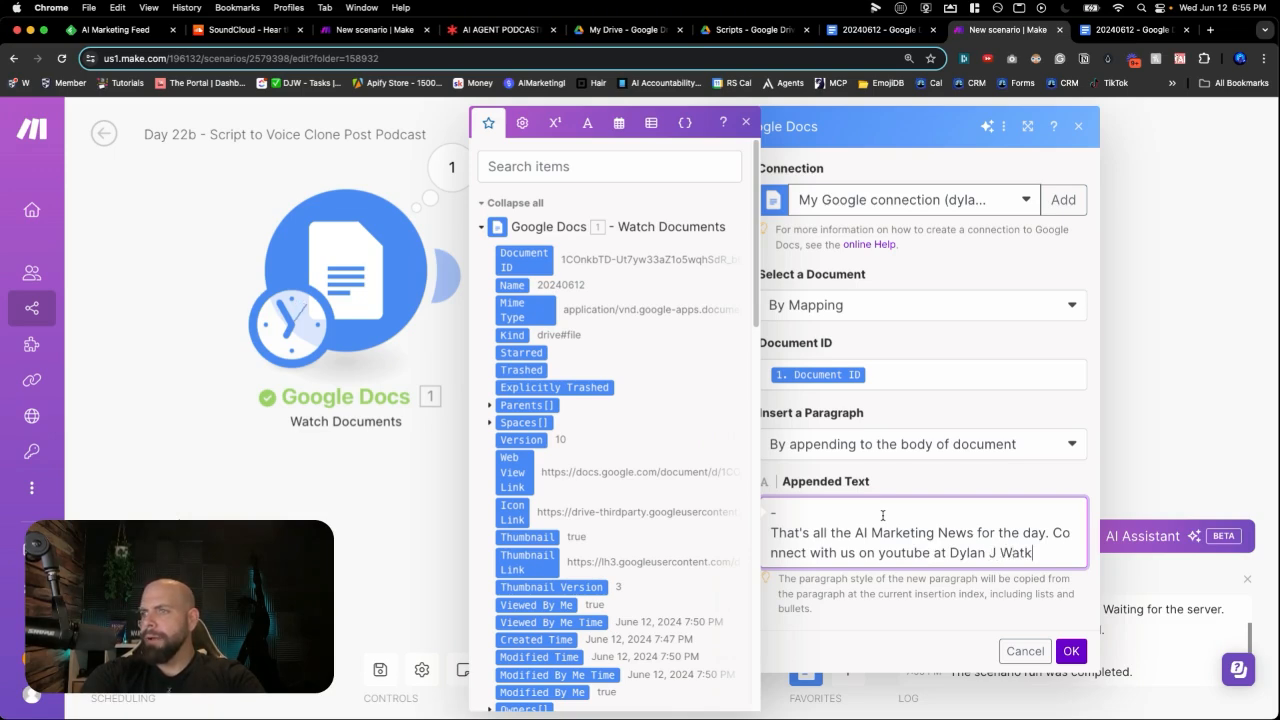
pyautogui.write('ins channel for m')
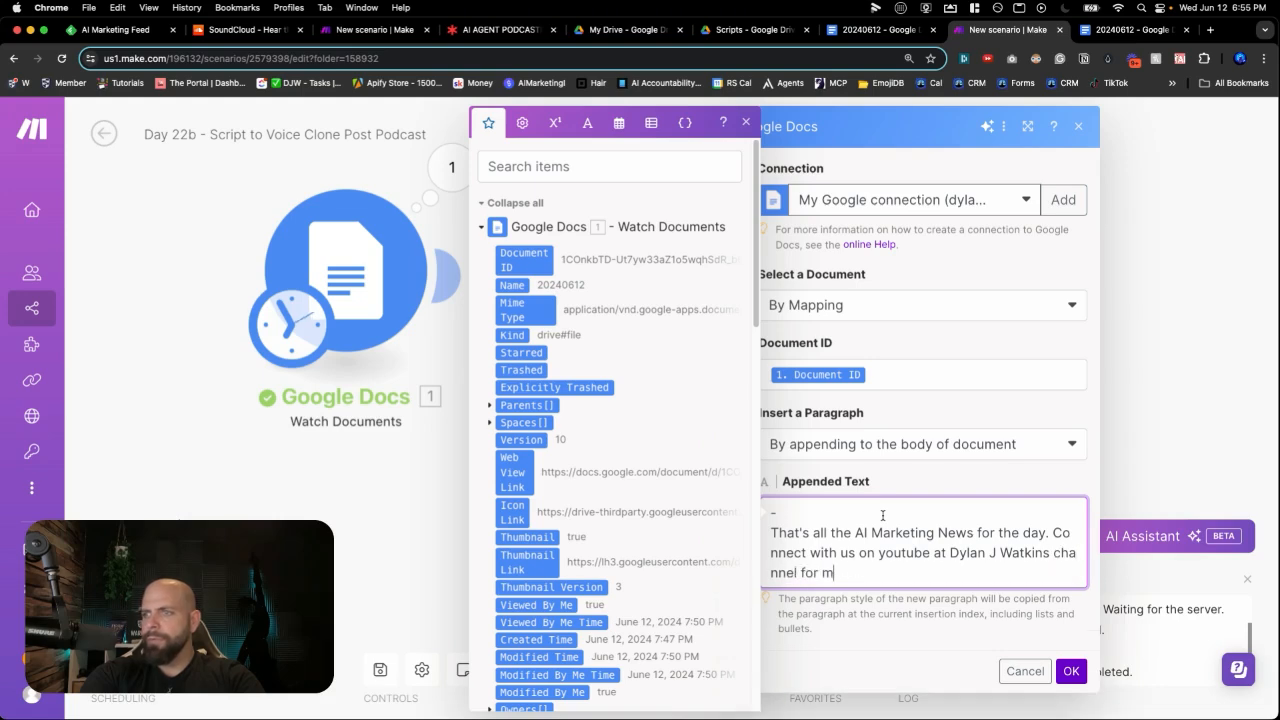
pyautogui.write('ore AI Age')
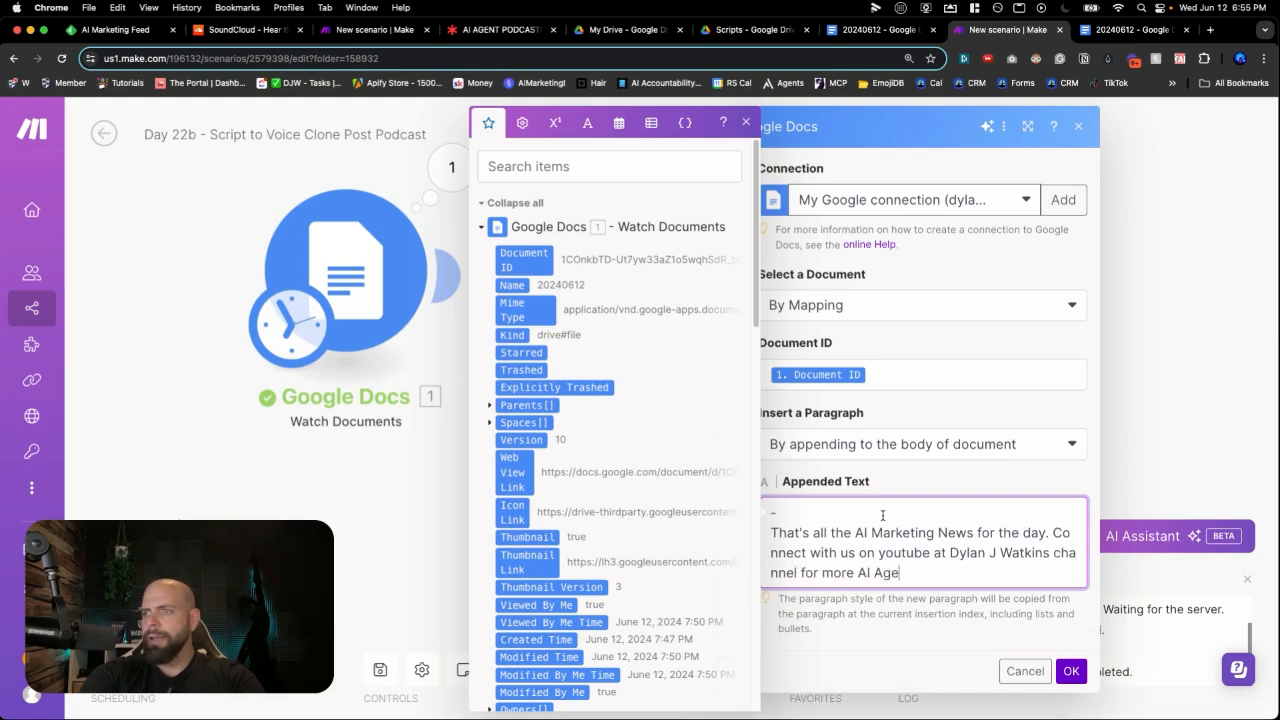
pyautogui.write('nt and Automated wrok')
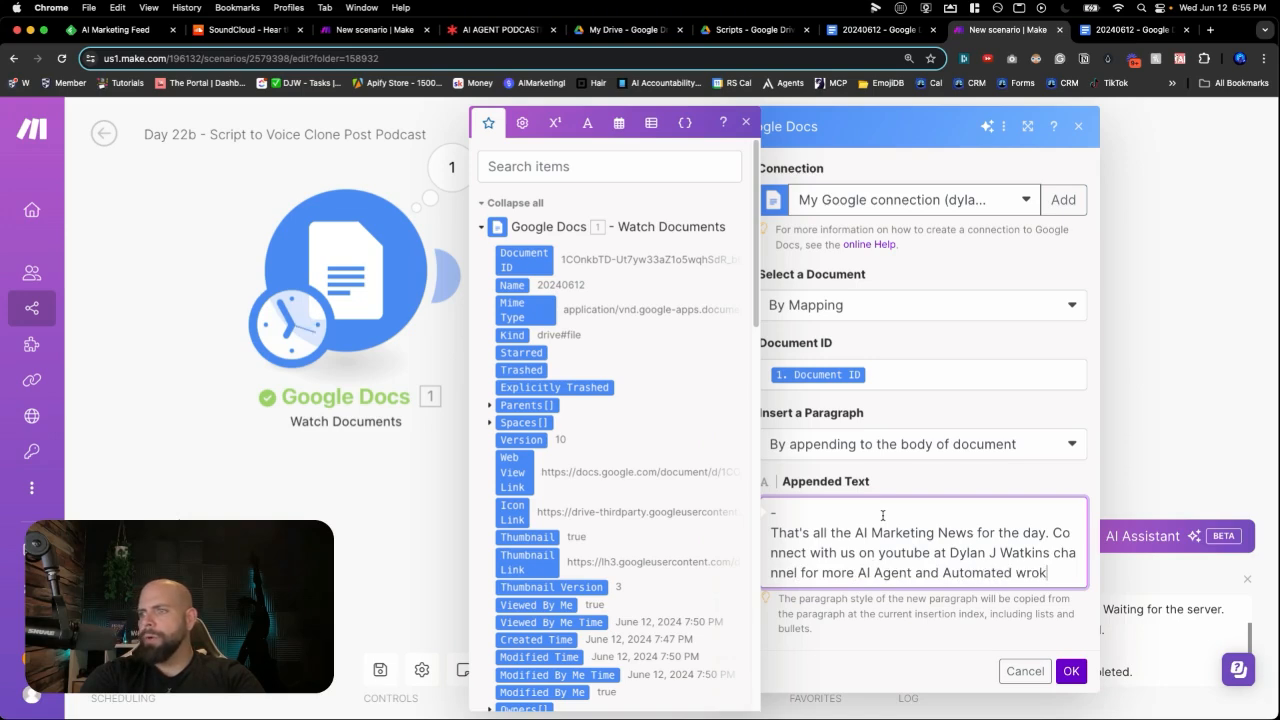
pyautogui.press('BackSpace')
pyautogui.press('BackSpace')
pyautogui.press('BackSpace')
pyautogui.write('orkflow tutorials')
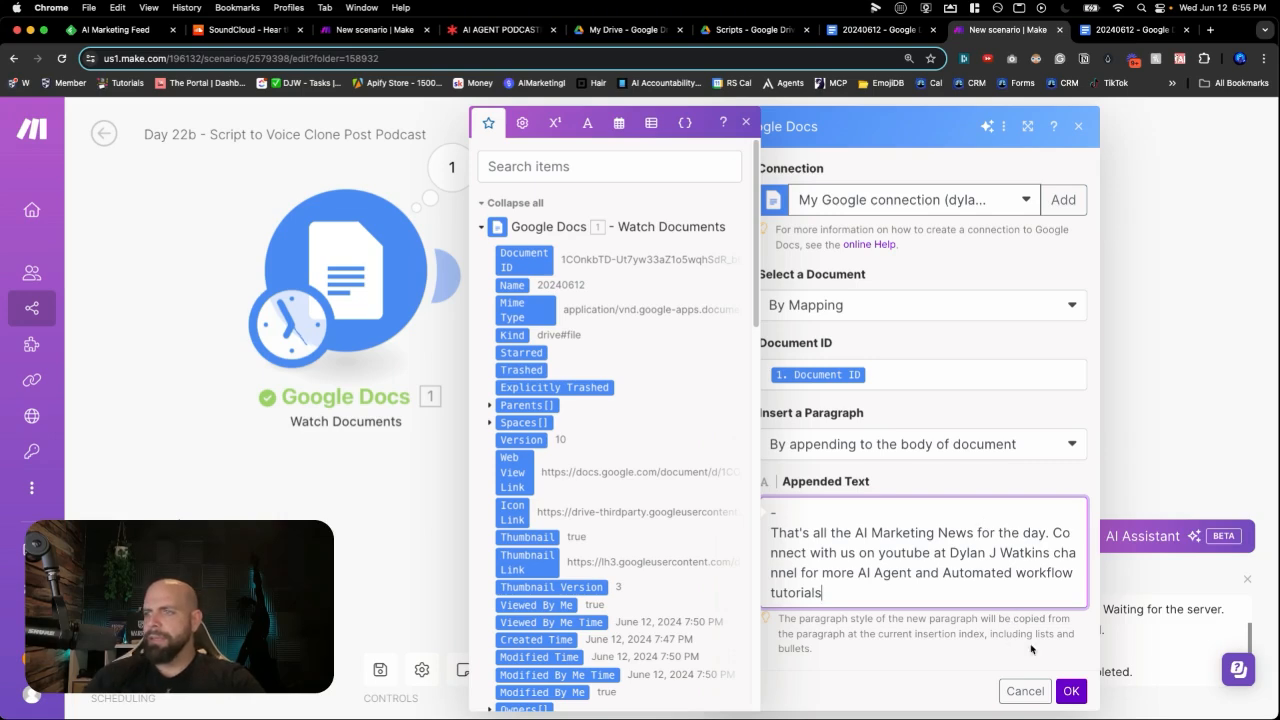
pyautogui.click(1071, 691)
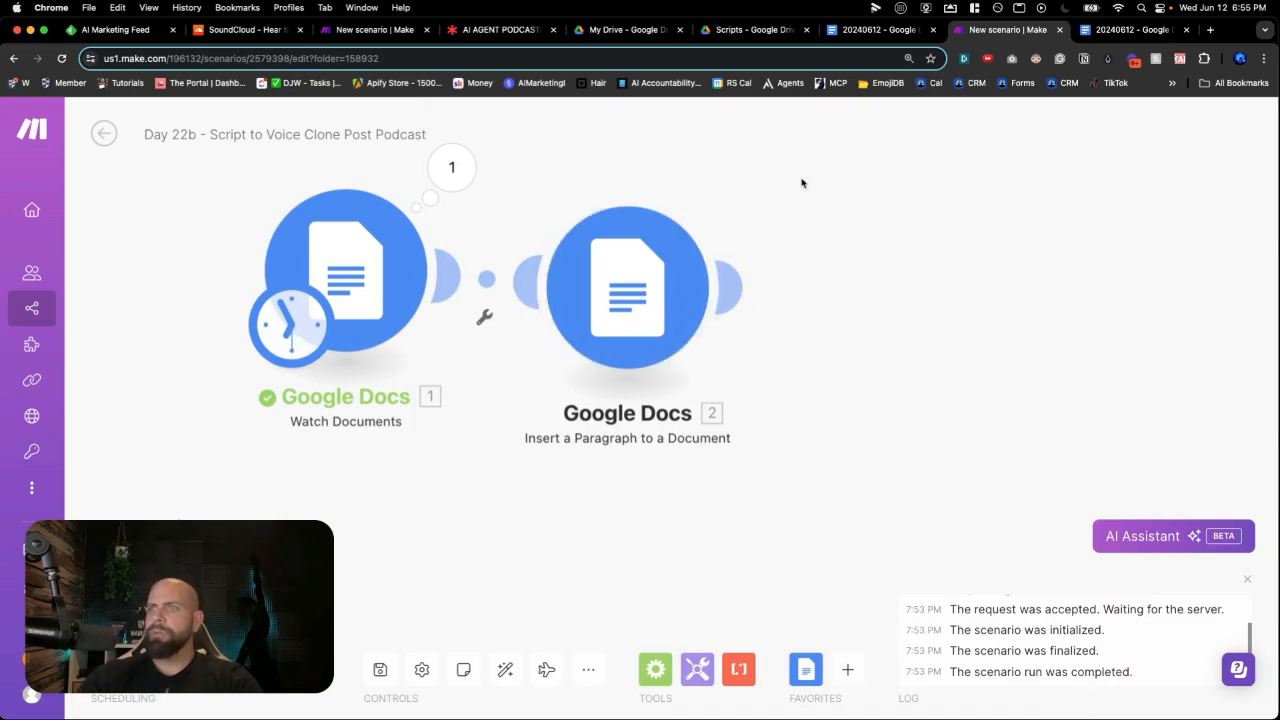
# Check the current text of the 20240612 document, return to the scenario and run it once.
pyautogui.click(903, 31)
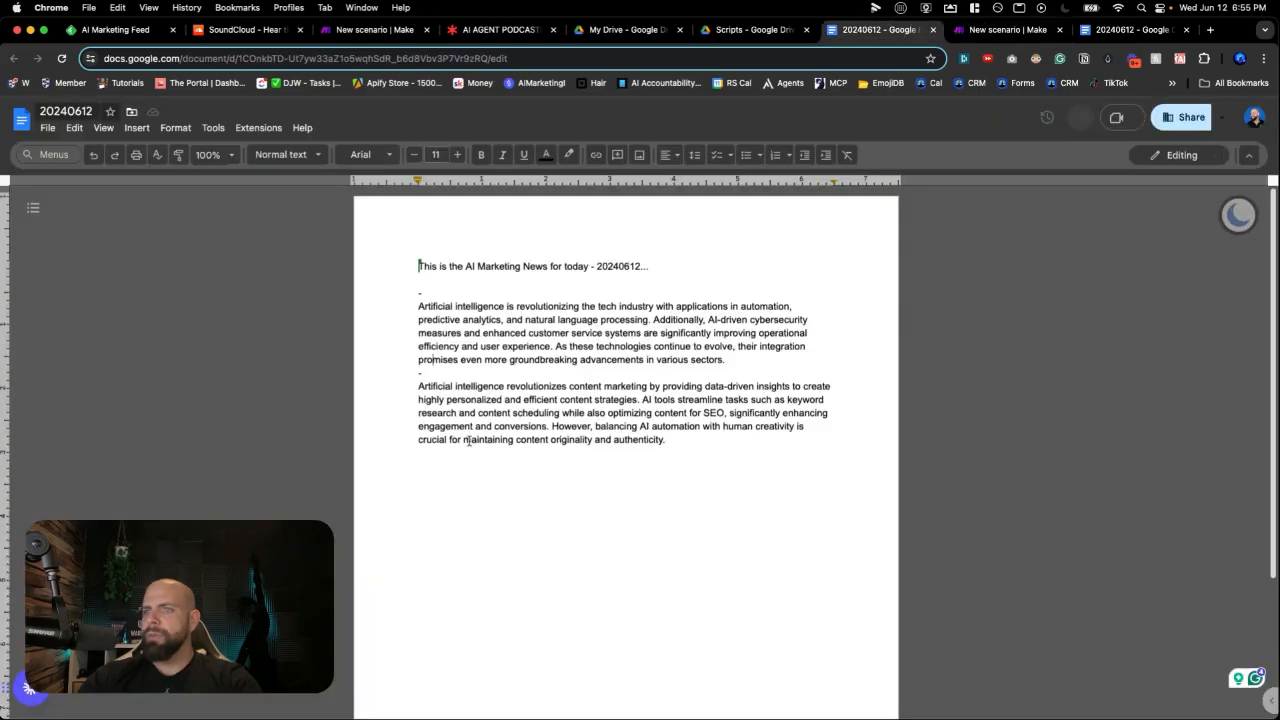
pyautogui.click(982, 32)
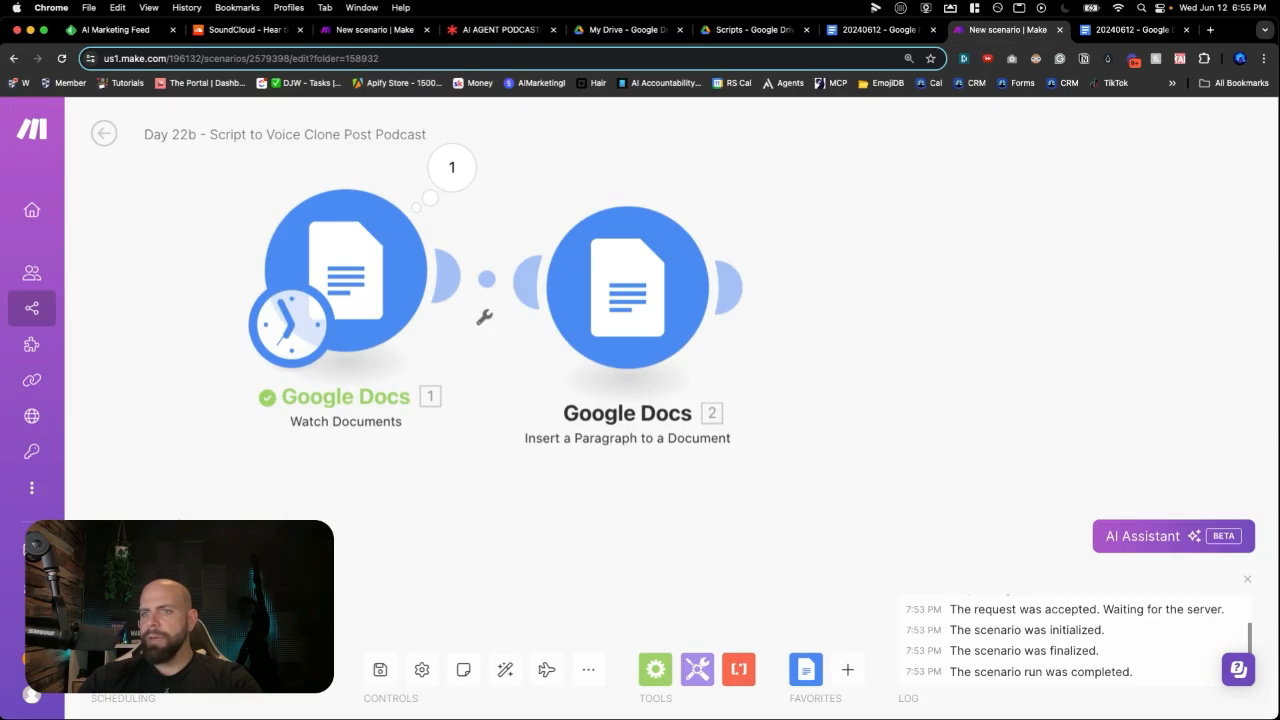
pyautogui.click(62, 668)
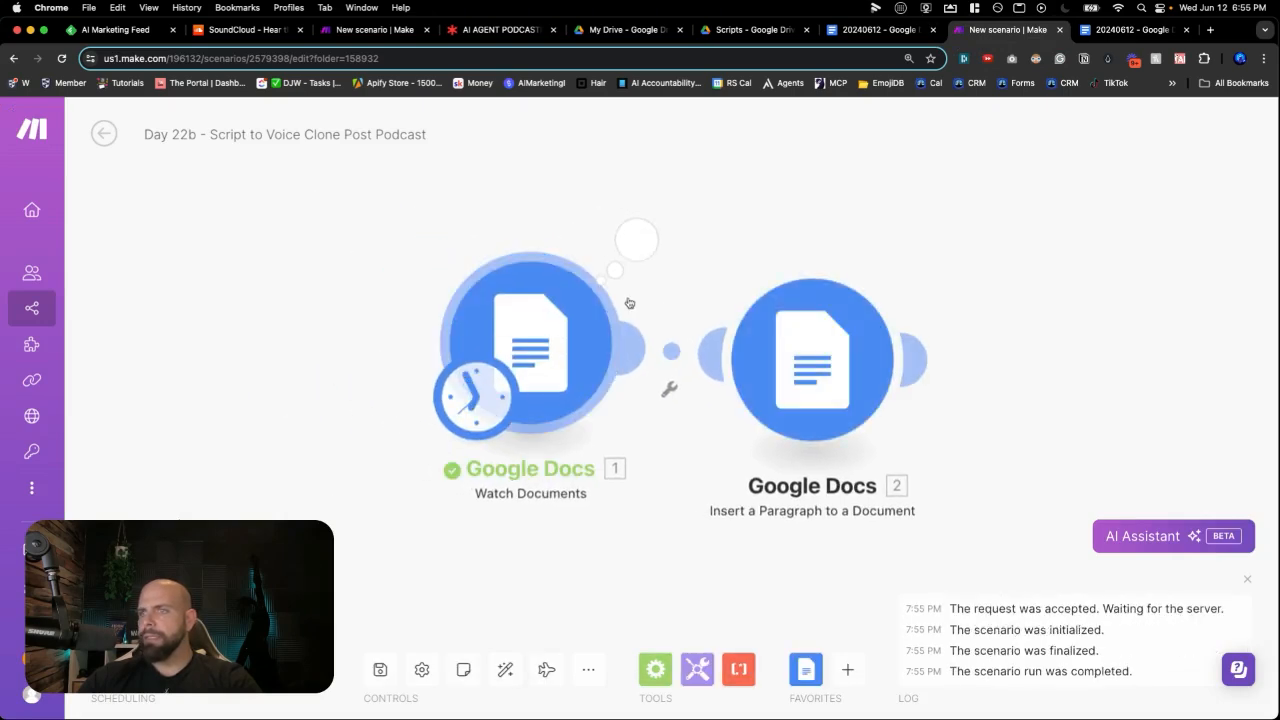
# Set the Watch Documents module to start from the manually chosen 20240612 document, and run the scenario once.
pyautogui.moveTo(784, 322); pyautogui.dragTo(832, 305)
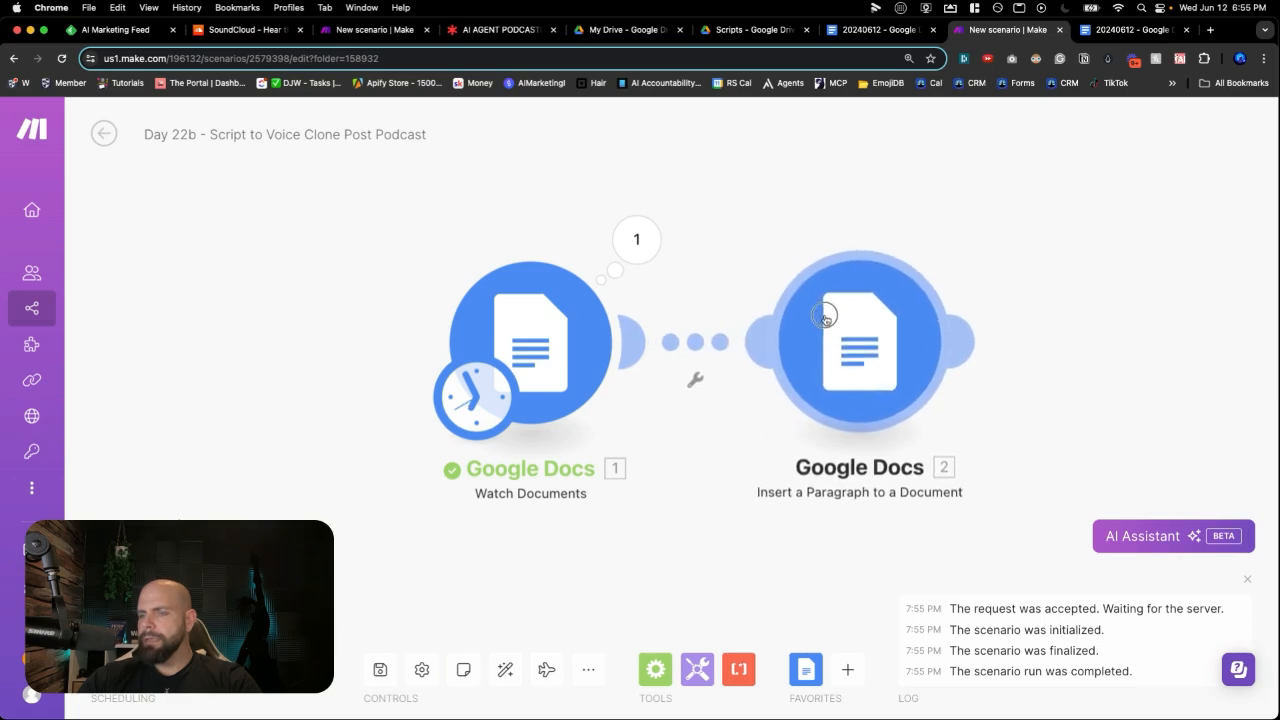
pyautogui.moveTo(675, 302); pyautogui.dragTo(481, 291)
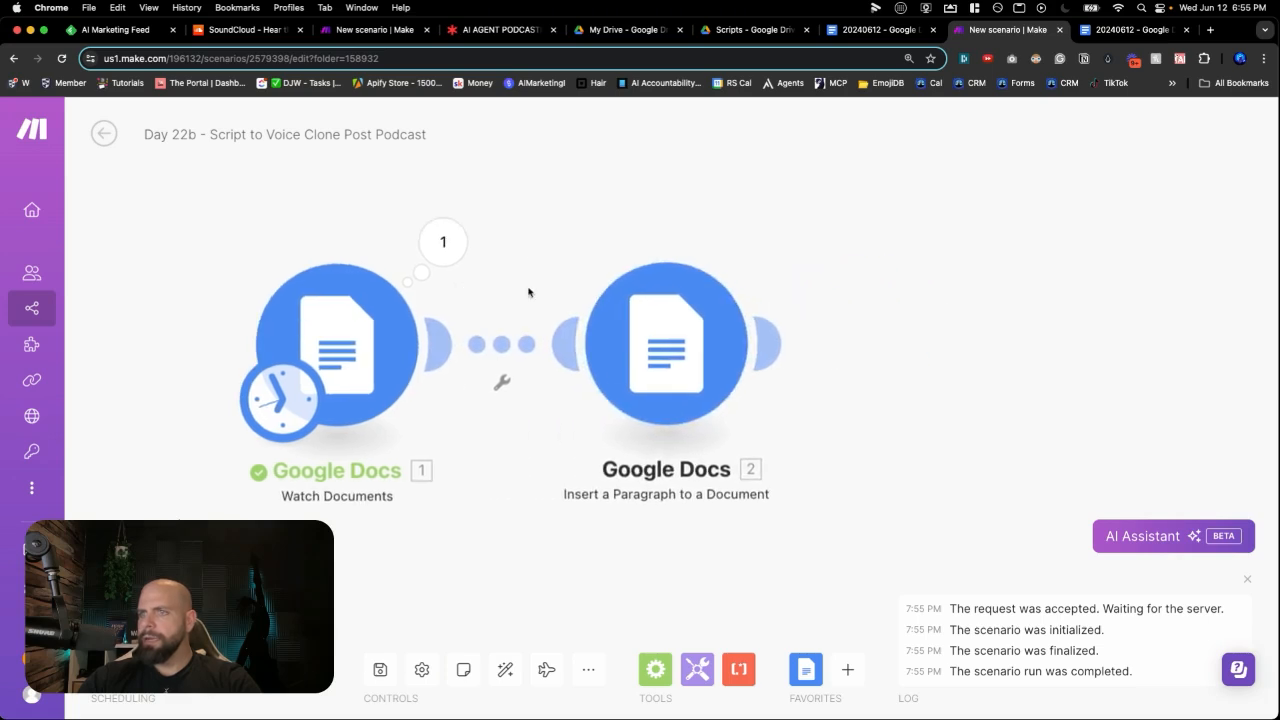
pyautogui.click(425, 271)
pyautogui.click(331, 263)
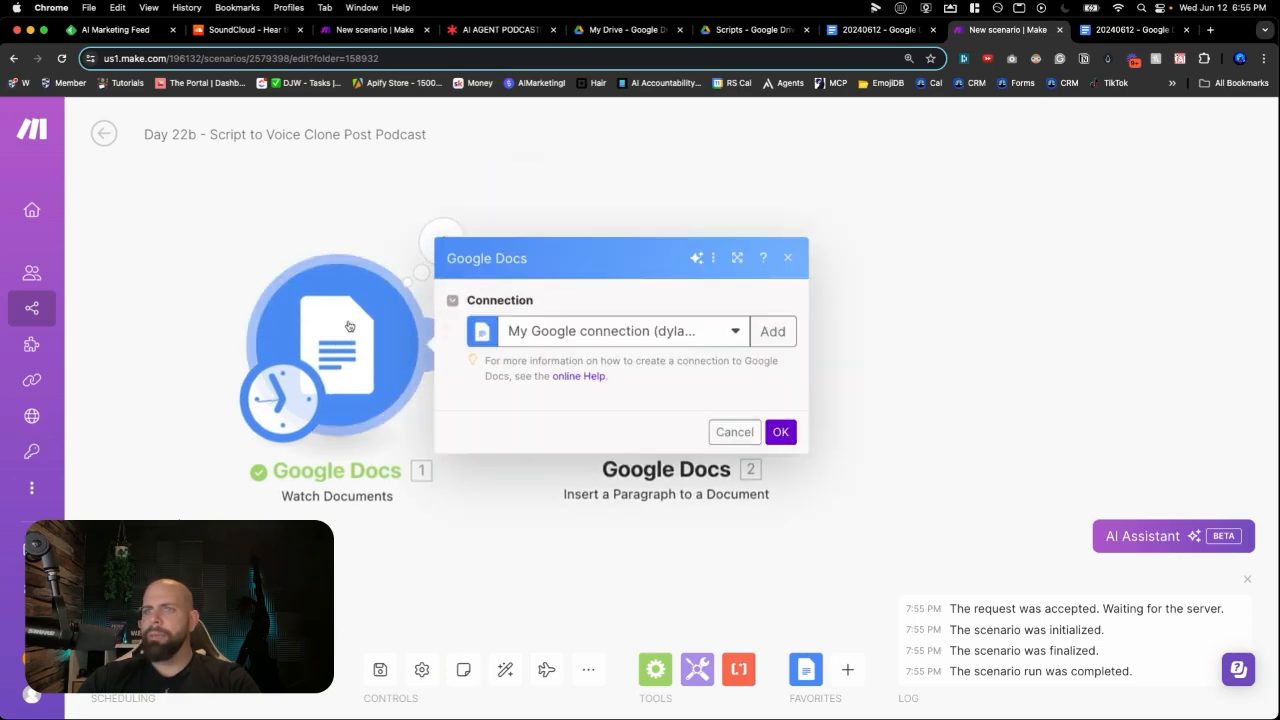
pyautogui.press('Escape')
pyautogui.rightClick(354, 323)
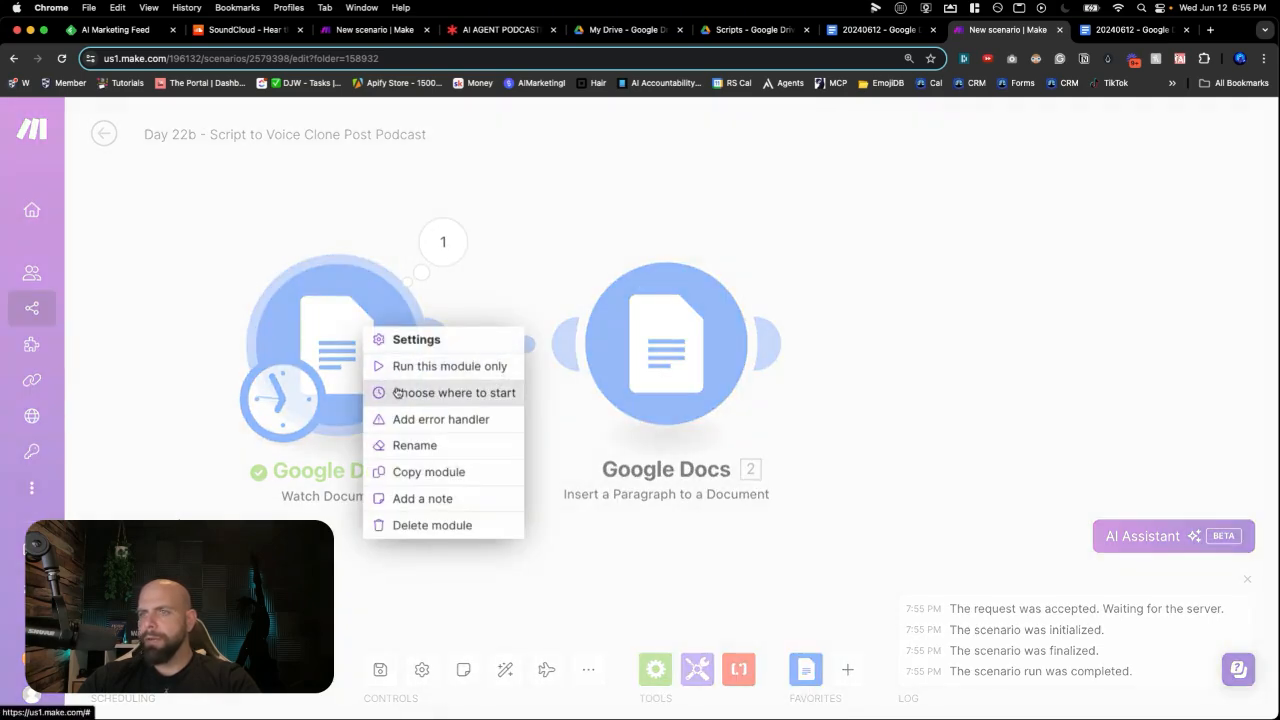
pyautogui.click(397, 392)
pyautogui.click(482, 383)
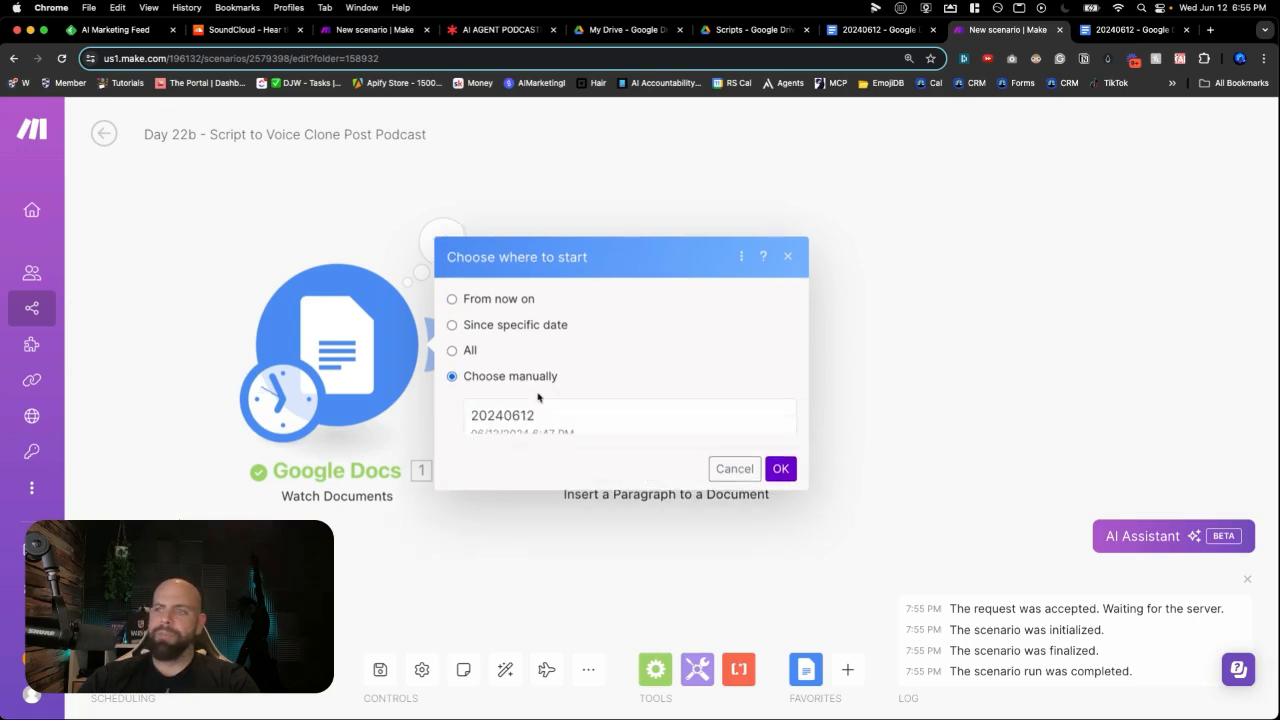
pyautogui.click(537, 407)
pyautogui.click(770, 456)
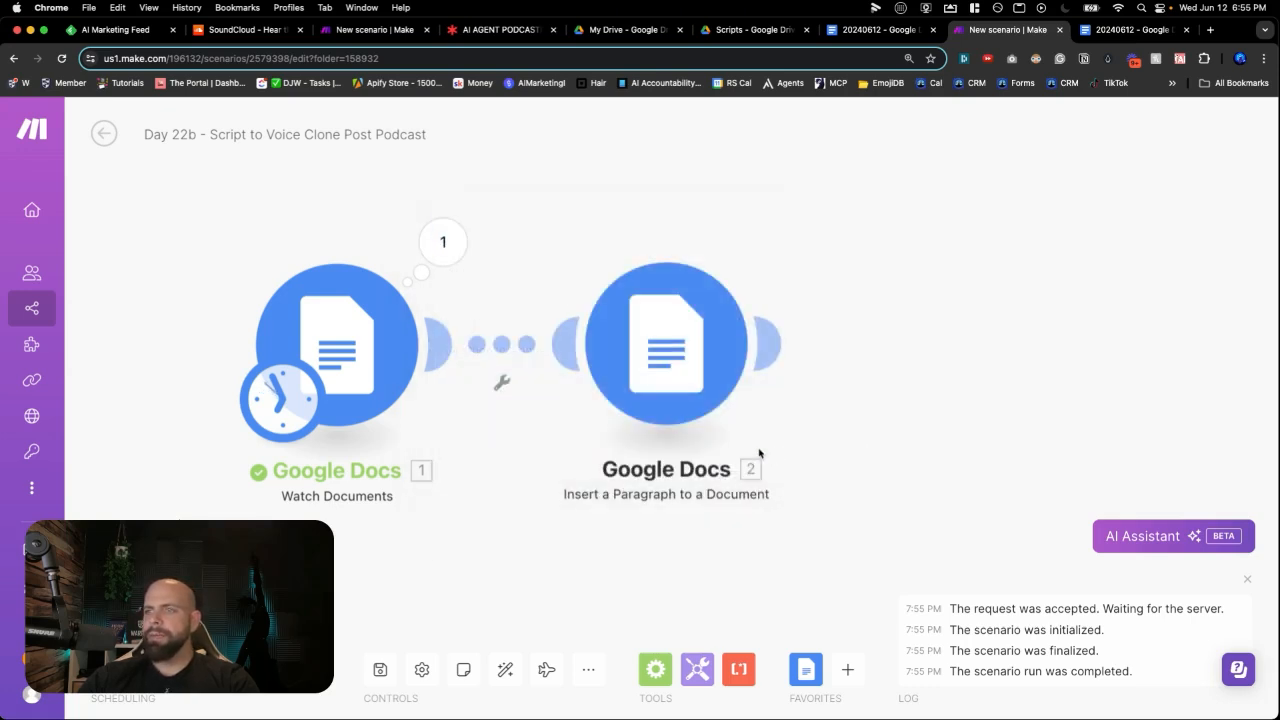
pyautogui.click(146, 624)
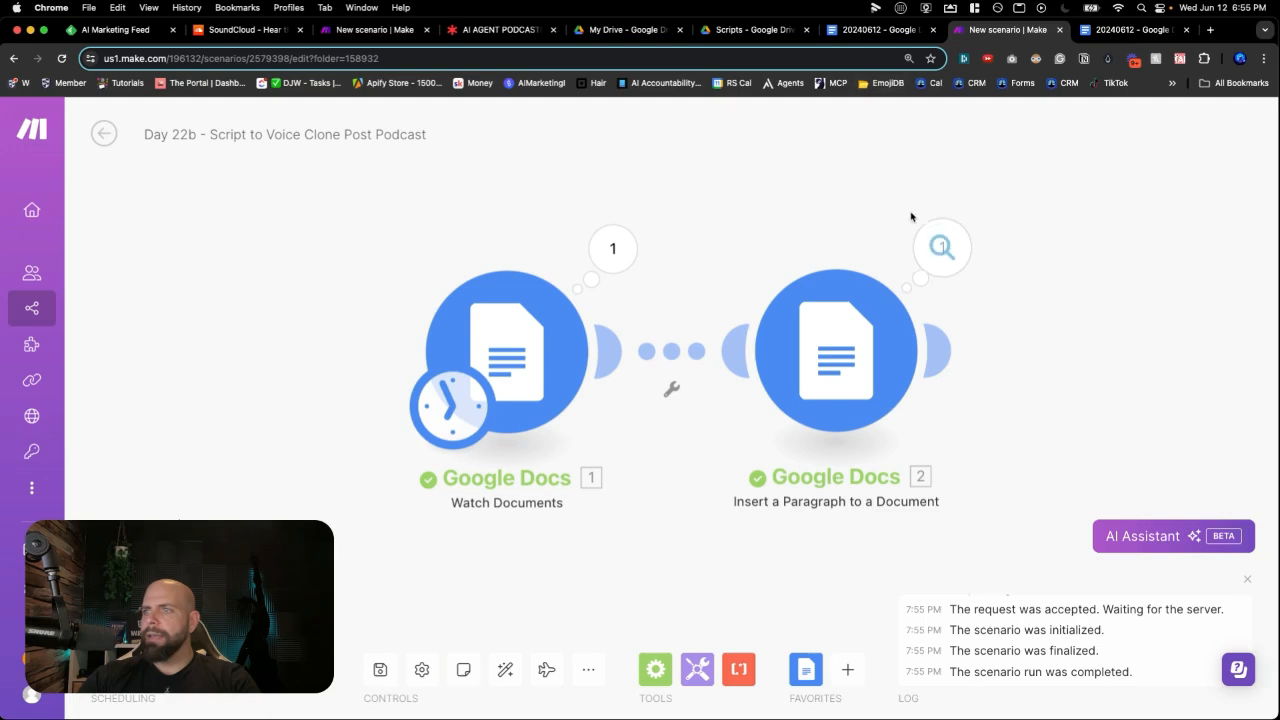
# Remove the appended closing paragraph and the "-" line above it from the 20240612 document.
pyautogui.click(868, 30)
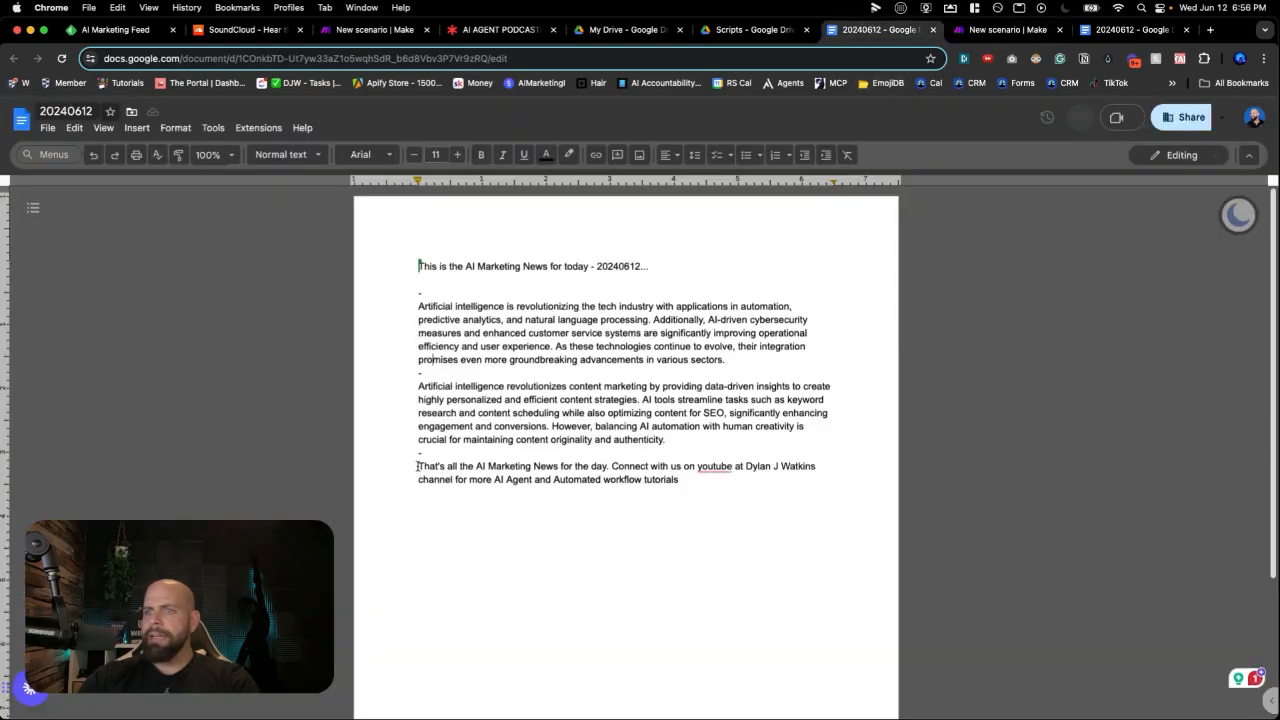
pyautogui.moveTo(420, 466); pyautogui.dragTo(692, 486)
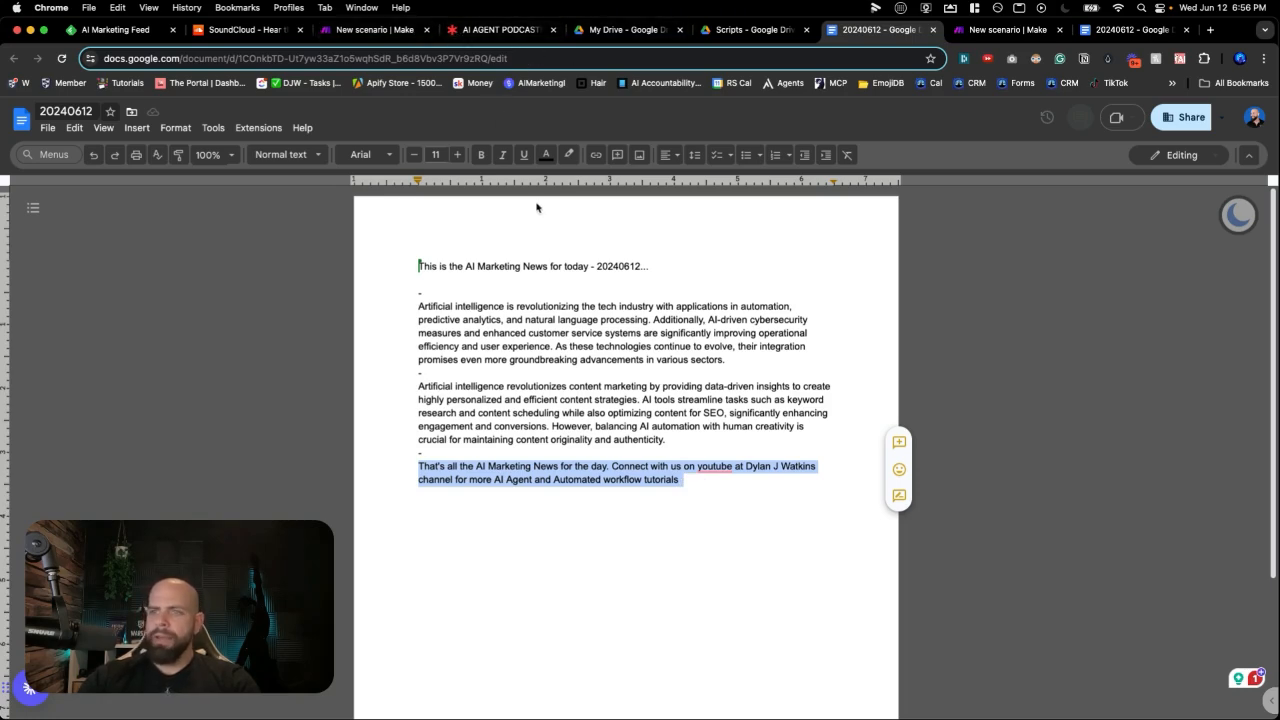
pyautogui.press('BackSpace')
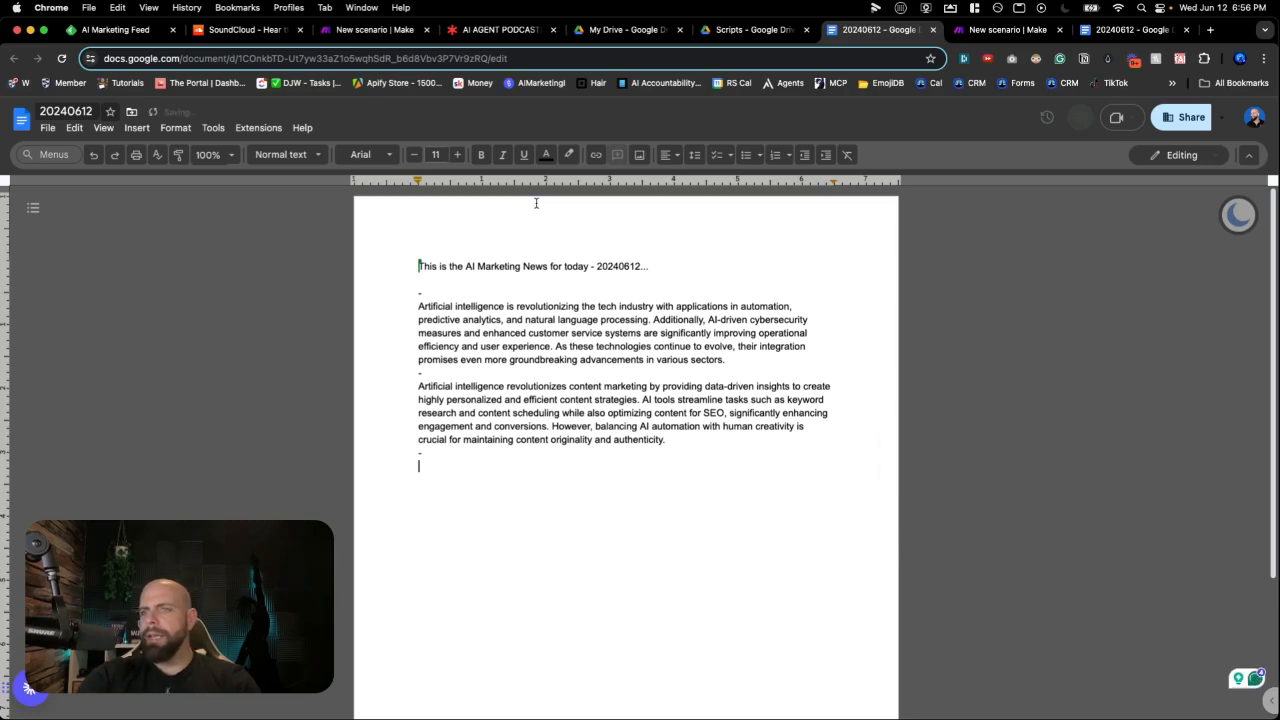
pyautogui.press('BackSpace')
pyautogui.press('BackSpace')
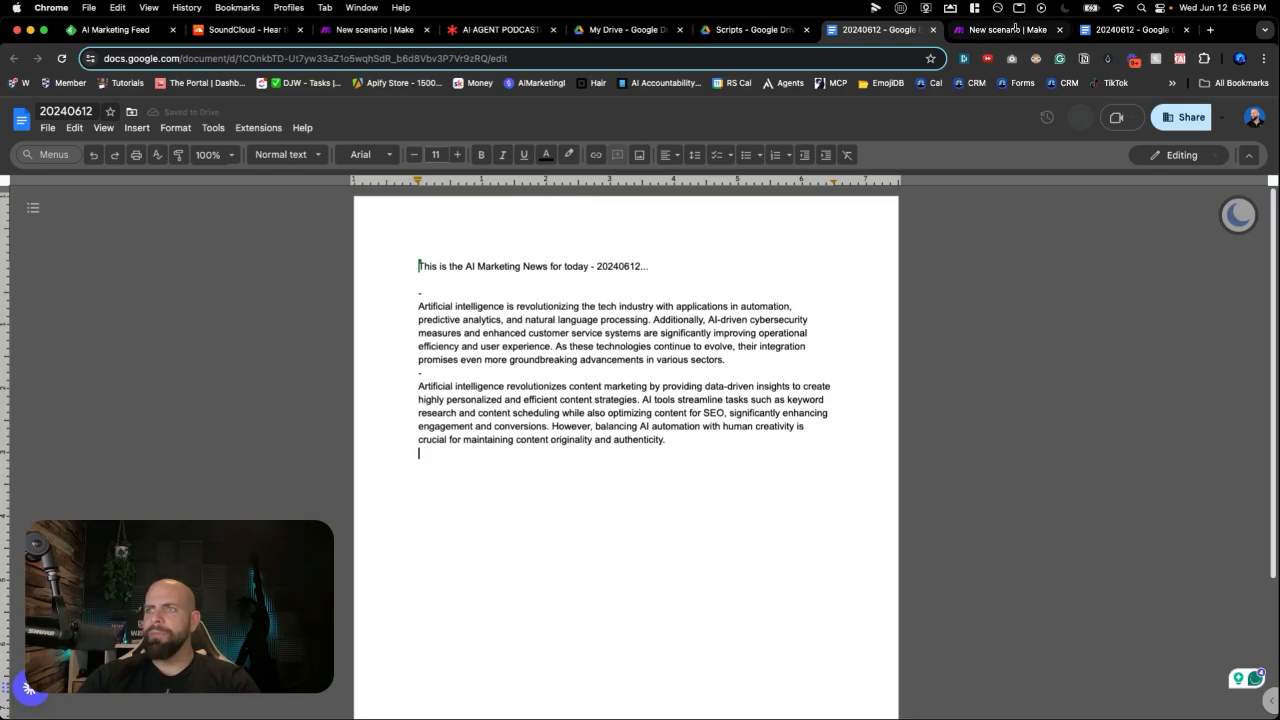
# Return to the scenario and add a Google Docs Get Content of a Document module after Insert a Paragraph to a Document.
pyautogui.click(1010, 32)
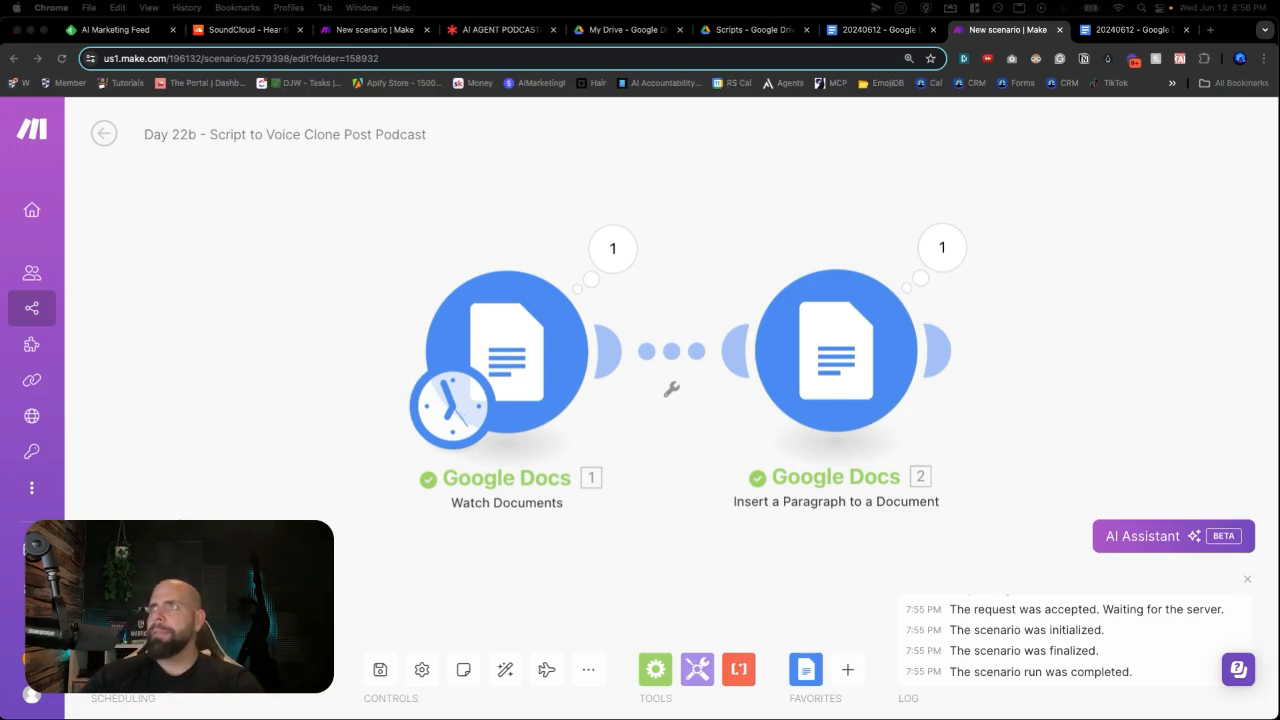
pyautogui.moveTo(1086, 337); pyautogui.dragTo(814, 278)
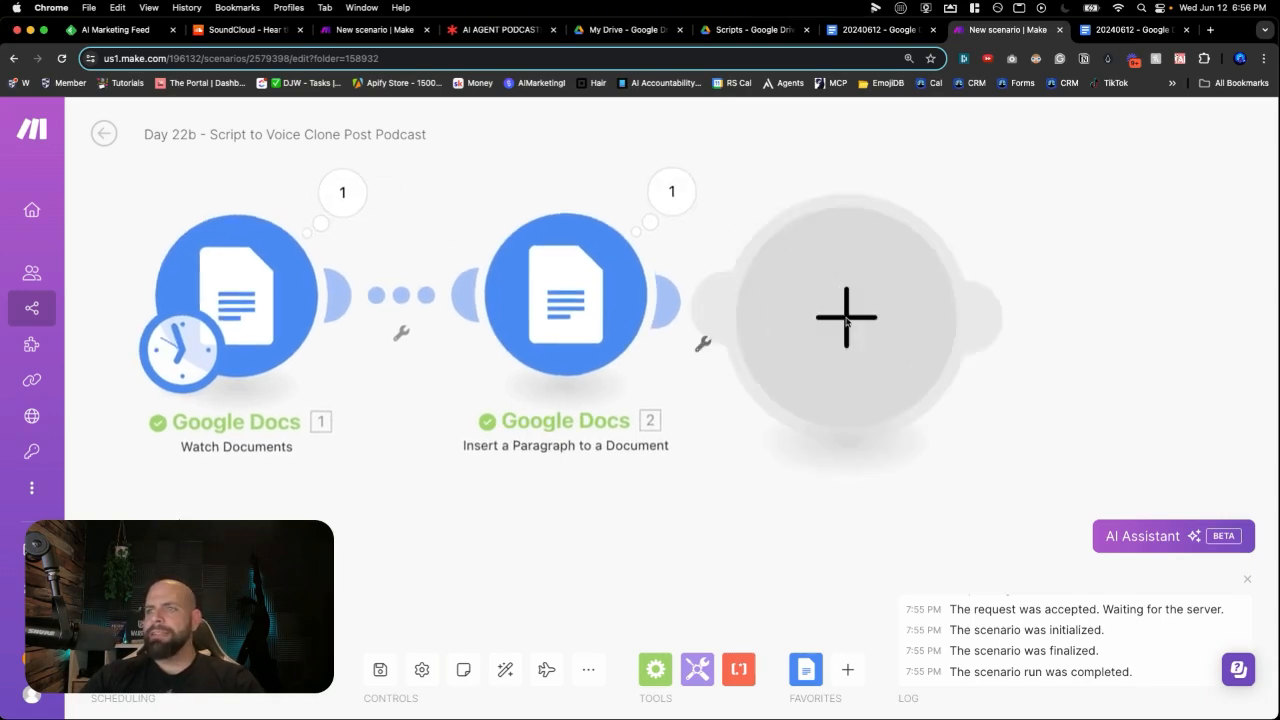
pyautogui.click(846, 320)
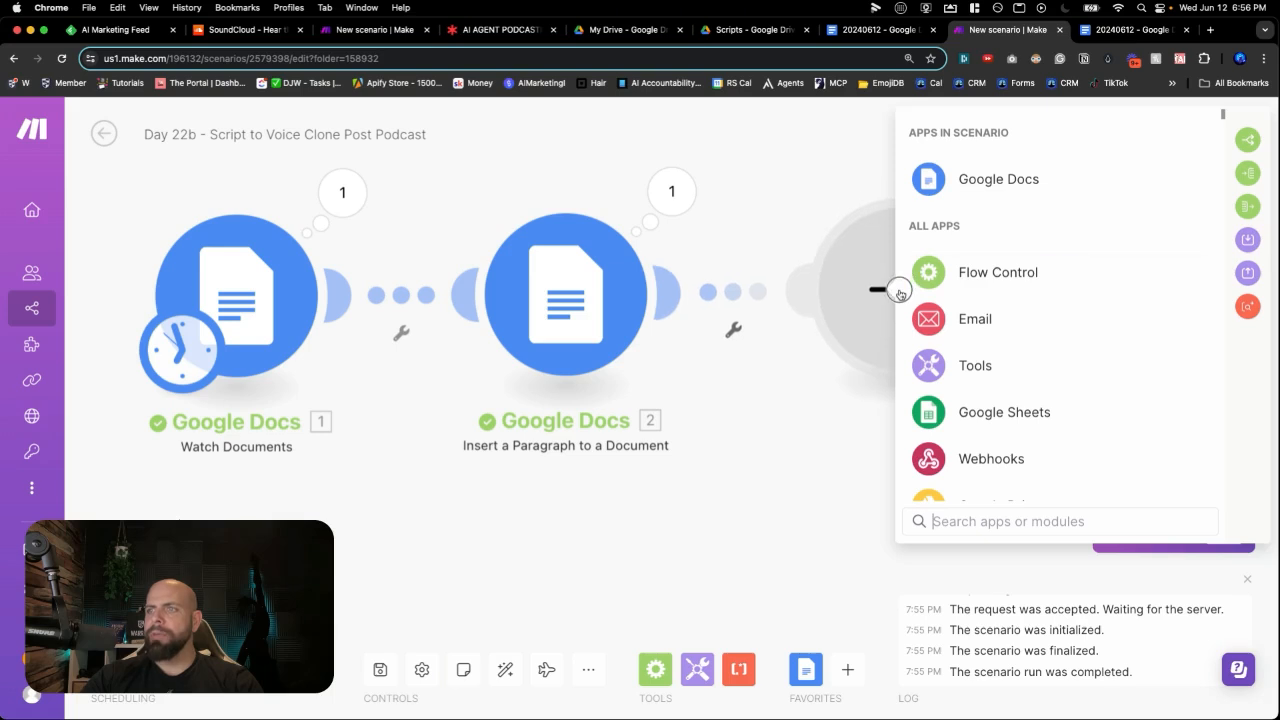
pyautogui.click(970, 182)
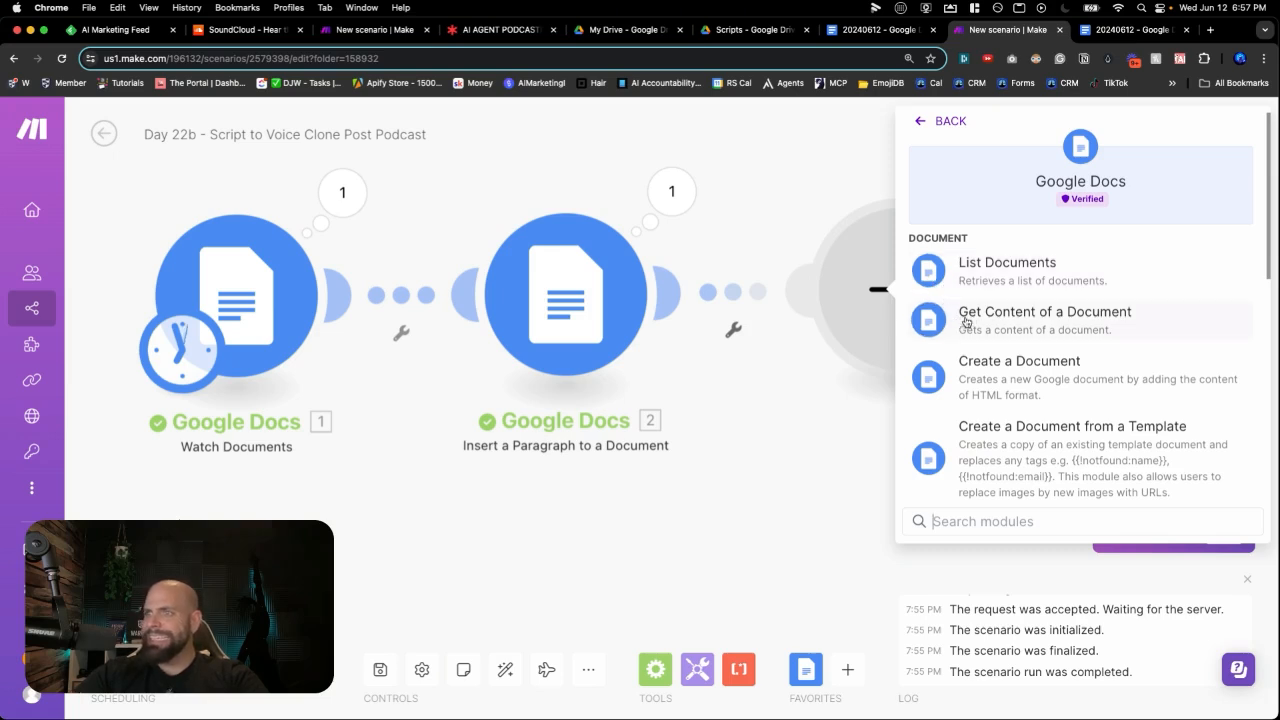
pyautogui.click(1042, 327)
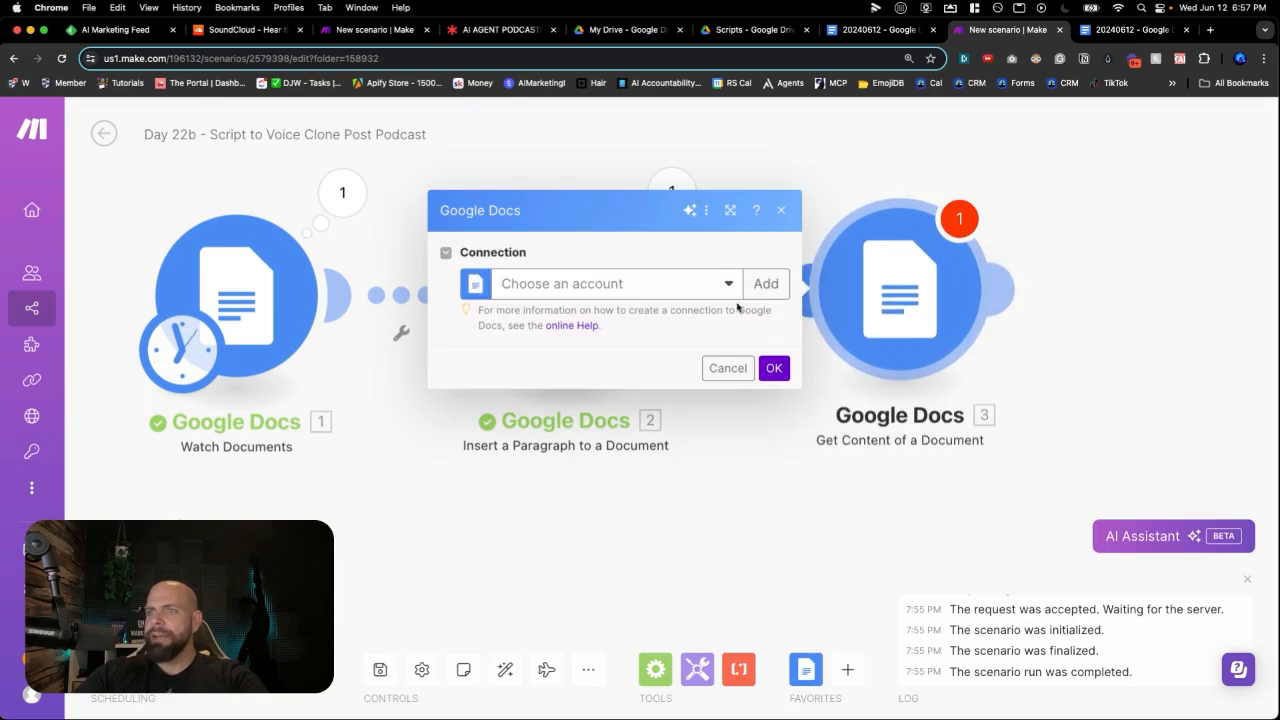
# Use the existing Google connection, map the Document ID from the Insert a Paragraph to a Document module, and confirm the module.
pyautogui.click(706, 283)
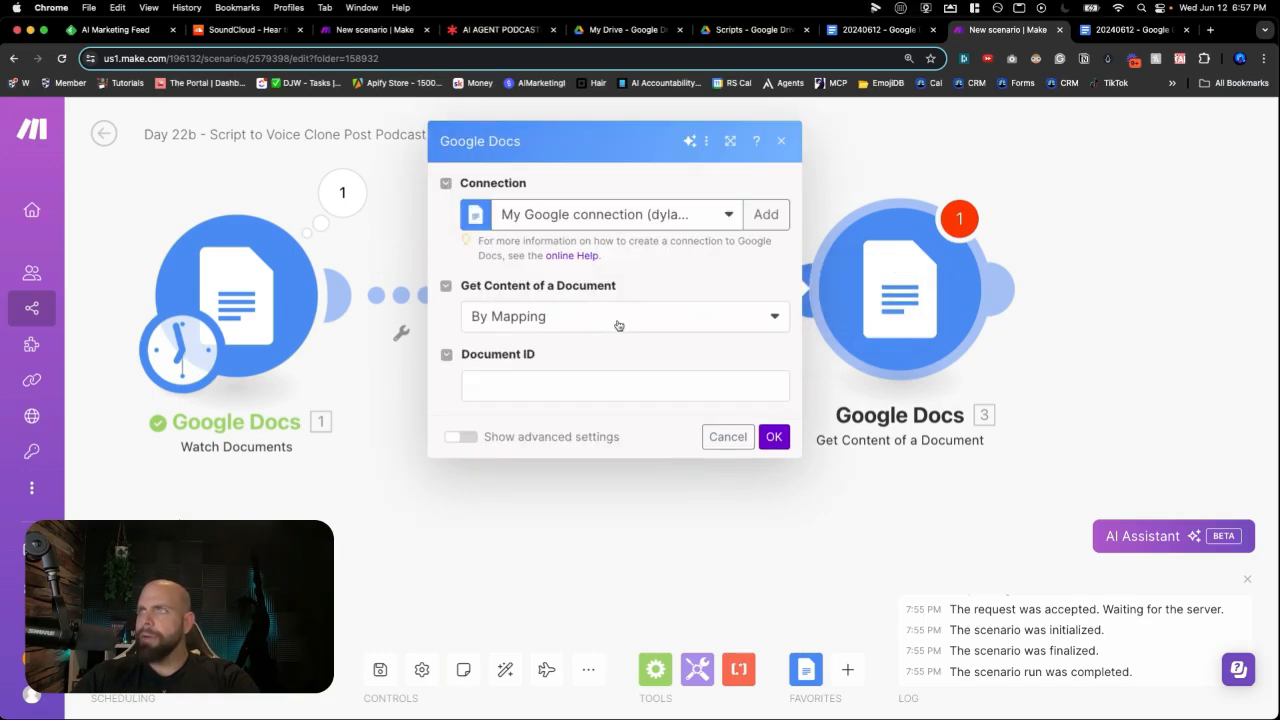
pyautogui.click(554, 388)
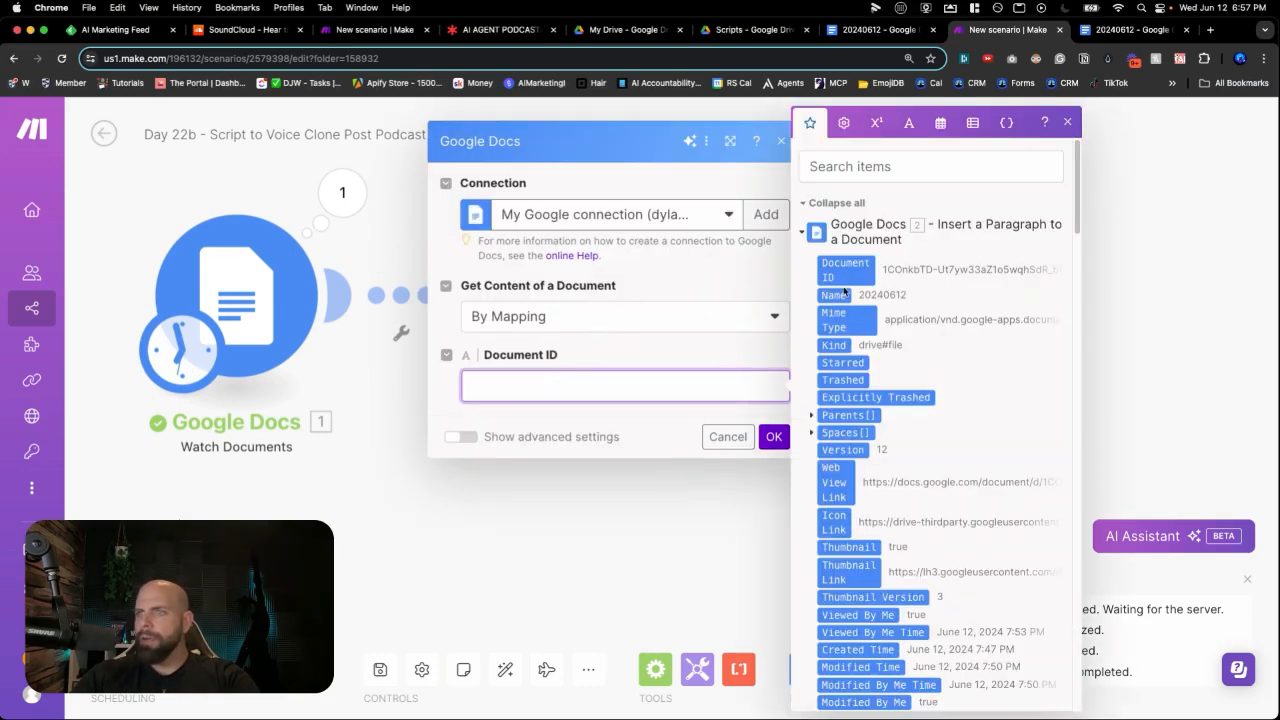
pyautogui.moveTo(847, 277); pyautogui.dragTo(560, 386)
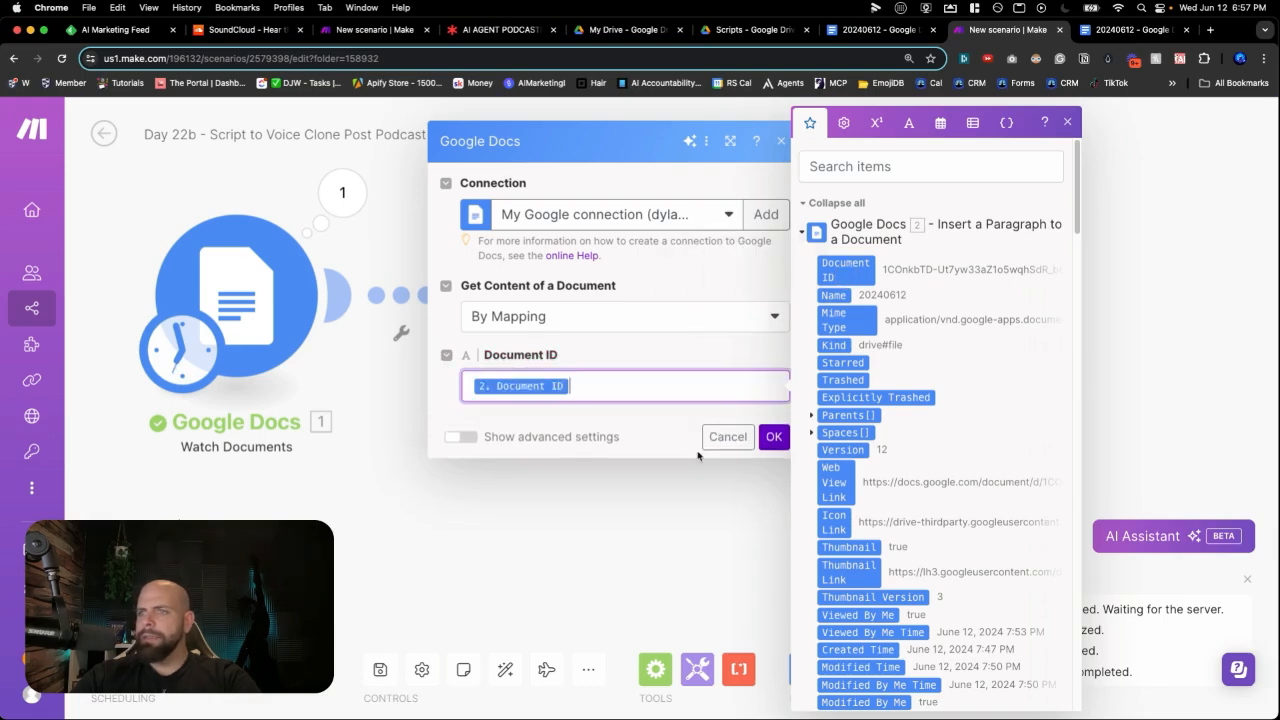
pyautogui.click(772, 437)
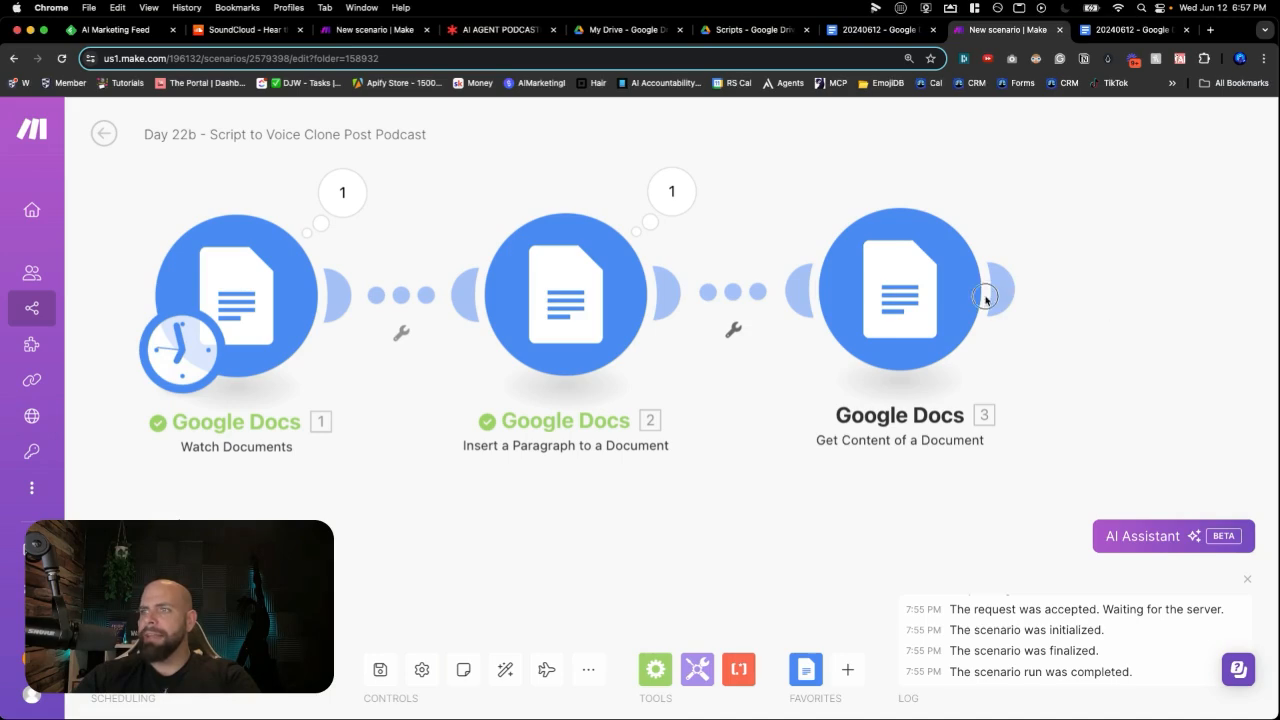
# Open ElevenLabs in a new browser tab and look at the cloned voices in VoiceLab and the account options.
pyautogui.hscroll(5, 1020, 297)
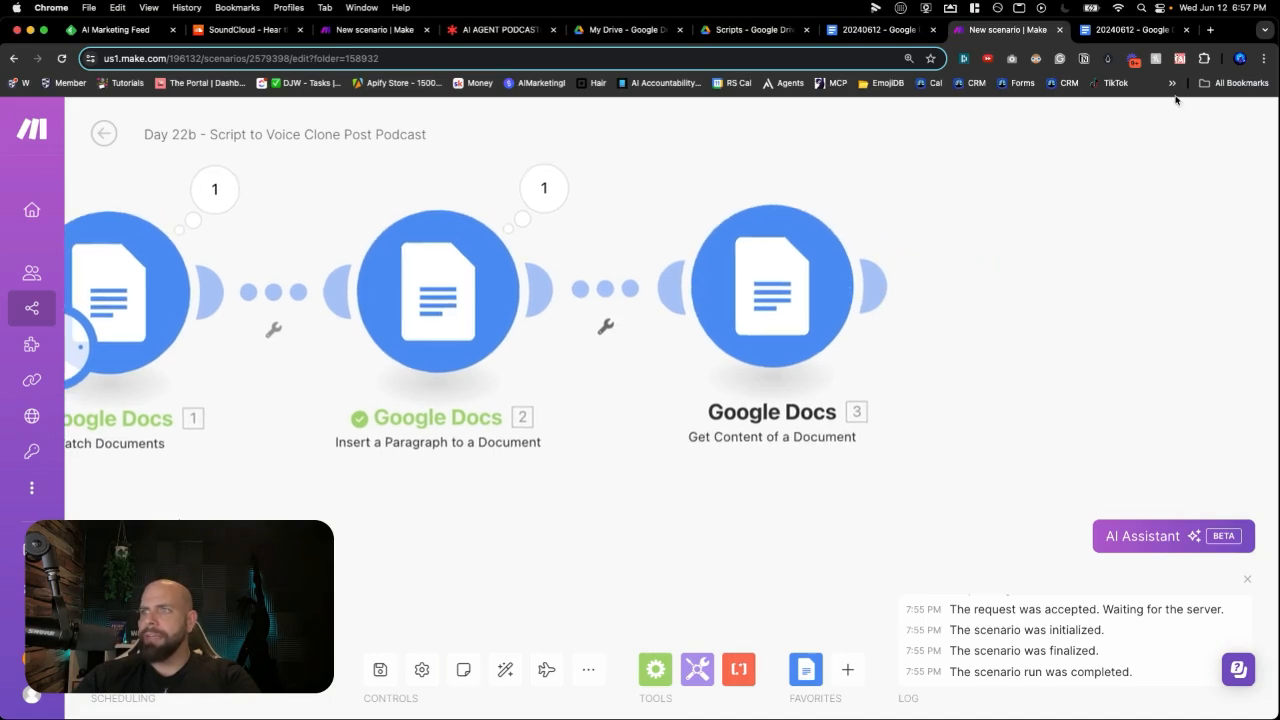
pyautogui.click(1210, 29)
pyautogui.write('el')
pyautogui.press('Return')
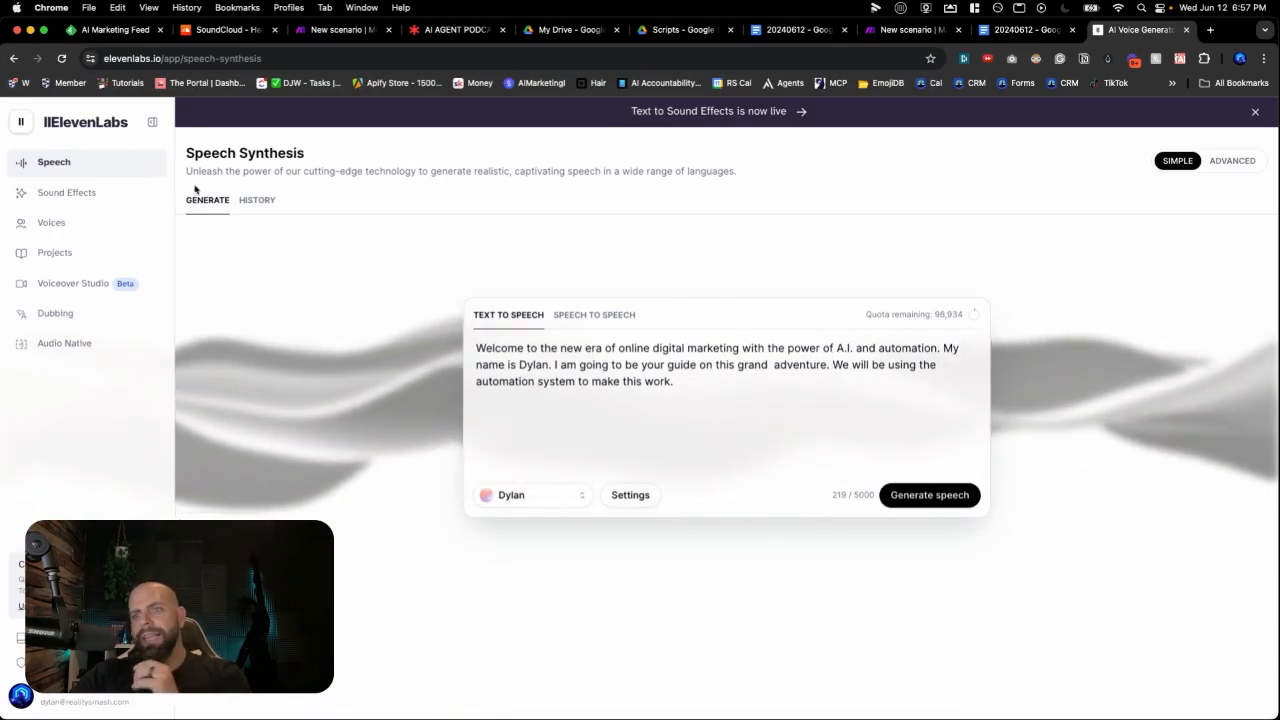
pyautogui.click(62, 222)
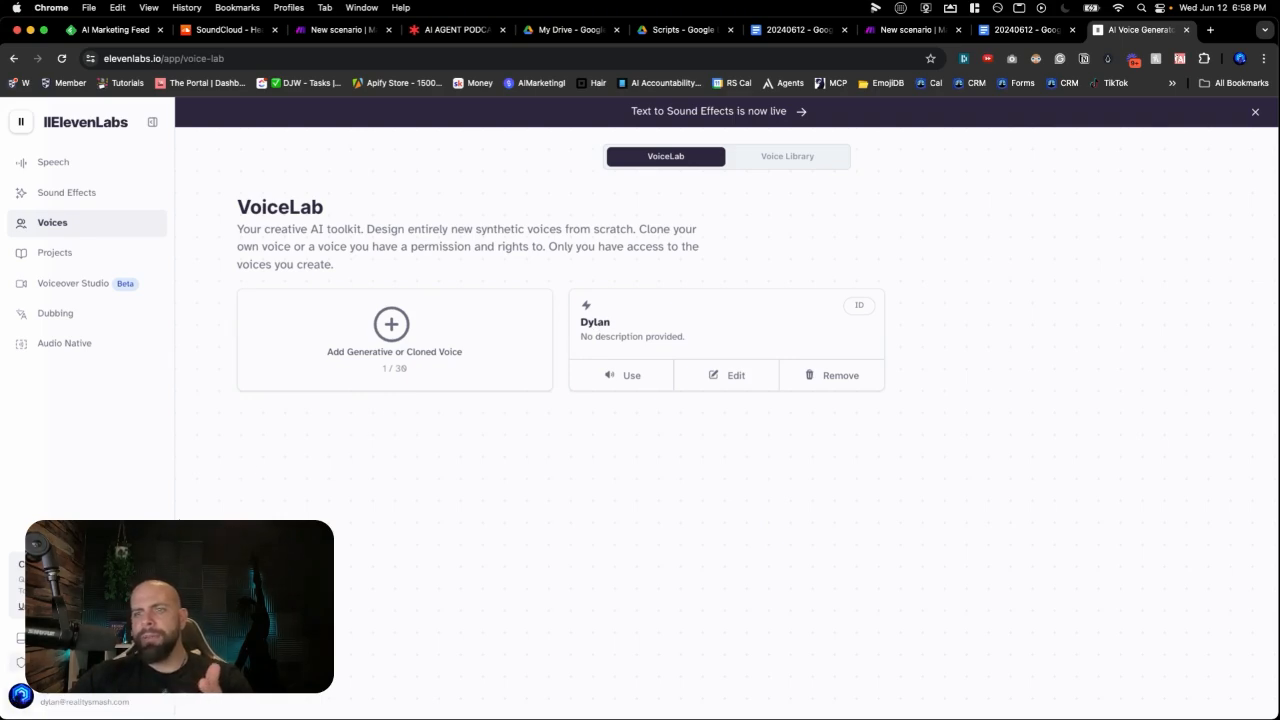
pyautogui.click(80, 697)
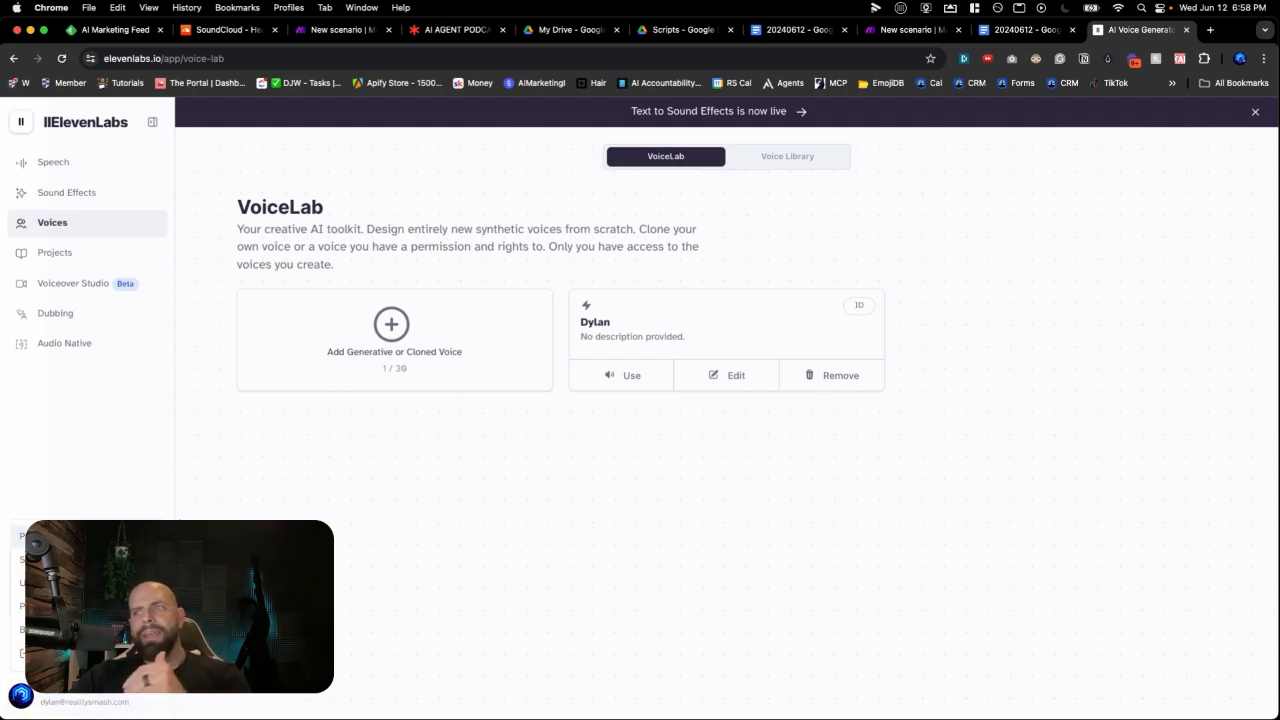
# Return to the Make scenario and add an ElevenLabs Create a Speech Synthesis module after Get Content of a Document.
pyautogui.click(891, 31)
pyautogui.moveTo(1100, 270); pyautogui.dragTo(889, 362)
pyautogui.click(889, 363)
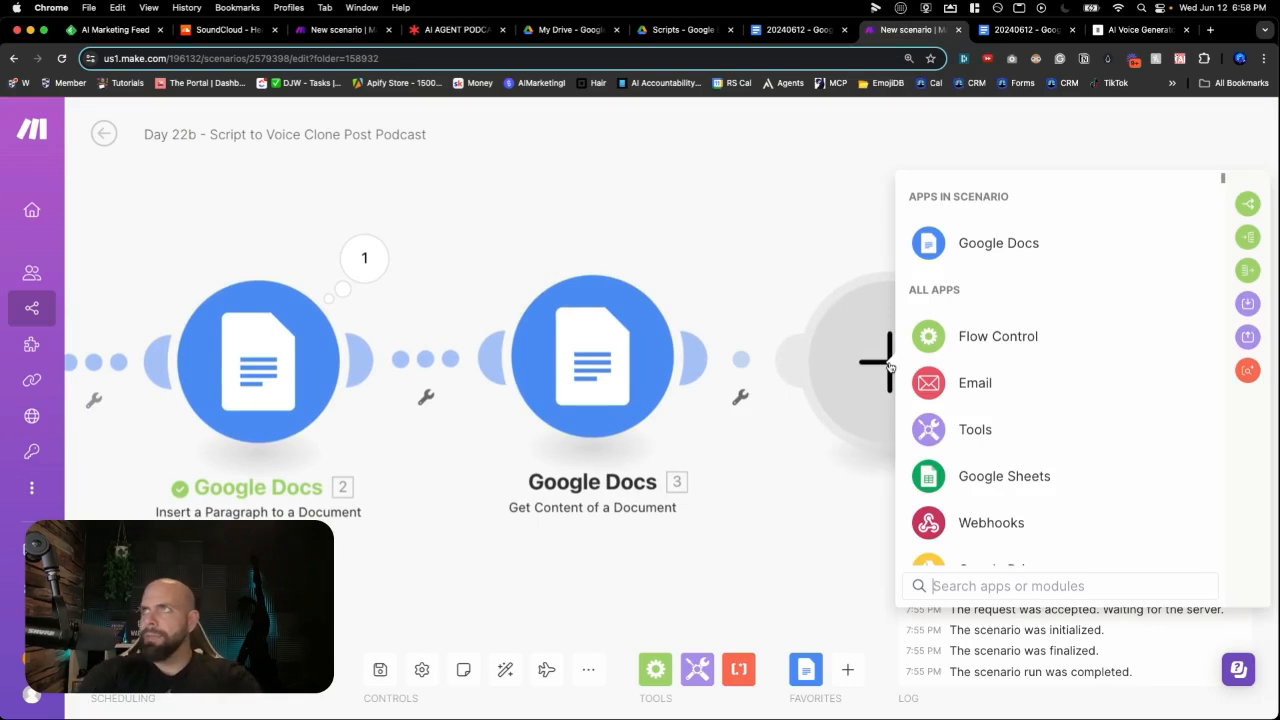
pyautogui.write('eleve')
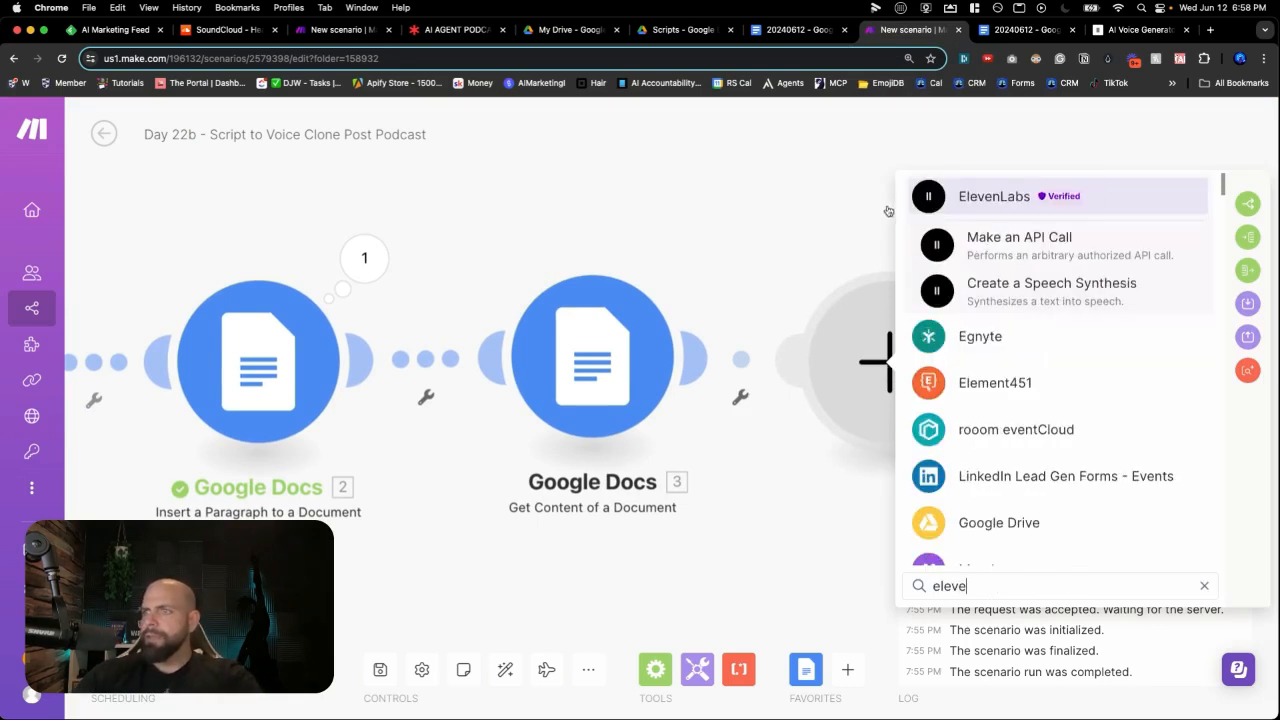
pyautogui.click(983, 206)
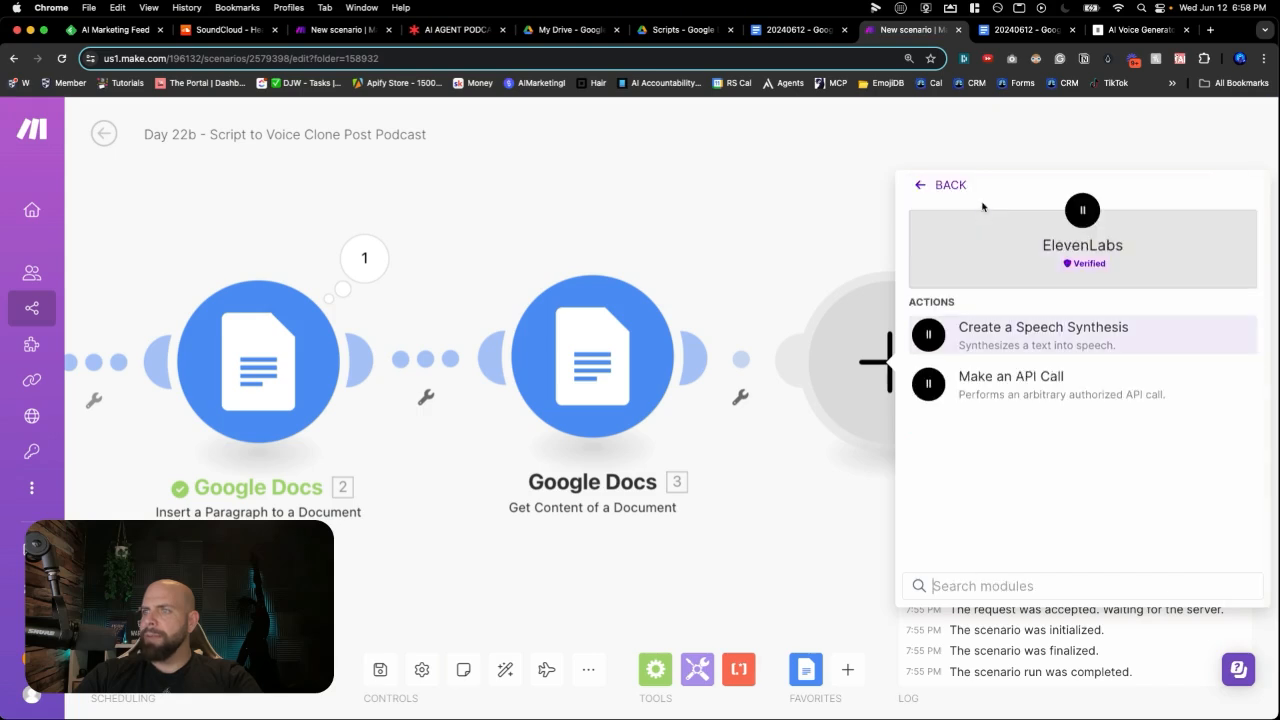
pyautogui.click(993, 331)
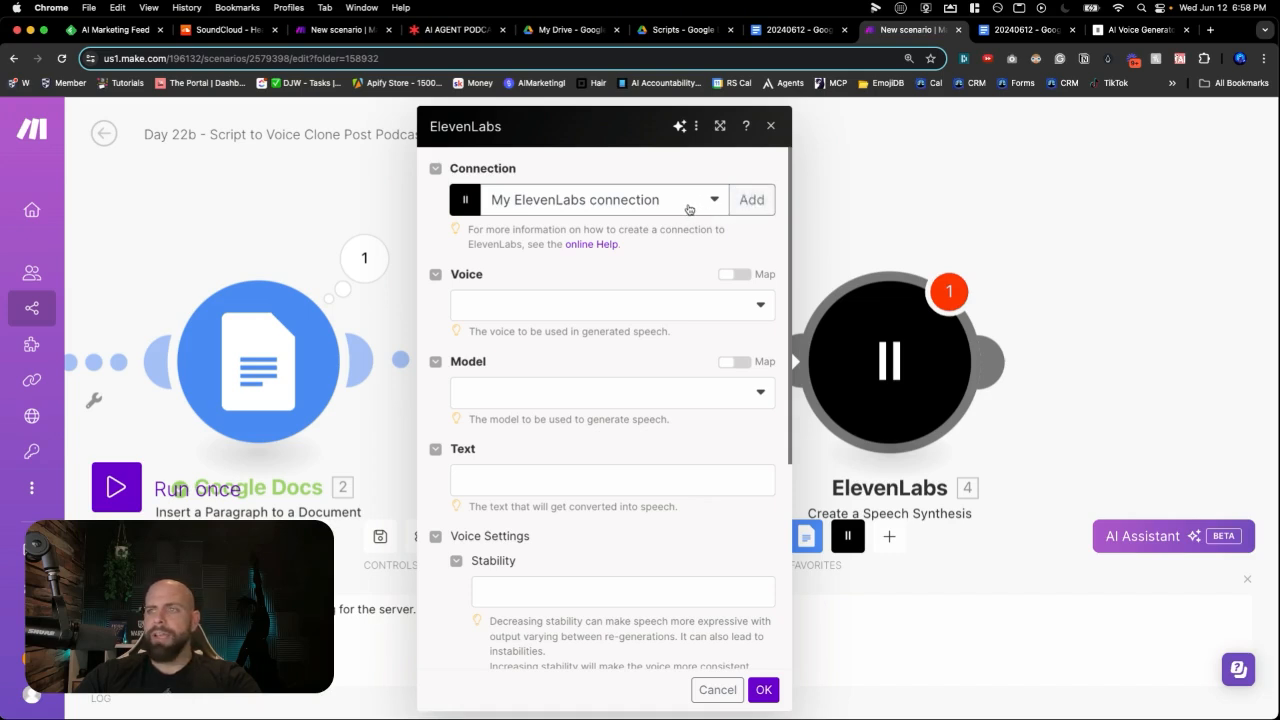
# Configure the speech synthesis with the creator's cloned voice, the Eleven English v1 model and Text Content mapped from Get Content of a Document.
pyautogui.click(615, 303)
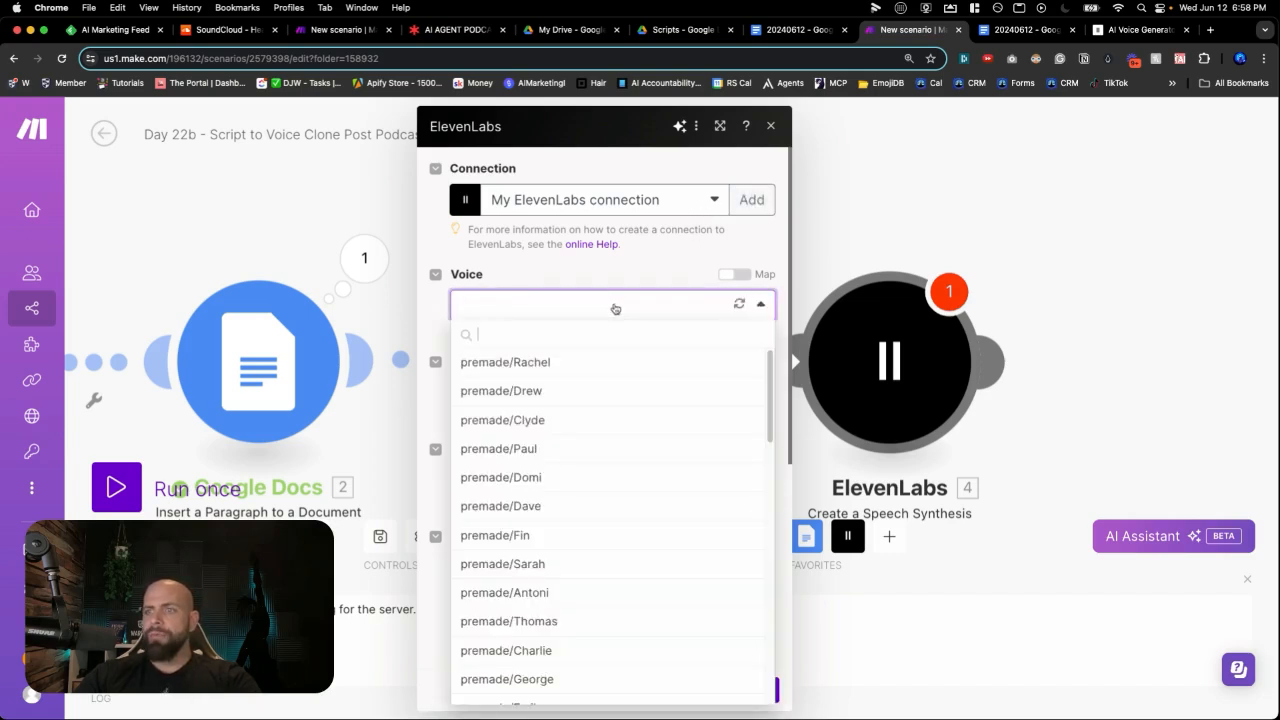
pyautogui.scroll(-5, 575, 430)
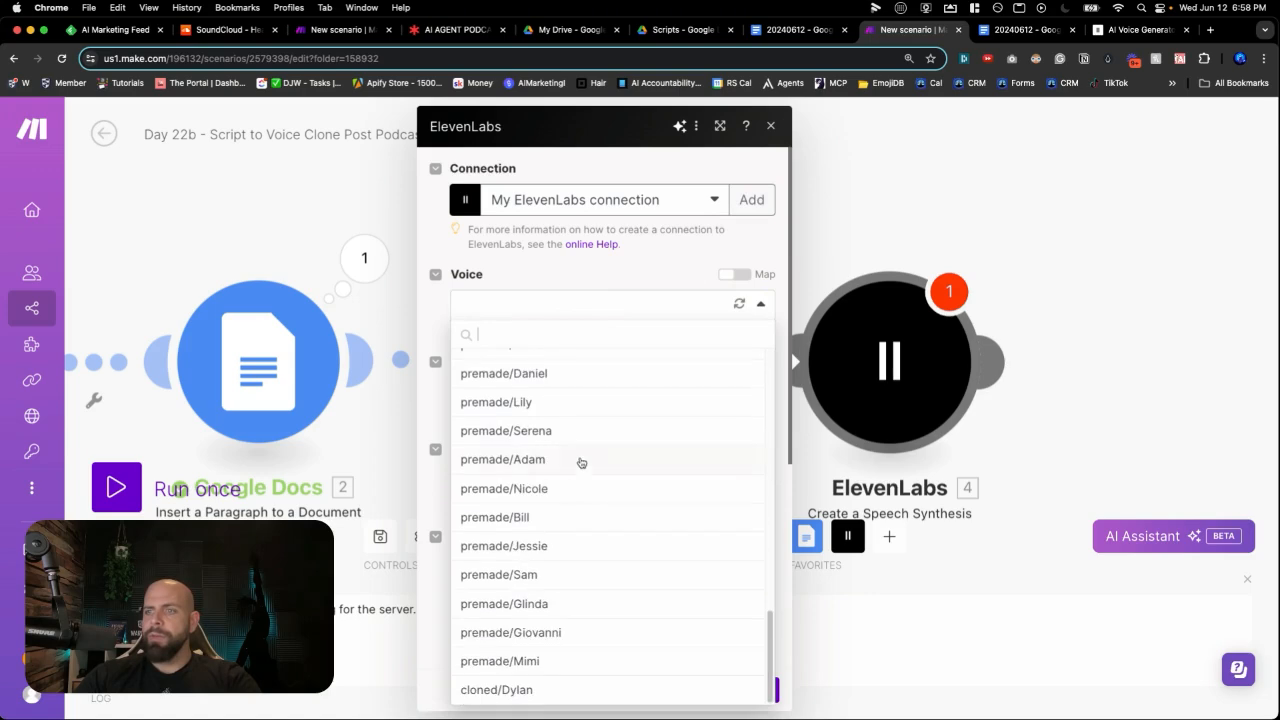
pyautogui.click(494, 691)
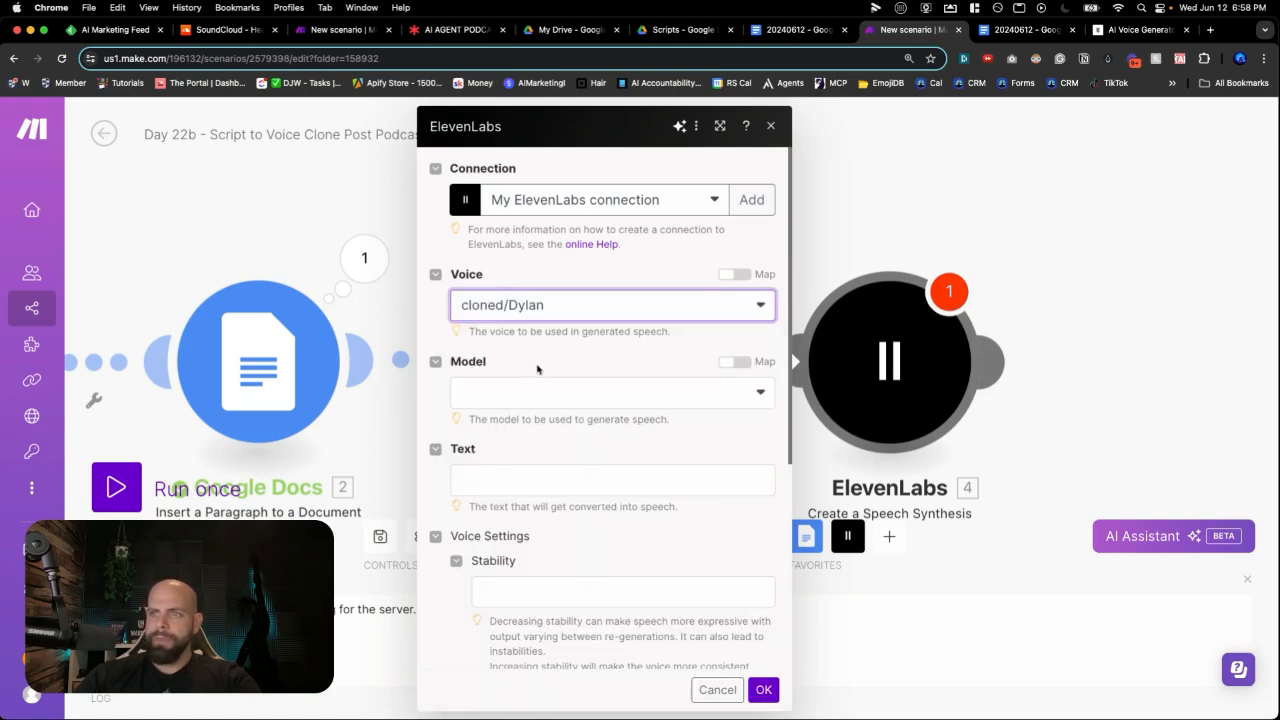
pyautogui.click(537, 394)
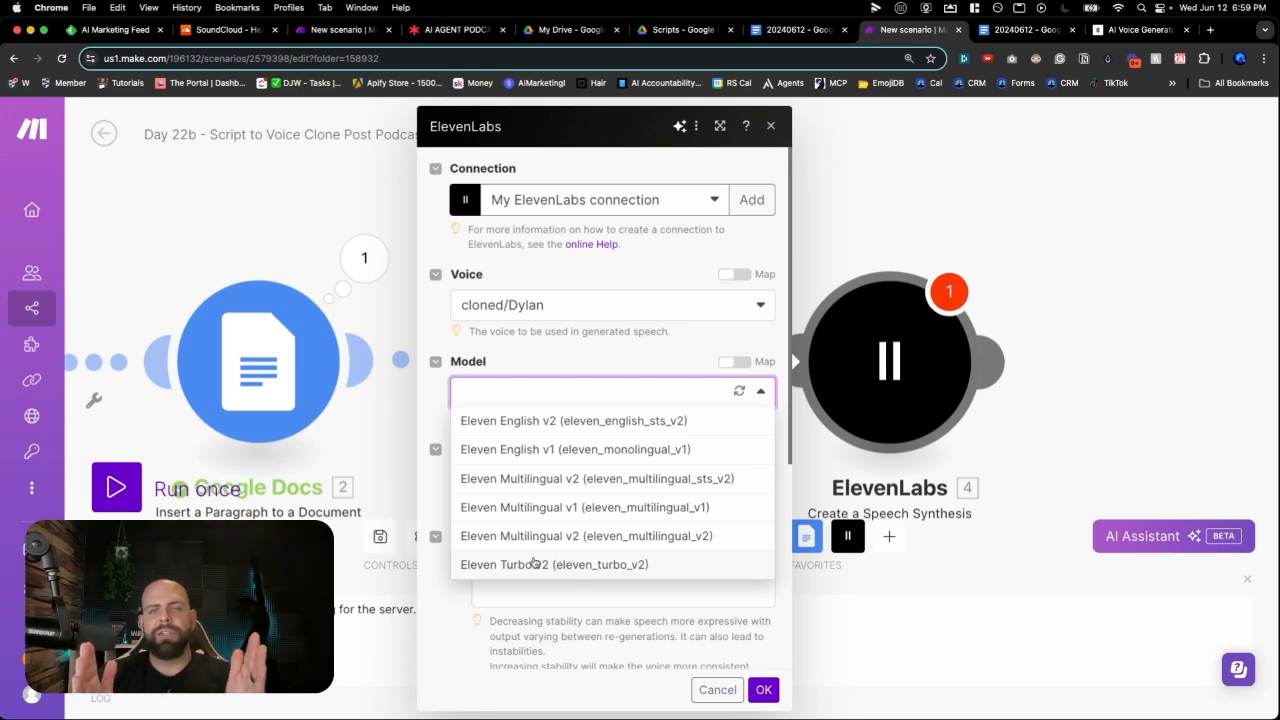
pyautogui.click(579, 450)
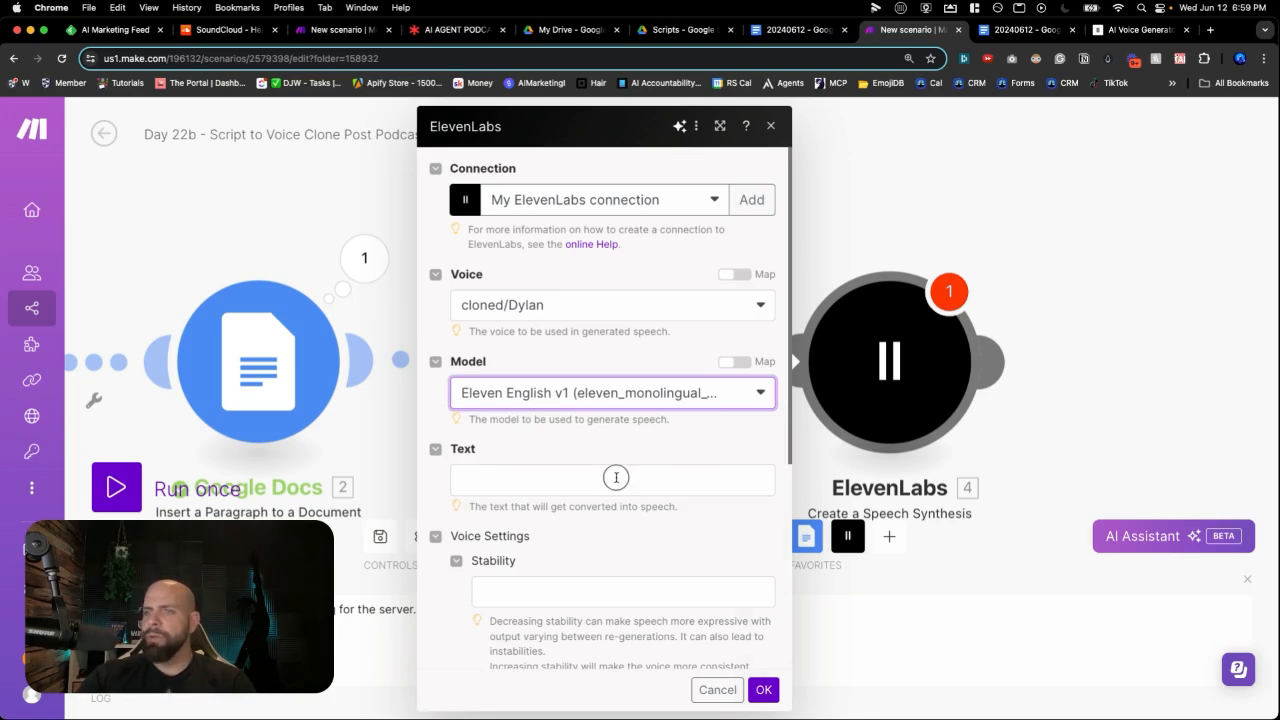
pyautogui.click(617, 479)
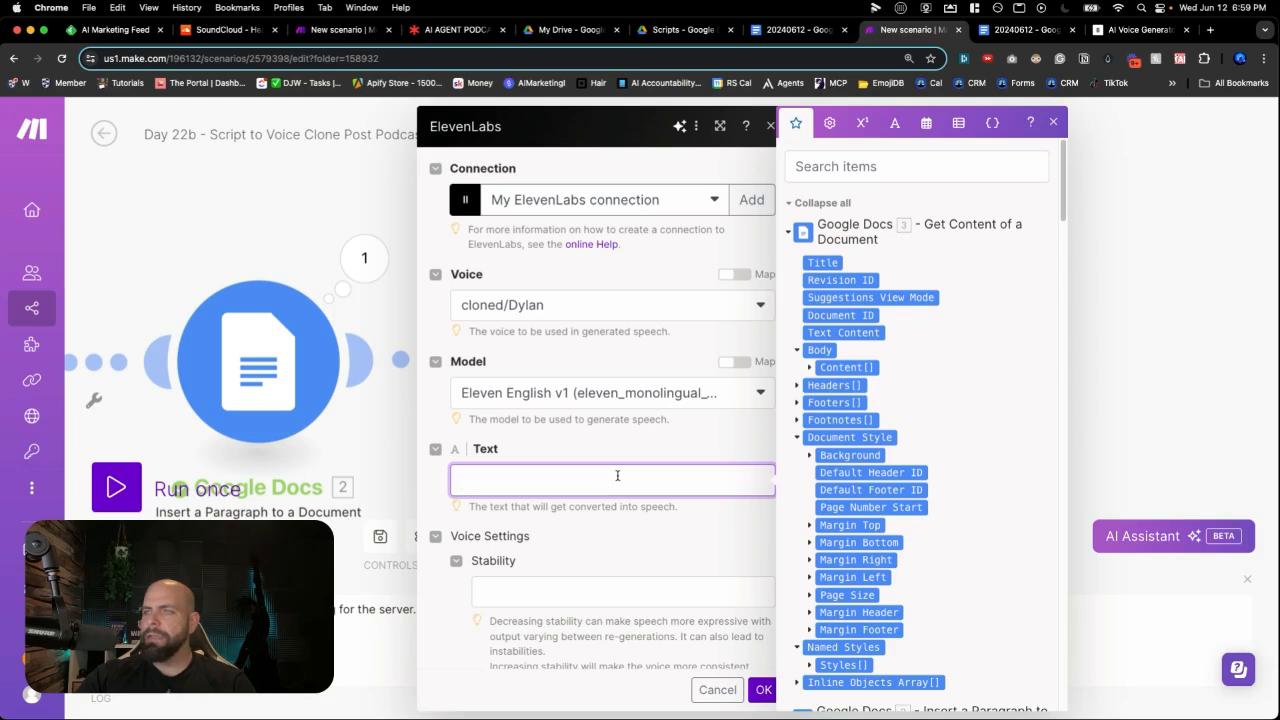
pyautogui.click(866, 334)
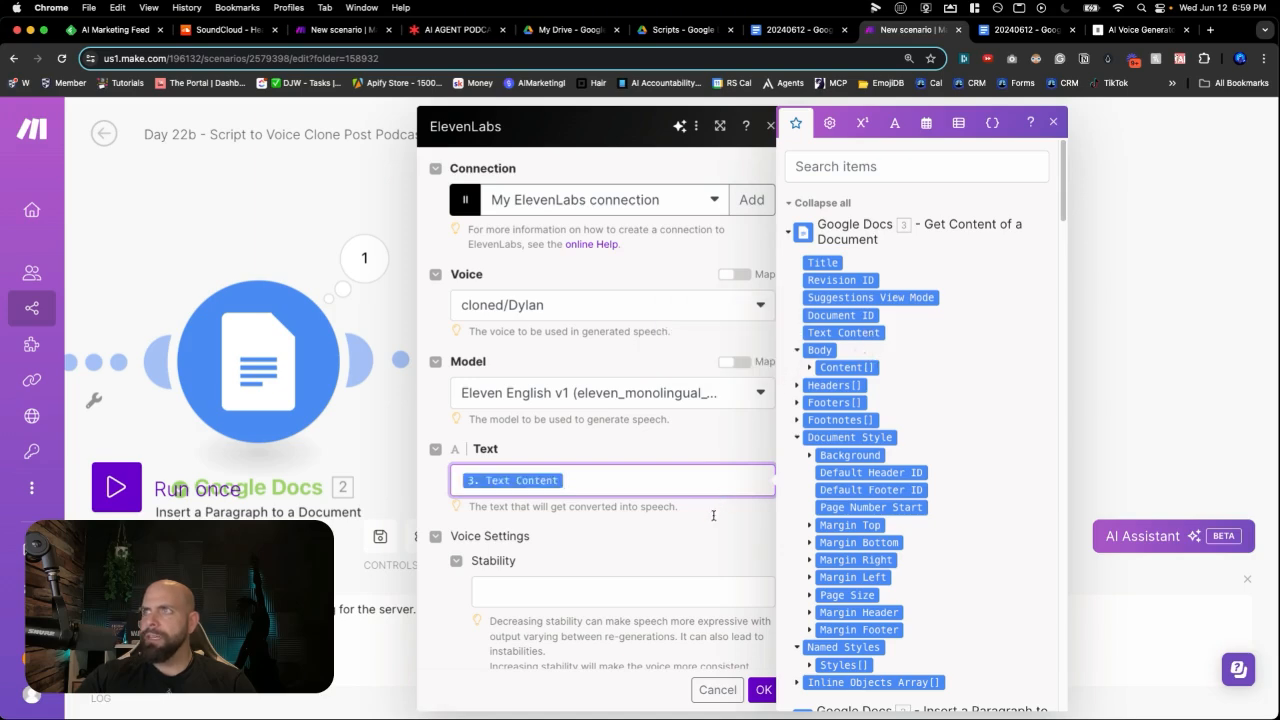
# Set the Stability voice setting of the speech synthesis to .4.
pyautogui.scroll(-1, 637, 576)
pyautogui.click(603, 574)
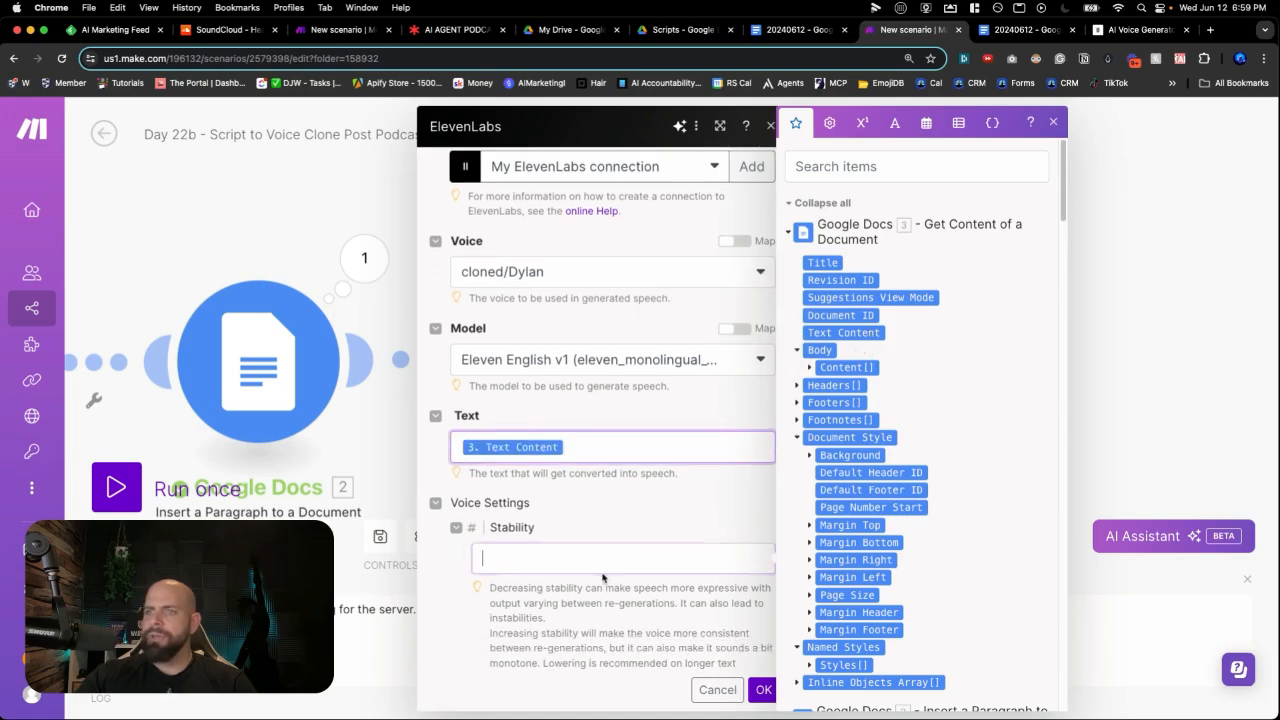
pyautogui.scroll(-3, 600, 575)
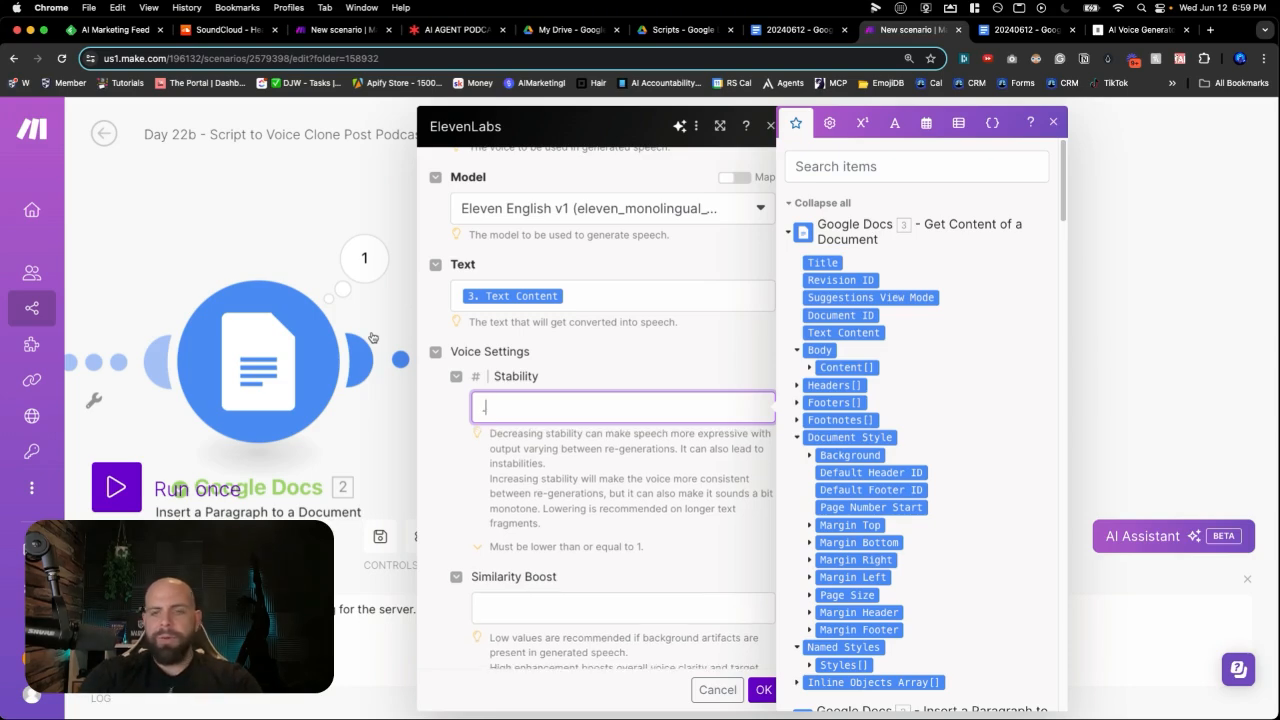
pyautogui.write('.04')
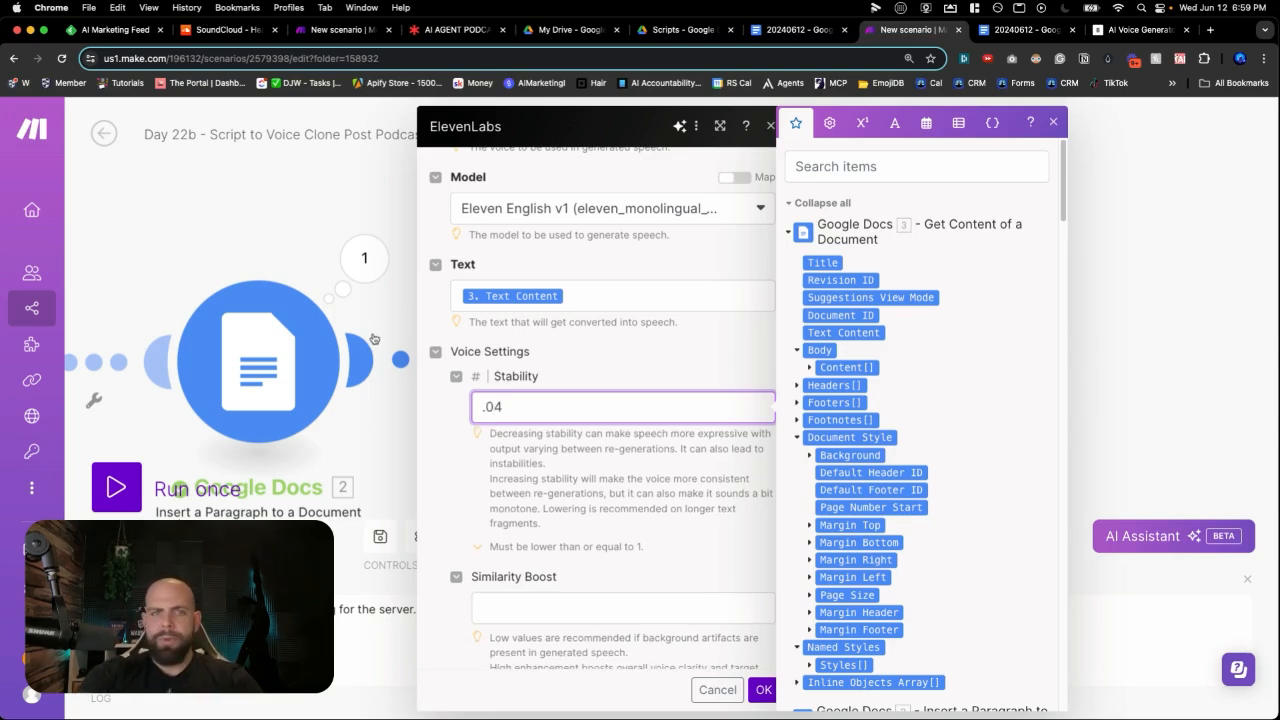
pyautogui.press('BackSpace')
pyautogui.press('BackSpace')
pyautogui.press('BackSpace')
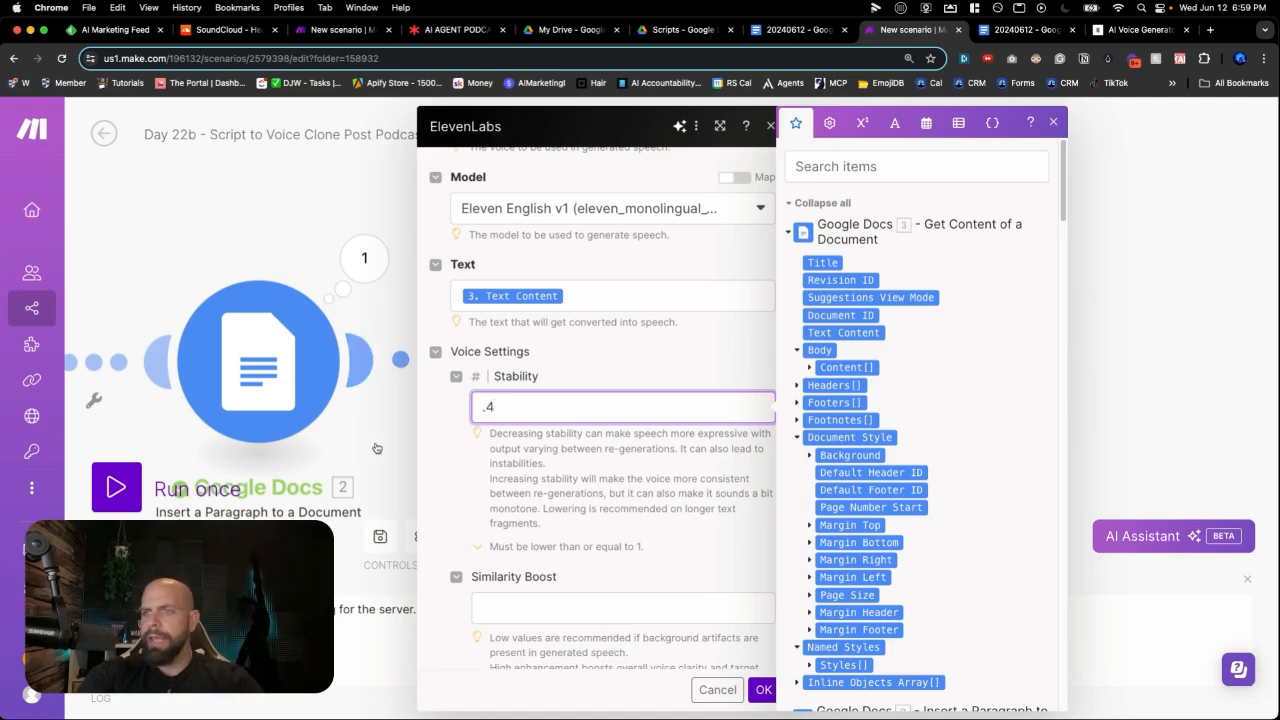
# Set the Similarity Boost voice setting to 0.75 and confirm the ElevenLabs module.
pyautogui.click(498, 606)
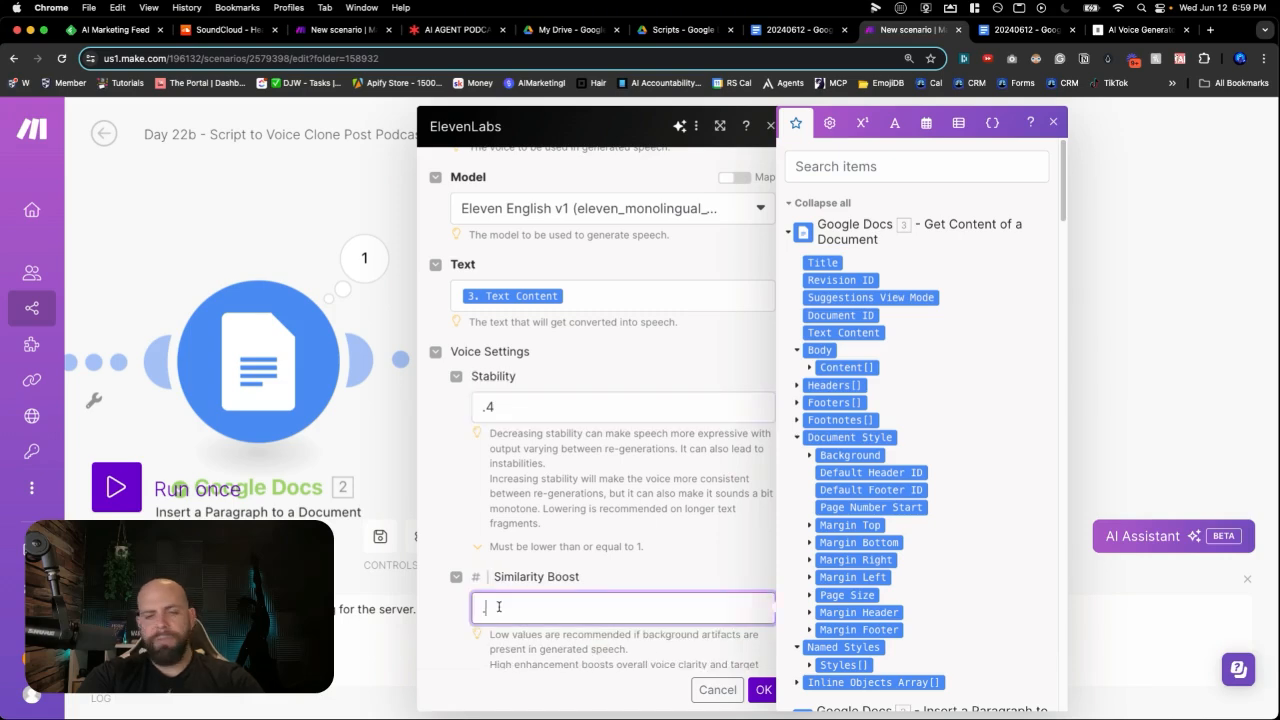
pyautogui.write('.7')
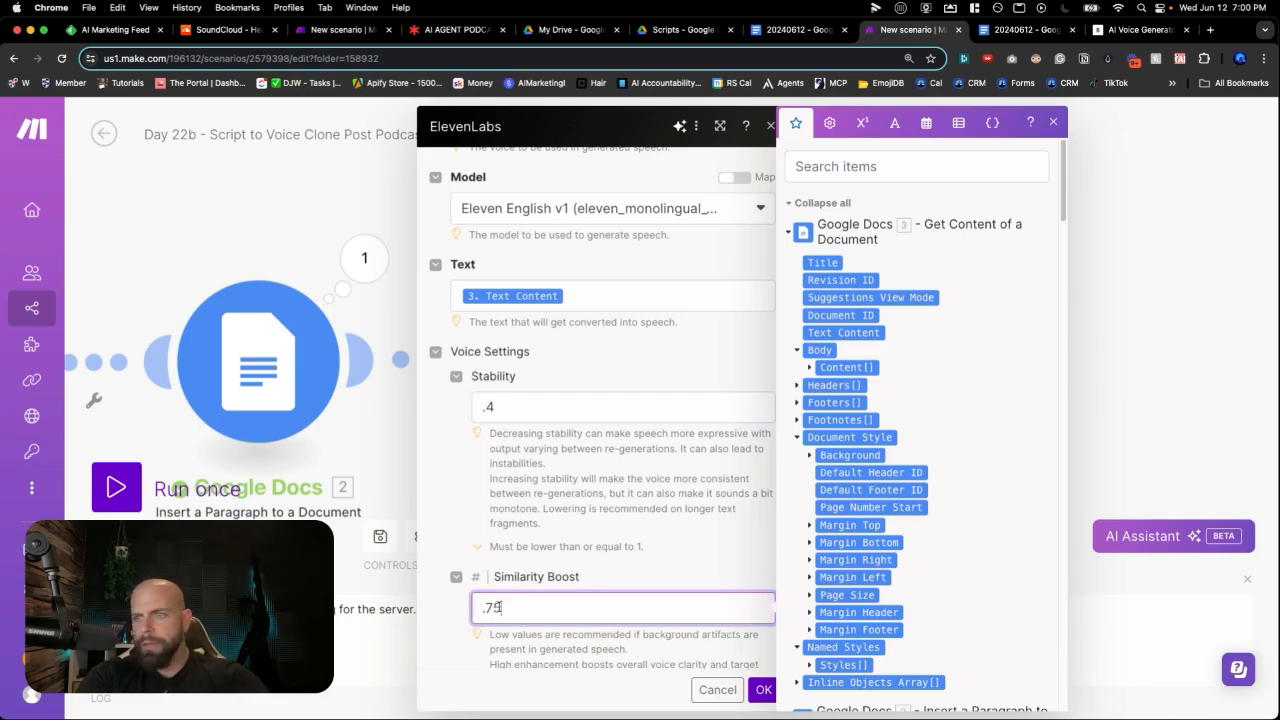
pyautogui.write('5')
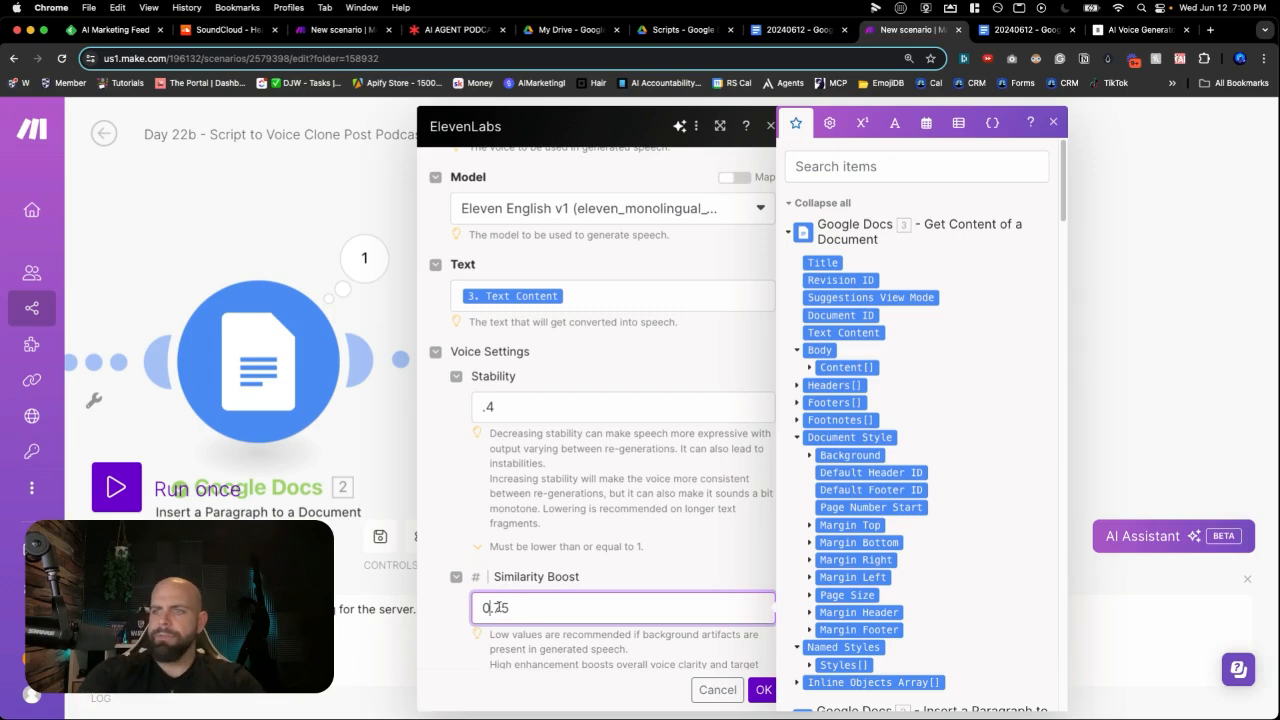
pyautogui.scroll(-3, 547, 602)
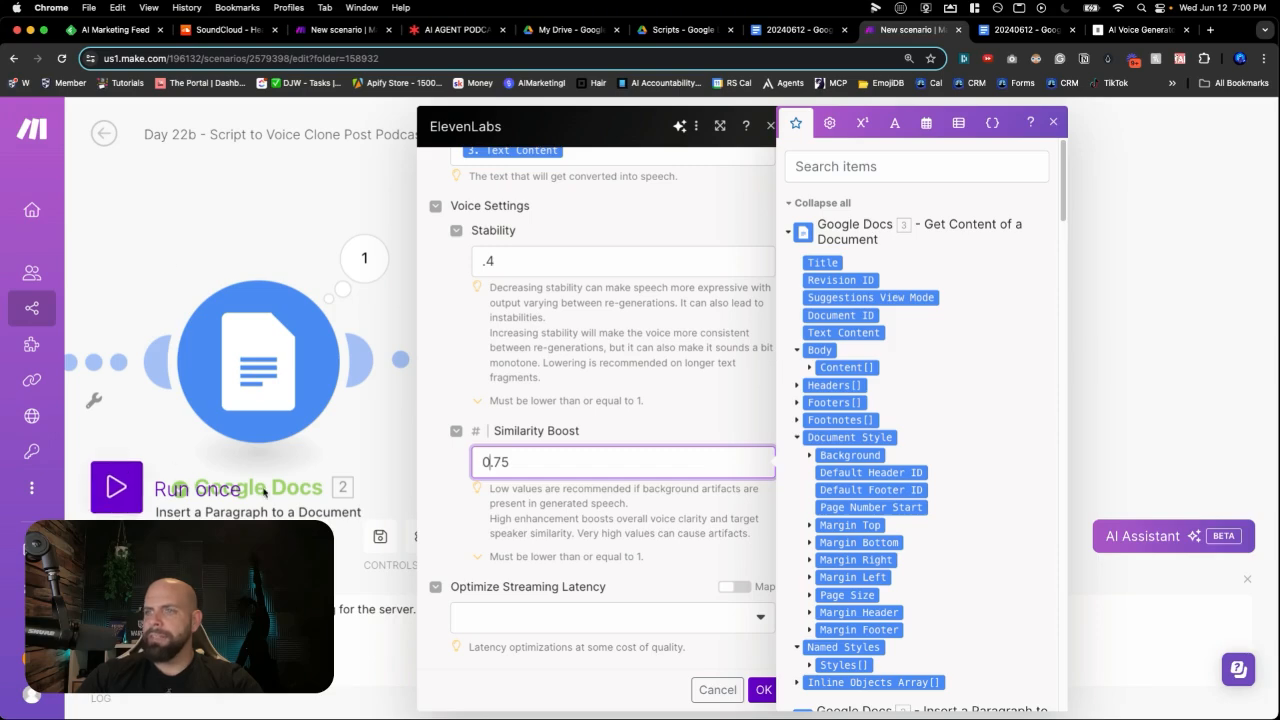
pyautogui.click(763, 690)
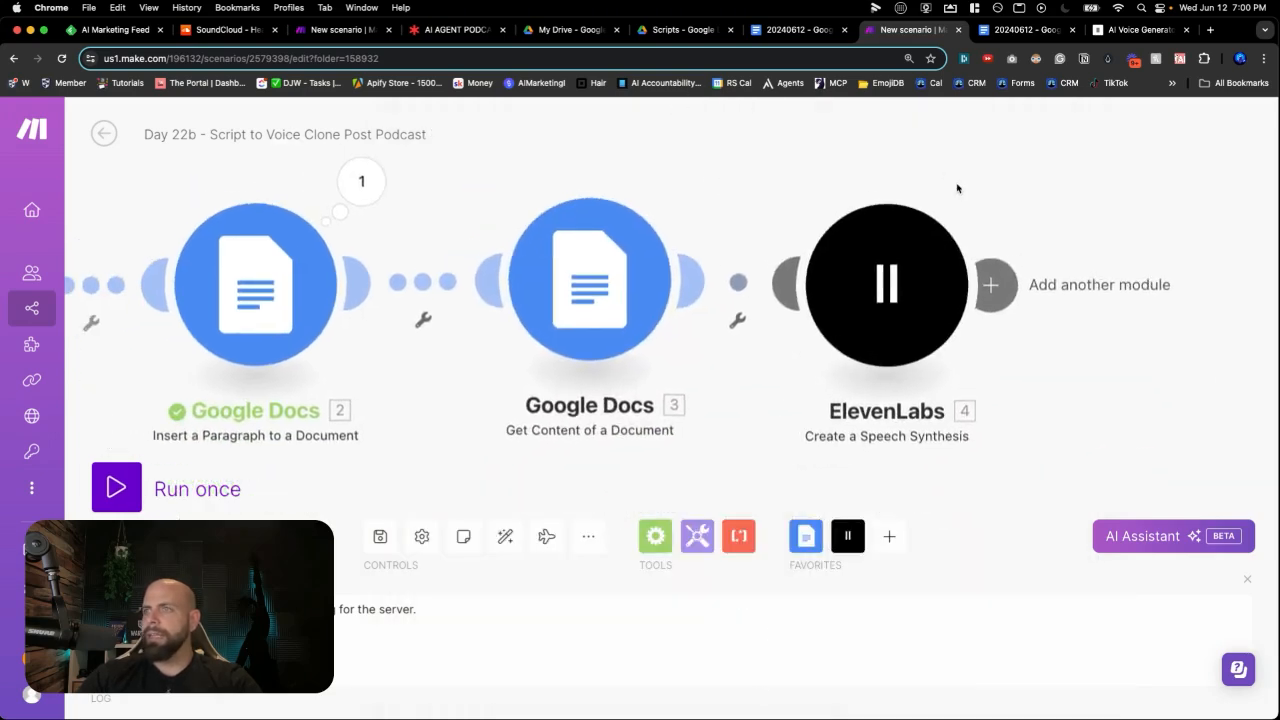
# Save the scenario with the configured Create a Speech Synthesis module.
pyautogui.scroll(-3, 997, 194)
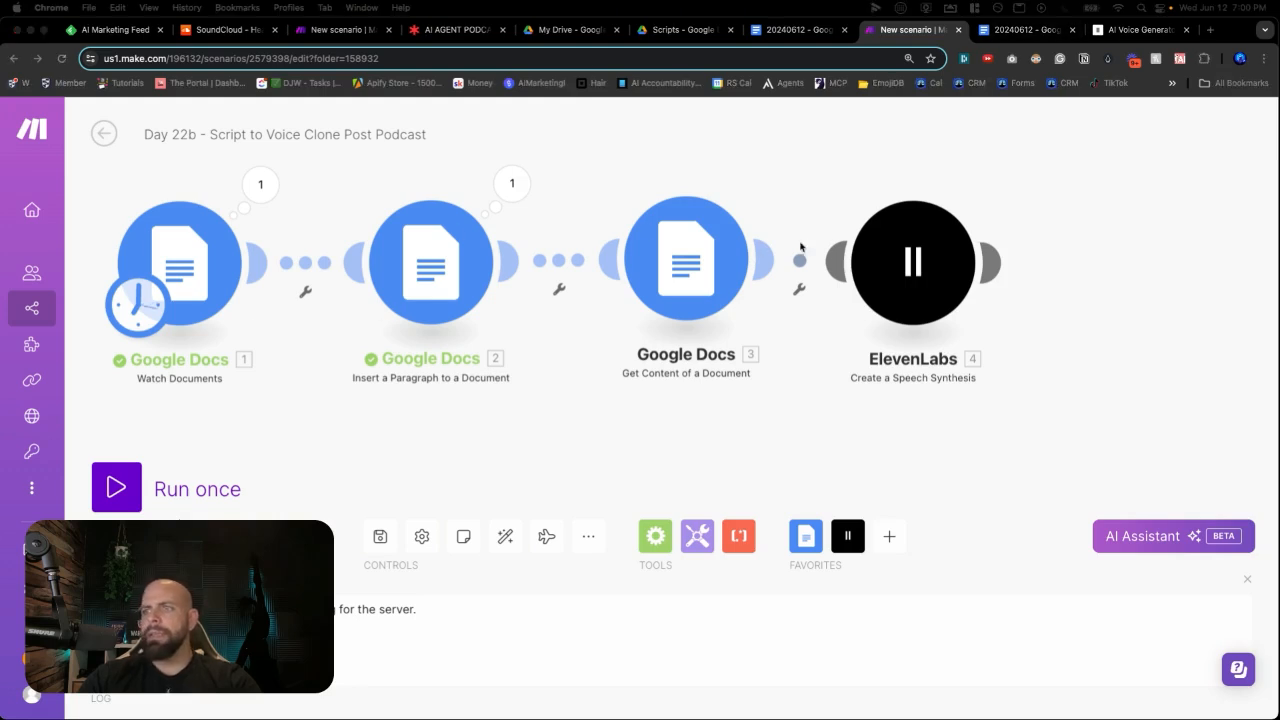
pyautogui.click(386, 537)
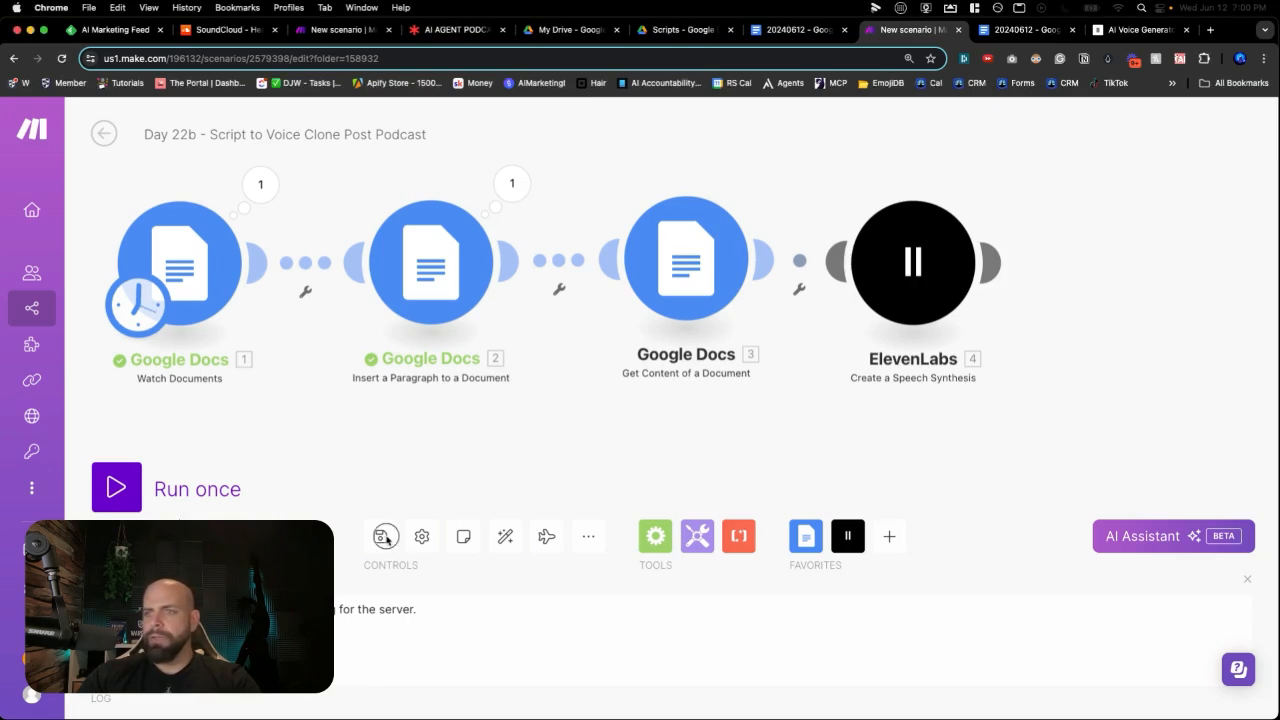
pyautogui.click(383, 539)
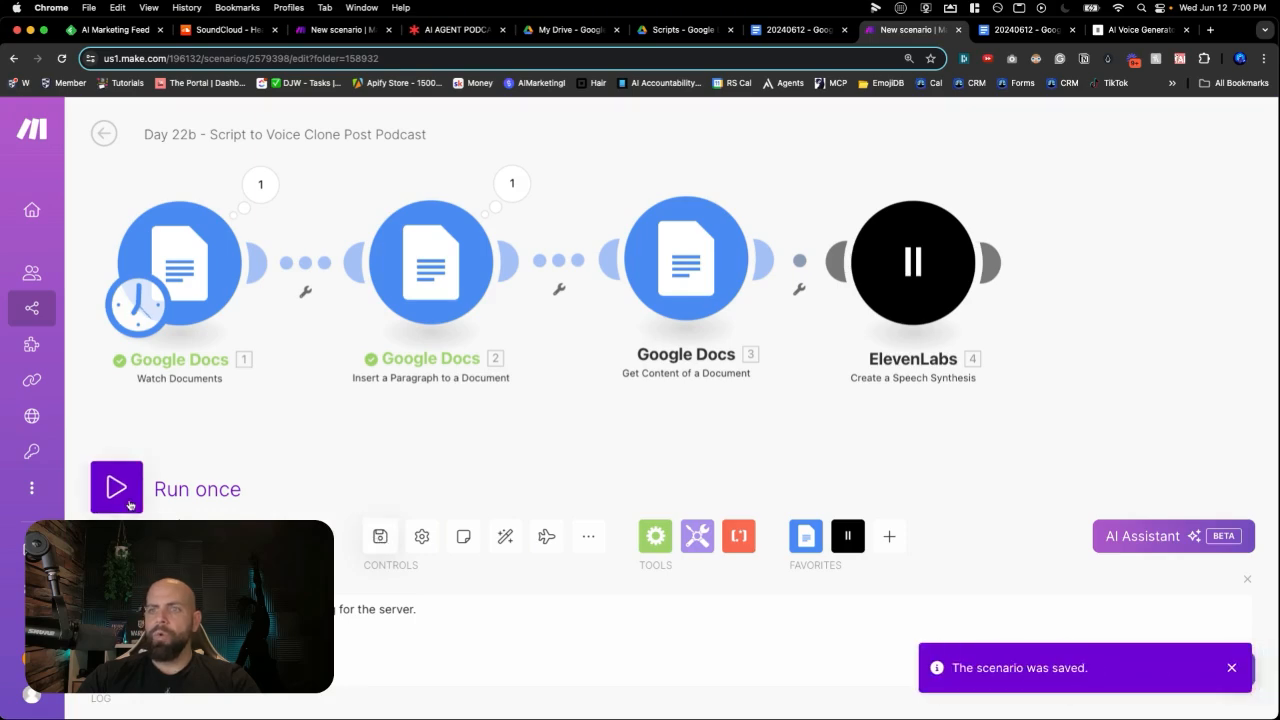
# Manually choose the 20240612 document as the starting point of the Watch Documents module and run the scenario once.
pyautogui.rightClick(206, 258)
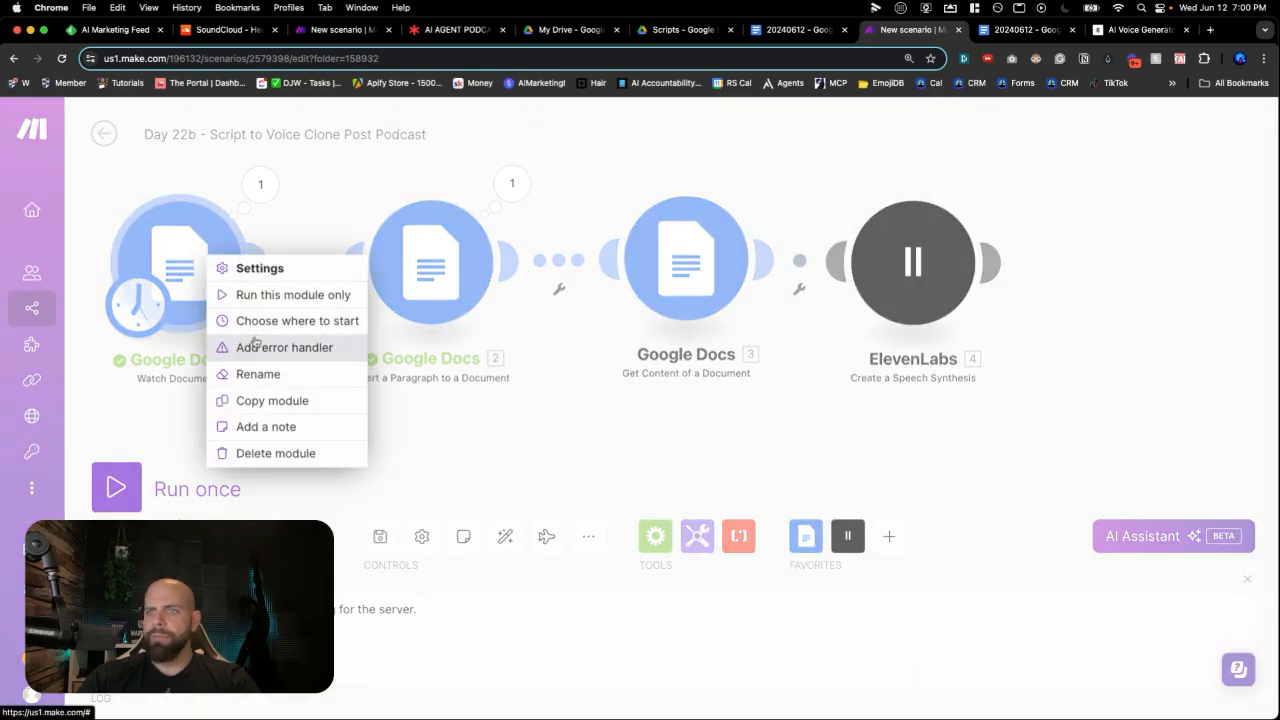
pyautogui.click(258, 321)
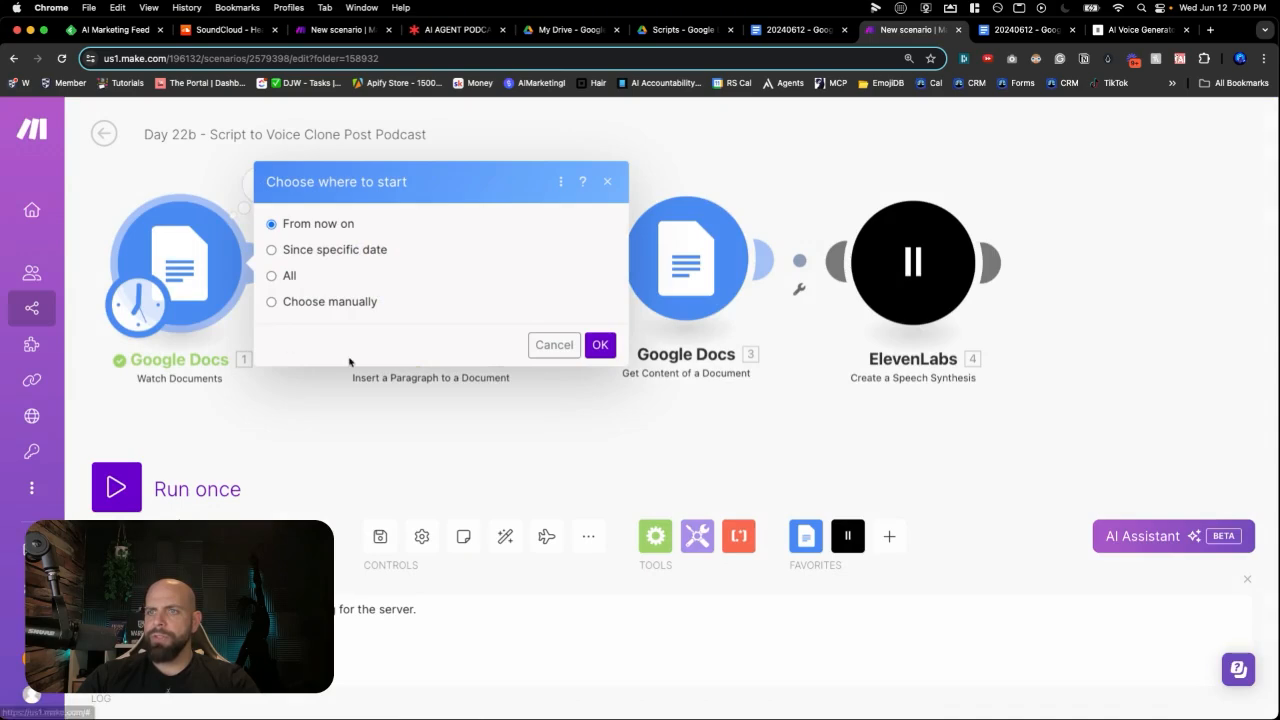
pyautogui.click(356, 303)
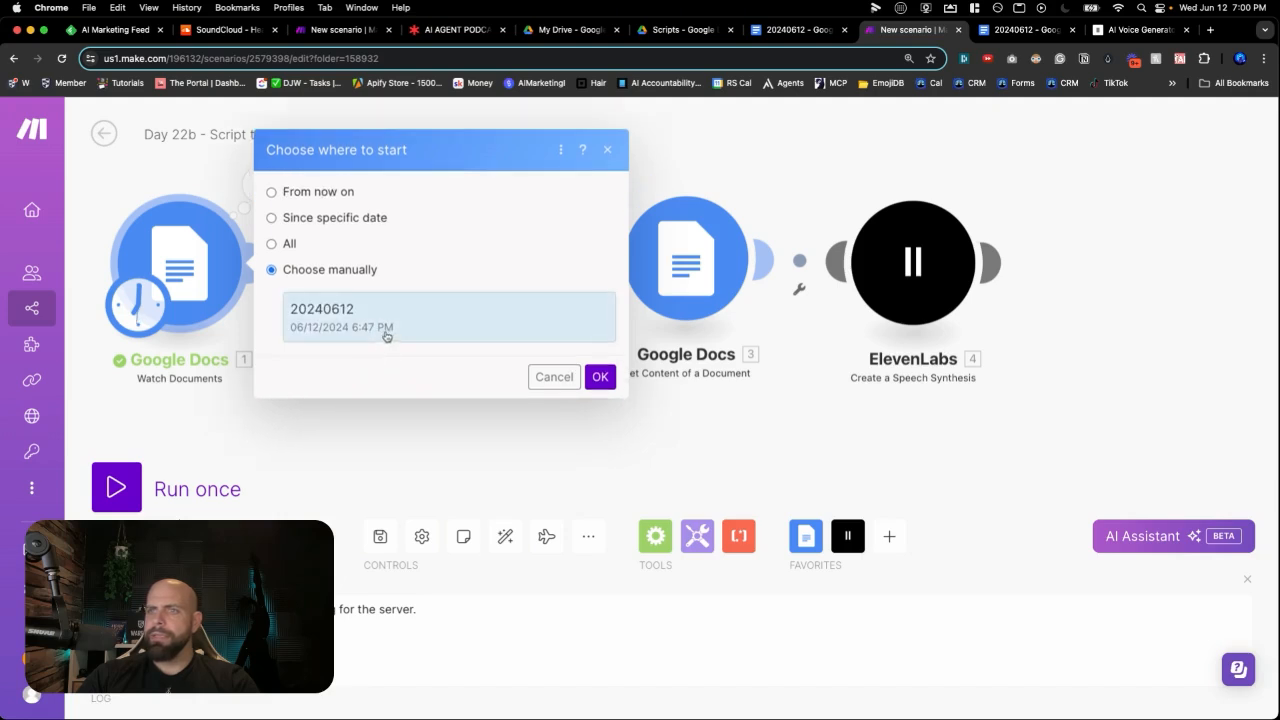
pyautogui.click(600, 376)
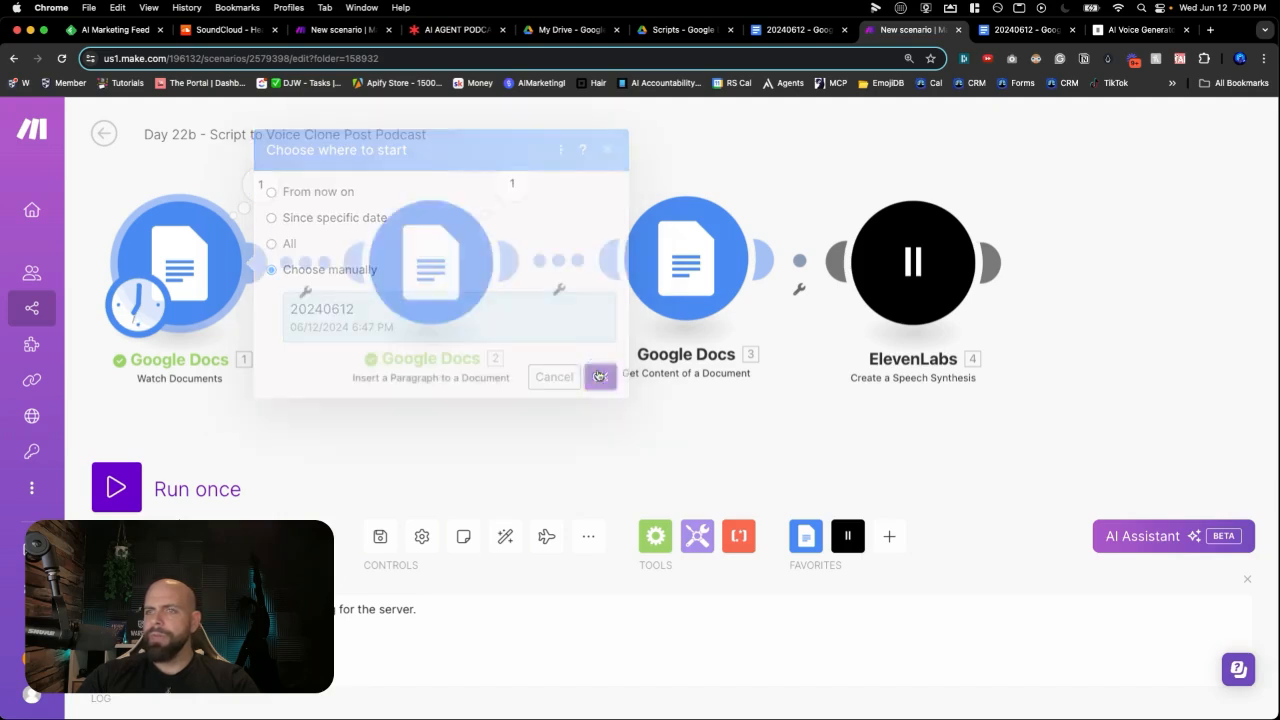
pyautogui.click(130, 495)
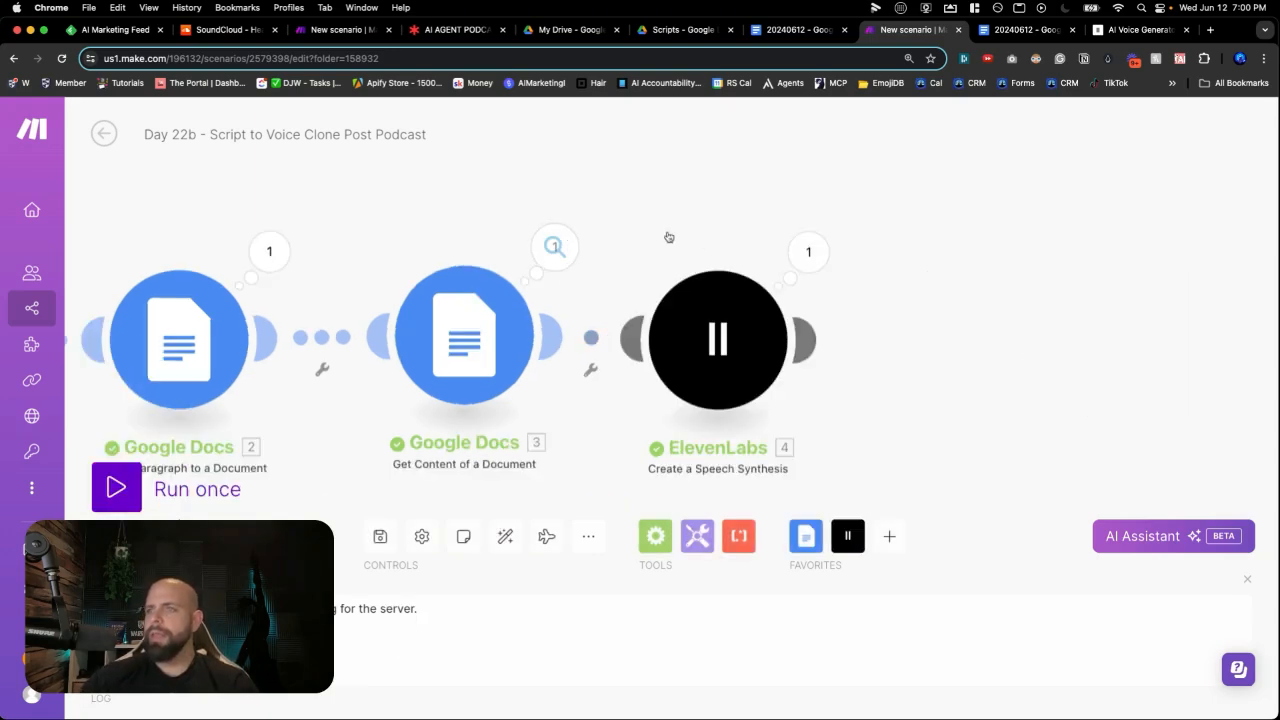
# Inspect the binary data and file name in the output bundle of the Create a Speech Synthesis module.
pyautogui.click(797, 258)
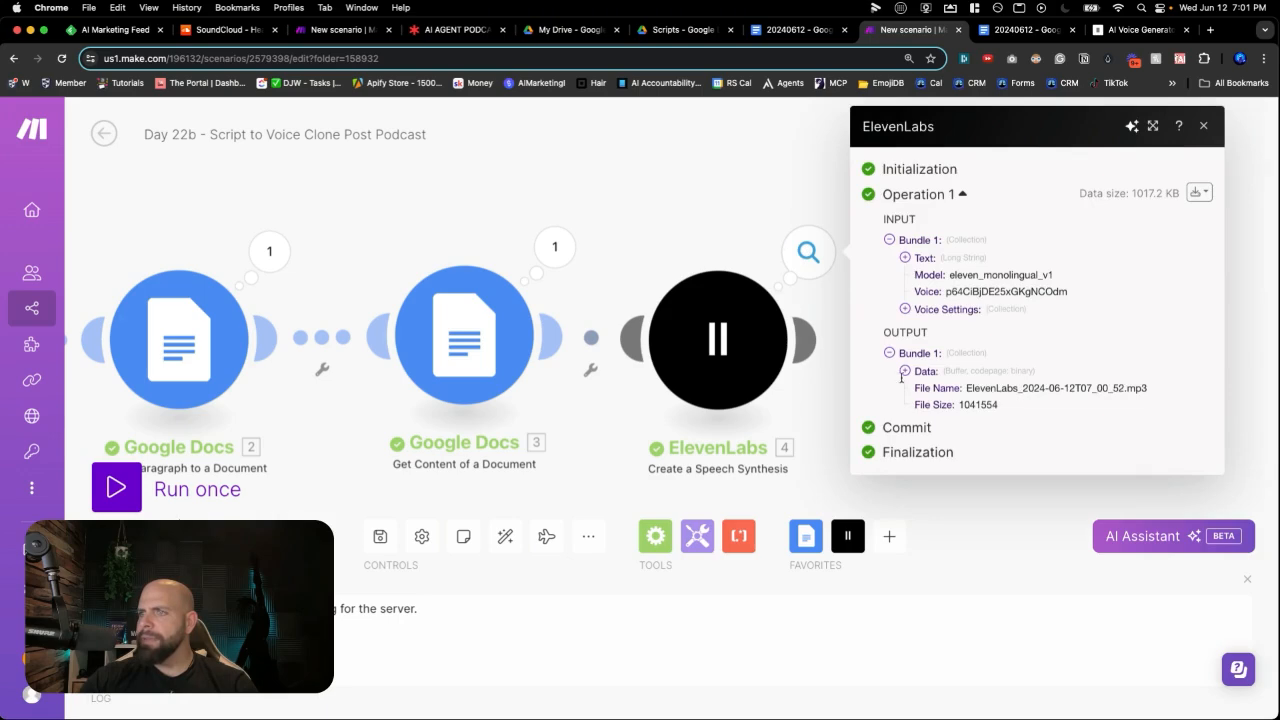
pyautogui.click(905, 371)
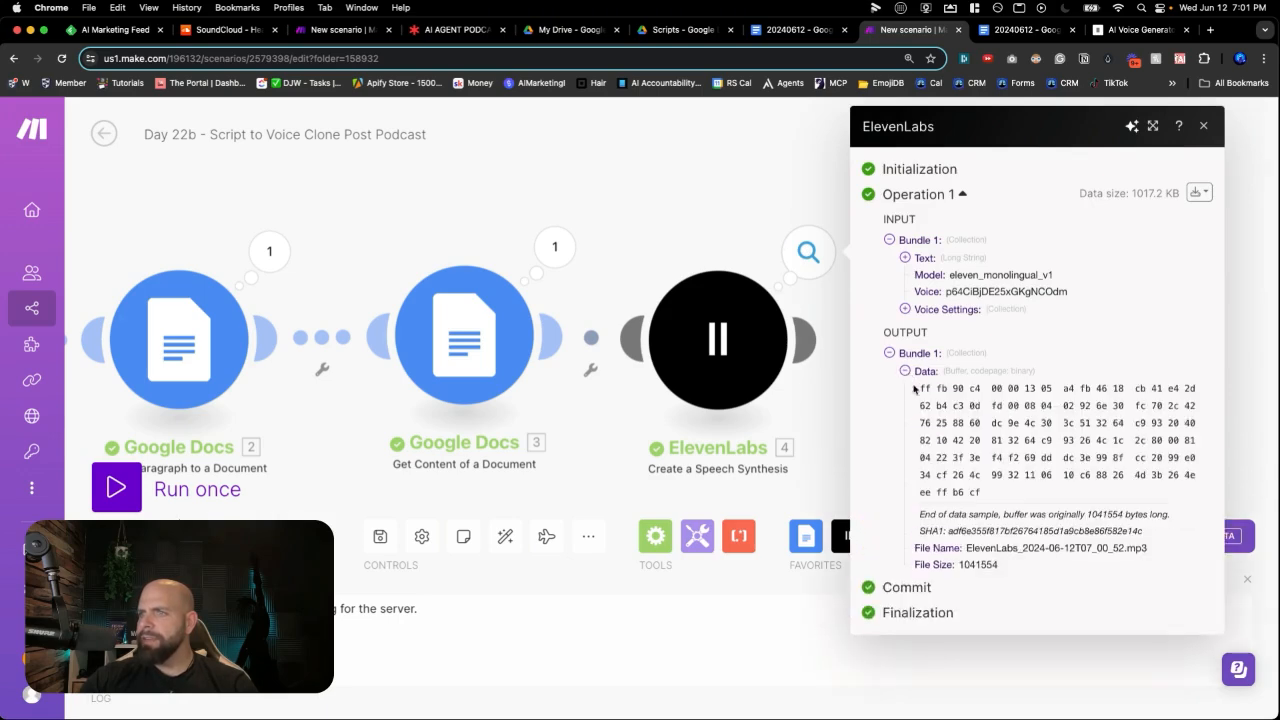
pyautogui.moveTo(914, 388); pyautogui.dragTo(1100, 490)
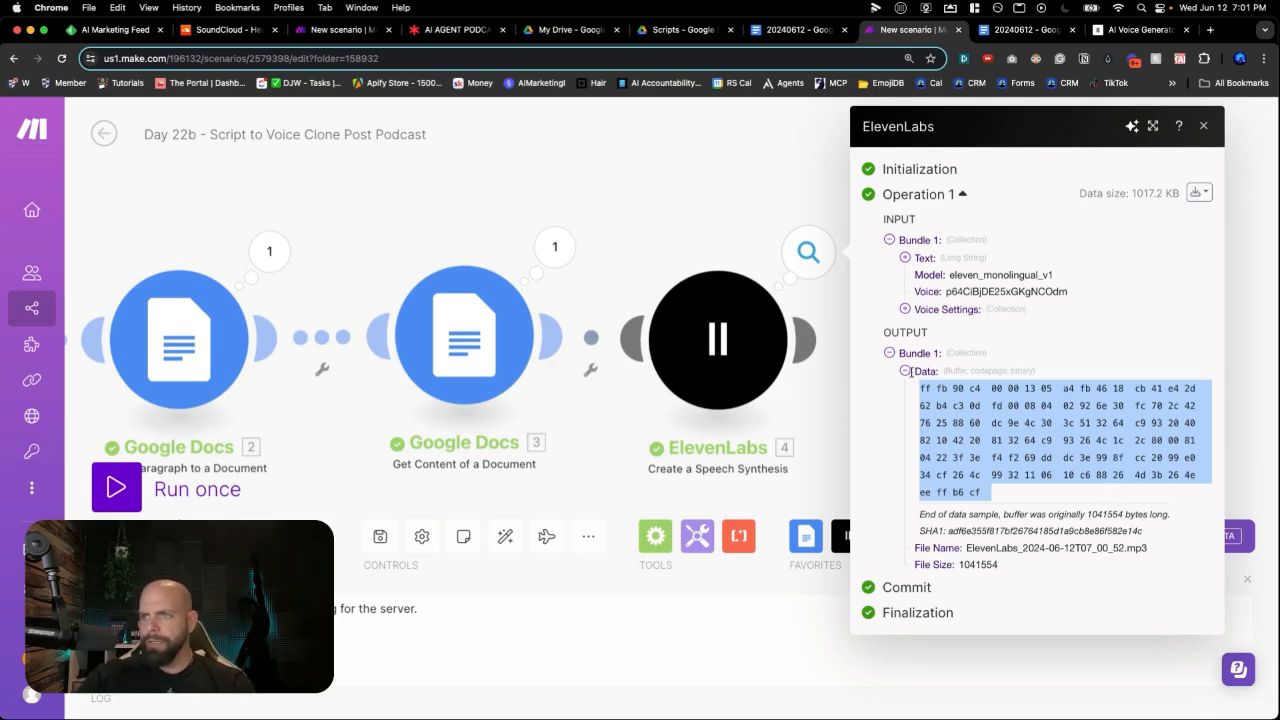
pyautogui.click(906, 371)
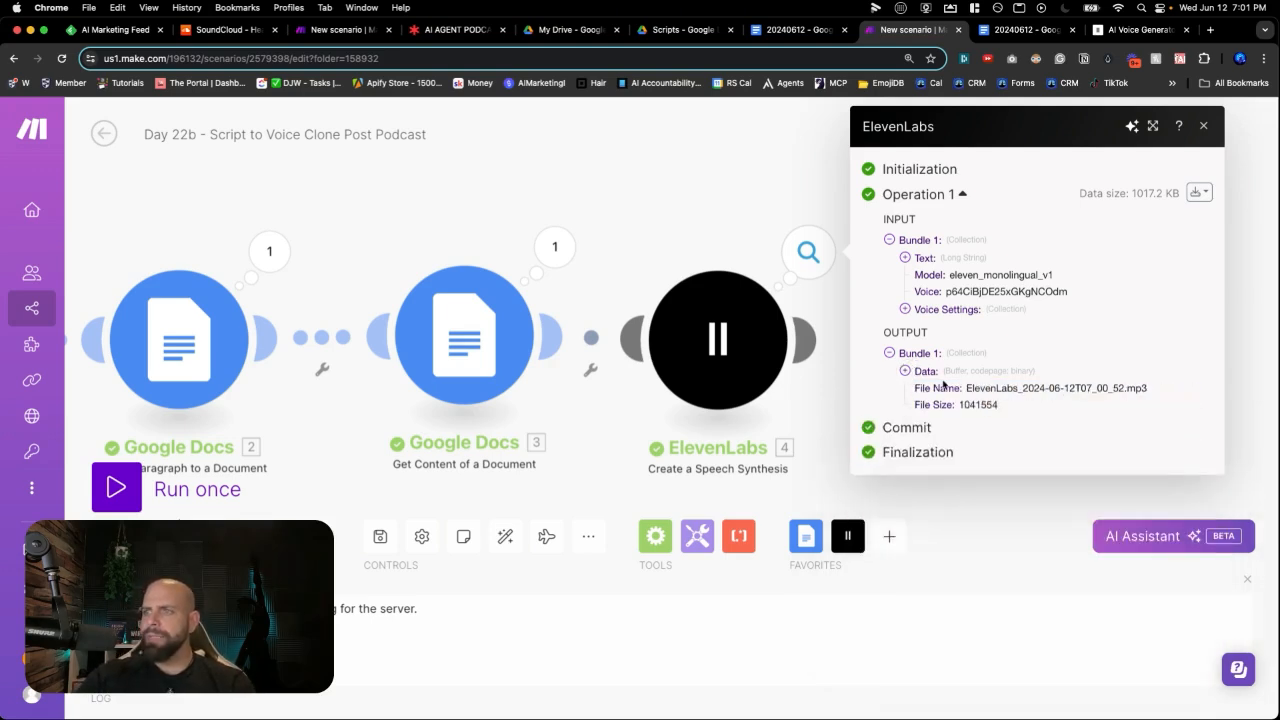
pyautogui.moveTo(958, 387); pyautogui.dragTo(1192, 390)
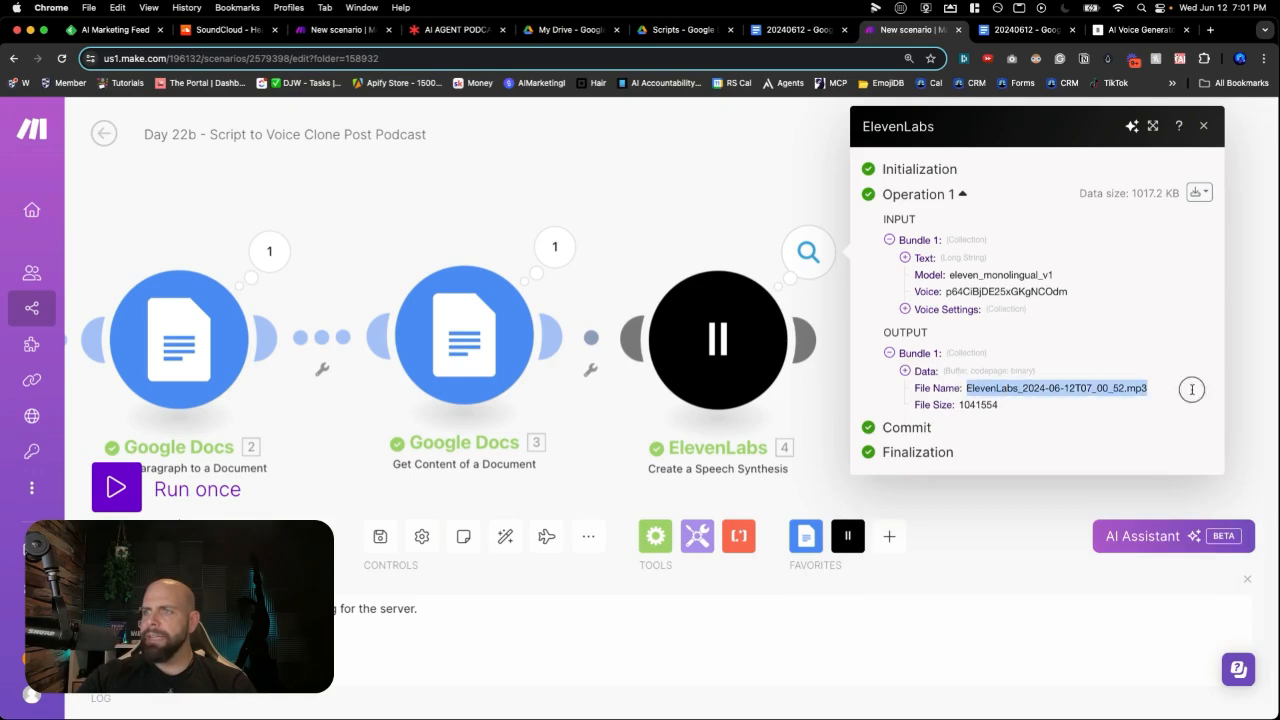
pyautogui.click(823, 392)
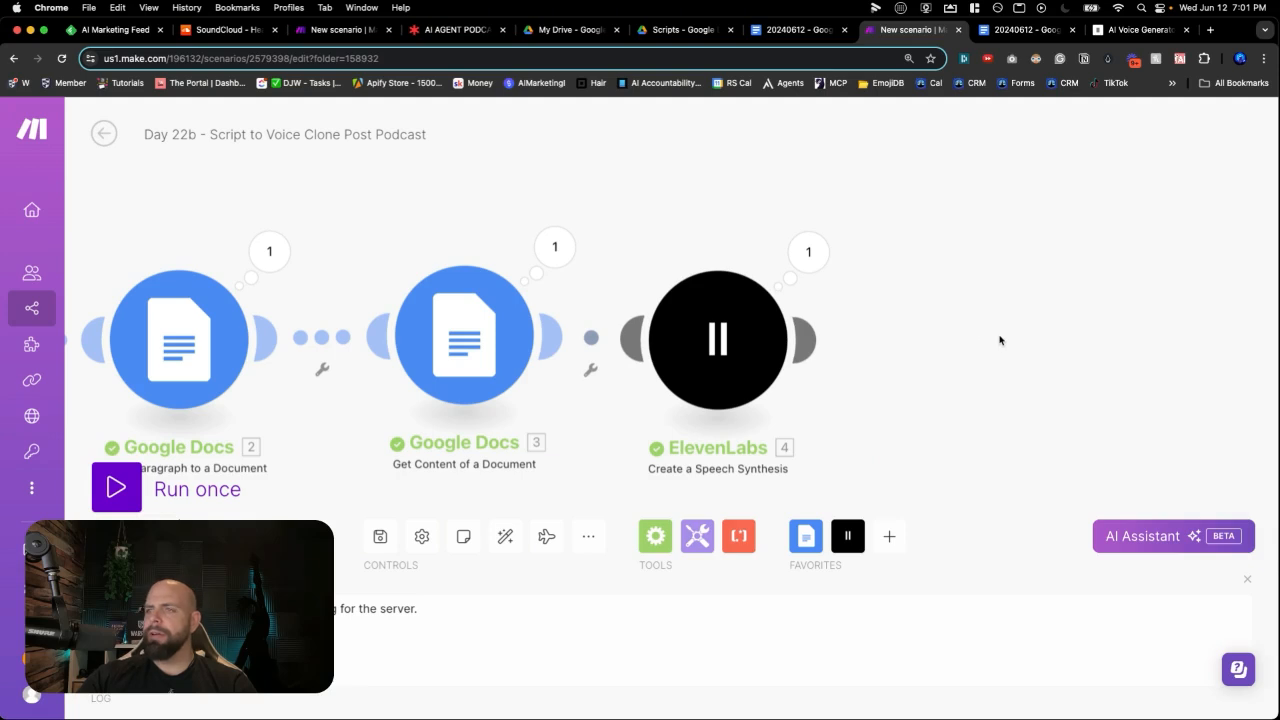
pyautogui.moveTo(998, 338); pyautogui.dragTo(971, 285)
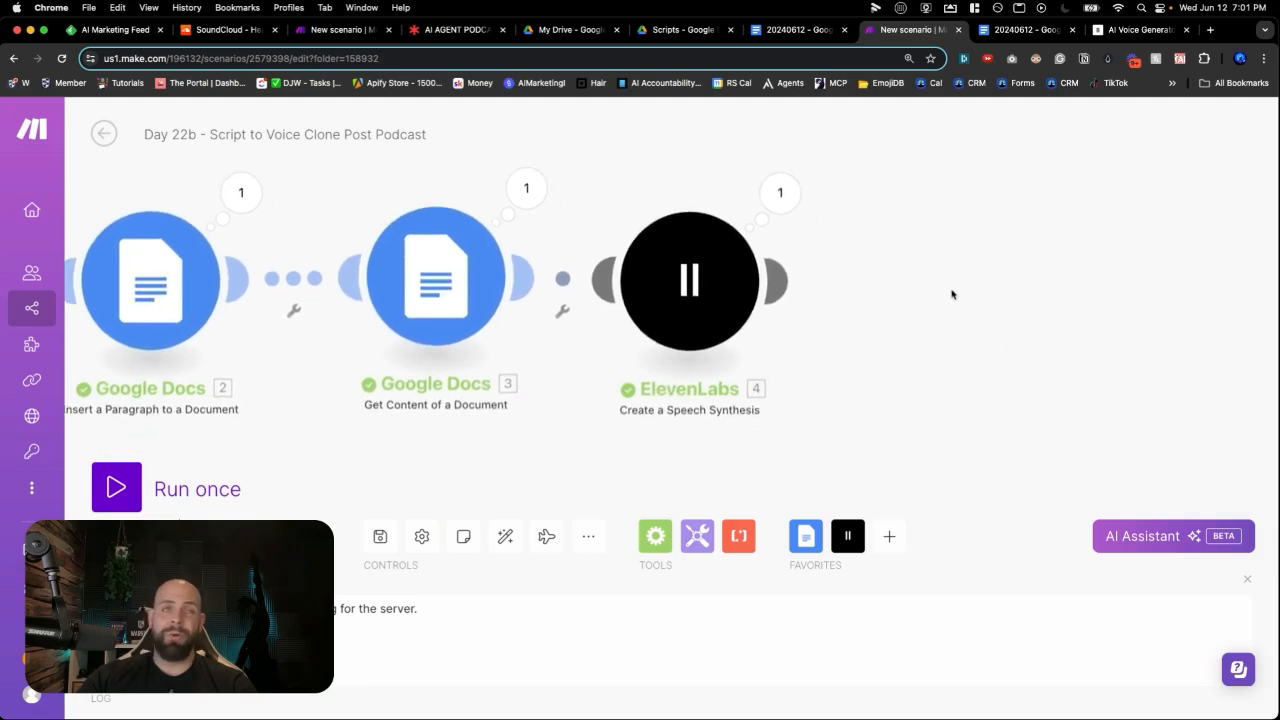
pyautogui.click(916, 281)
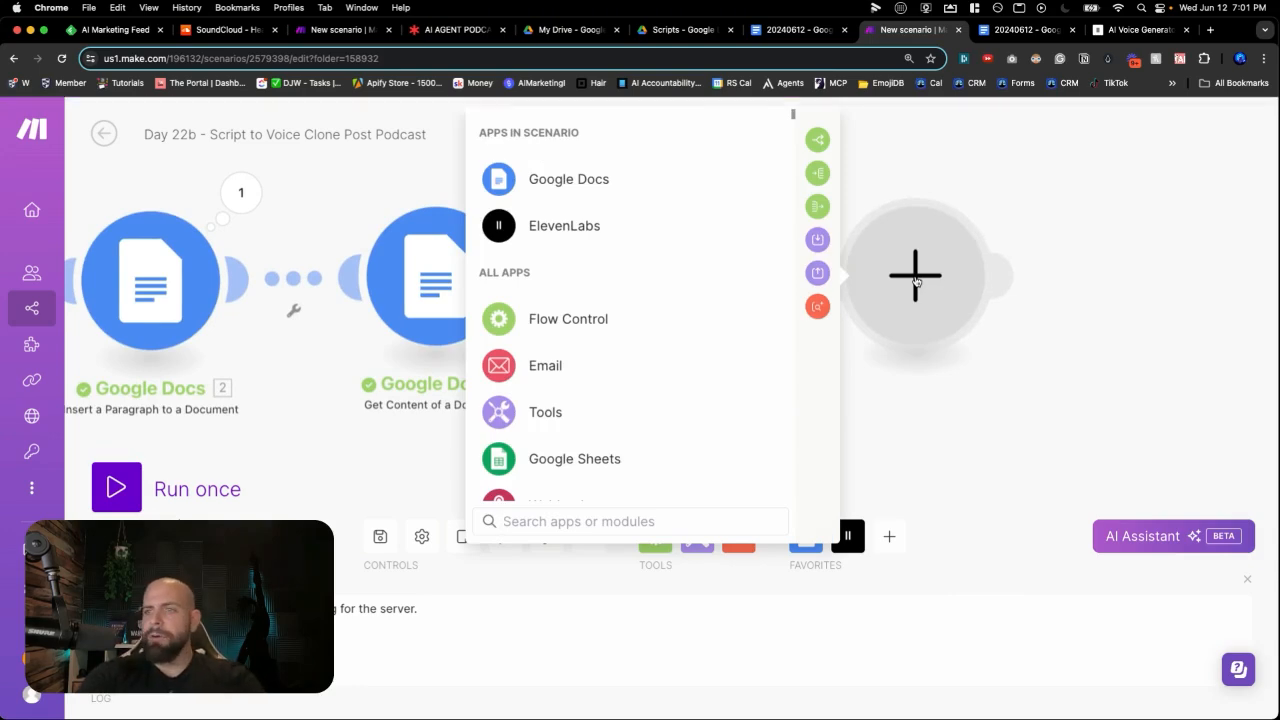
pyautogui.write('cloud')
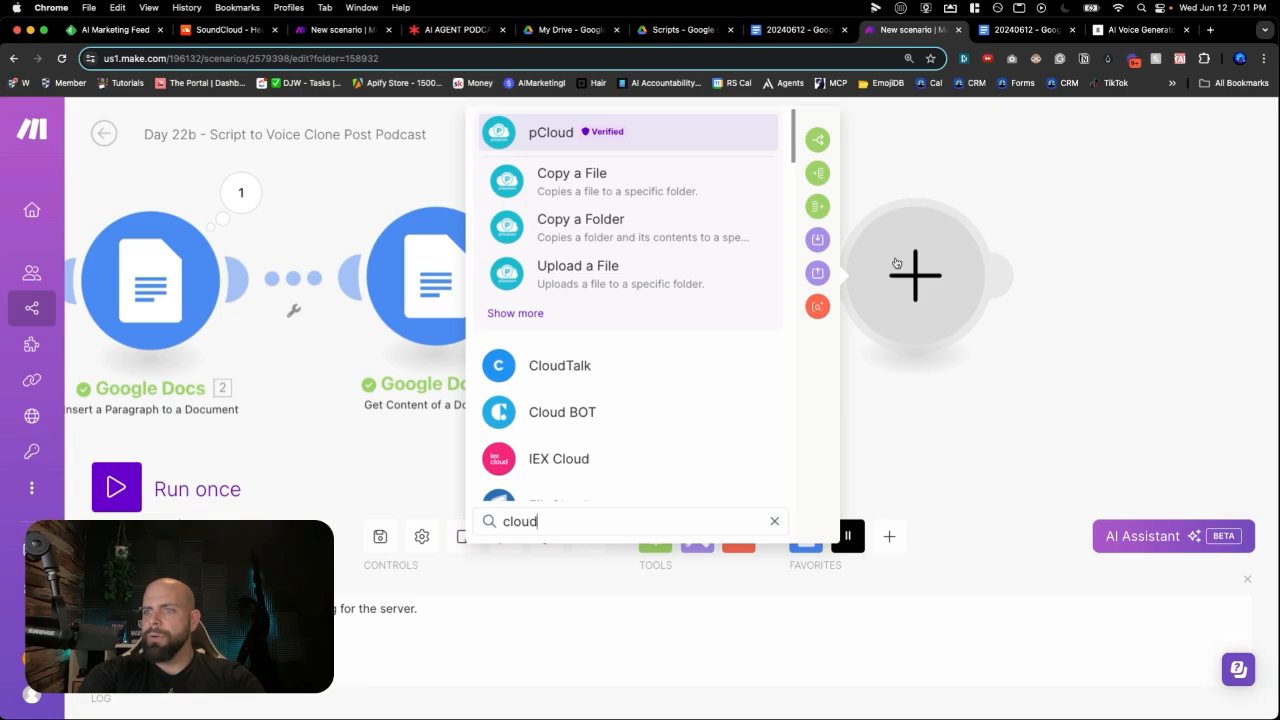
pyautogui.write('con')
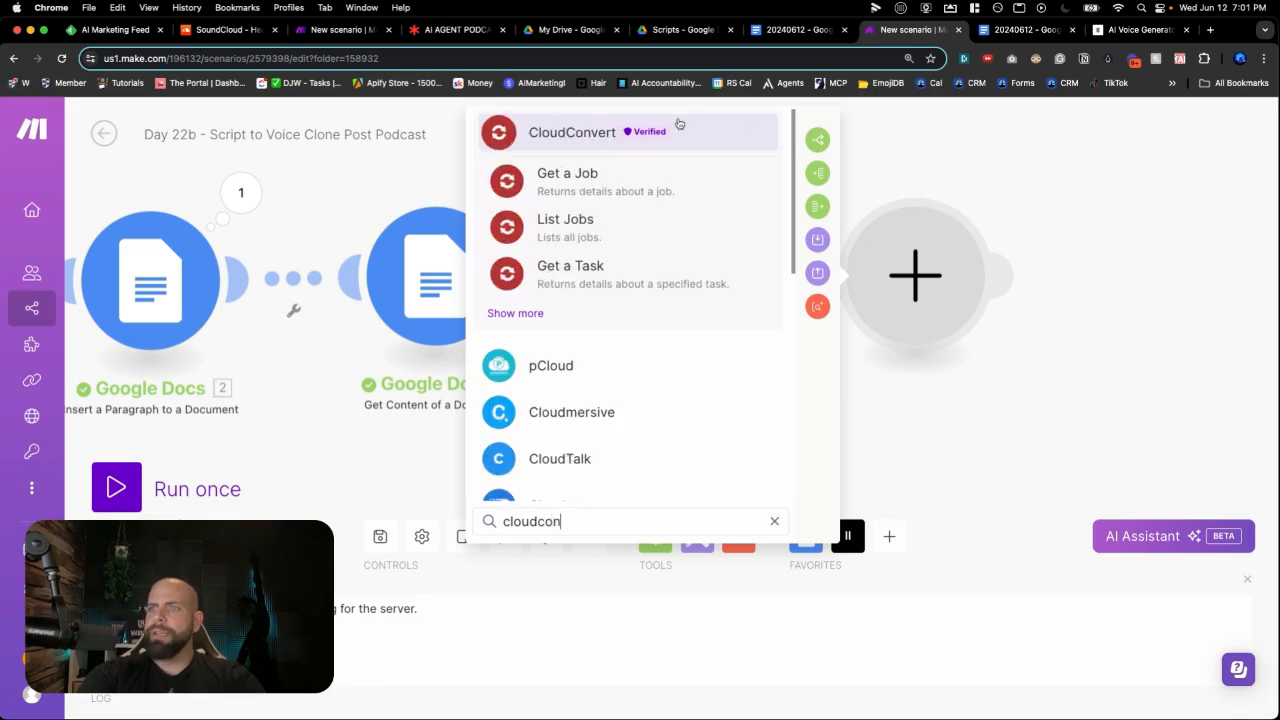
pyautogui.click(679, 123)
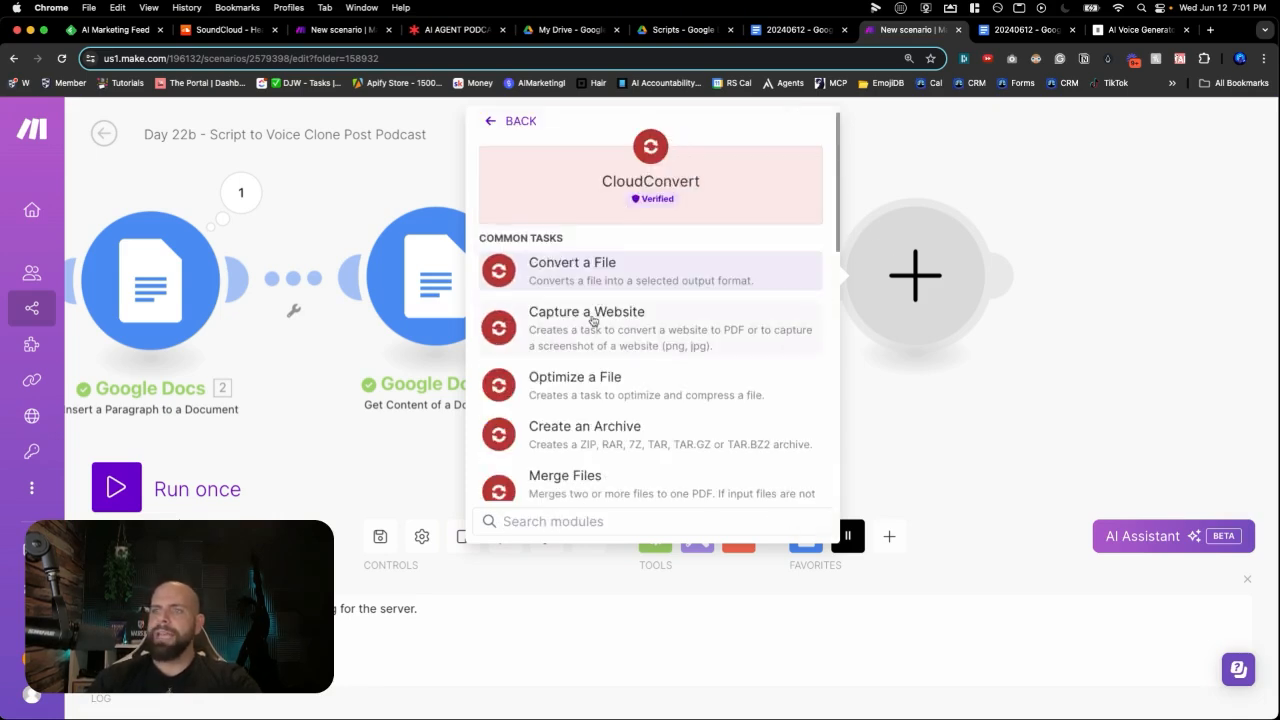
pyautogui.scroll(-5, 593, 320)
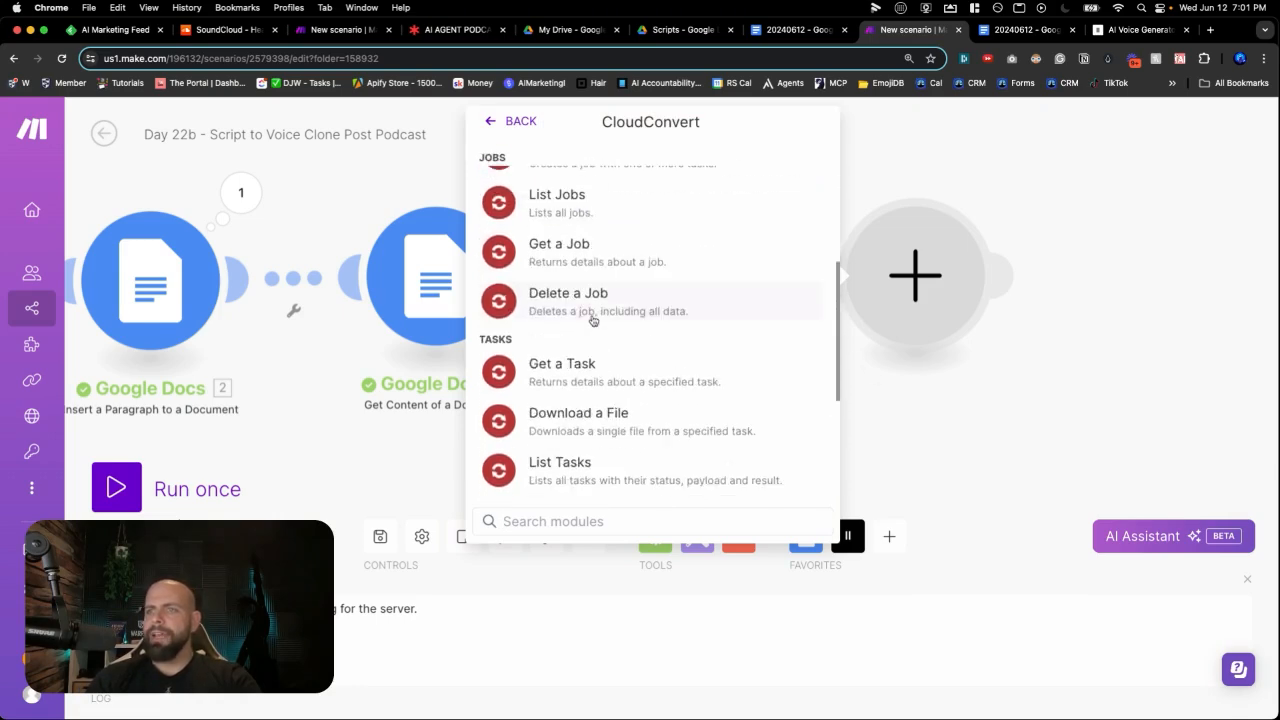
pyautogui.scroll(-2, 593, 320)
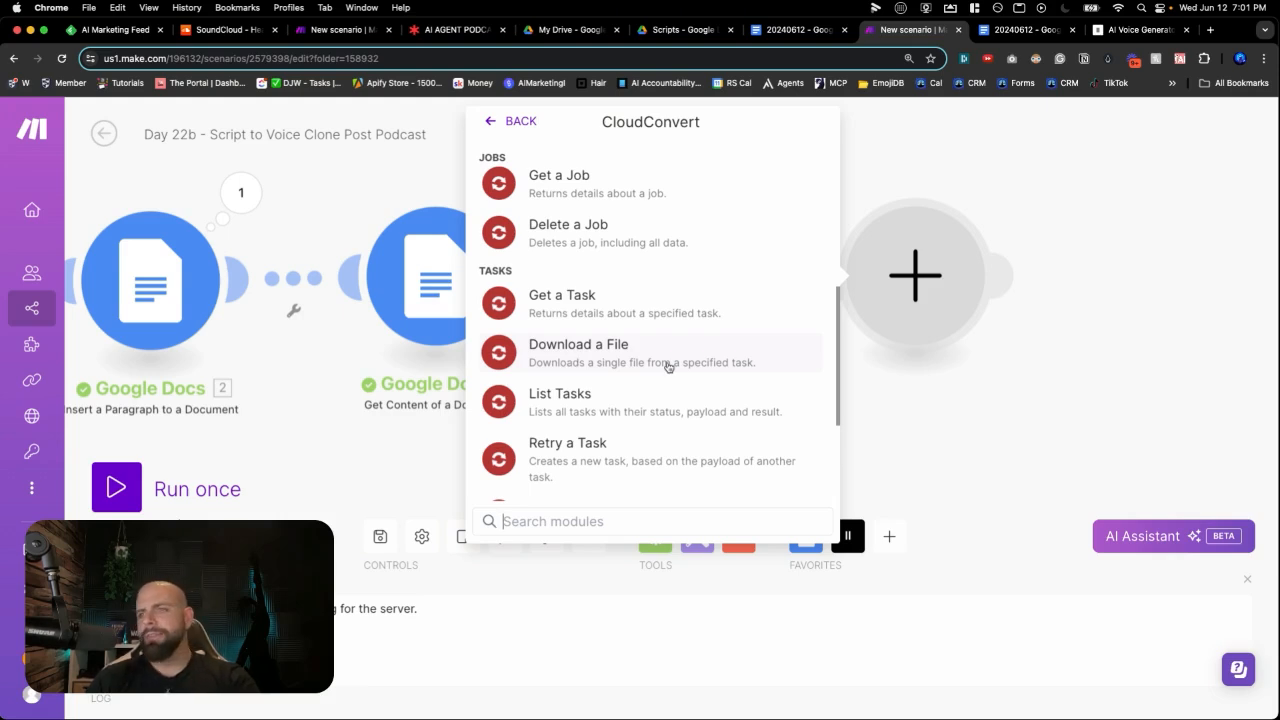
pyautogui.click(858, 377)
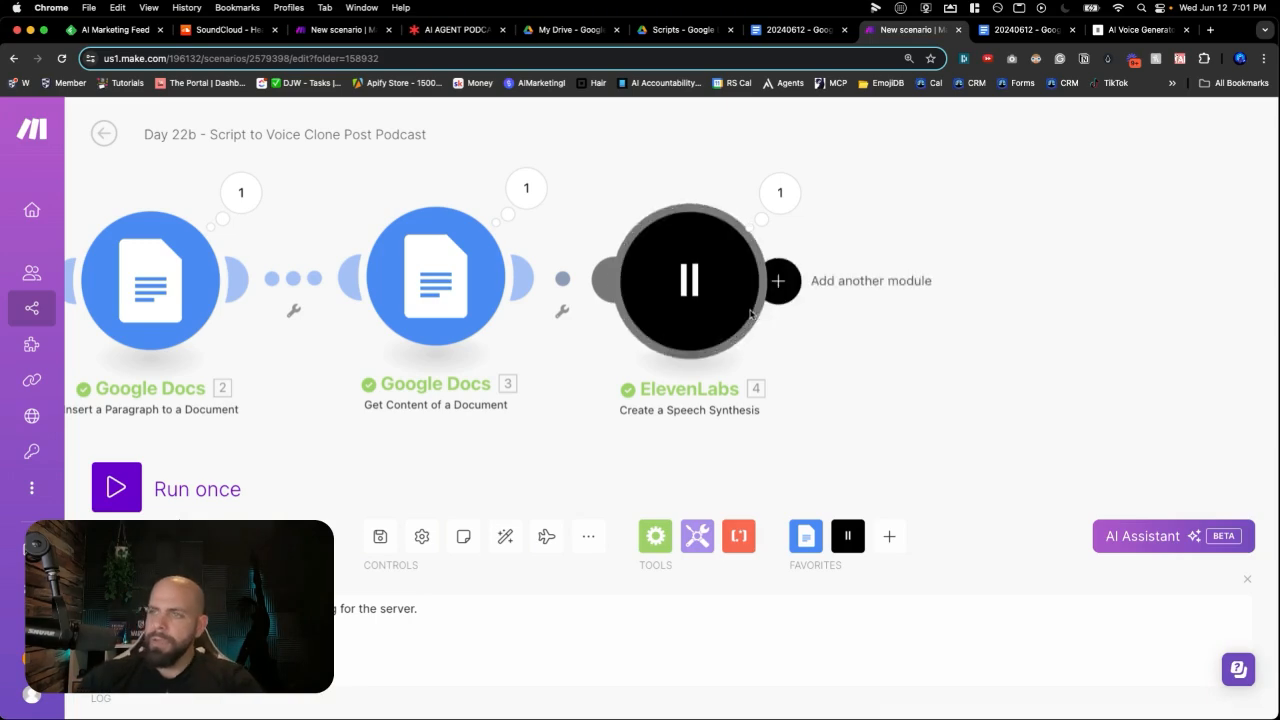
# Save the scenario after the test run.
pyautogui.hscroll(2, 864, 287)
pyautogui.moveTo(864, 287); pyautogui.dragTo(797, 297)
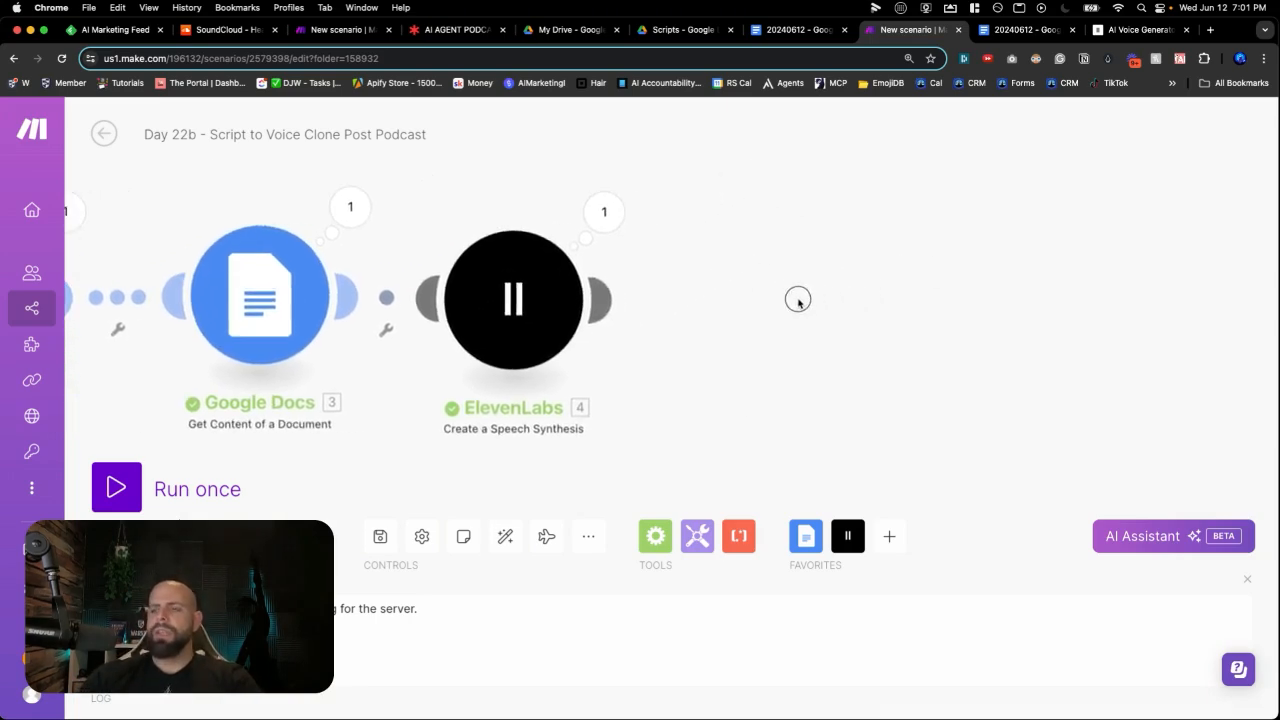
pyautogui.click(385, 537)
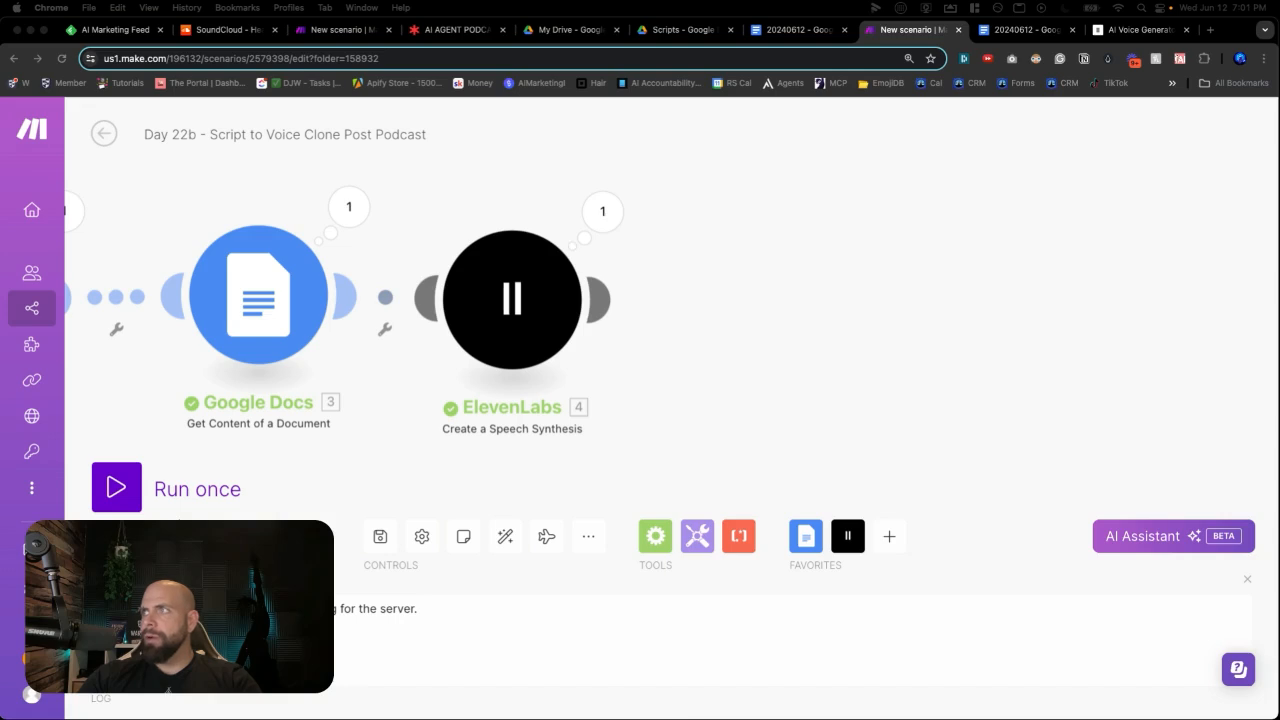
# Add an OpenAI Create a Completion module after the ElevenLabs module, using the Motive Open AI connection and the GPT-4o: gpt-4o (system) model.
pyautogui.click(696, 295)
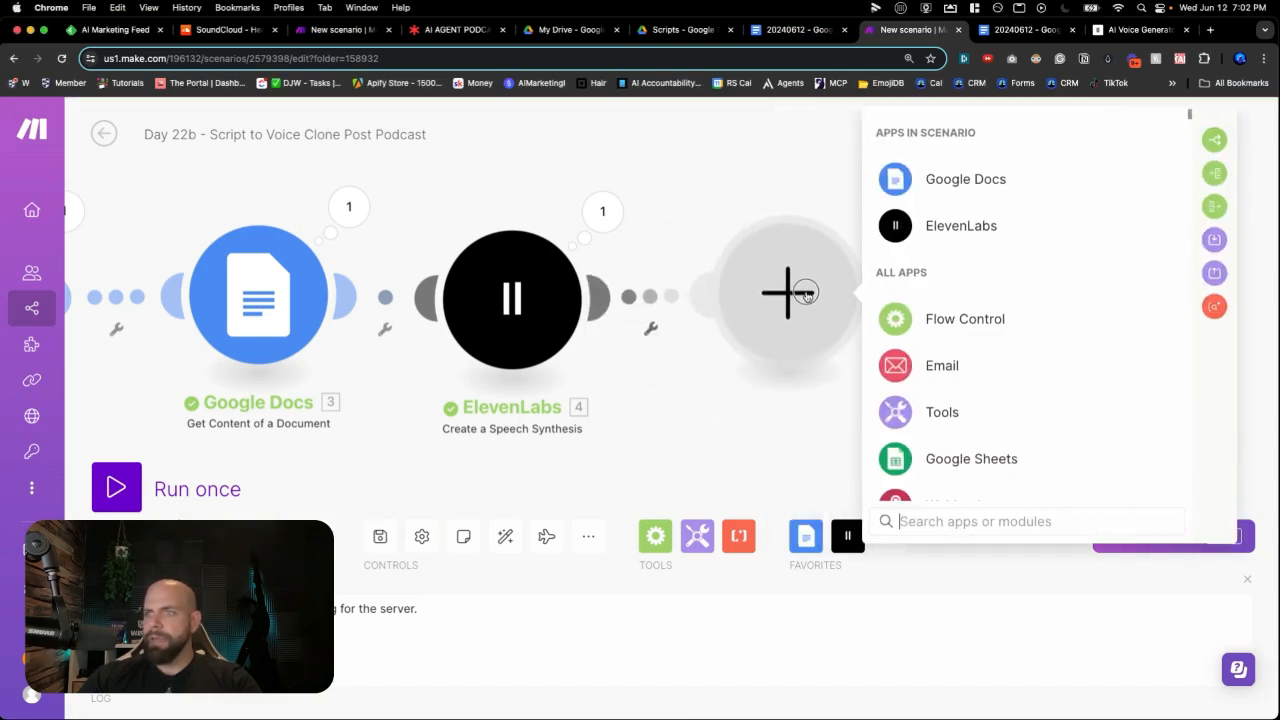
pyautogui.write('open')
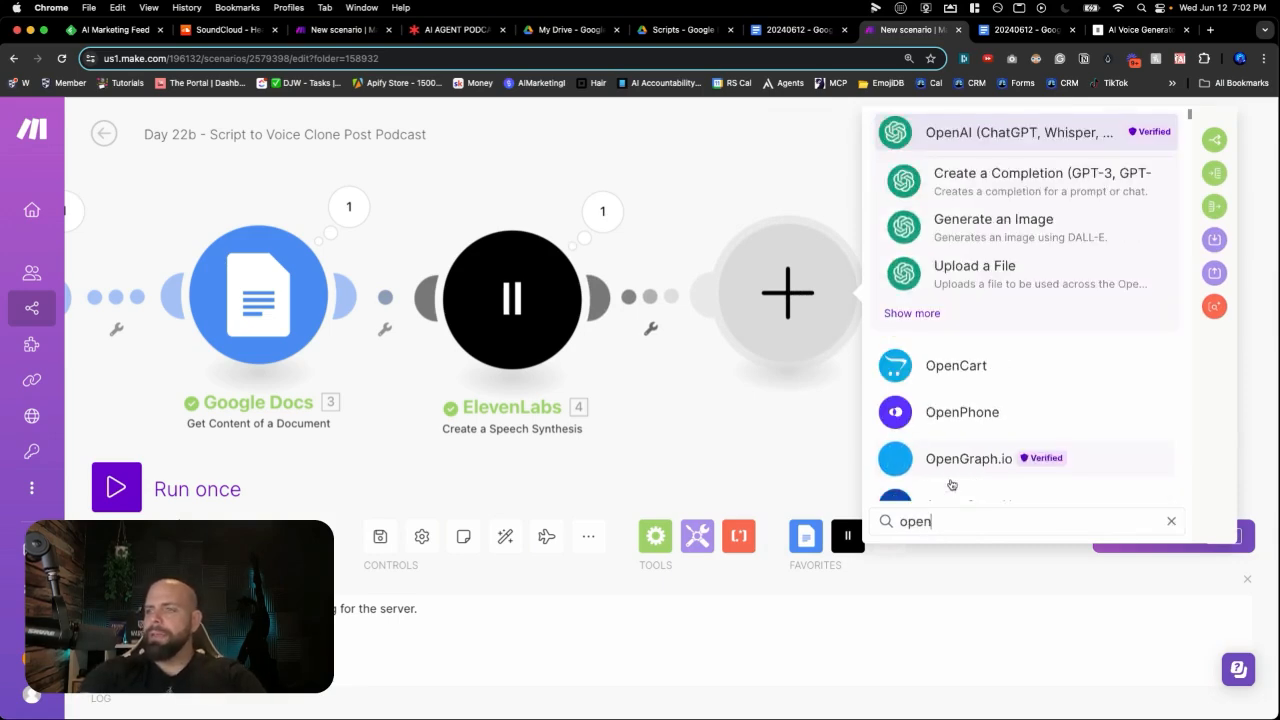
pyautogui.click(953, 145)
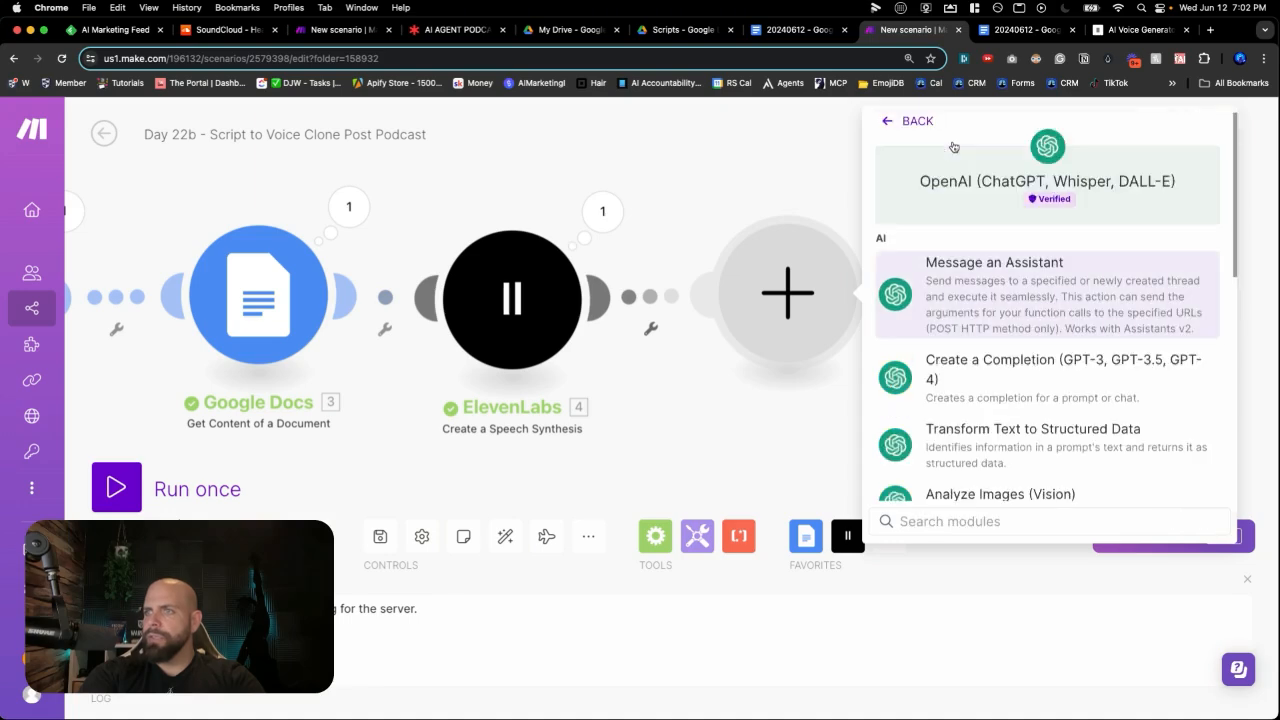
pyautogui.click(973, 368)
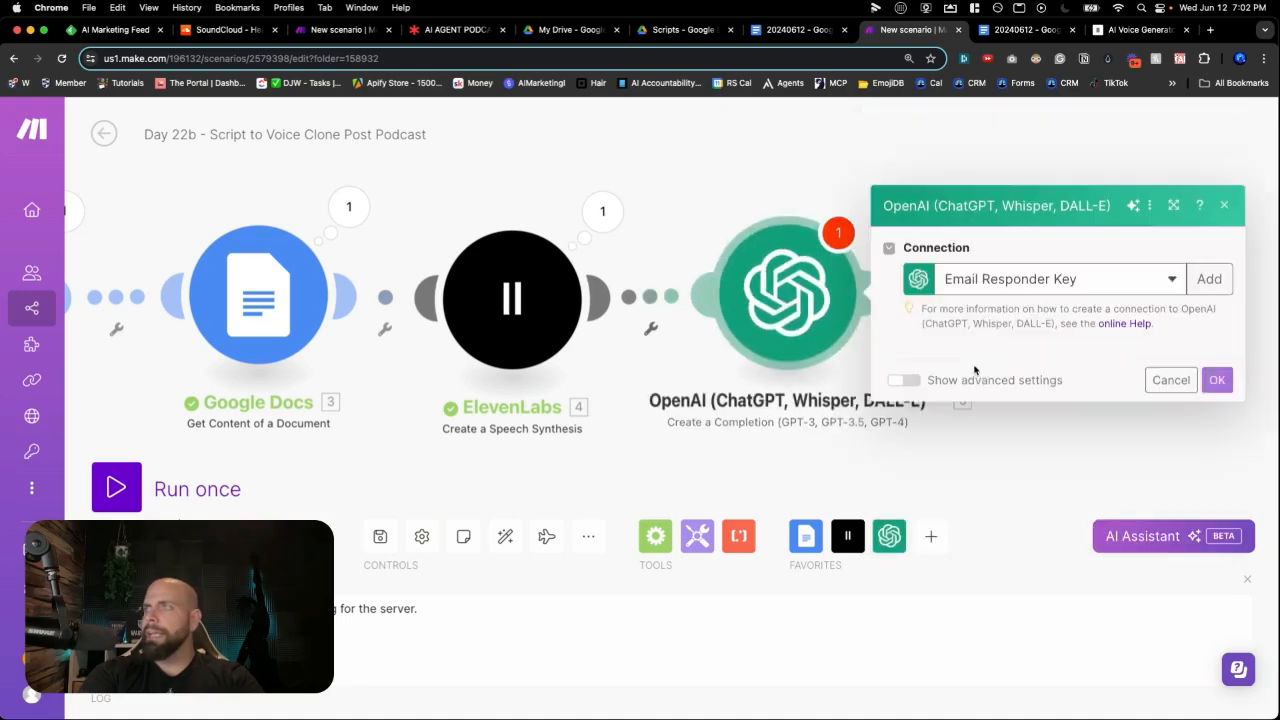
pyautogui.click(985, 373)
pyautogui.click(972, 430)
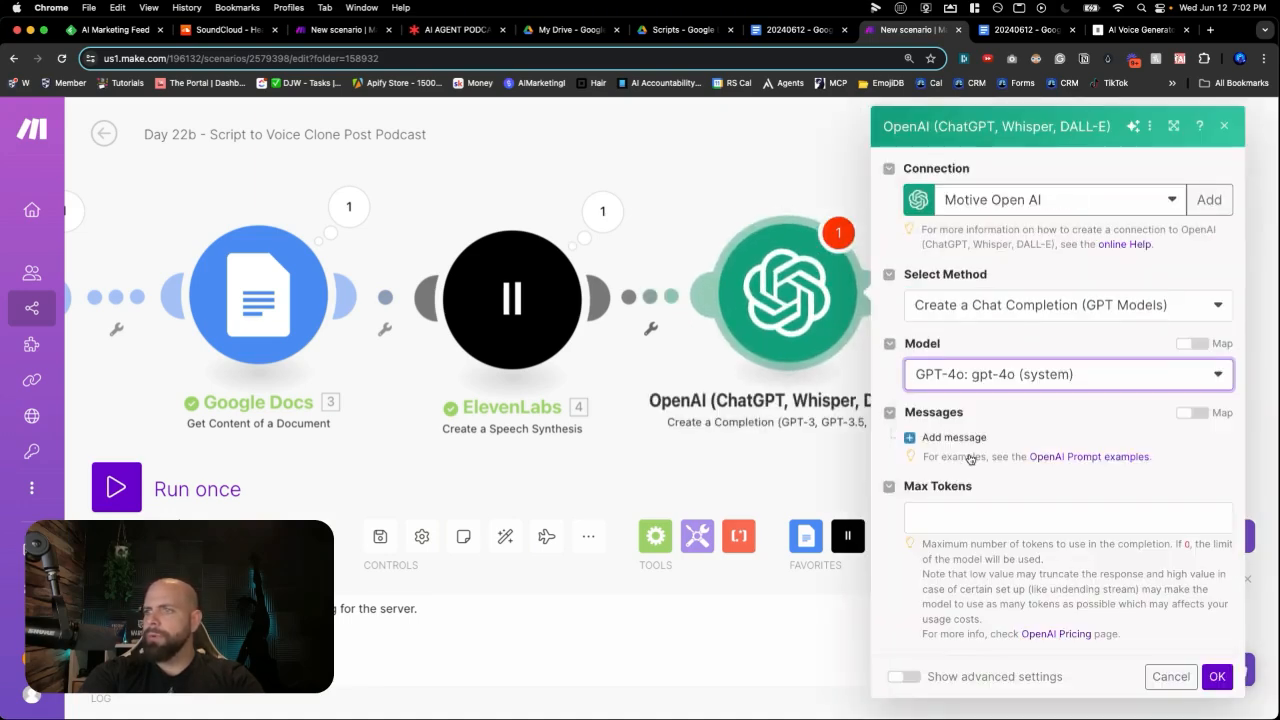
# Add a first message to the OpenAI completion and set its role to System.
pyautogui.click(955, 437)
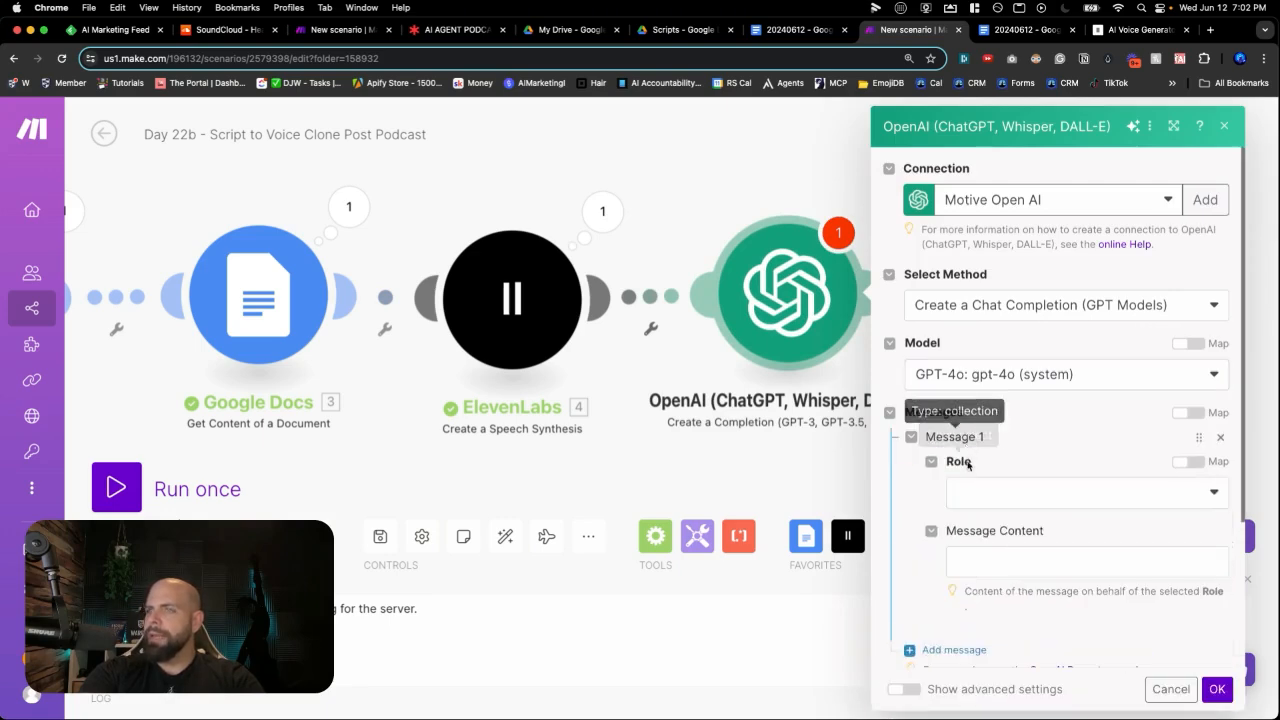
pyautogui.click(966, 488)
pyautogui.click(972, 517)
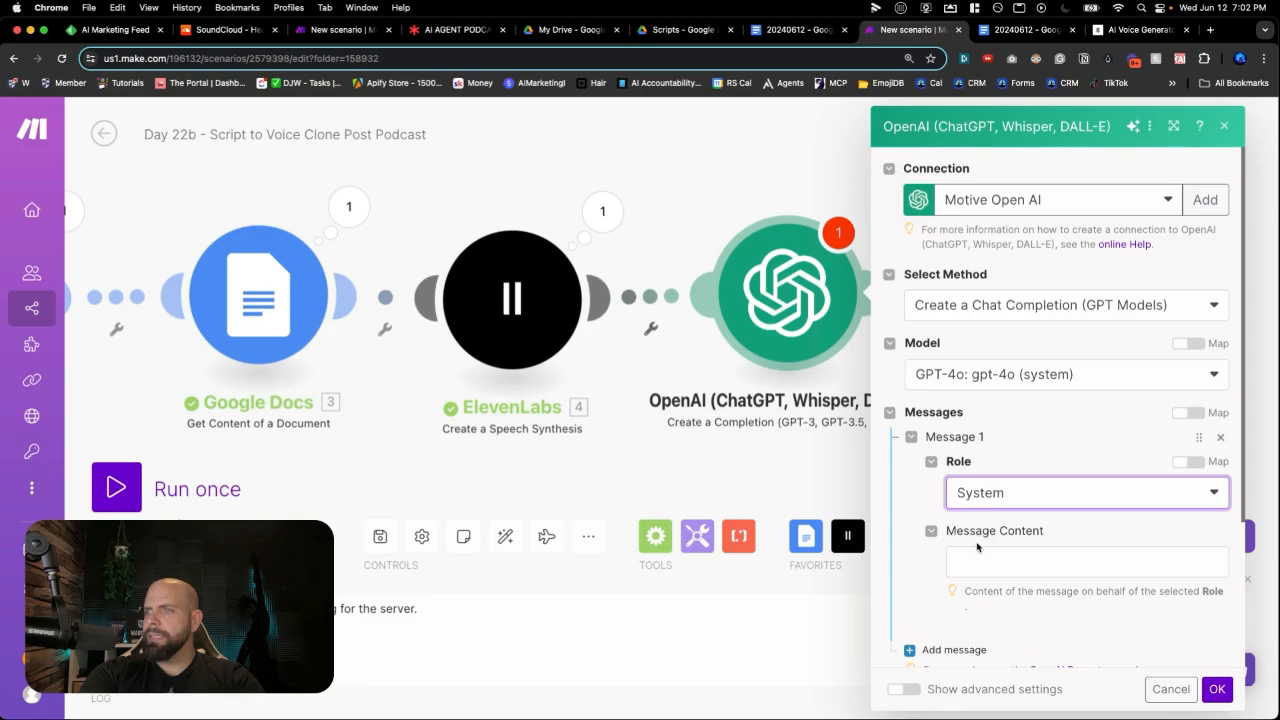
# Begin the System message content with "Create a short podcast title based on the newws stories in this content.".
pyautogui.scroll(-3, 978, 520)
pyautogui.click(969, 400)
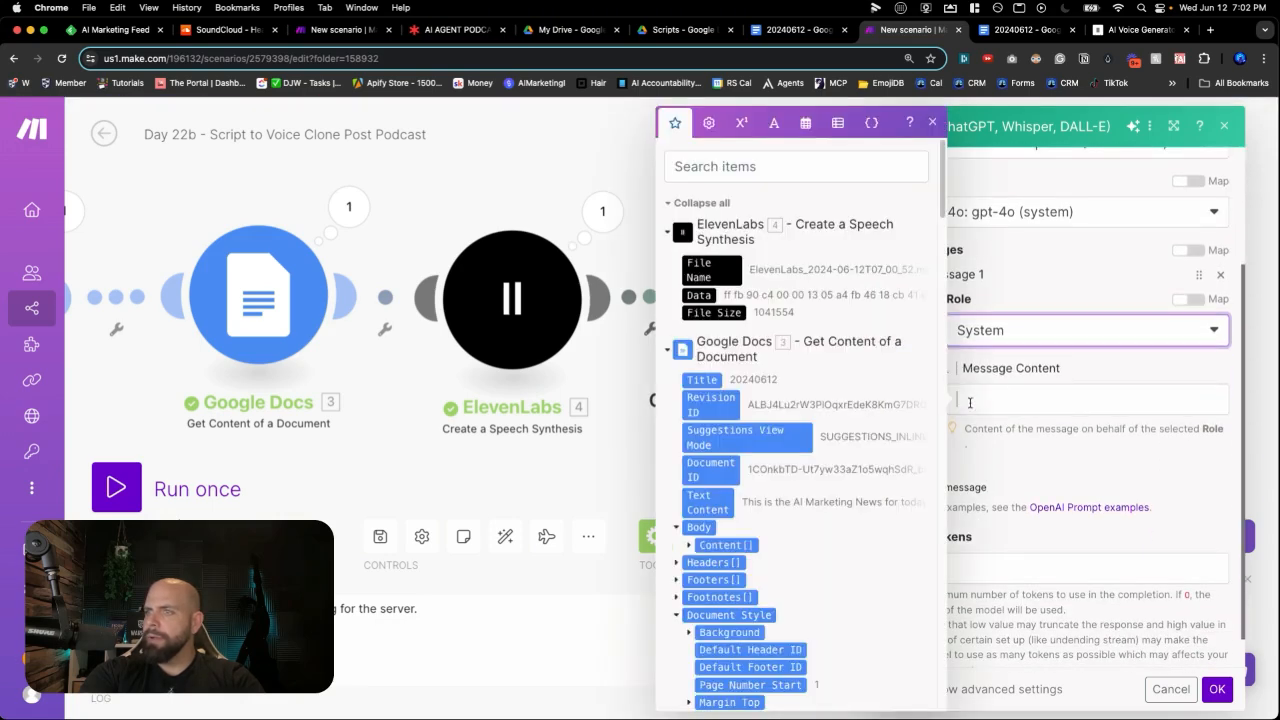
pyautogui.write('Create a short ')
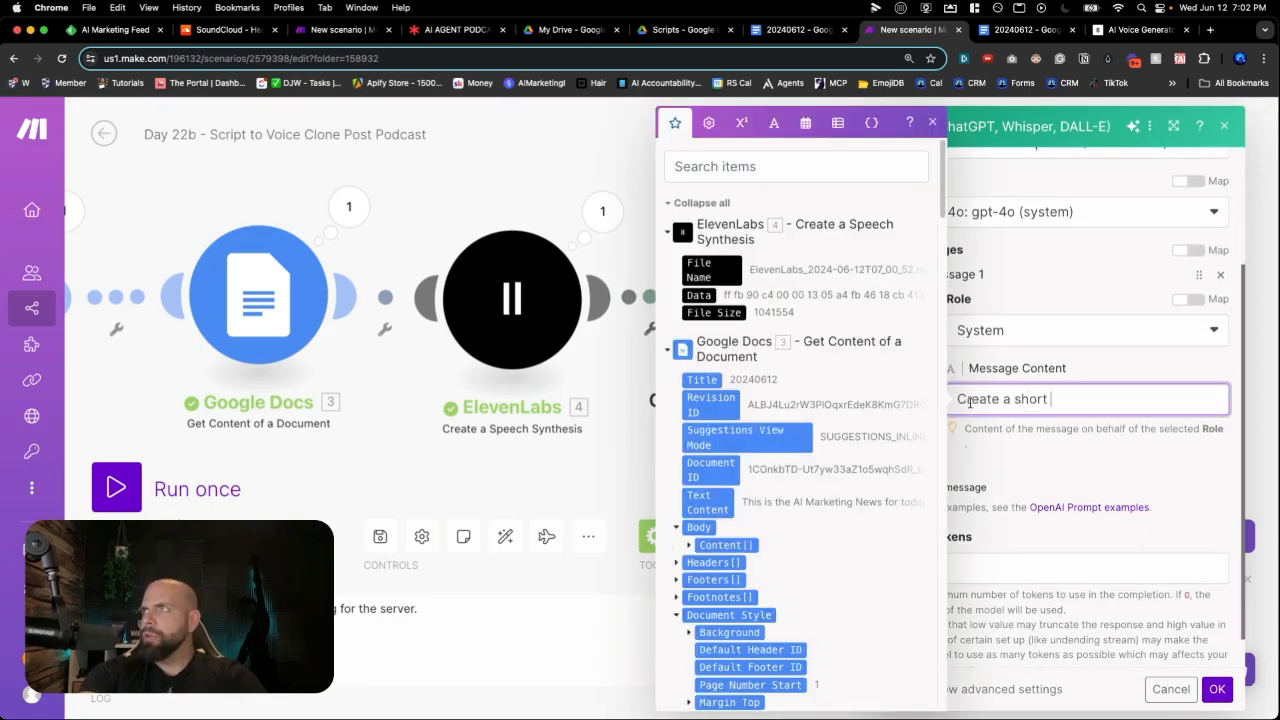
pyautogui.write('podcsat')
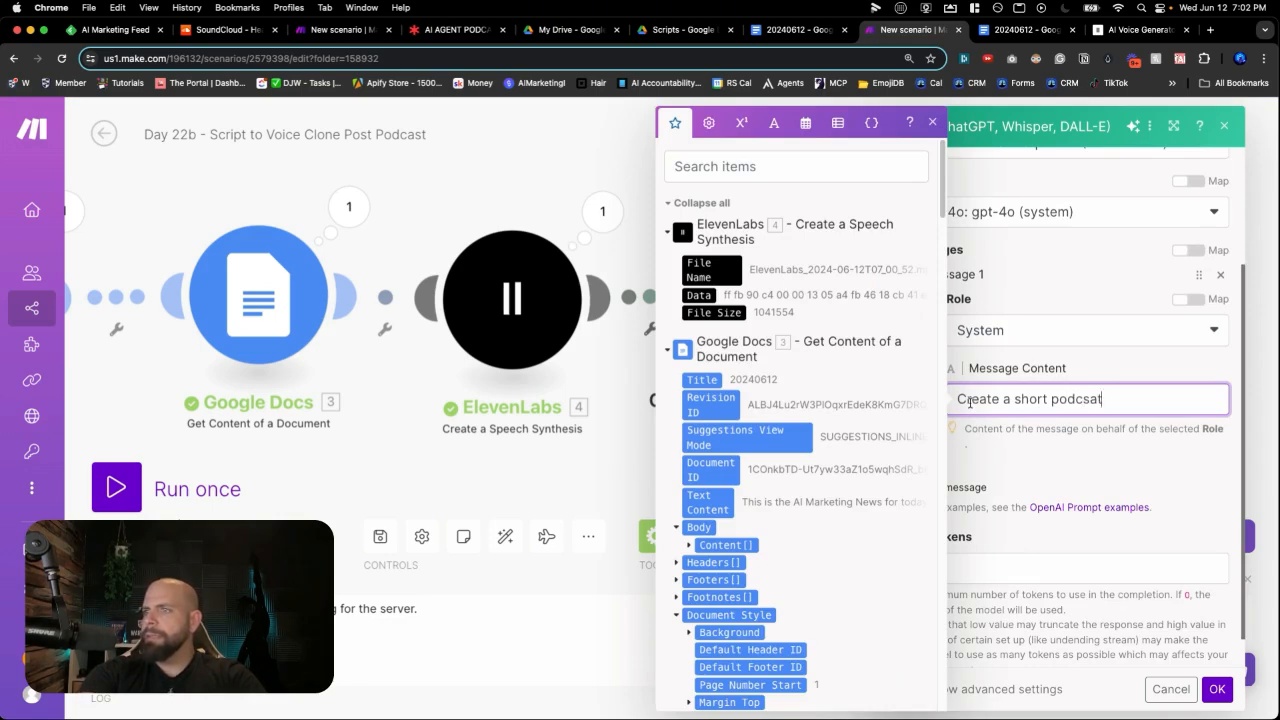
pyautogui.press('BackSpace')
pyautogui.press('BackSpace')
pyautogui.press('BackSpace')
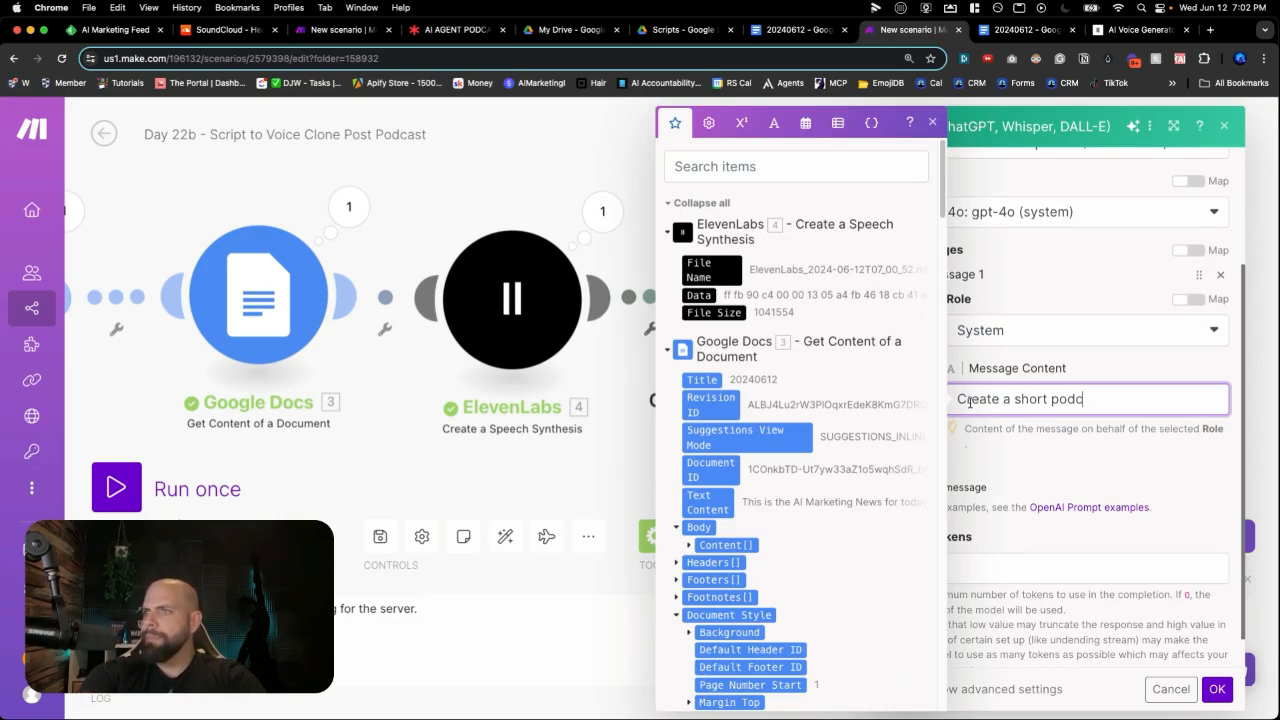
pyautogui.write('ast t')
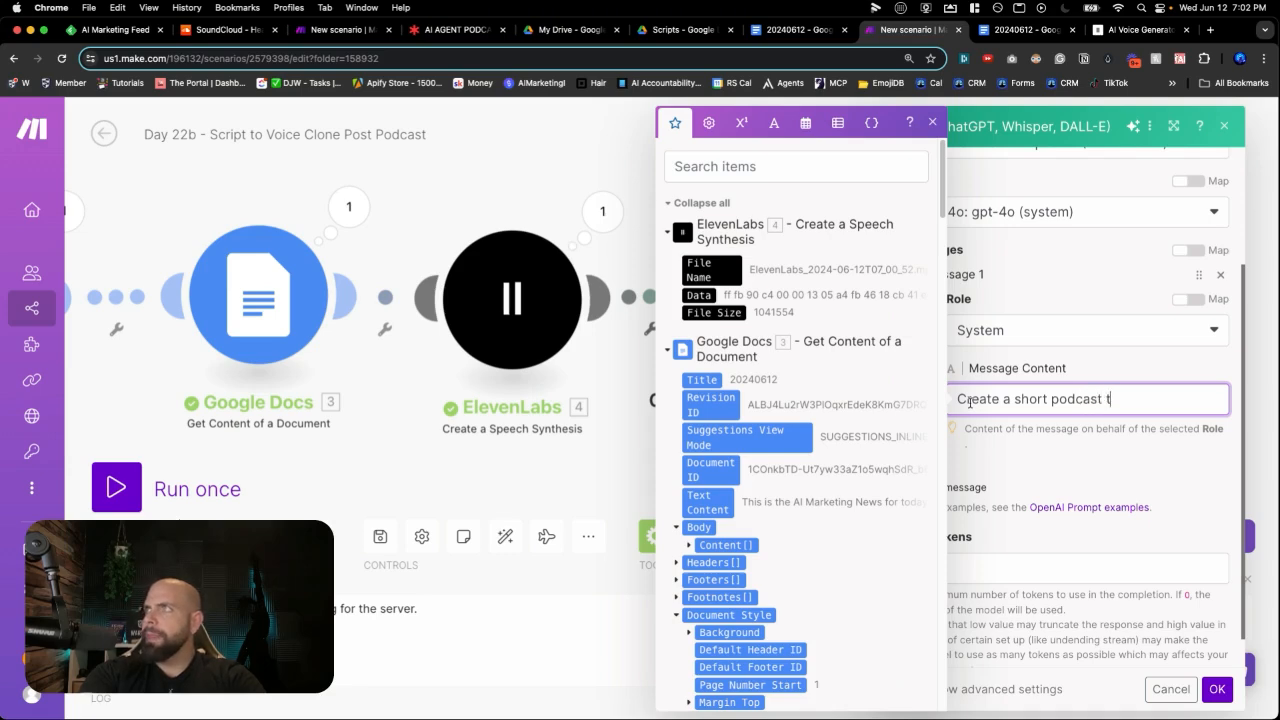
pyautogui.write('itle based on the newws st')
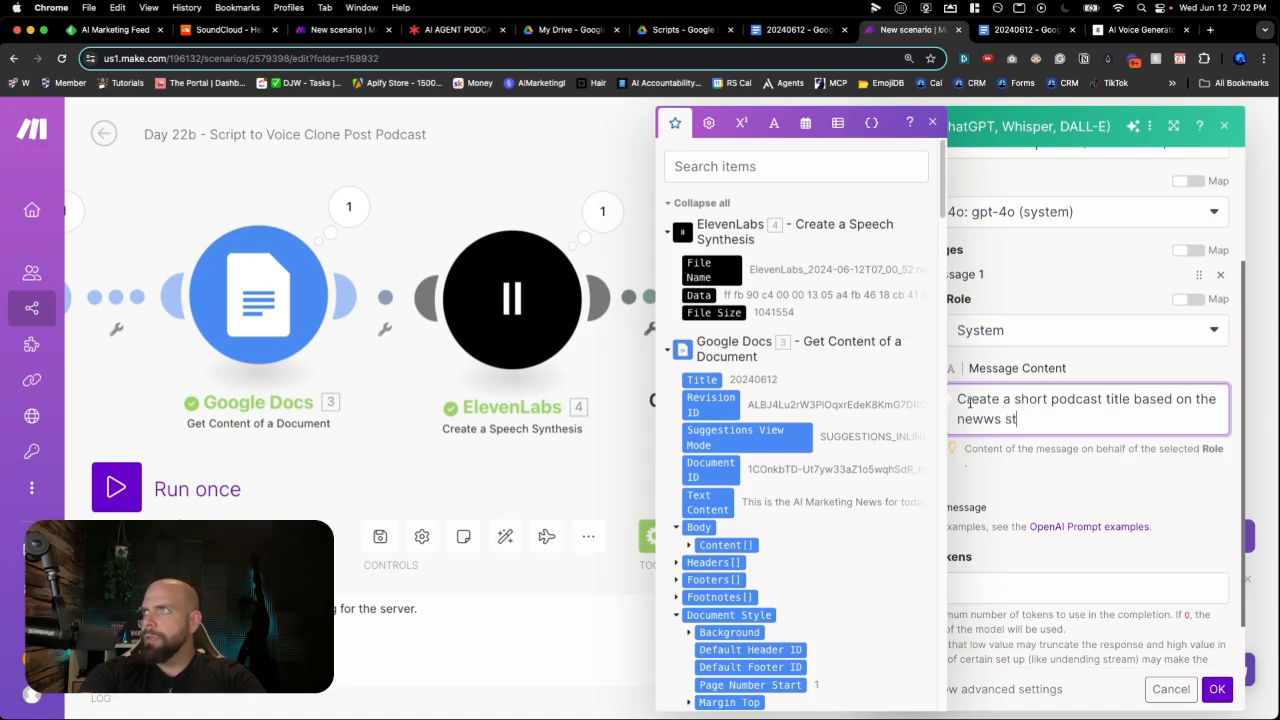
pyautogui.write('ories in this content. Incl')
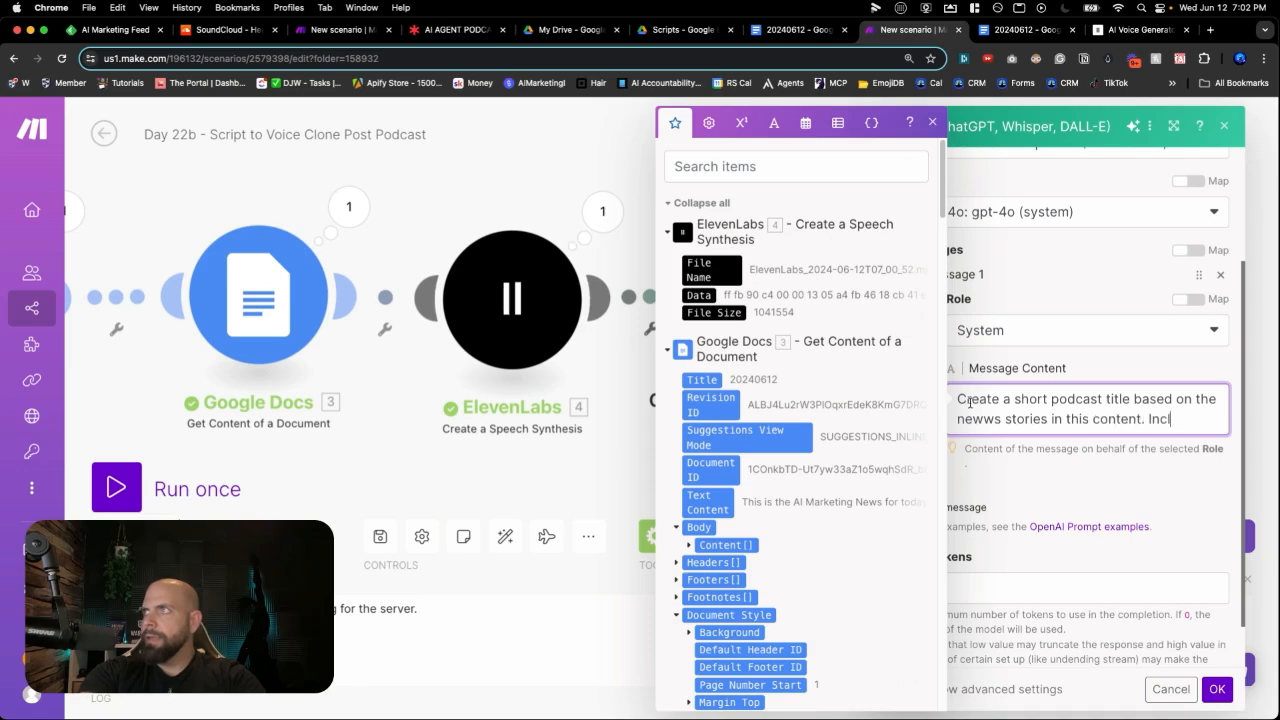
# Continue the System message with "Include company names where possible. Don't surround the titles with quotes".
pyautogui.write('ude company names')
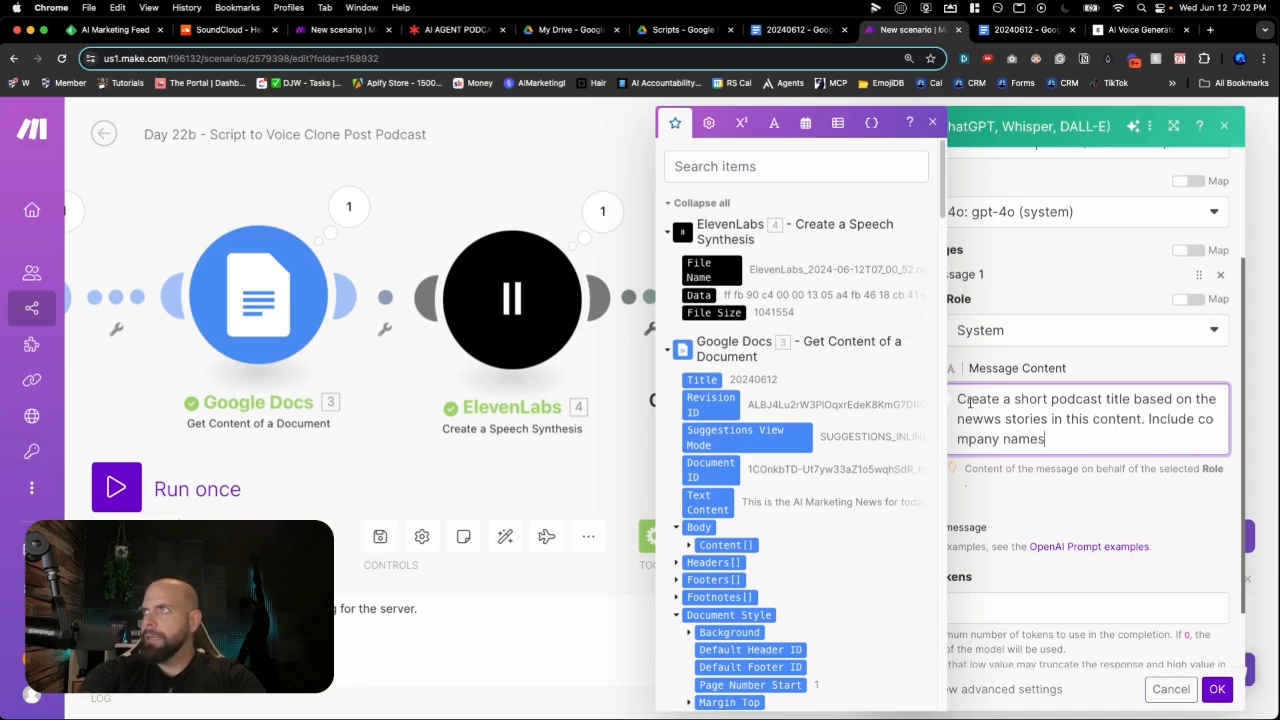
pyautogui.write(' where possibl')
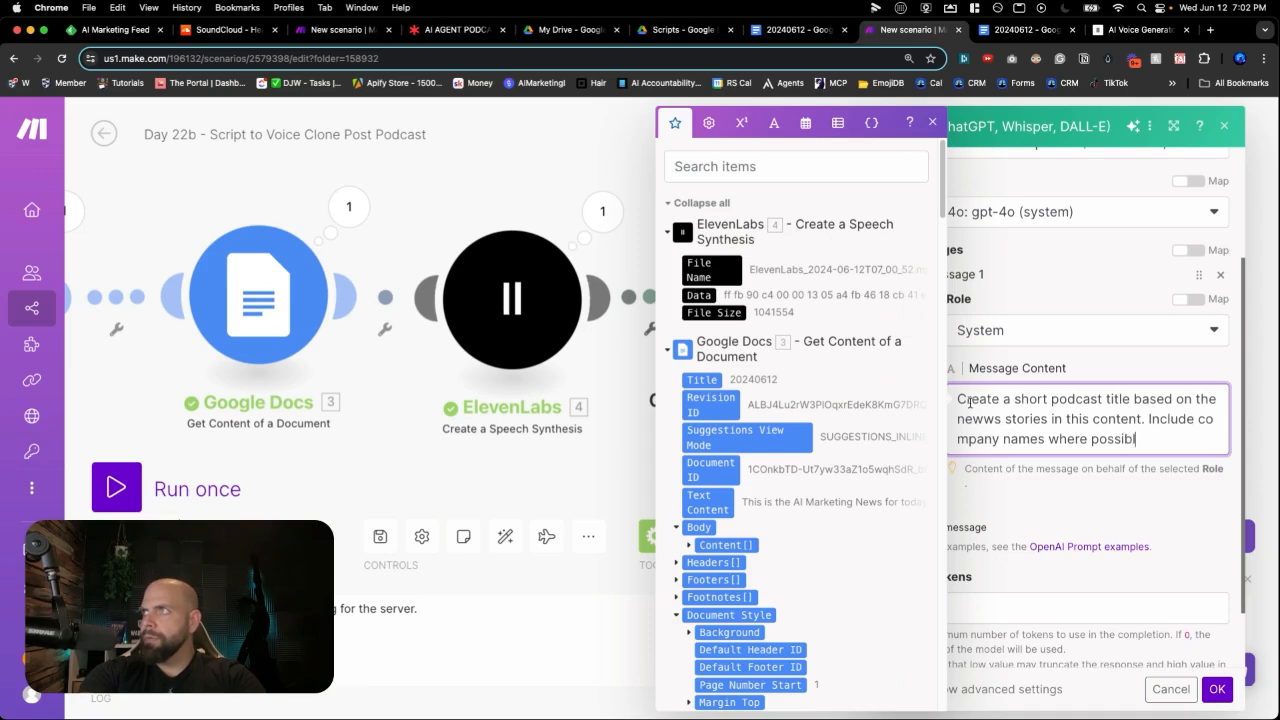
pyautogui.write("e. Don't surround")
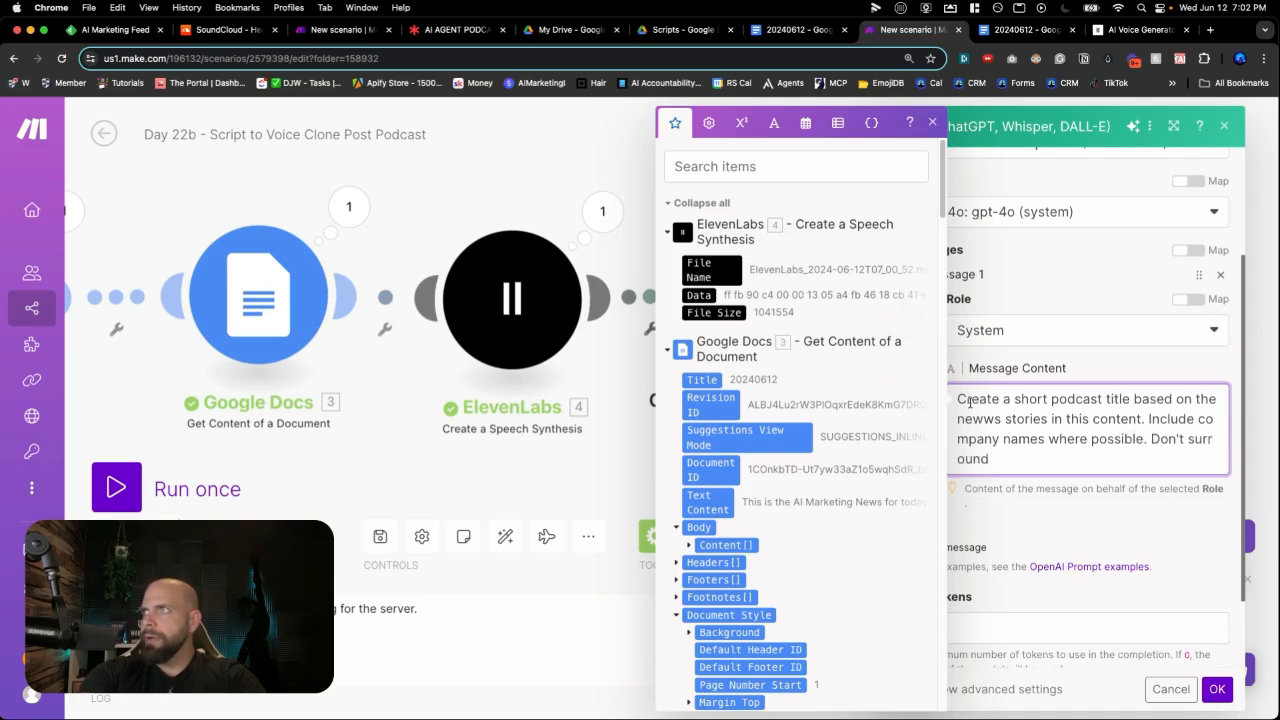
pyautogui.write(' the titles with quotes')
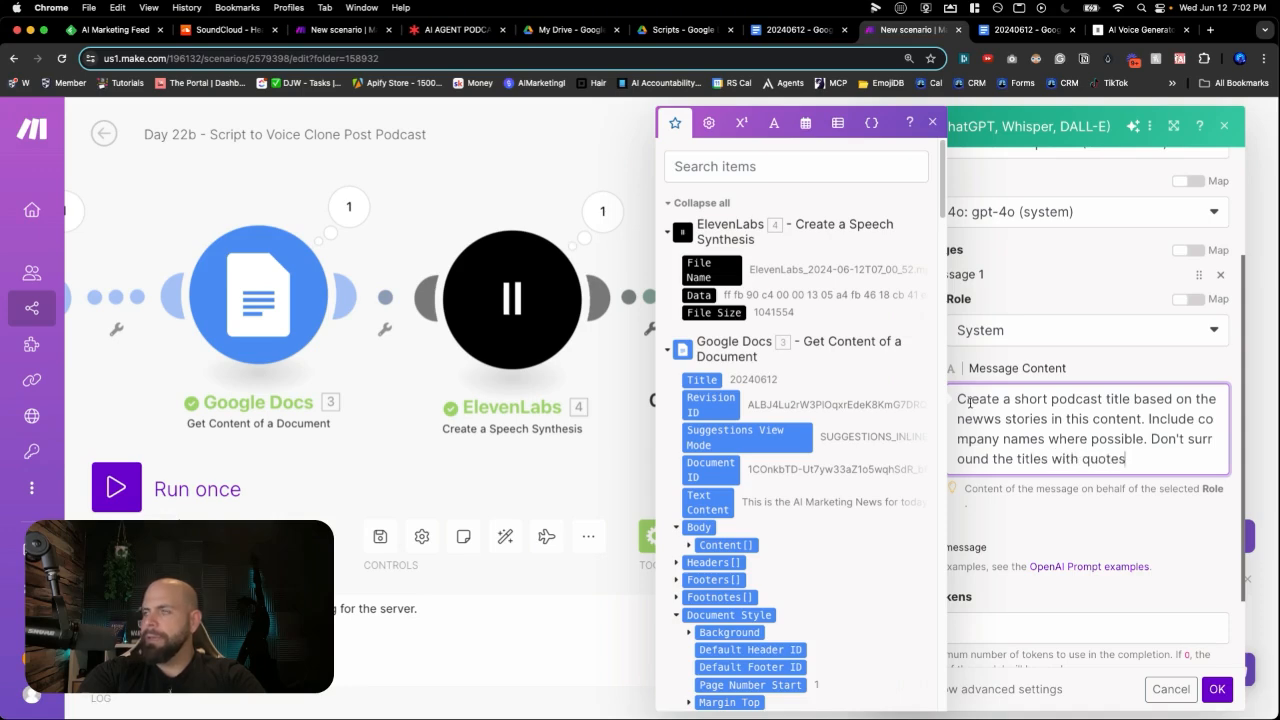
# Extend the System message with "This must containonly lowercase letter and numbers. Type - (minus) or _(underscore) to separate words.".
pyautogui.write('. This m')
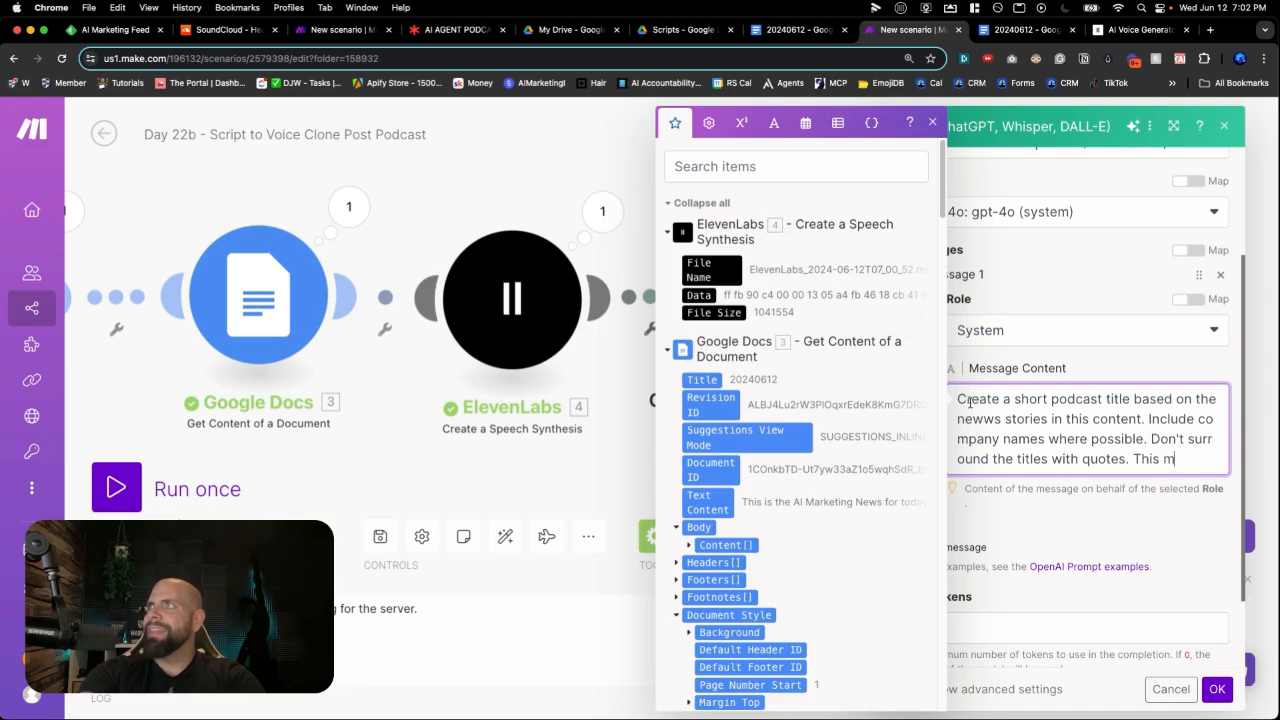
pyautogui.write('ust conta')
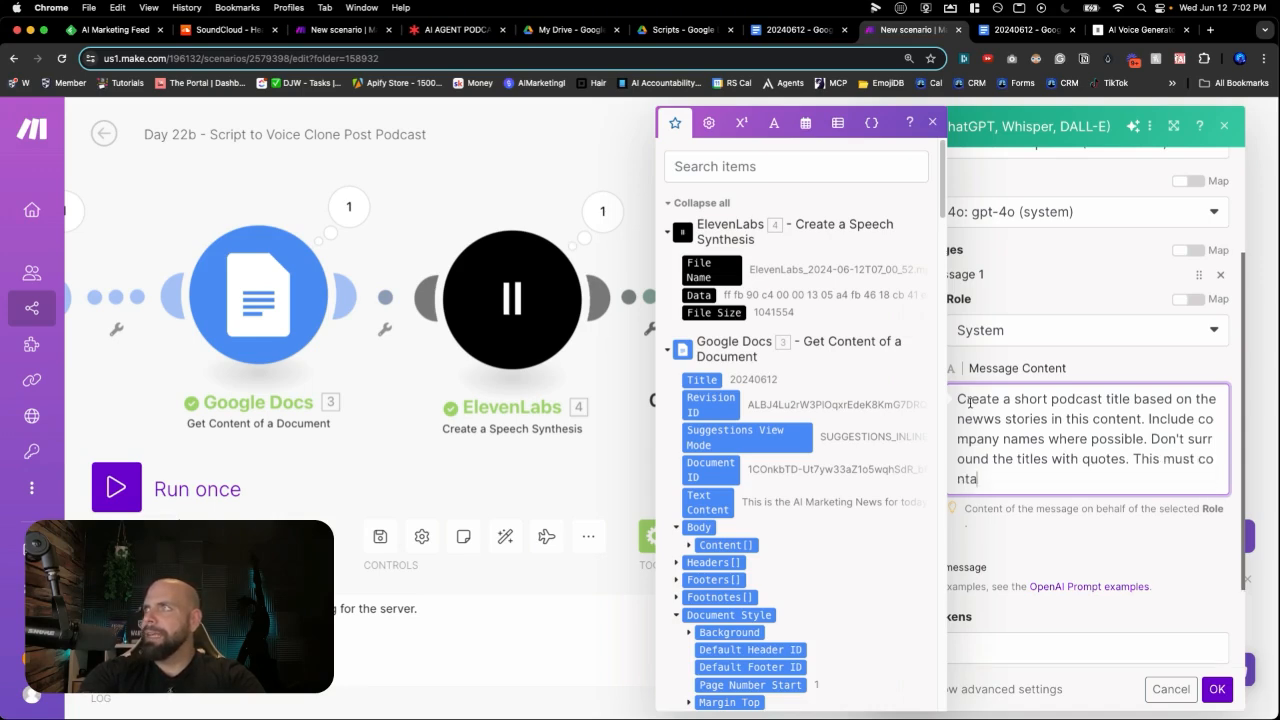
pyautogui.write('inonly lowercase le')
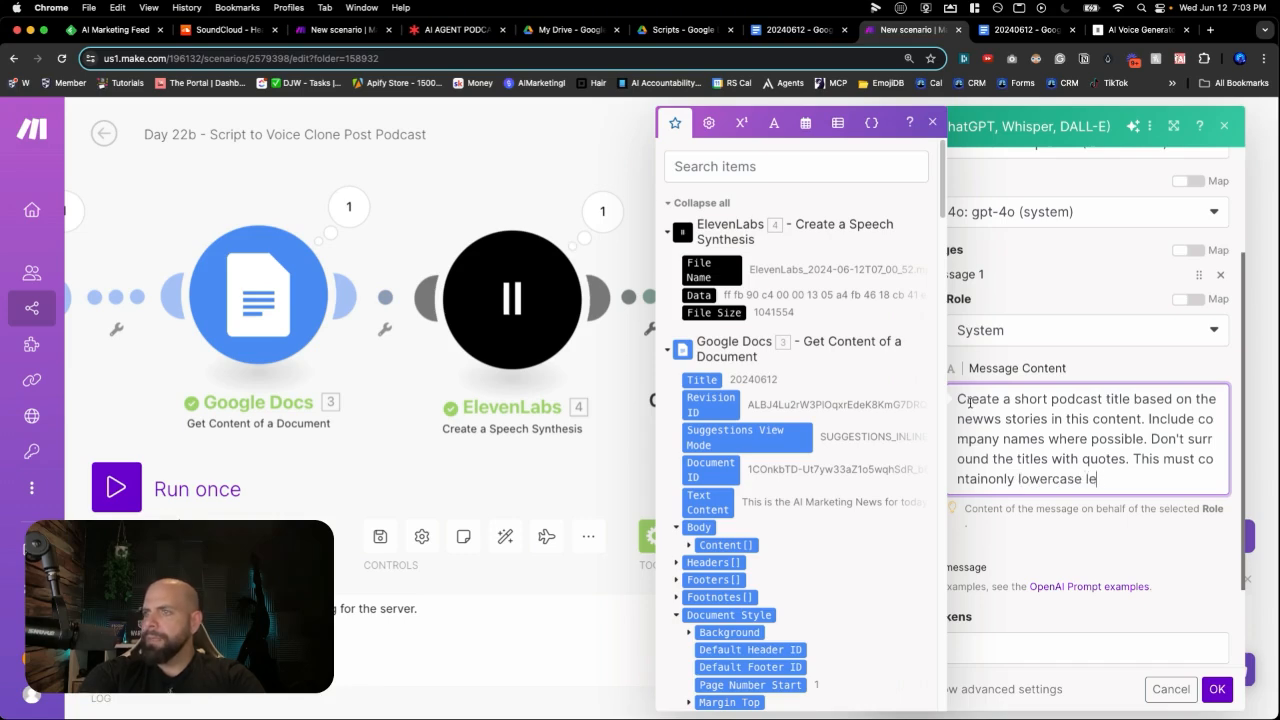
pyautogui.write('tter and n')
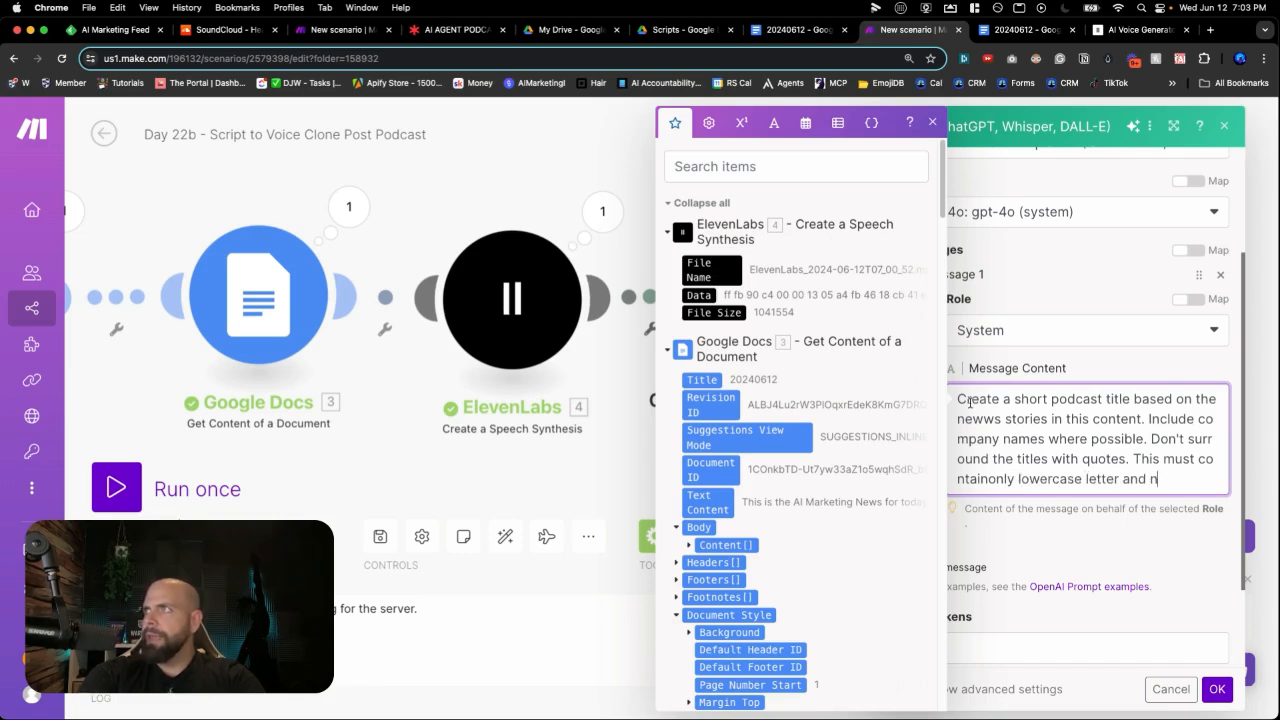
pyautogui.write('umbers. Ty')
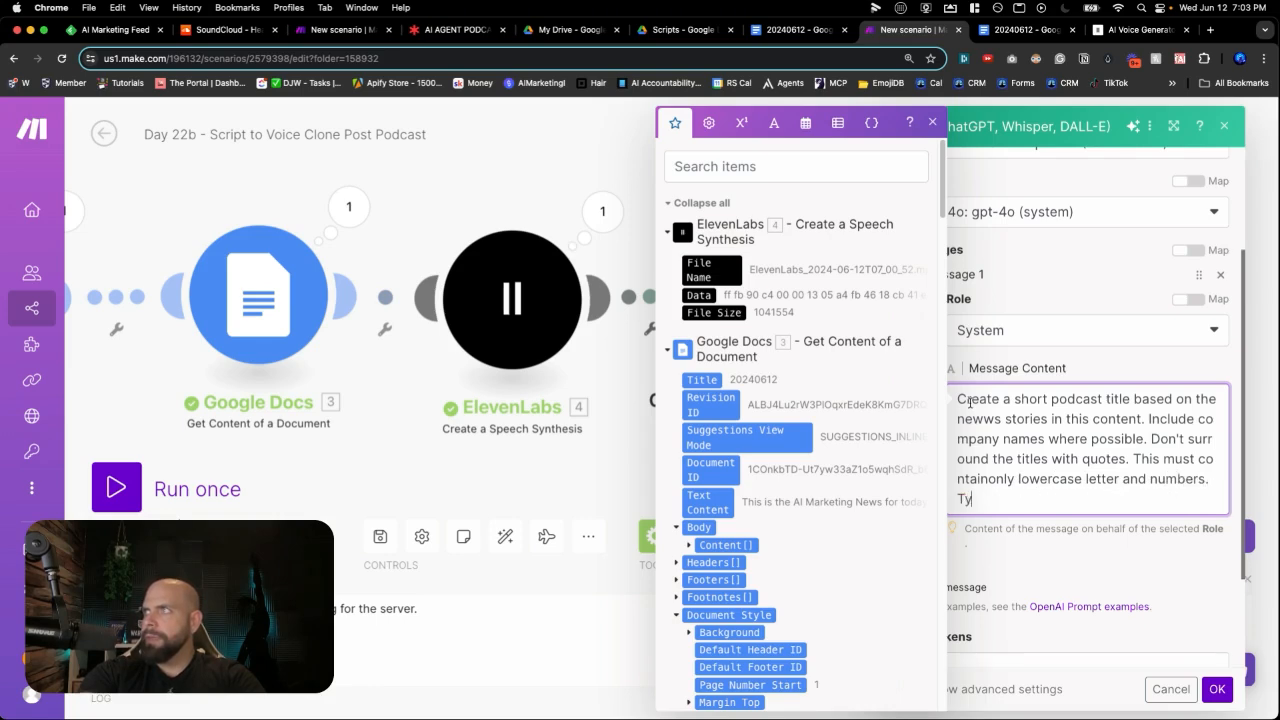
pyautogui.write('pe - (minus) or')
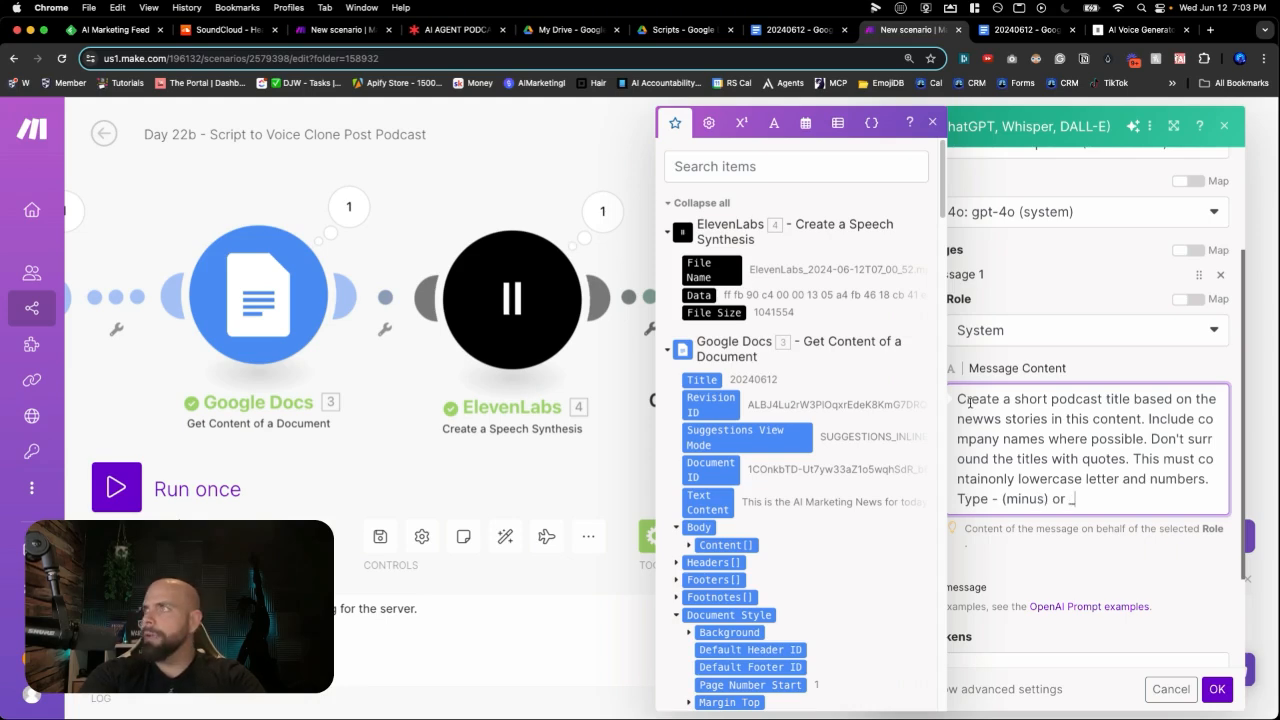
pyautogui.write(' _(undersc')
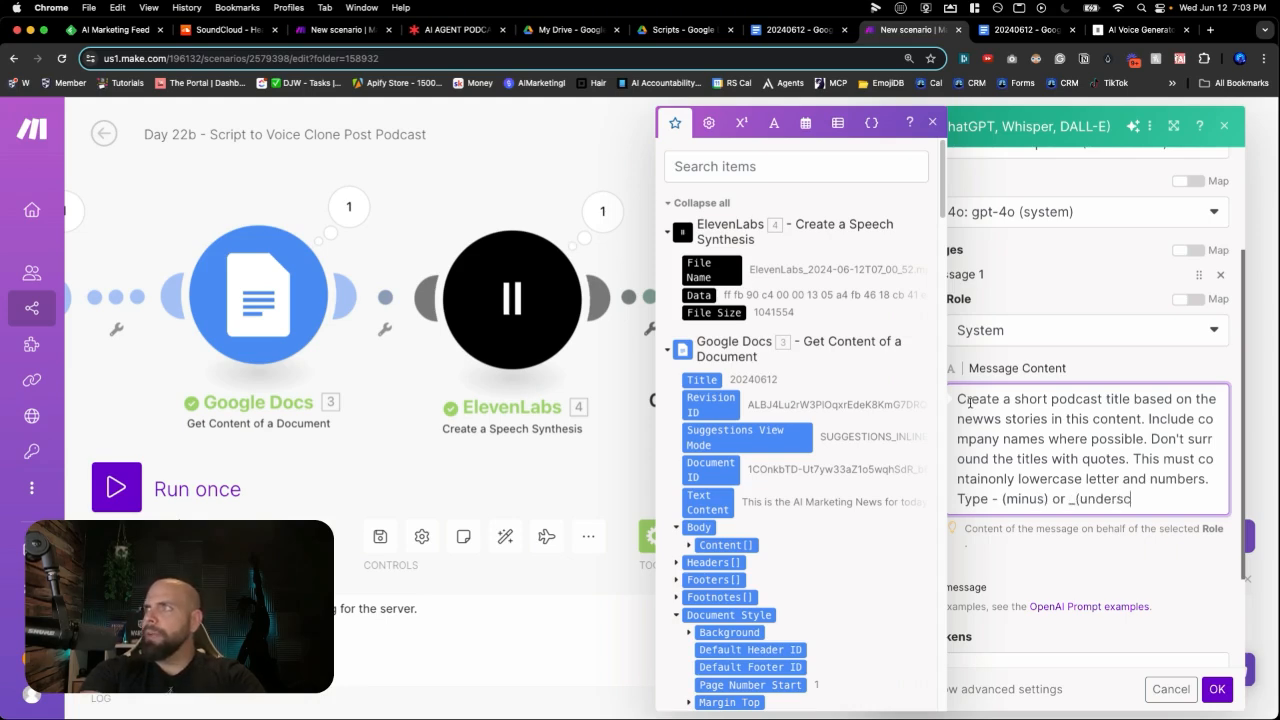
pyautogui.write('ore) to seper')
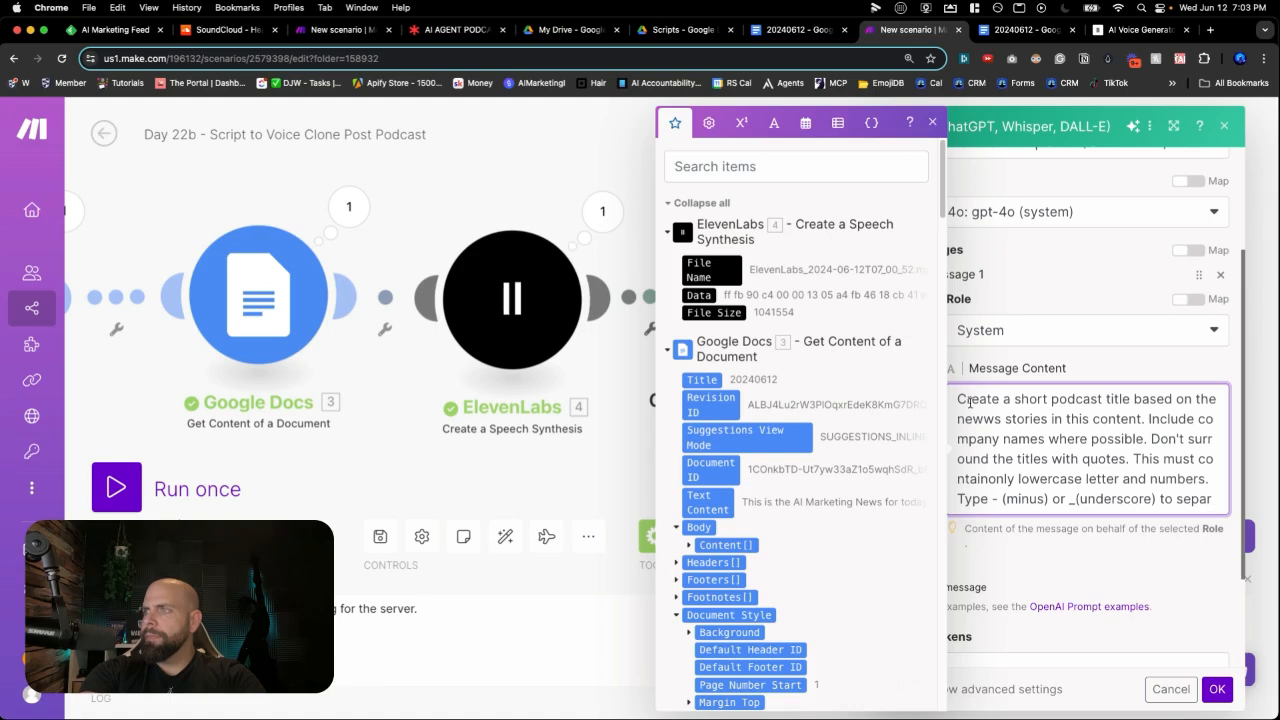
pyautogui.write('ate e')
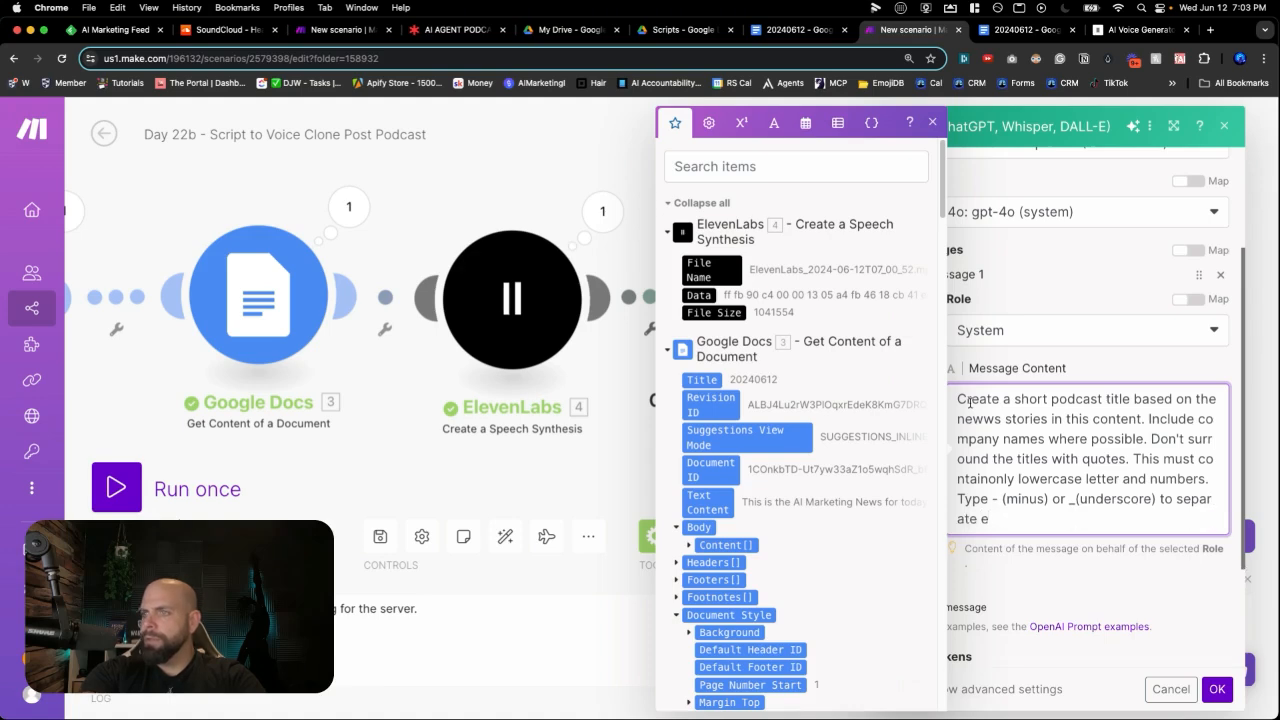
pyautogui.write('ords.')
# Start a new paragraph in the System message with "Do not include any symbol like this '.".
pyautogui.press('Return')
pyautogui.press('Return')
pyautogui.write('Do not include an')
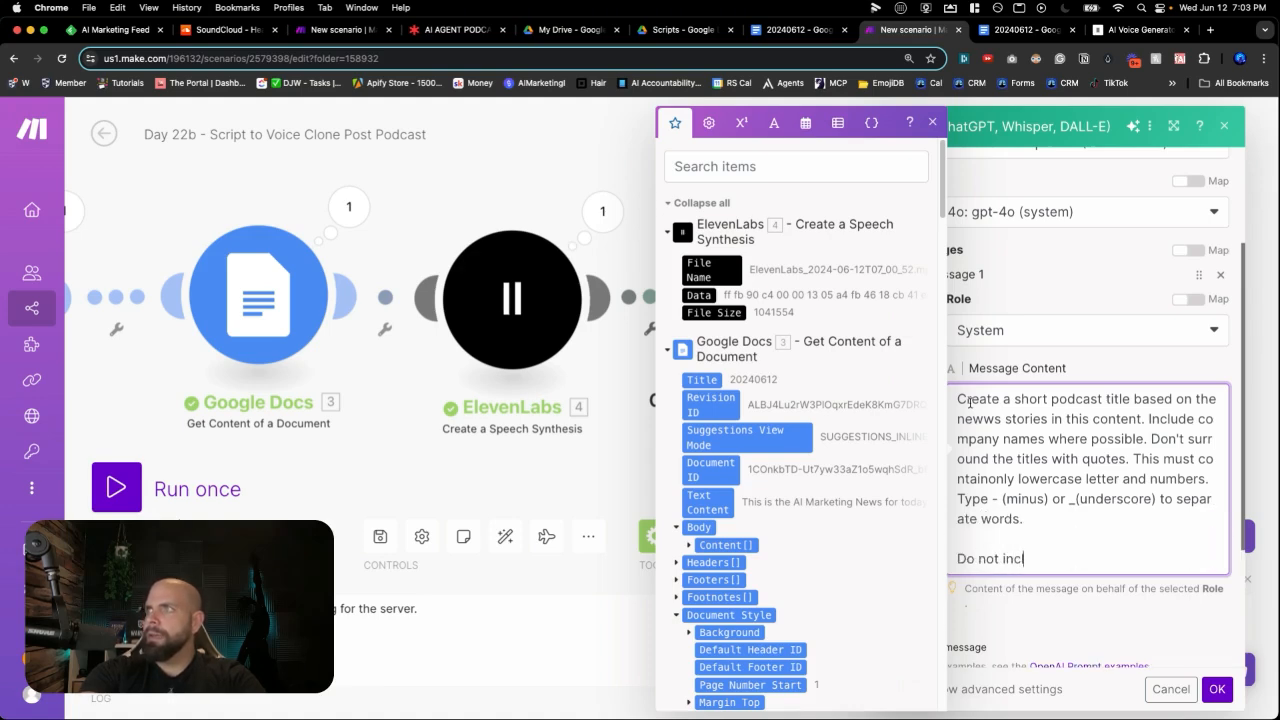
pyautogui.write('y ')
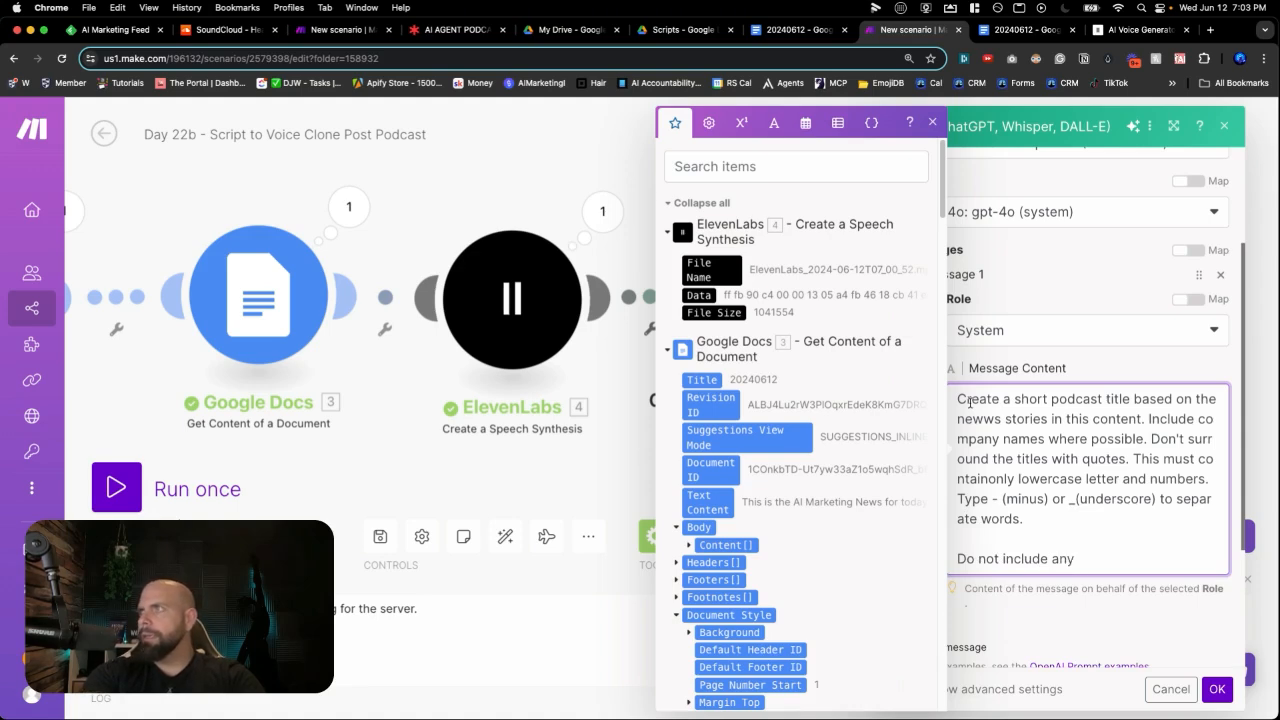
pyautogui.write('sym')
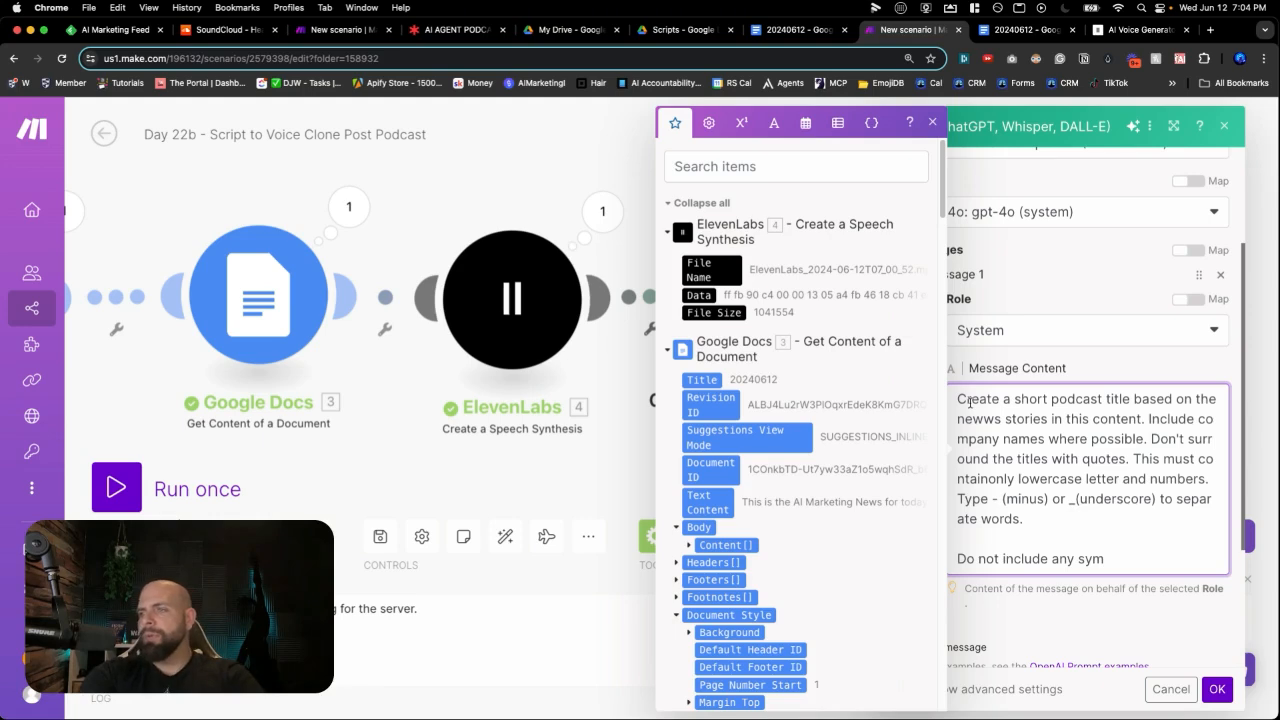
pyautogui.write('bol li')
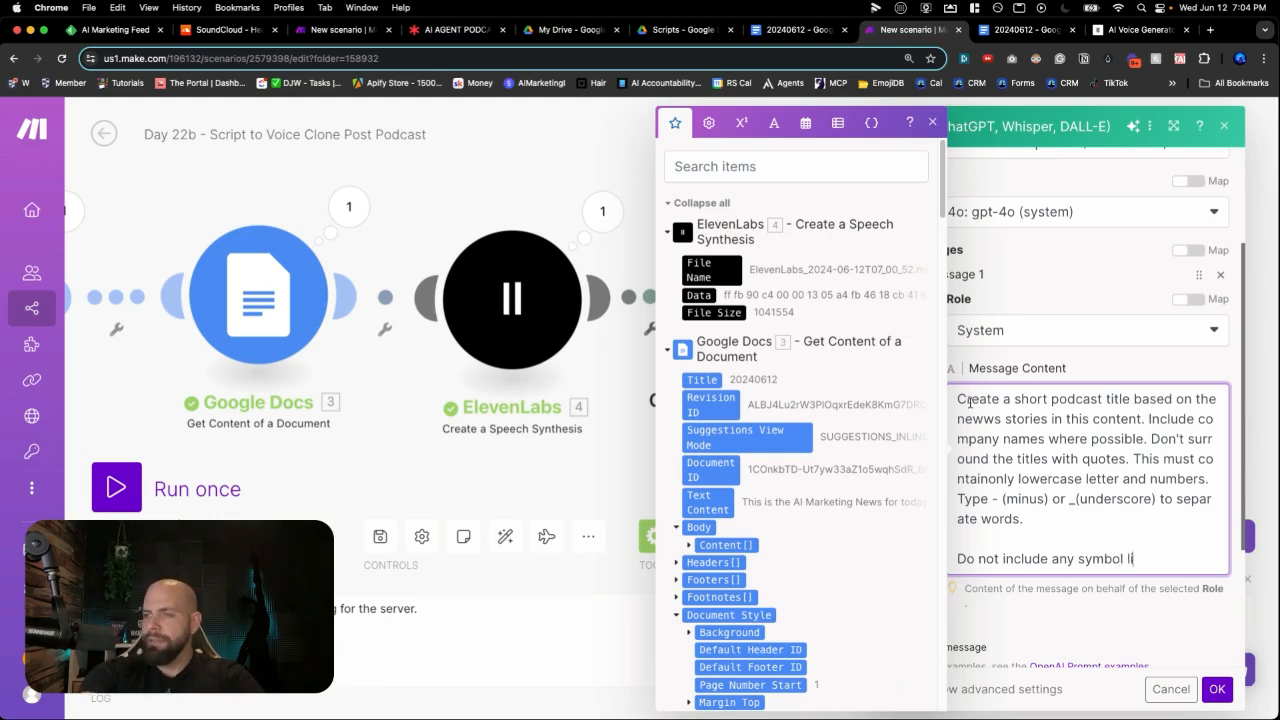
pyautogui.write('ke this ')
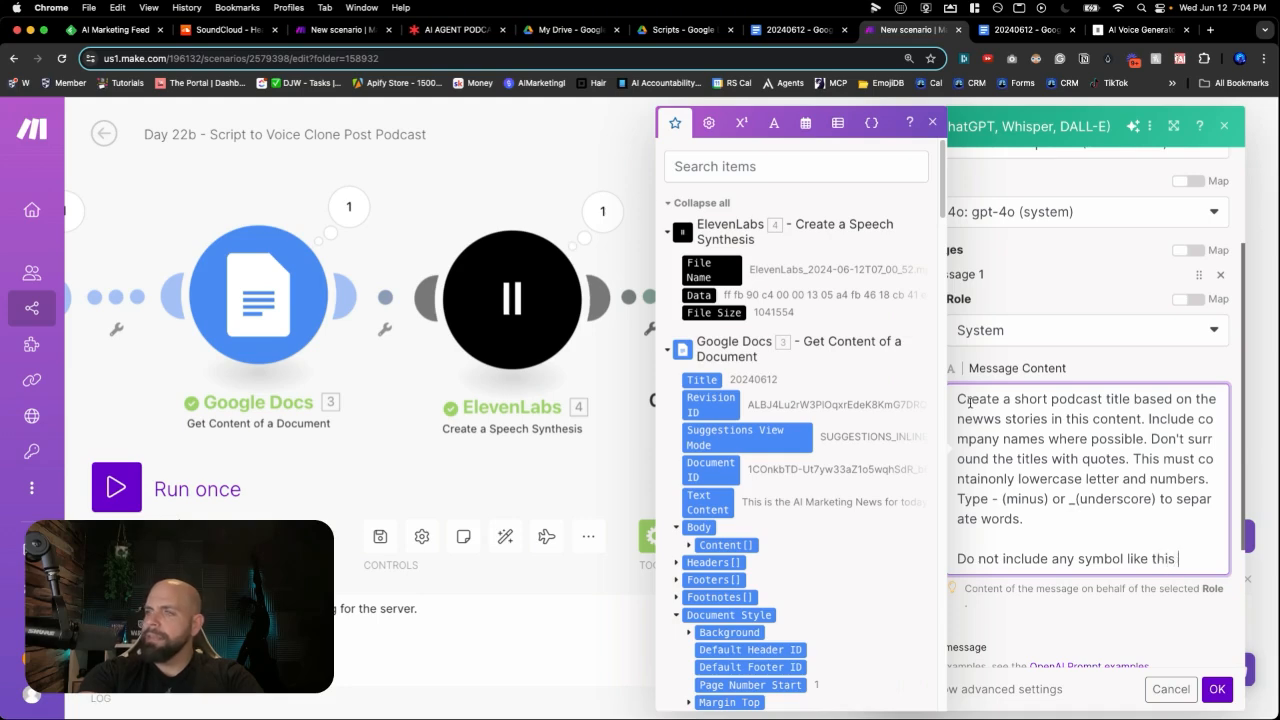
pyautogui.write("'. ")
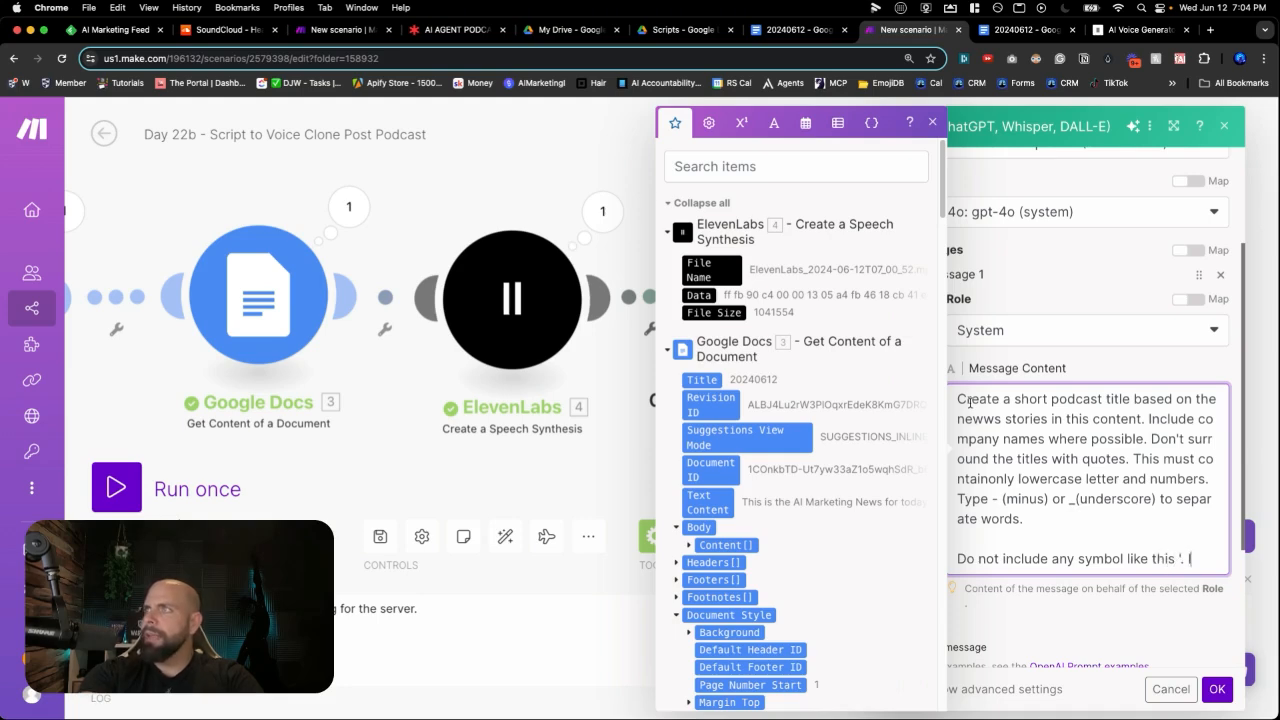
# Continue the System message with "If there is something like the word, openai's change it to openais.".
pyautogui.write('If there is s')
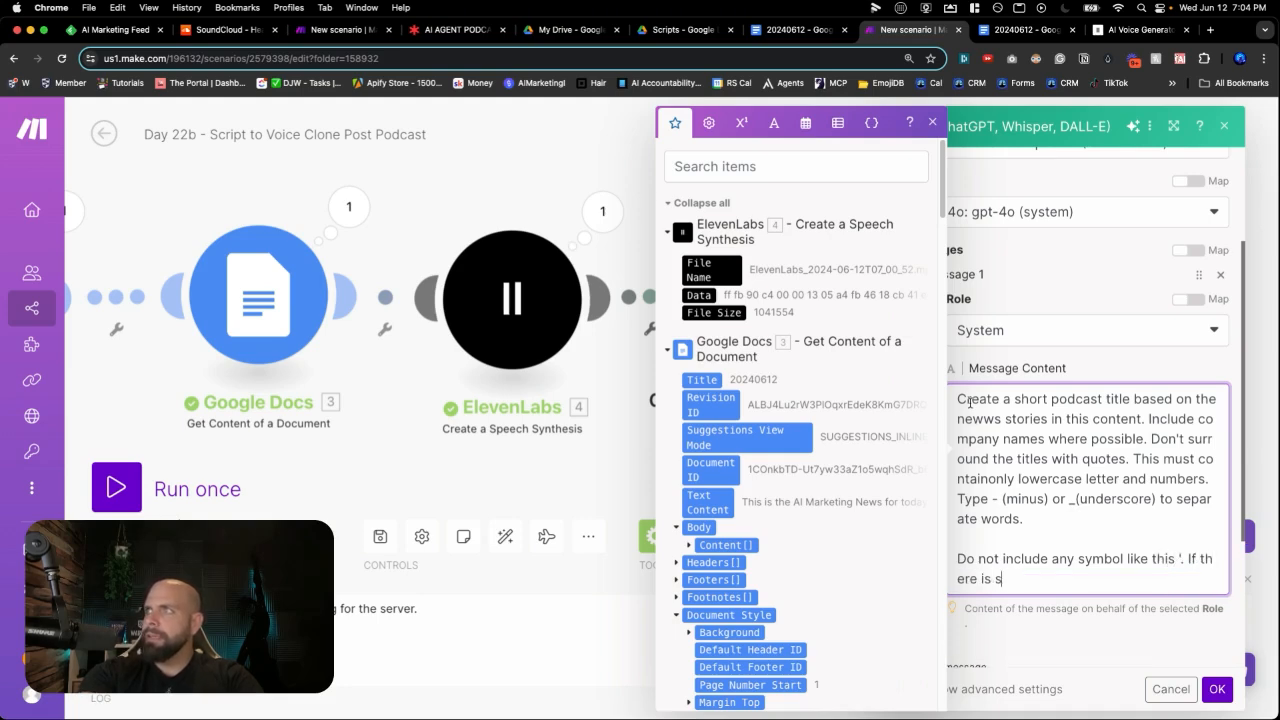
pyautogui.write('omething like the ')
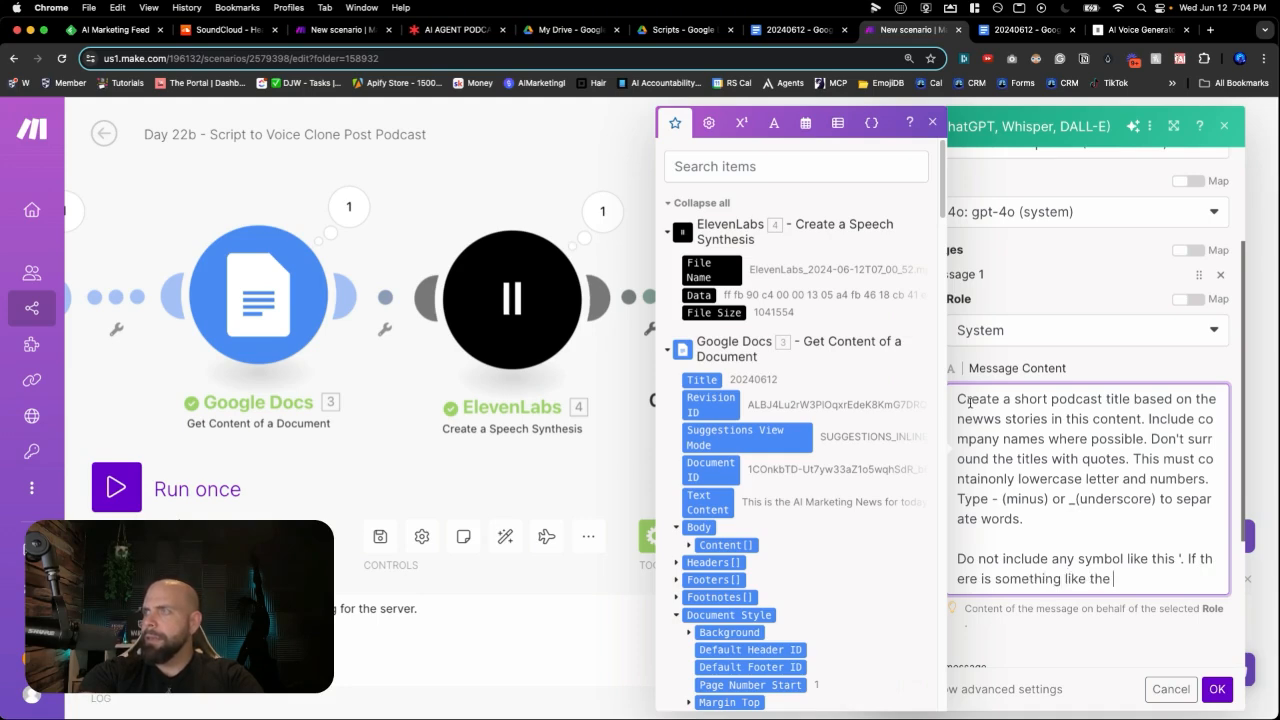
pyautogui.write('word, open')
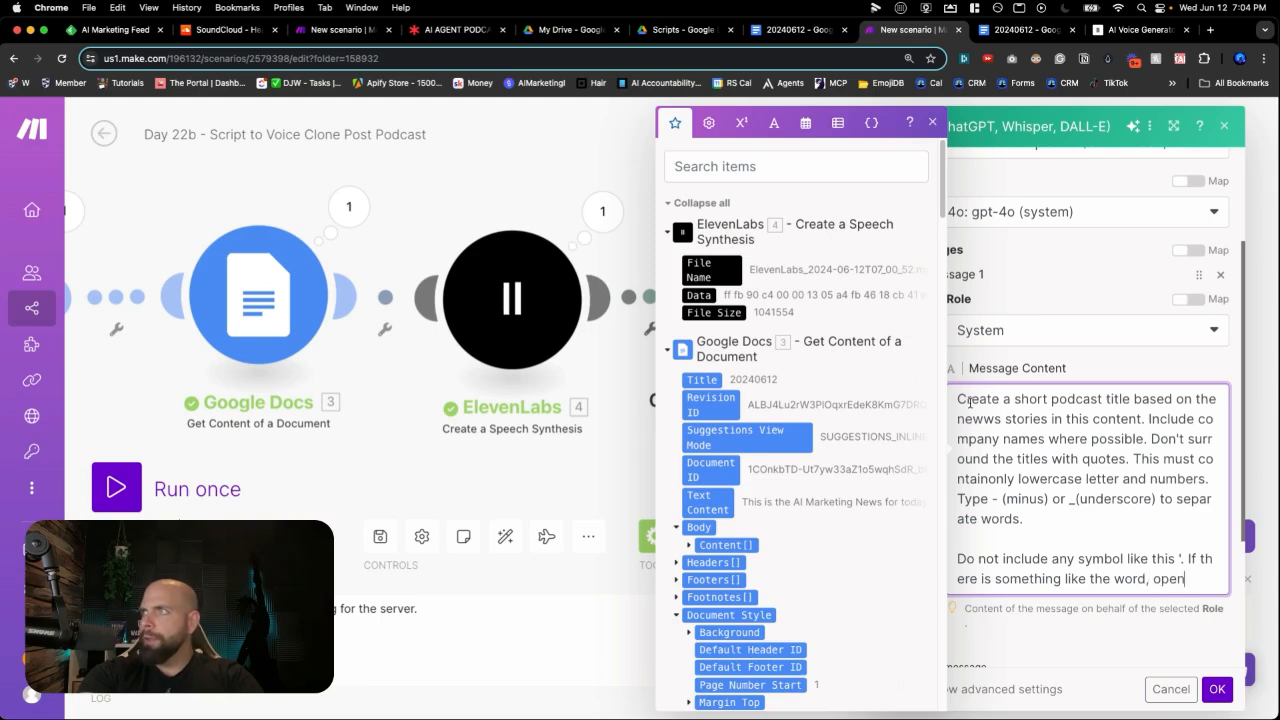
pyautogui.write("ai's")
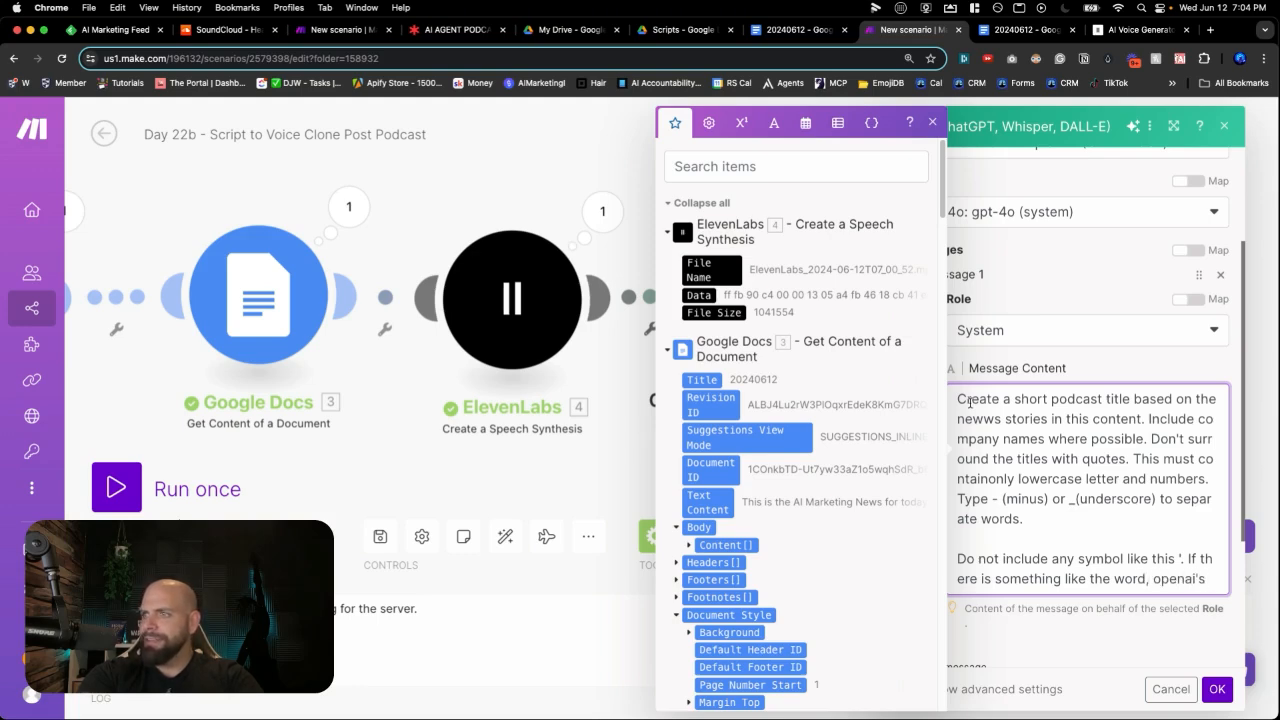
pyautogui.write(' change')
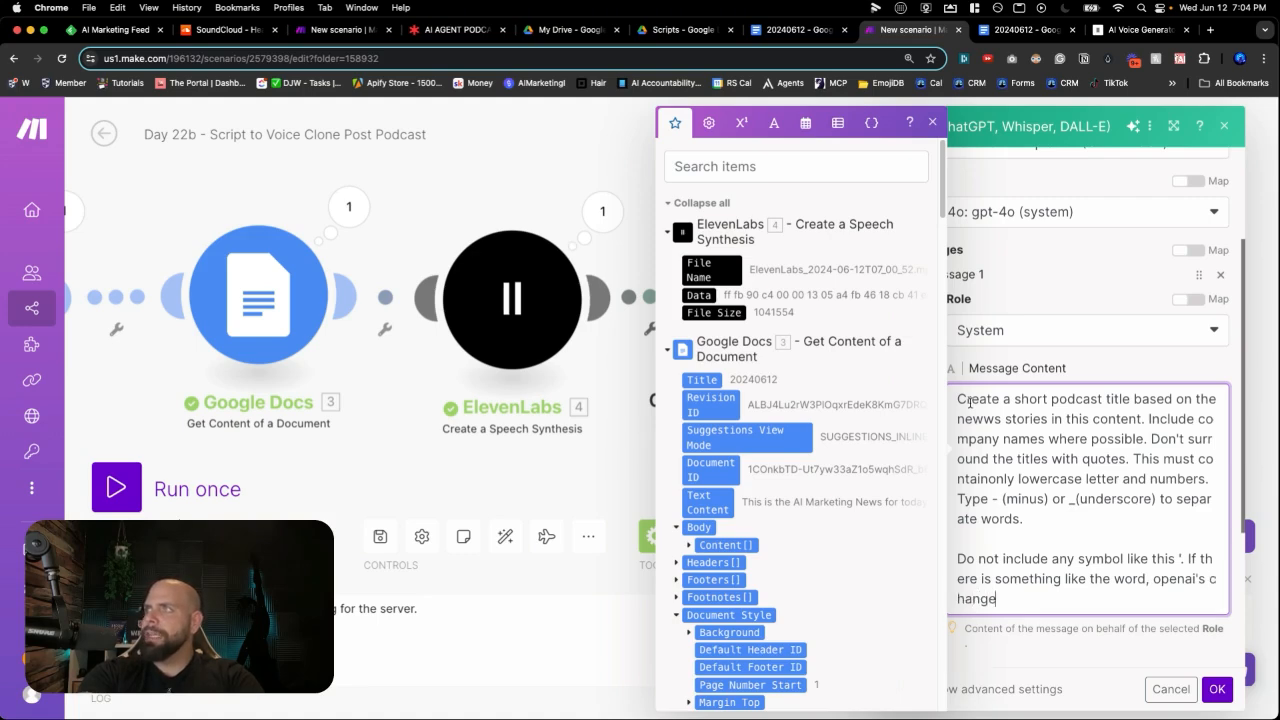
pyautogui.write(' it to opena')
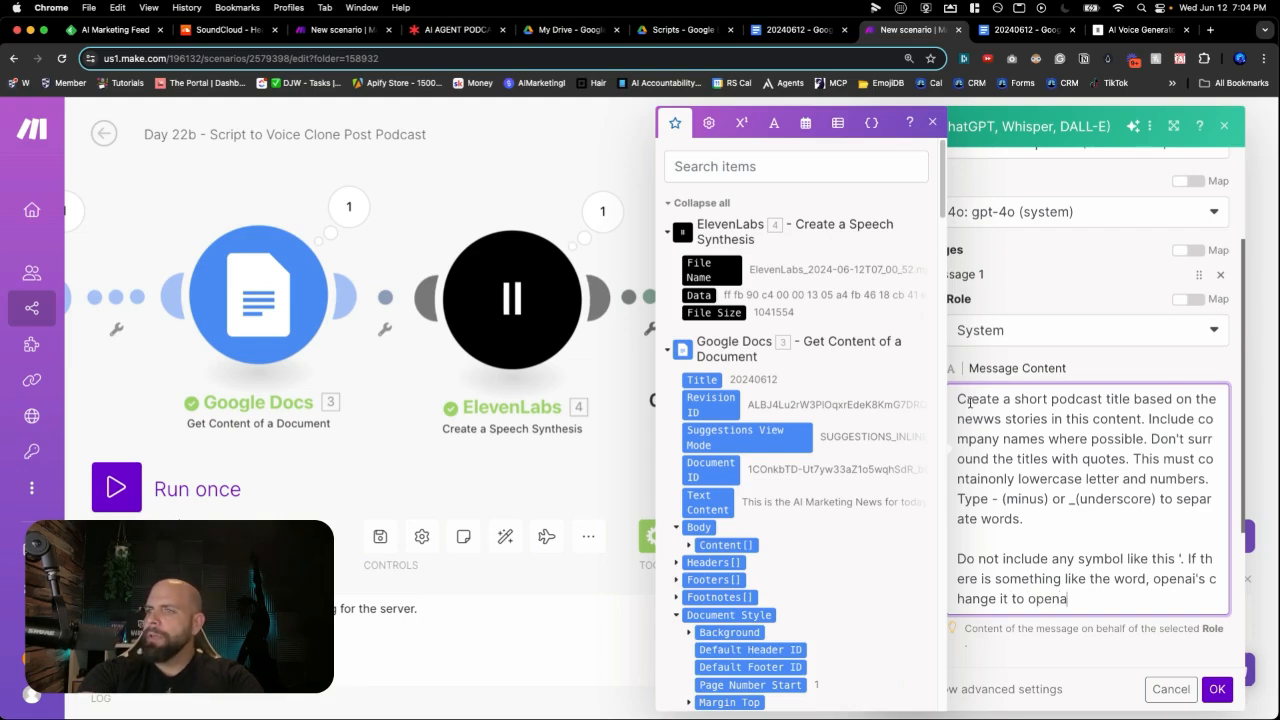
pyautogui.write('is. ')
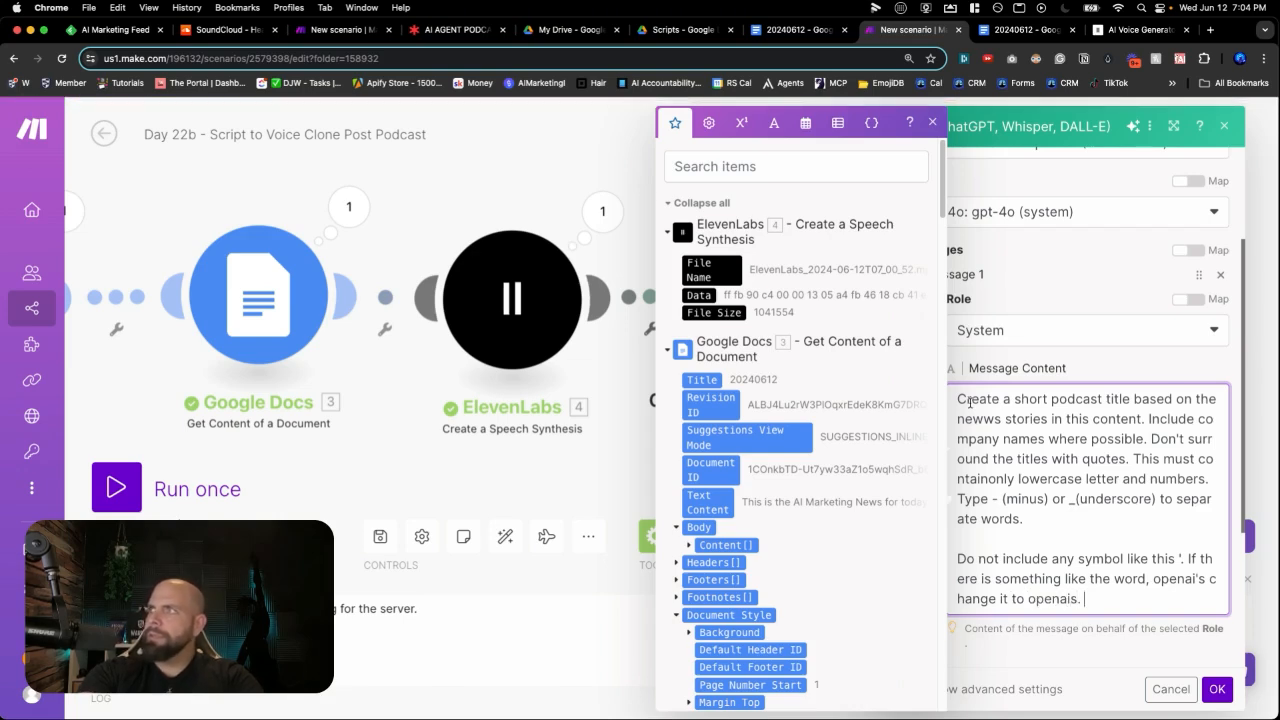
# Extend the System message with "Remove all symbols that are not lowercase letters and numbers.".
pyautogui.write('Remove all ')
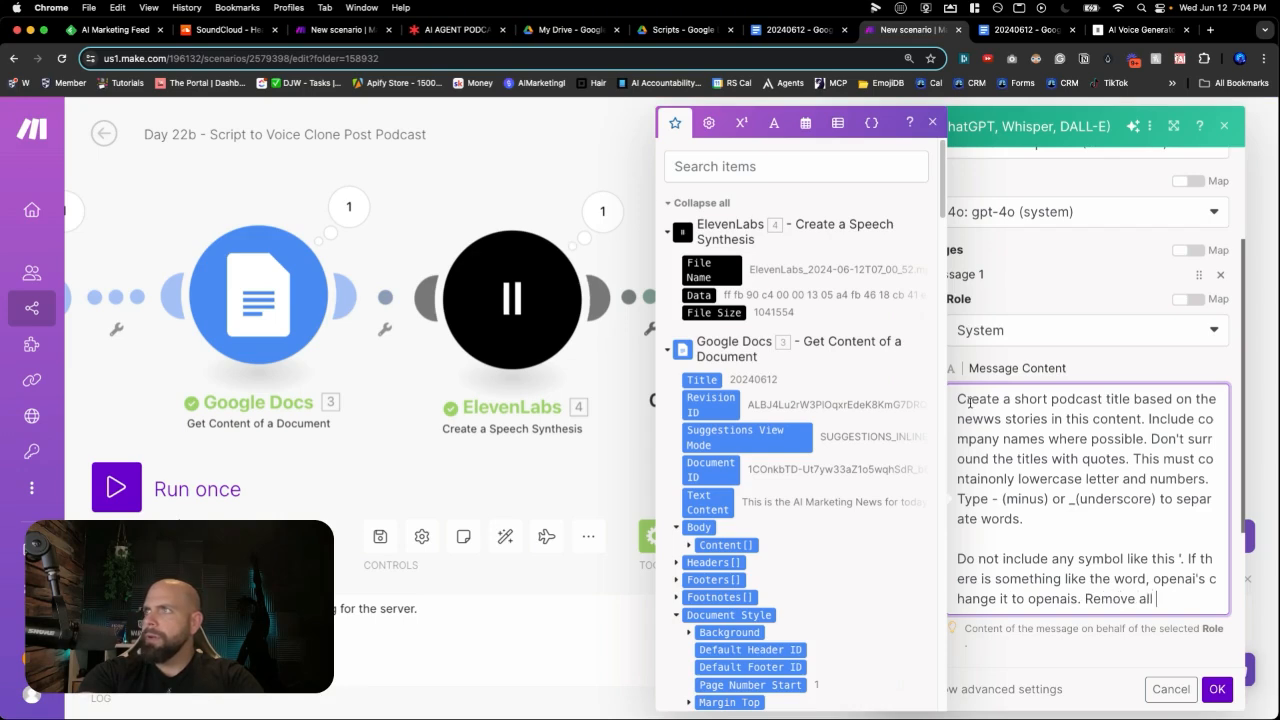
pyautogui.write('symbols a')
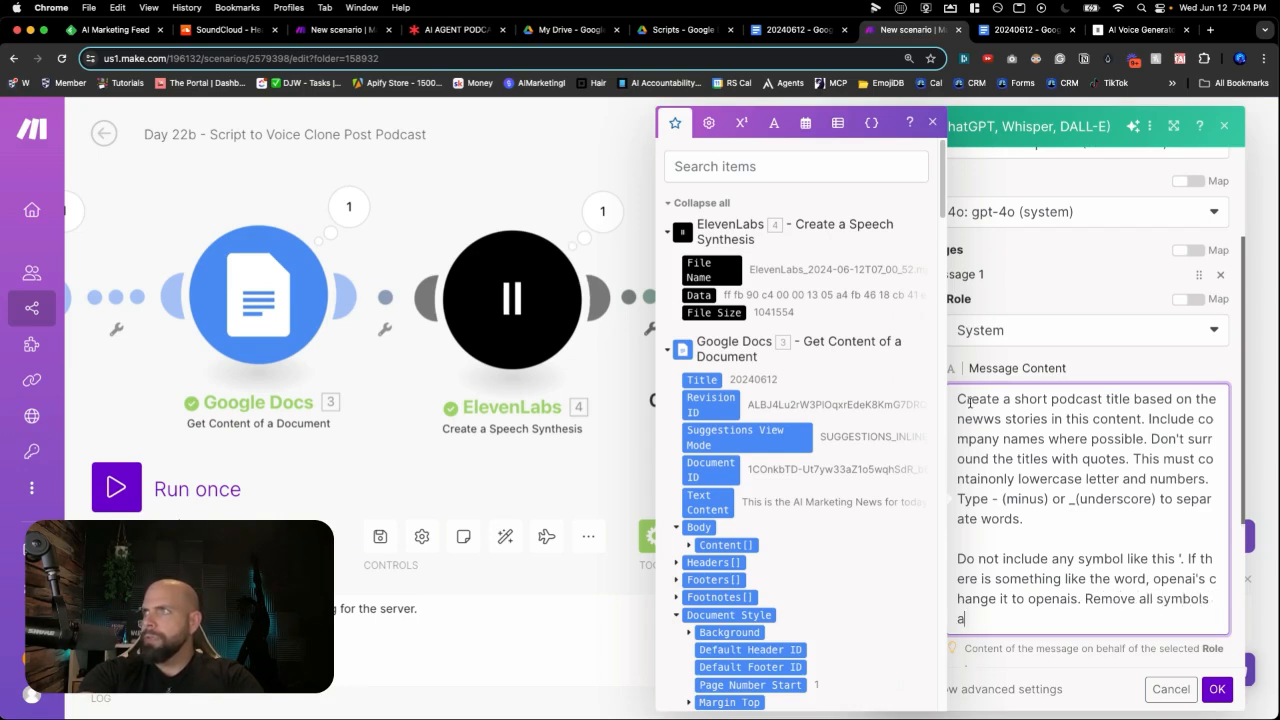
pyautogui.press('BackSpace')
pyautogui.write('that ')
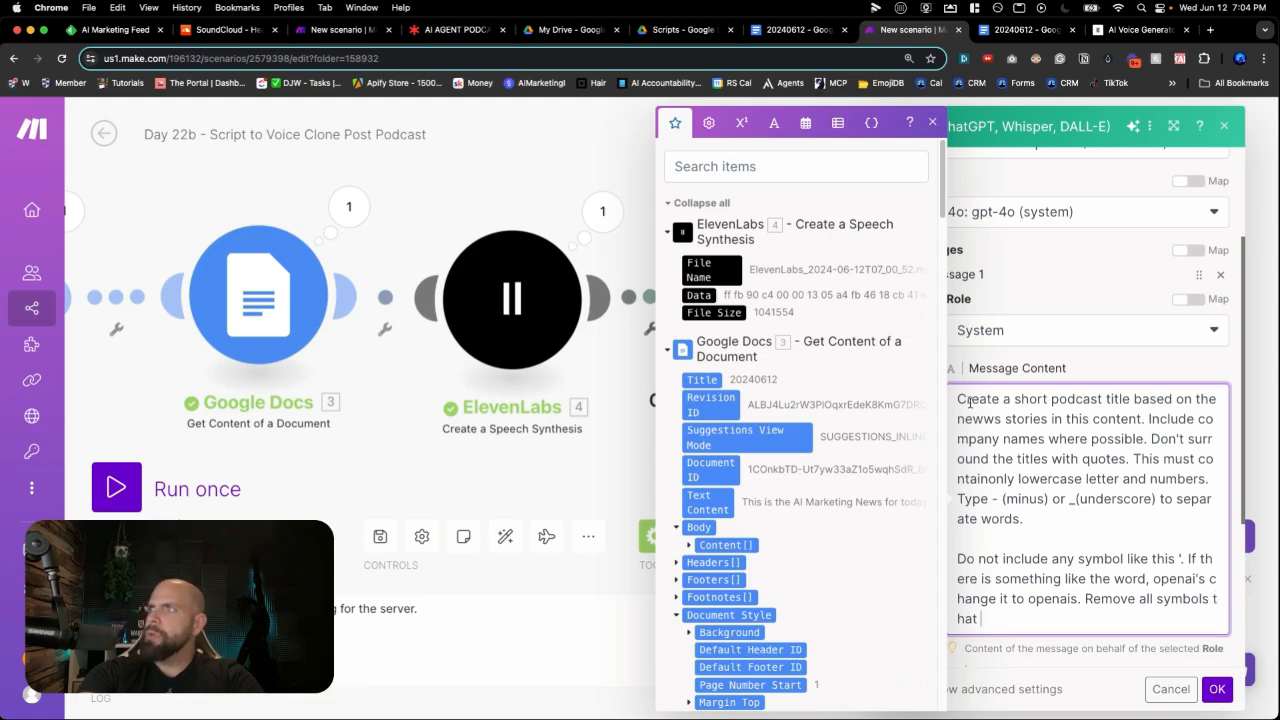
pyautogui.write('are not lower')
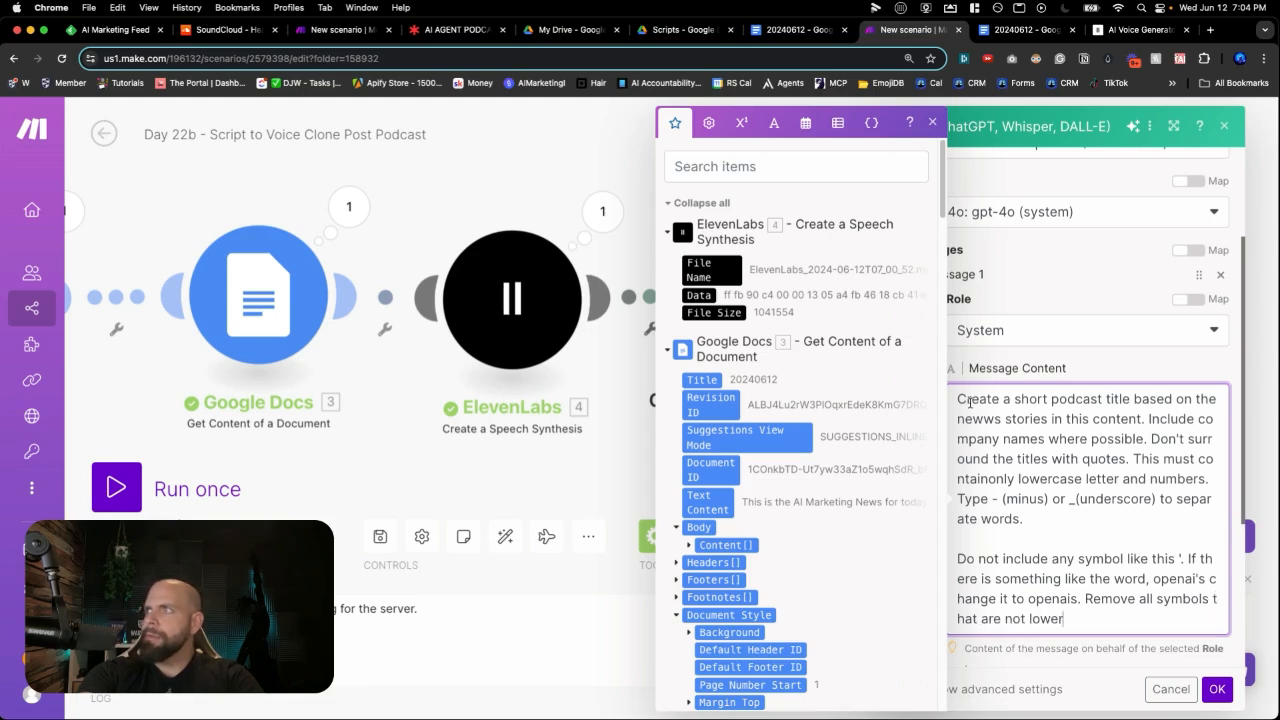
pyautogui.write('case letters ')
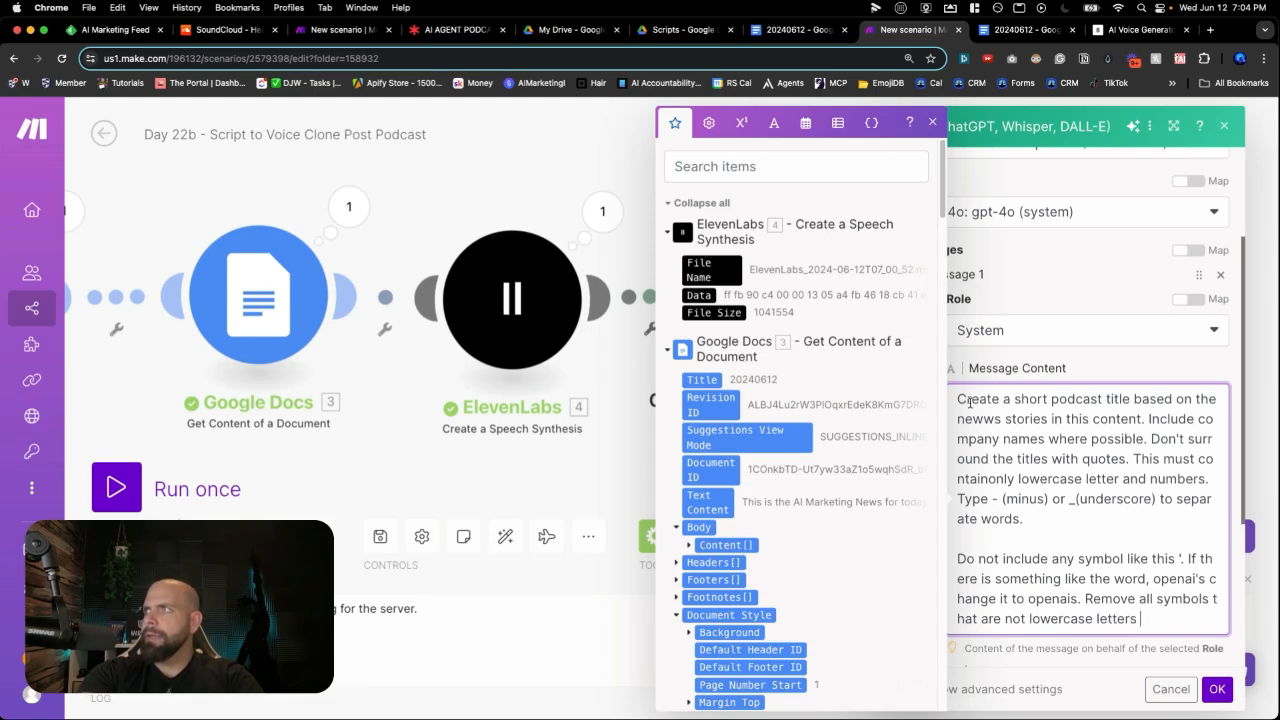
pyautogui.write('and numbers.')
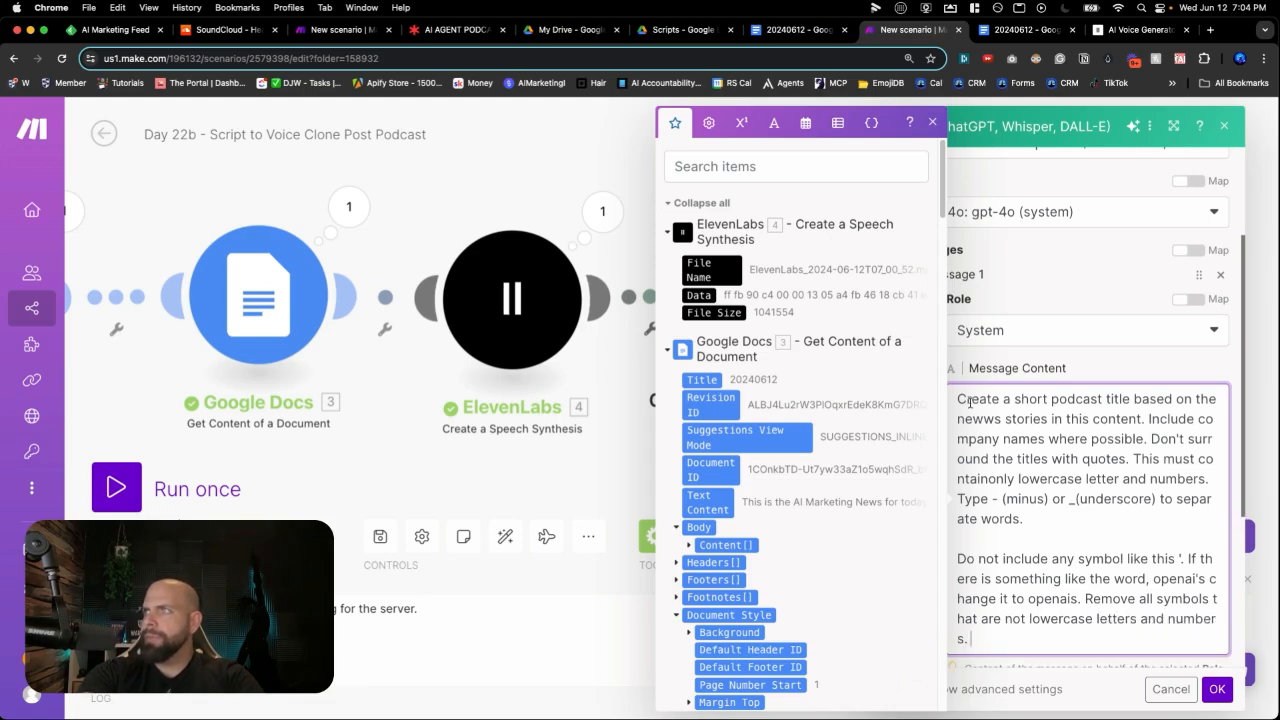
# Add a final System message paragraph reading "Type - (minus) or _ (underscore) to separate words.".
pyautogui.press('Return')
pyautogui.scroll(-5, 1023, 460)
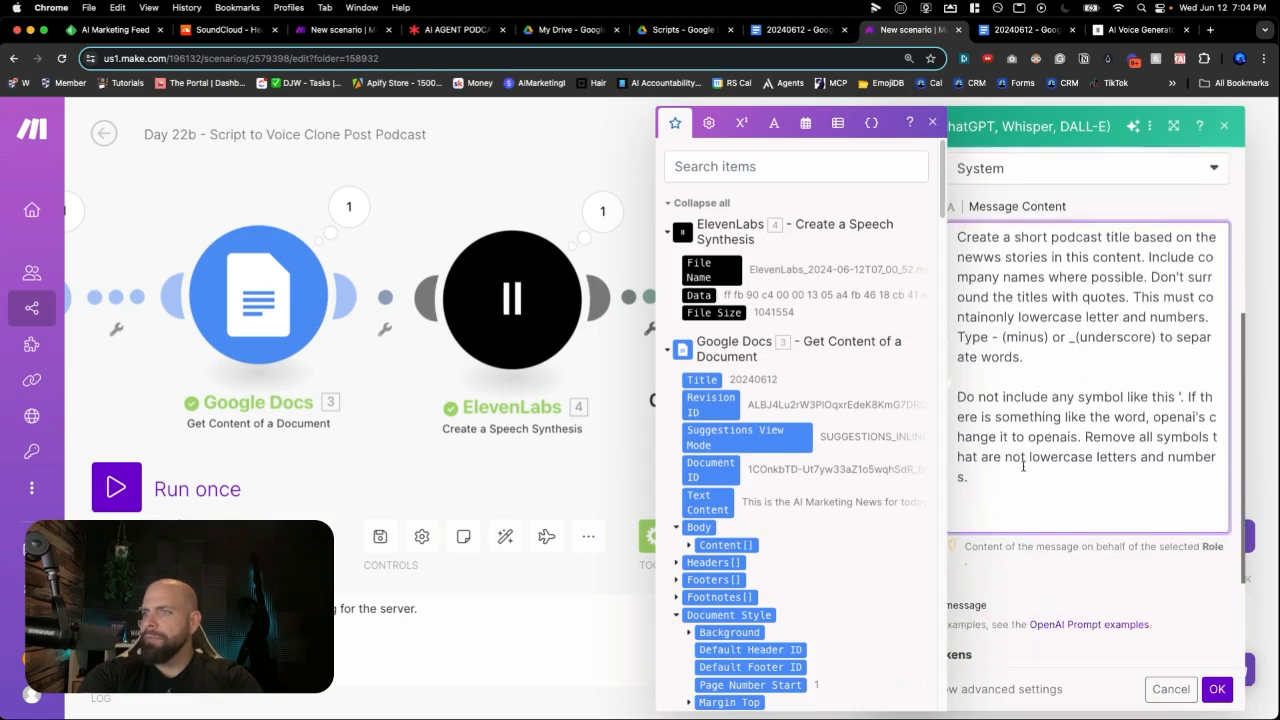
pyautogui.write('Type -')
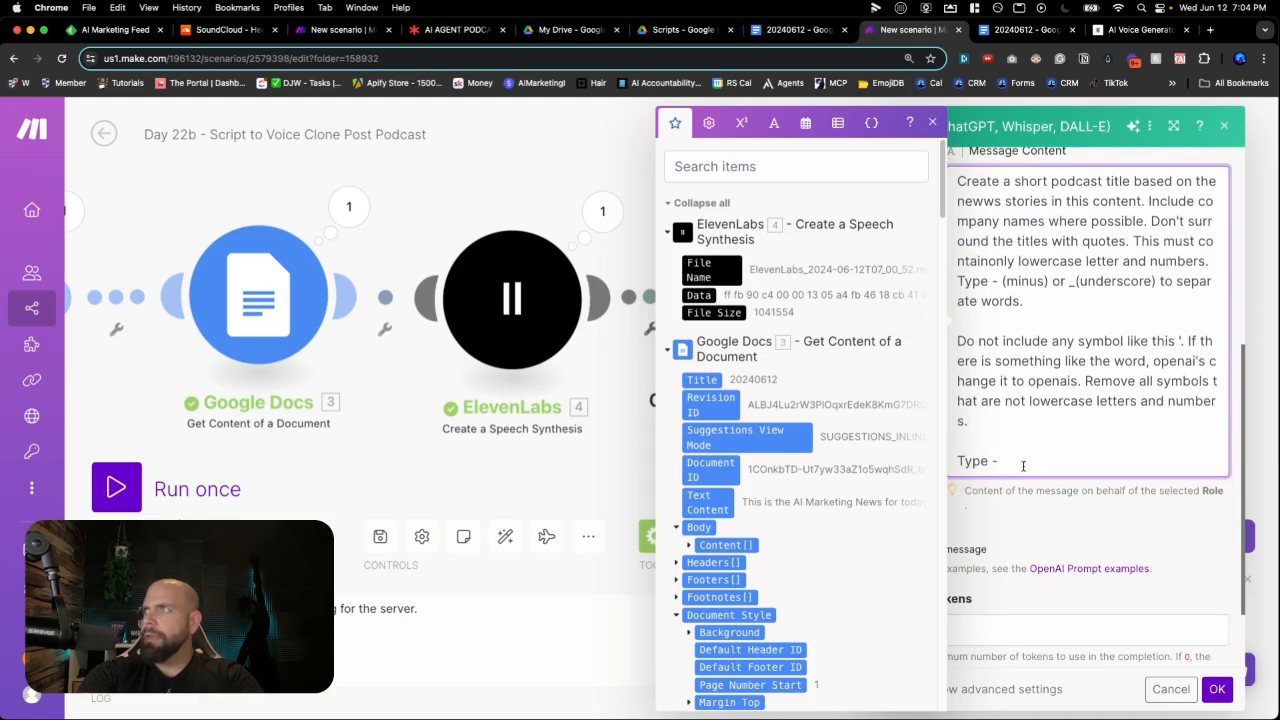
pyautogui.write(' (minus')
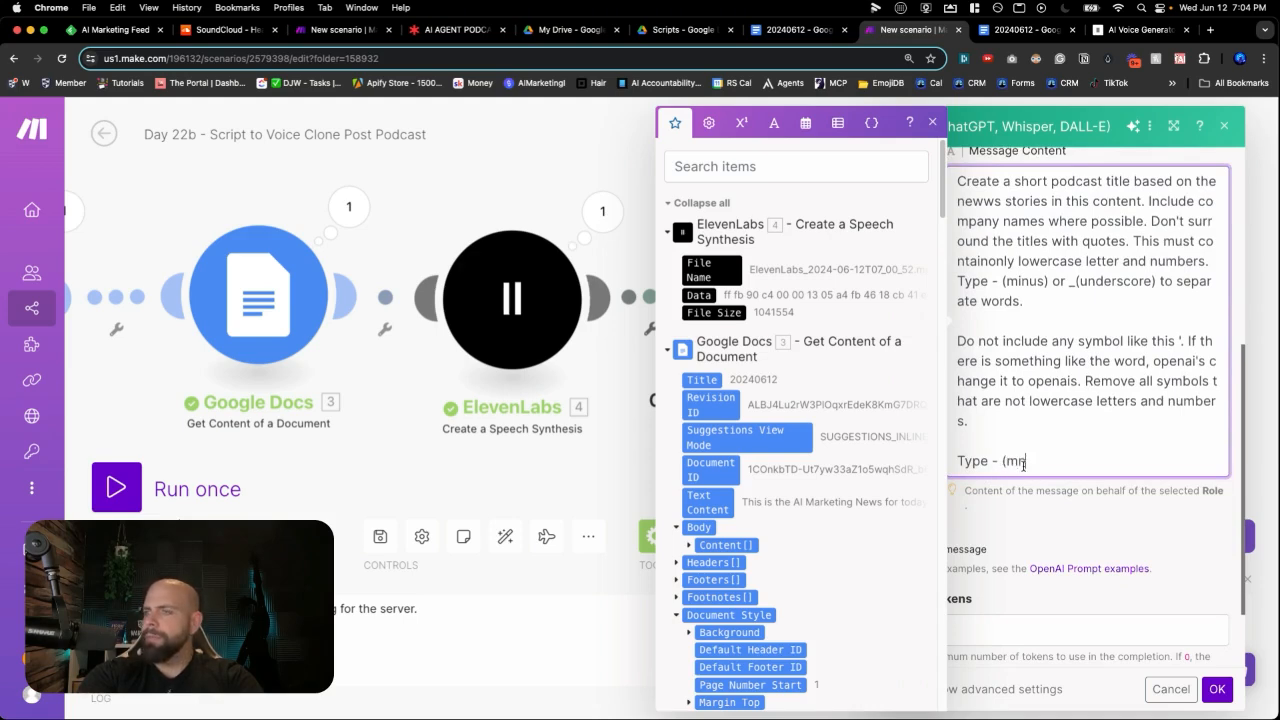
pyautogui.write(') or')
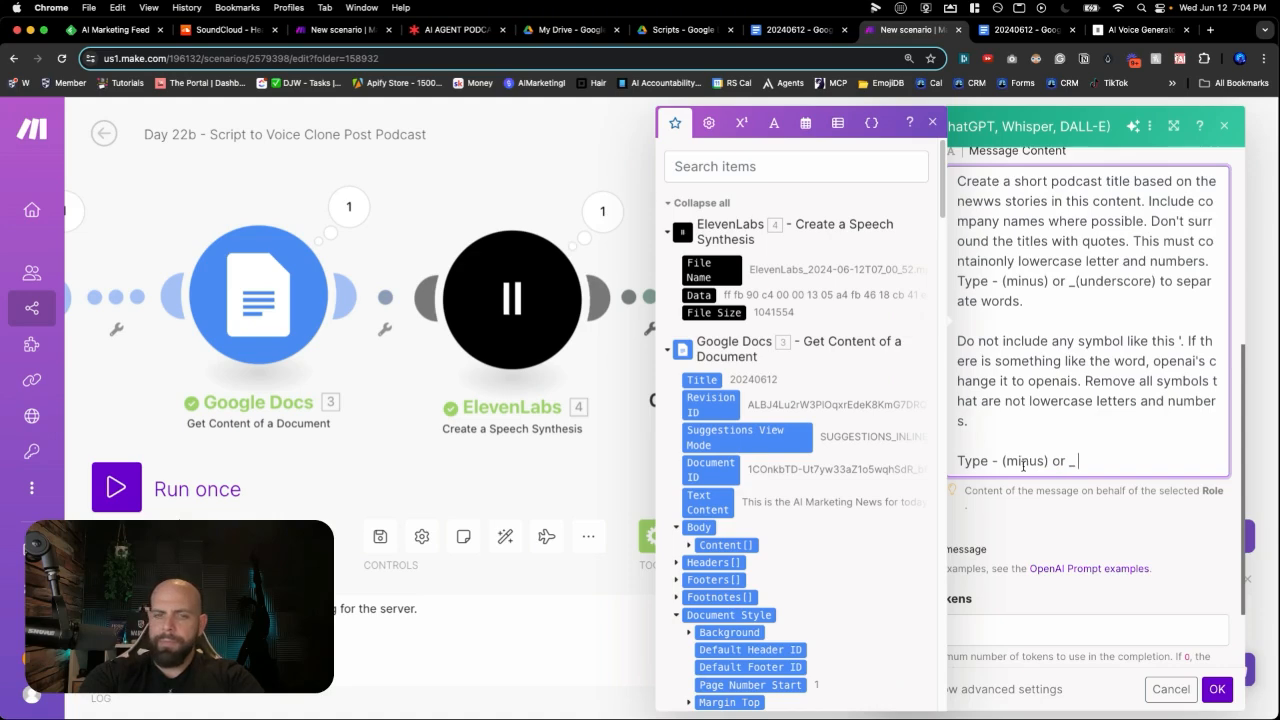
pyautogui.write(' _ (undersc')
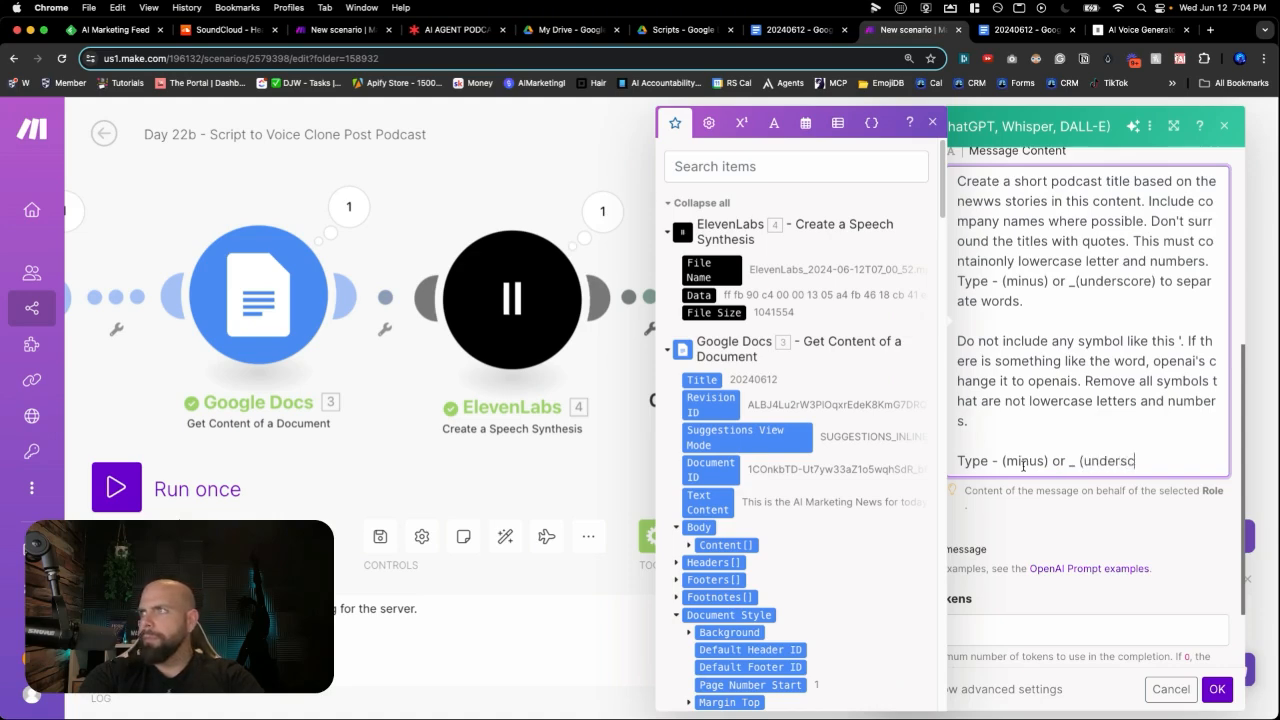
pyautogui.write('ore) t')
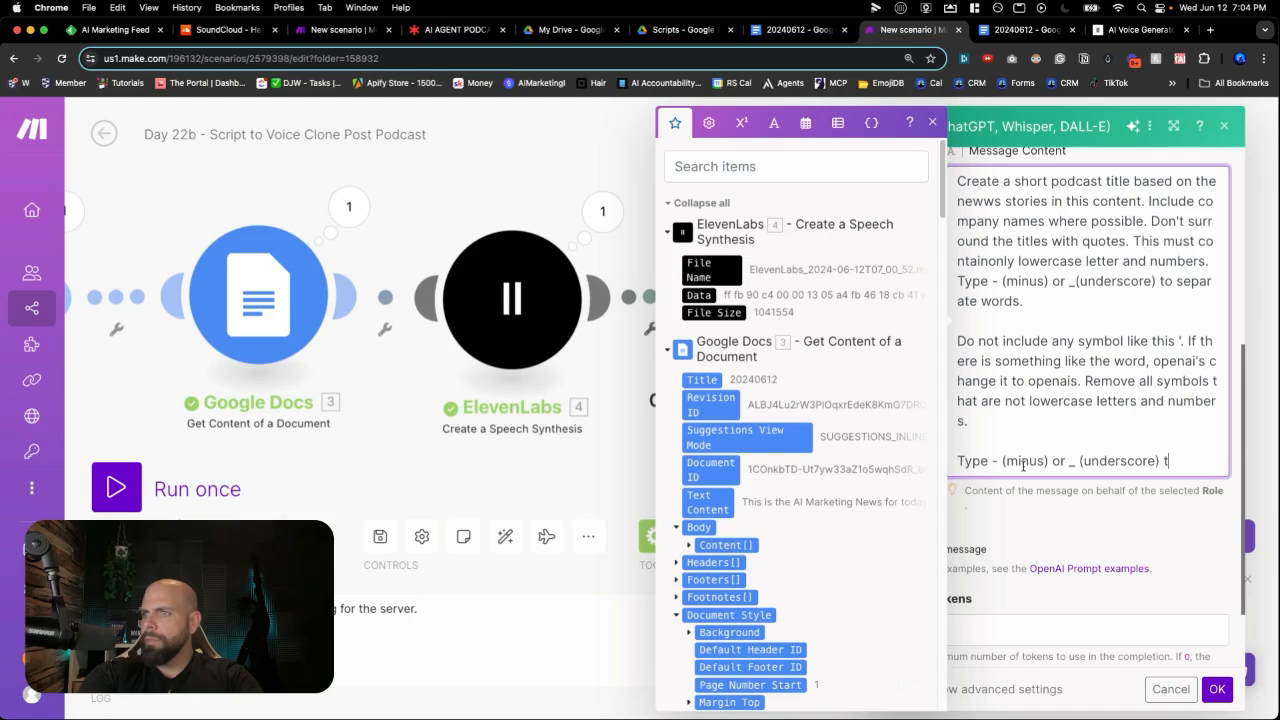
pyautogui.write('o se')
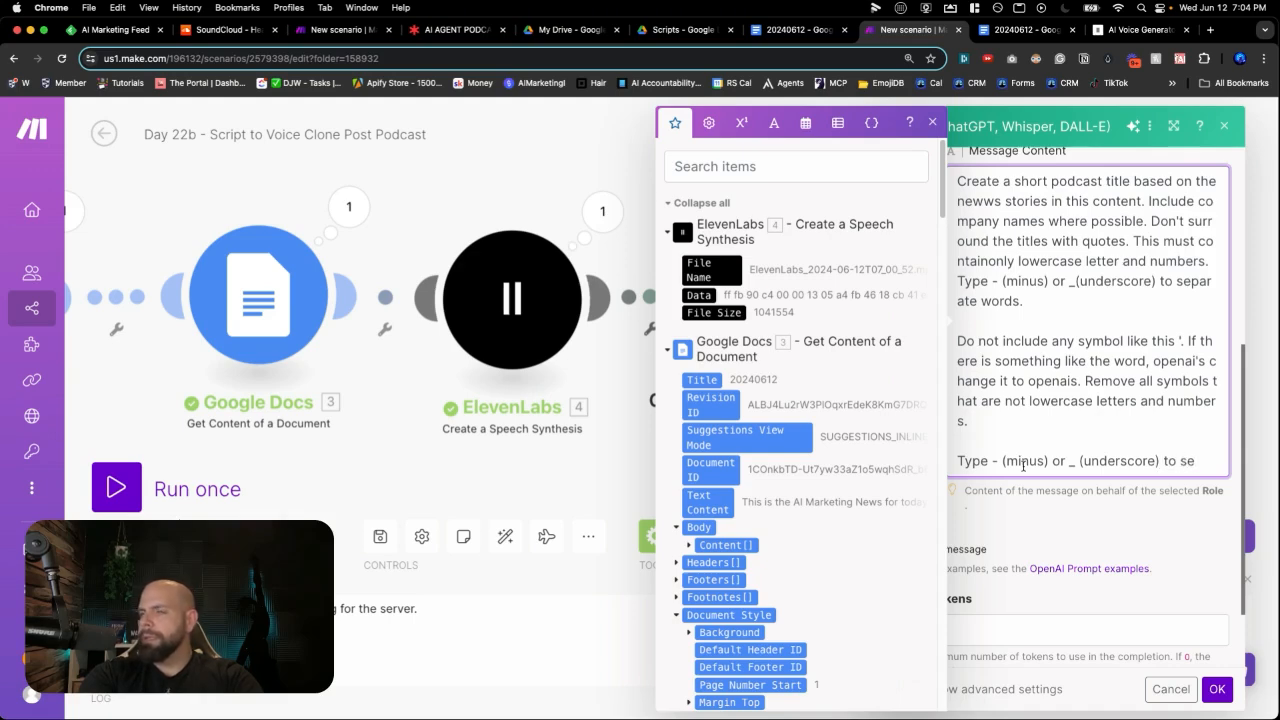
pyautogui.write('parate words.')
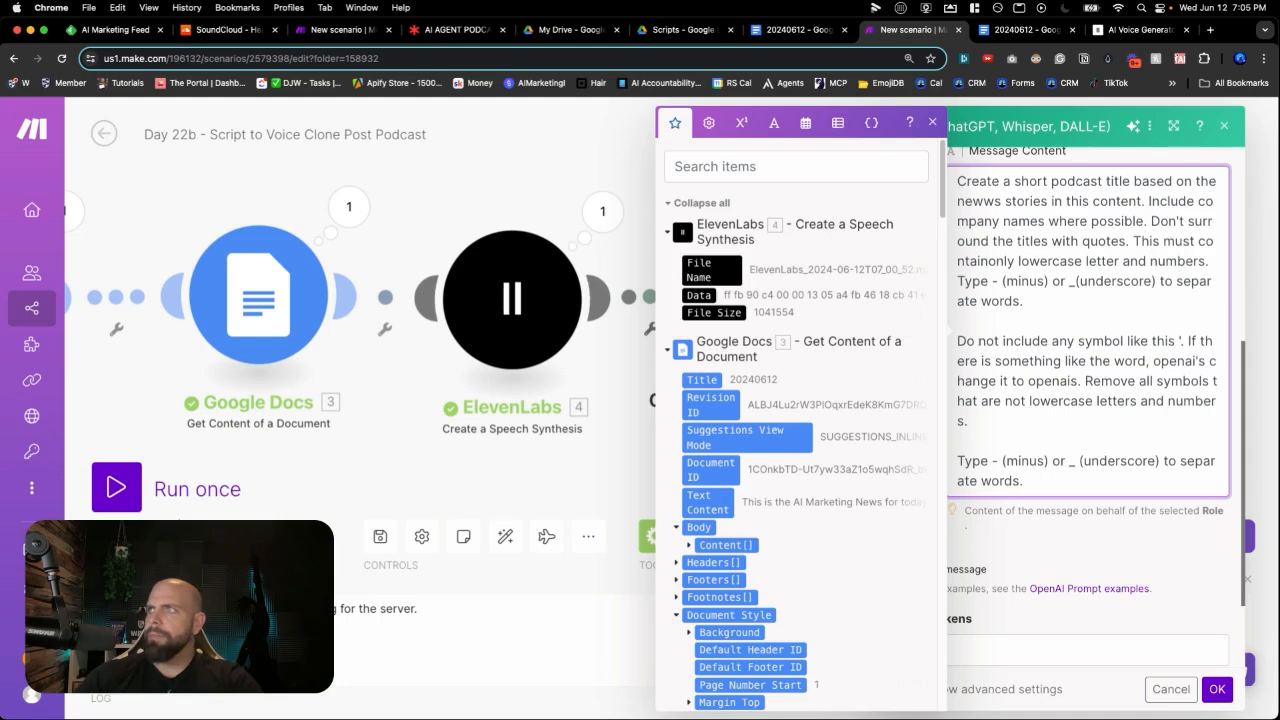
# Add a second message to the OpenAI completion and set its role to User.
pyautogui.click(1044, 519)
pyautogui.scroll(-1, 1044, 519)
pyautogui.click(948, 541)
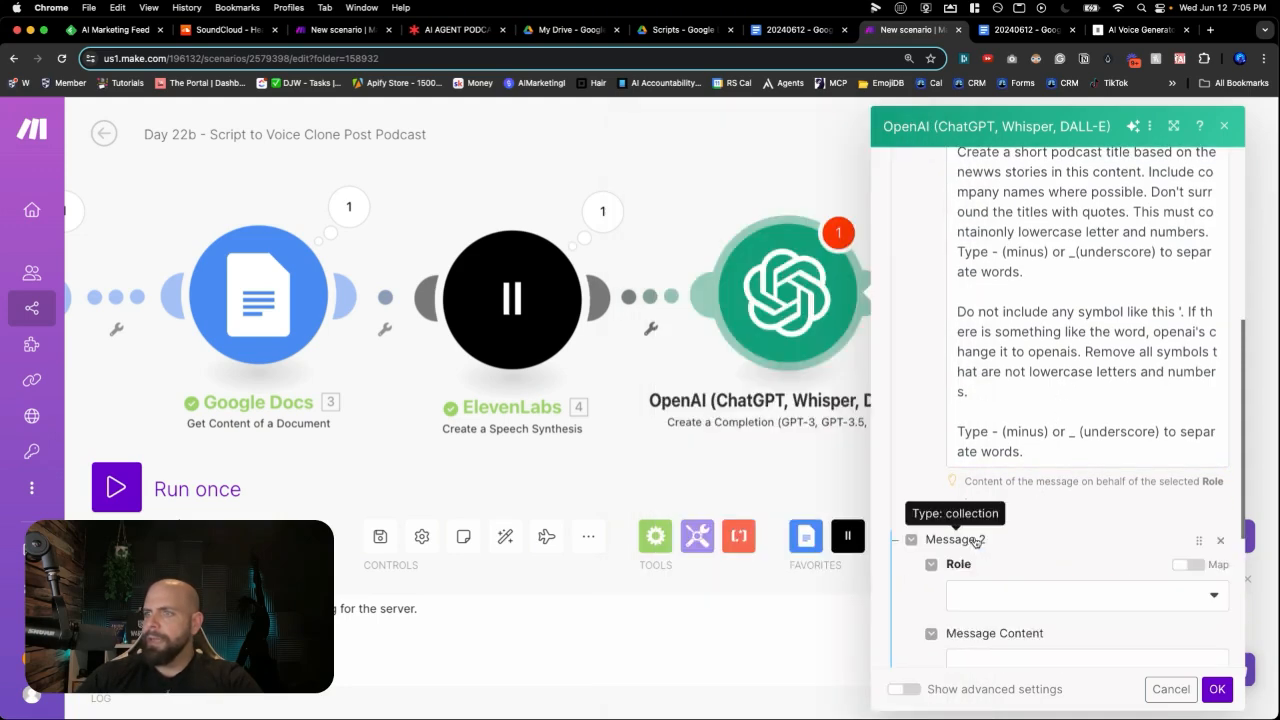
pyautogui.scroll(-3, 980, 538)
pyautogui.click(1006, 452)
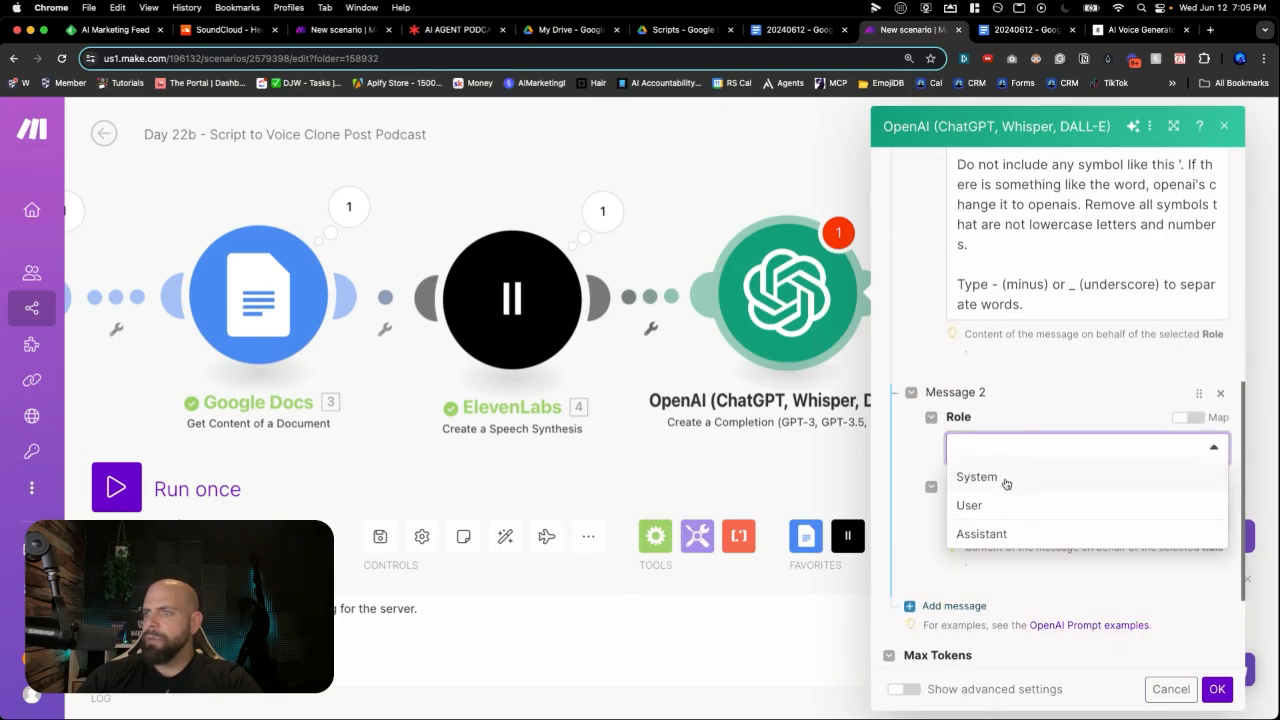
pyautogui.click(993, 507)
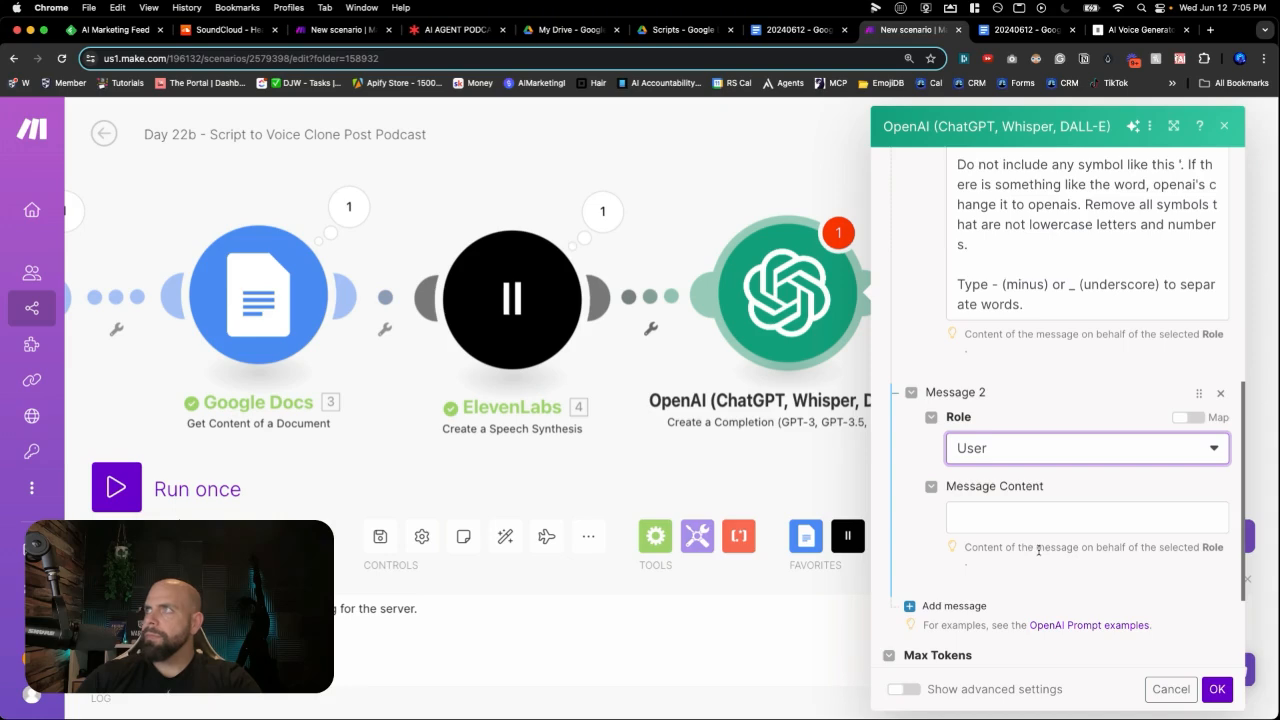
# Correct "containonly" to "contain only" in the first paragraph of the System message content.
pyautogui.scroll(5, 1054, 544)
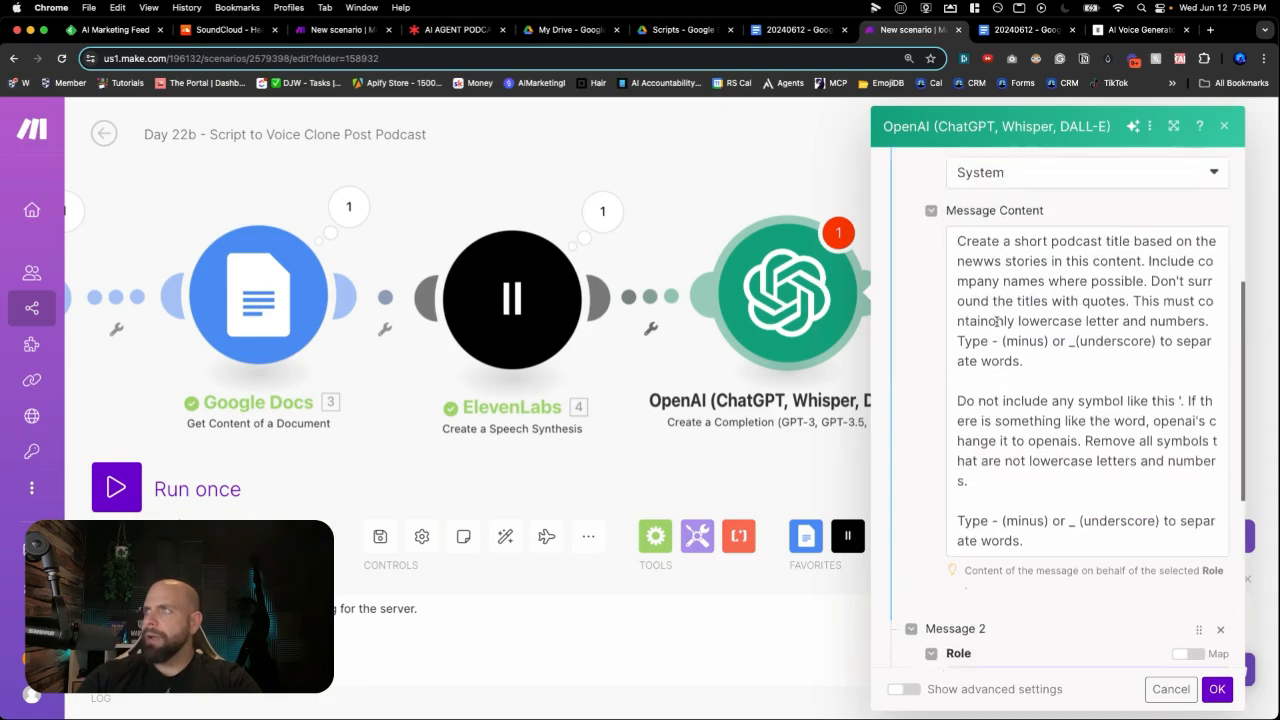
pyautogui.scroll(-1, 996, 400)
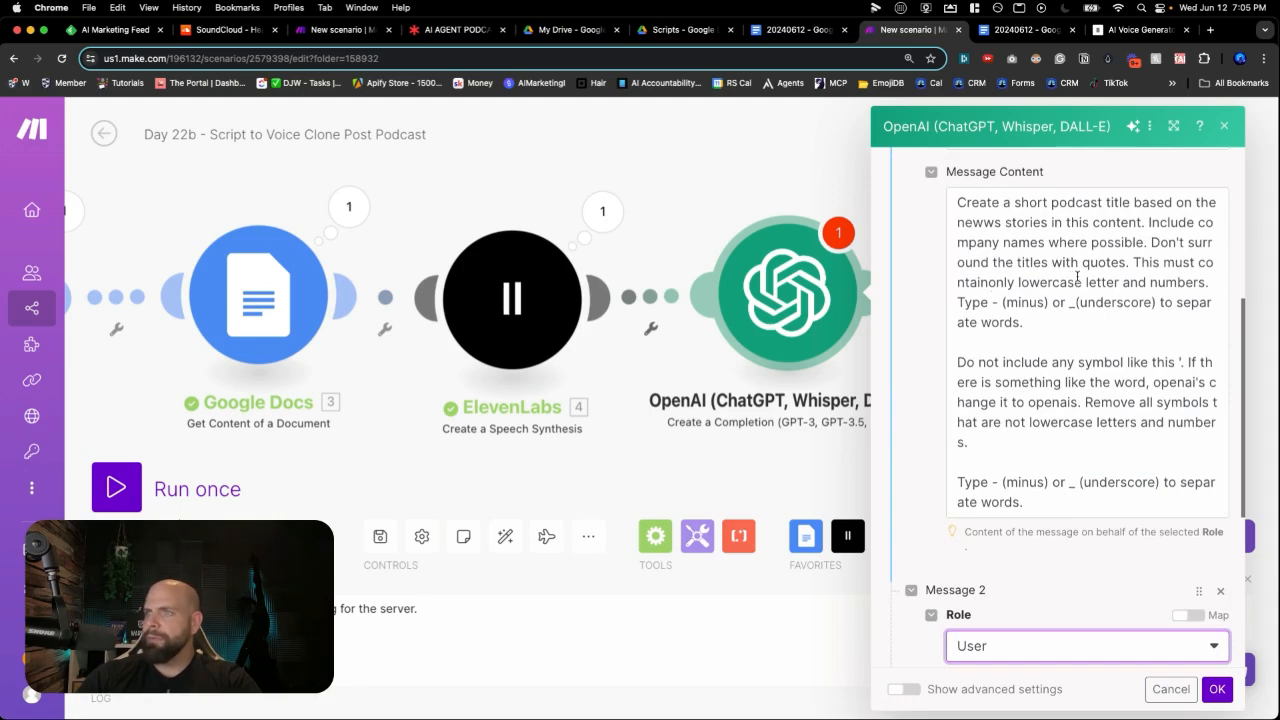
pyautogui.moveTo(1132, 262); pyautogui.dragTo(1145, 286)
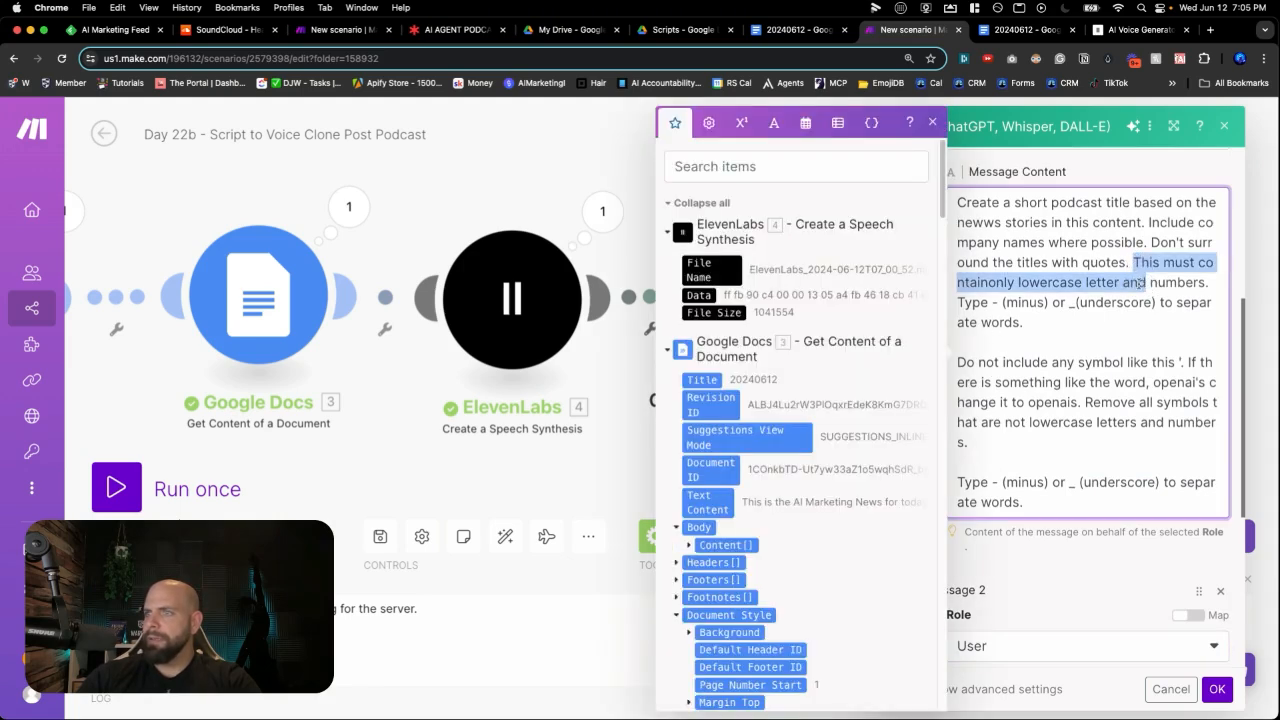
pyautogui.click(1127, 280)
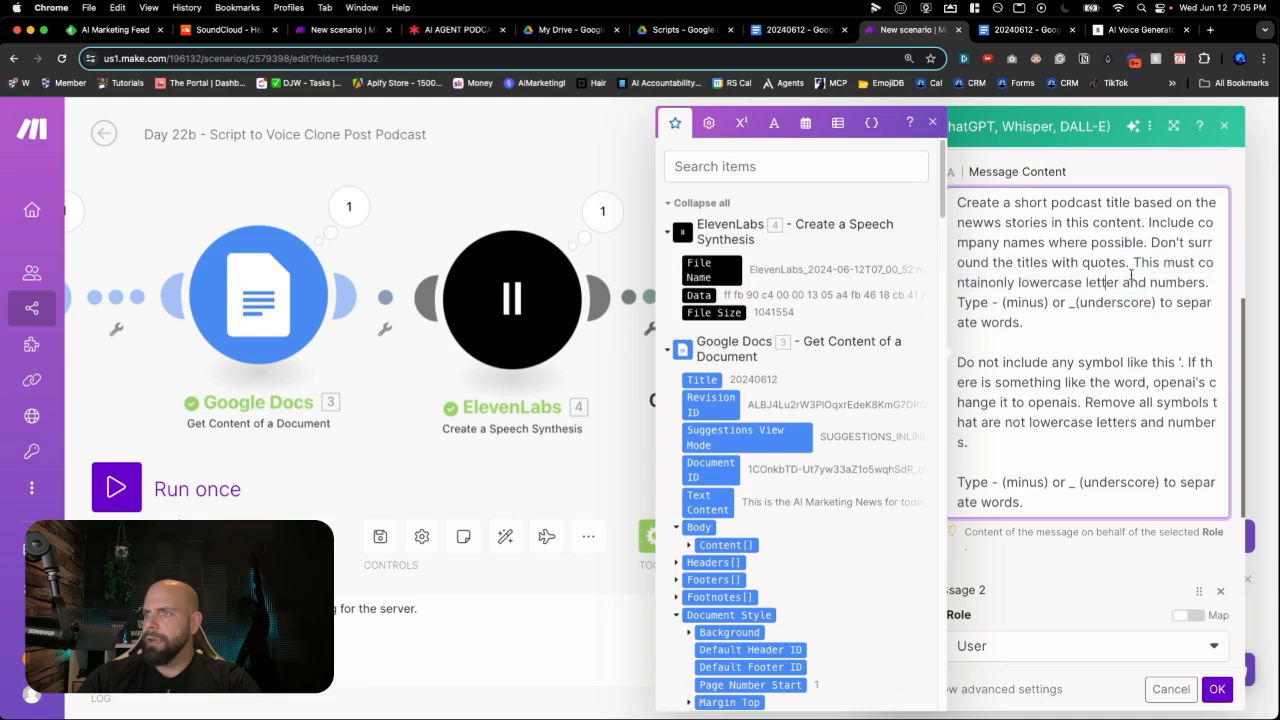
pyautogui.click(997, 283)
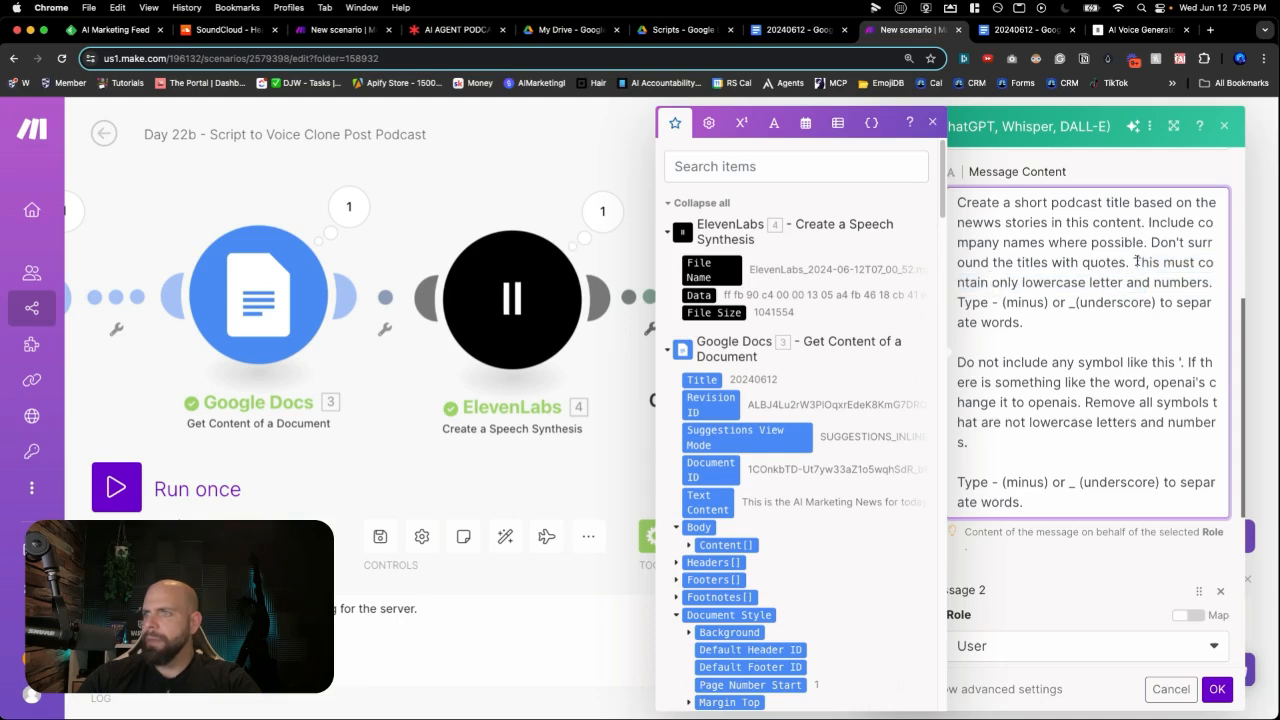
# Copy the System message's rules from "This must contain only lowercase letter and numbers" to its end into the User message content.
pyautogui.moveTo(1136, 262); pyautogui.dragTo(1168, 513)
pyautogui.press('super+c')
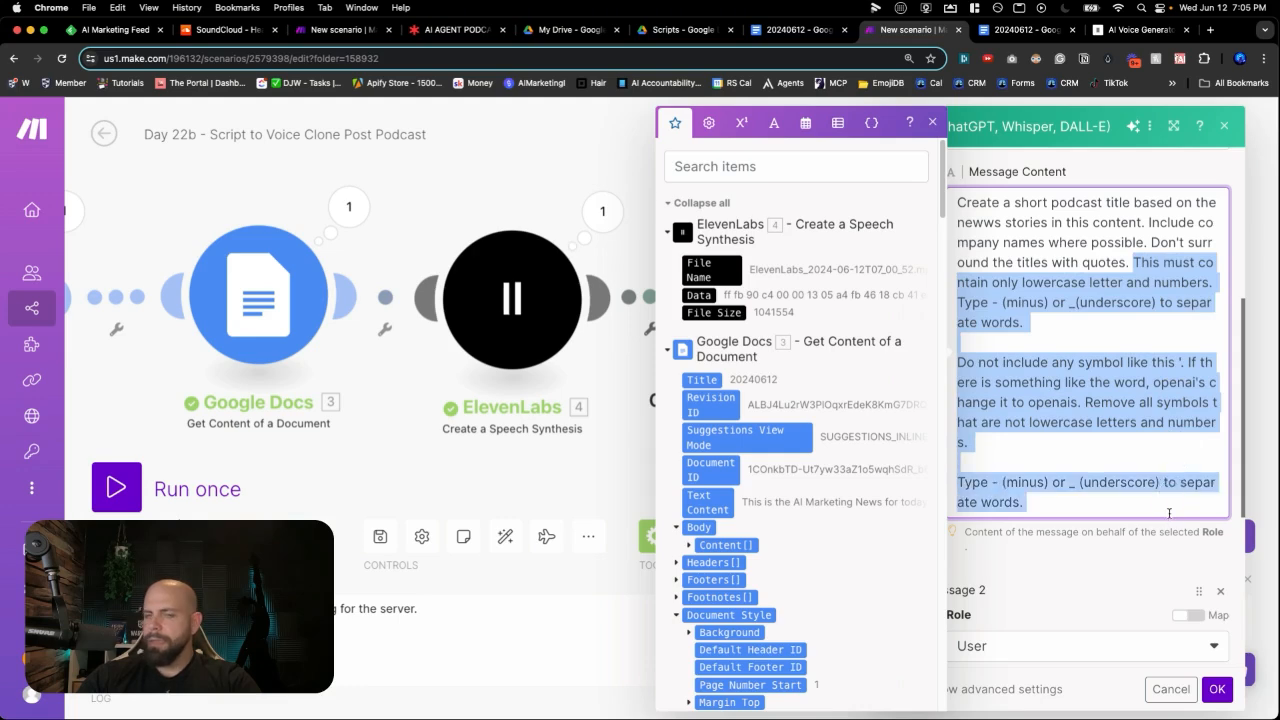
pyautogui.scroll(-4, 1166, 508)
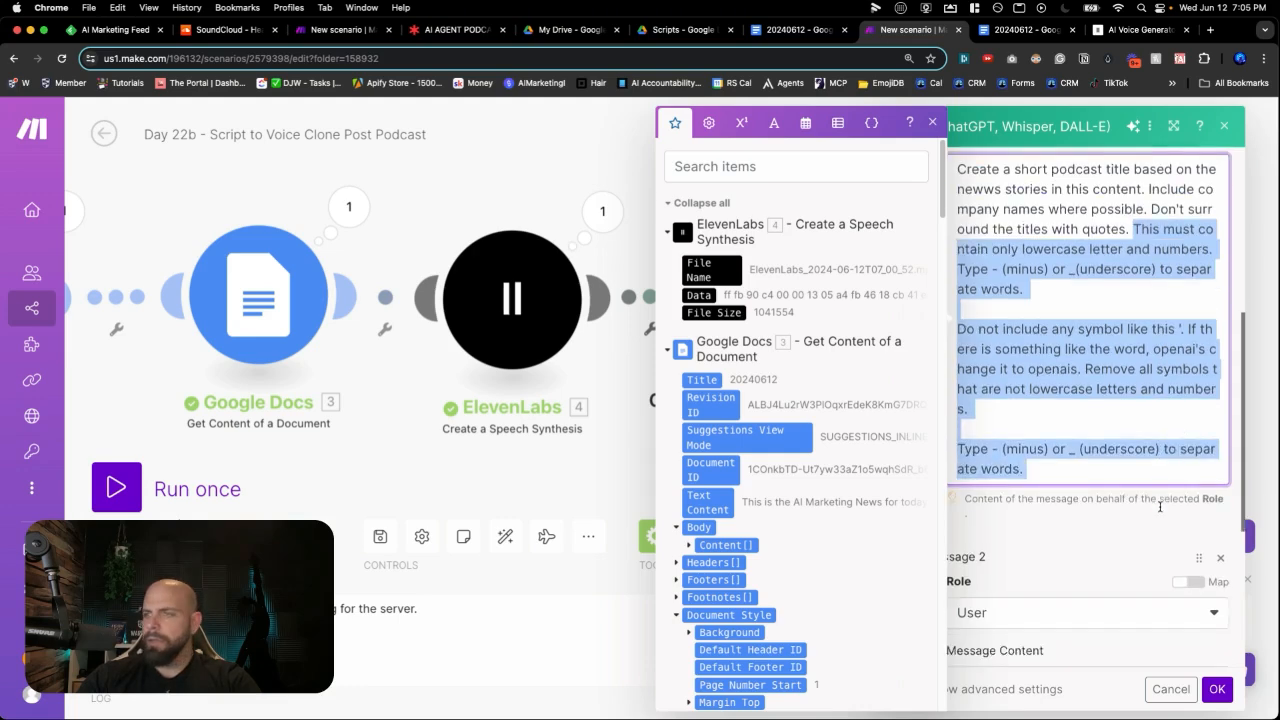
pyautogui.click(1043, 363)
pyautogui.press('super+v')
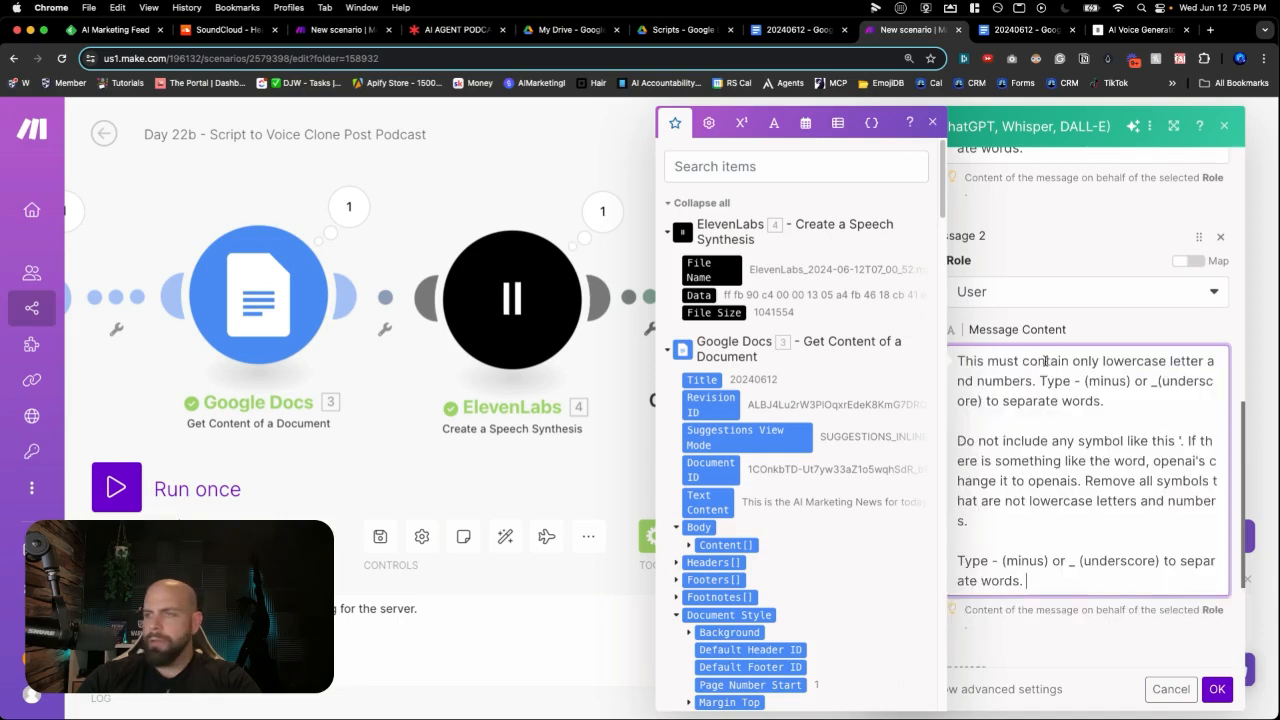
# Extend the User message with a separate "-" line and "Here is the content" followed by the Google Docs Text Content variable.
pyautogui.press('Return')
pyautogui.press('Return')
pyautogui.write('-')
pyautogui.press('Return')
pyautogui.press('Return')
pyautogui.write('Here ')
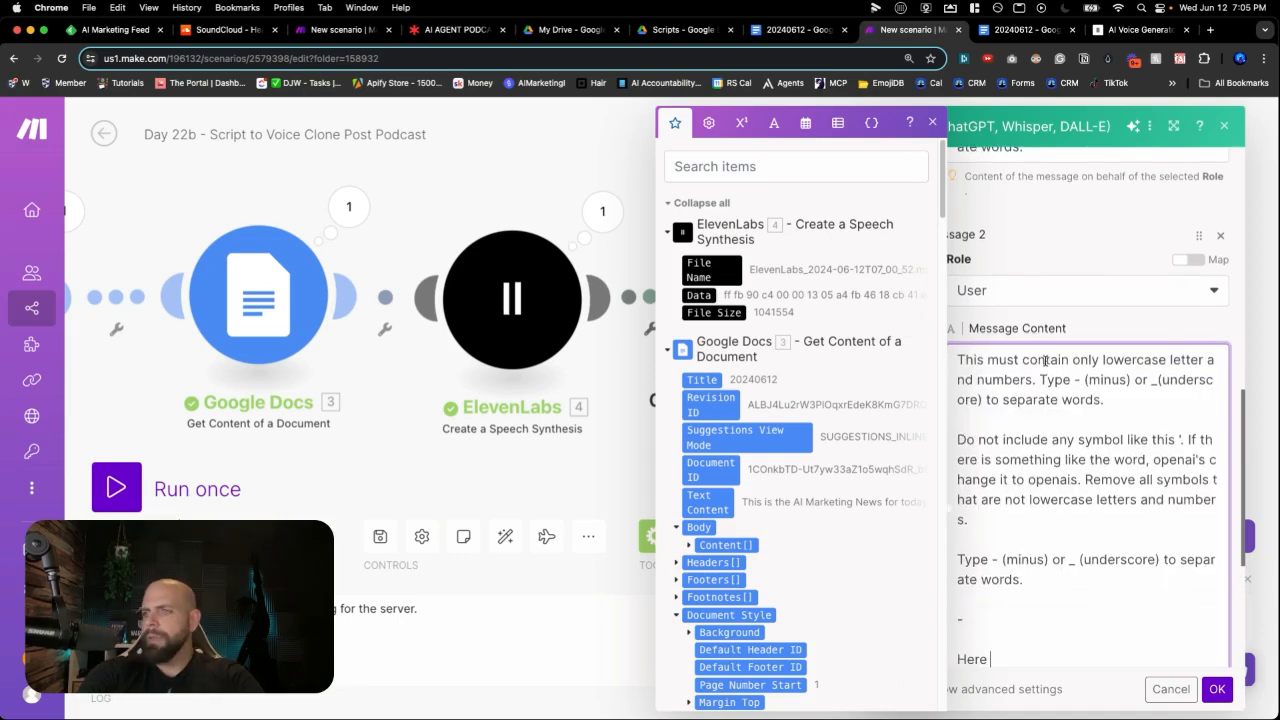
pyautogui.write('is the content')
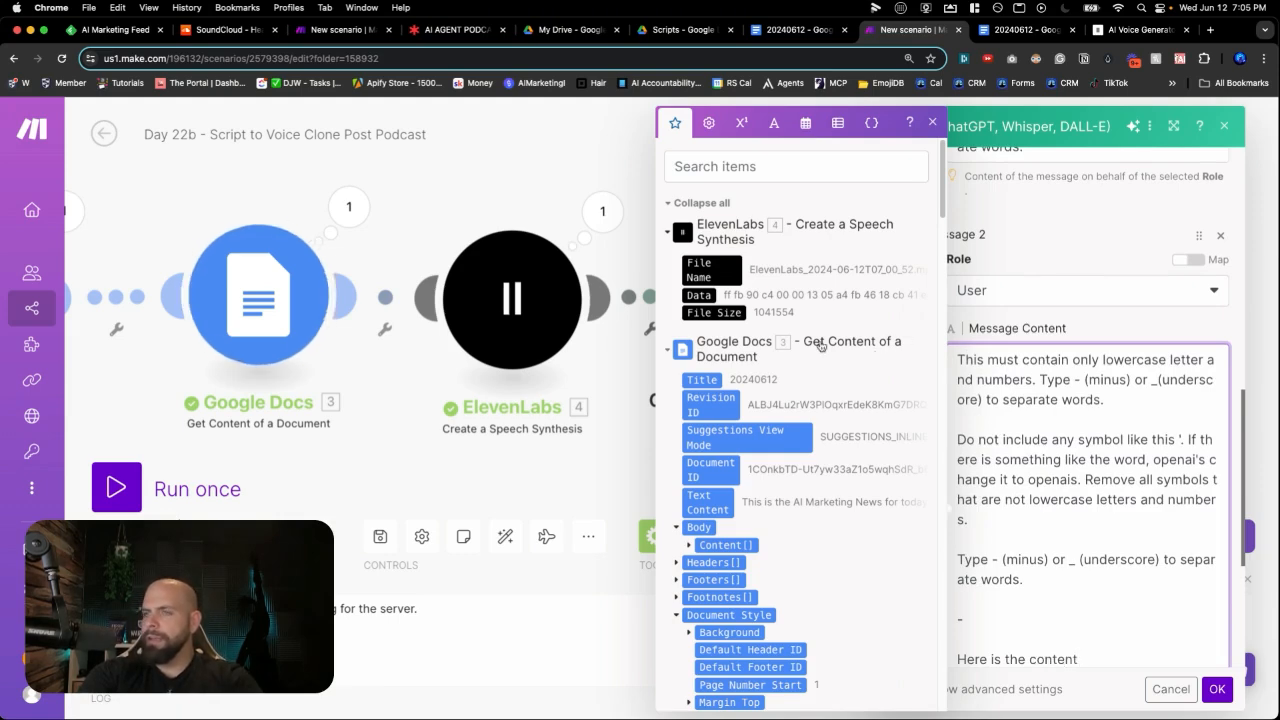
pyautogui.click(698, 508)
pyautogui.scroll(-3, 1047, 585)
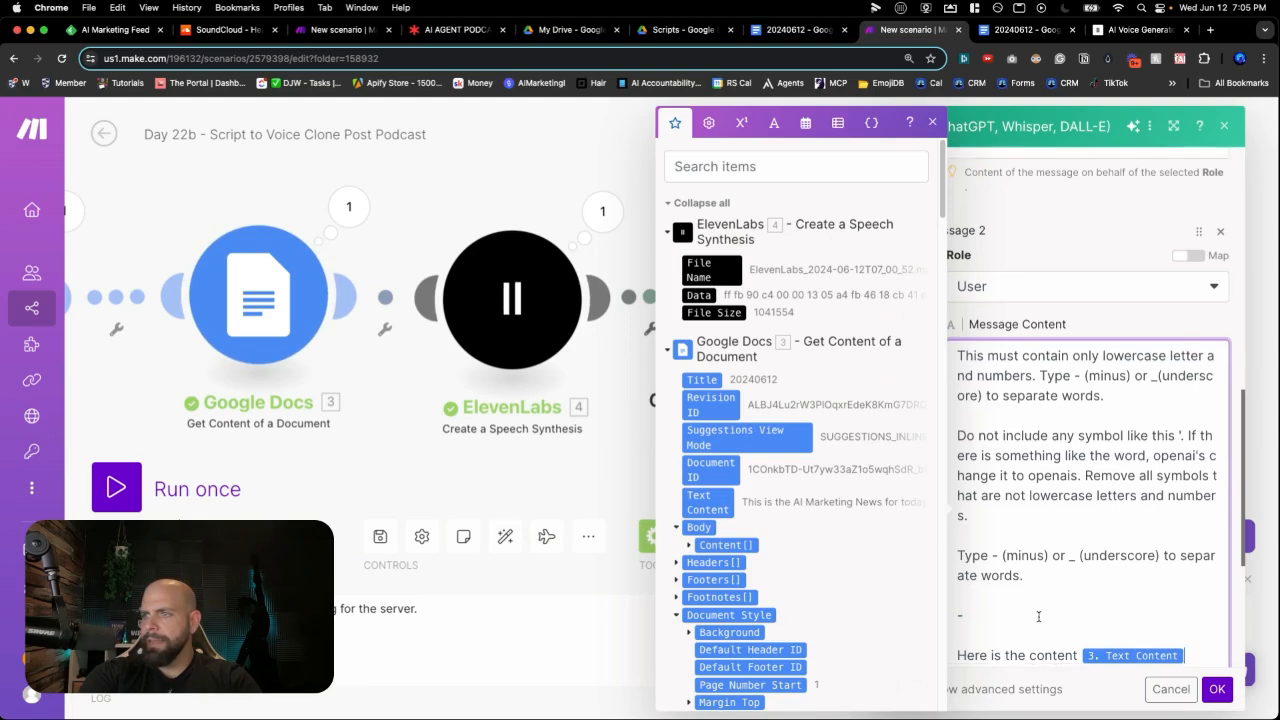
pyautogui.click(1048, 586)
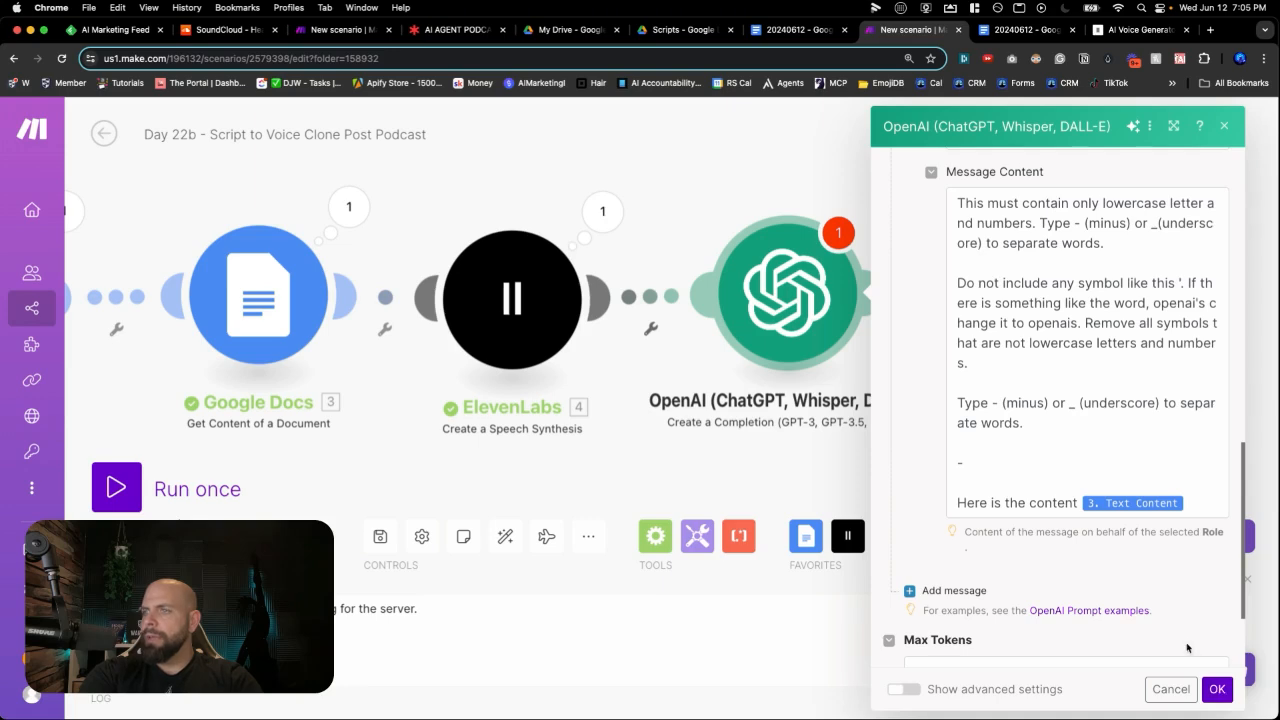
# Set Max Tokens to 500 for the title completion and save the module's settings.
pyautogui.scroll(-1, 1158, 645)
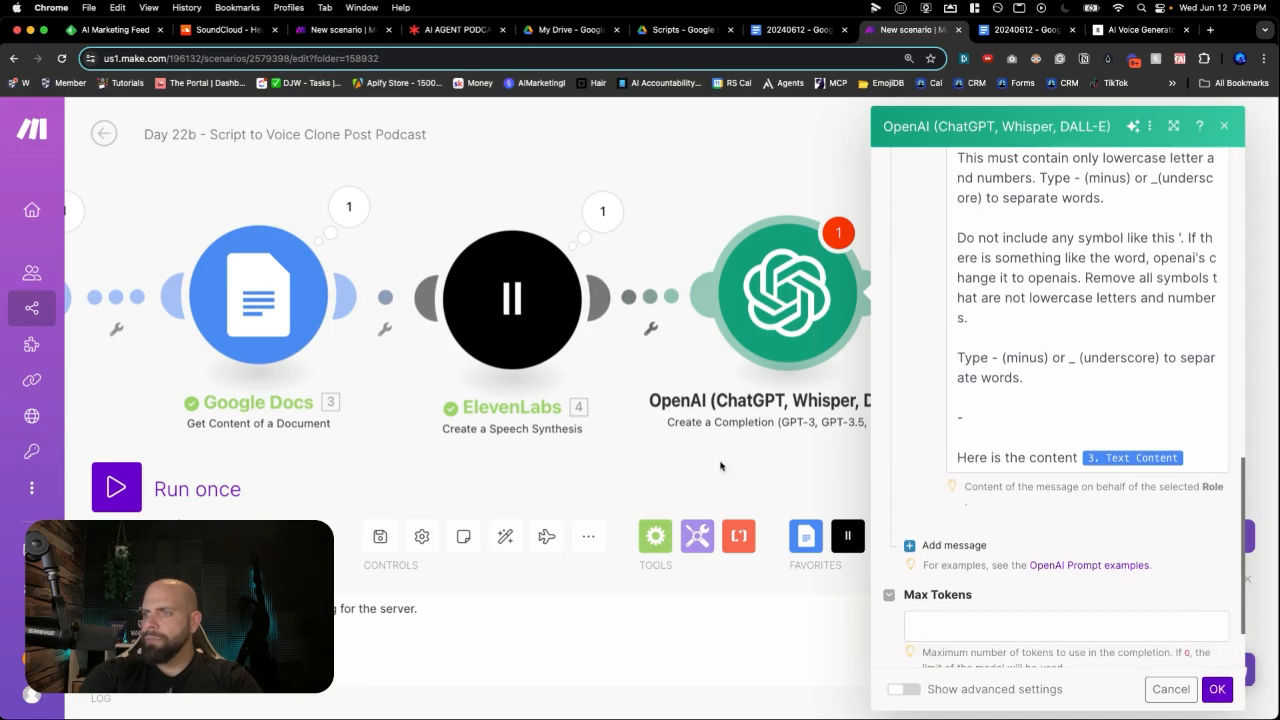
pyautogui.click(943, 622)
pyautogui.write('5')
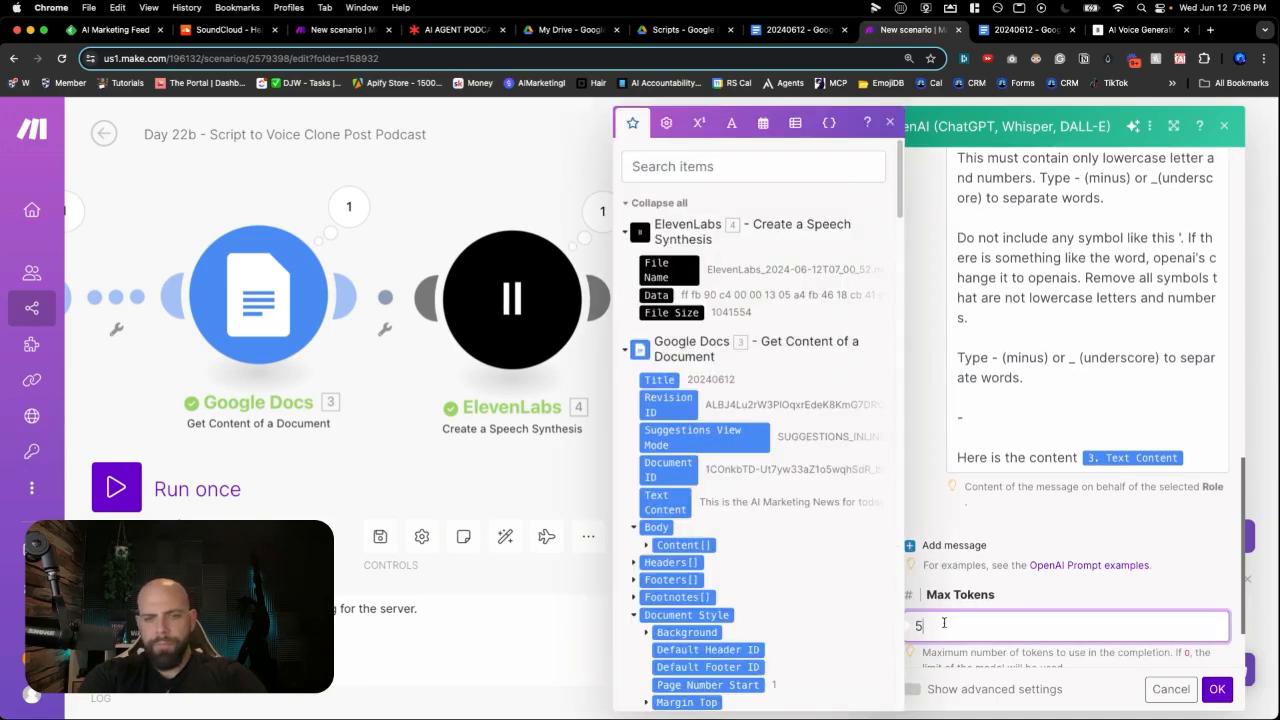
pyautogui.write('00')
pyautogui.click(1073, 602)
pyautogui.scroll(-2, 1074, 602)
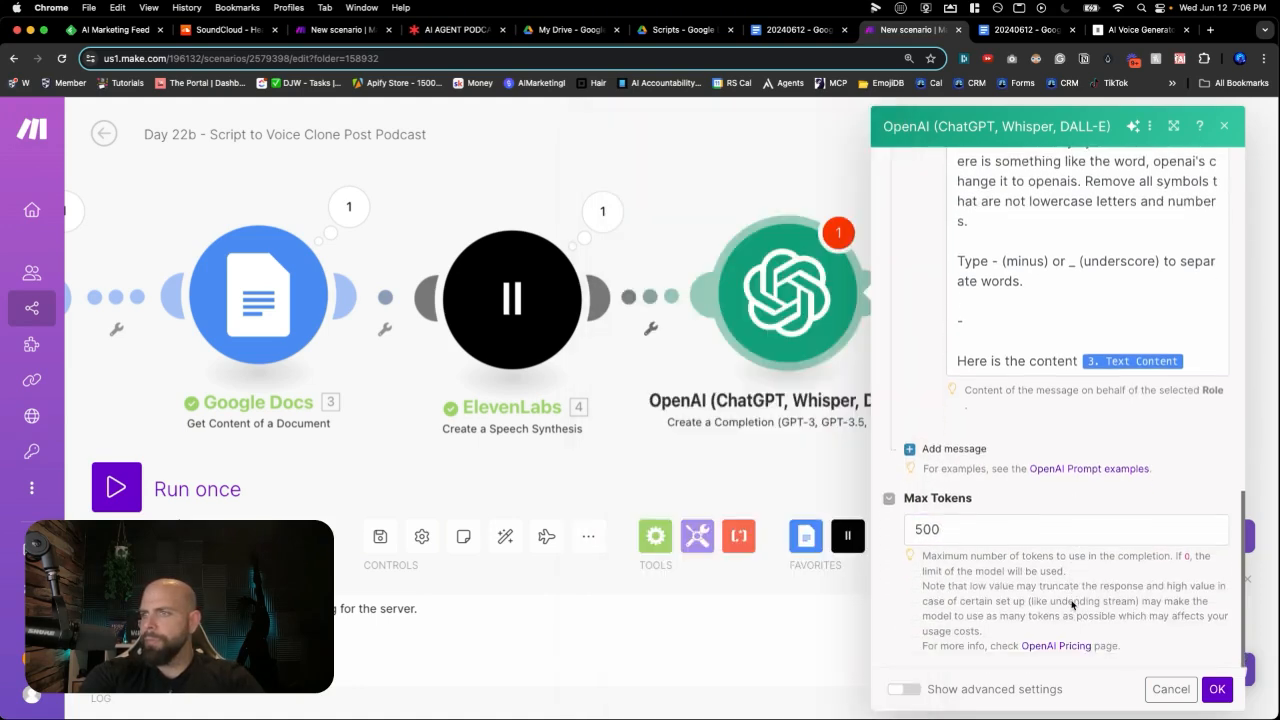
pyautogui.click(1216, 689)
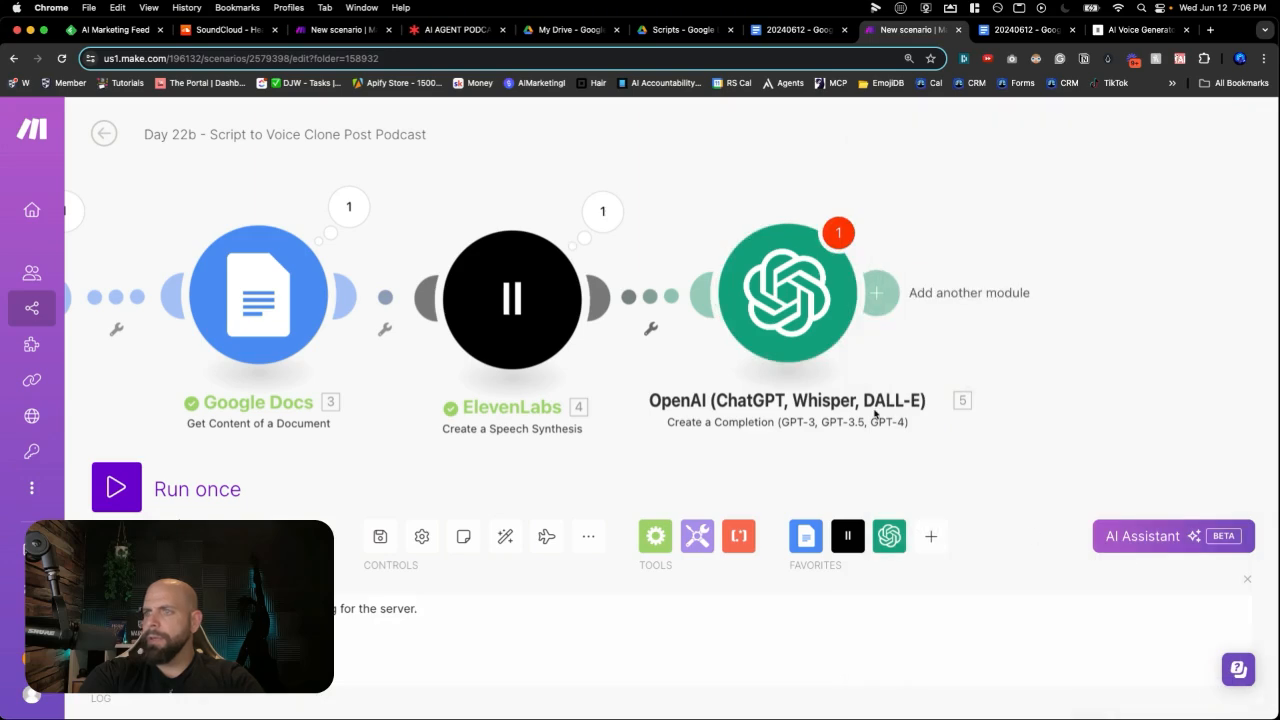
pyautogui.click(840, 340)
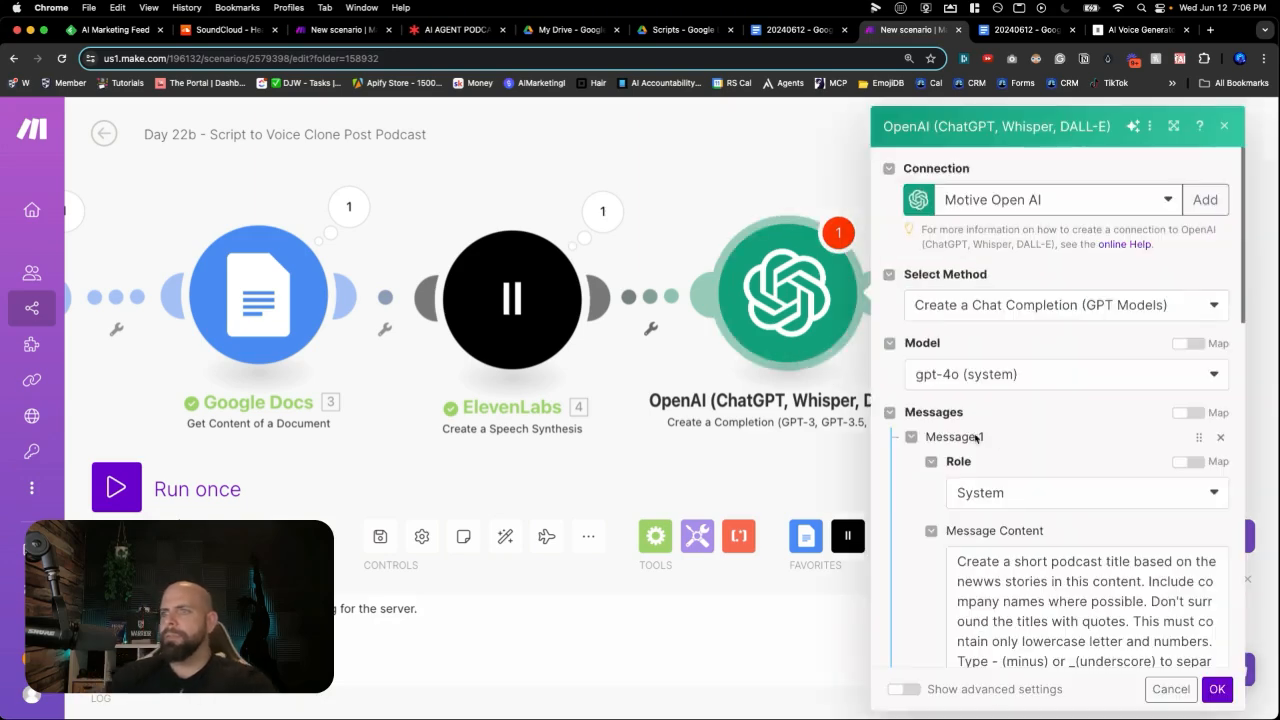
pyautogui.click(1218, 689)
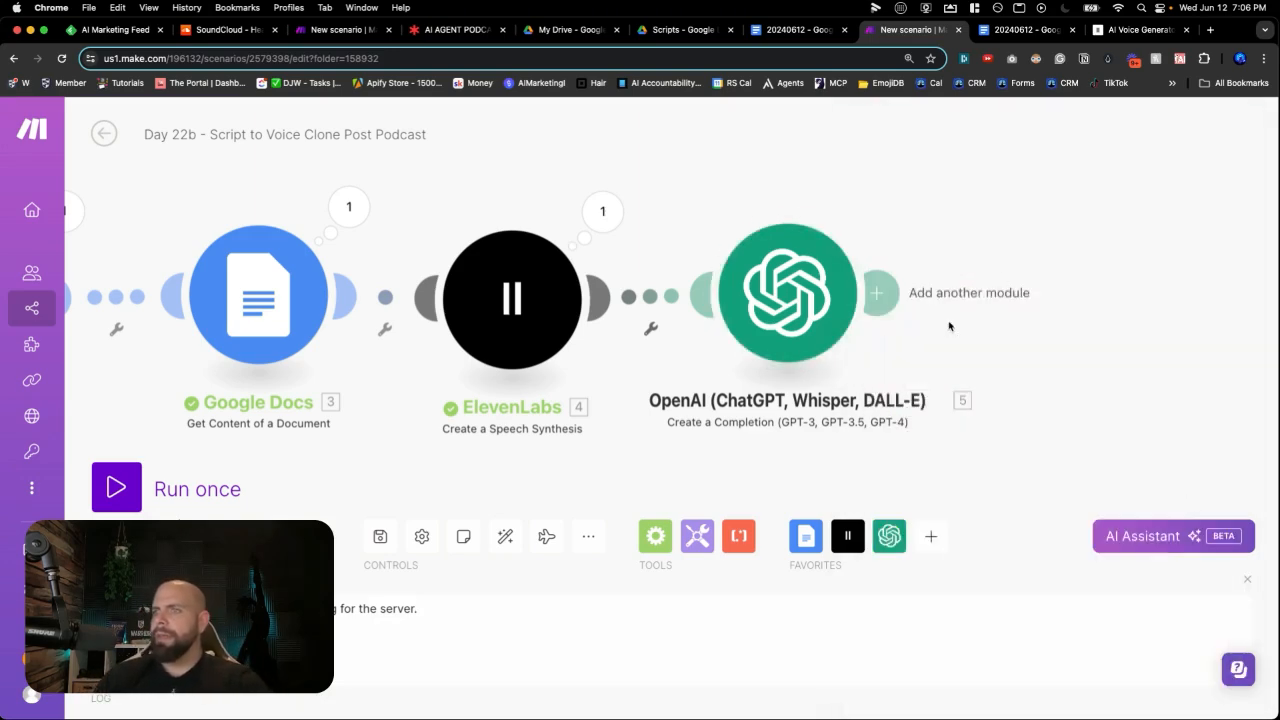
# Rename the OpenAI completion module to "Podcas Title".
pyautogui.rightClick(760, 340)
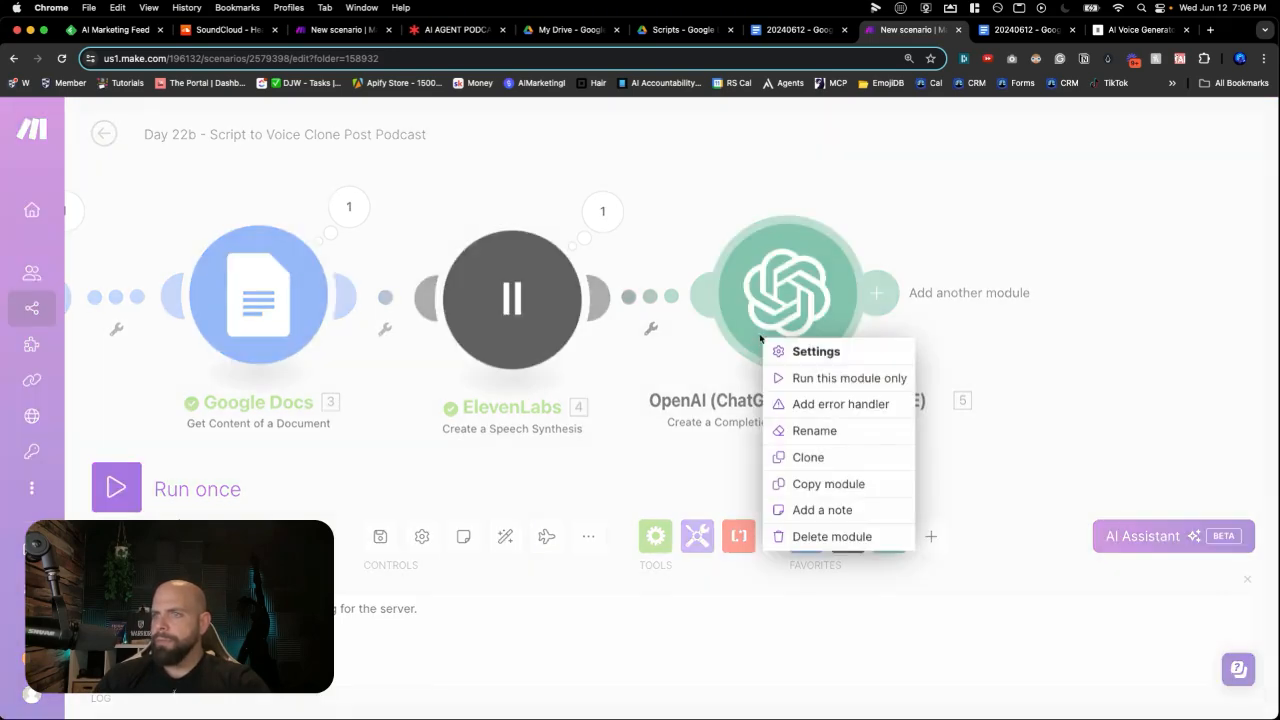
pyautogui.click(812, 428)
pyautogui.press('super+a')
pyautogui.press('BackSpace')
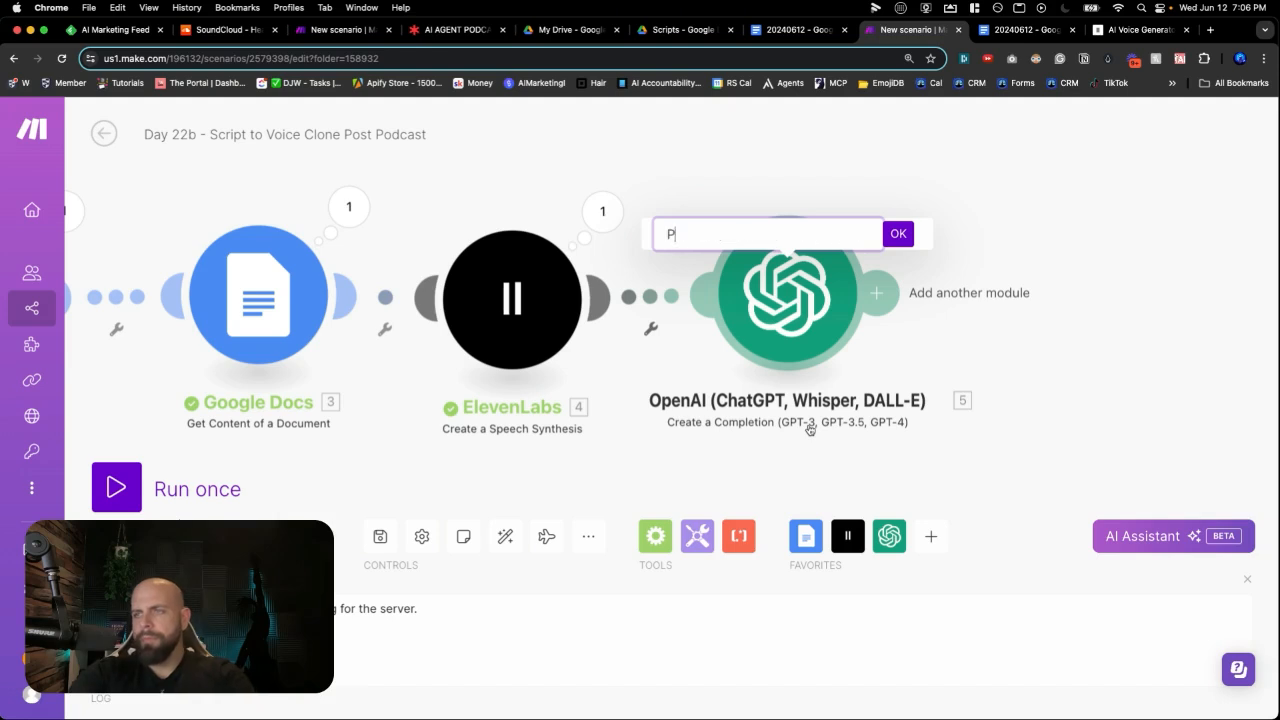
pyautogui.write('Podcas')
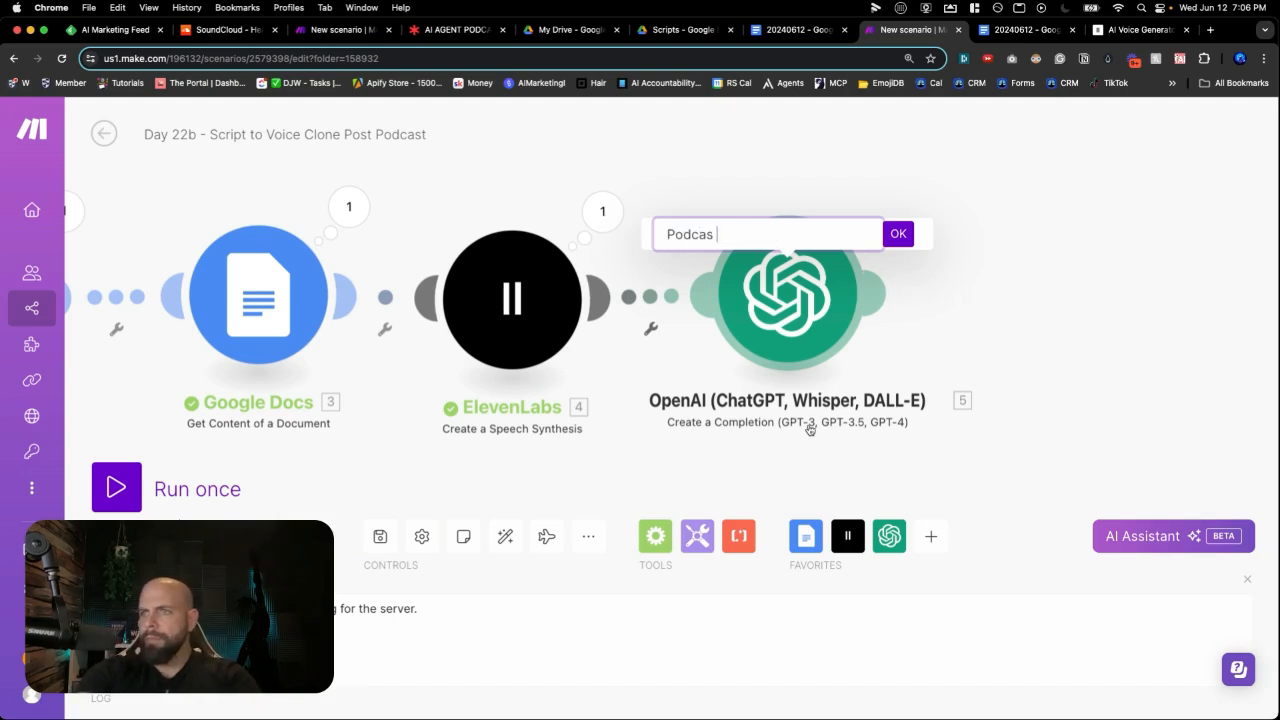
pyautogui.write('tTitle')
pyautogui.press('Return')
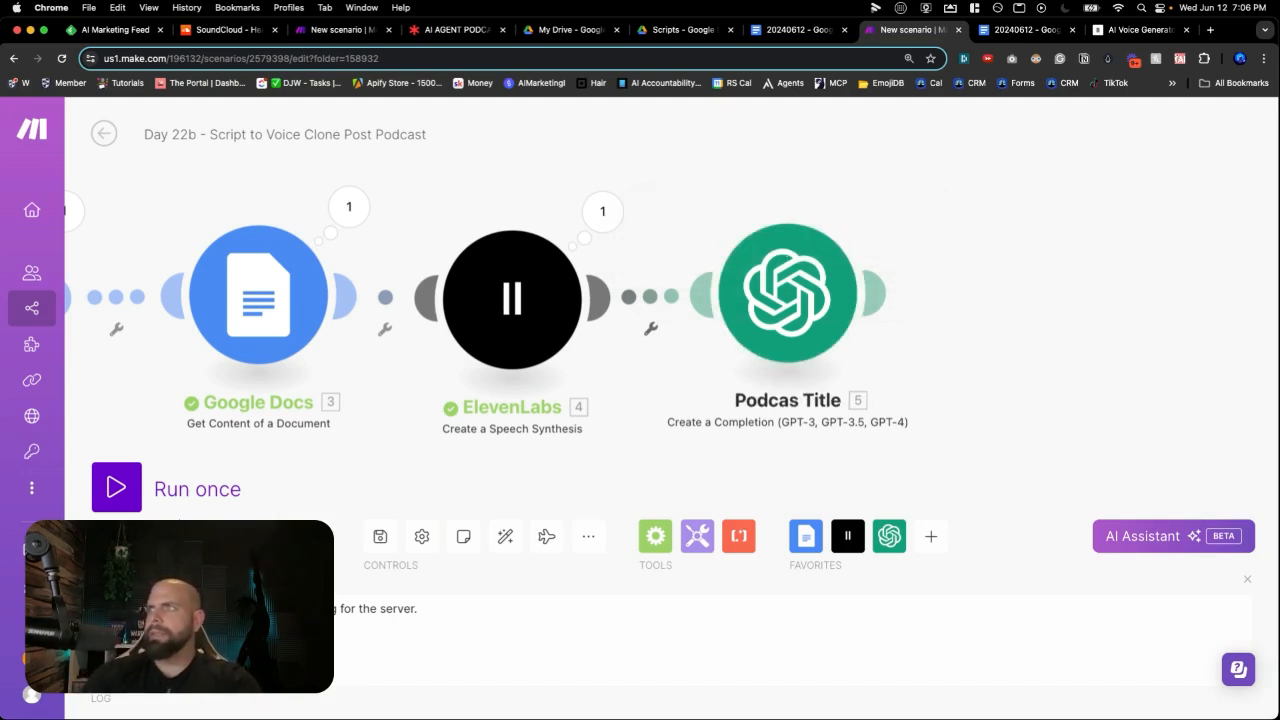
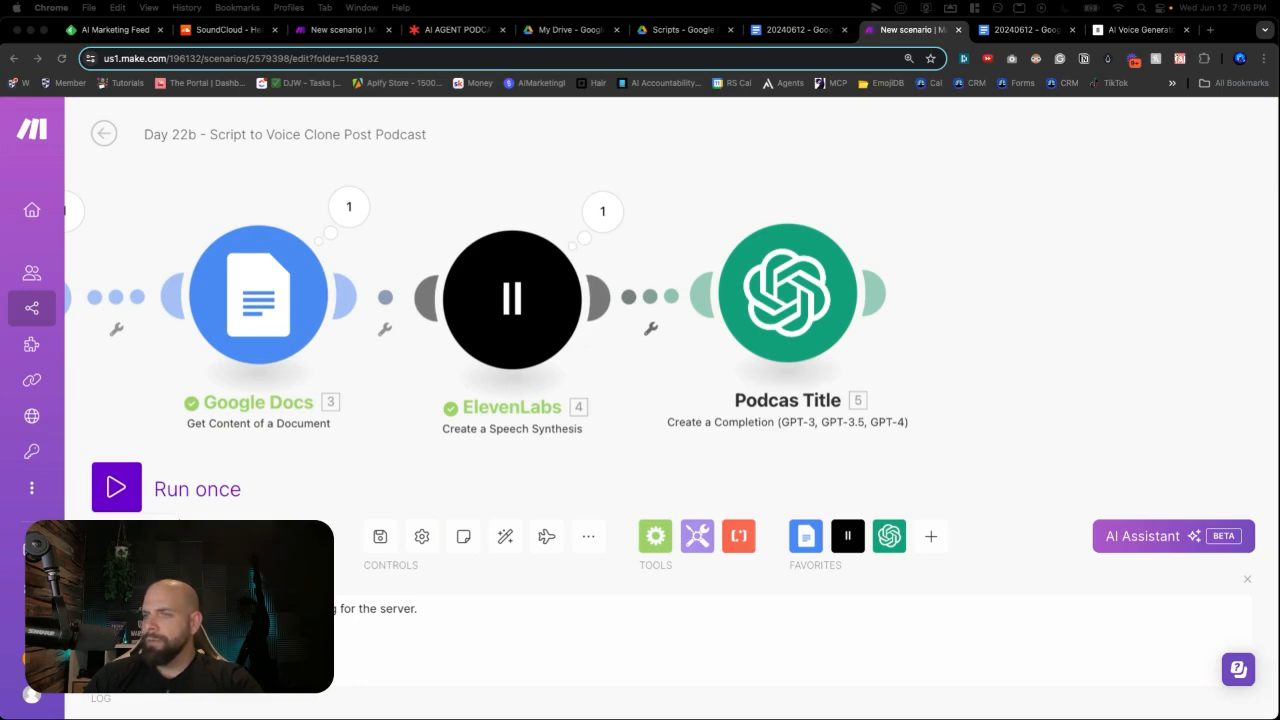
# Add another OpenAI Create a Completion module after the title module and choose the GPT-4o: gpt-4o (system) model.
pyautogui.click(998, 287)
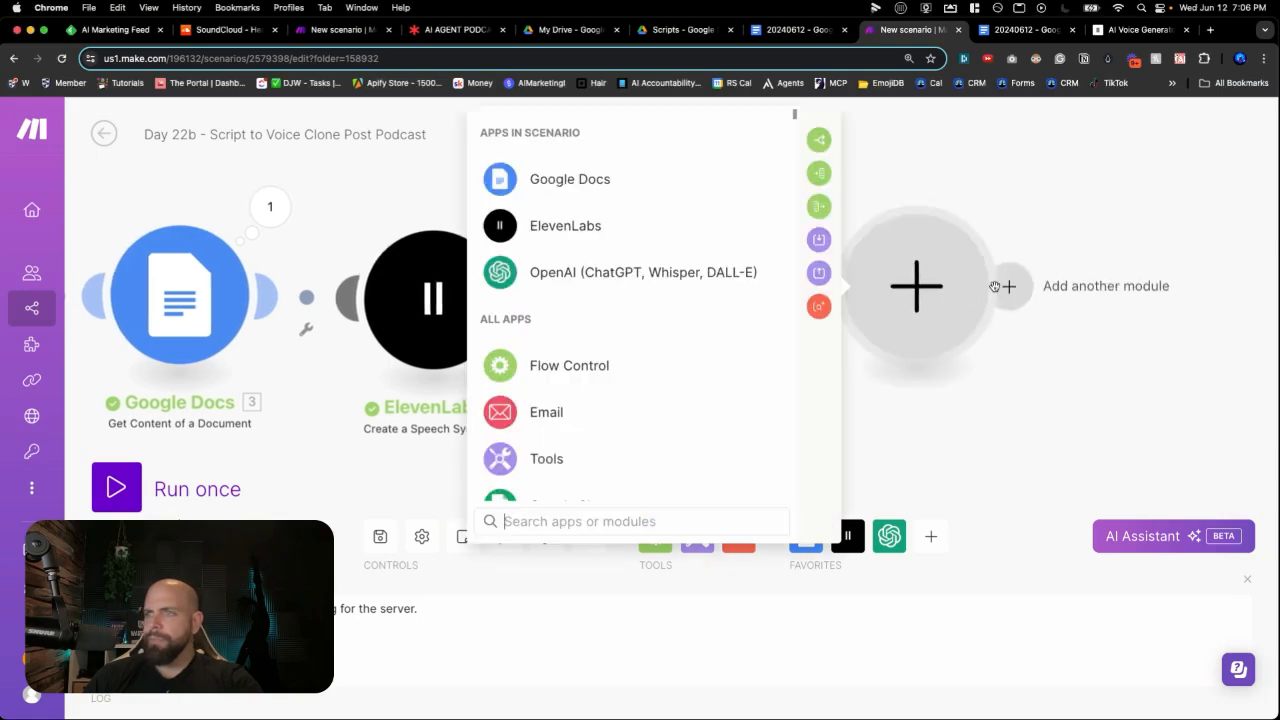
pyautogui.click(634, 274)
pyautogui.click(616, 352)
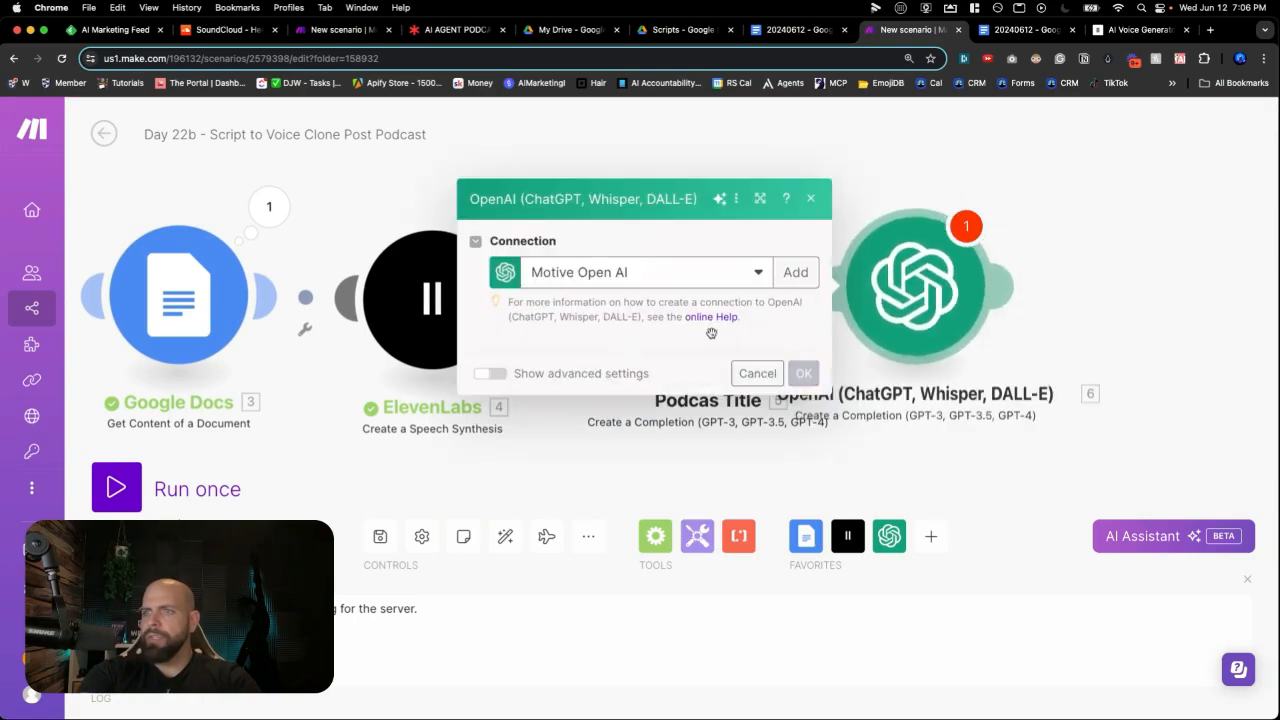
pyautogui.click(613, 374)
pyautogui.click(600, 452)
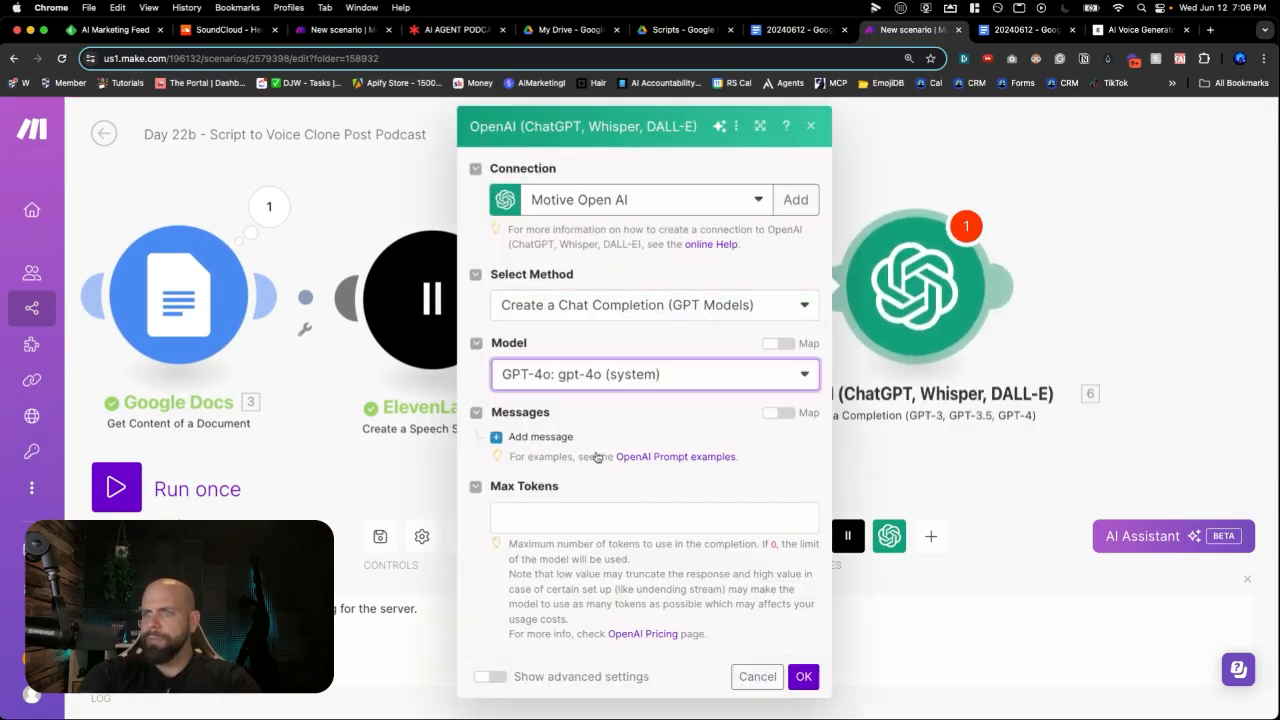
# Add a first message to the new completion module and set its role to System.
pyautogui.click(561, 440)
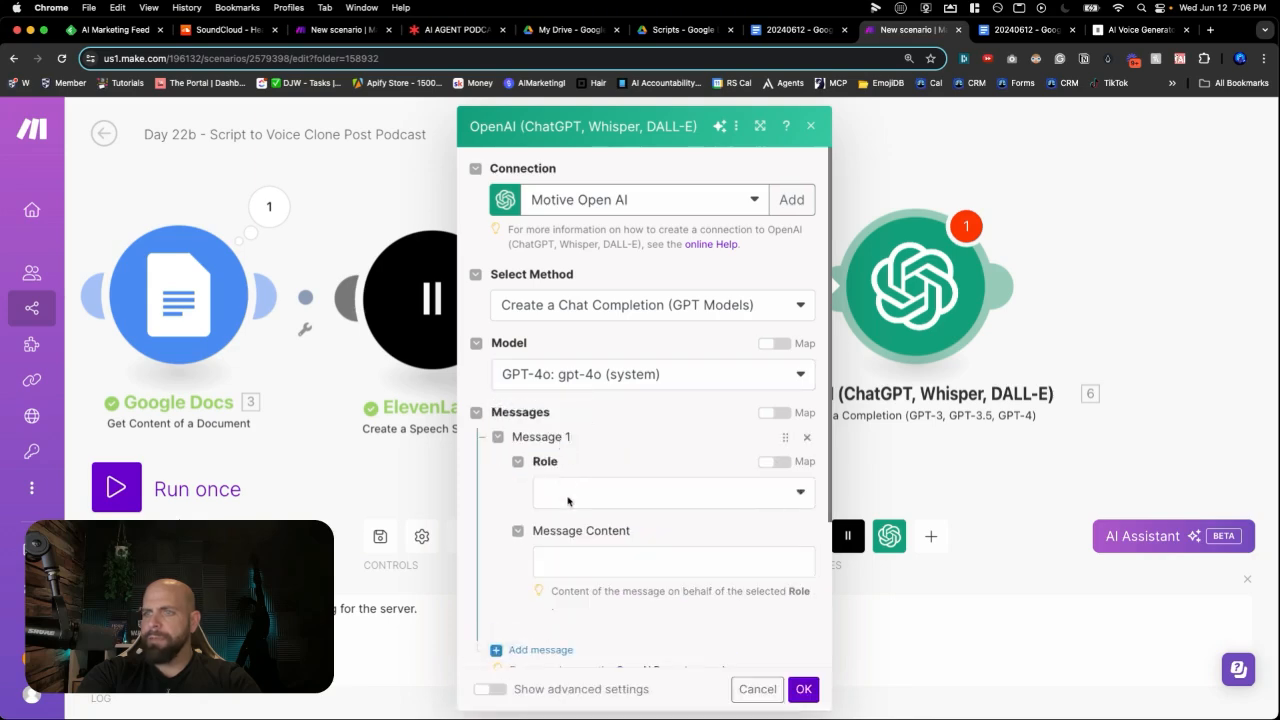
pyautogui.click(570, 495)
pyautogui.click(571, 522)
# Write "Create a short podcast description based on the conetent. Don't surround it with quotes." as the System message content.
pyautogui.click(607, 563)
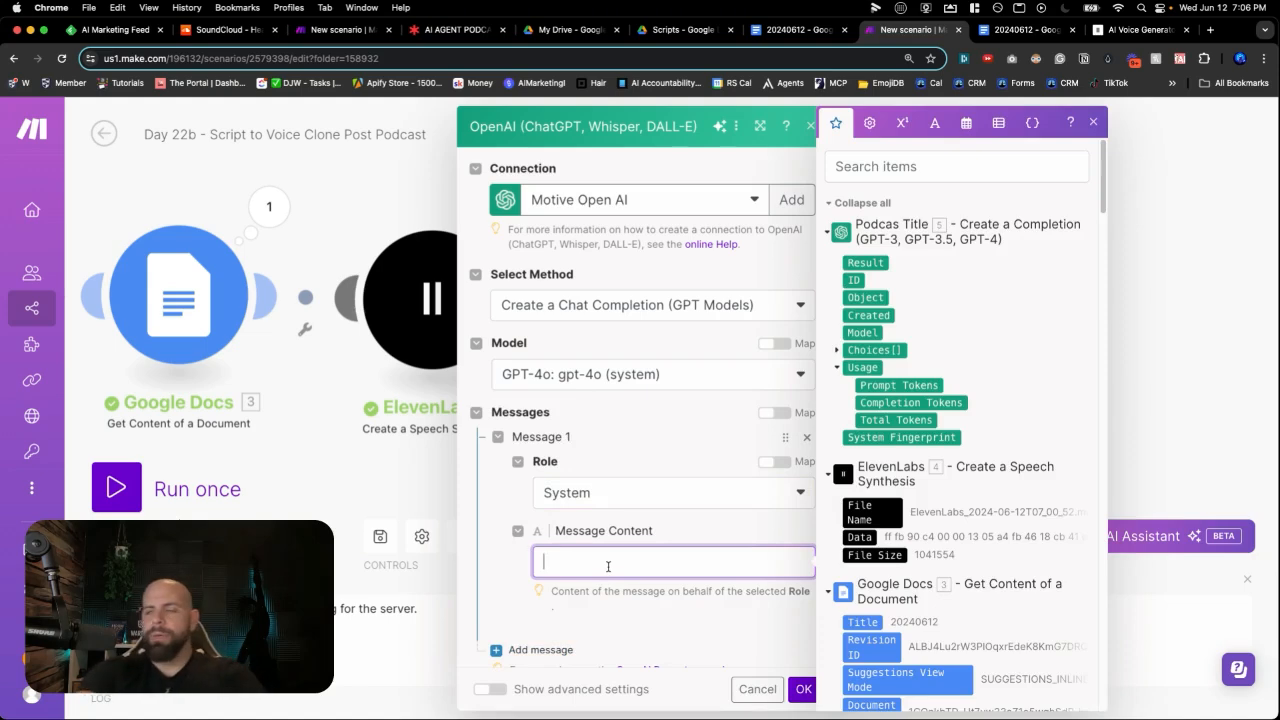
pyautogui.write('Create a s')
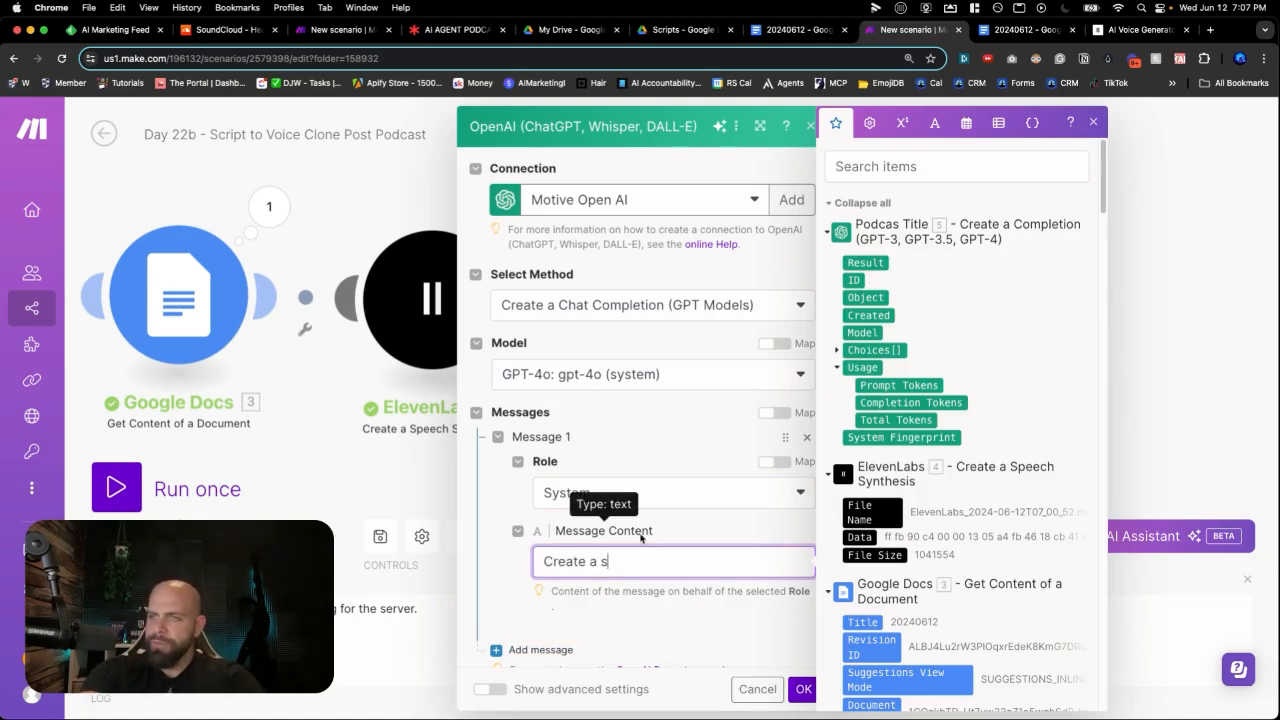
pyautogui.write('hort ')
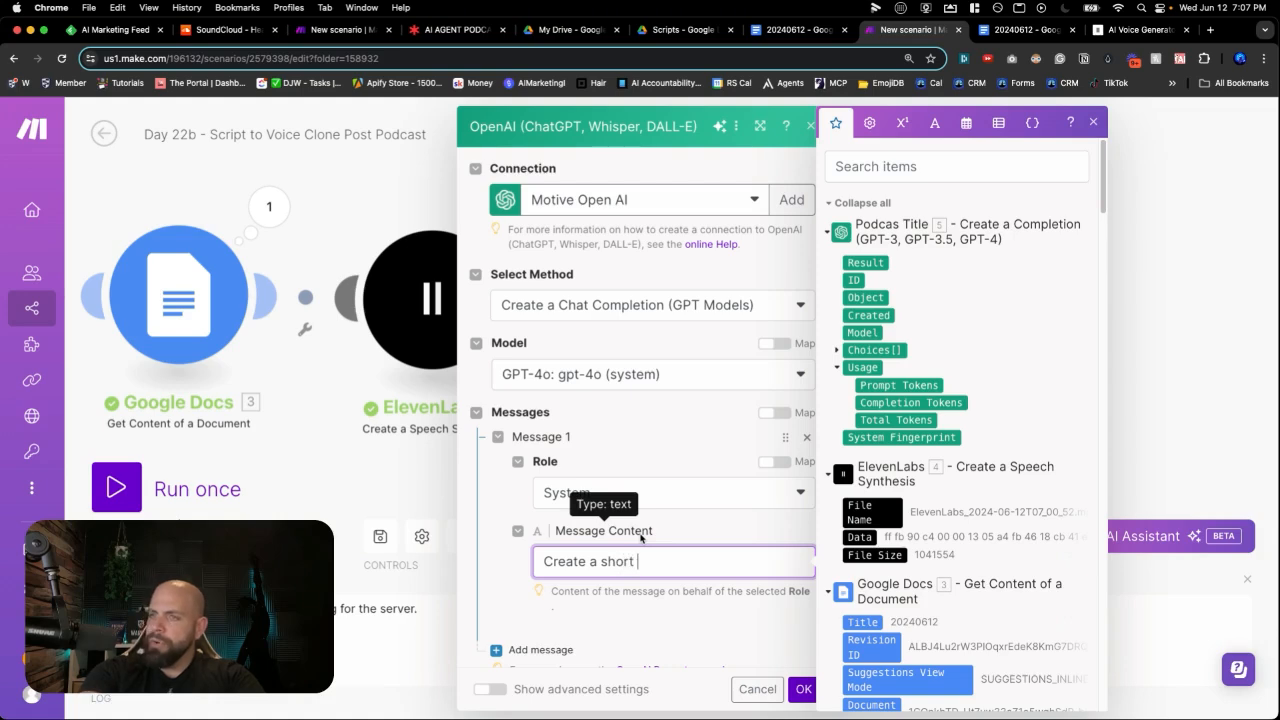
pyautogui.write('podcast description ')
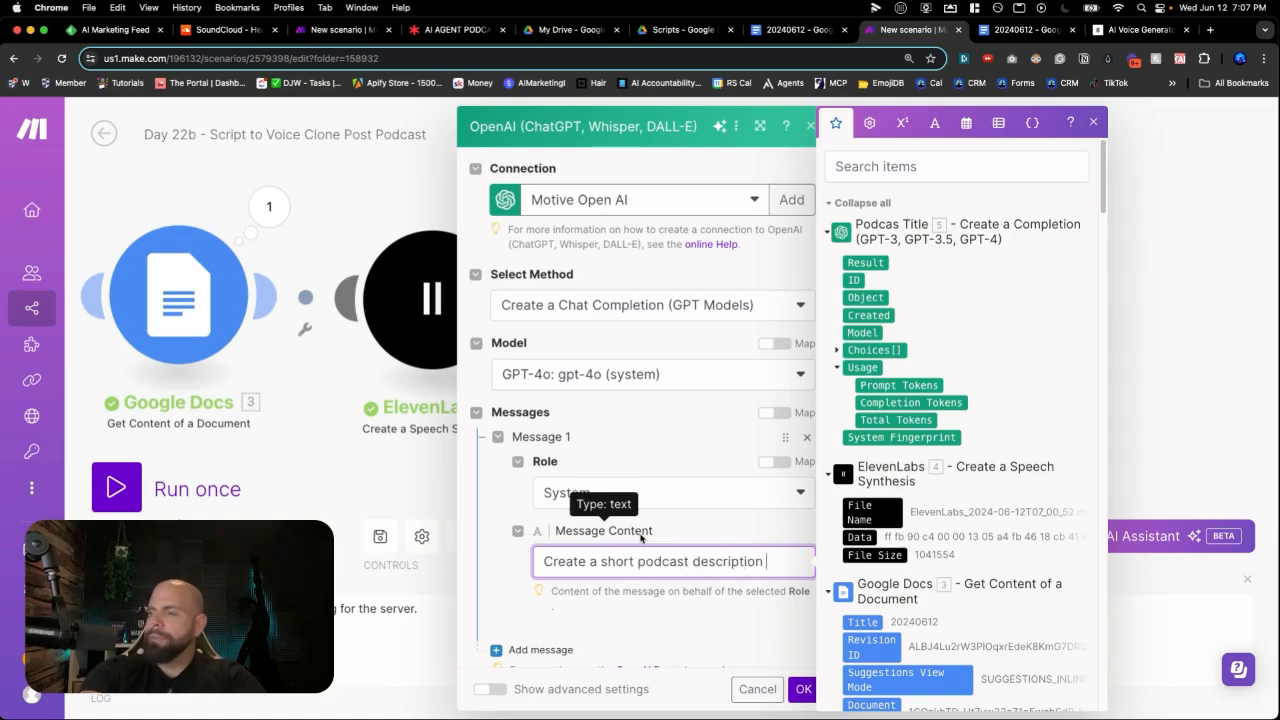
pyautogui.write('based on the con')
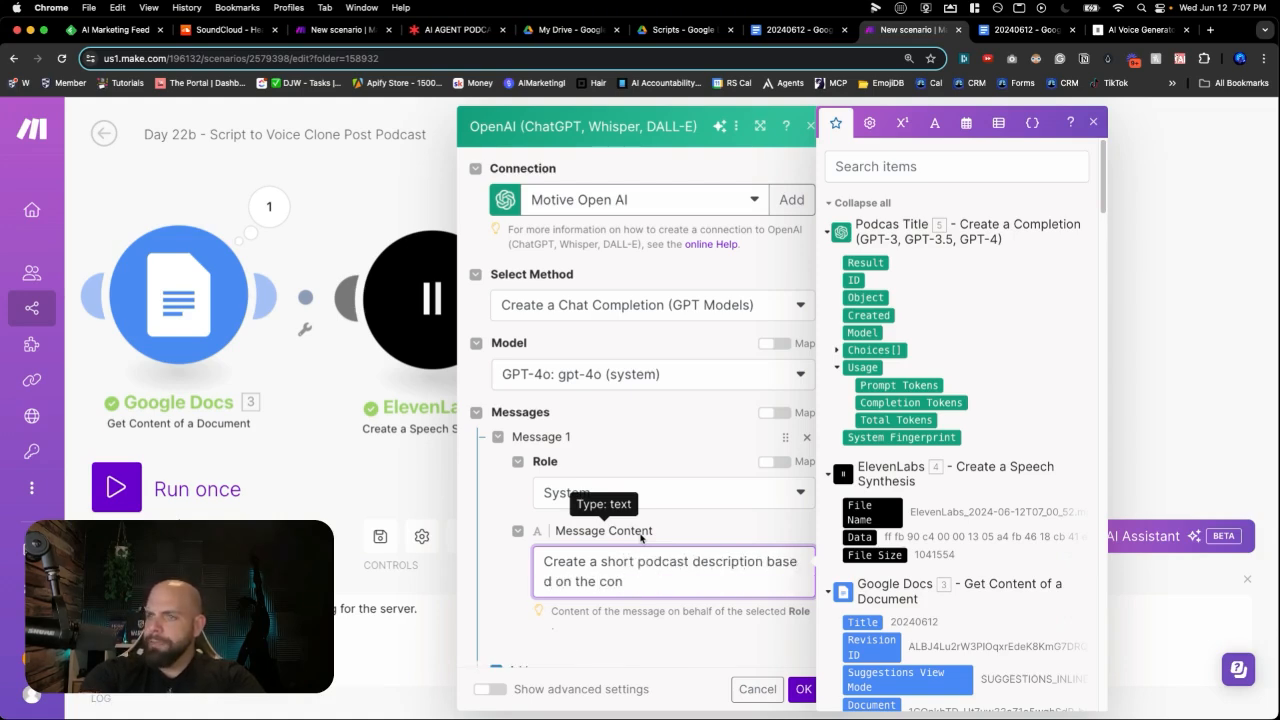
pyautogui.write('etent. Don')
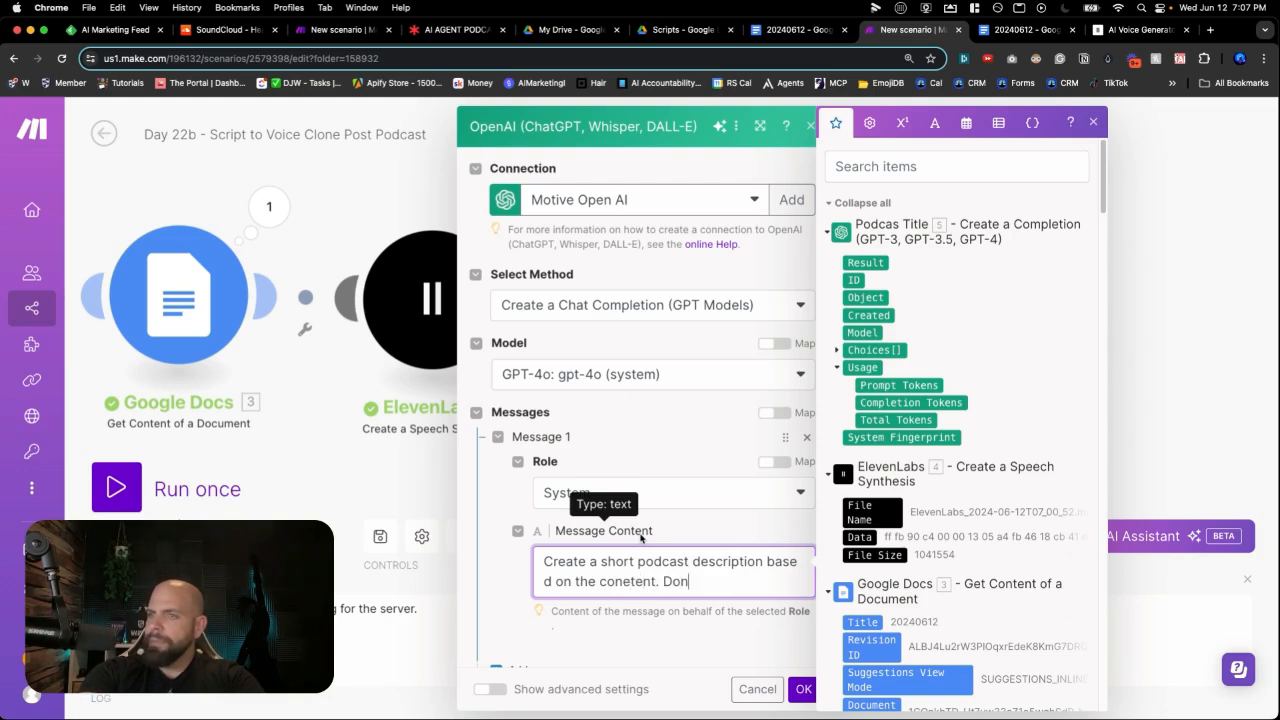
pyautogui.write("'t surround it q")
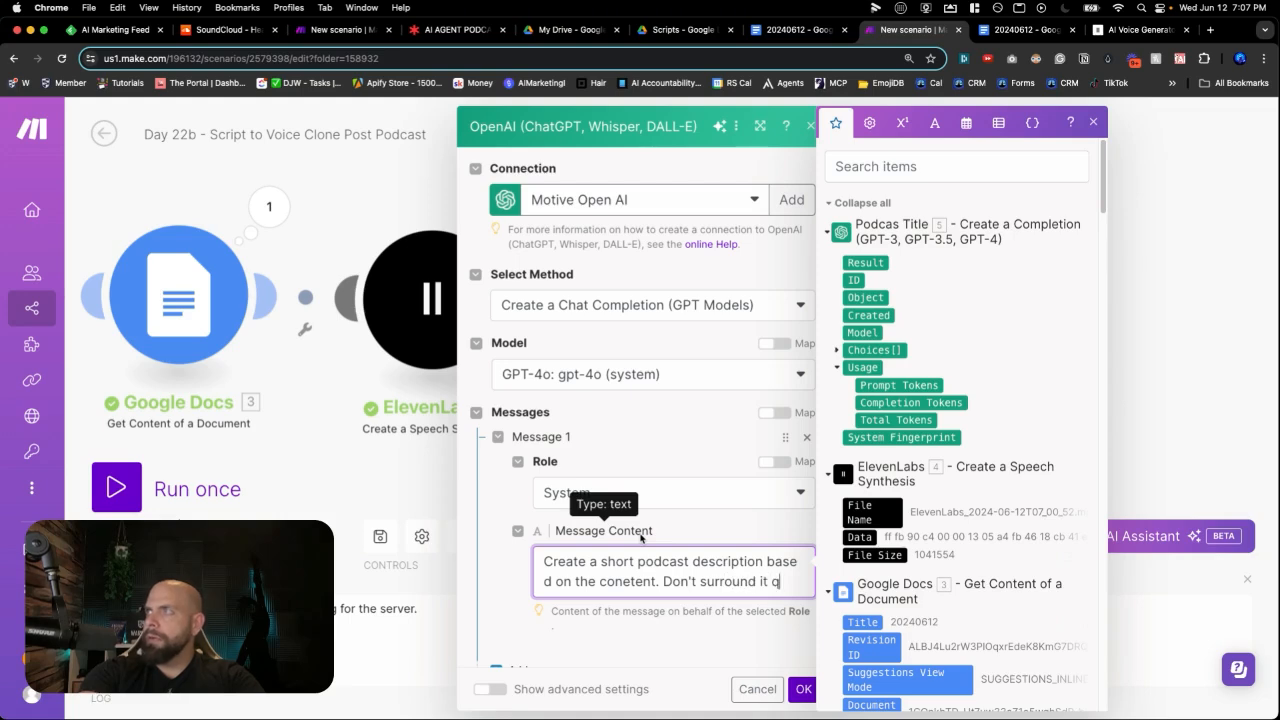
pyautogui.press('BackSpace')
pyautogui.write('with quot')
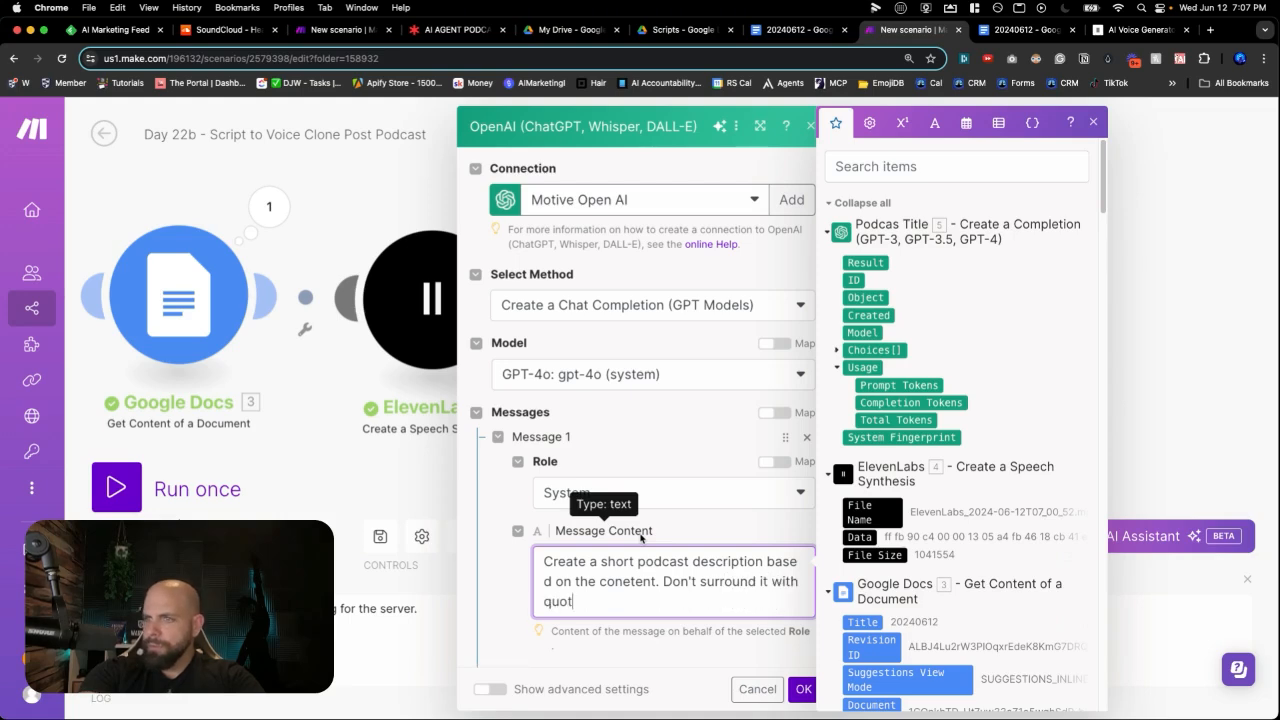
pyautogui.write('es.')
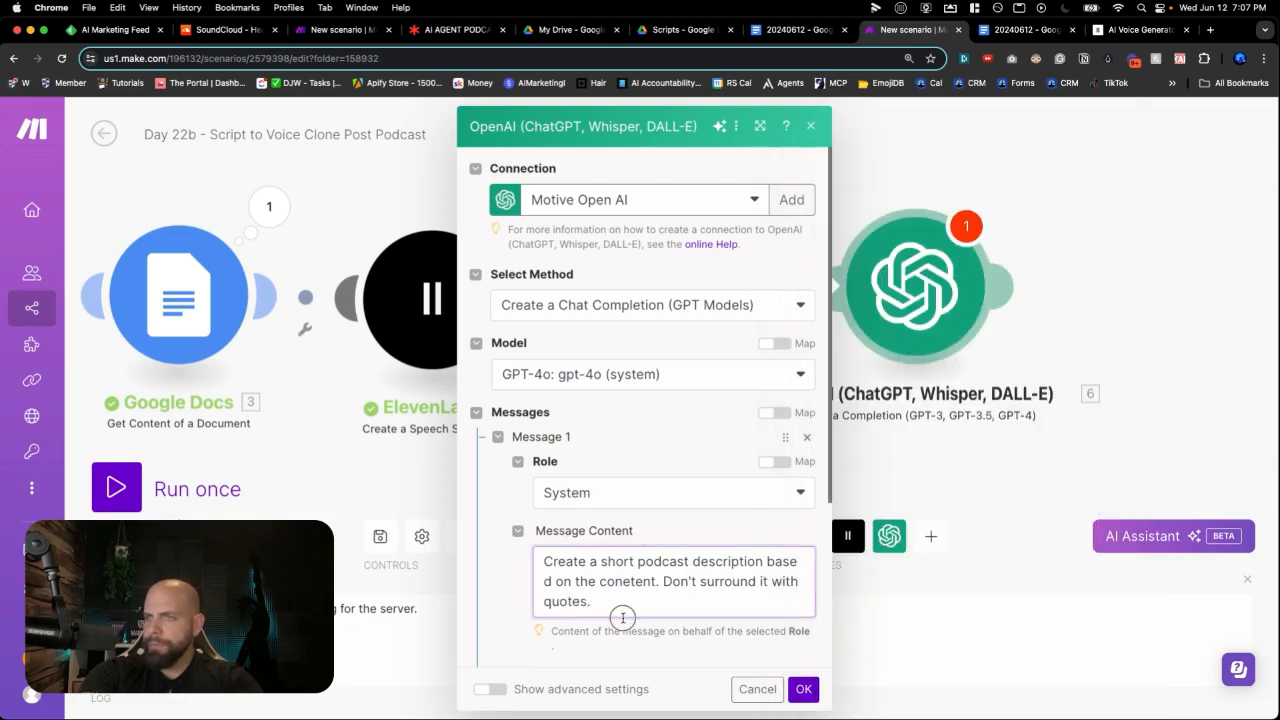
pyautogui.click(622, 620)
pyautogui.moveTo(613, 640); pyautogui.dragTo(614, 689)
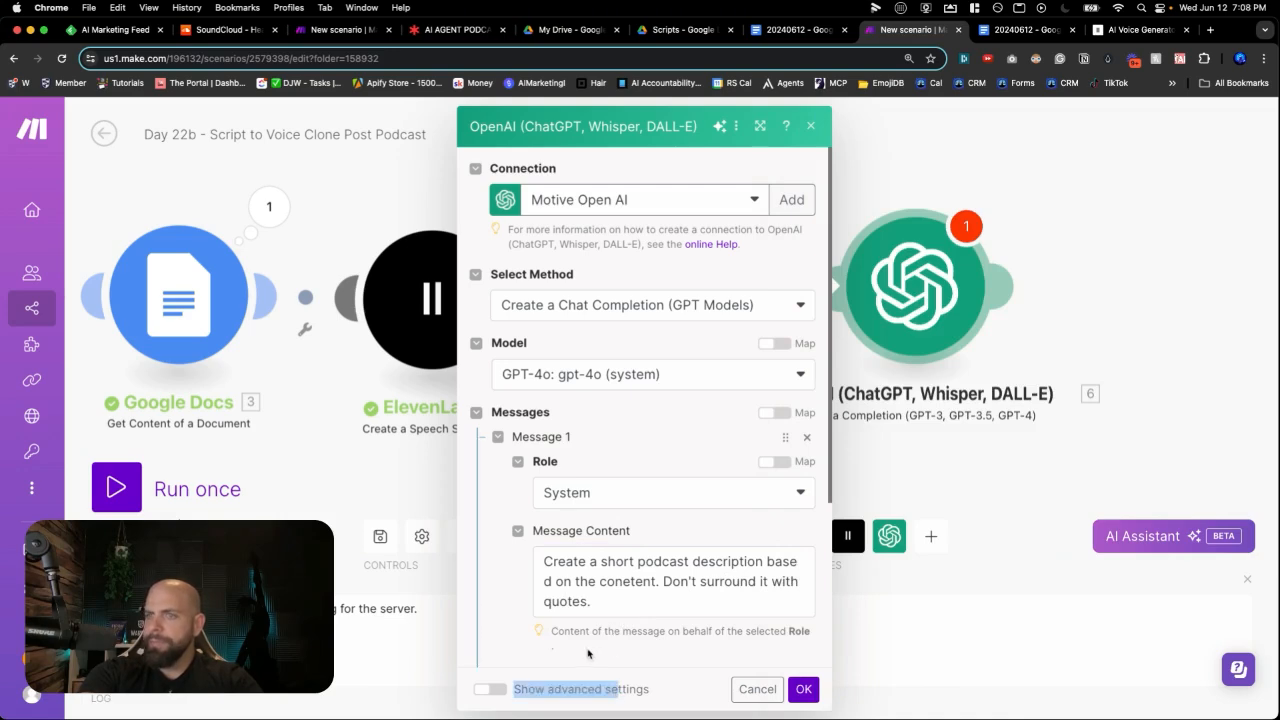
# Add a second message with the User role to the description completion and open its content for editing.
pyautogui.scroll(-3, 588, 655)
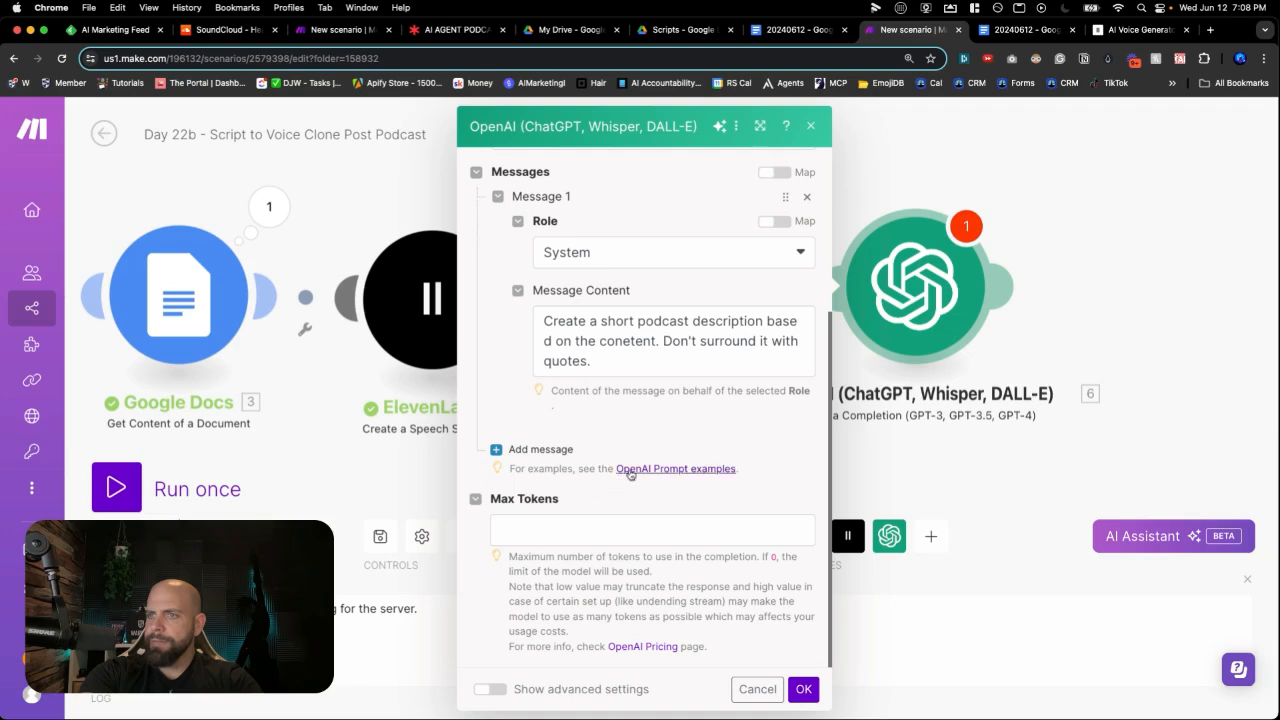
pyautogui.click(541, 449)
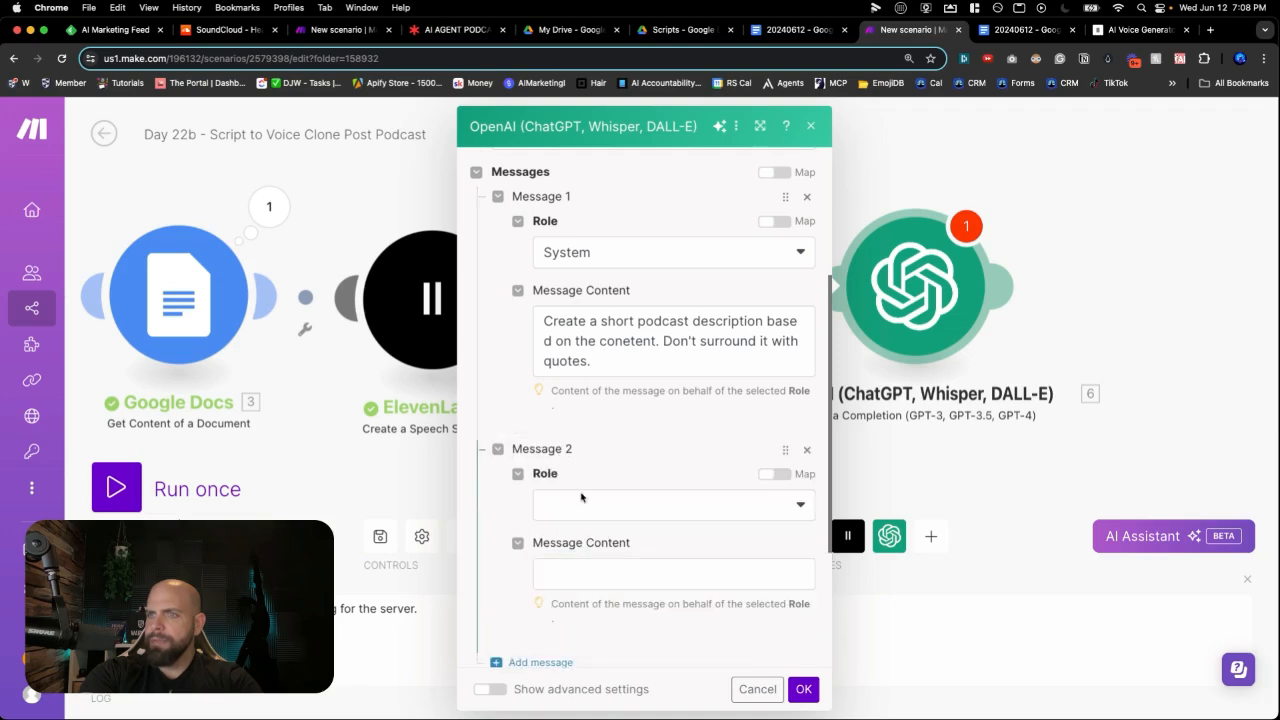
pyautogui.click(582, 504)
pyautogui.click(581, 528)
pyautogui.click(587, 573)
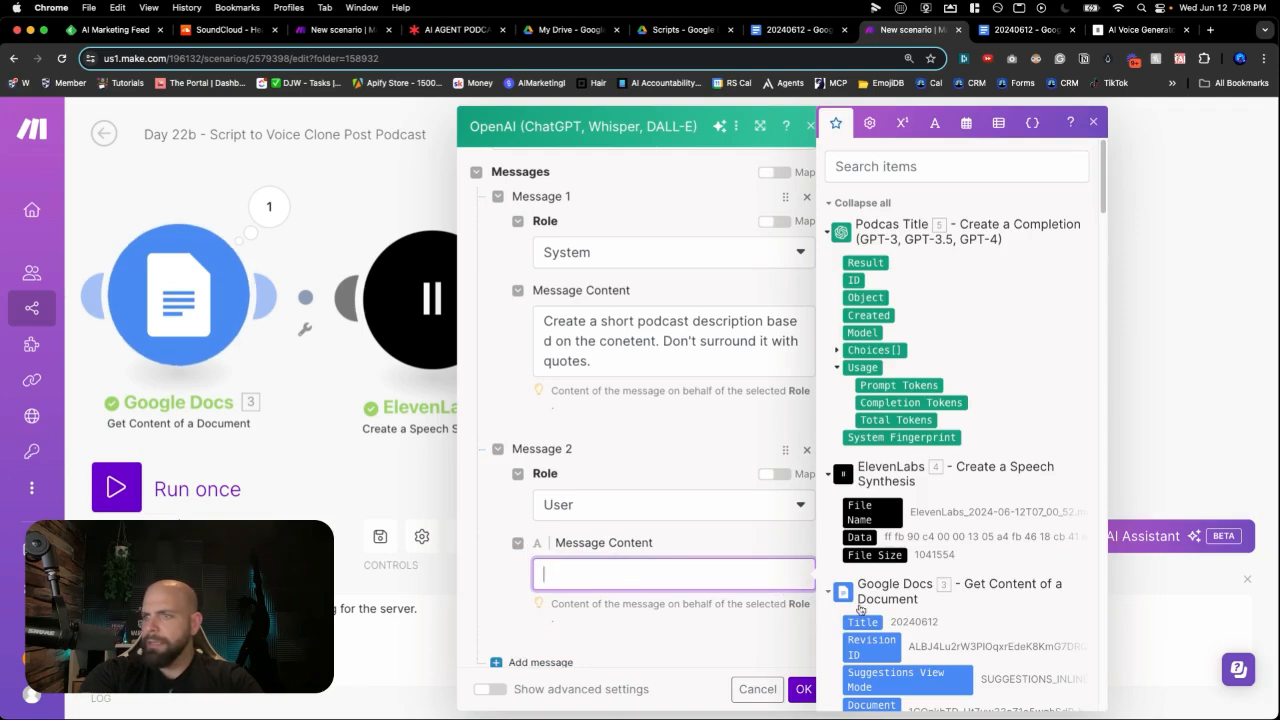
# Map the Google Docs Text Content as the User message content and set the description completion's Max Tokens to 500.
pyautogui.scroll(-3, 862, 614)
pyautogui.click(866, 588)
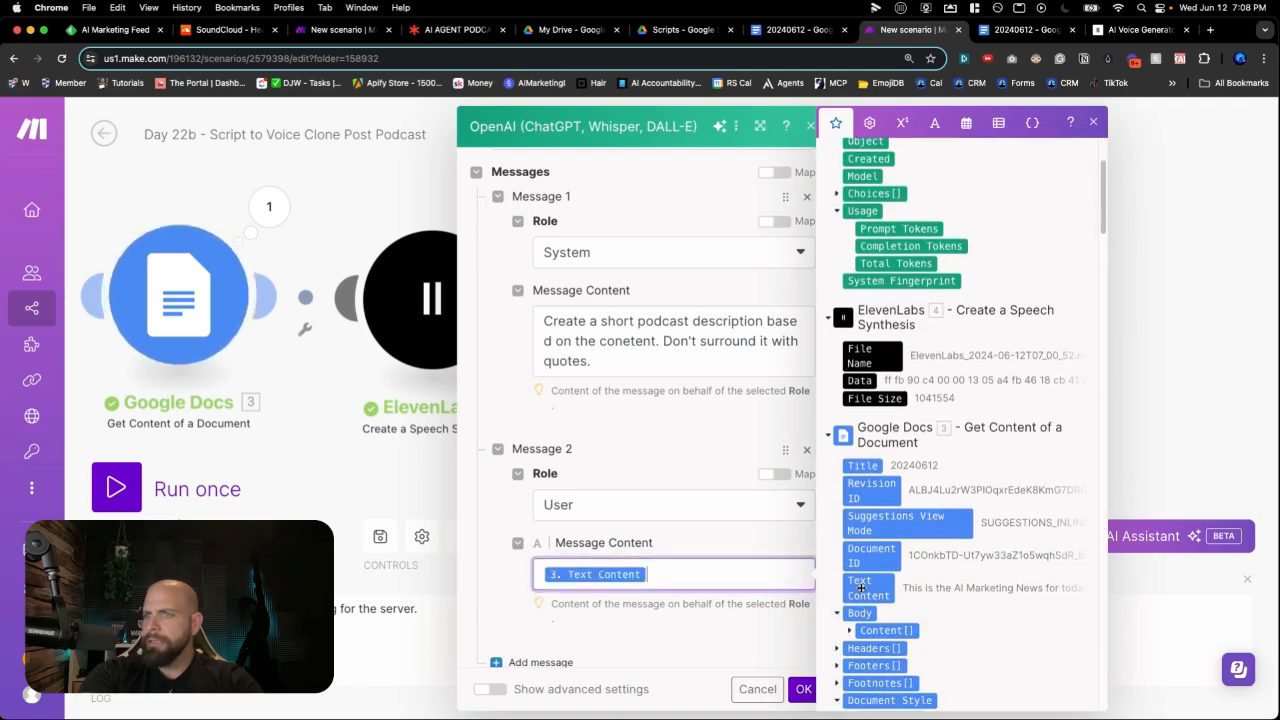
pyautogui.scroll(-3, 608, 607)
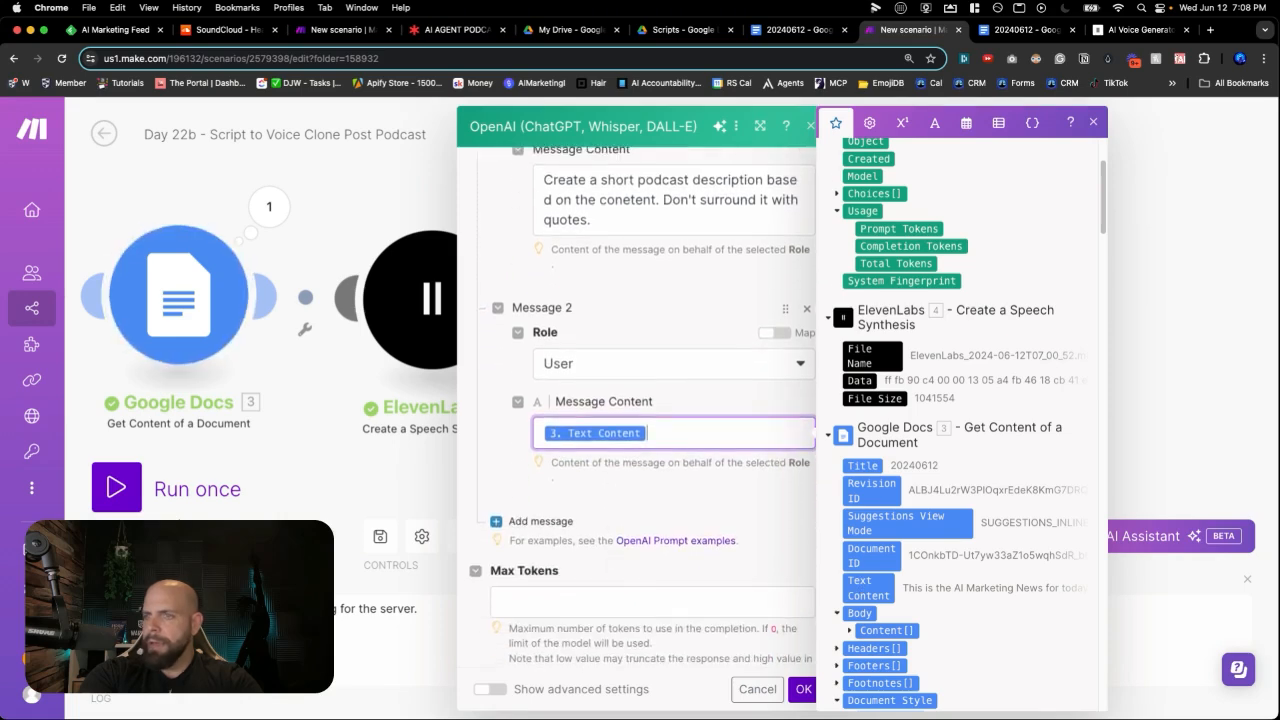
pyautogui.click(552, 600)
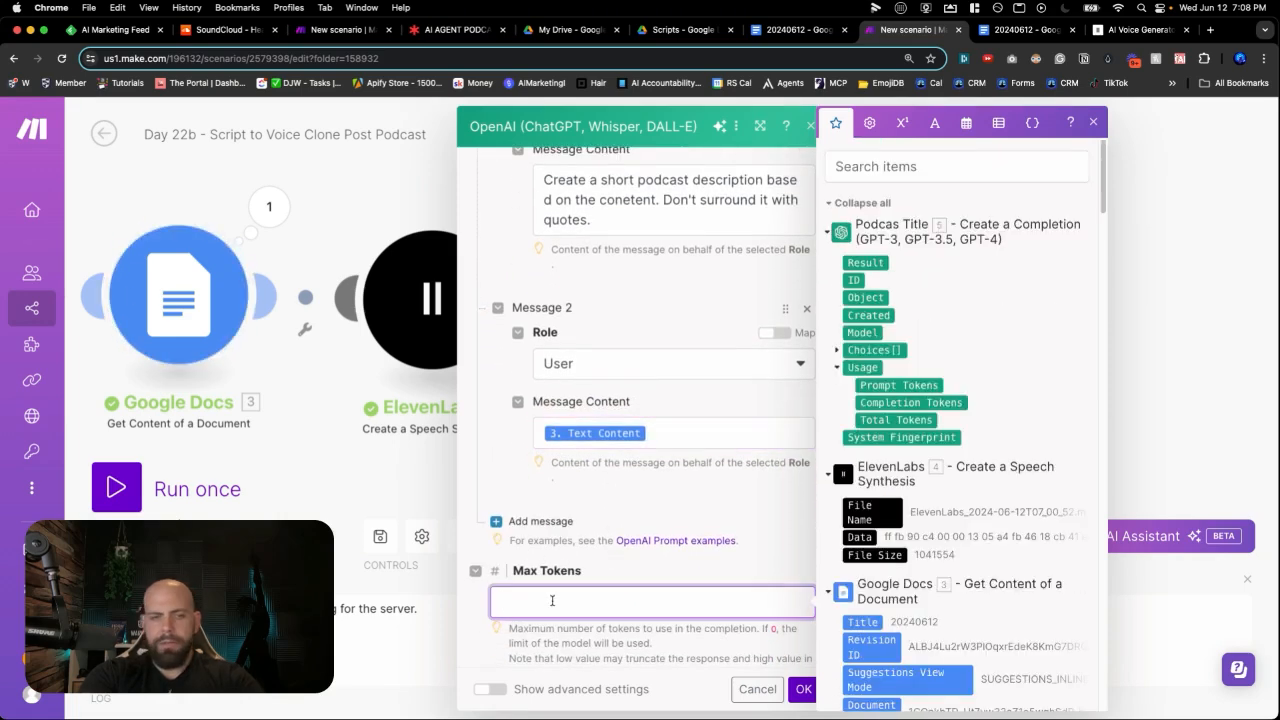
pyautogui.write('500')
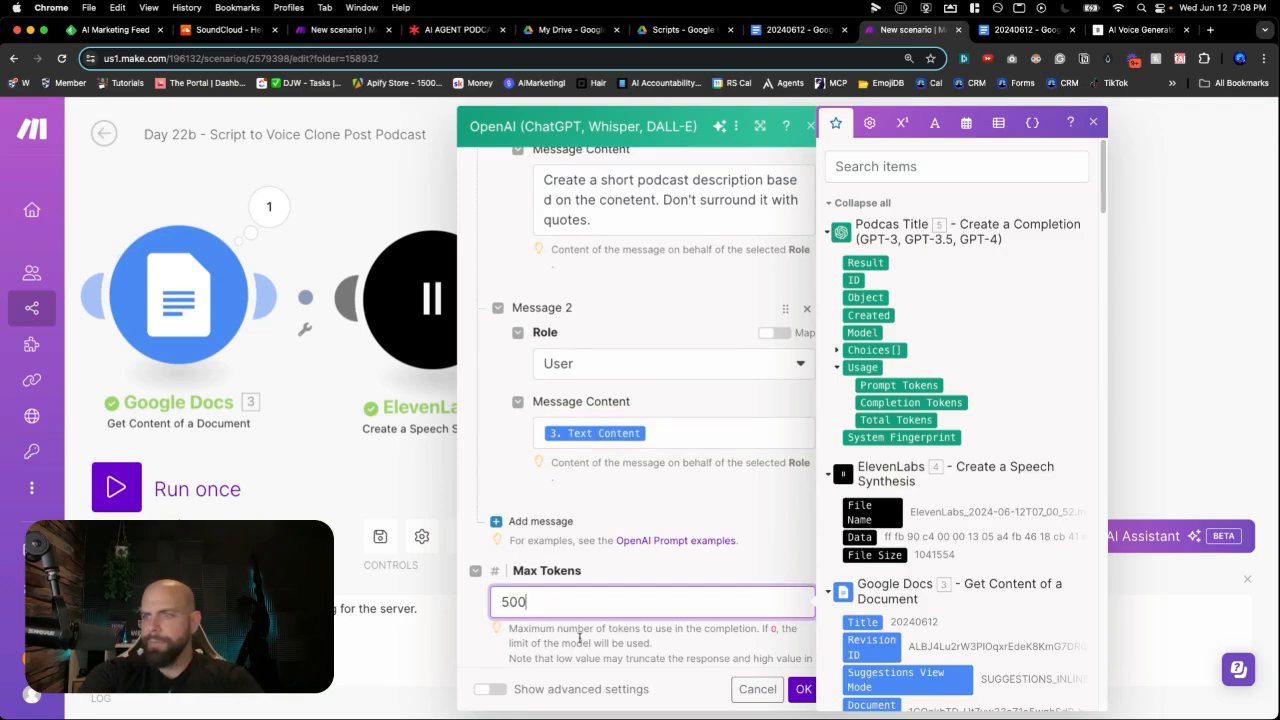
pyautogui.click(590, 640)
pyautogui.scroll(-2, 710, 610)
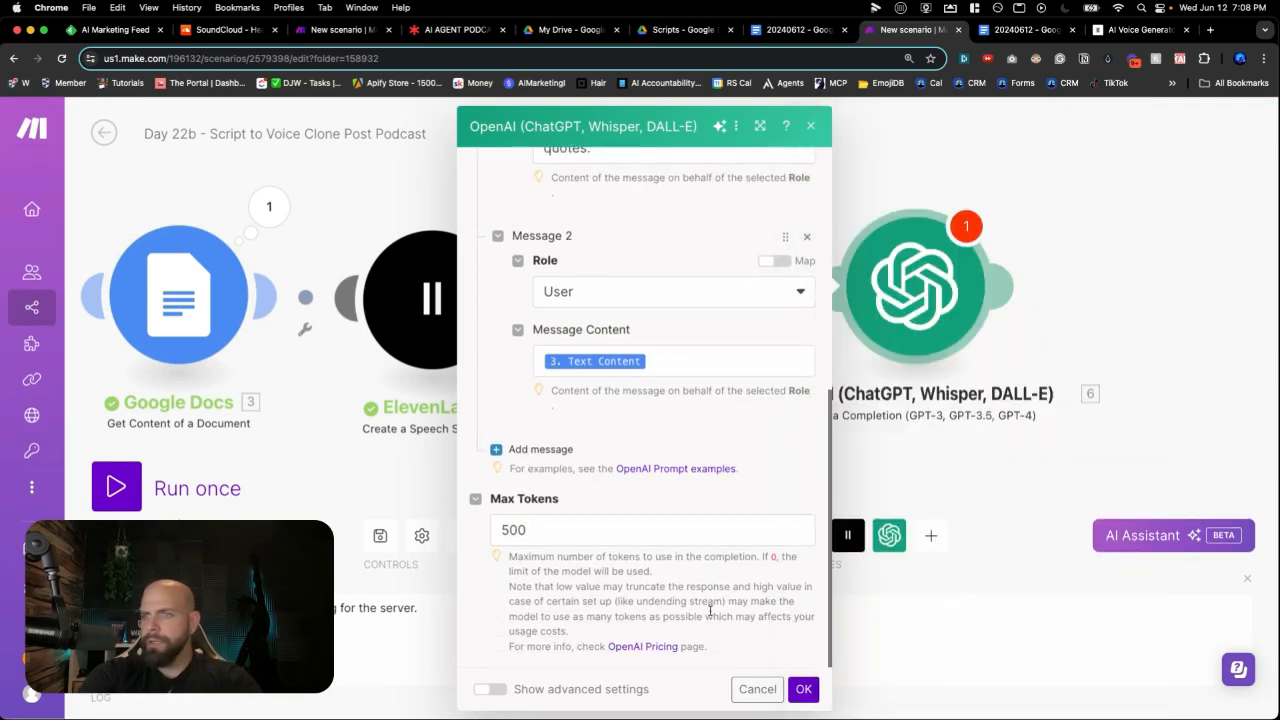
pyautogui.click(800, 689)
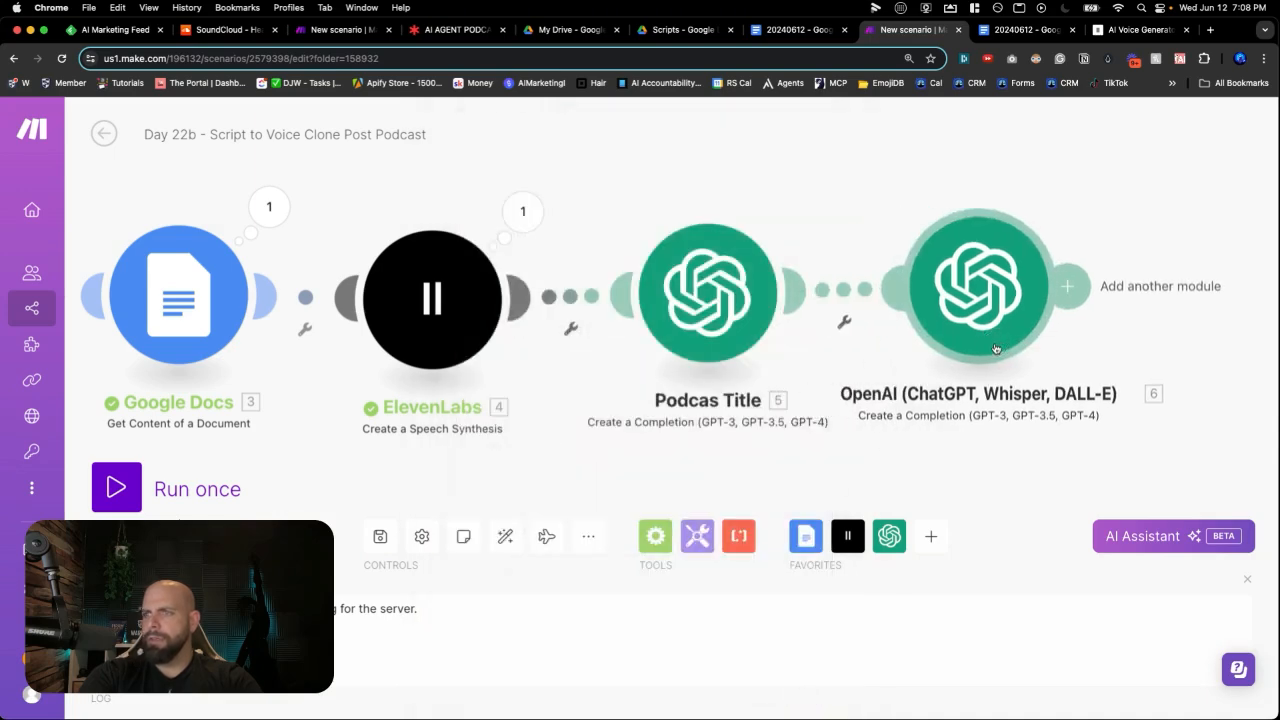
# Save the scenario and rename the last OpenAI module "Podcast Description".
pyautogui.click(380, 536)
pyautogui.scroll(-2, 398, 468)
pyautogui.scroll(-3, 398, 468)
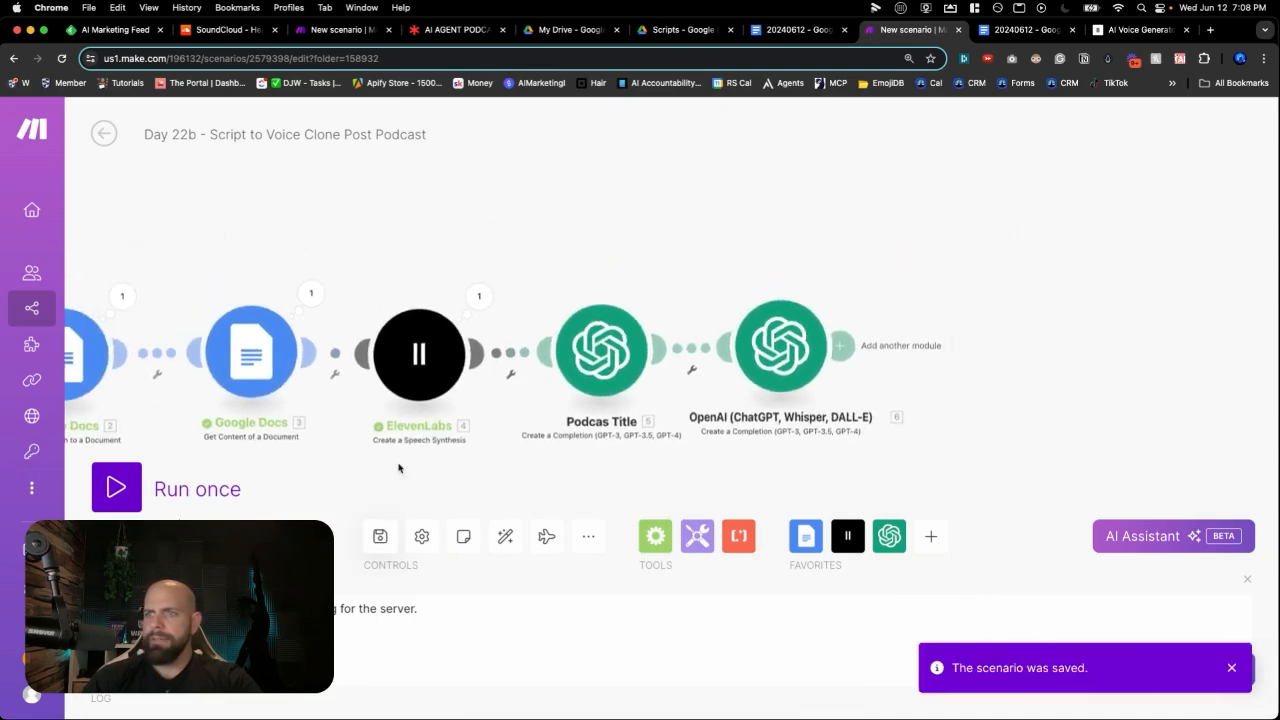
pyautogui.scroll(-2, 398, 468)
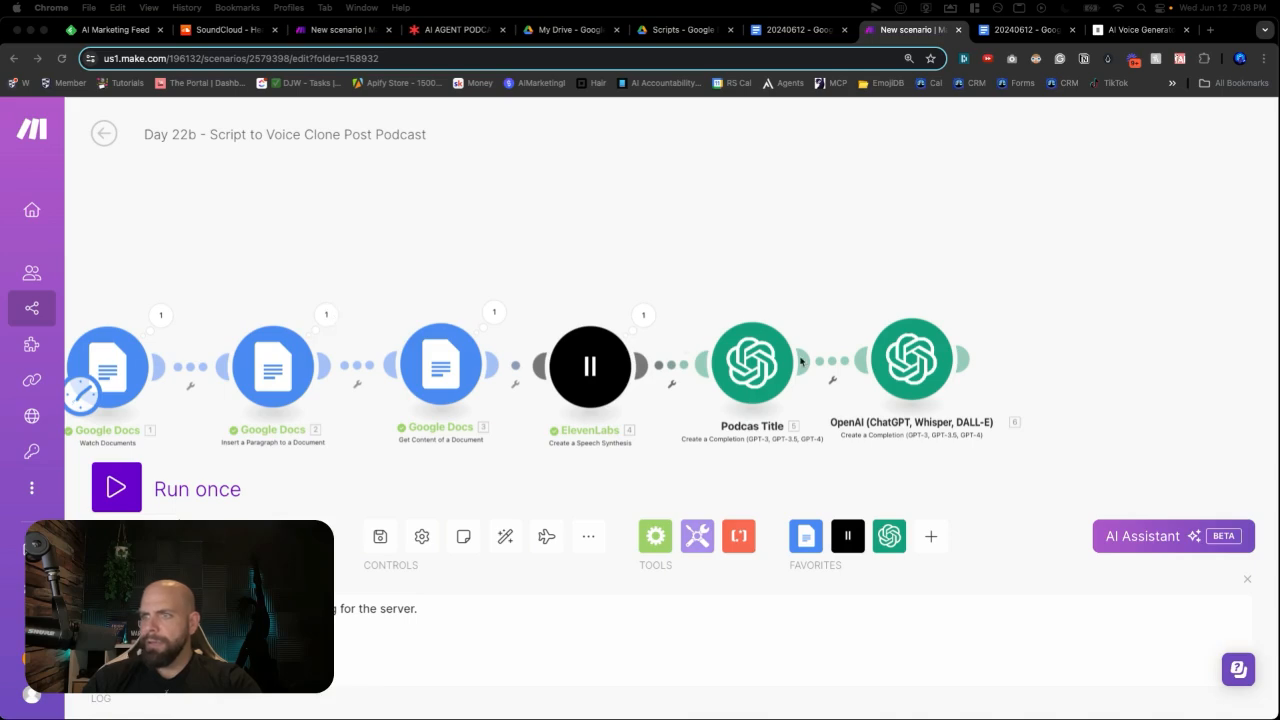
pyautogui.rightClick(884, 362)
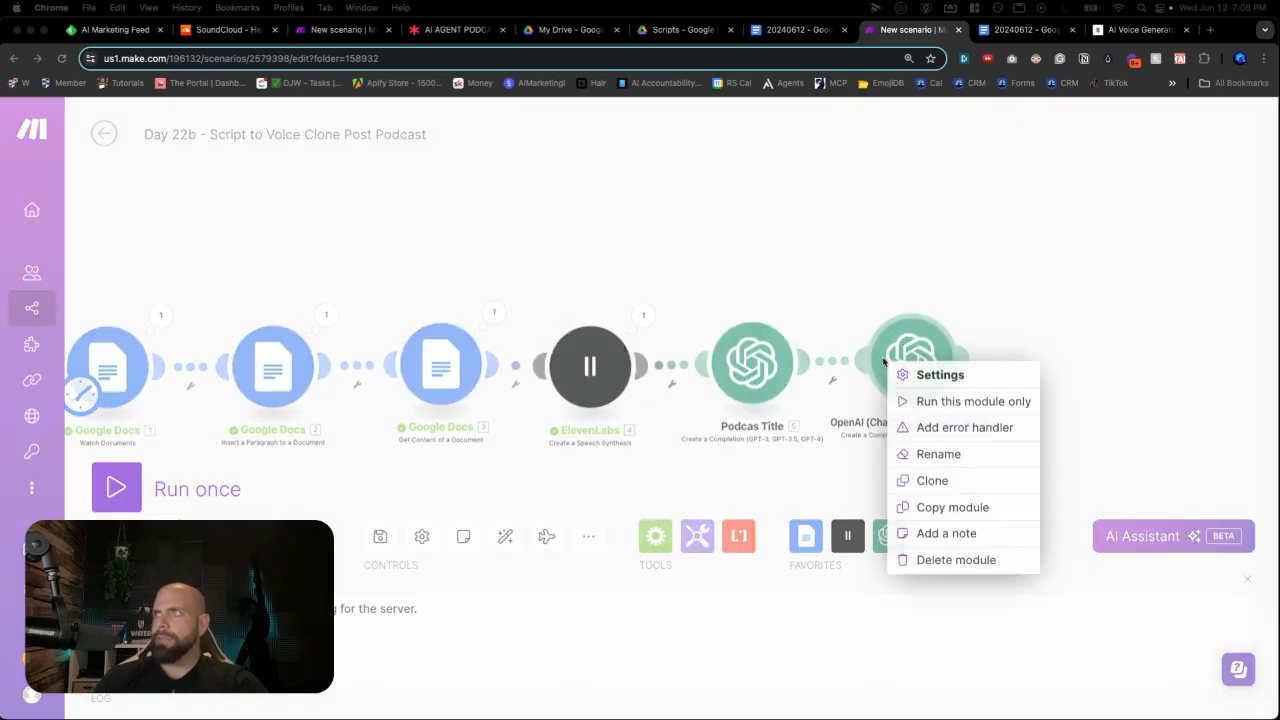
pyautogui.click(918, 463)
pyautogui.write('P')
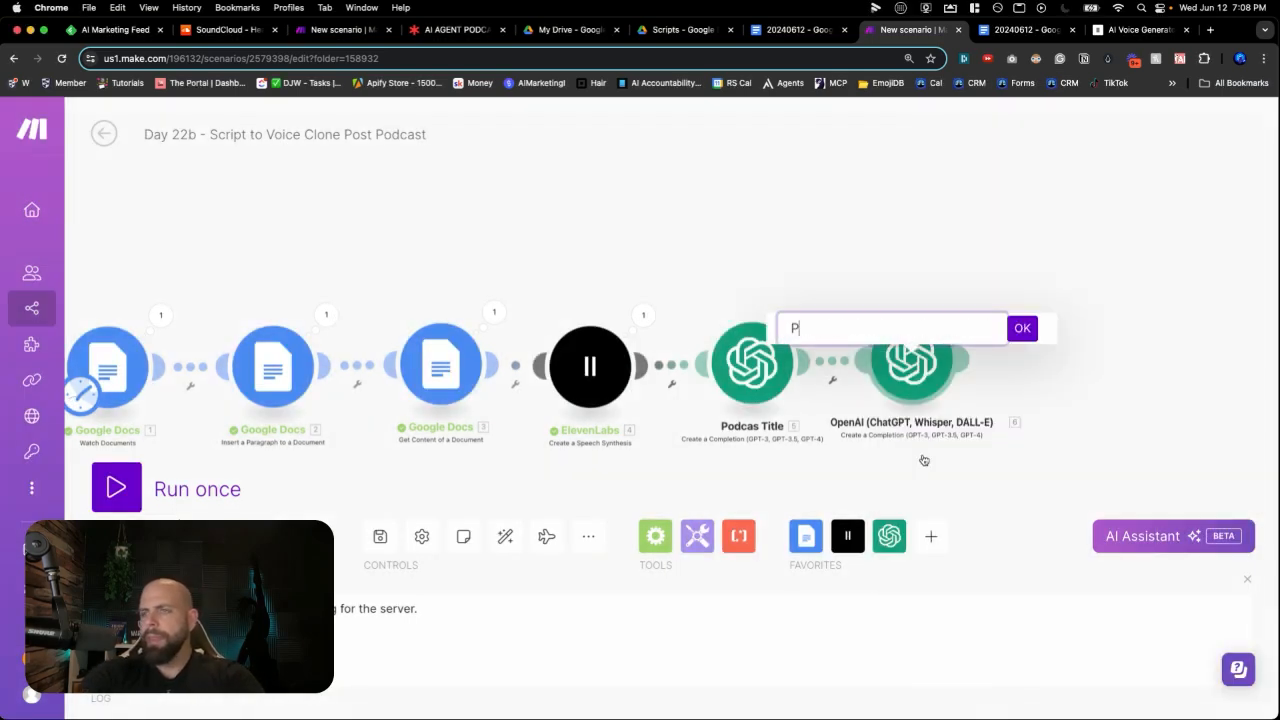
pyautogui.write('odcast Decr')
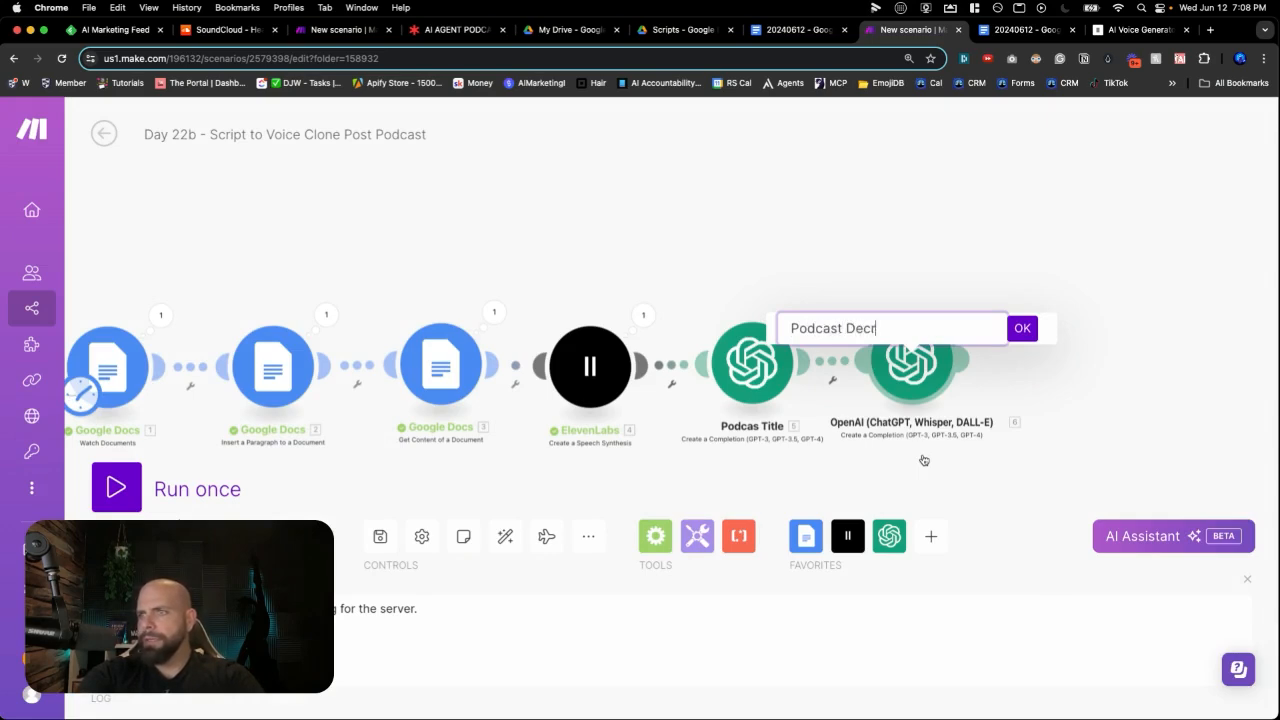
pyautogui.write('ription')
pyautogui.press('Return')
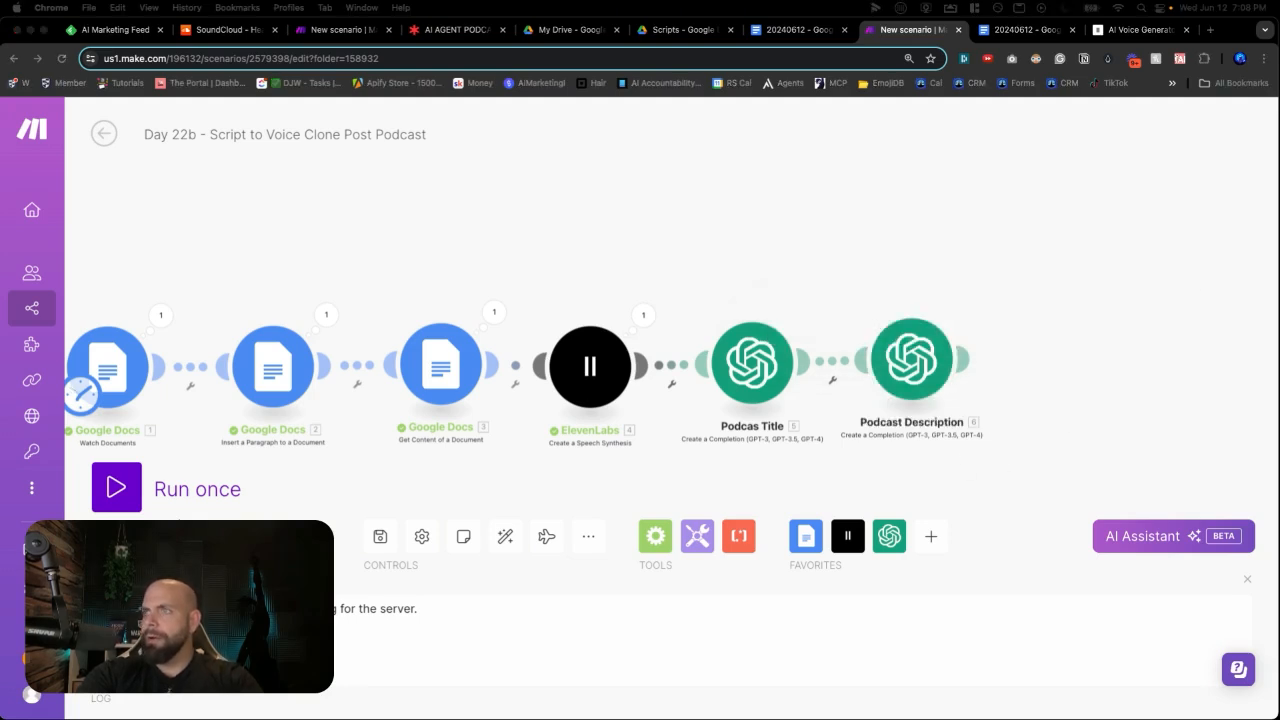
# Switch to the SoundCloud page and start signing in with a Google account.
pyautogui.click(228, 30)
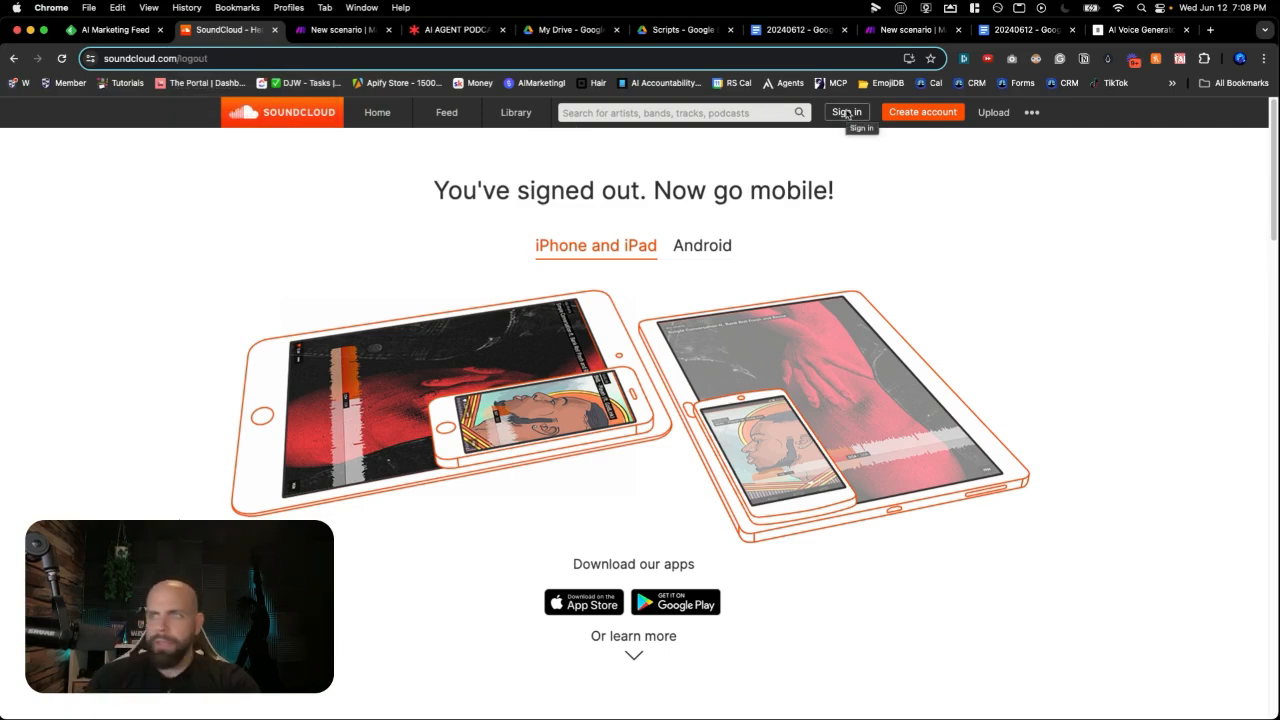
pyautogui.click(846, 113)
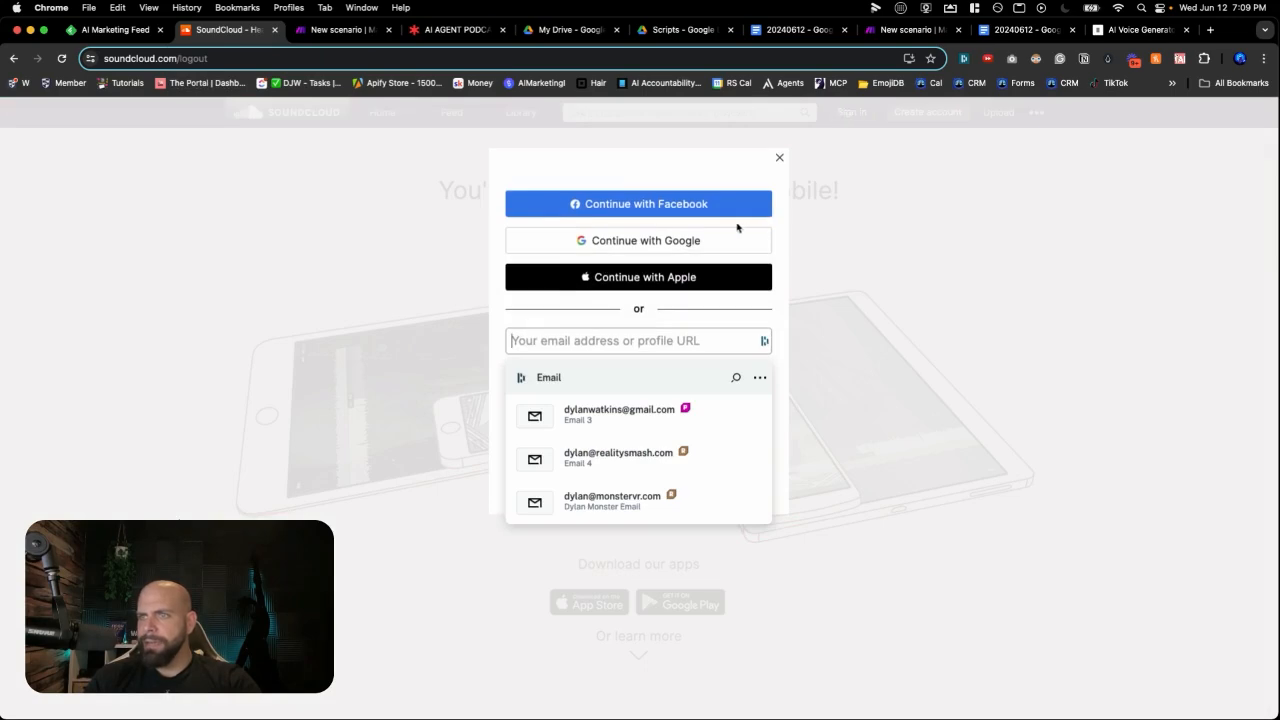
pyautogui.click(731, 240)
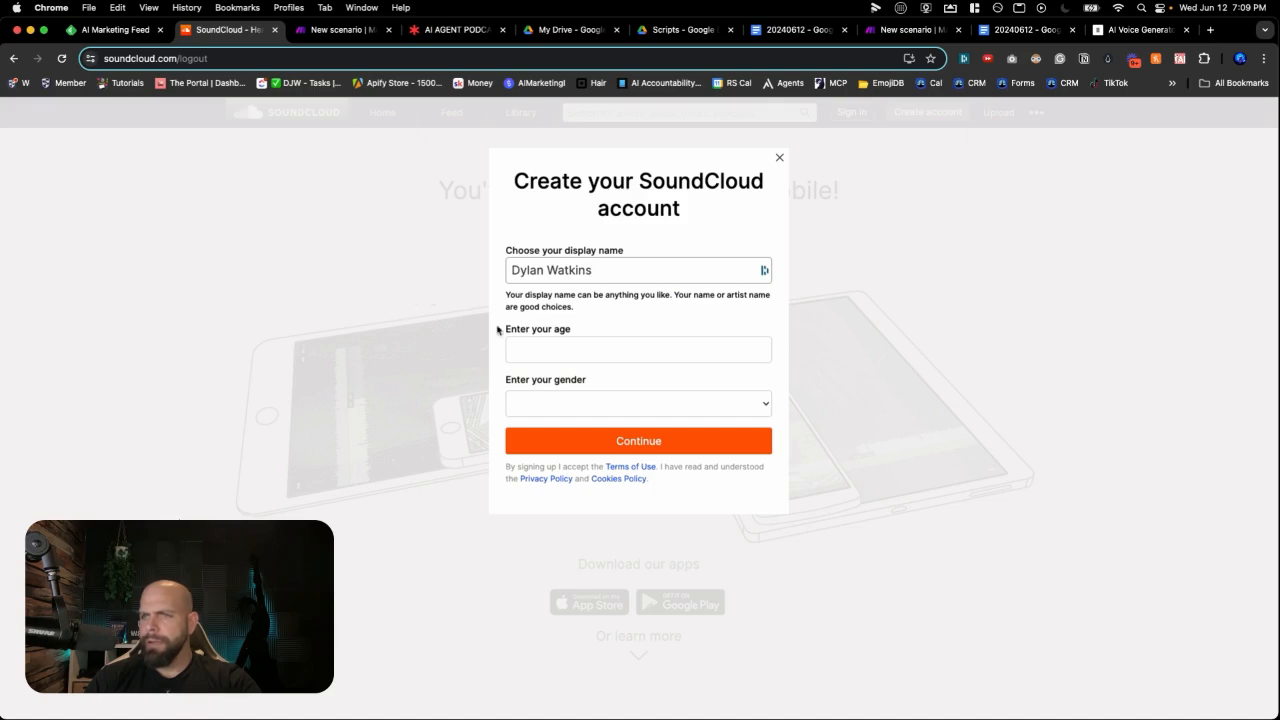
# Fill in the account holder's age and gender to create the SoundCloud account, and open its profile page.
pyautogui.click(522, 347)
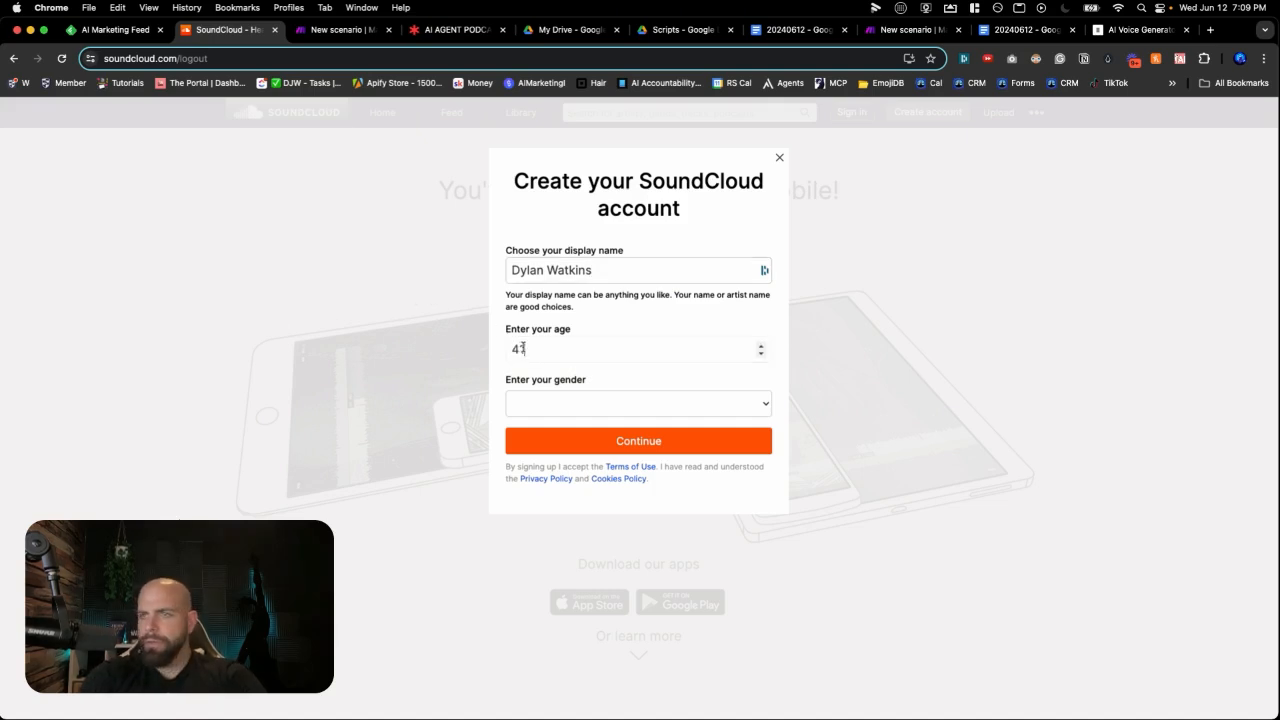
pyautogui.click(543, 402)
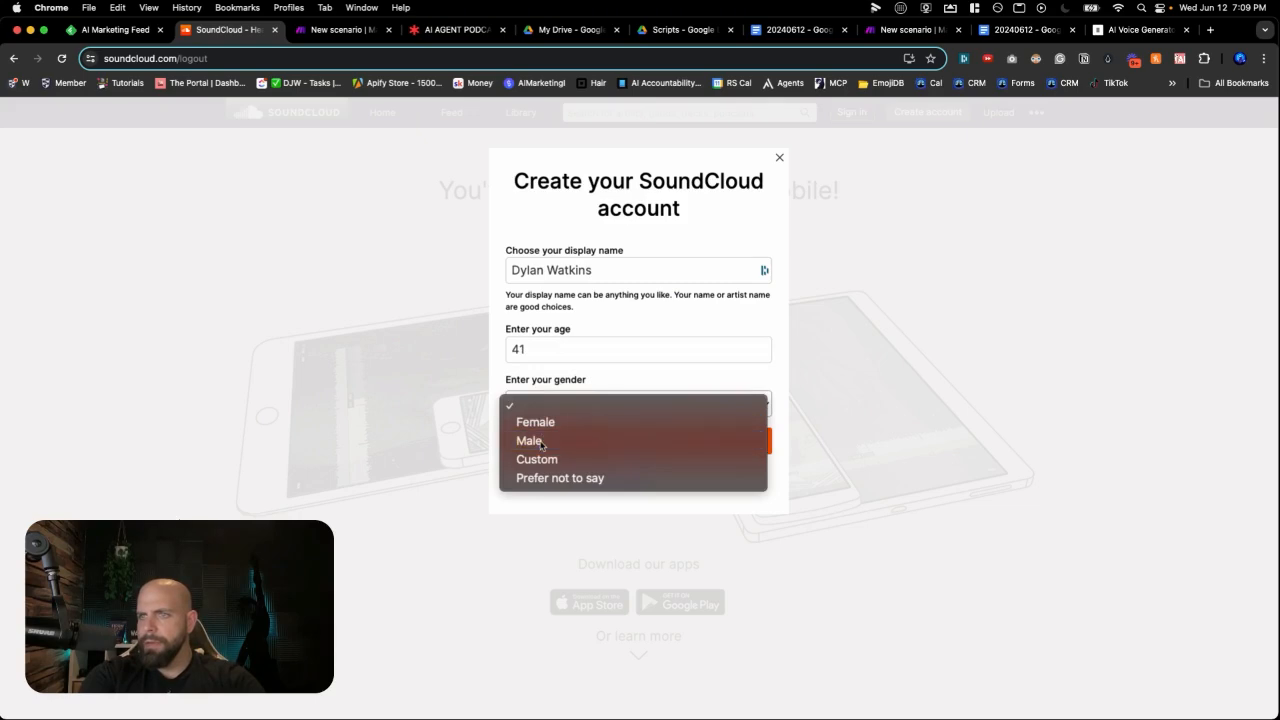
pyautogui.click(543, 449)
pyautogui.click(545, 449)
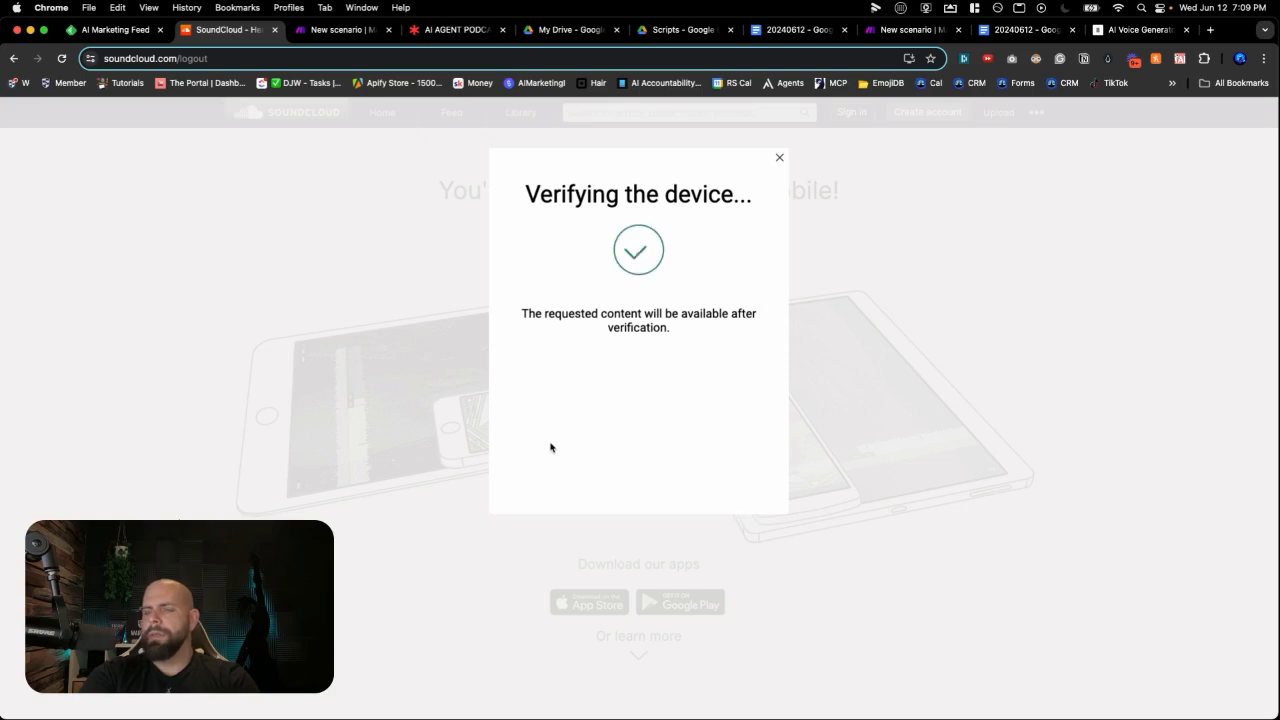
pyautogui.click(551, 447)
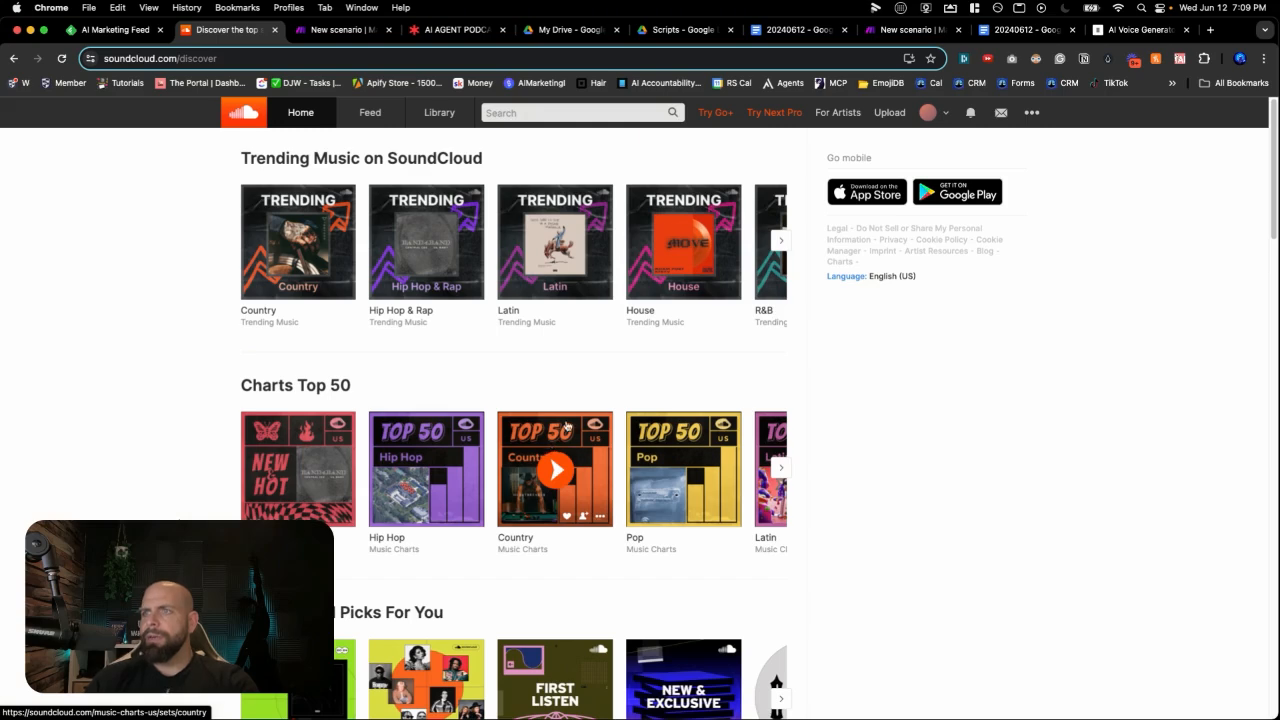
pyautogui.click(929, 116)
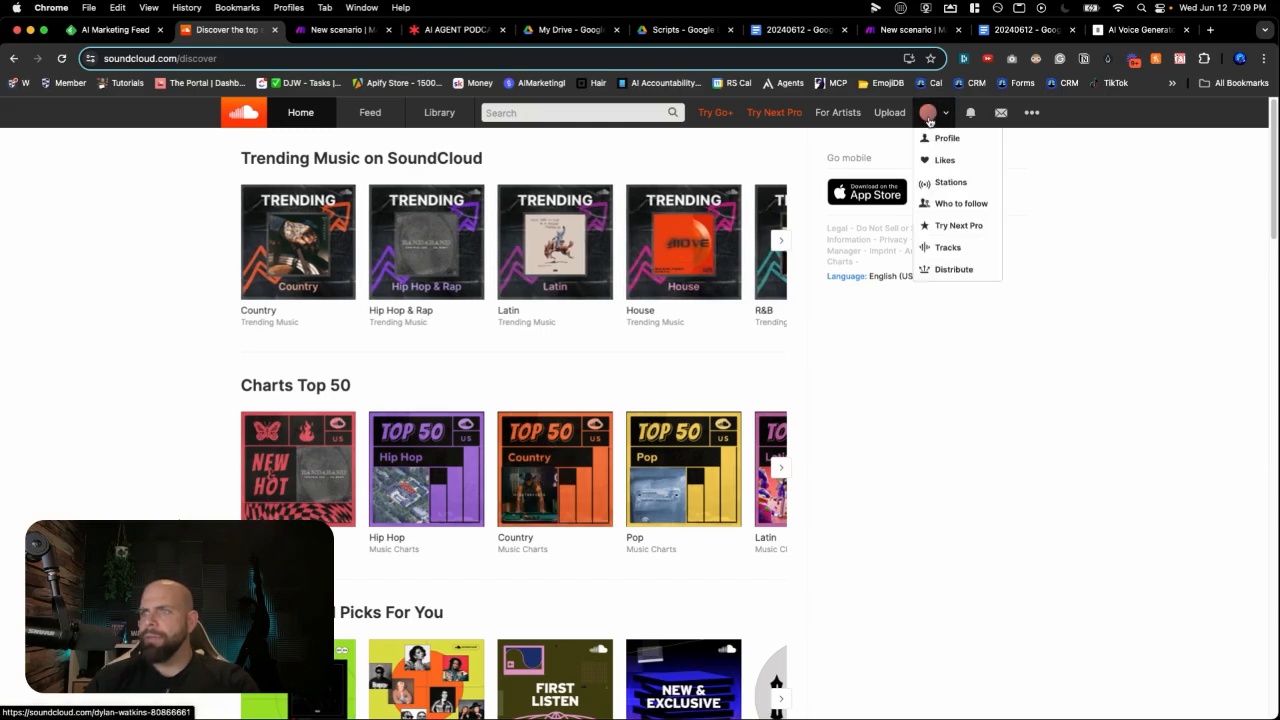
pyautogui.click(938, 140)
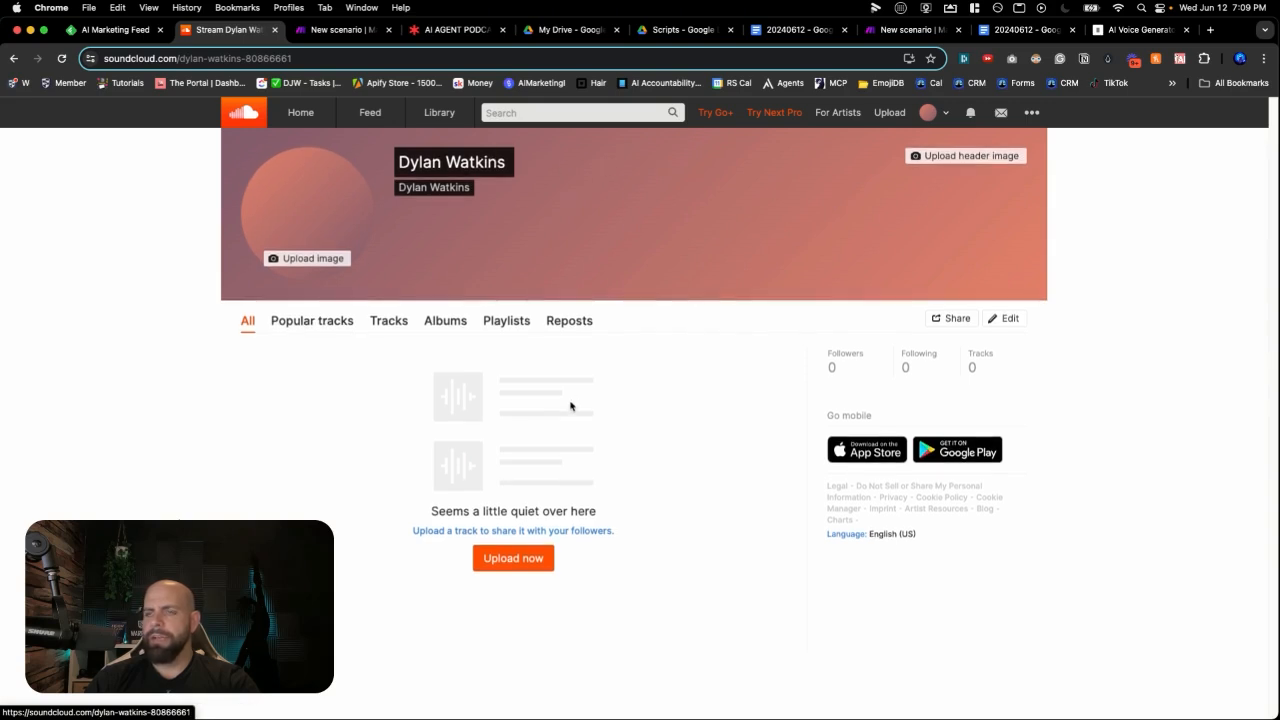
# Return to the Make scenario and add a SoundCloud Upload a New Track module after Podcast Description.
pyautogui.click(884, 31)
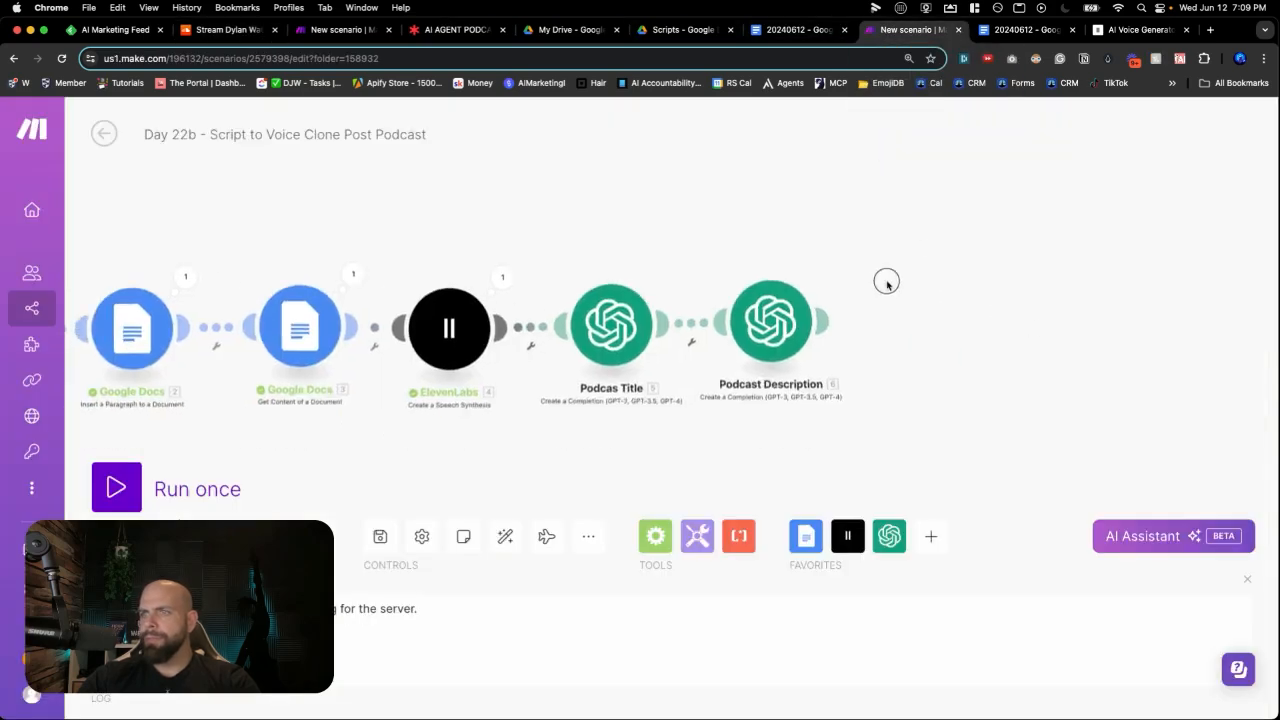
pyautogui.moveTo(886, 283); pyautogui.dragTo(743, 266)
pyautogui.click(771, 297)
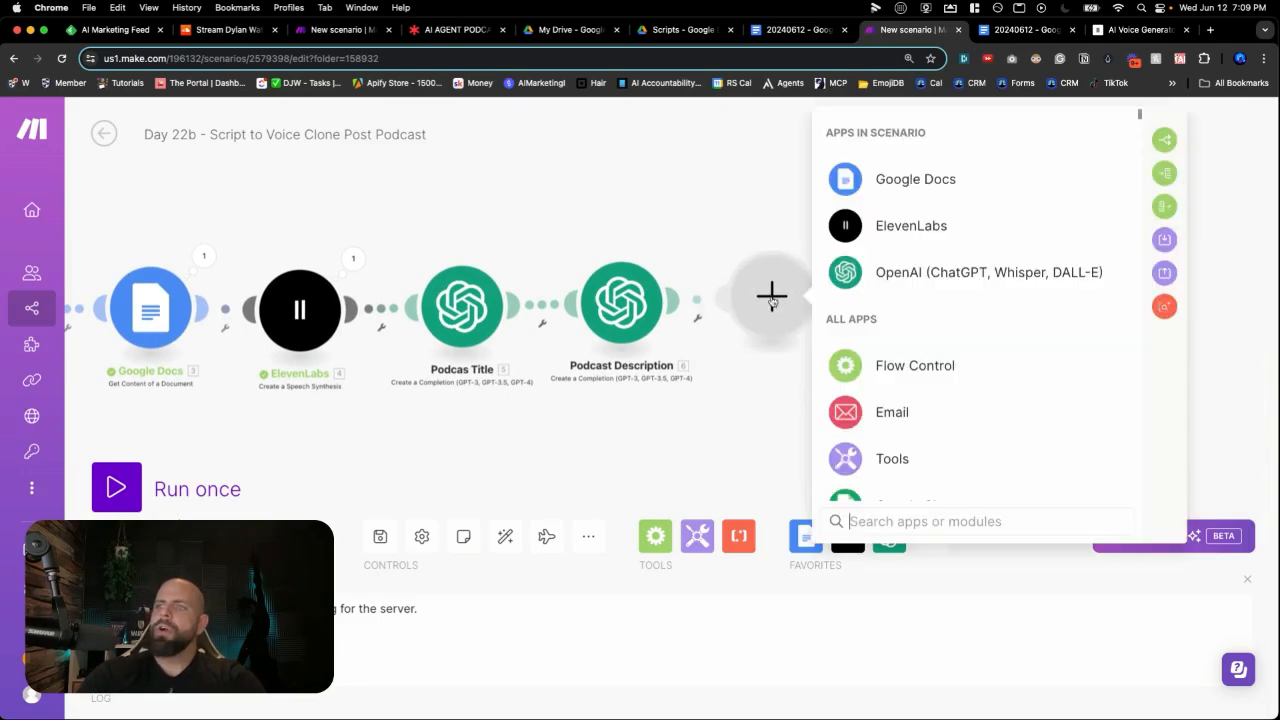
pyautogui.write('sound')
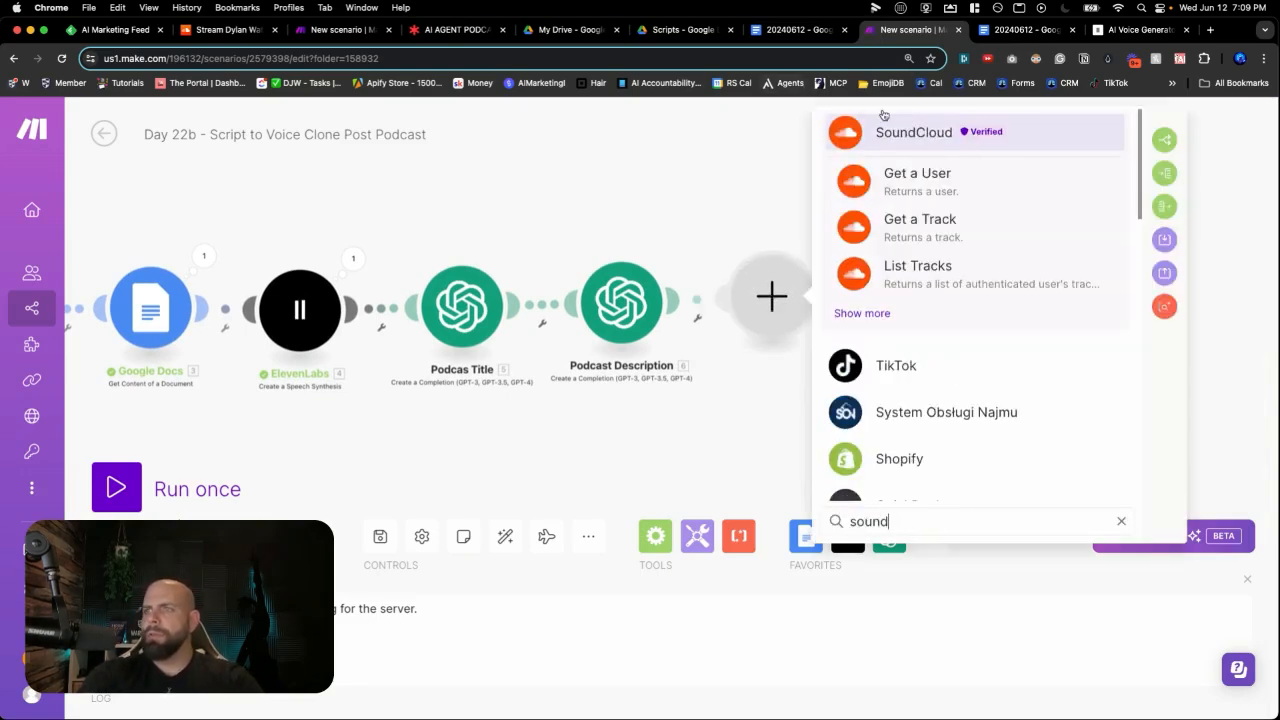
pyautogui.click(888, 124)
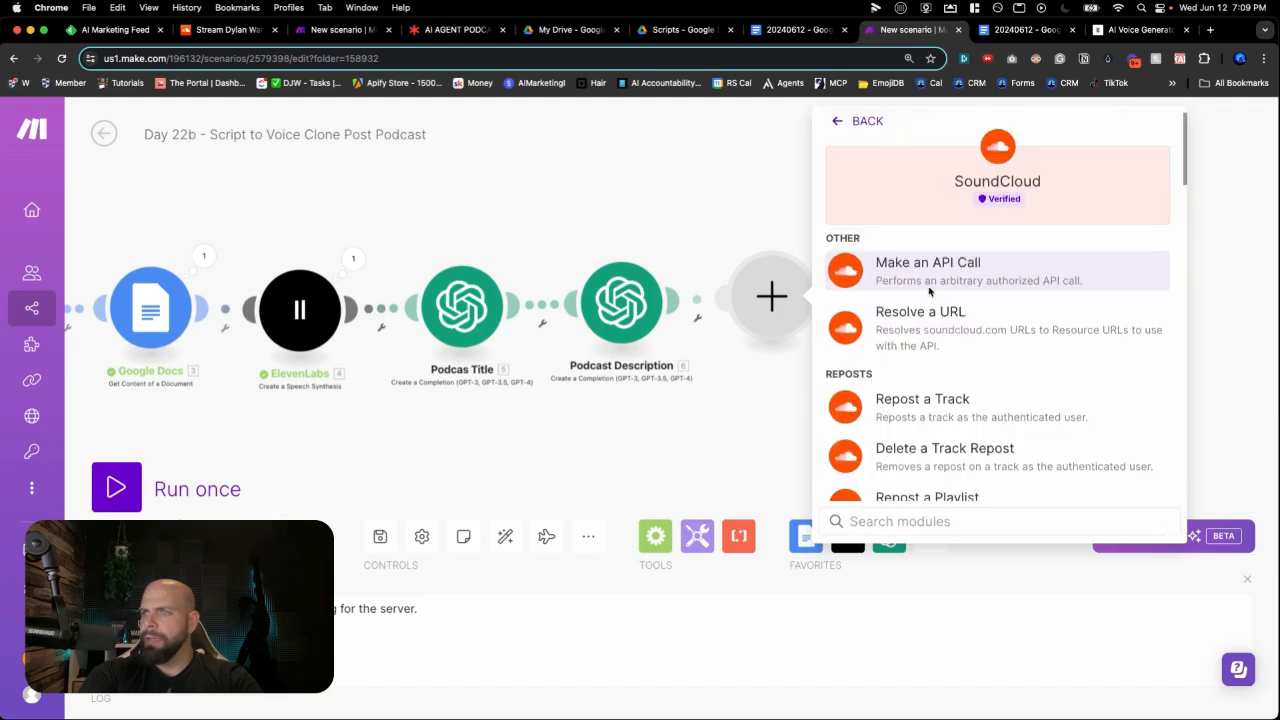
pyautogui.scroll(-10, 930, 291)
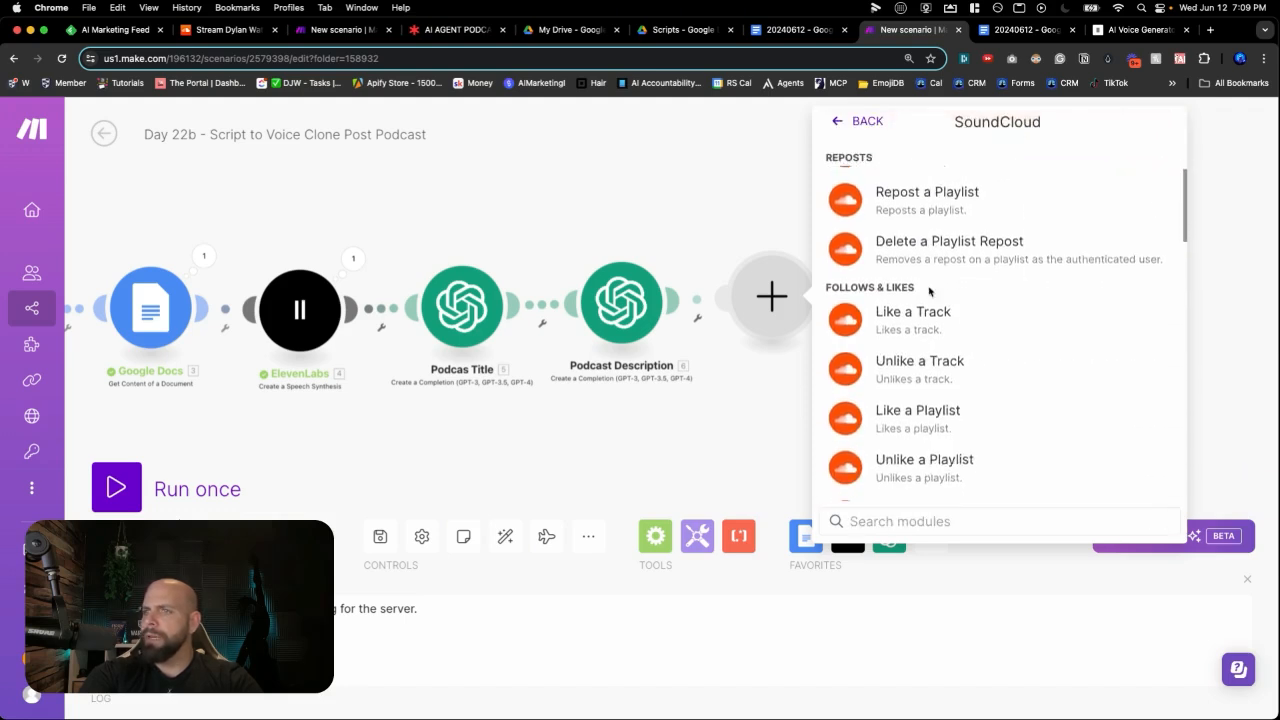
pyautogui.scroll(-10, 930, 291)
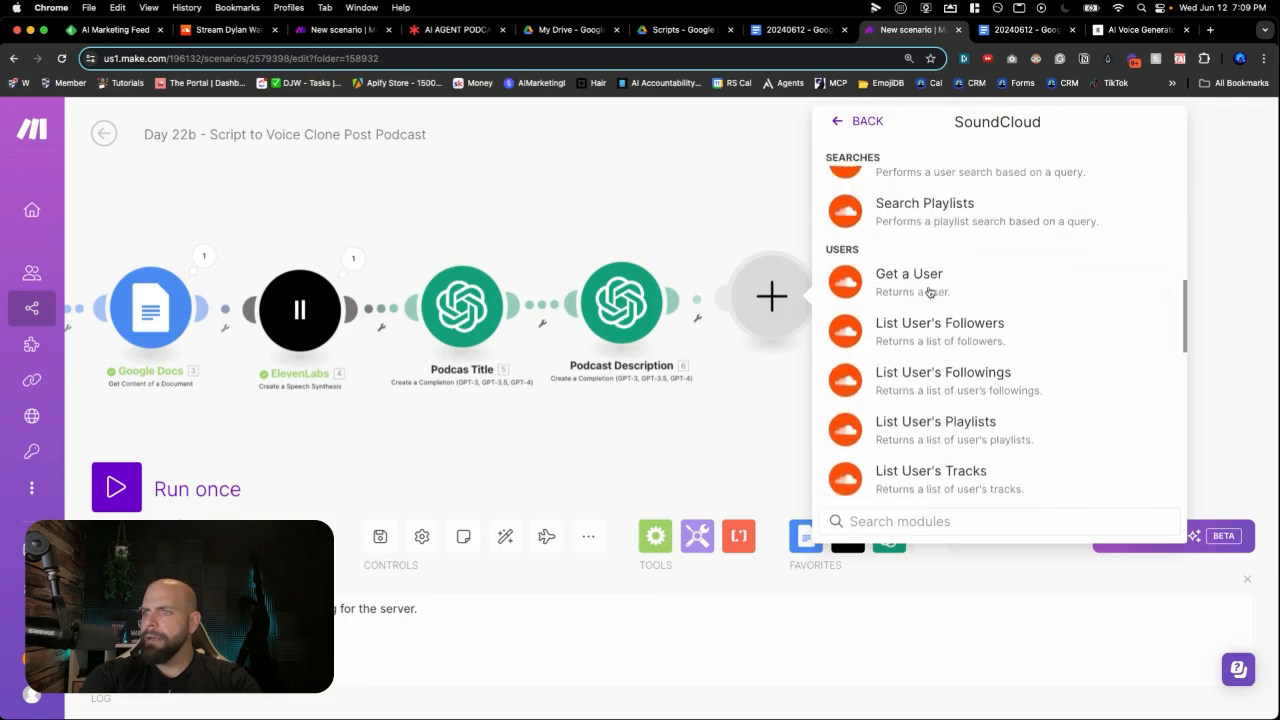
pyautogui.write('upl')
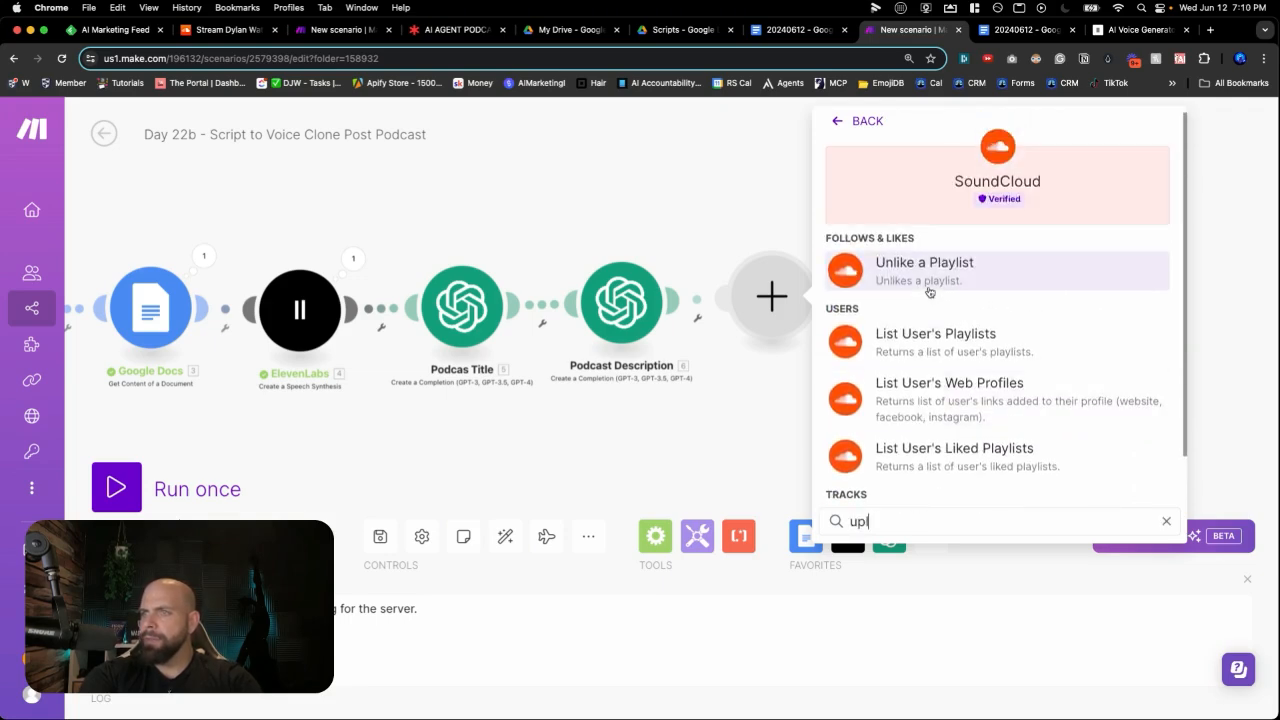
pyautogui.write('oad')
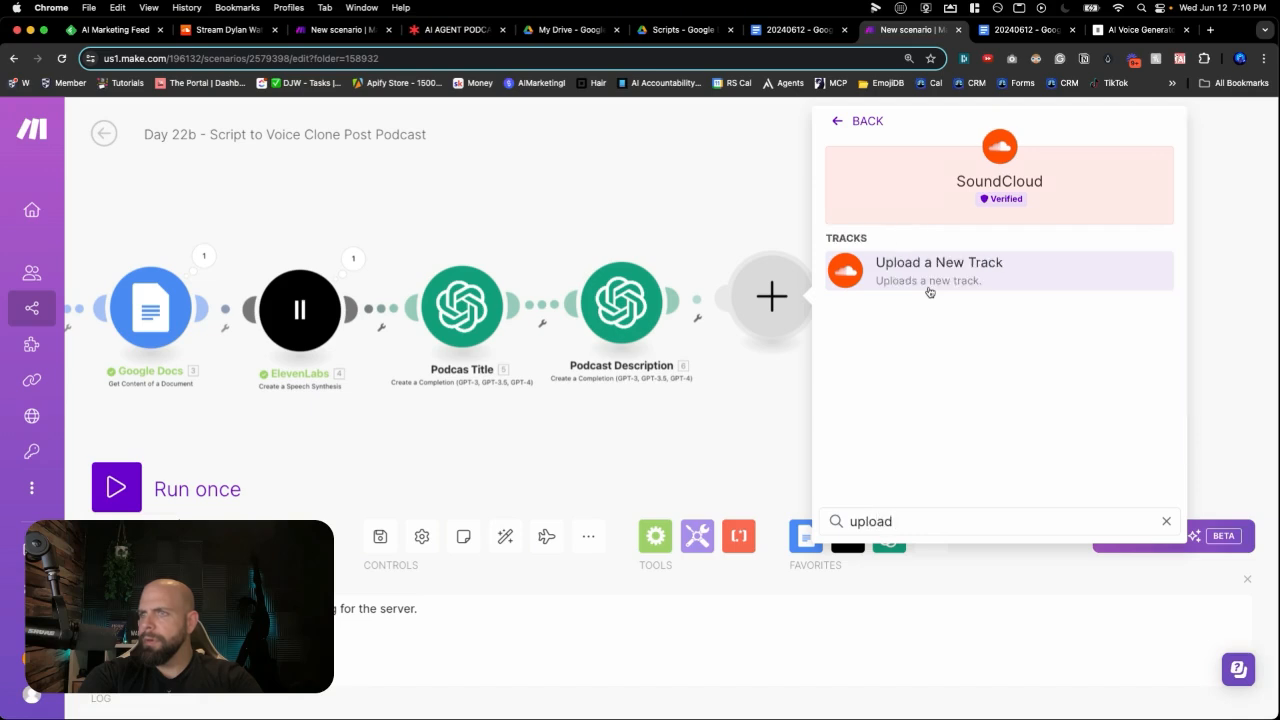
pyautogui.click(928, 289)
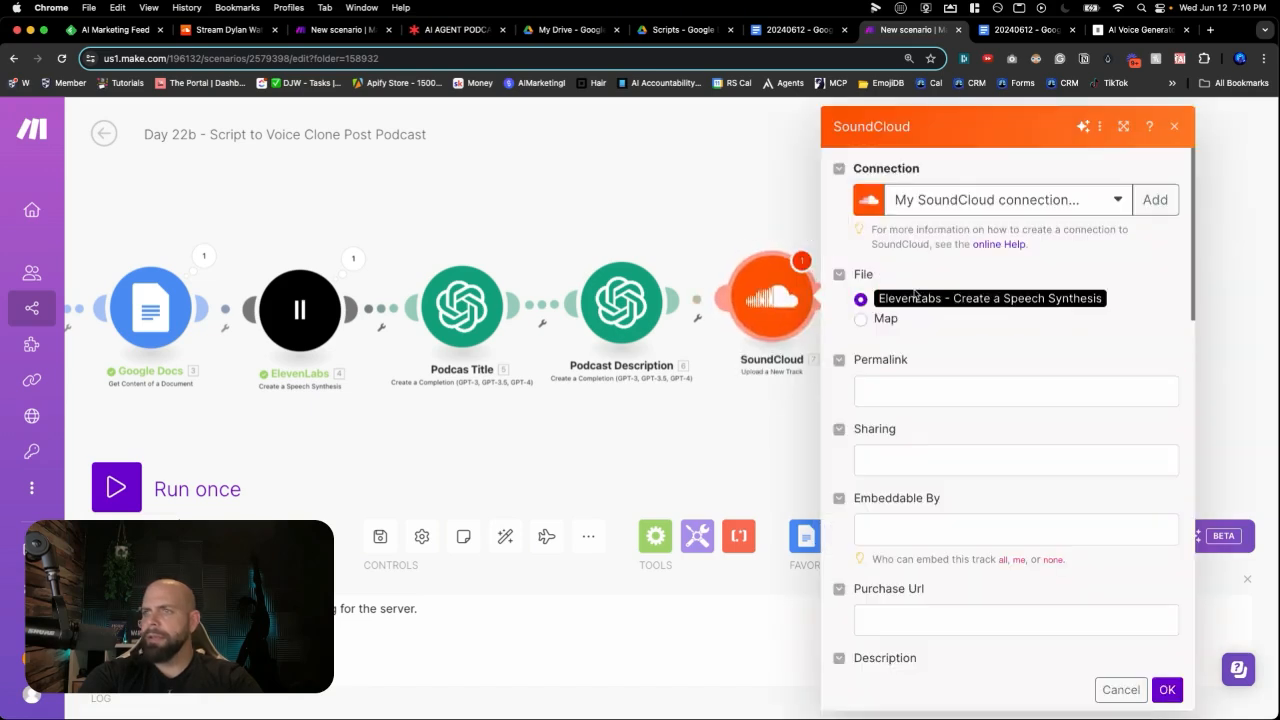
# Create a new SoundCloud connection named "DJW" for the upload module.
pyautogui.click(928, 210)
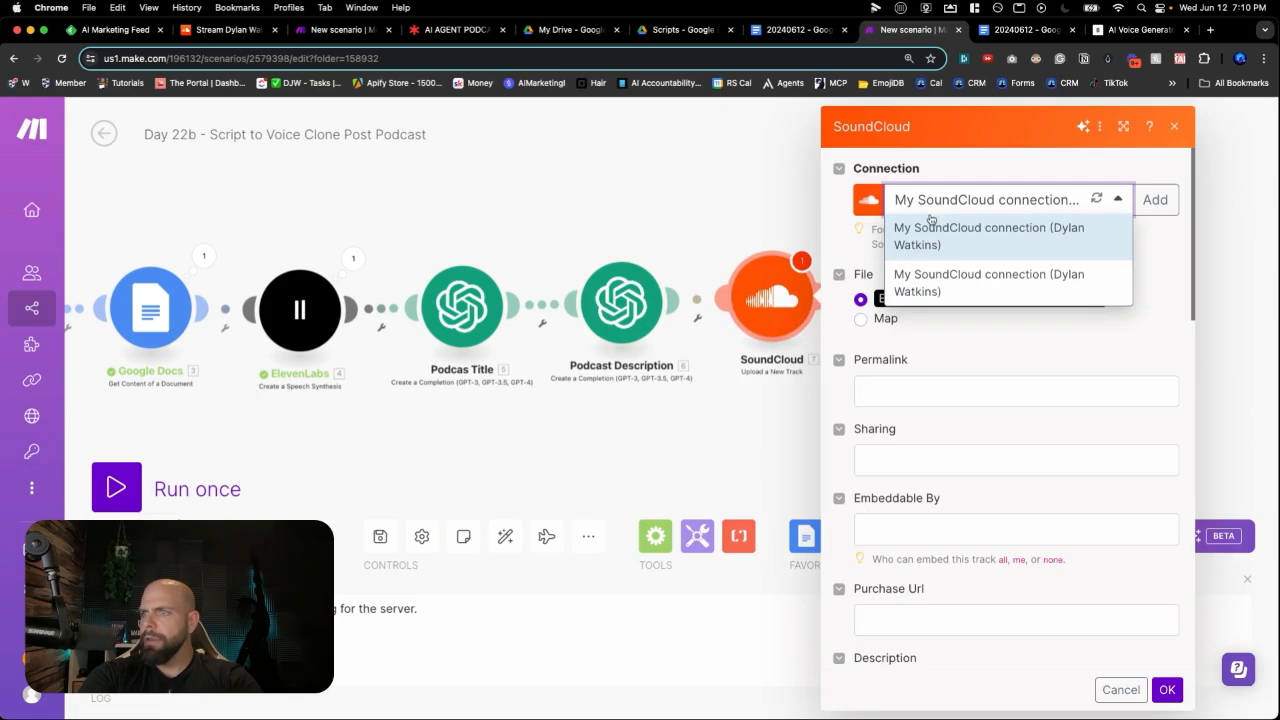
pyautogui.click(1155, 199)
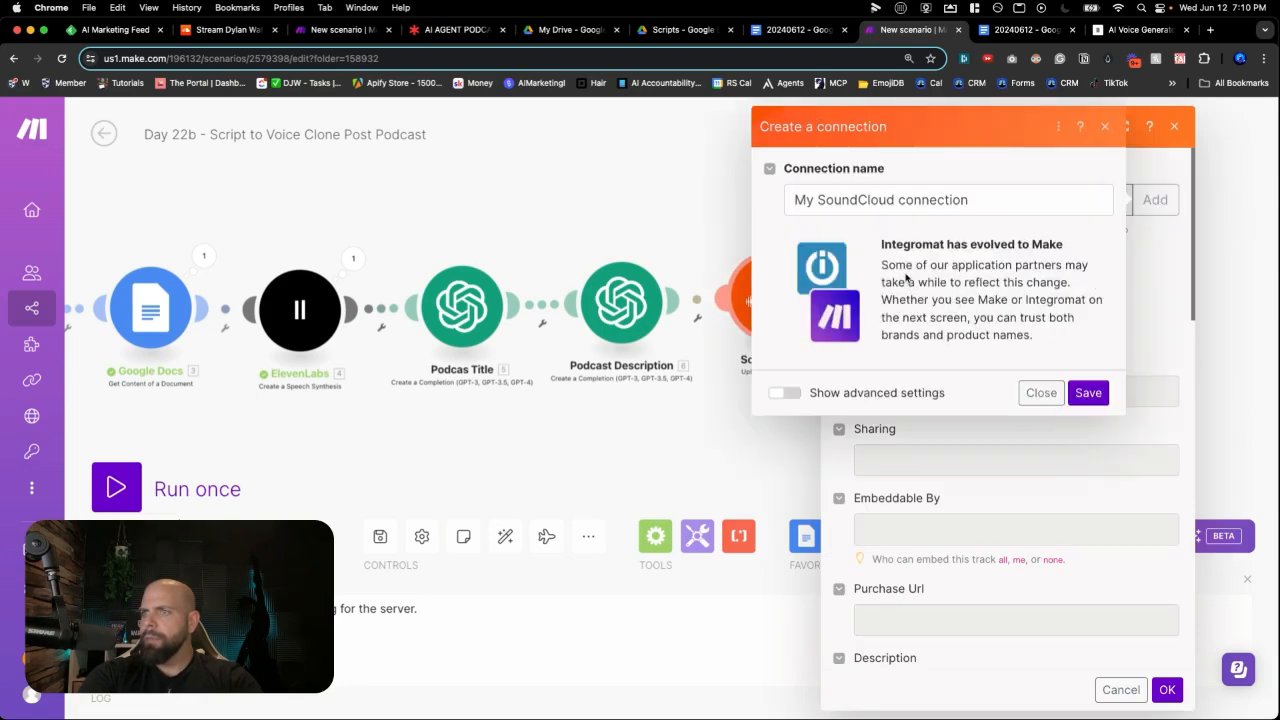
pyautogui.moveTo(966, 200); pyautogui.dragTo(794, 200)
pyautogui.write('DJ')
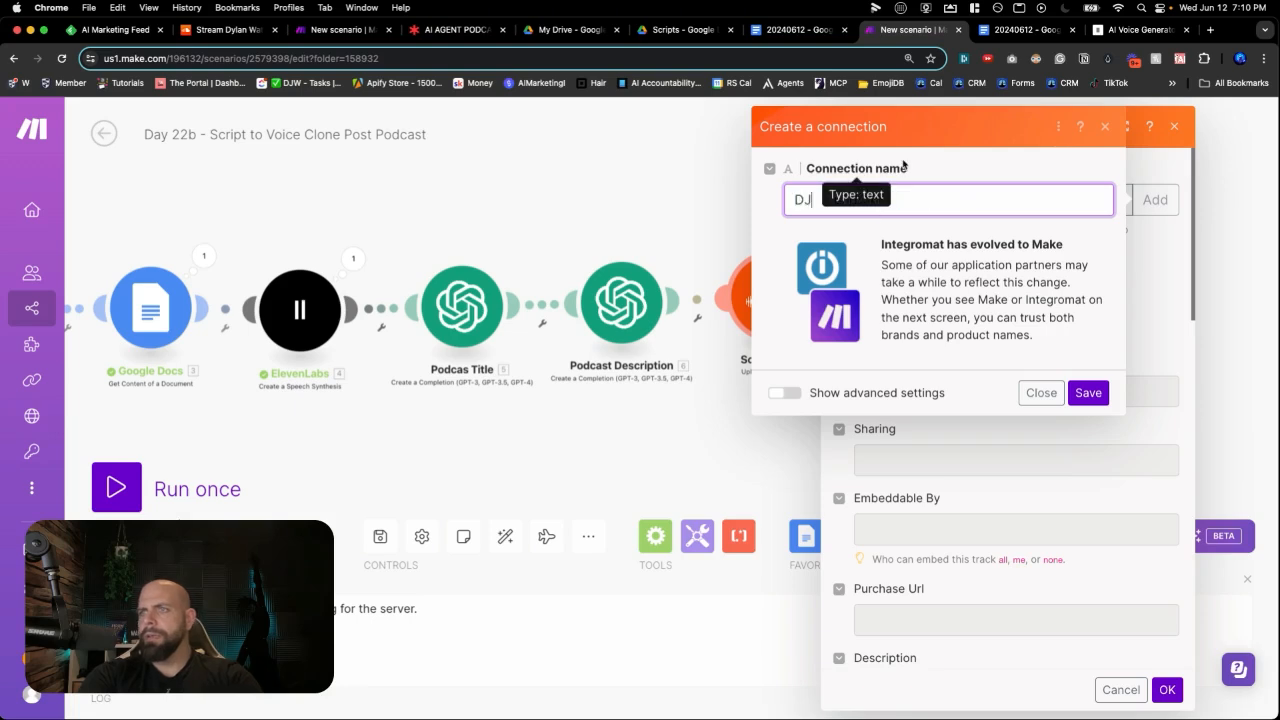
pyautogui.write('W')
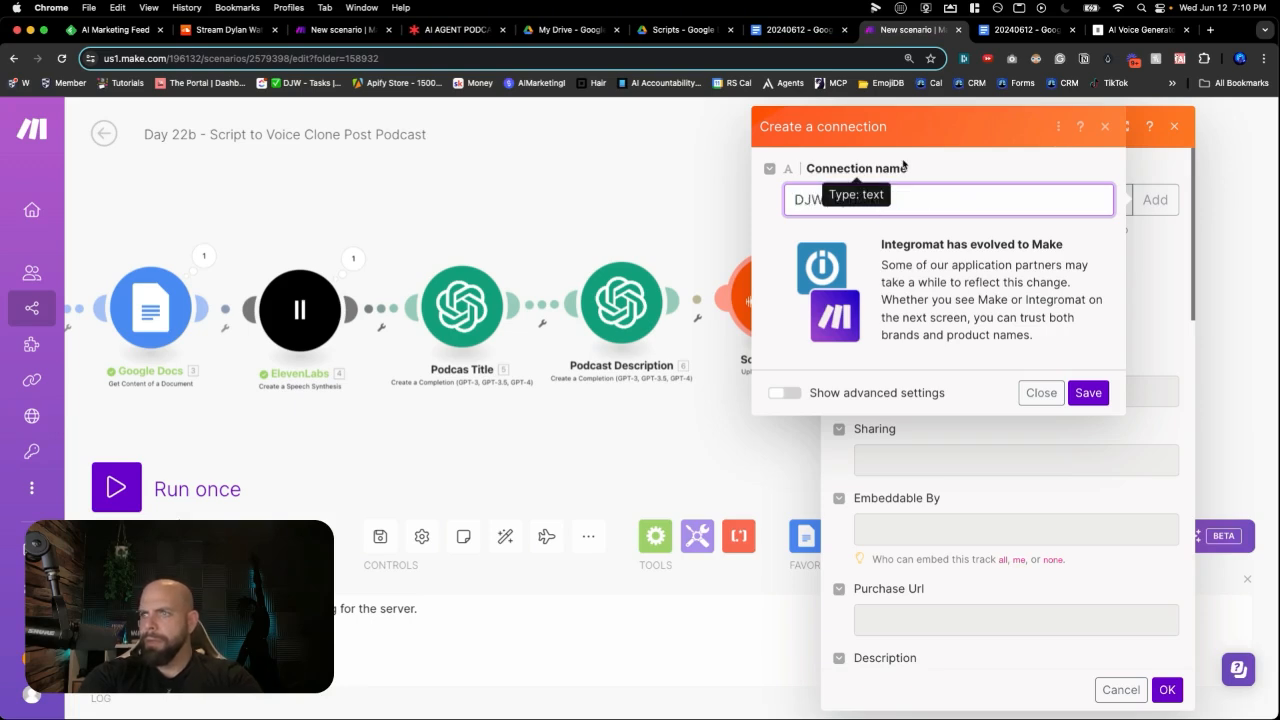
pyautogui.click(1074, 392)
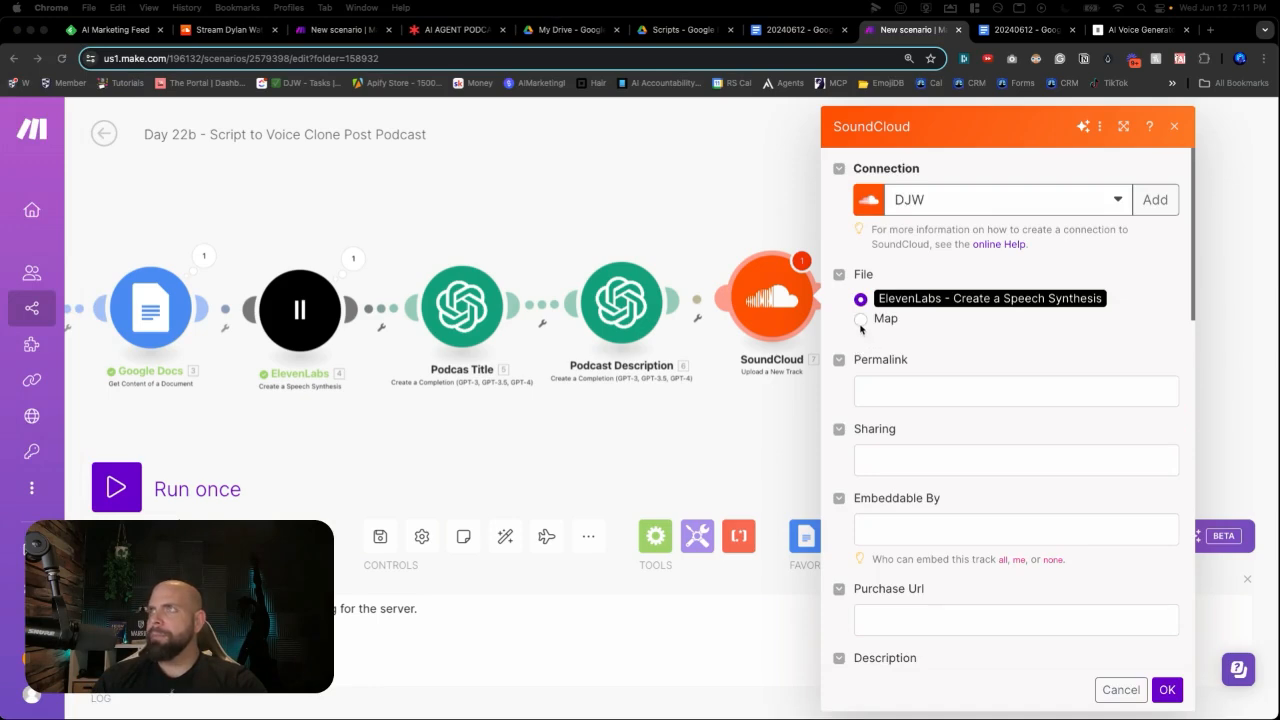
# Map the SoundCloud track file manually, replacing its title with the Podcas Title completion's Choices message content.
pyautogui.click(860, 319)
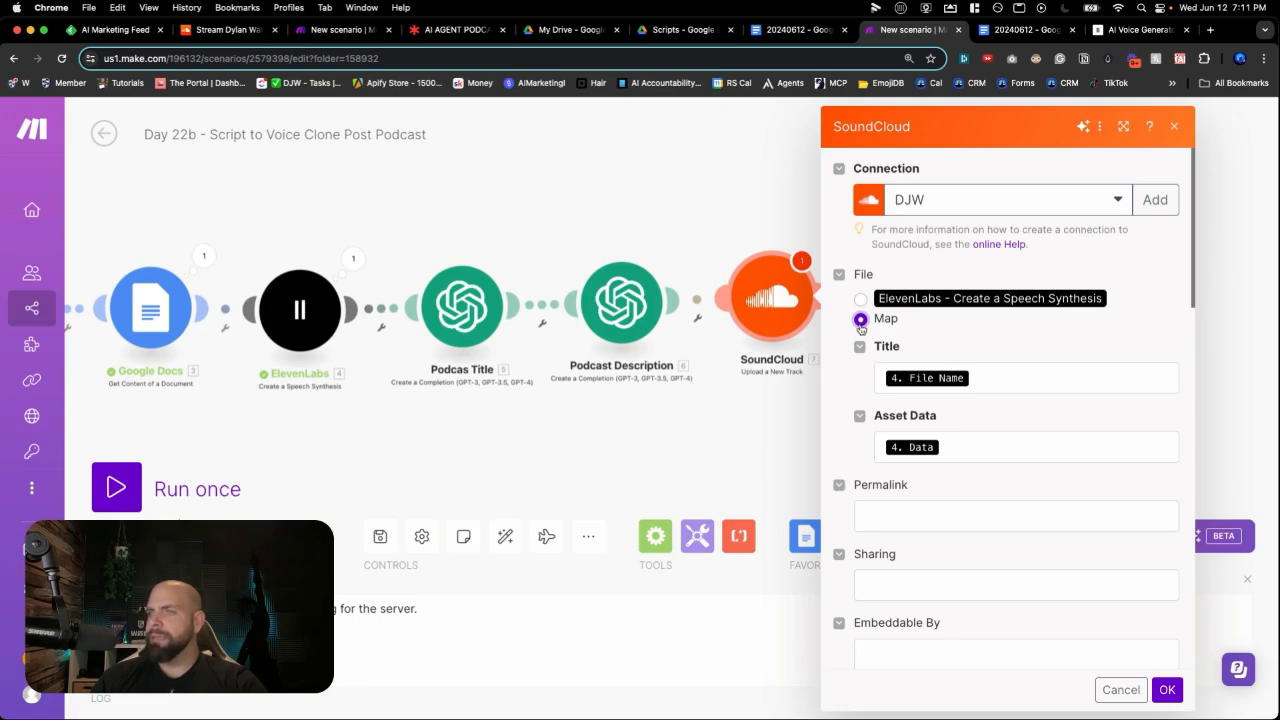
pyautogui.click(982, 384)
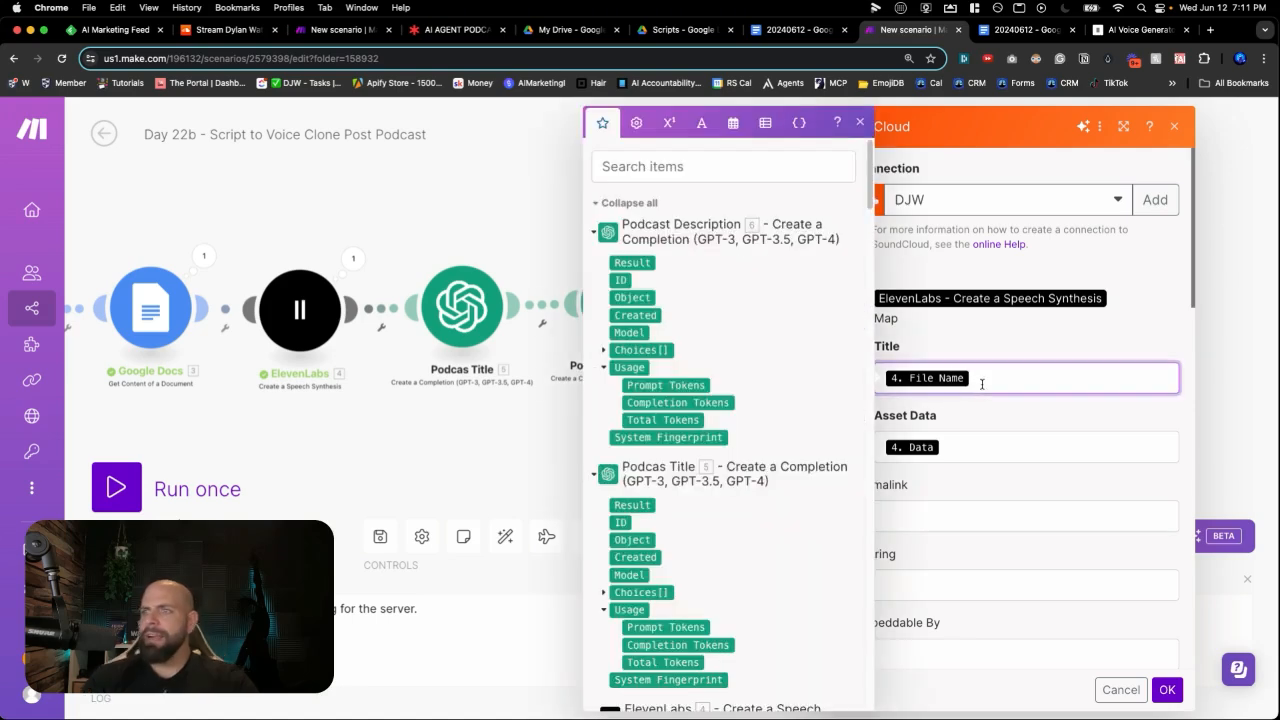
pyautogui.press('BackSpace')
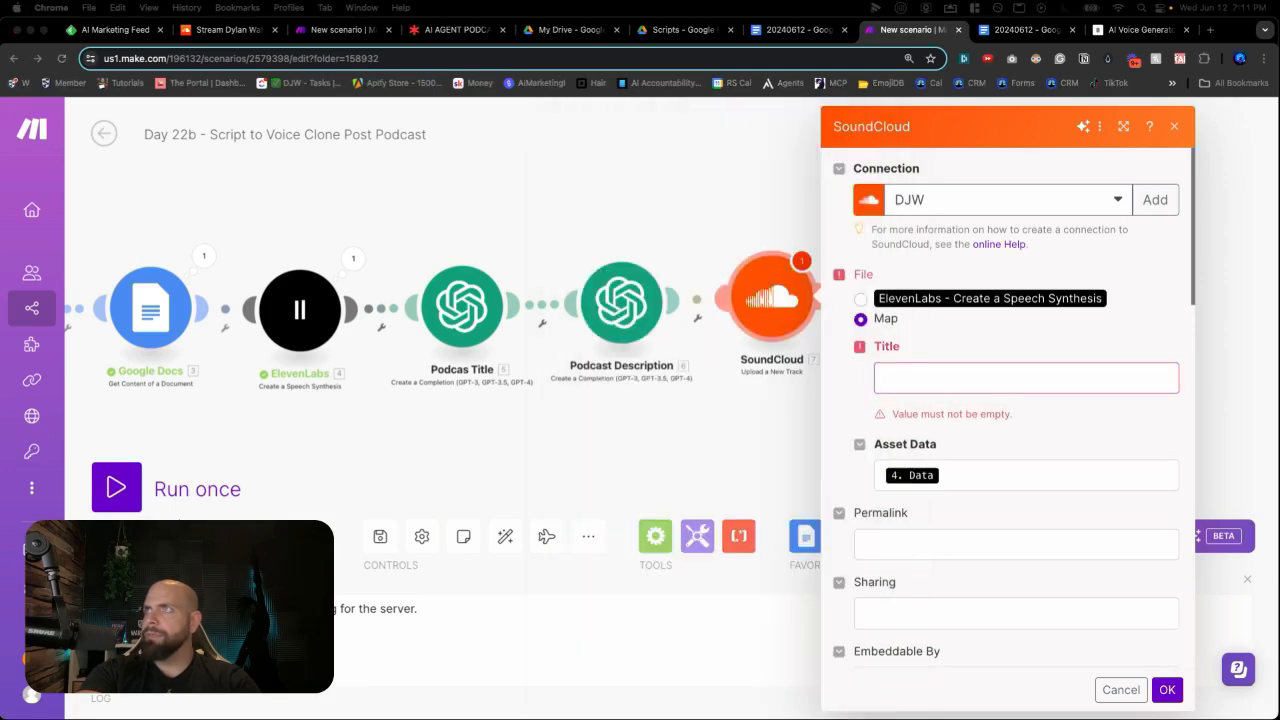
pyautogui.click(886, 384)
pyautogui.scroll(-2, 686, 338)
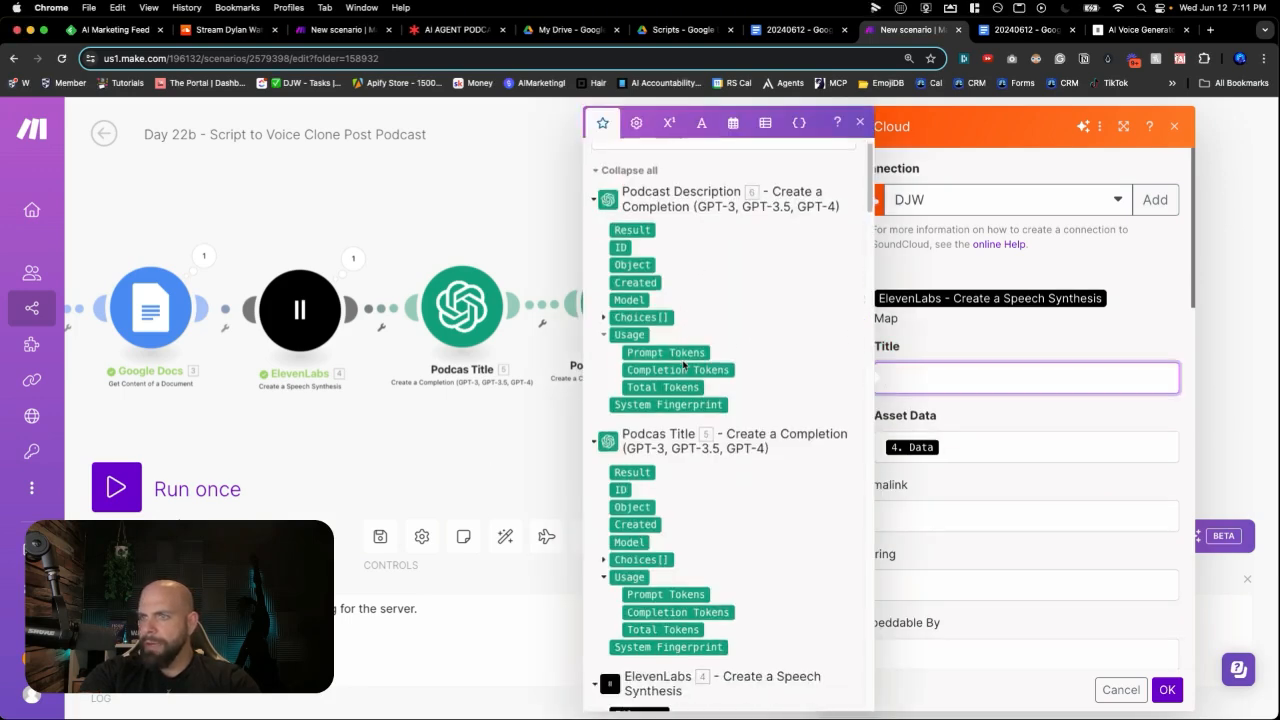
pyautogui.click(605, 537)
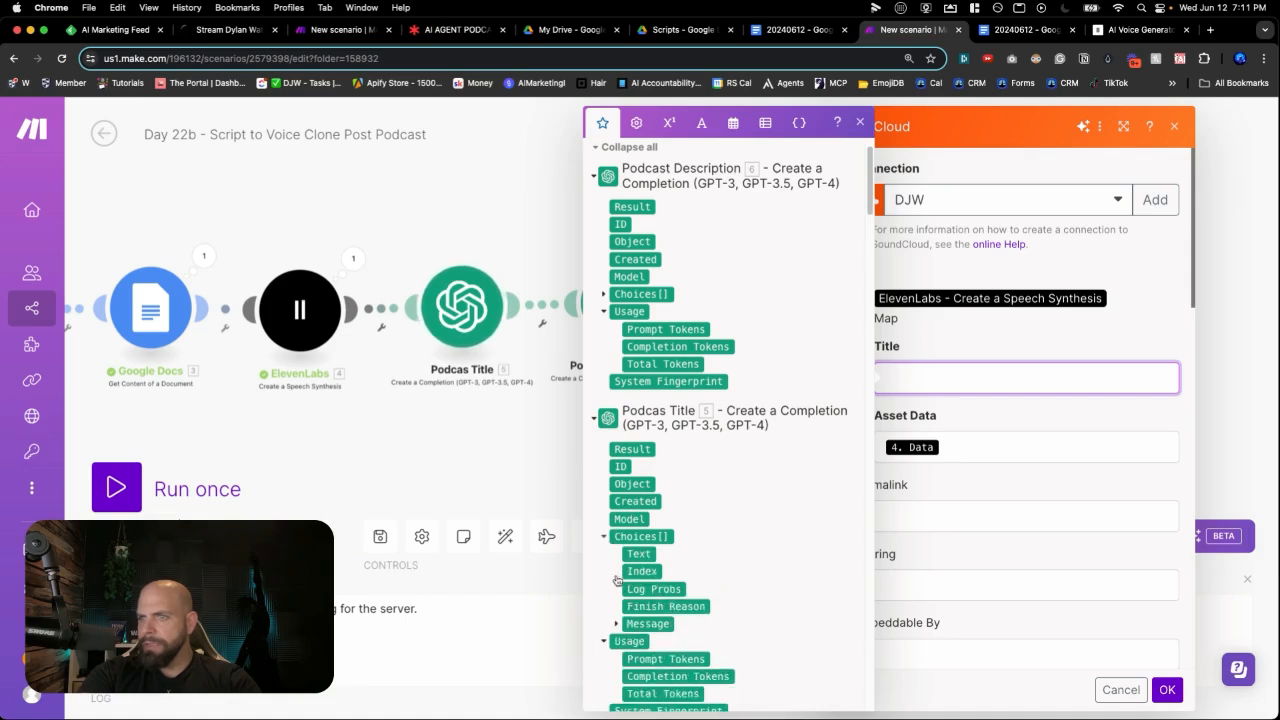
pyautogui.click(616, 623)
pyautogui.click(643, 656)
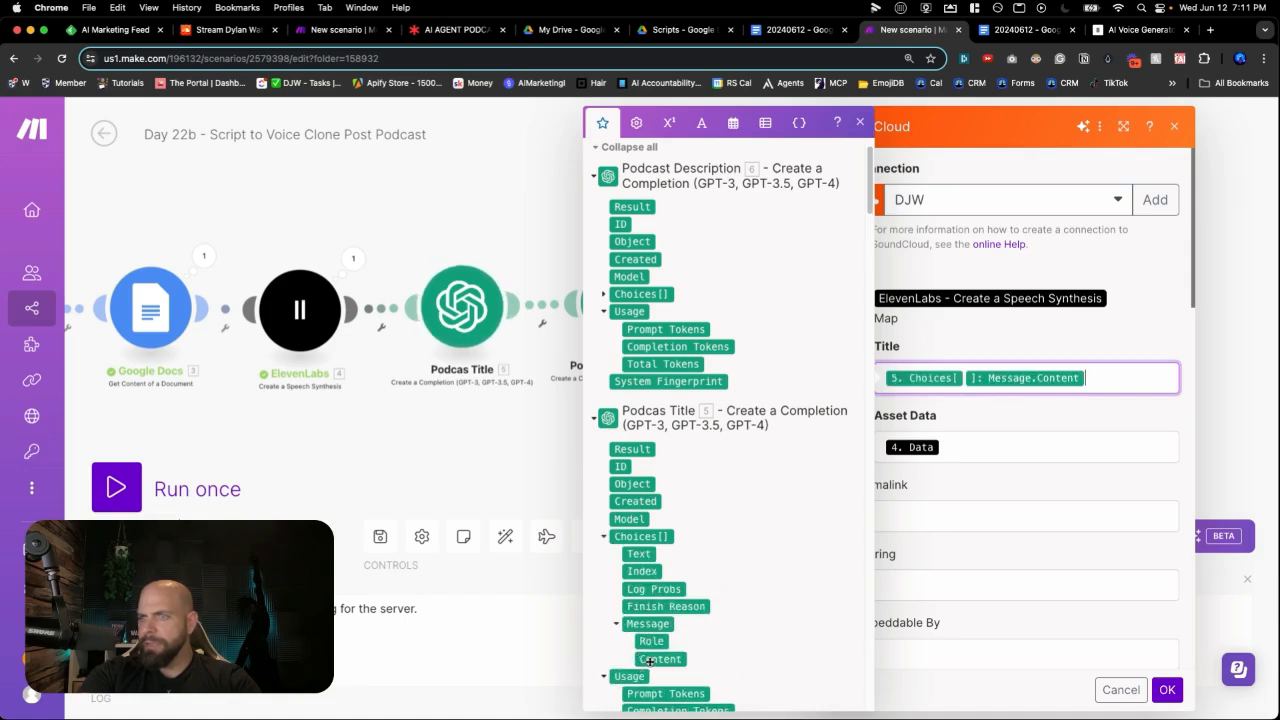
# Set the track's permalink to the message content from the Podcas Title completion.
pyautogui.click(1044, 504)
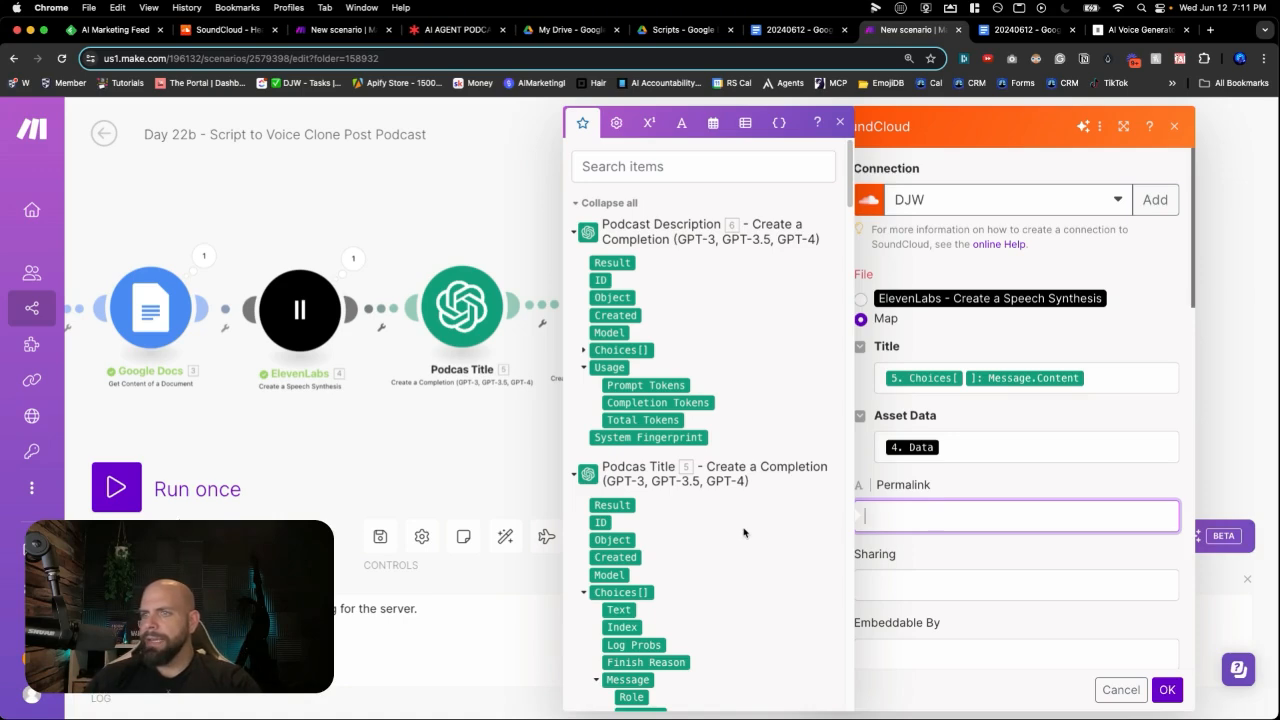
pyautogui.scroll(-3, 743, 532)
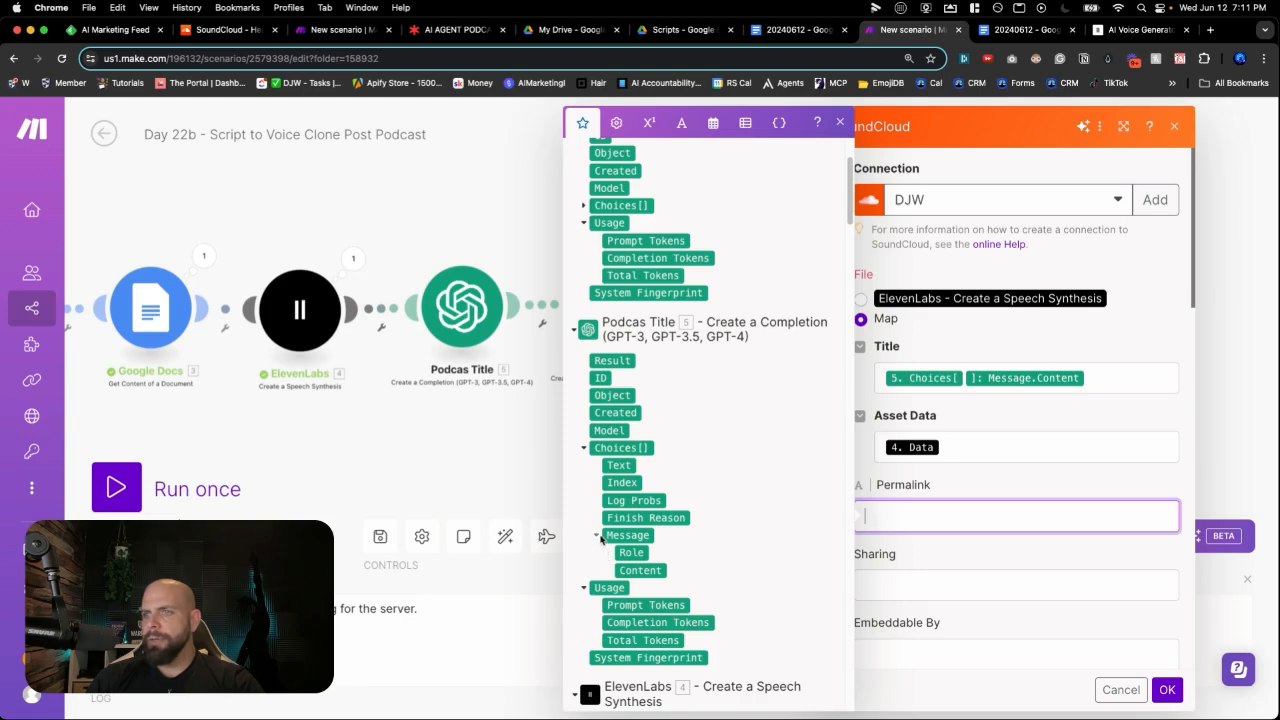
pyautogui.click(640, 570)
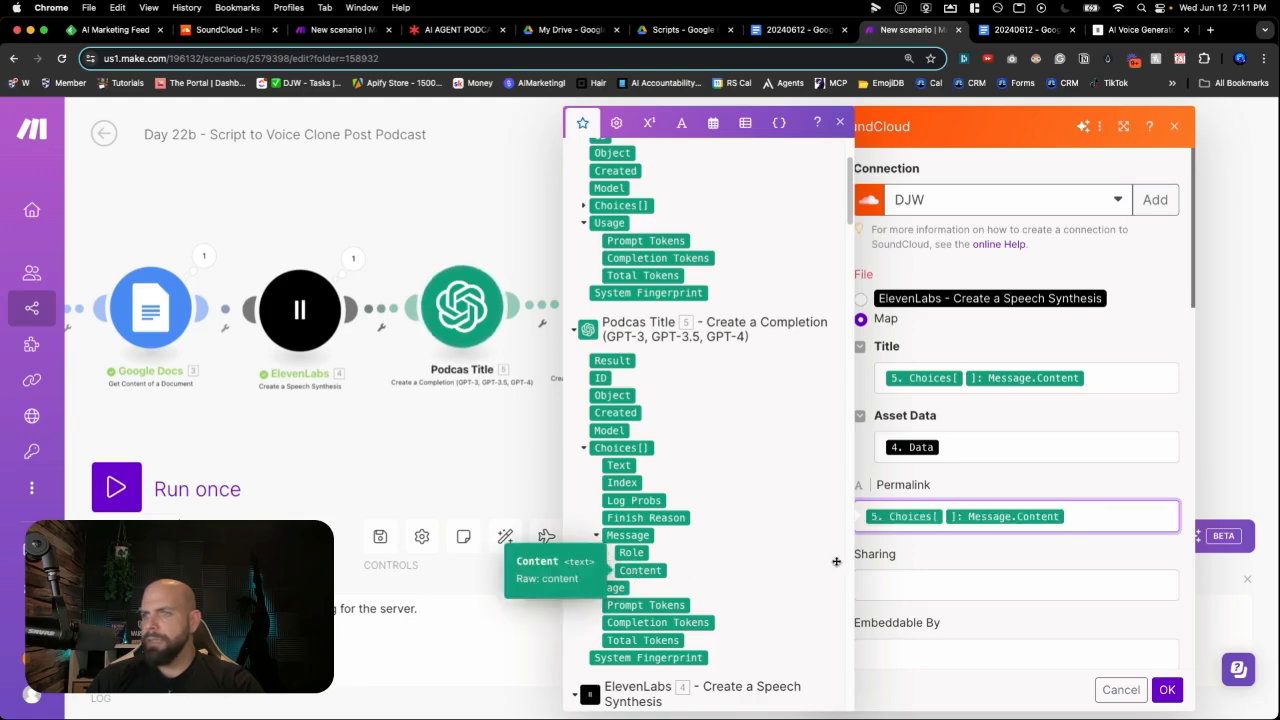
pyautogui.click(949, 555)
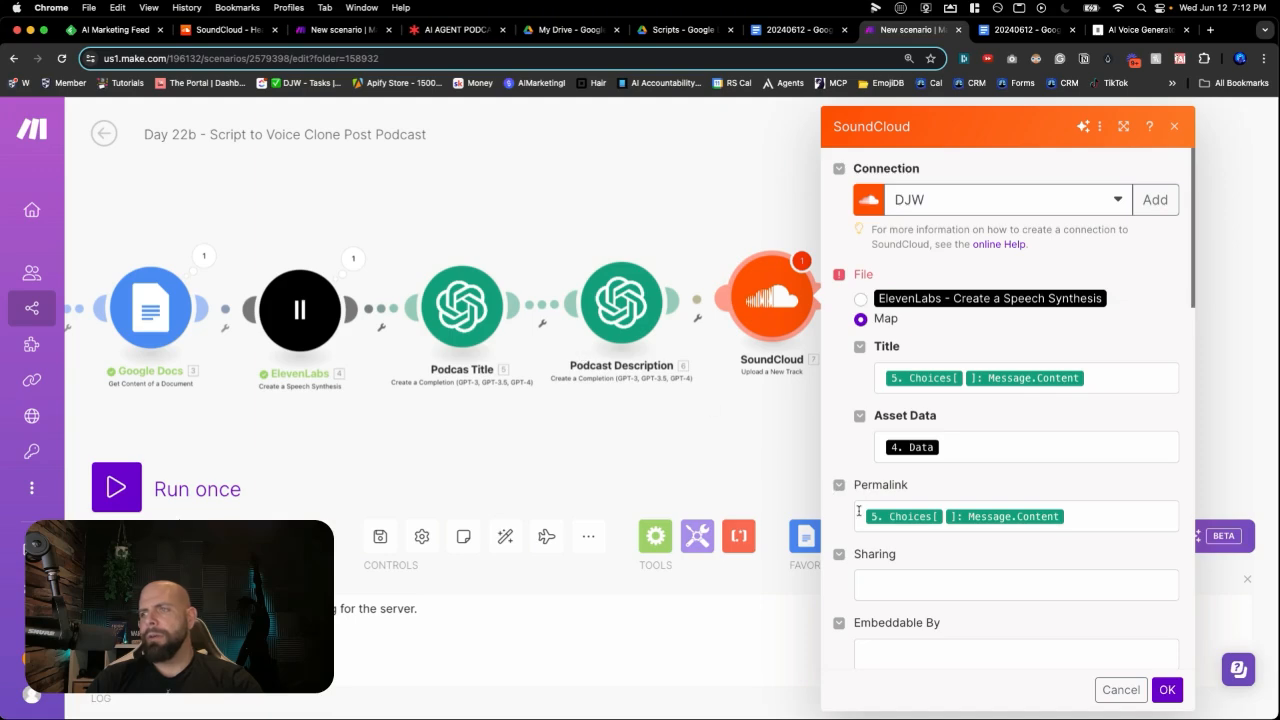
# Fill the track's Sharing value with the Data item from the ElevenLabs speech synthesis.
pyautogui.scroll(-2, 897, 522)
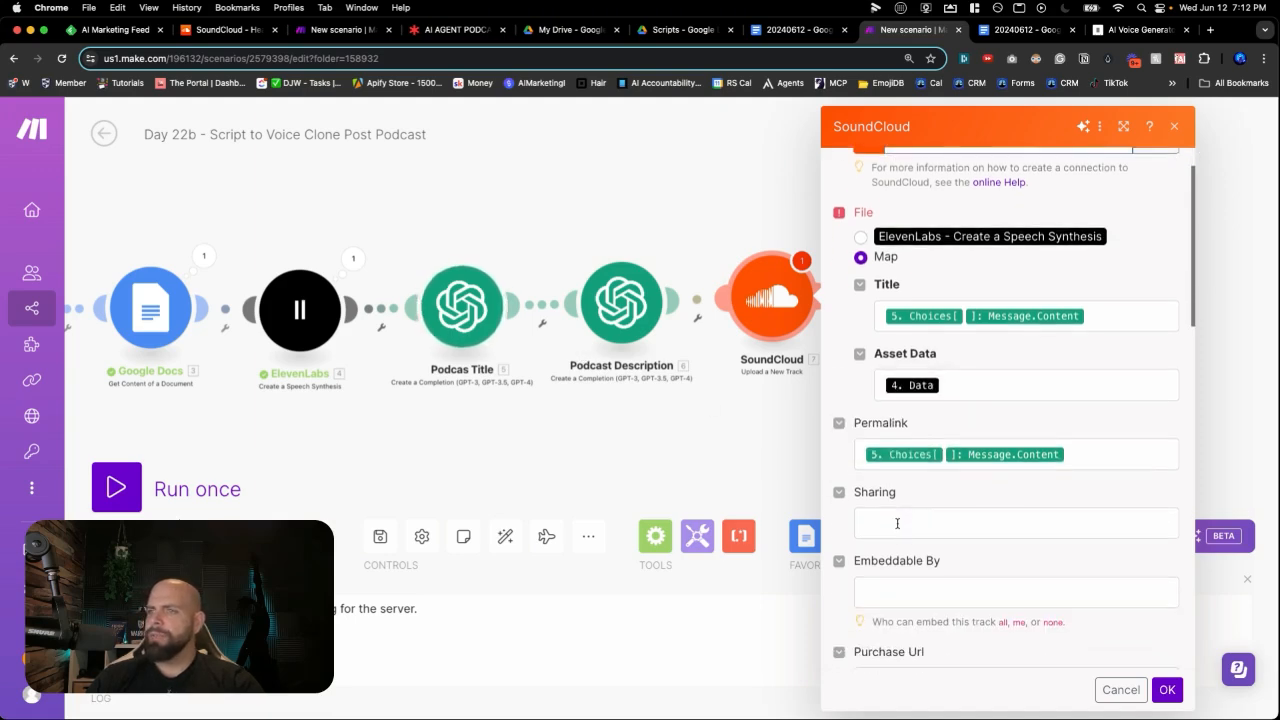
pyautogui.click(897, 523)
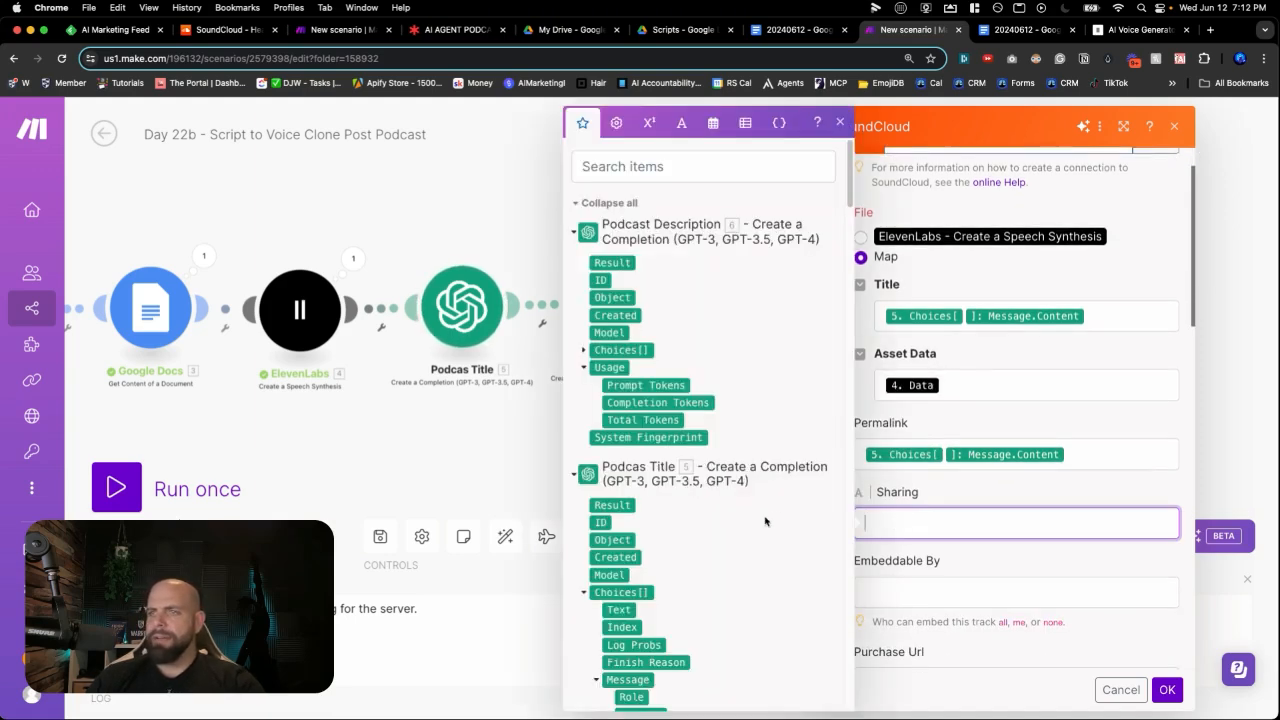
pyautogui.scroll(-8, 765, 521)
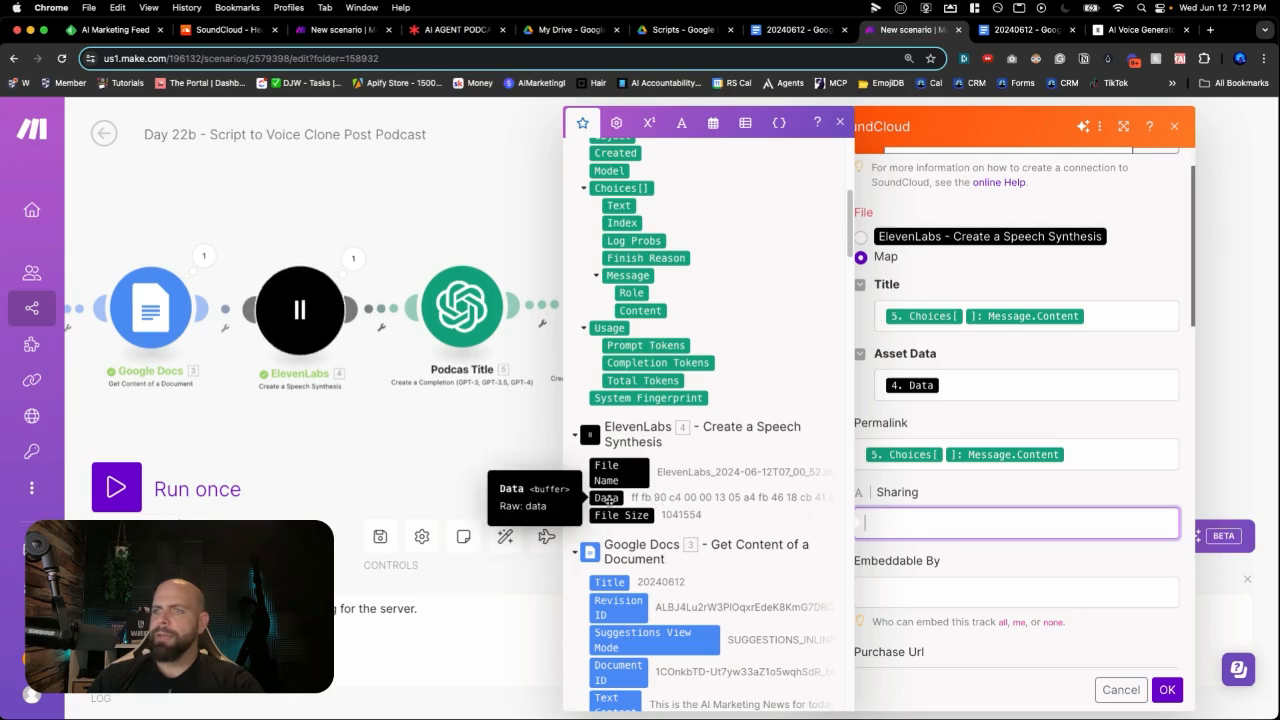
pyautogui.click(607, 498)
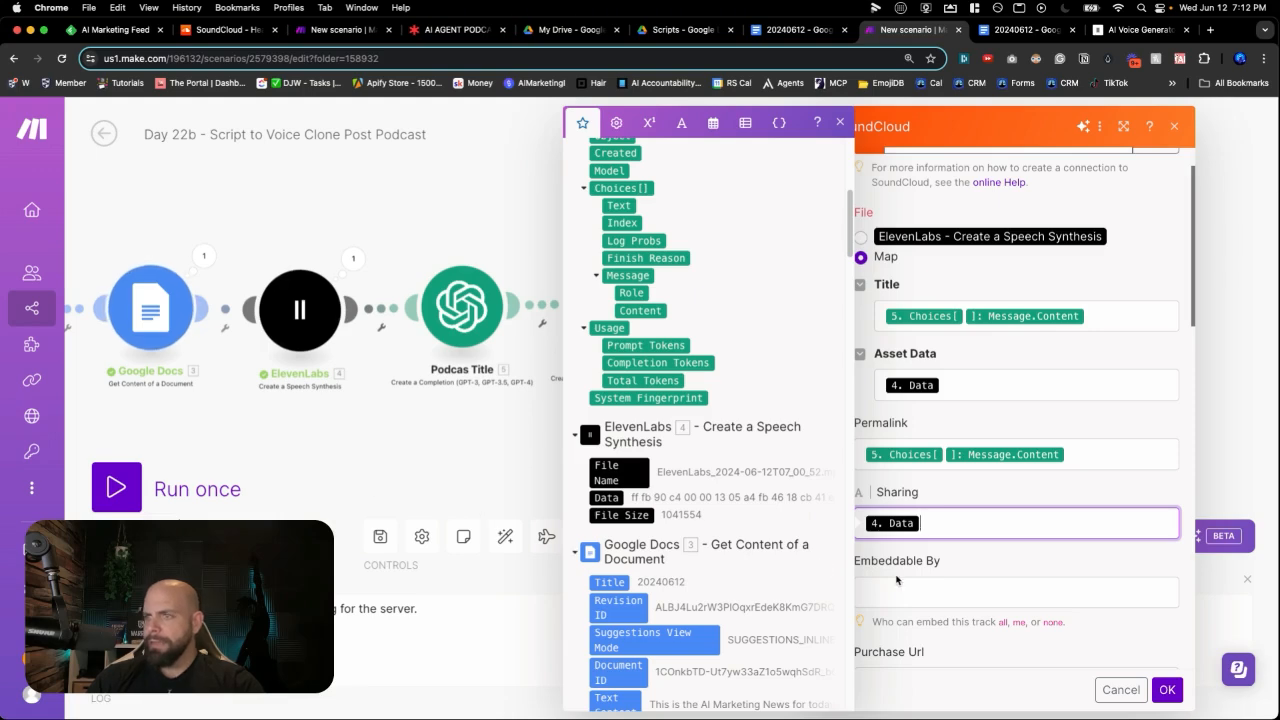
# Map the track's description to the Podcast Description completion's Choices message content and confirm the module settings.
pyautogui.scroll(-6, 916, 546)
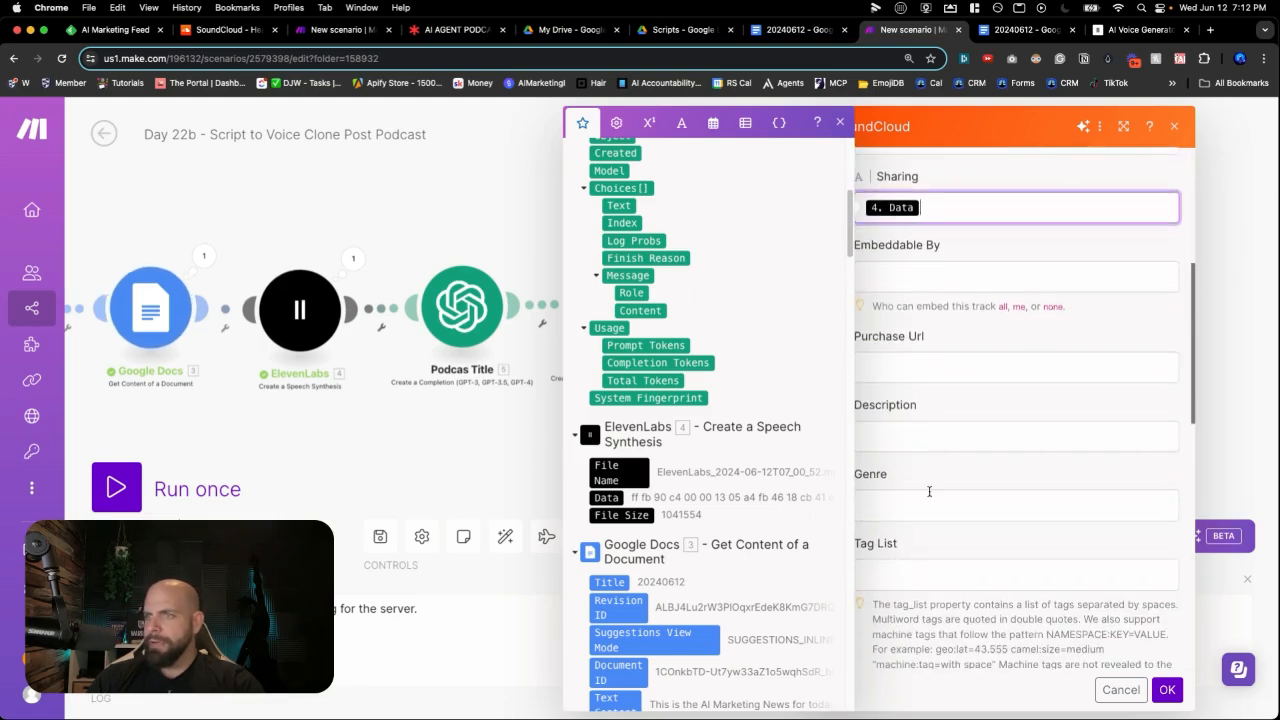
pyautogui.click(921, 438)
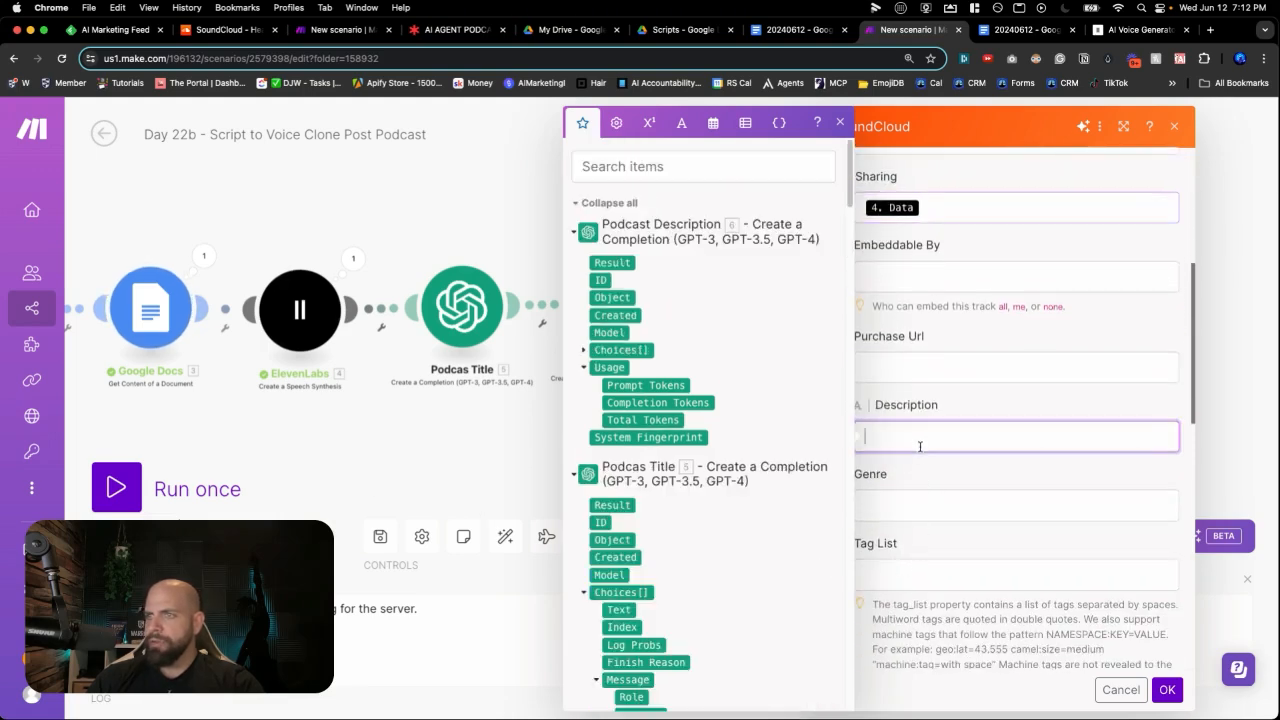
pyautogui.click(583, 351)
pyautogui.click(596, 438)
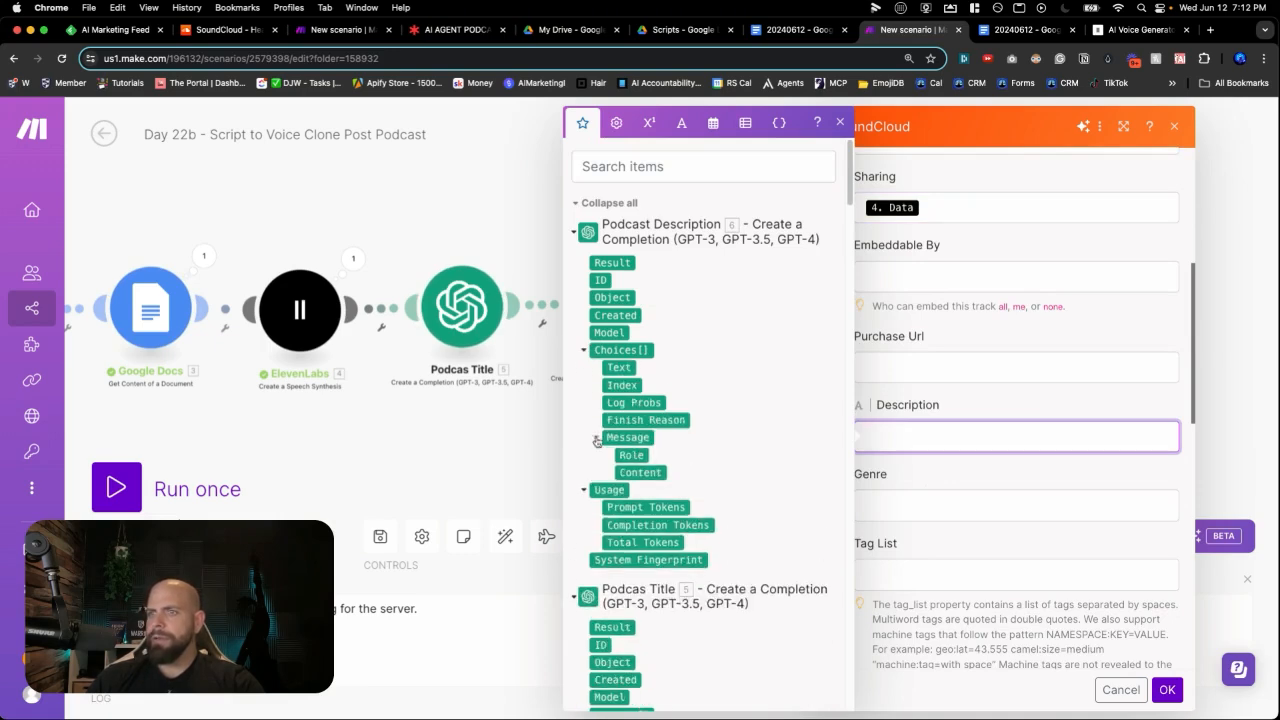
pyautogui.click(624, 470)
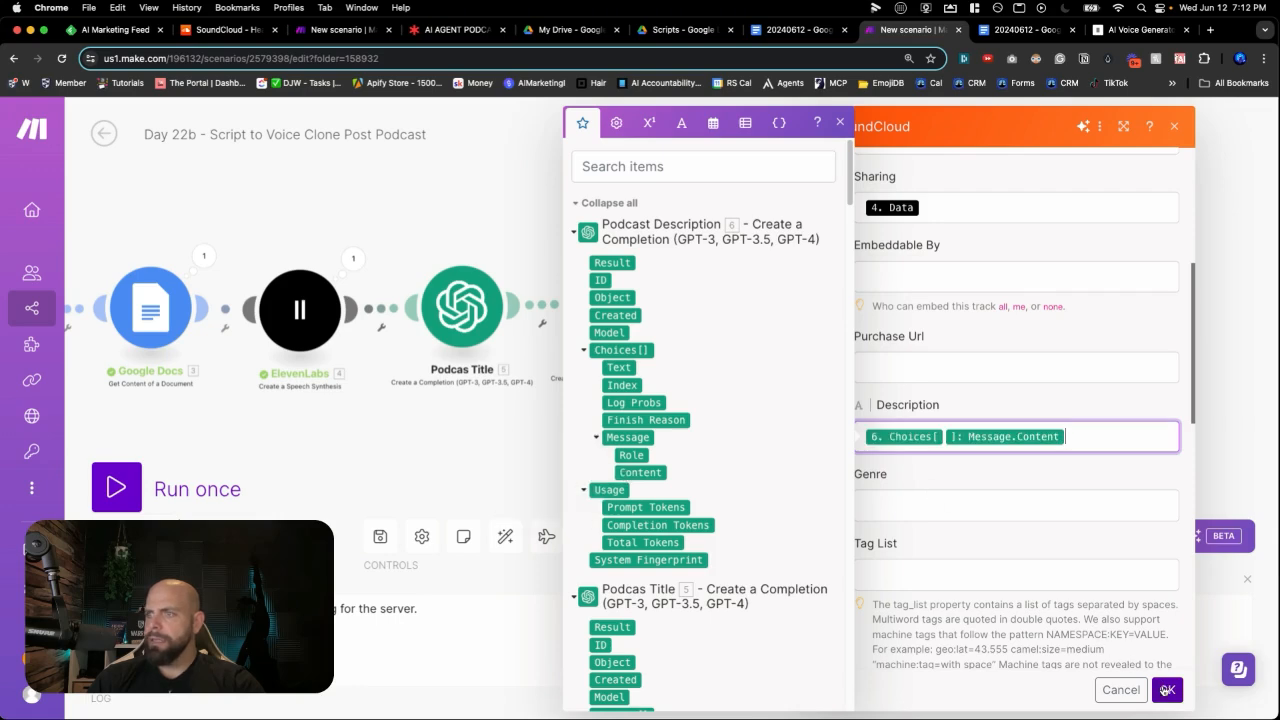
pyautogui.click(1167, 690)
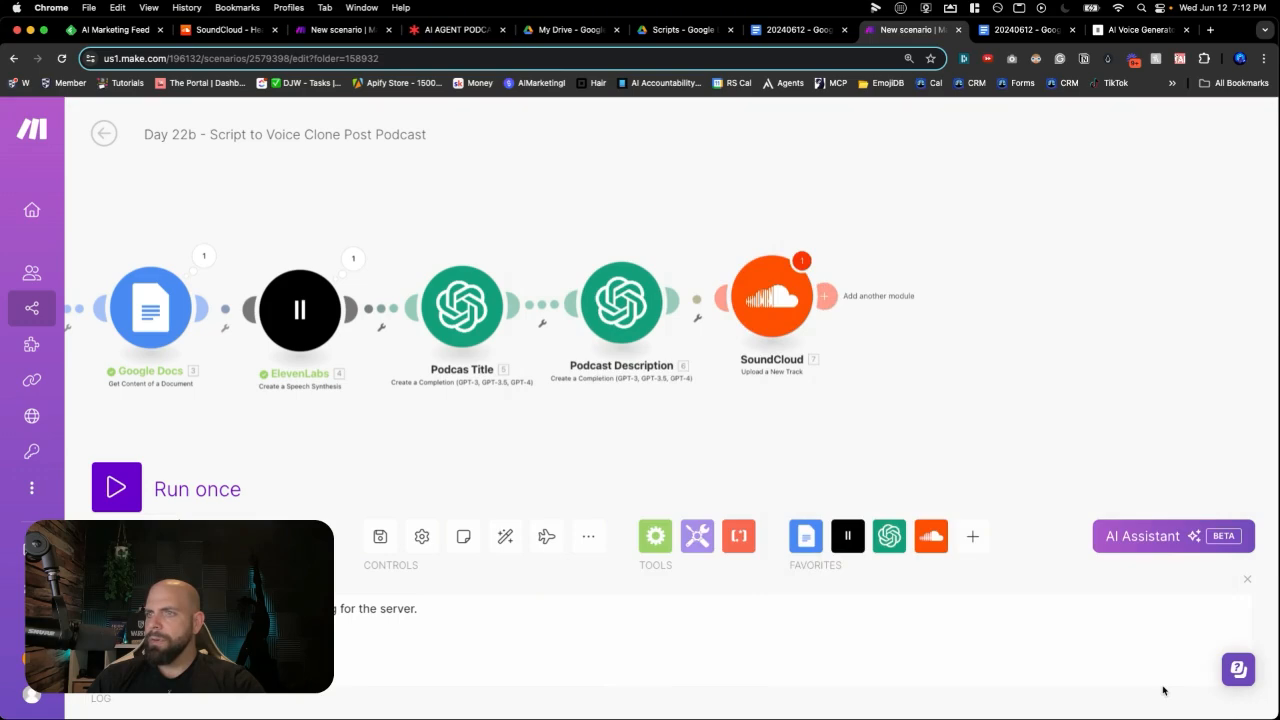
# Reopen and confirm the SoundCloud module's settings, and save the scenario.
pyautogui.click(786, 328)
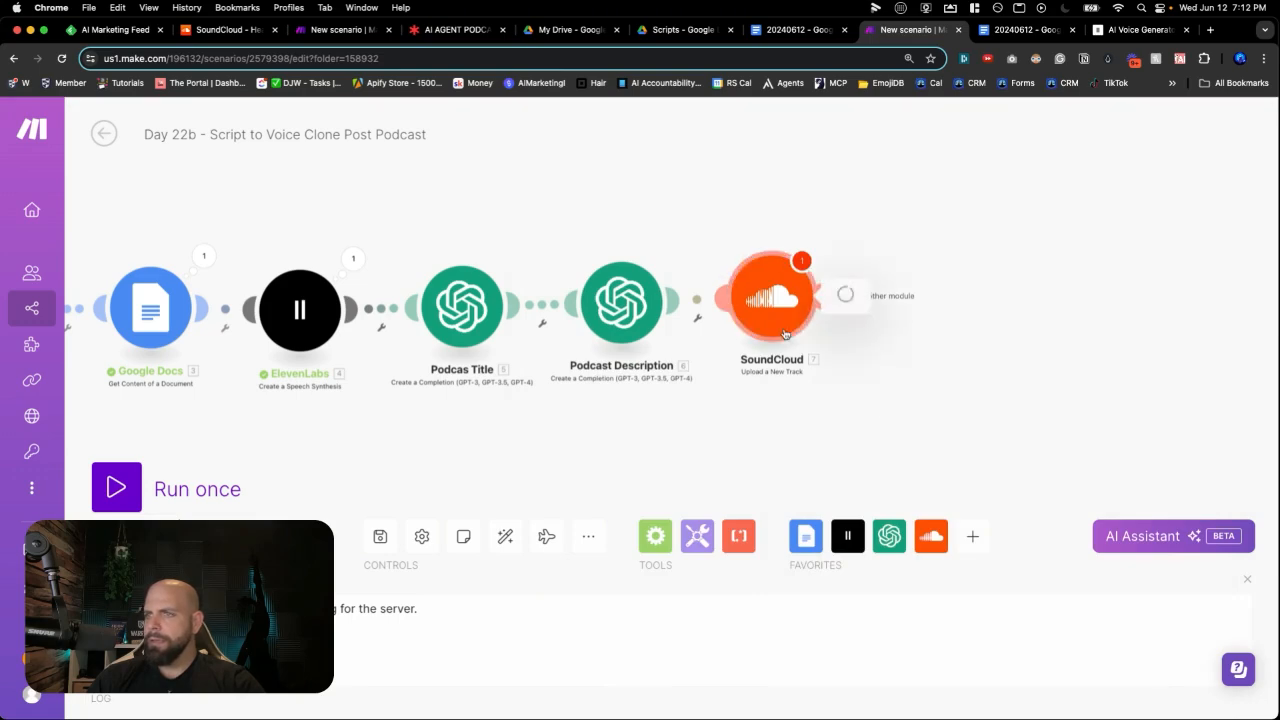
pyautogui.click(1167, 690)
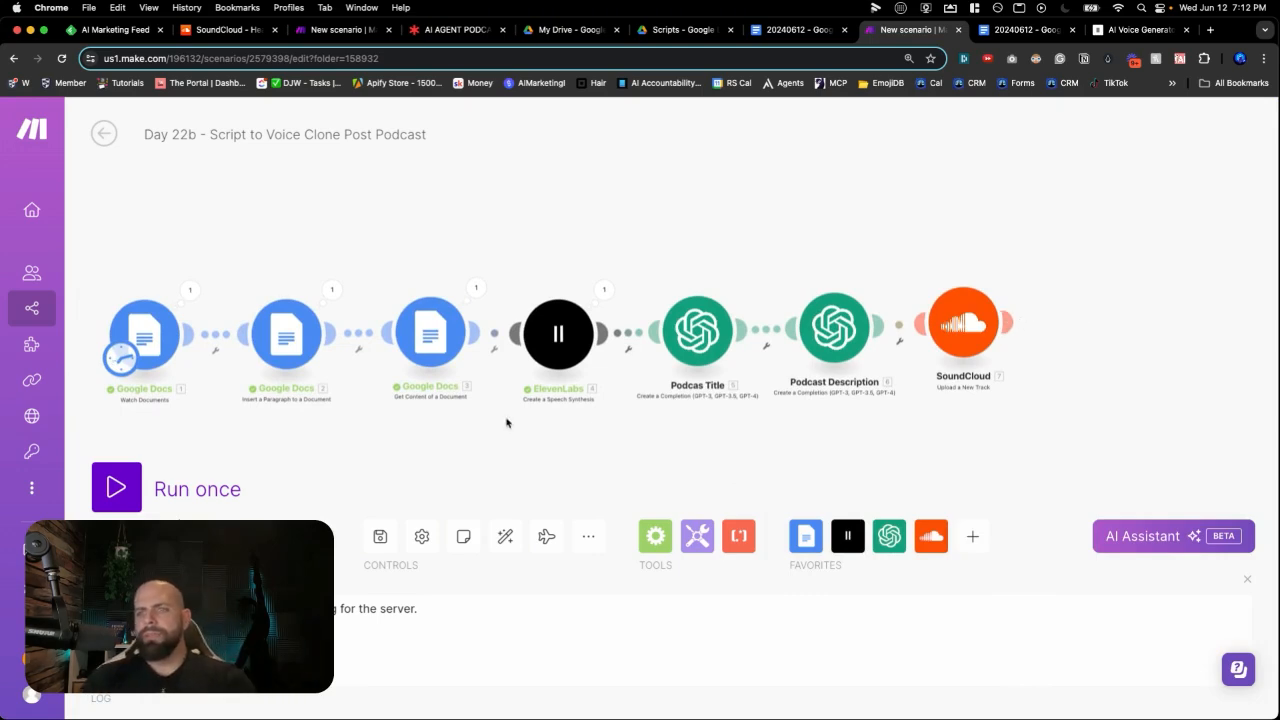
pyautogui.click(380, 536)
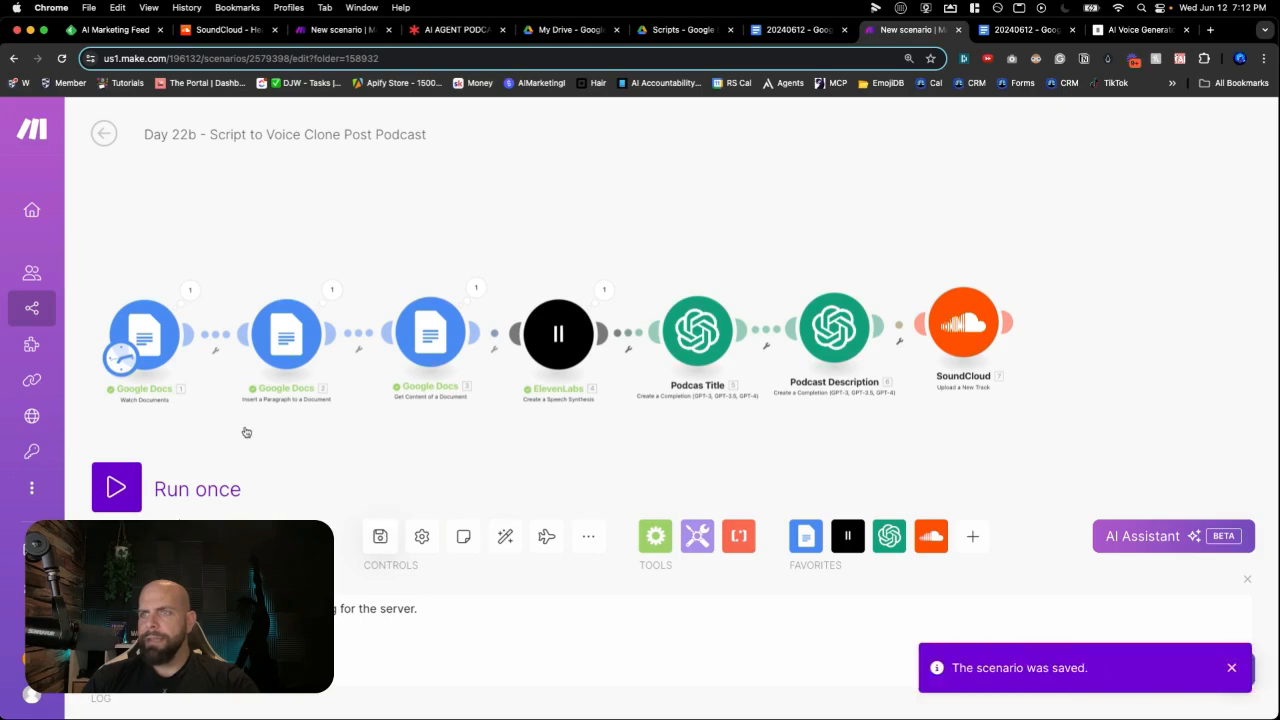
# Manually choose document 20240612 as the starting point of the Watch Documents module and run the scenario once.
pyautogui.rightClick(146, 353)
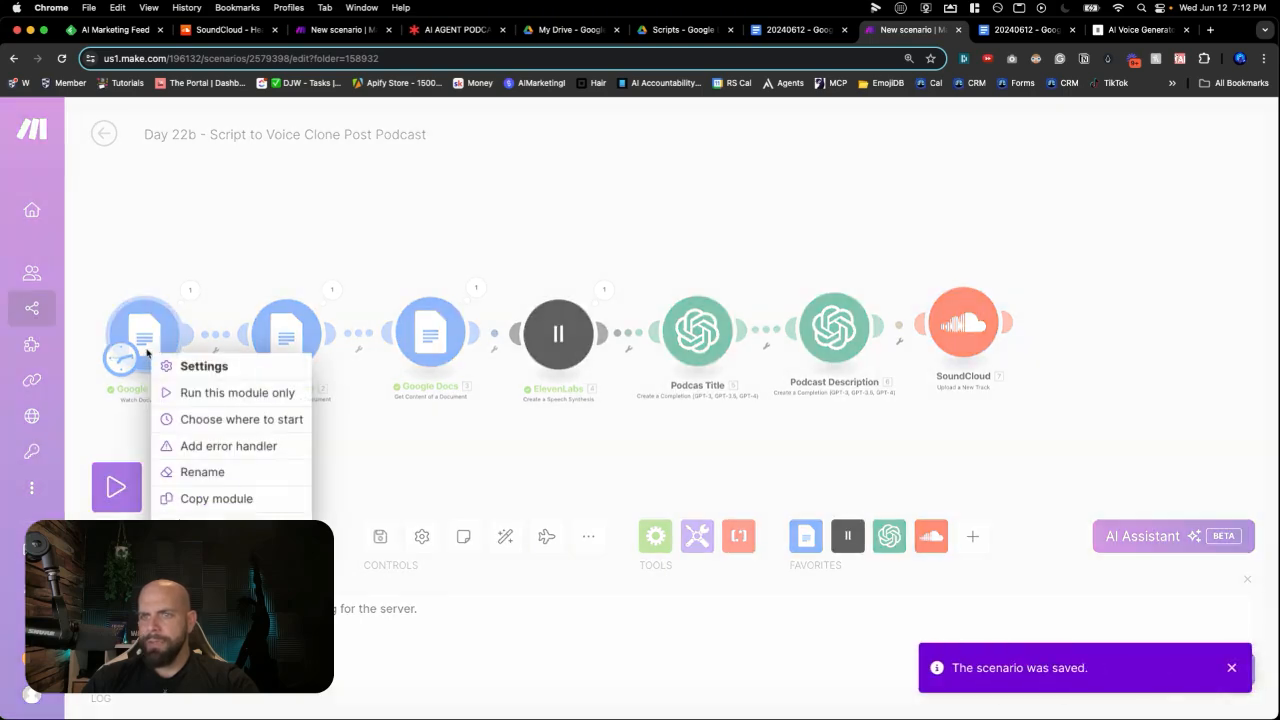
pyautogui.click(190, 424)
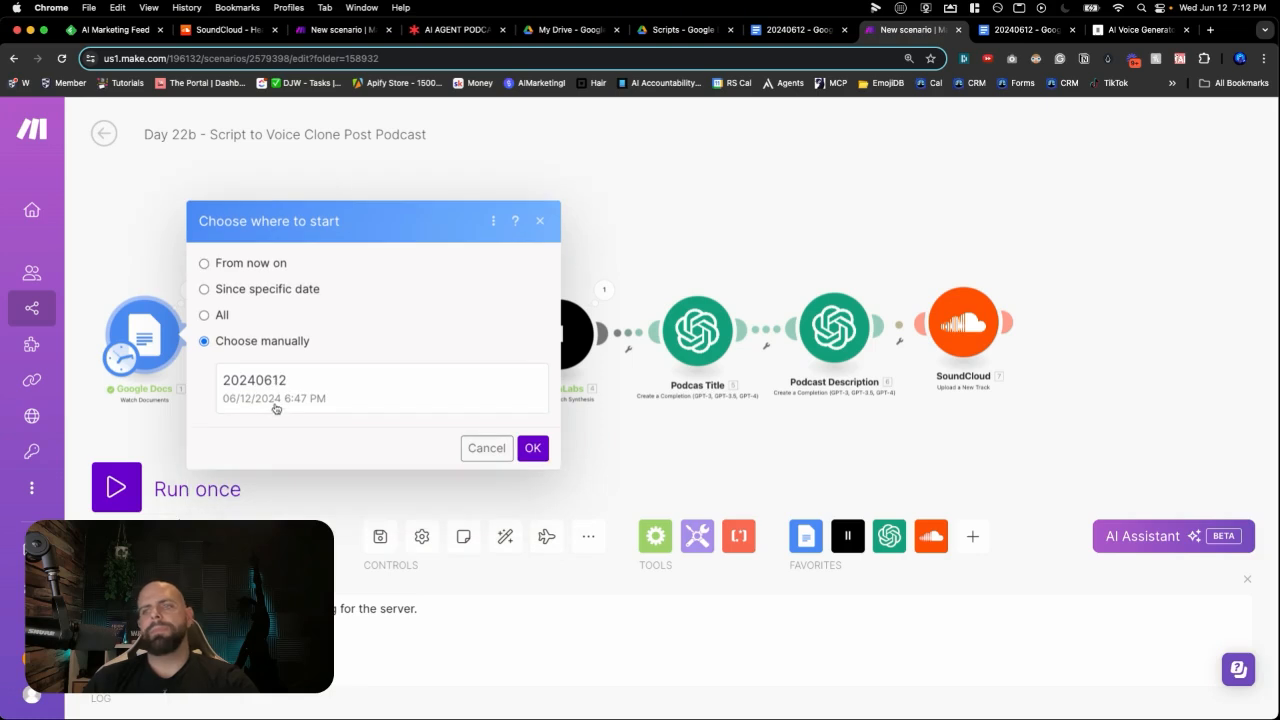
pyautogui.click(274, 401)
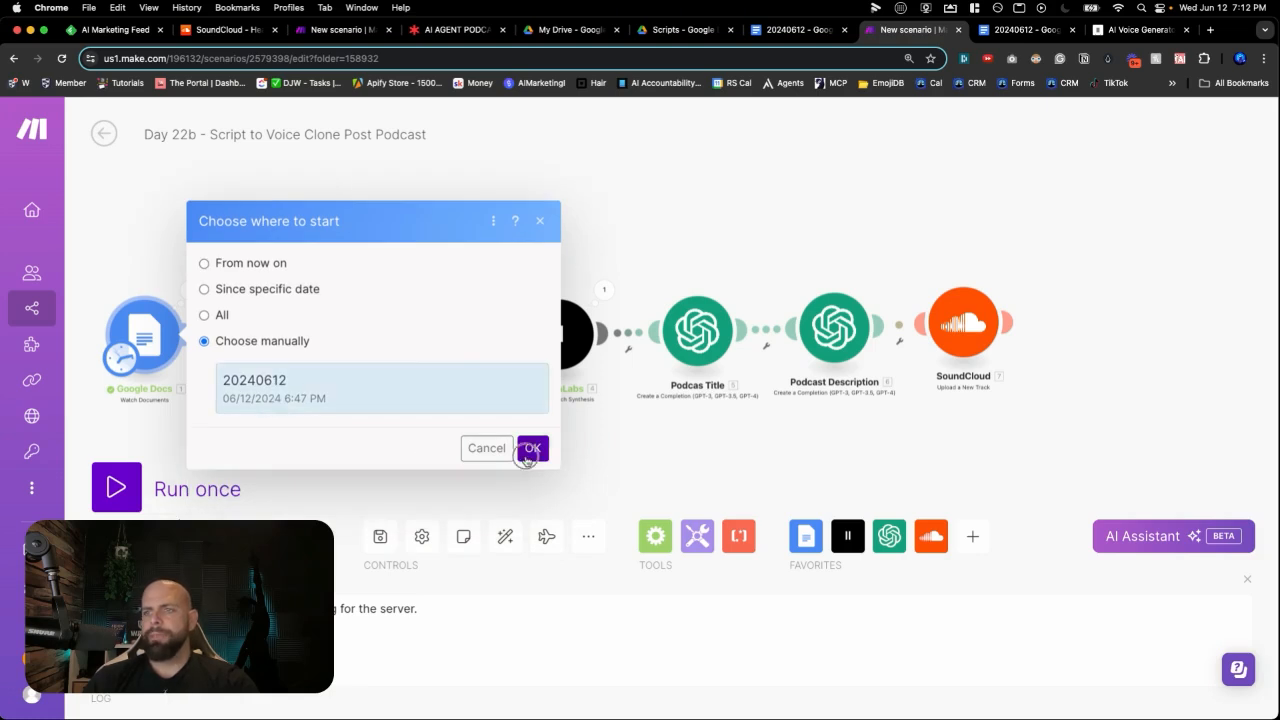
pyautogui.click(529, 453)
pyautogui.click(120, 486)
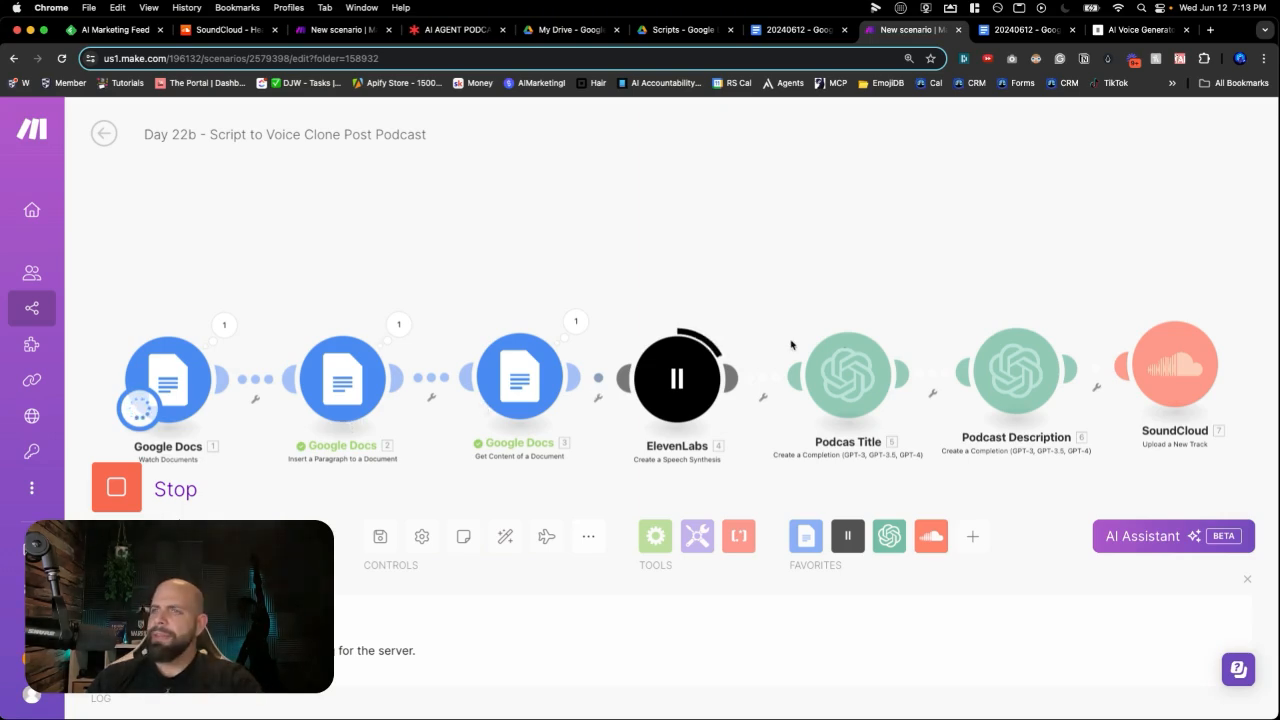
# Check the 20240612 script in Google Docs, and return to the Make scenario to follow the run through the SoundCloud module.
pyautogui.click(795, 30)
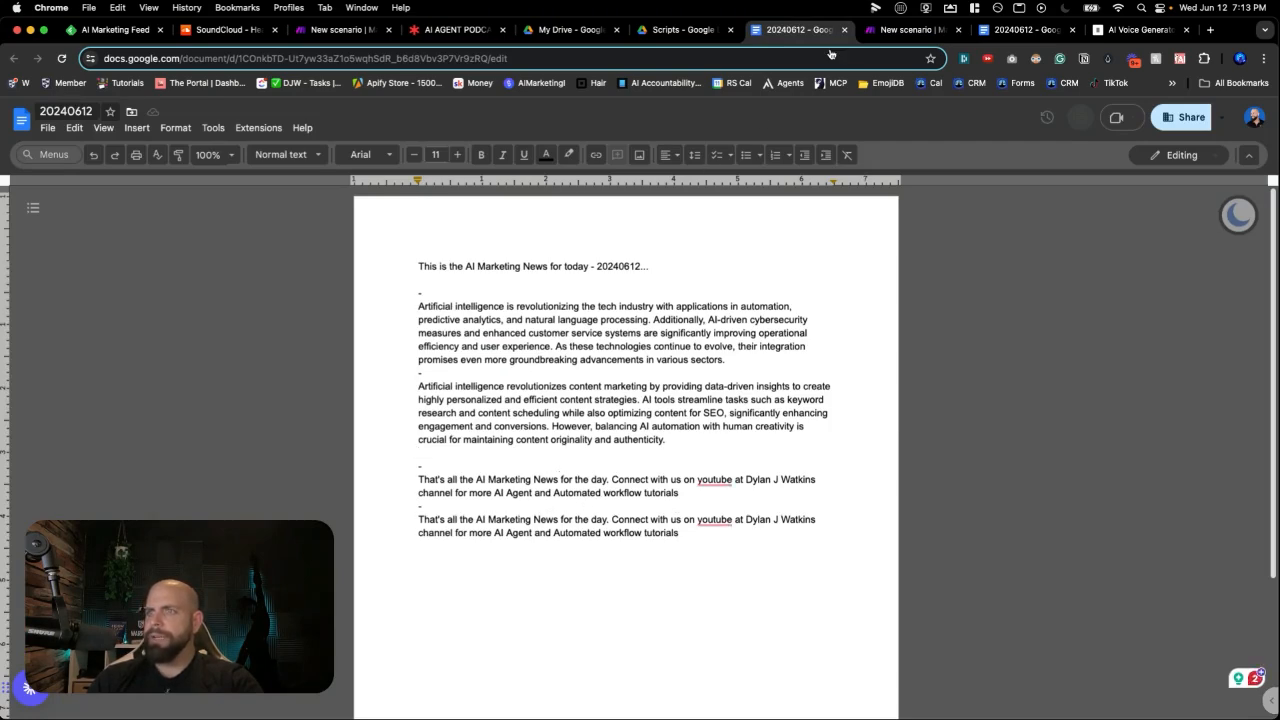
pyautogui.click(888, 30)
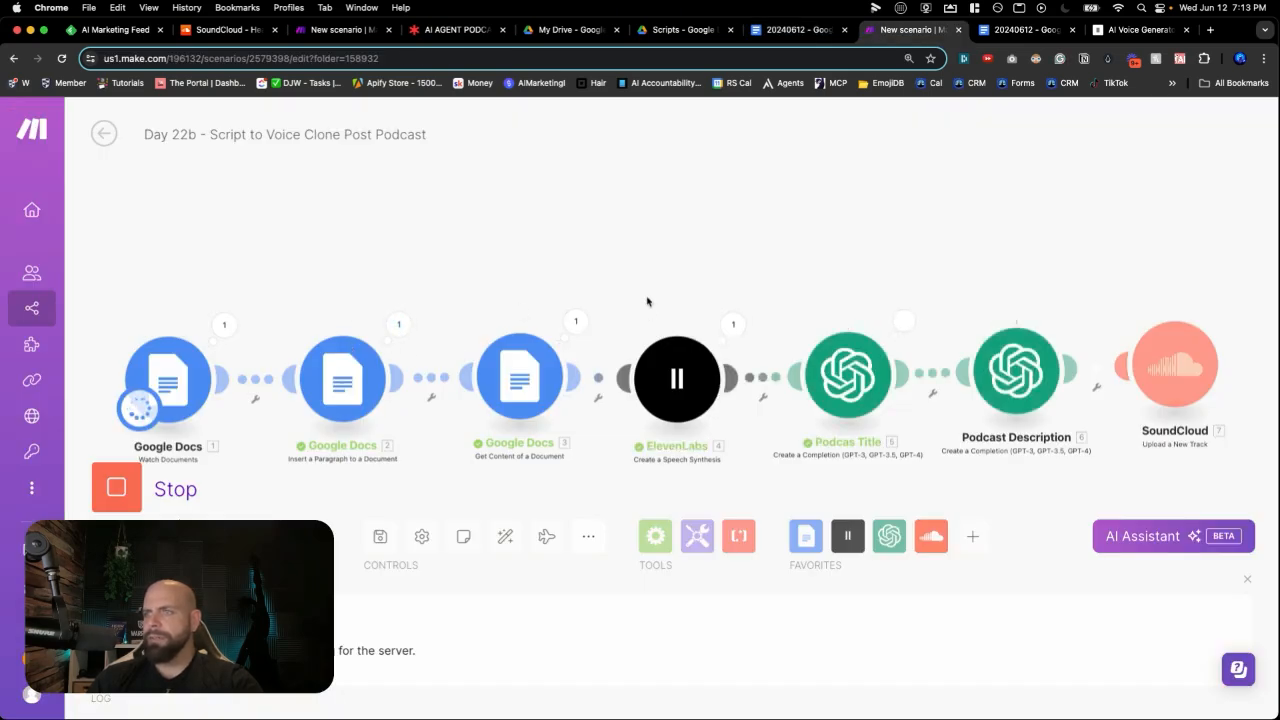
pyautogui.hscroll(3, 648, 302)
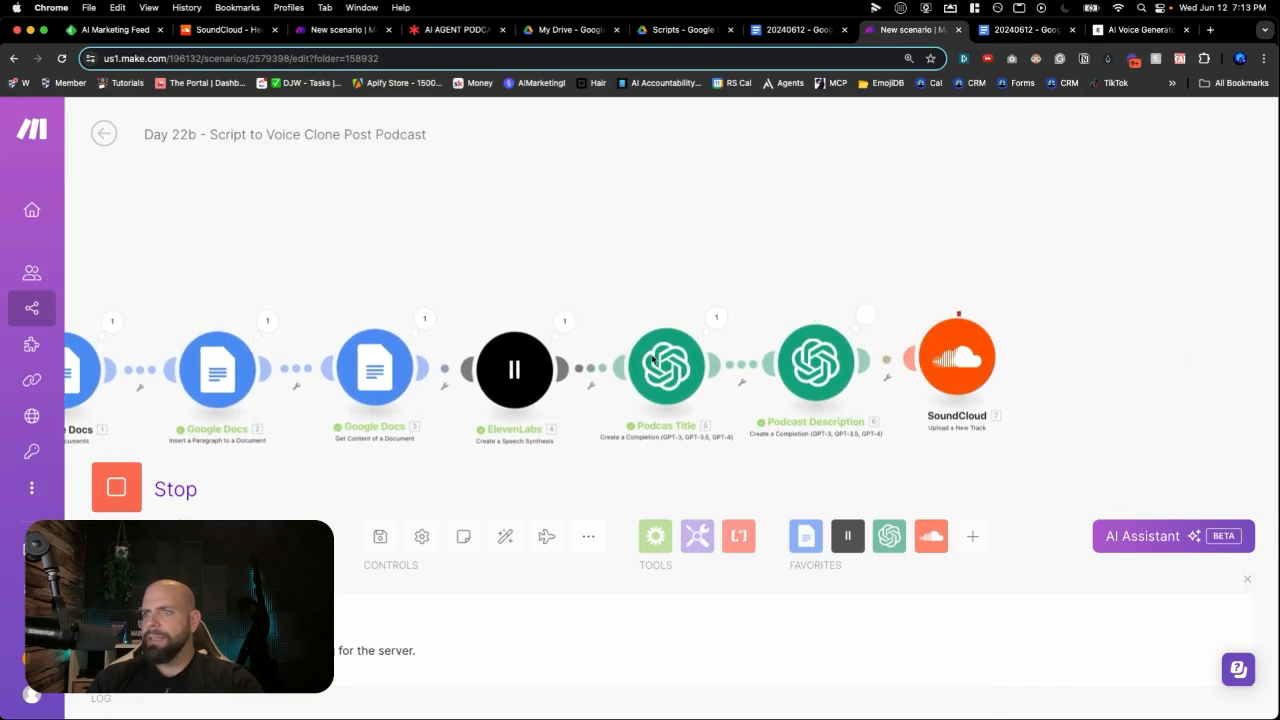
pyautogui.hscroll(2, 805, 325)
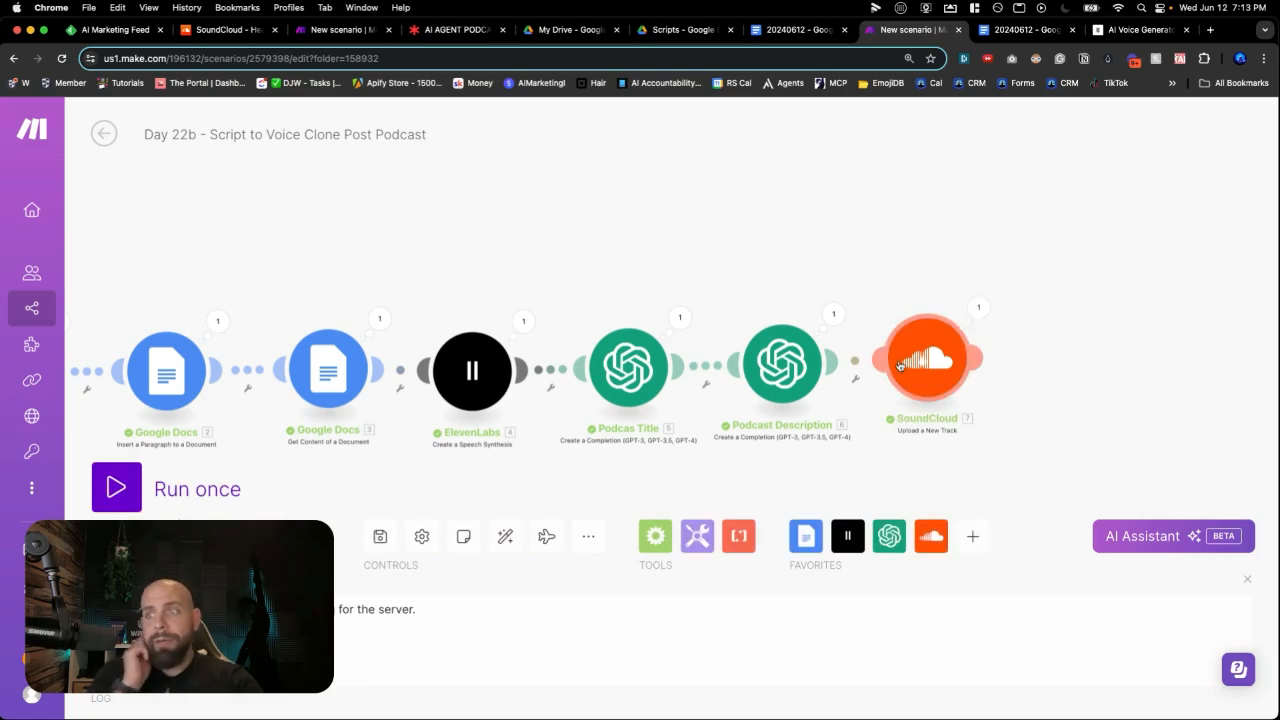
# Examine the SoundCloud module's run details, reading the input and output title and description of the uploaded track.
pyautogui.click(978, 309)
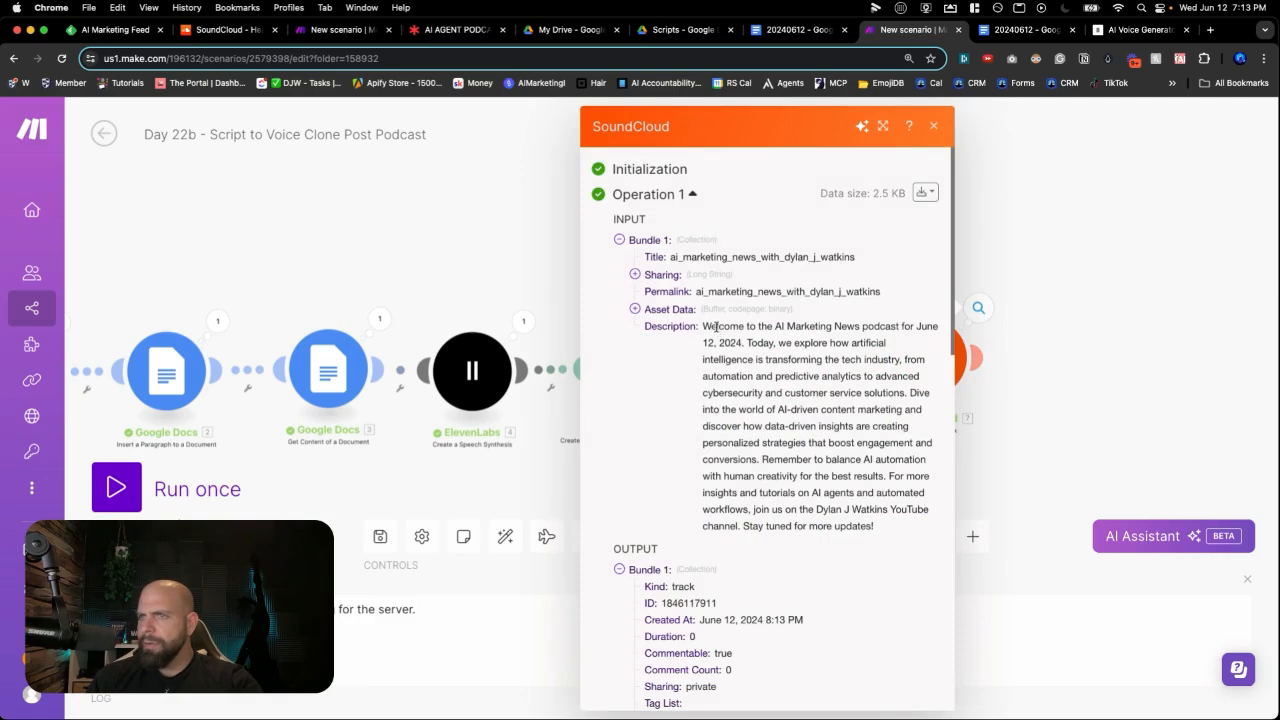
pyautogui.moveTo(716, 326); pyautogui.dragTo(812, 496)
pyautogui.scroll(-5, 814, 498)
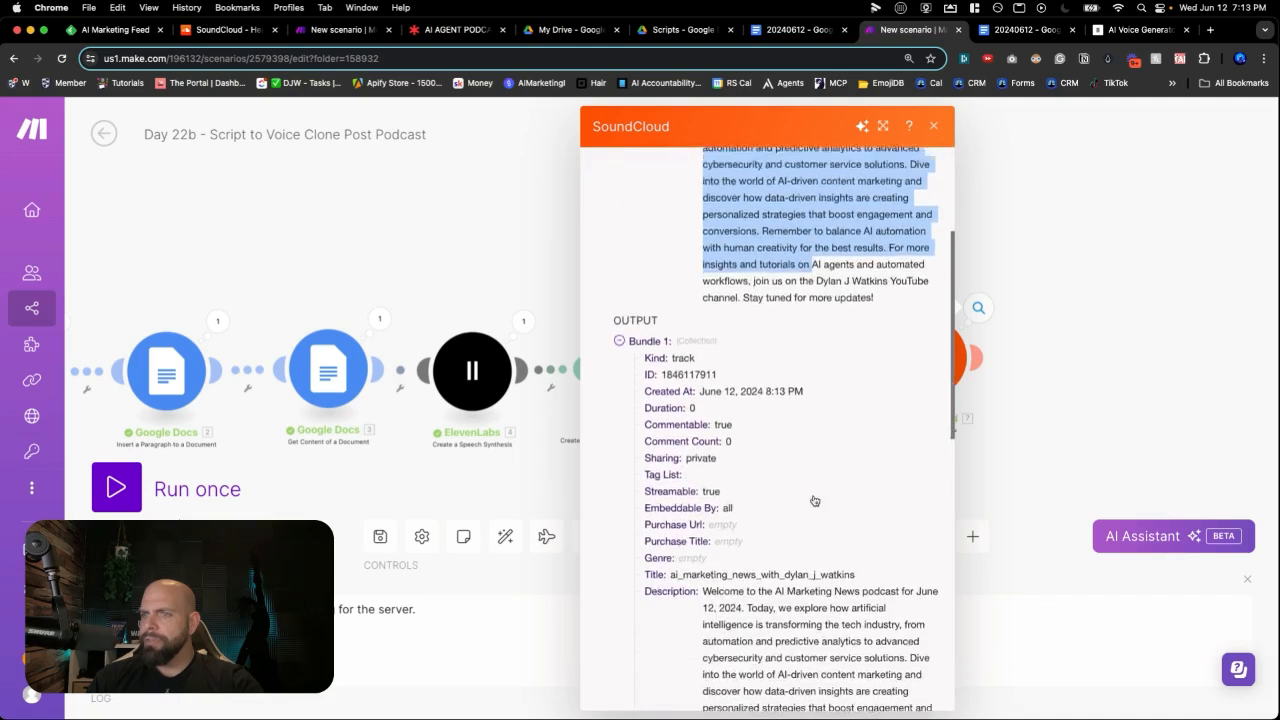
pyautogui.scroll(-3, 814, 500)
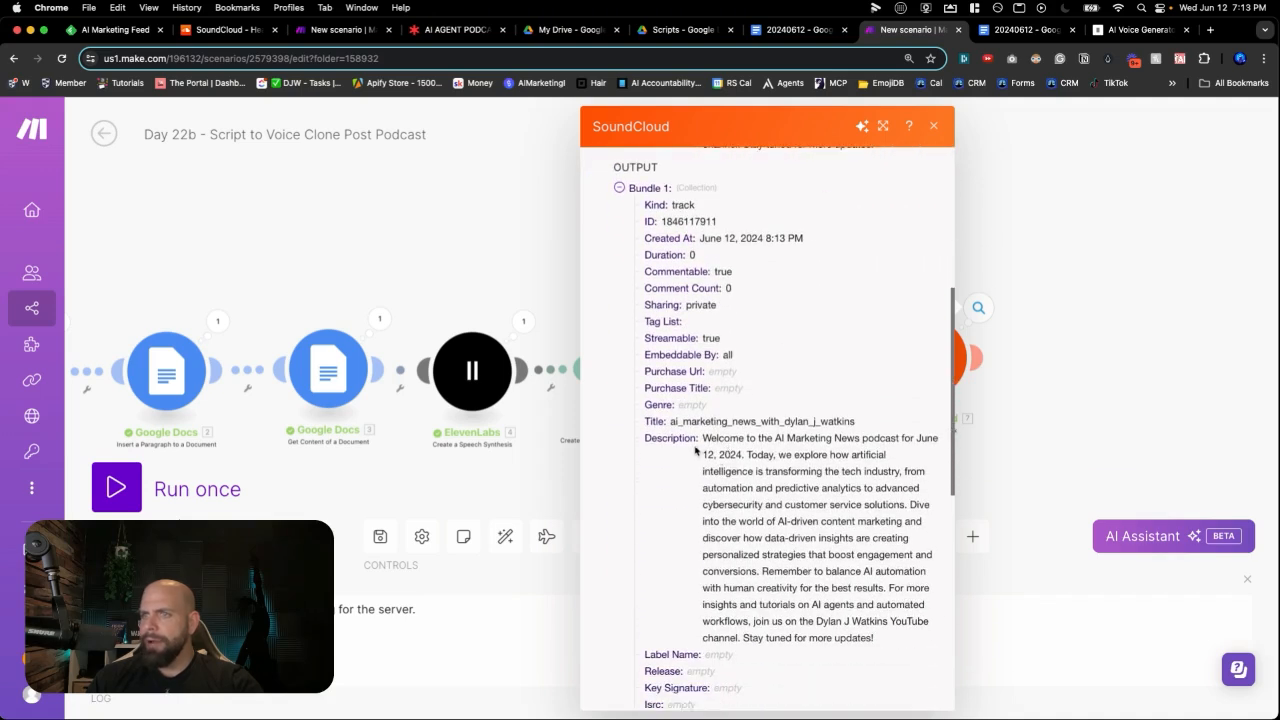
pyautogui.doubleClick(680, 423)
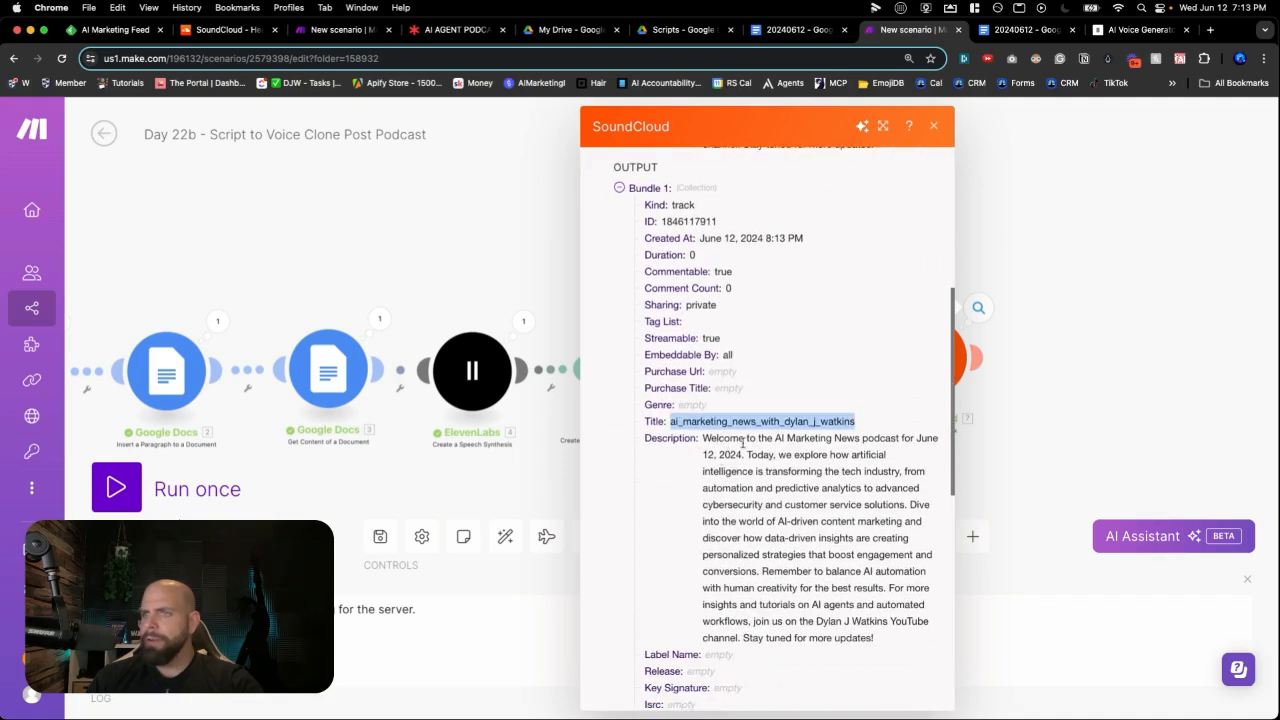
pyautogui.scroll(-3, 768, 500)
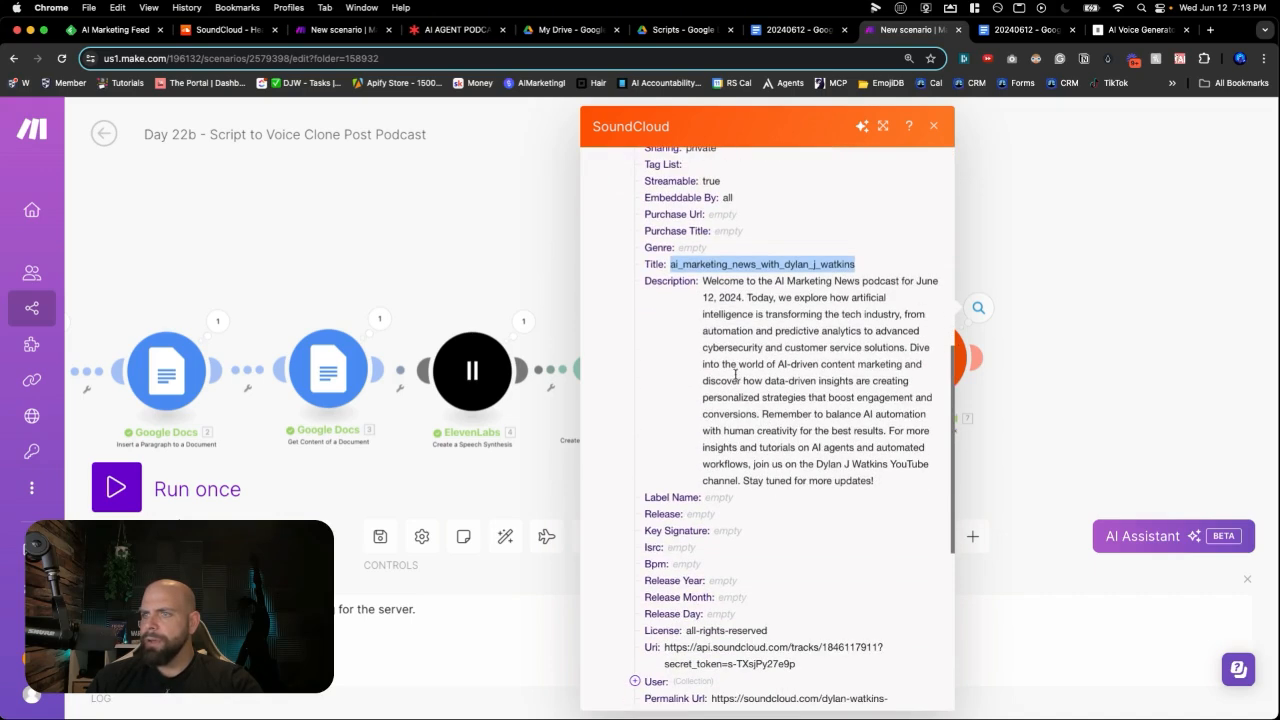
# Read the rest of the uploaded track's output in the SoundCloud run details, and sign in to SoundCloud with the Google account.
pyautogui.moveTo(730, 314); pyautogui.dragTo(785, 487)
pyautogui.scroll(-6, 785, 487)
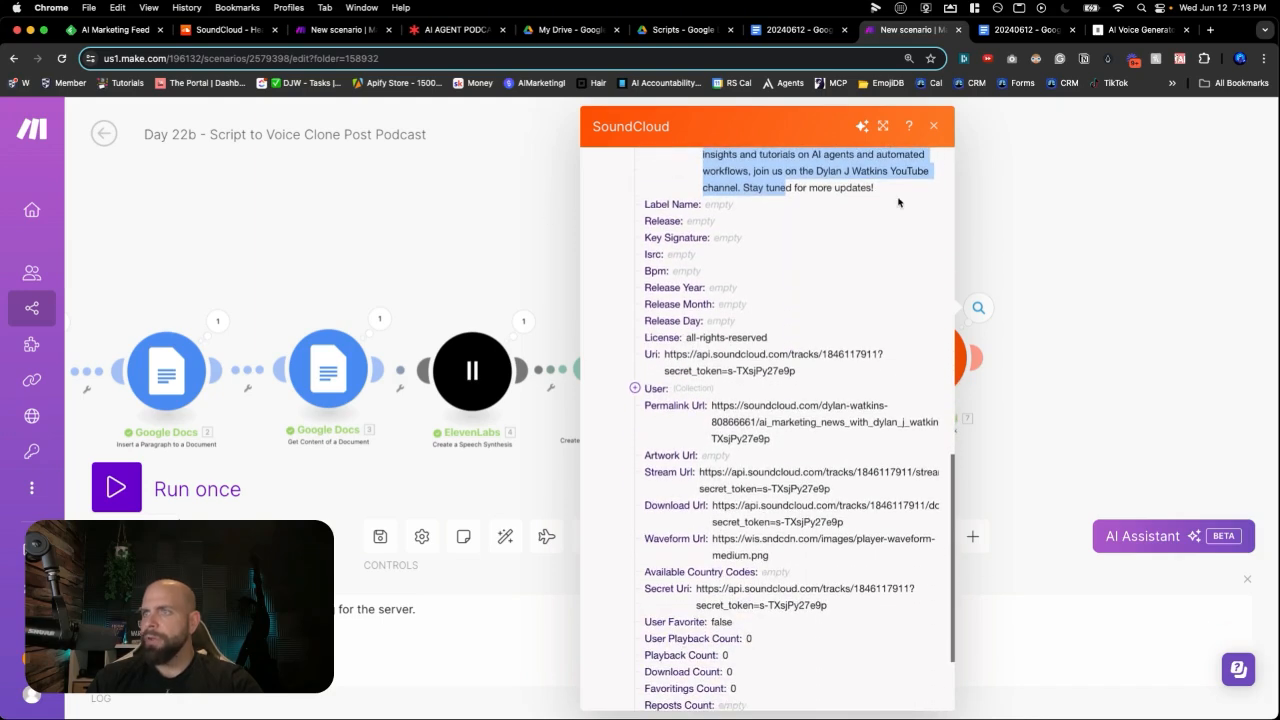
pyautogui.click(193, 30)
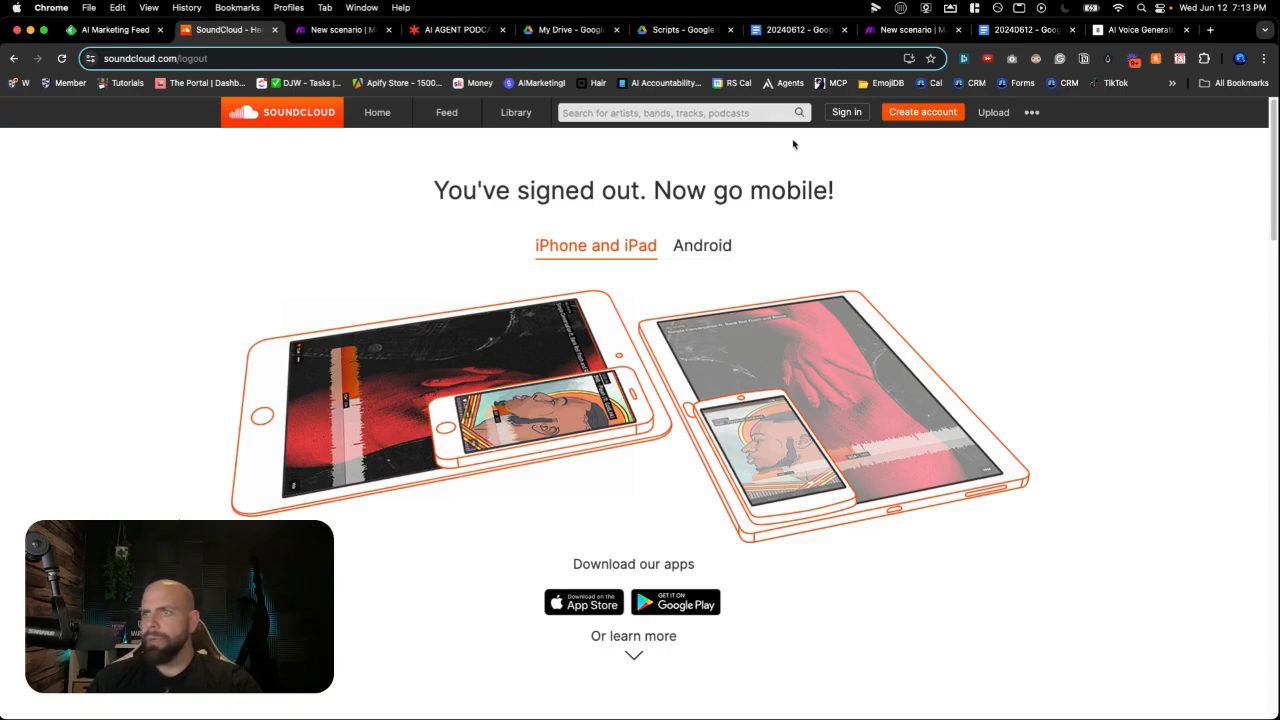
pyautogui.click(840, 113)
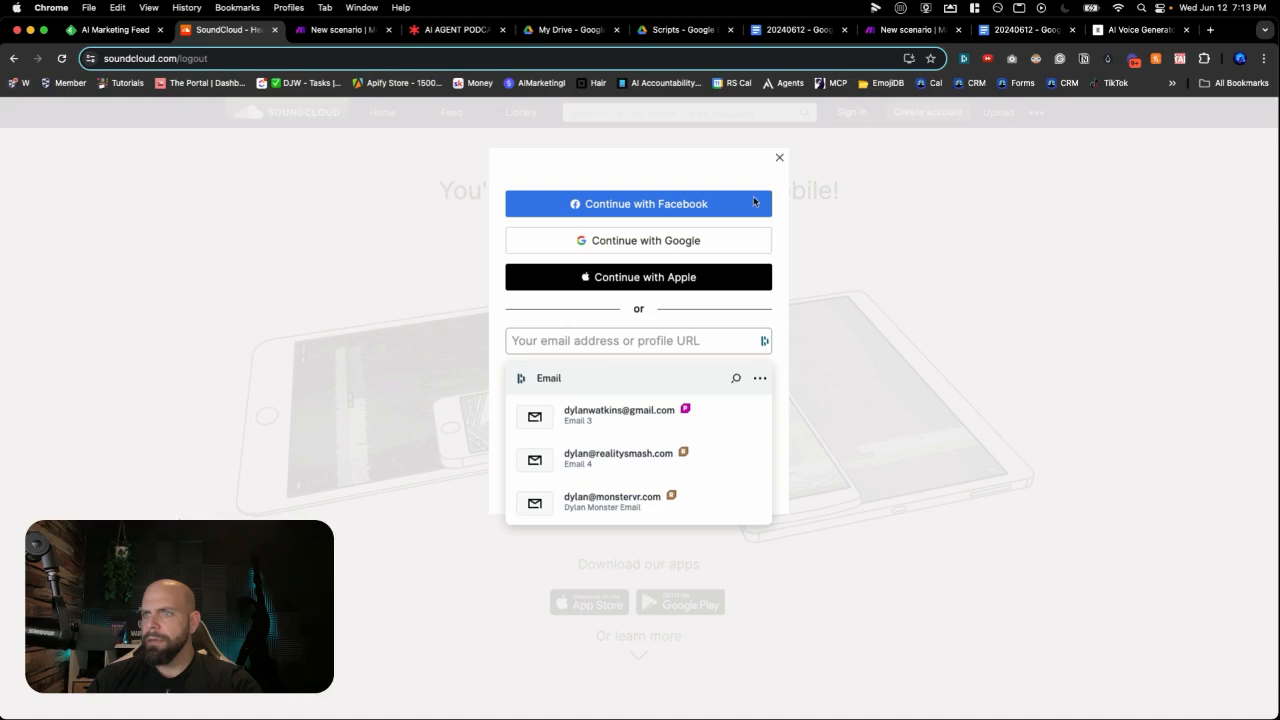
pyautogui.click(727, 243)
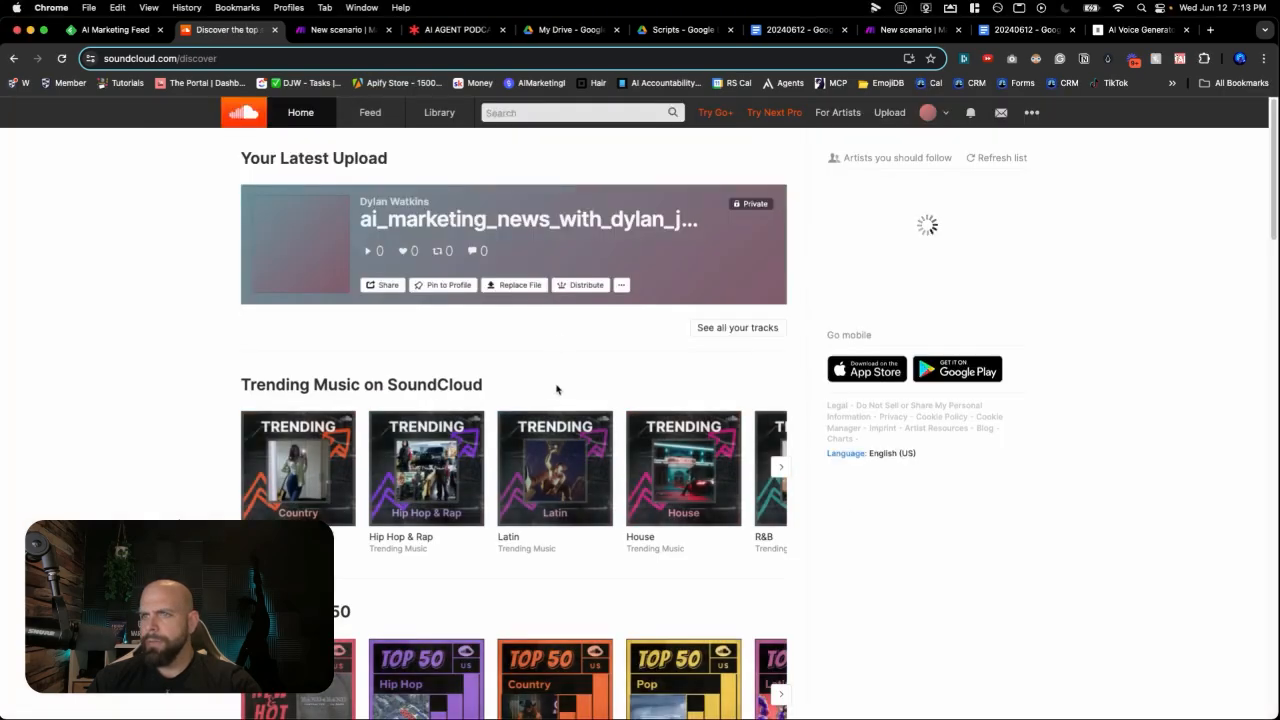
# Open the SoundCloud profile and listen to the start and the end of the uploaded AI marketing news track.
pyautogui.click(924, 116)
pyautogui.click(944, 138)
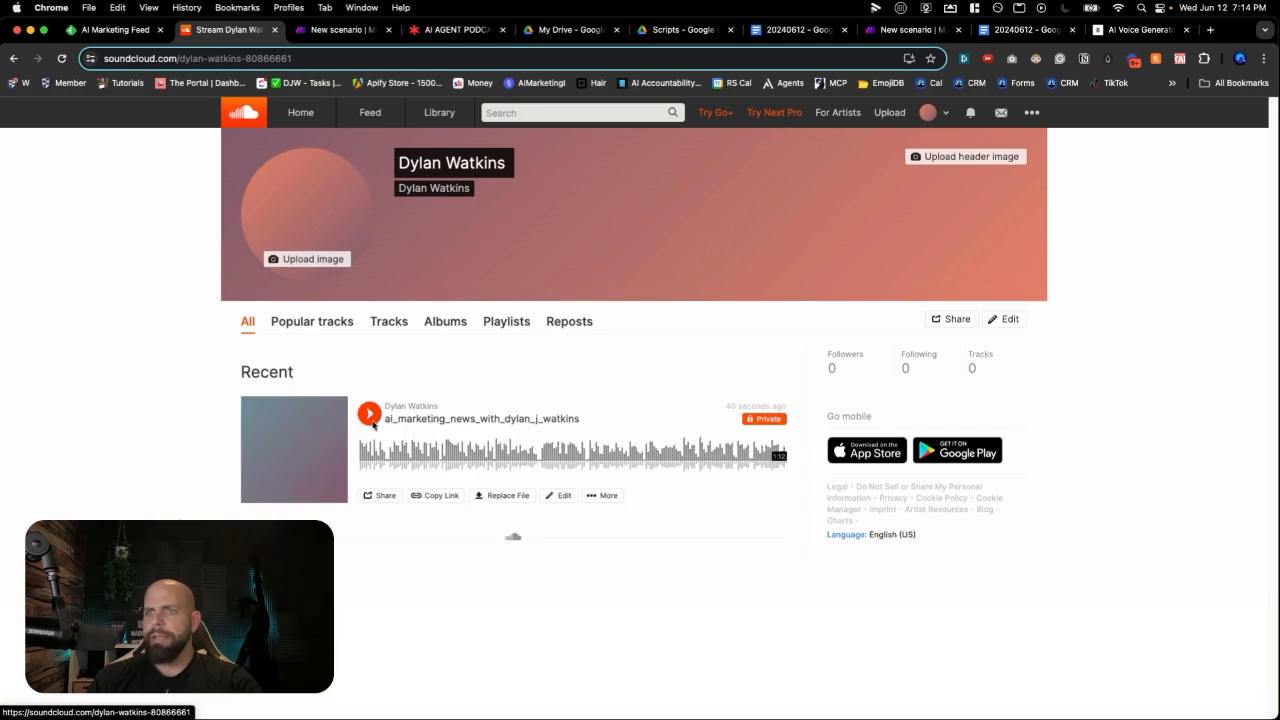
pyautogui.click(369, 414)
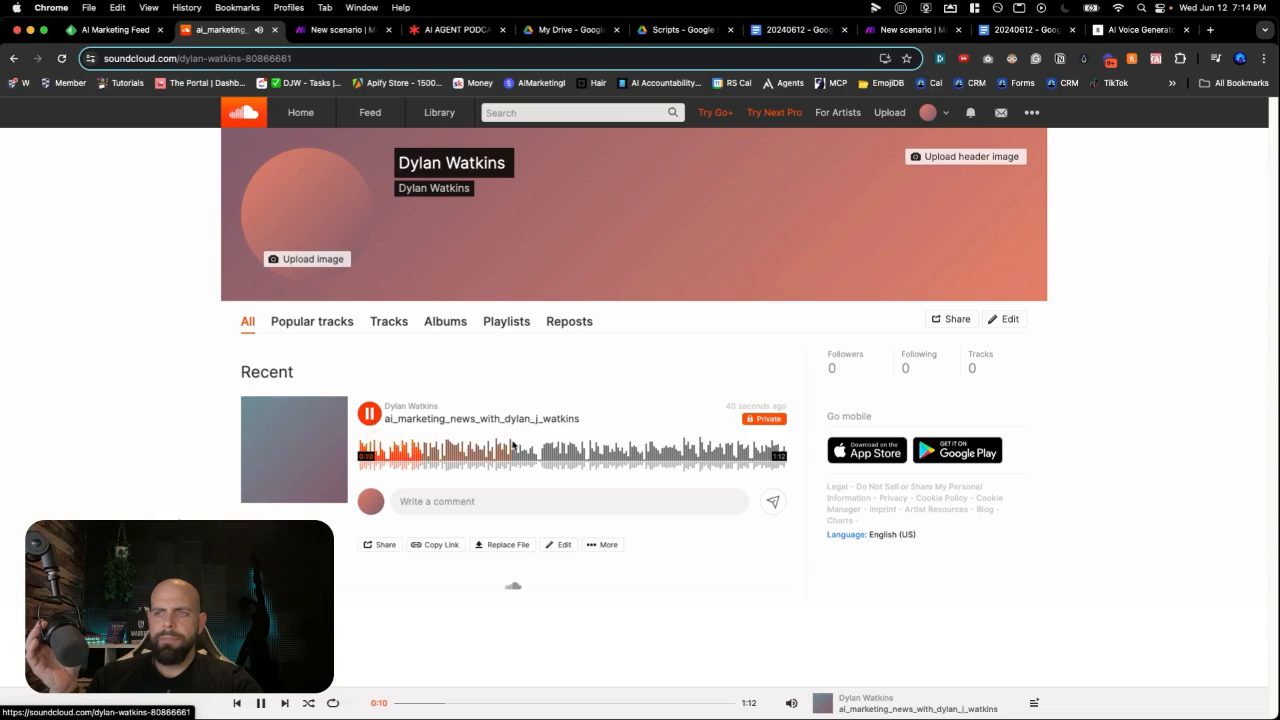
pyautogui.click(374, 421)
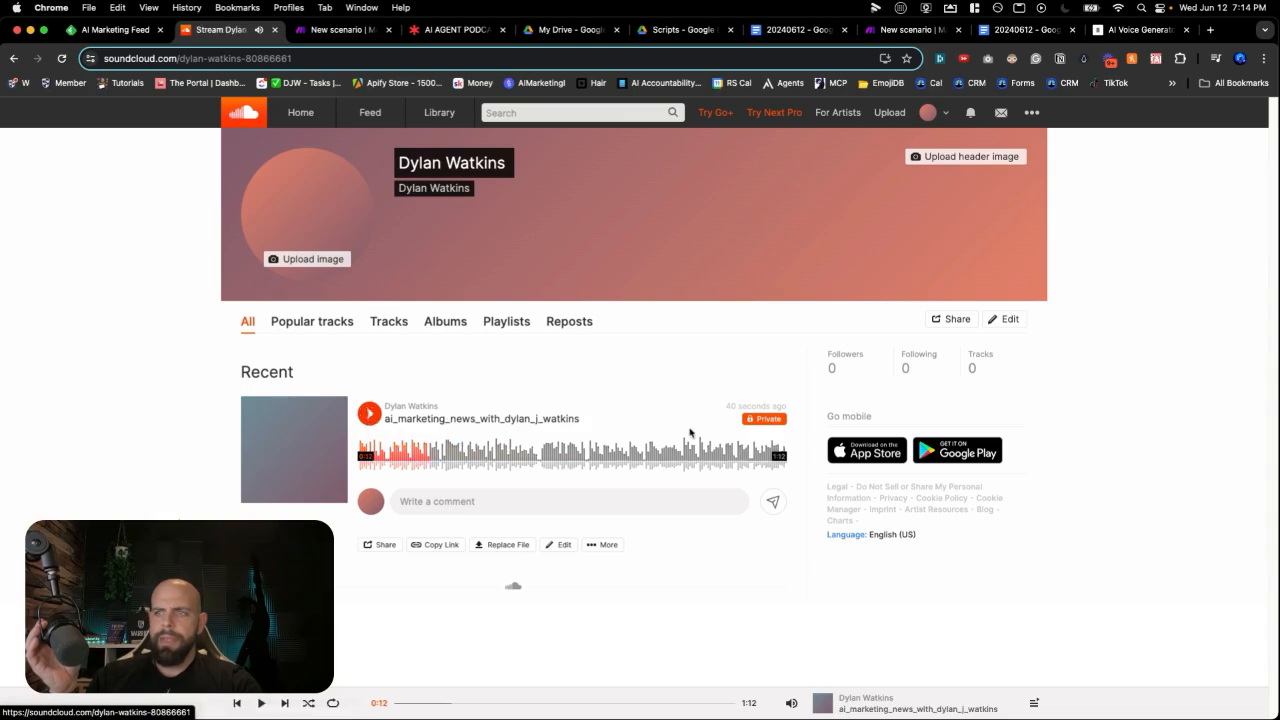
pyautogui.click(767, 462)
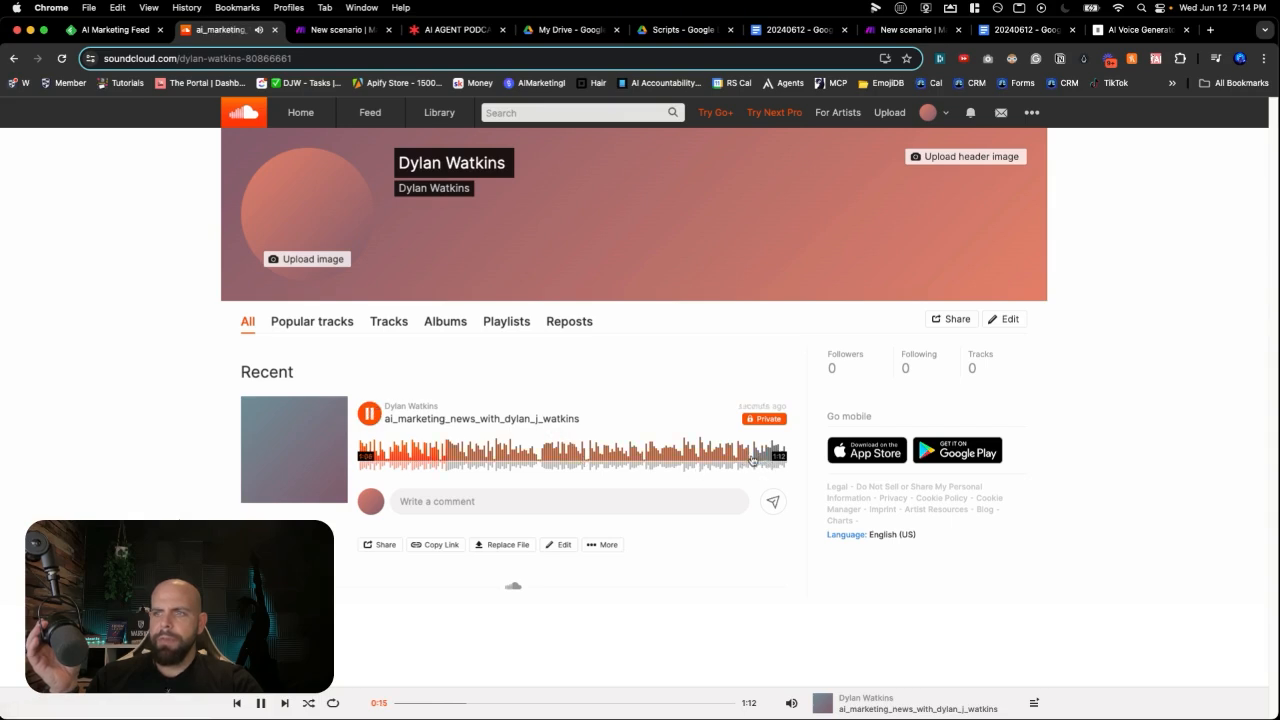
pyautogui.click(752, 459)
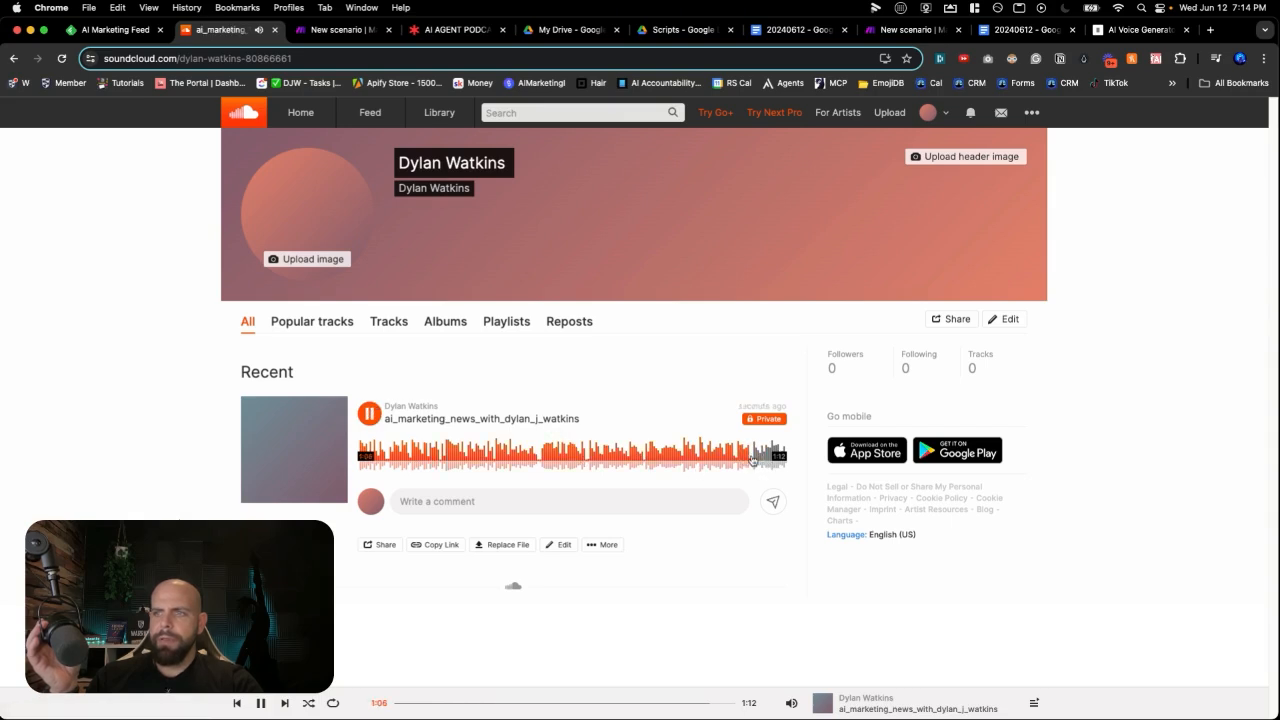
pyautogui.click(369, 414)
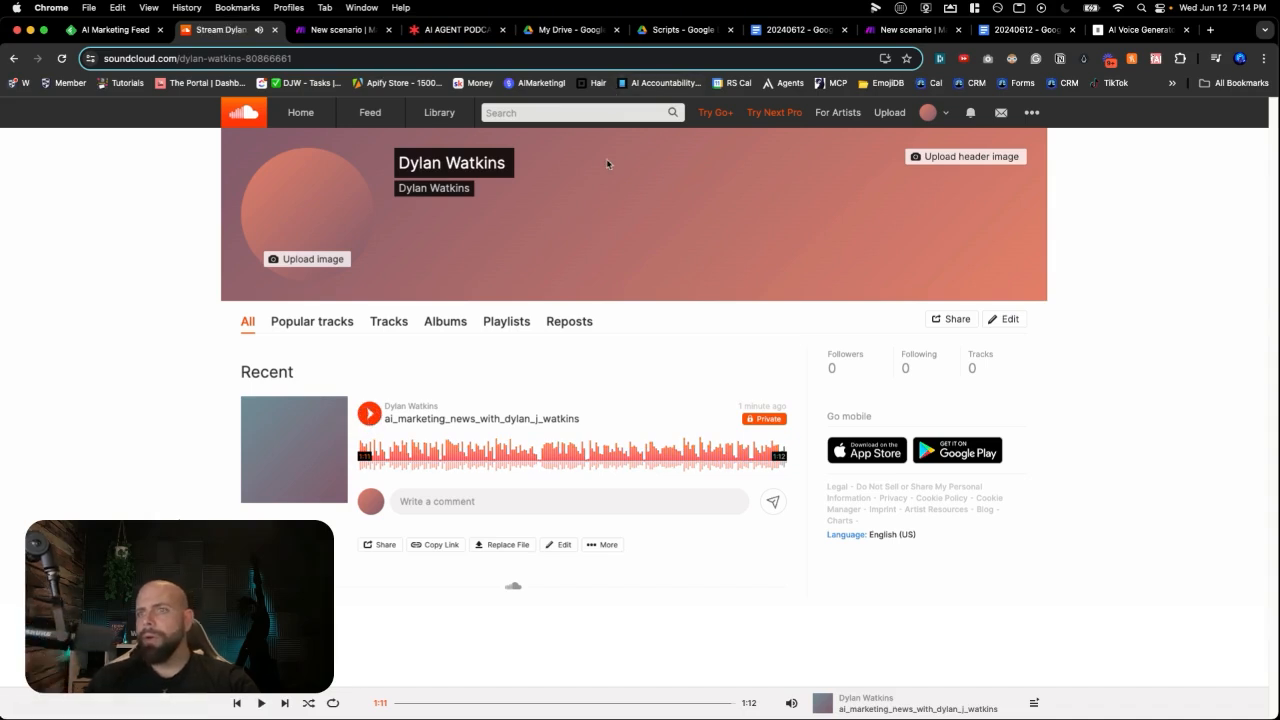
# Back in the Make scenario, set the Watch Documents module to start from now on and run the scenario once.
pyautogui.click(905, 33)
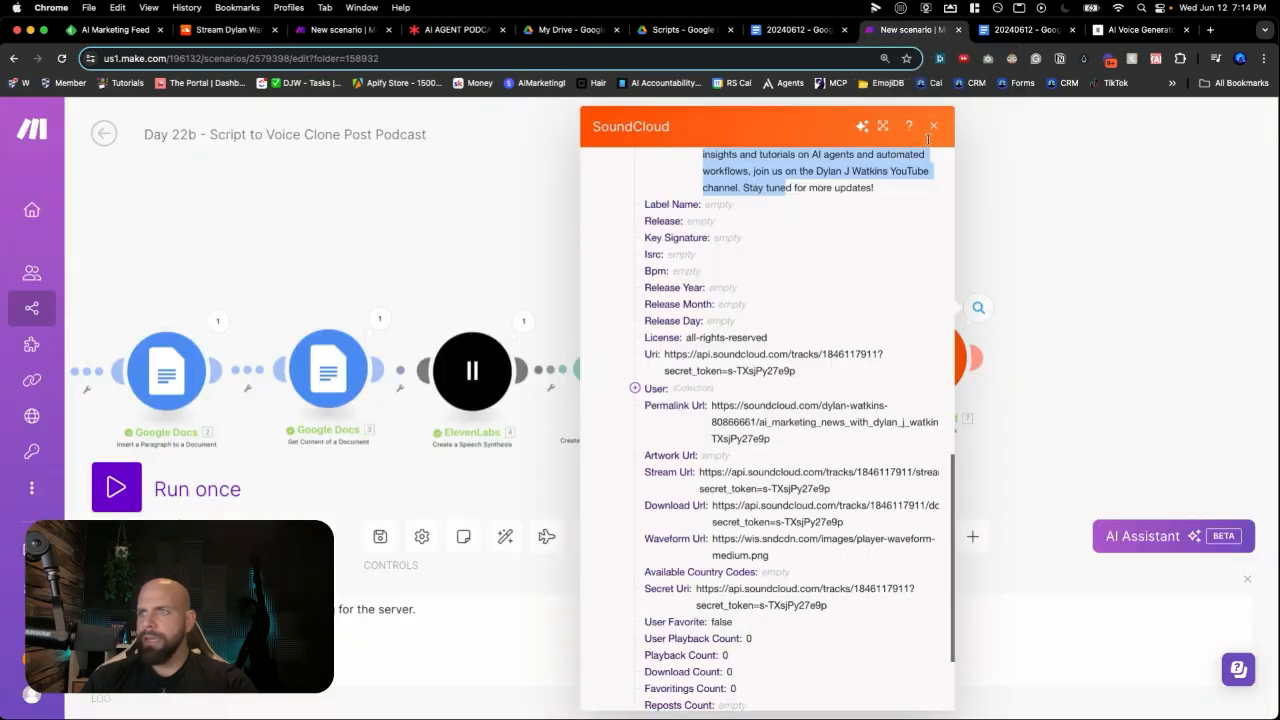
pyautogui.click(932, 127)
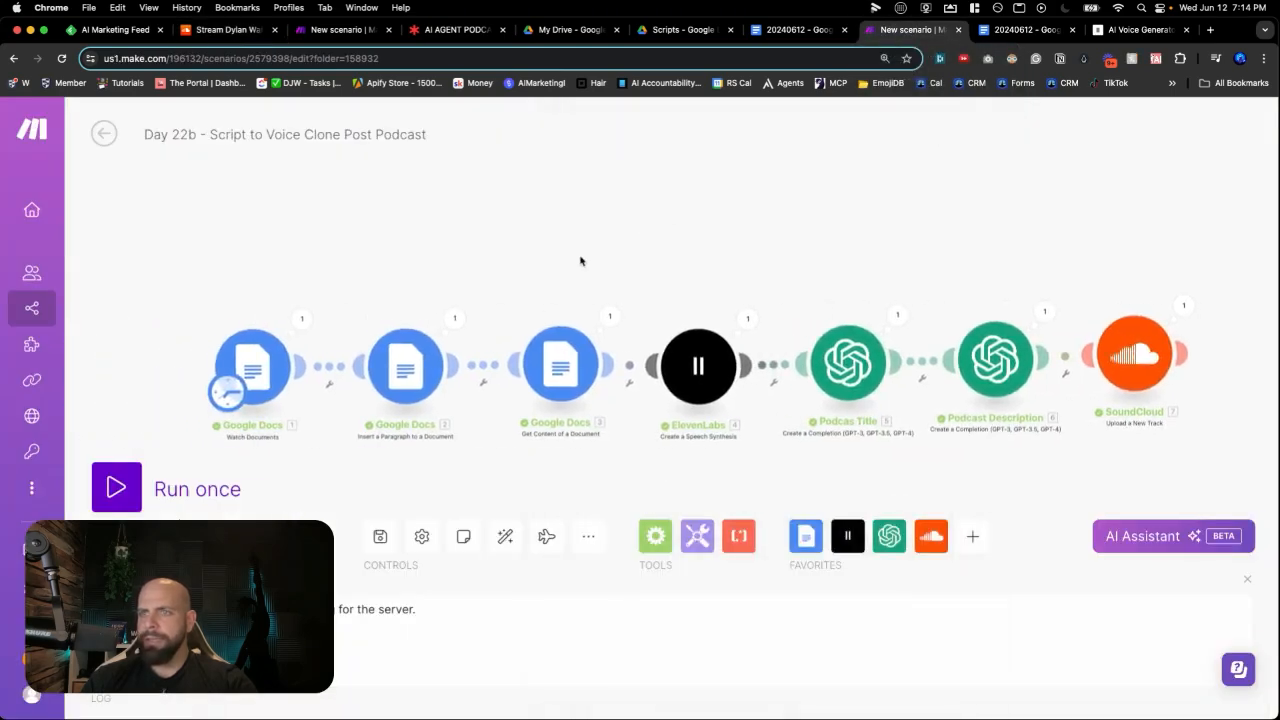
pyautogui.rightClick(255, 375)
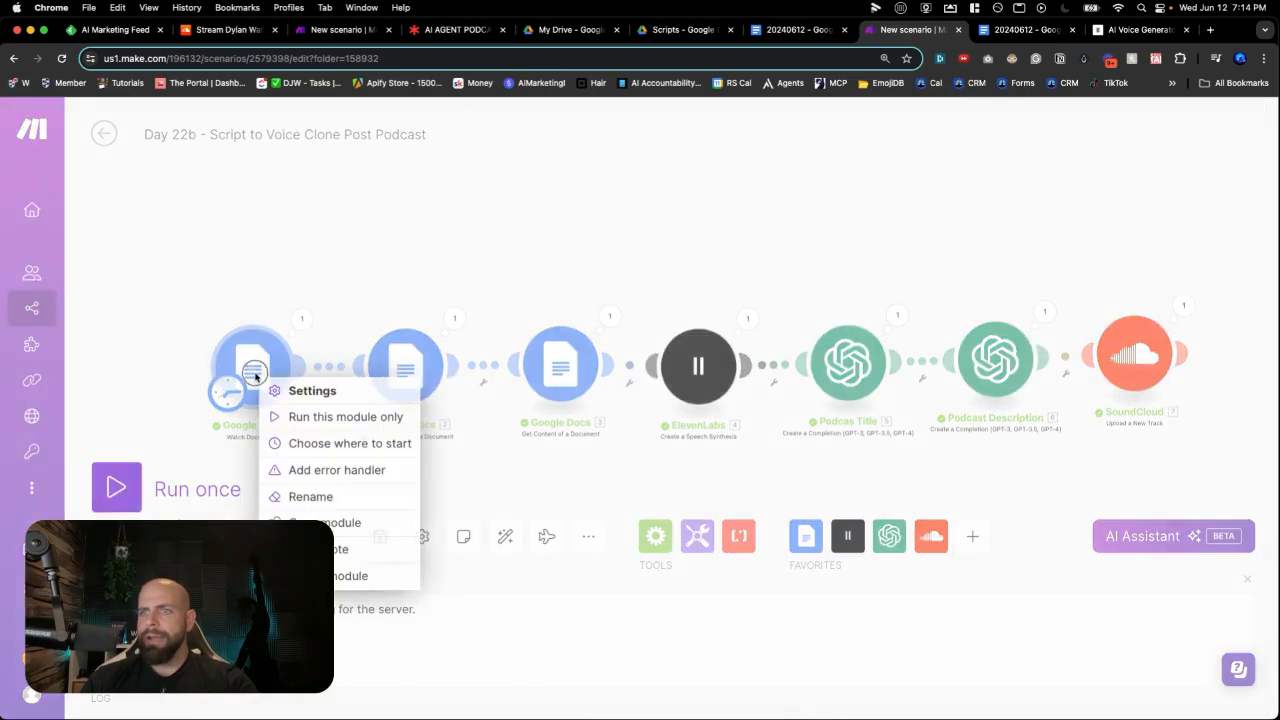
pyautogui.click(311, 446)
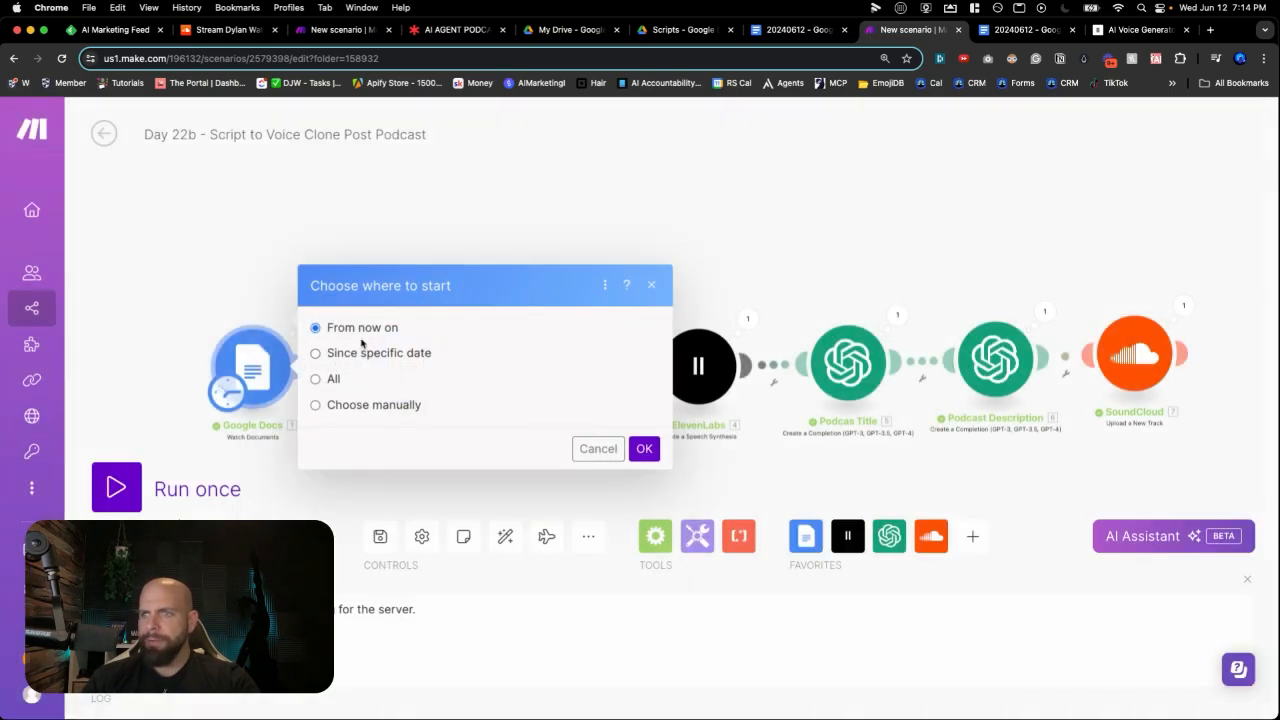
pyautogui.click(642, 449)
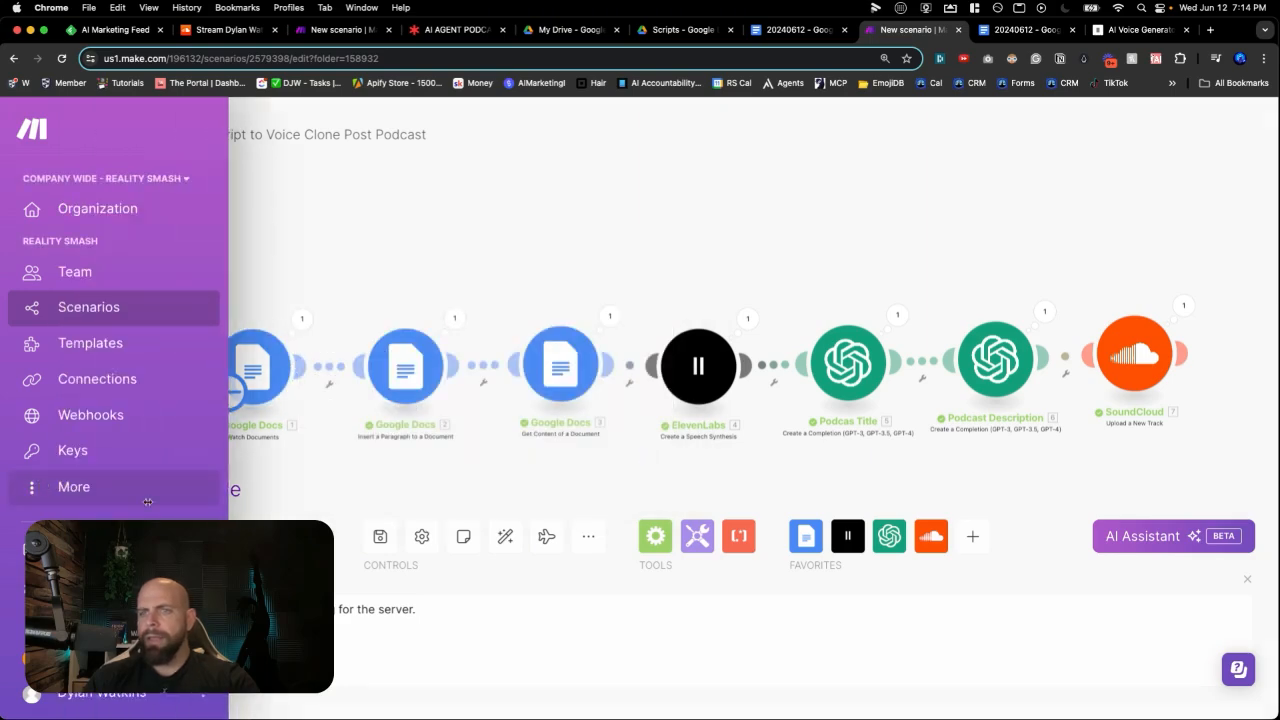
pyautogui.click(188, 279)
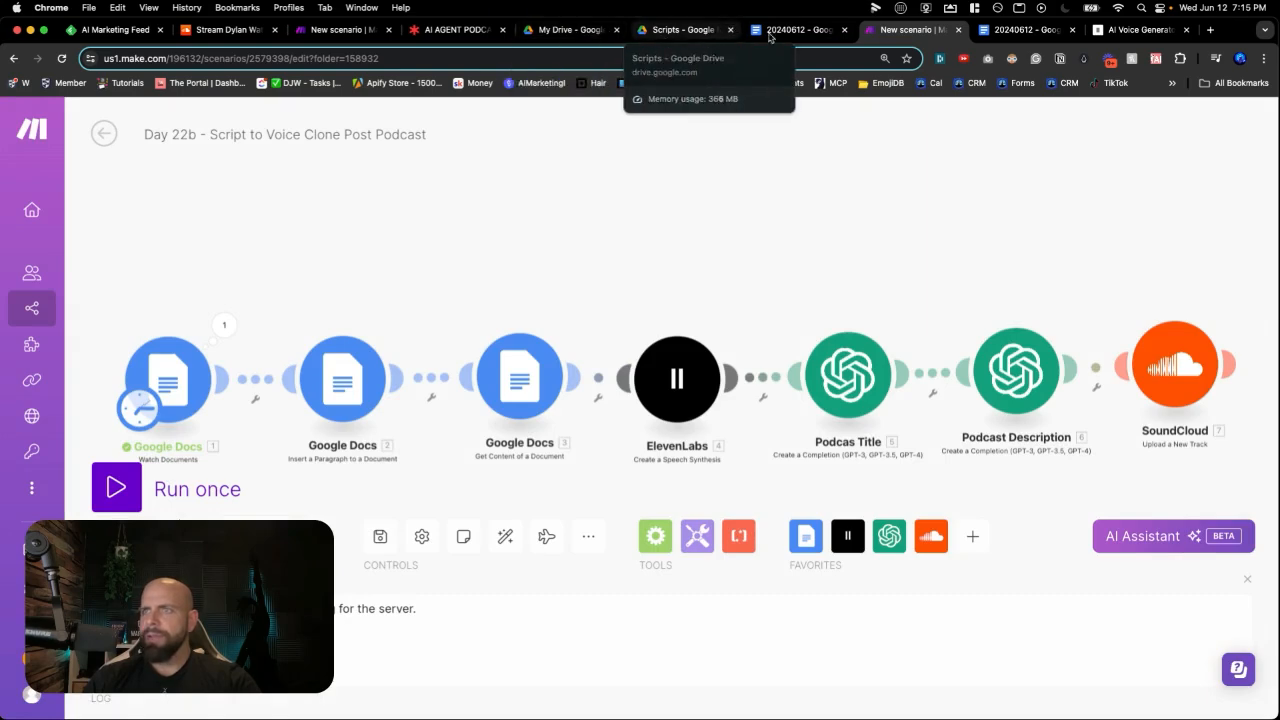
# Move the 20240612 document in the Google Drive Scripts folder to the trash, and start a run of the Day 22a scenario in Make.
pyautogui.click(686, 37)
pyautogui.rightClick(528, 379)
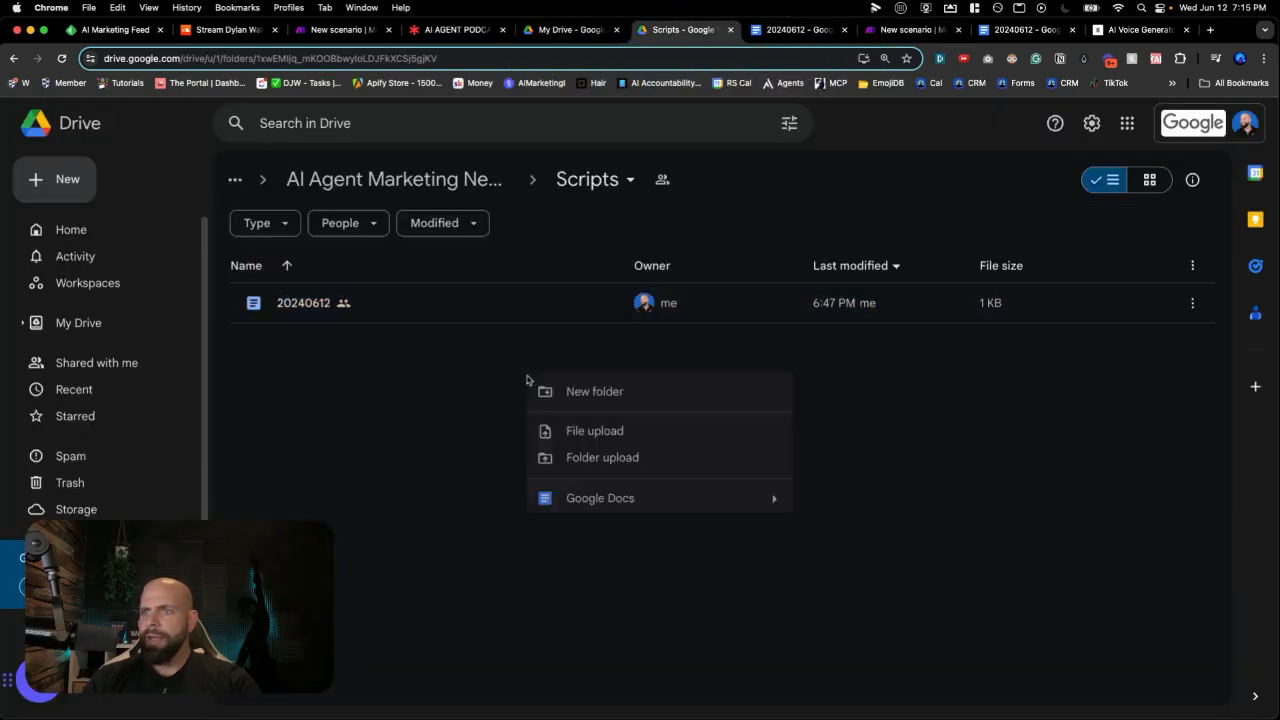
pyautogui.click(417, 306)
pyautogui.rightClick(417, 306)
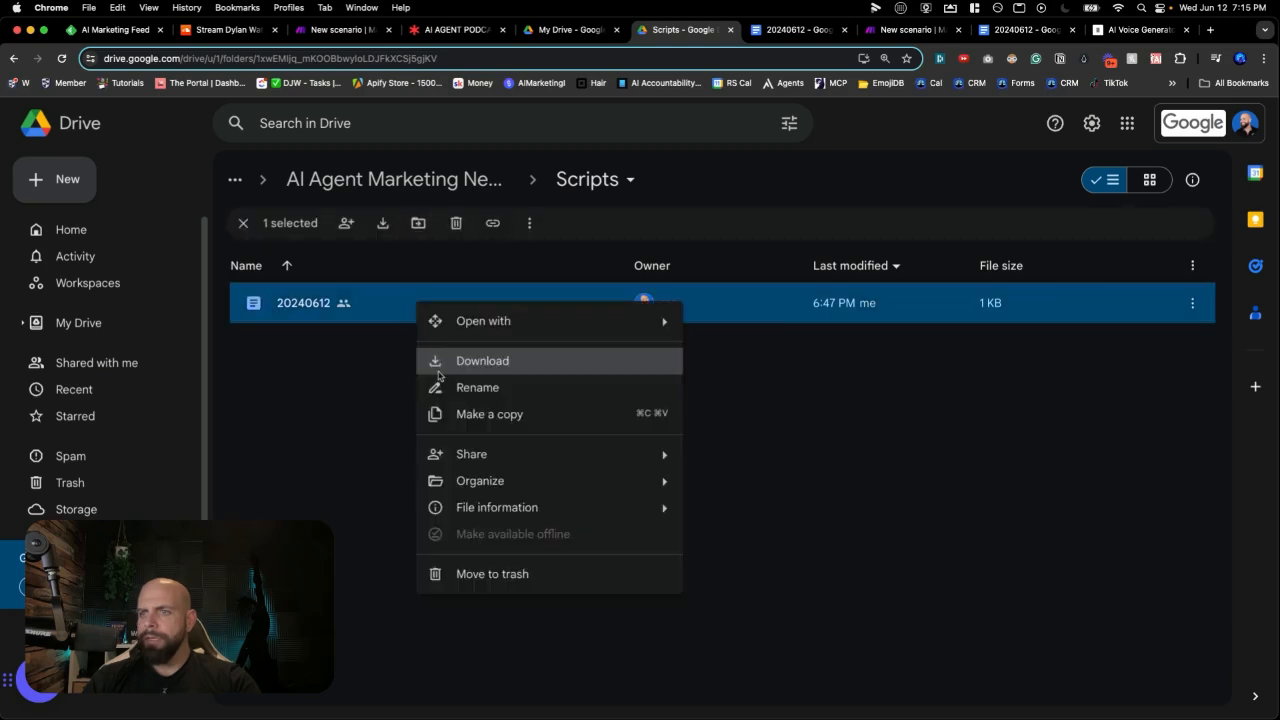
pyautogui.click(474, 572)
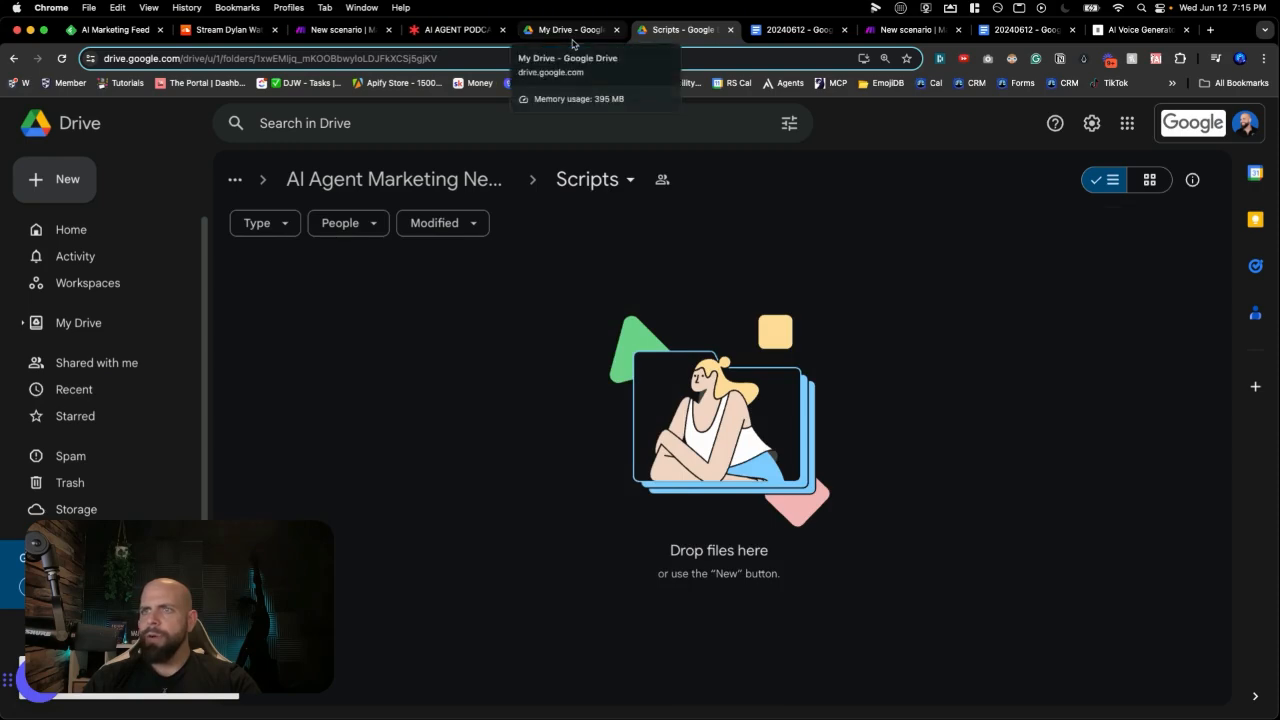
pyautogui.click(330, 29)
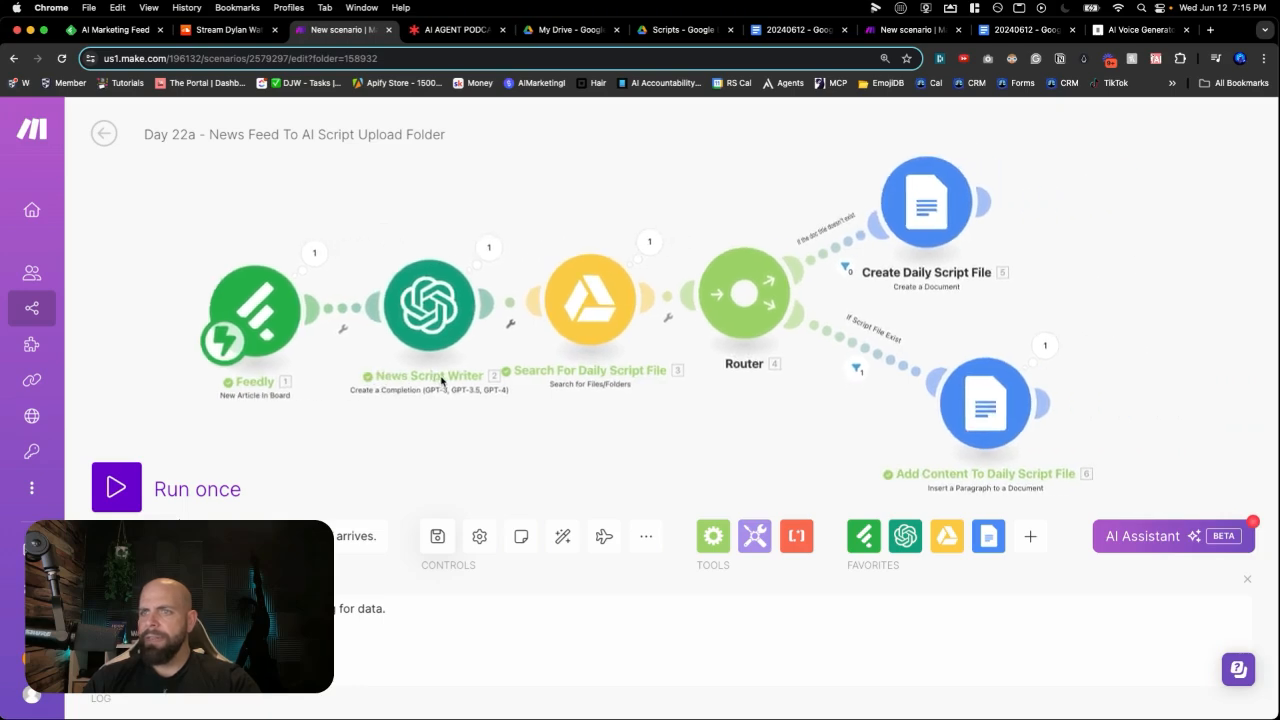
pyautogui.click(116, 487)
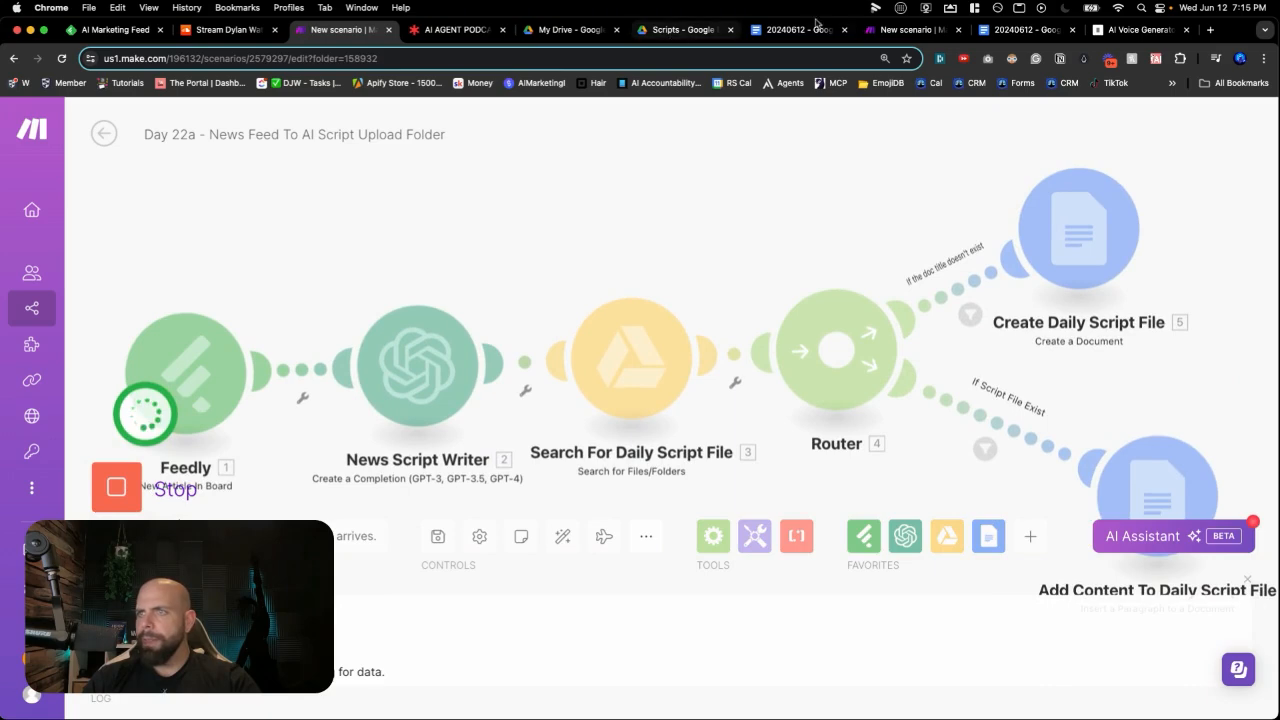
# In the Day 22b scenario, set the Watch Documents module's starting point to From now on and save the scenario.
pyautogui.click(898, 36)
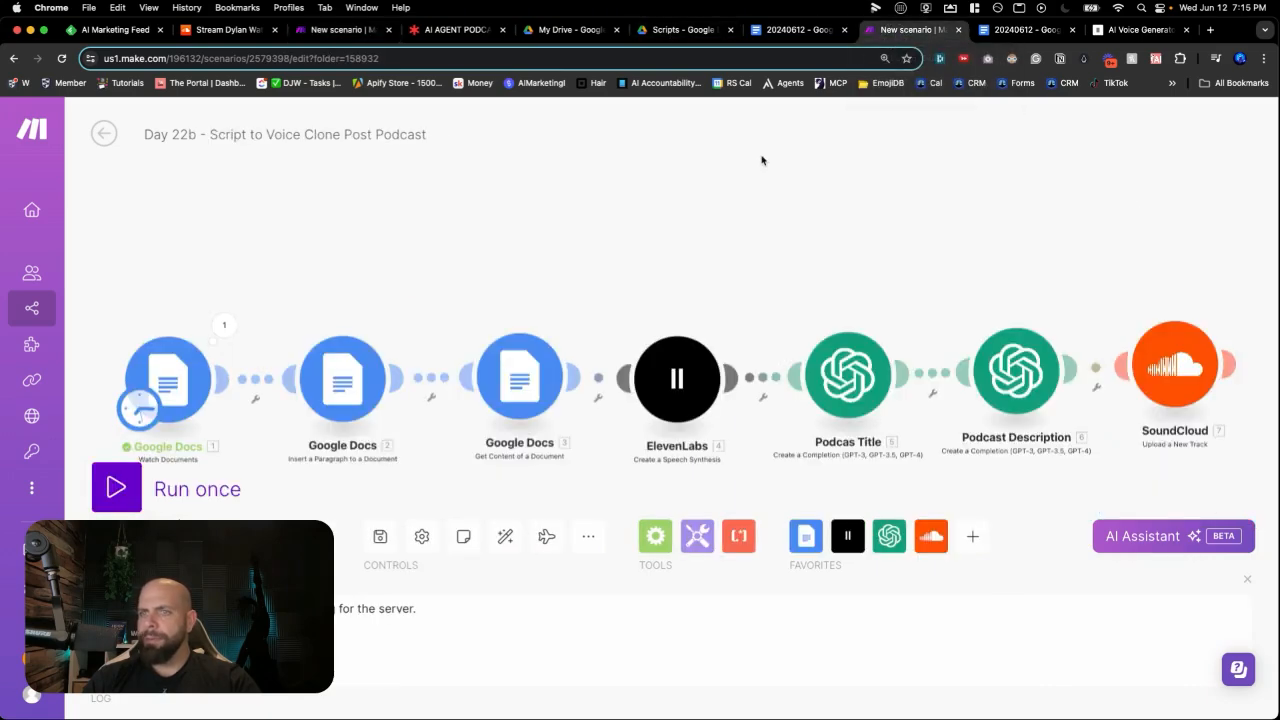
pyautogui.rightClick(168, 405)
pyautogui.click(200, 480)
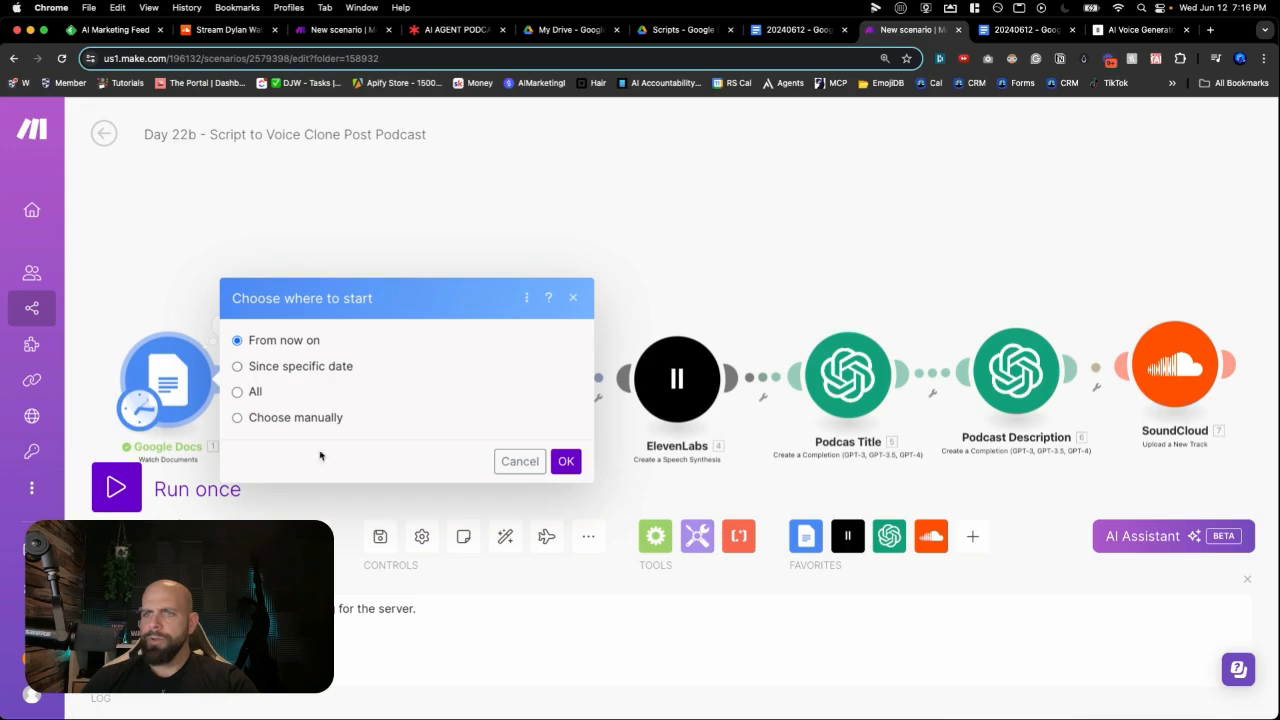
pyautogui.click(566, 466)
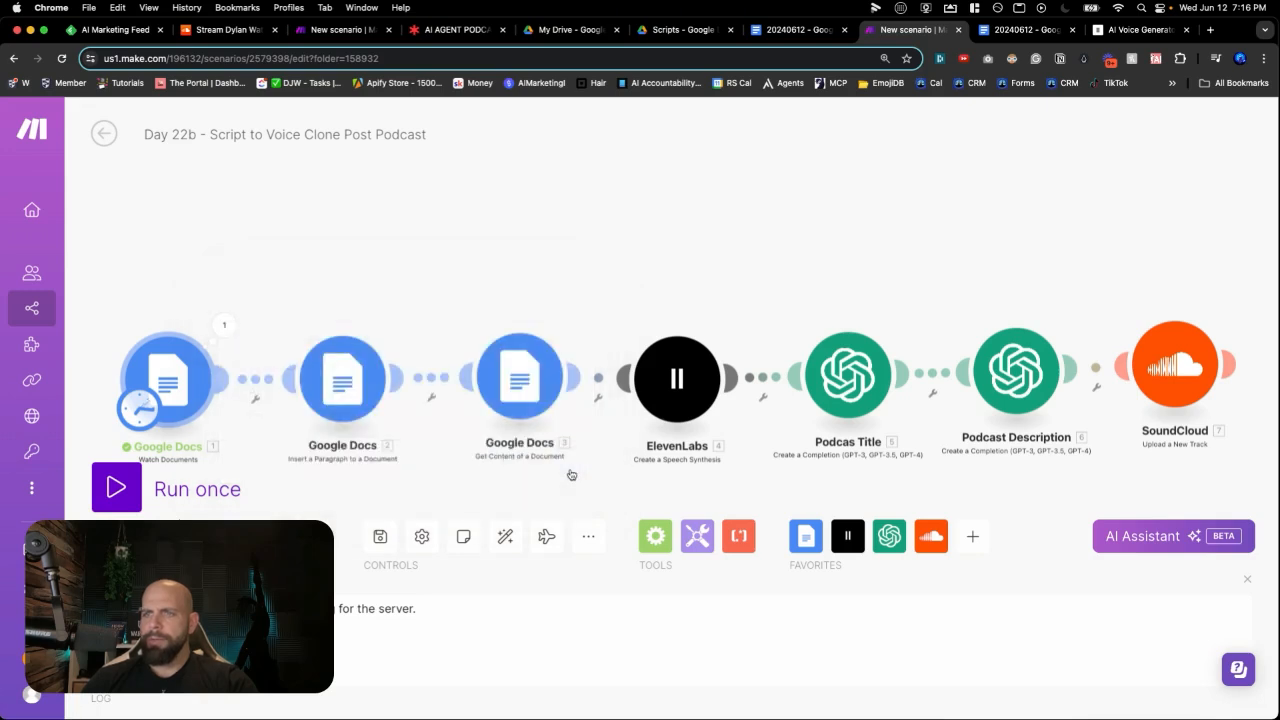
pyautogui.click(380, 536)
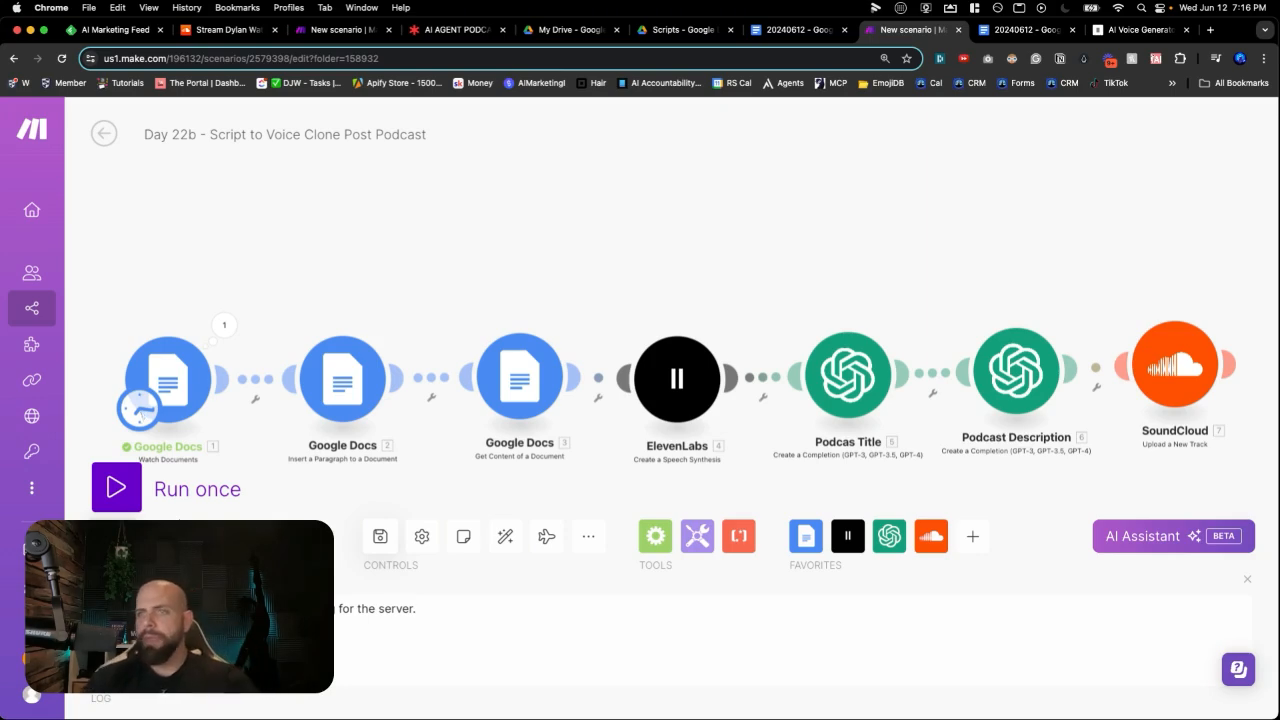
# In Feedly, save the article "AI for Marketing – Know Everything About It" to the AI Marketing News board.
pyautogui.click(326, 31)
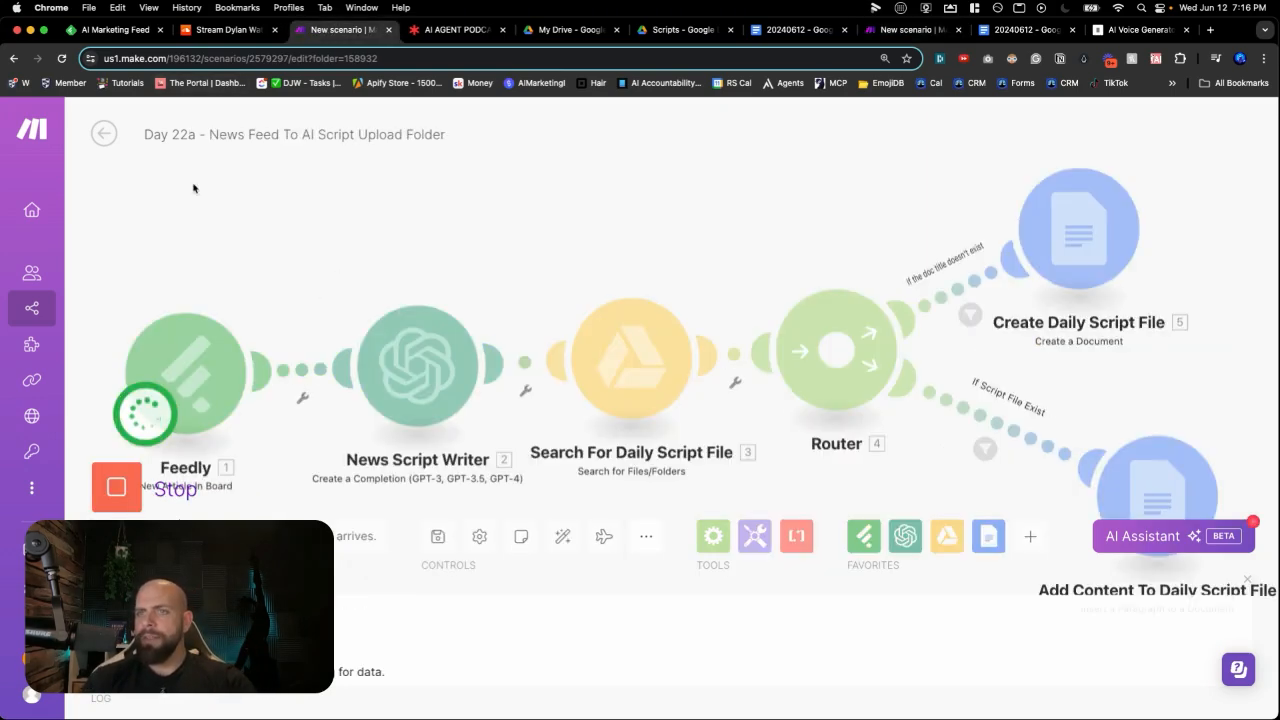
pyautogui.click(118, 38)
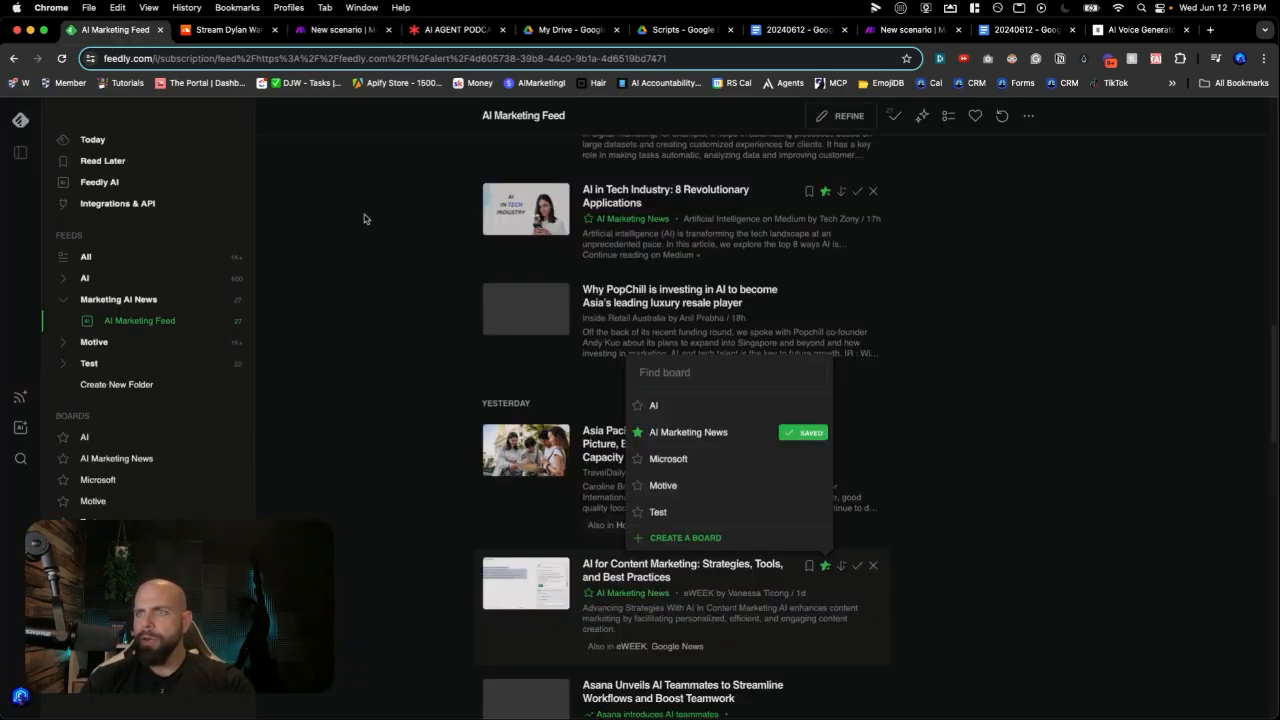
pyautogui.scroll(3, 371, 226)
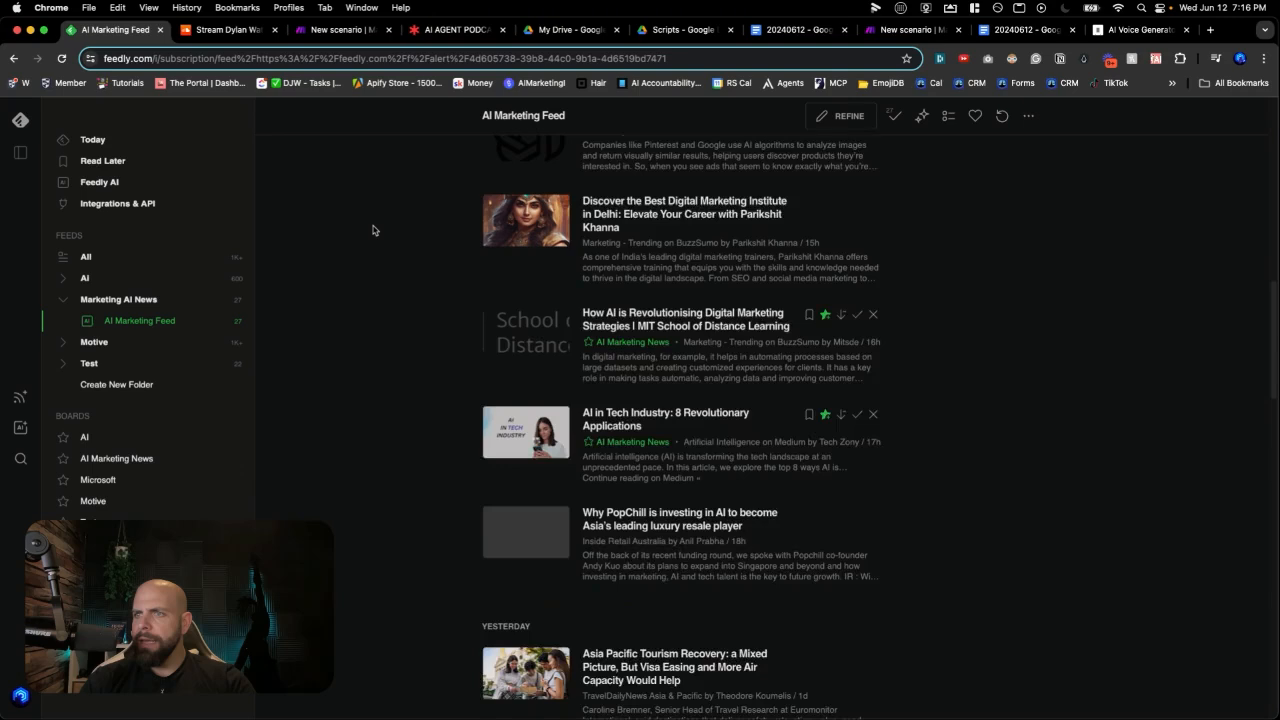
pyautogui.scroll(2, 372, 230)
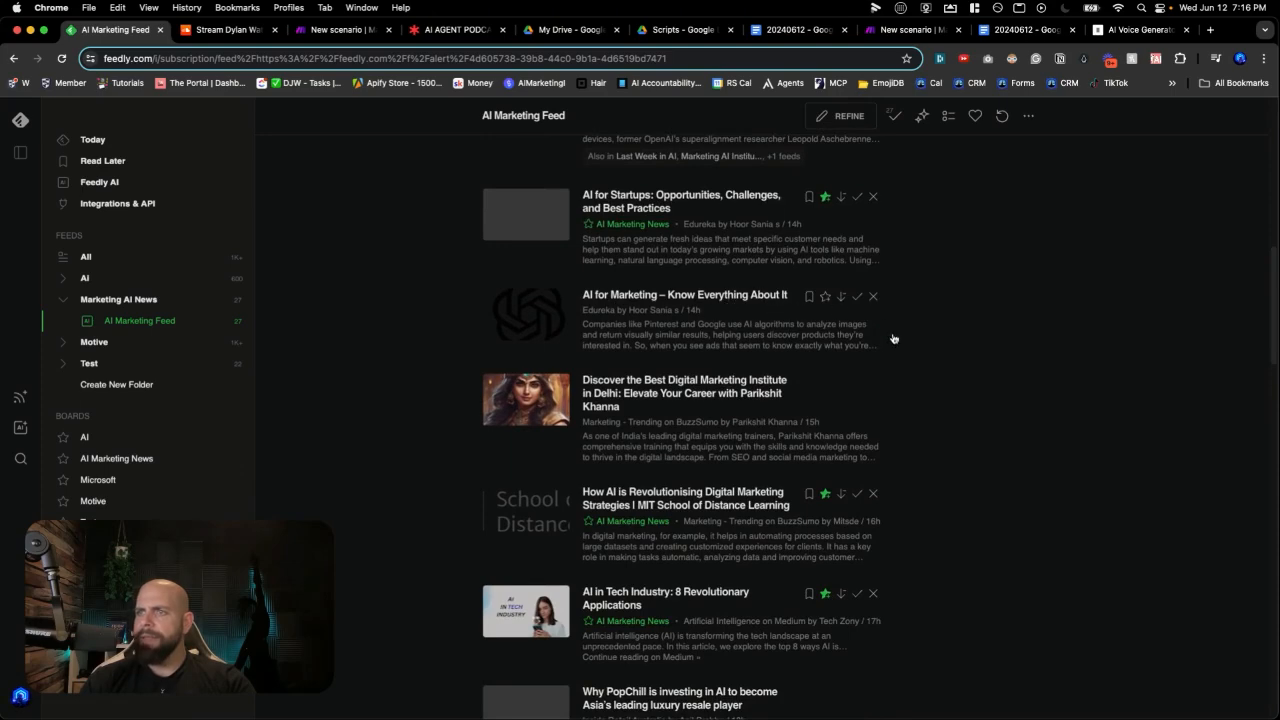
pyautogui.click(825, 298)
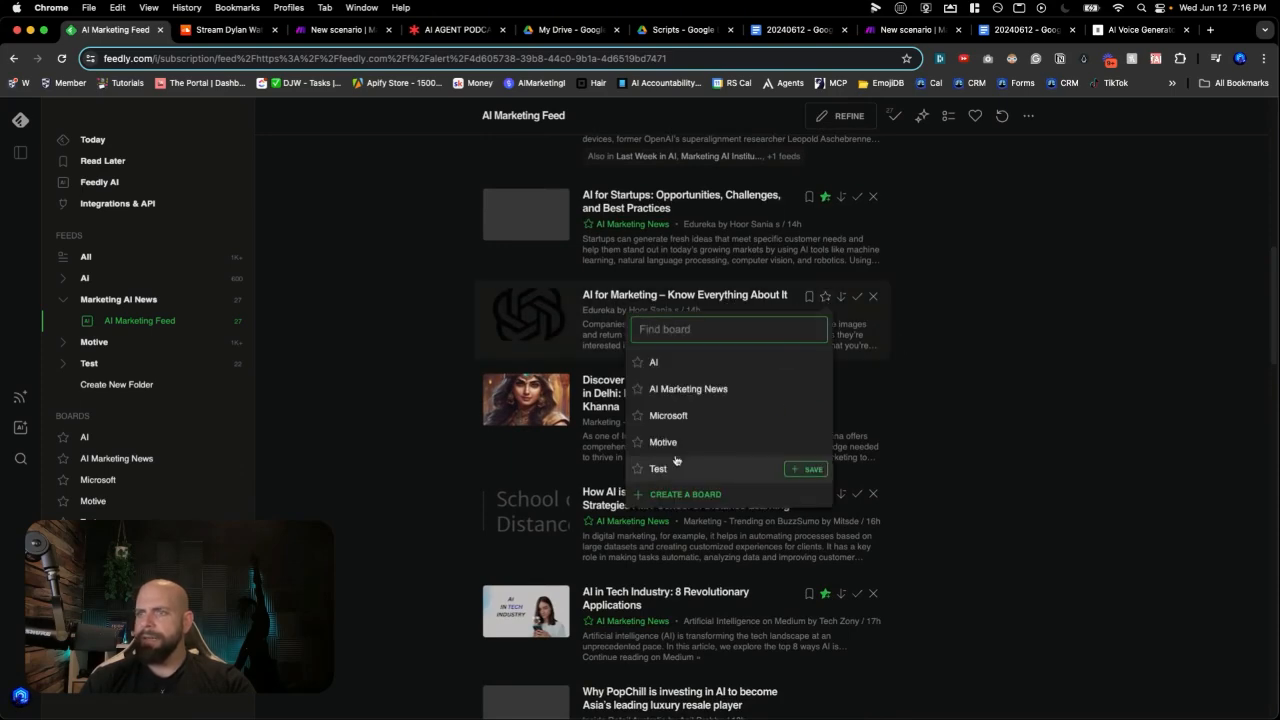
pyautogui.click(635, 392)
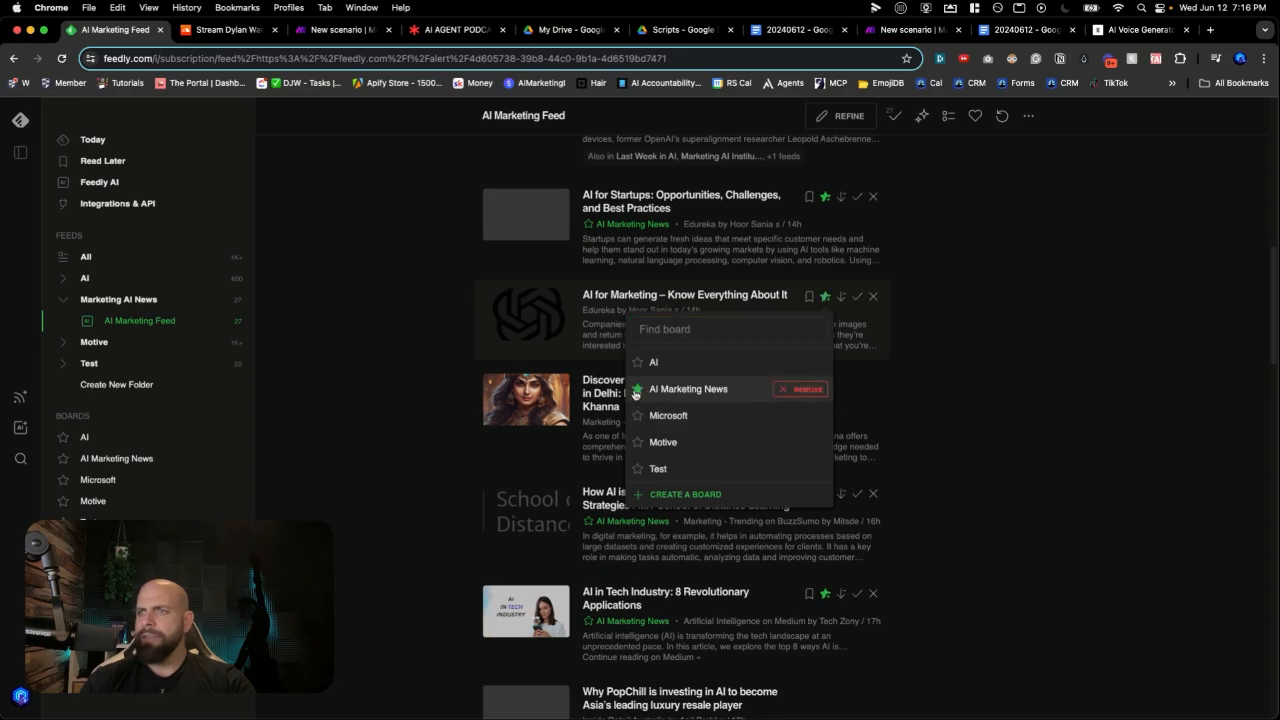
# Start a run of the Day 22a scenario in Make, and save the Feedly article "Best AI Marketing Tools" to the AI Marketing News board.
pyautogui.click(320, 36)
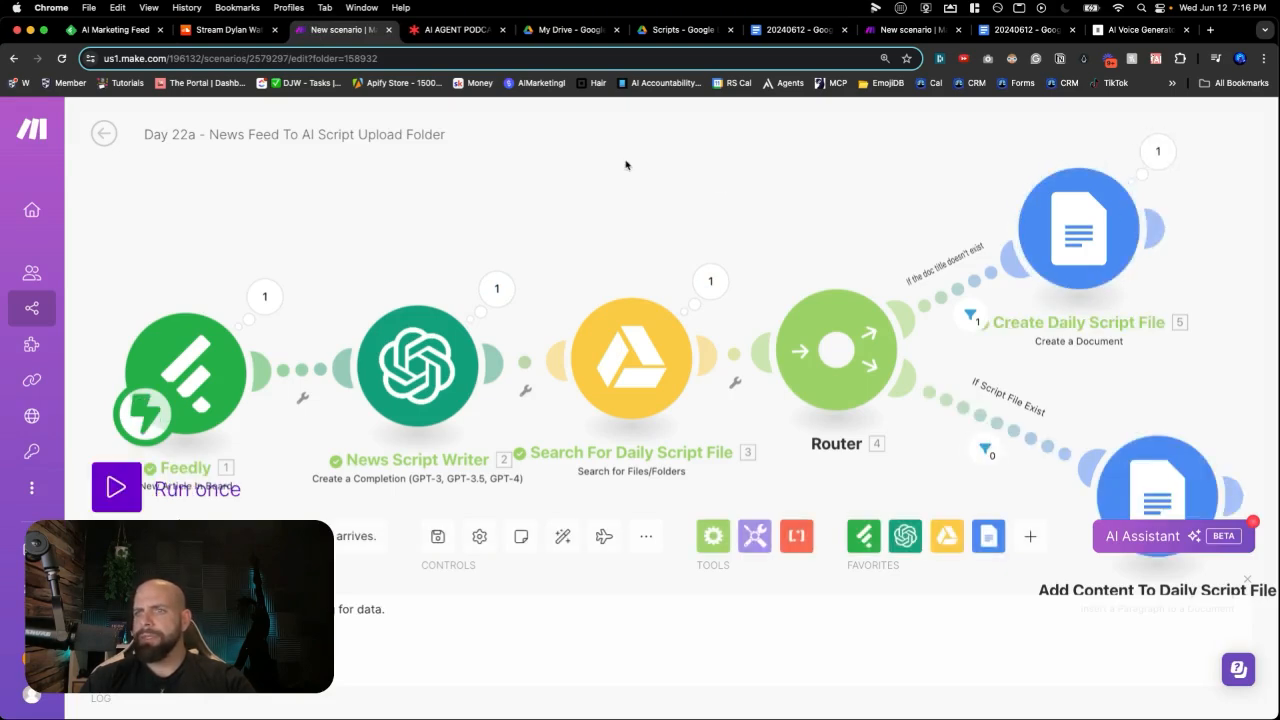
pyautogui.click(116, 484)
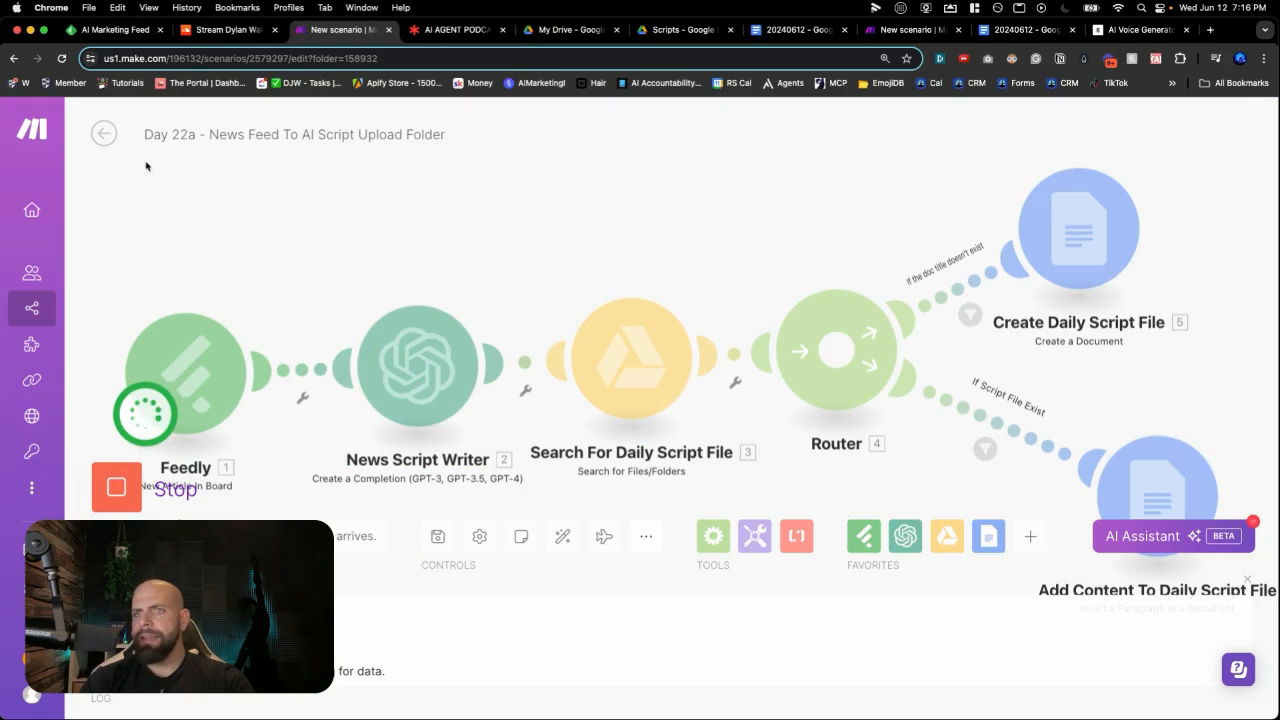
pyautogui.click(113, 29)
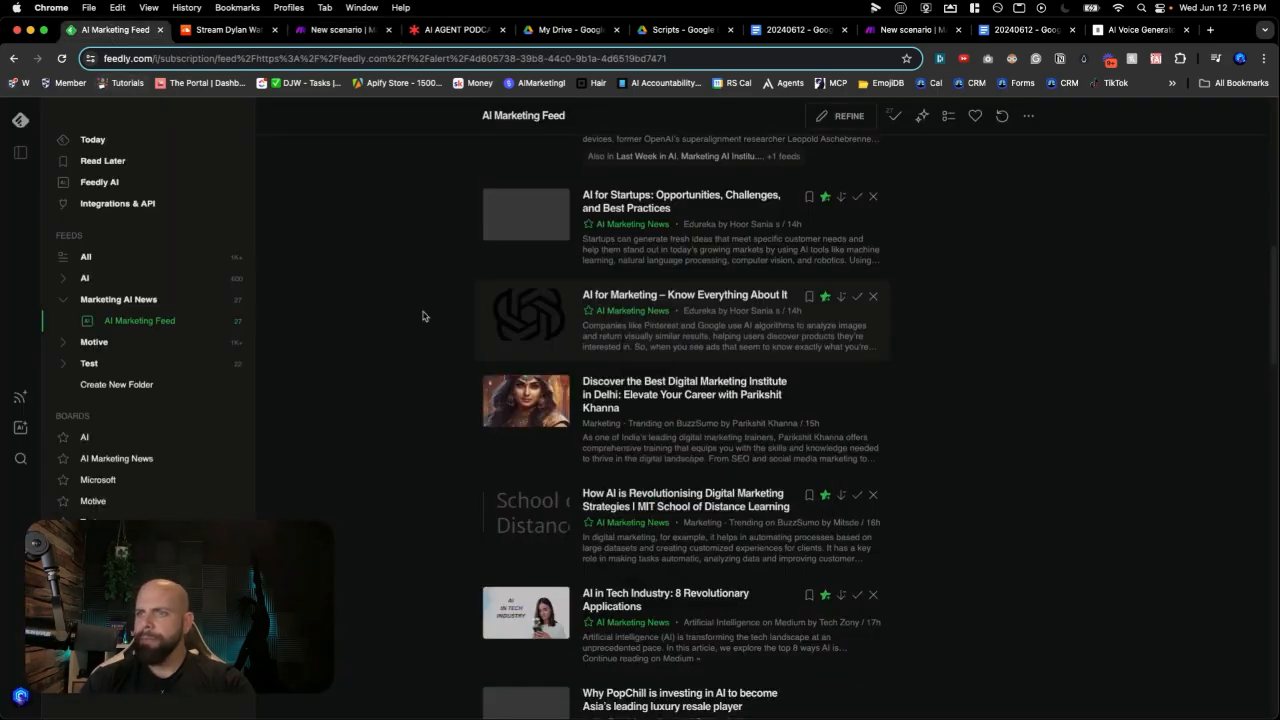
pyautogui.scroll(1, 500, 330)
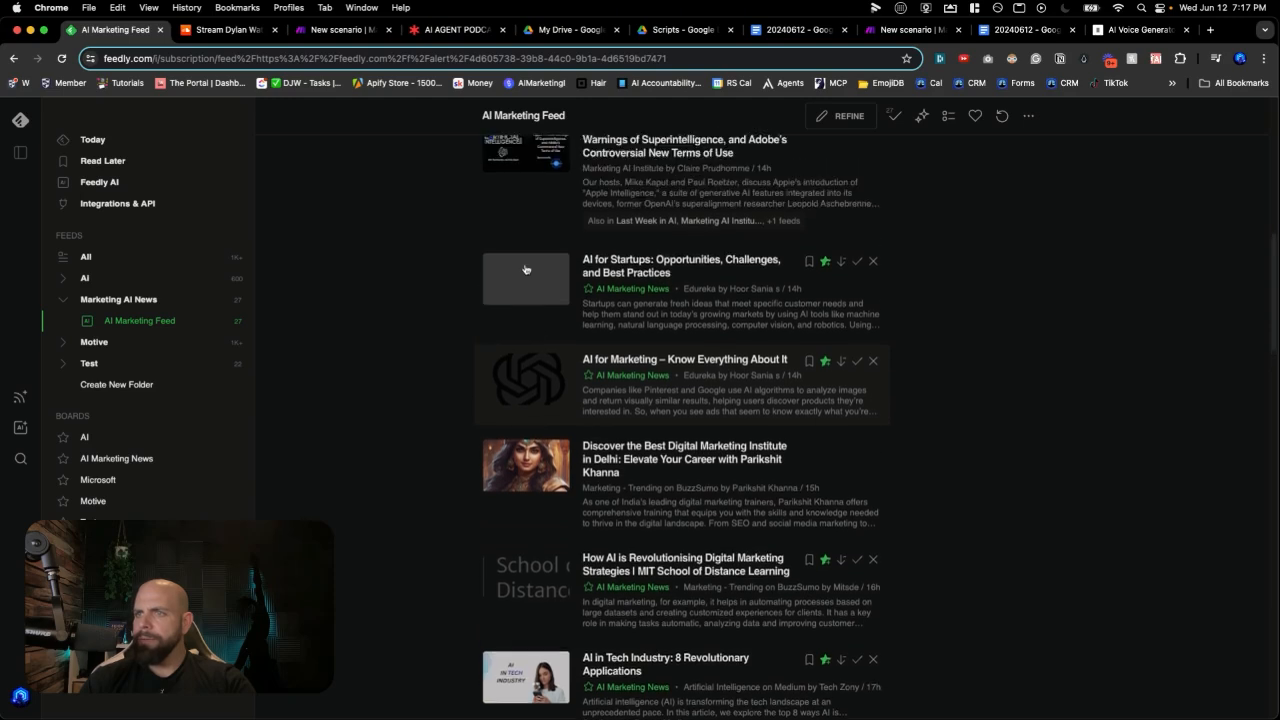
pyautogui.scroll(2, 525, 269)
pyautogui.scroll(5, 713, 258)
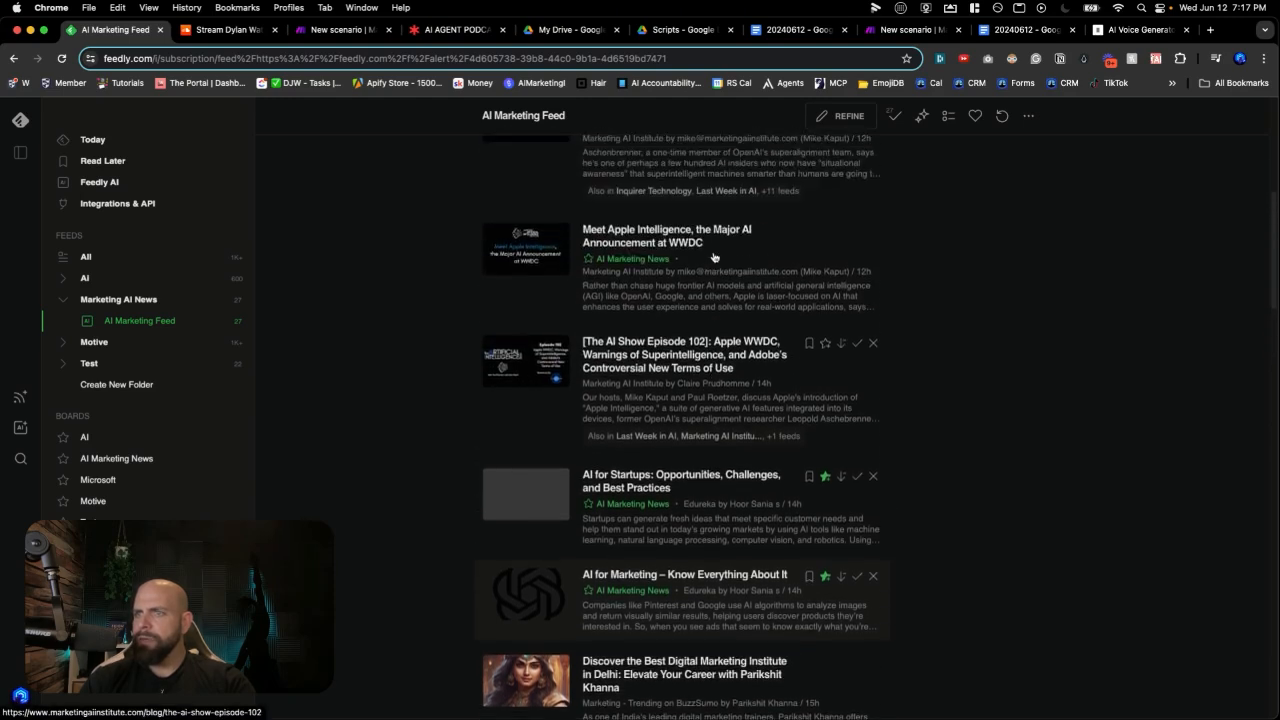
pyautogui.scroll(6, 713, 258)
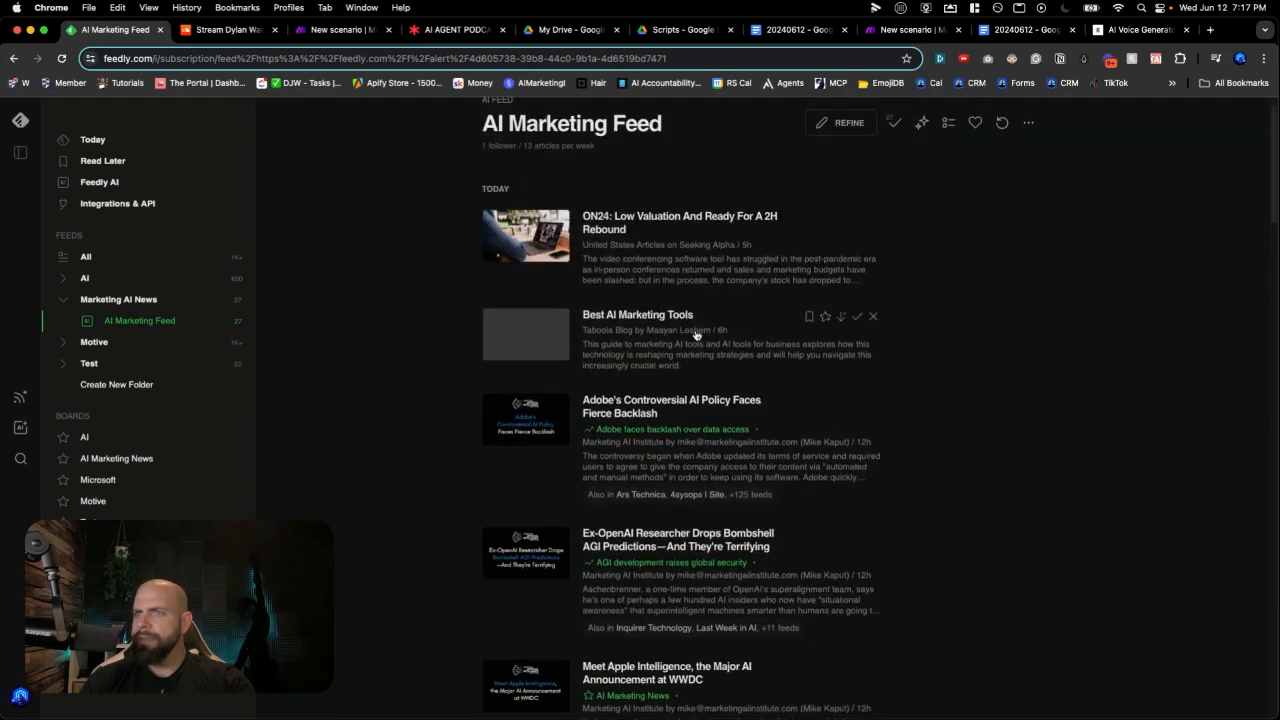
pyautogui.click(825, 316)
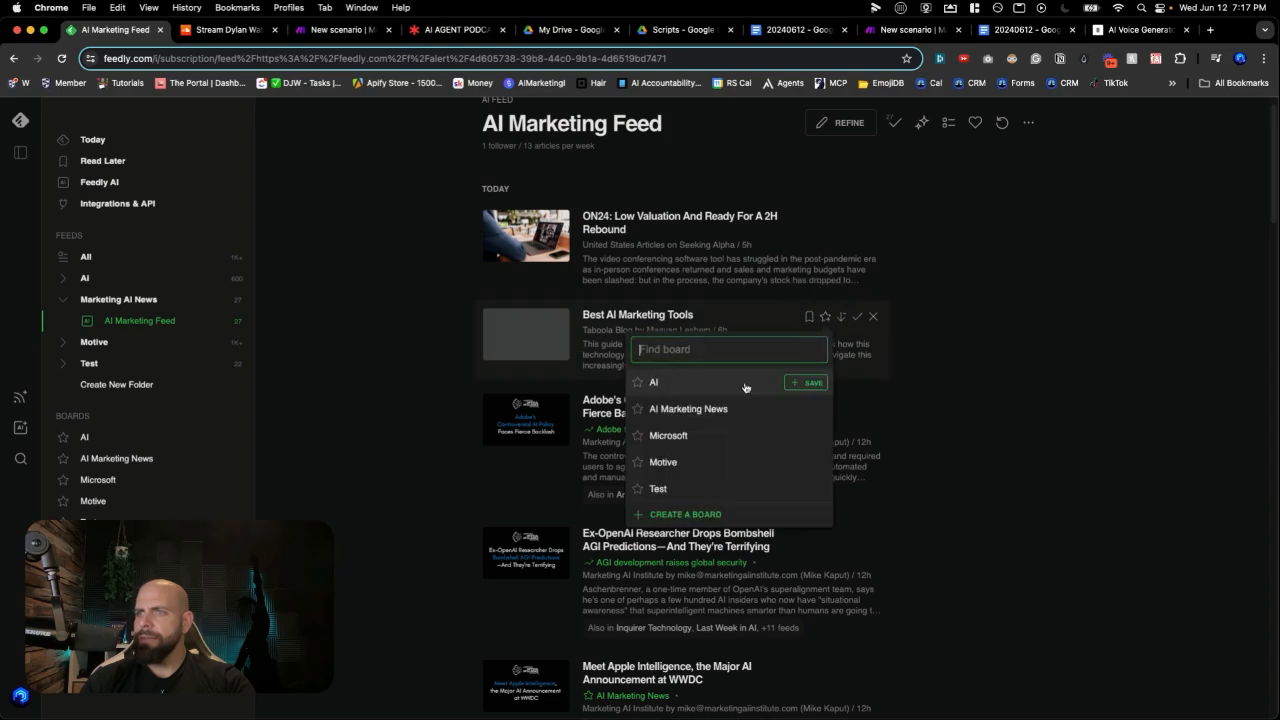
pyautogui.click(716, 408)
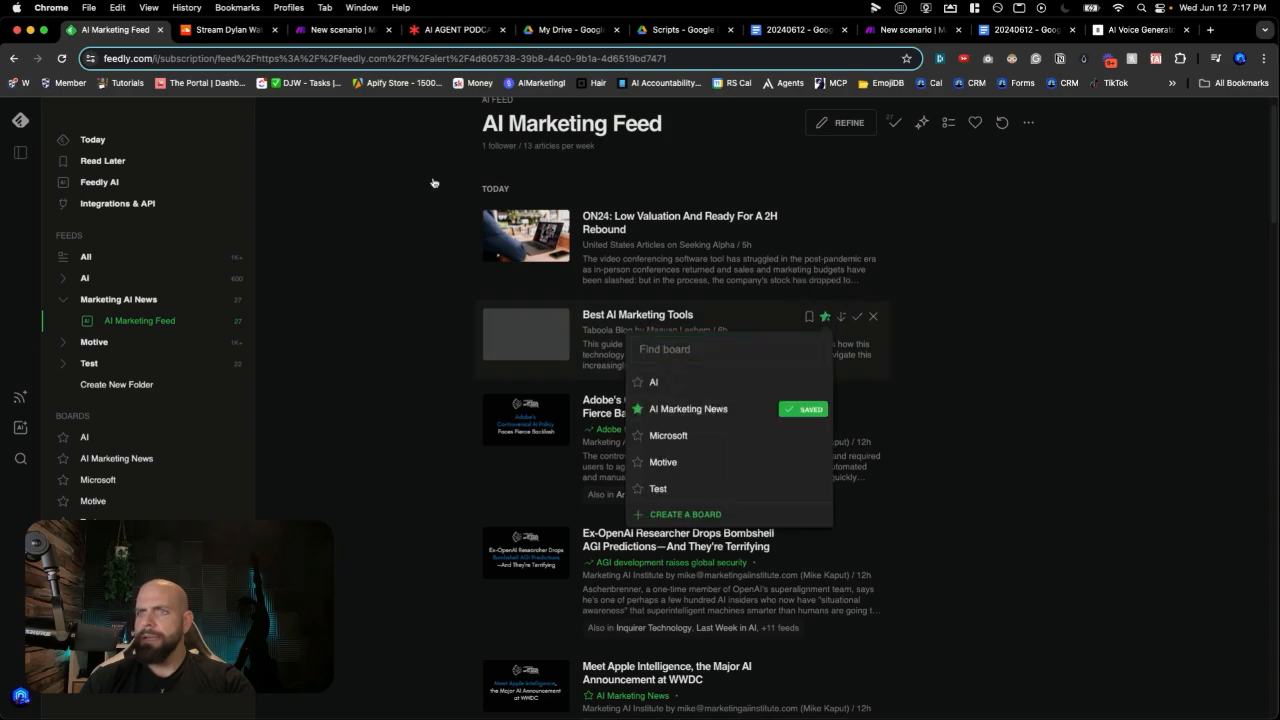
# Check the Day 22a run in Make, and open the 20240612 document from the Drive Scripts folder to review its two news paragraphs.
pyautogui.click(347, 36)
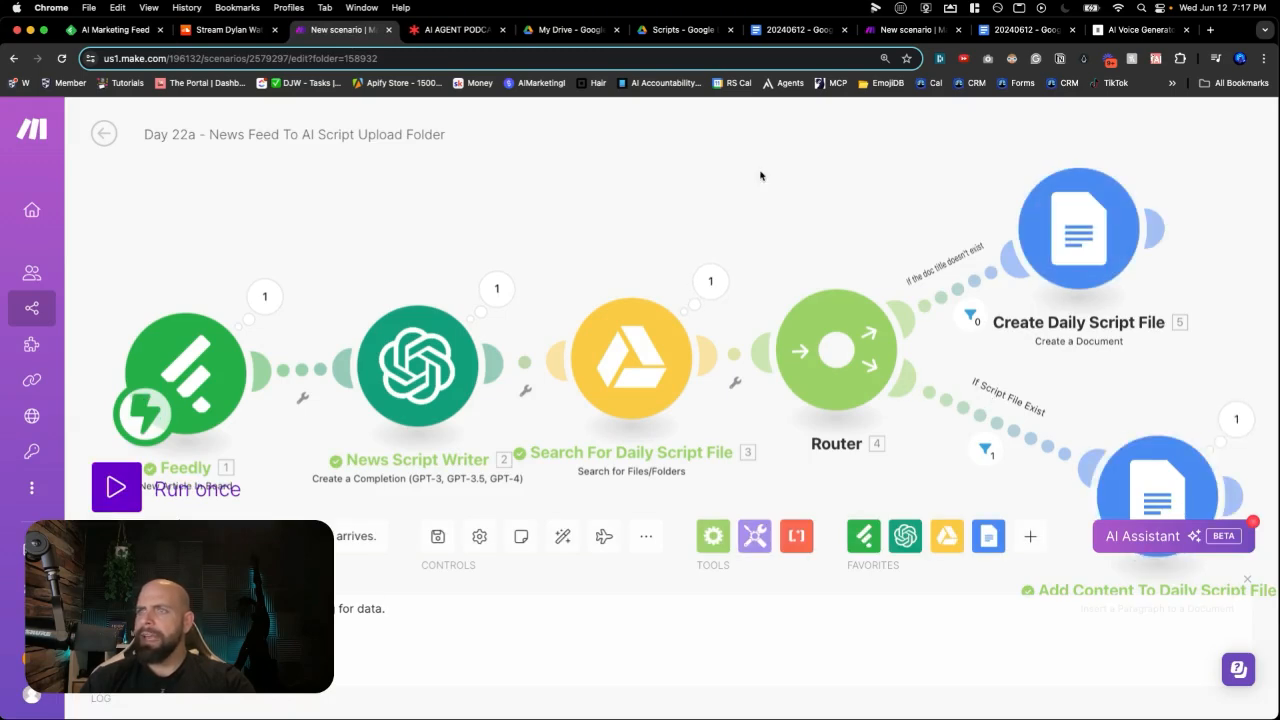
pyautogui.click(695, 33)
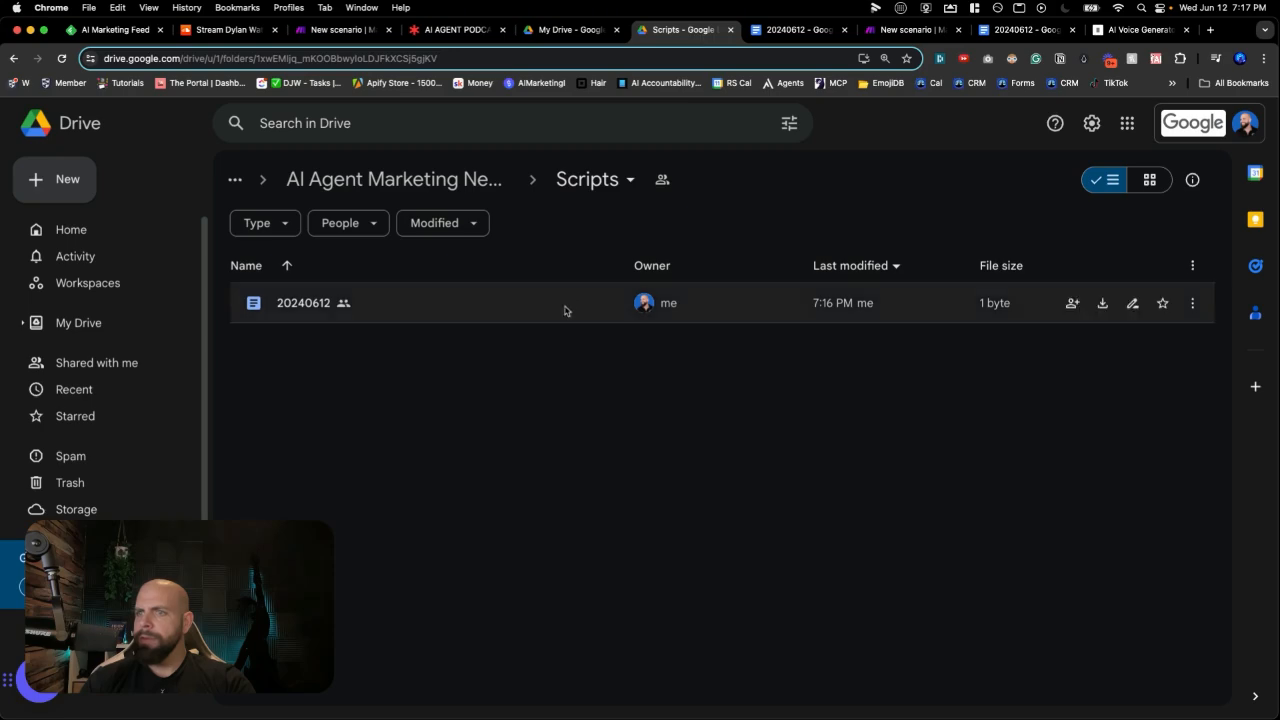
pyautogui.doubleClick(470, 322)
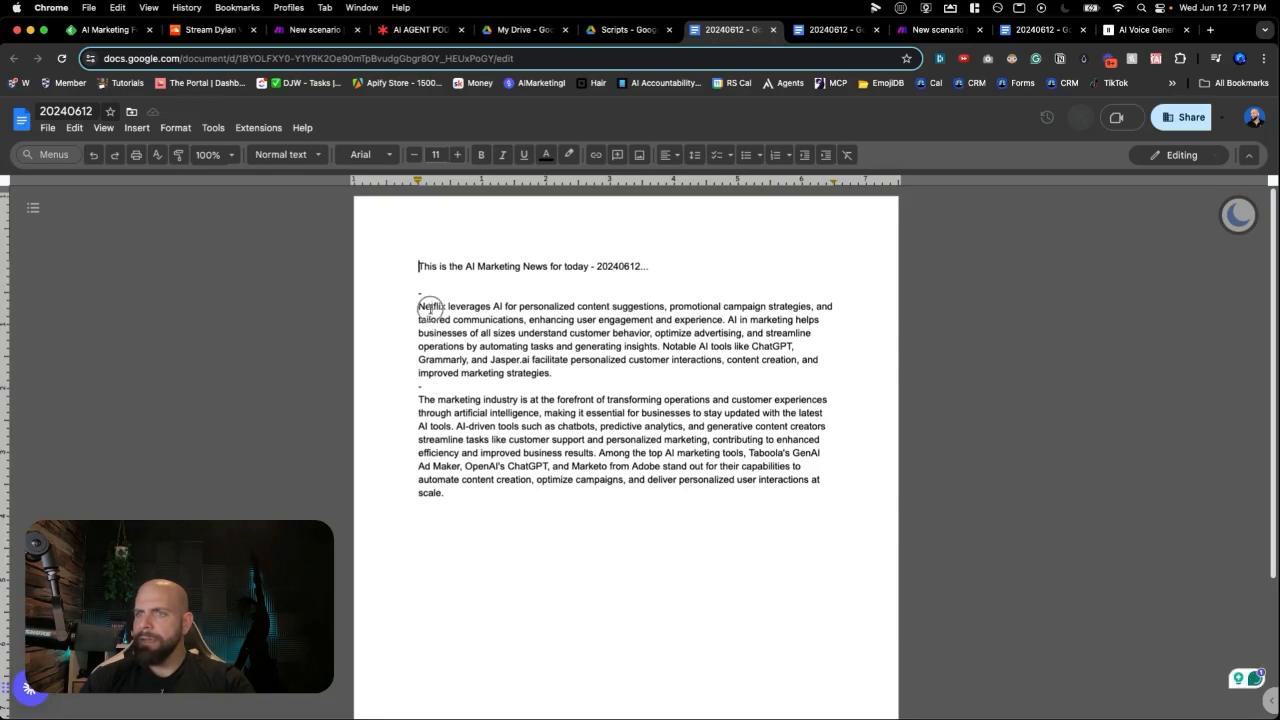
pyautogui.moveTo(430, 308); pyautogui.dragTo(436, 346)
pyautogui.moveTo(441, 399); pyautogui.dragTo(463, 457)
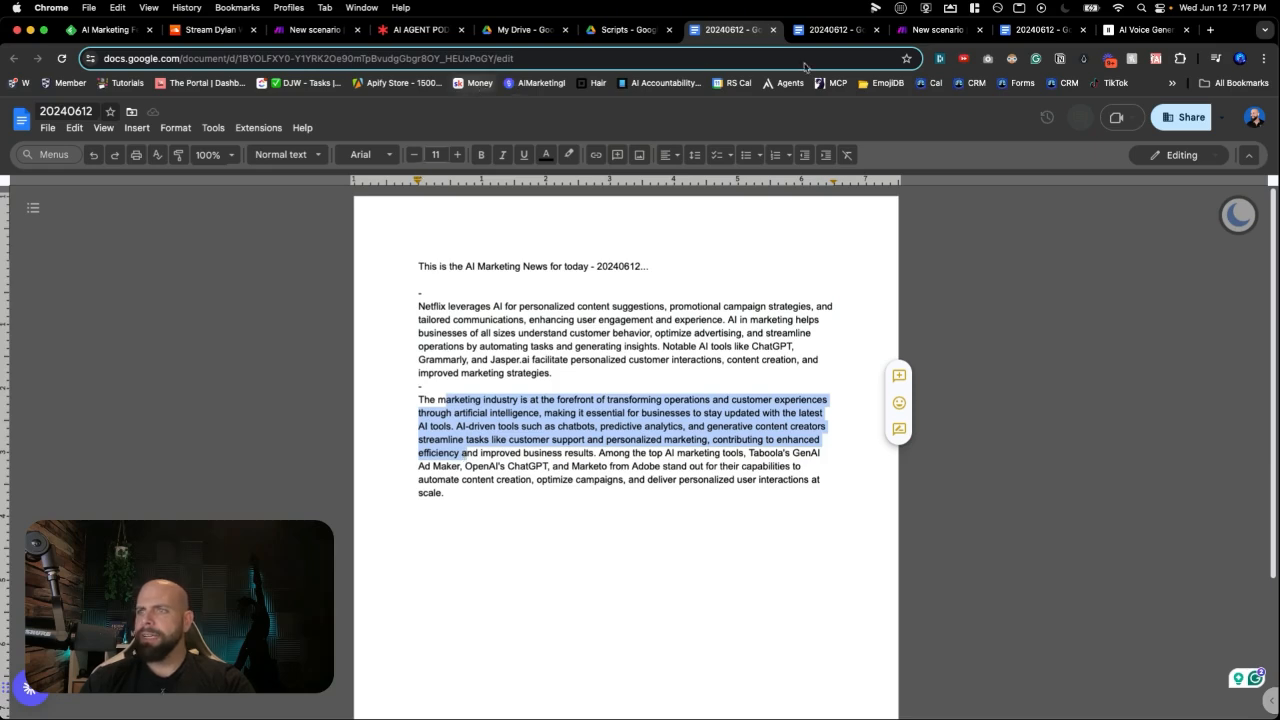
# Run the Day 22b scenario once in Make, and play the opening seconds of the newest uploaded track in SoundCloud.
pyautogui.click(922, 32)
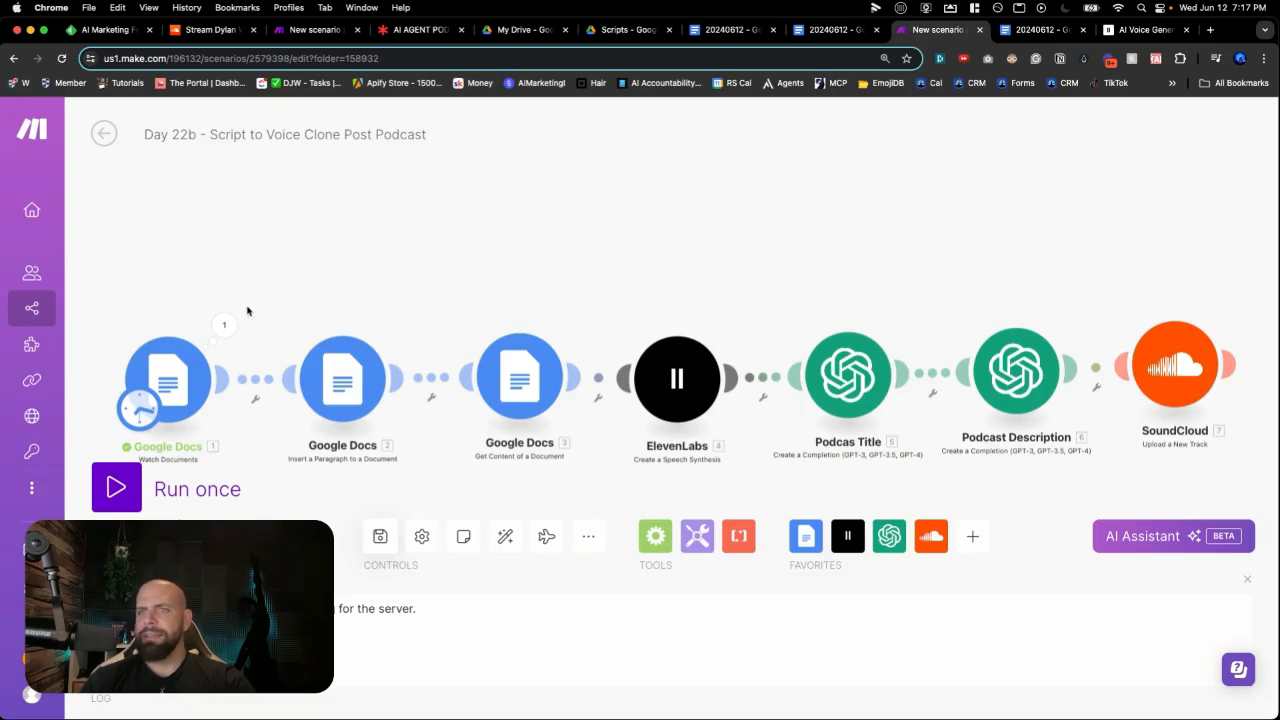
pyautogui.click(117, 489)
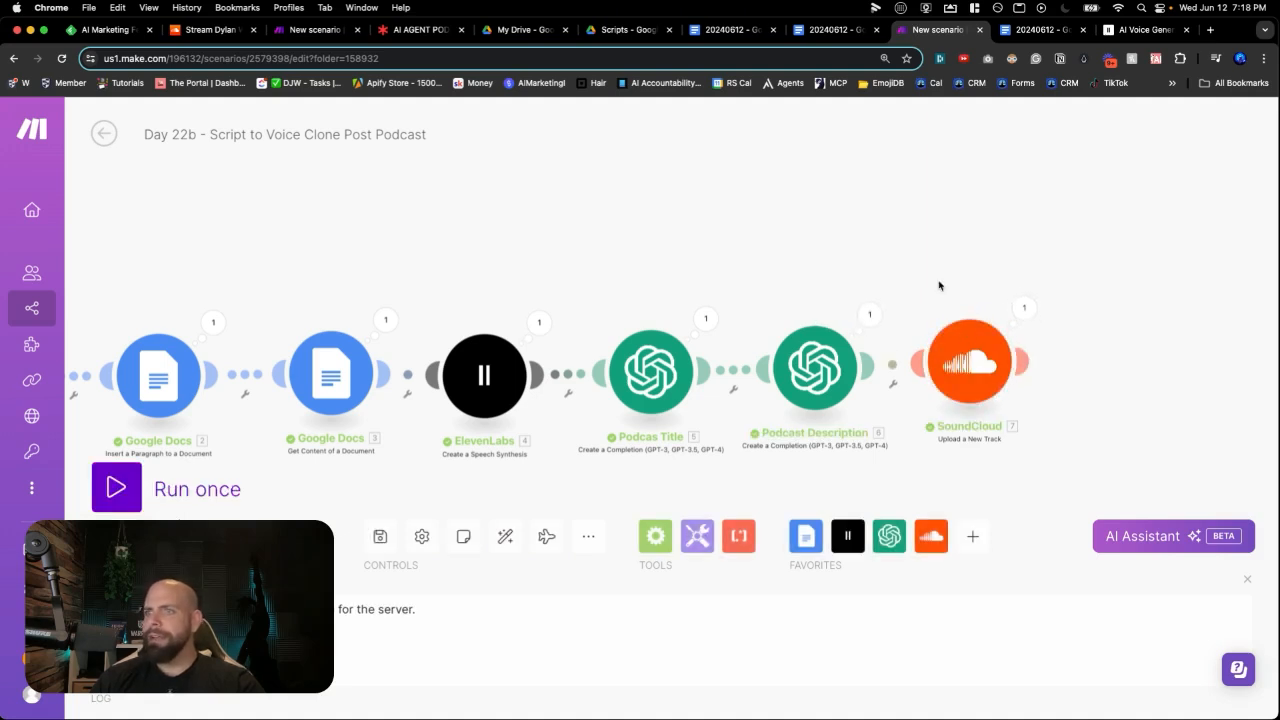
pyautogui.click(212, 30)
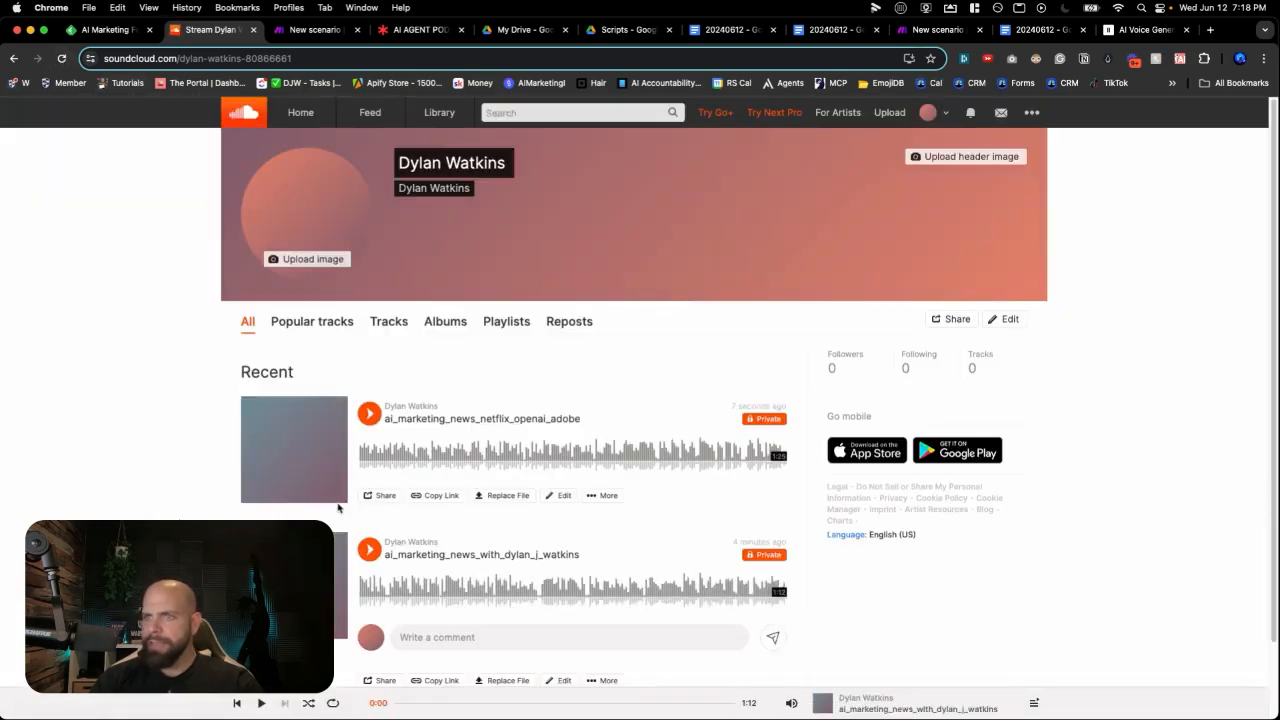
pyautogui.click(370, 415)
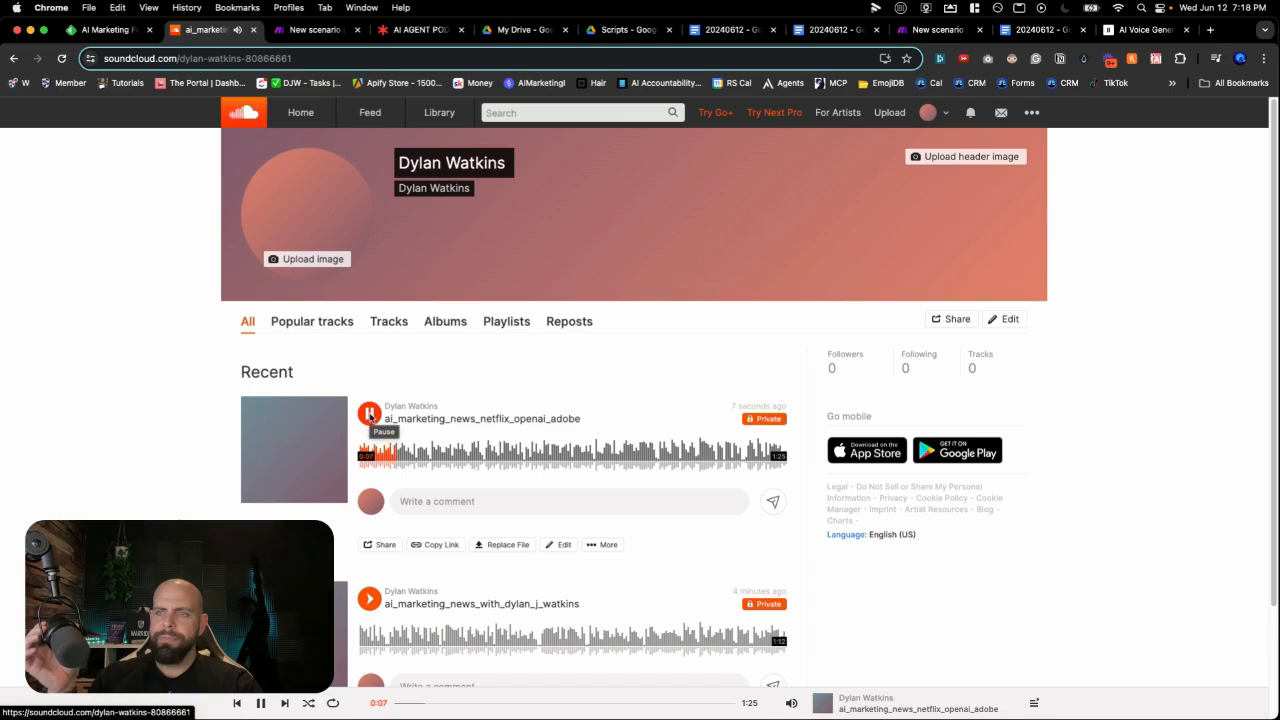
pyautogui.click(369, 413)
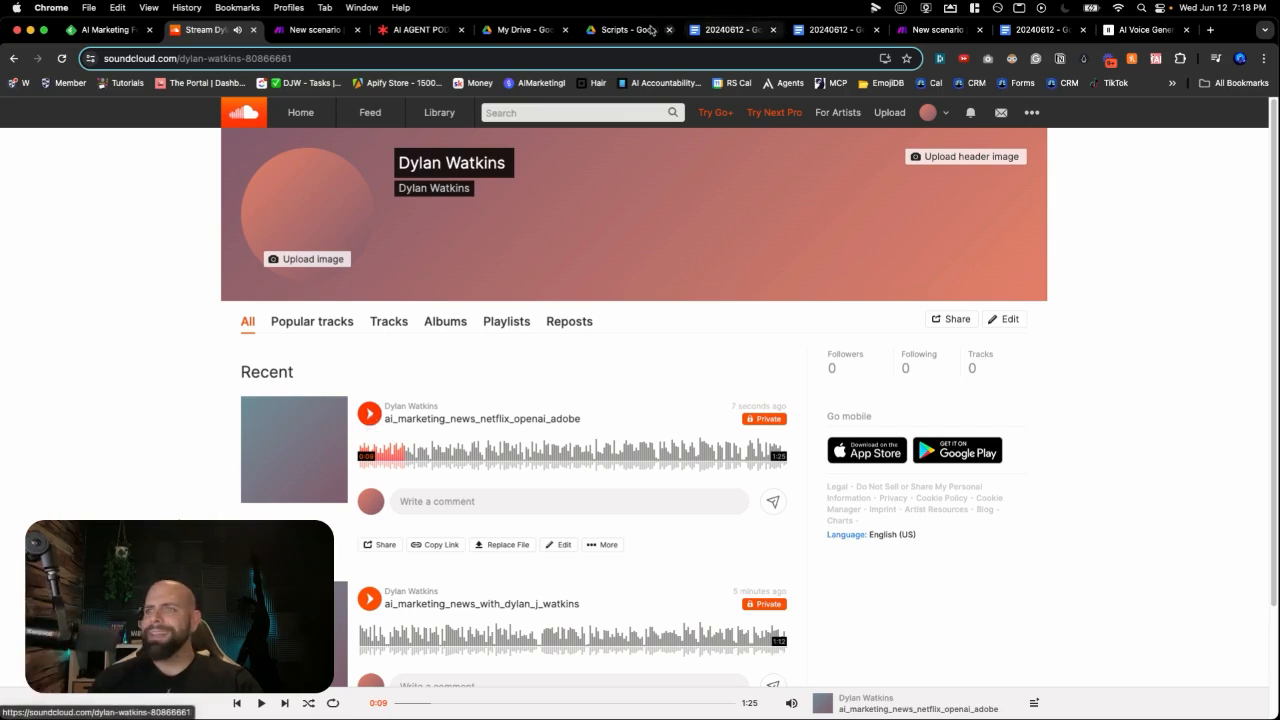
# Save both the Day 22b and the Day 22a scenarios in Make.
pyautogui.click(935, 30)
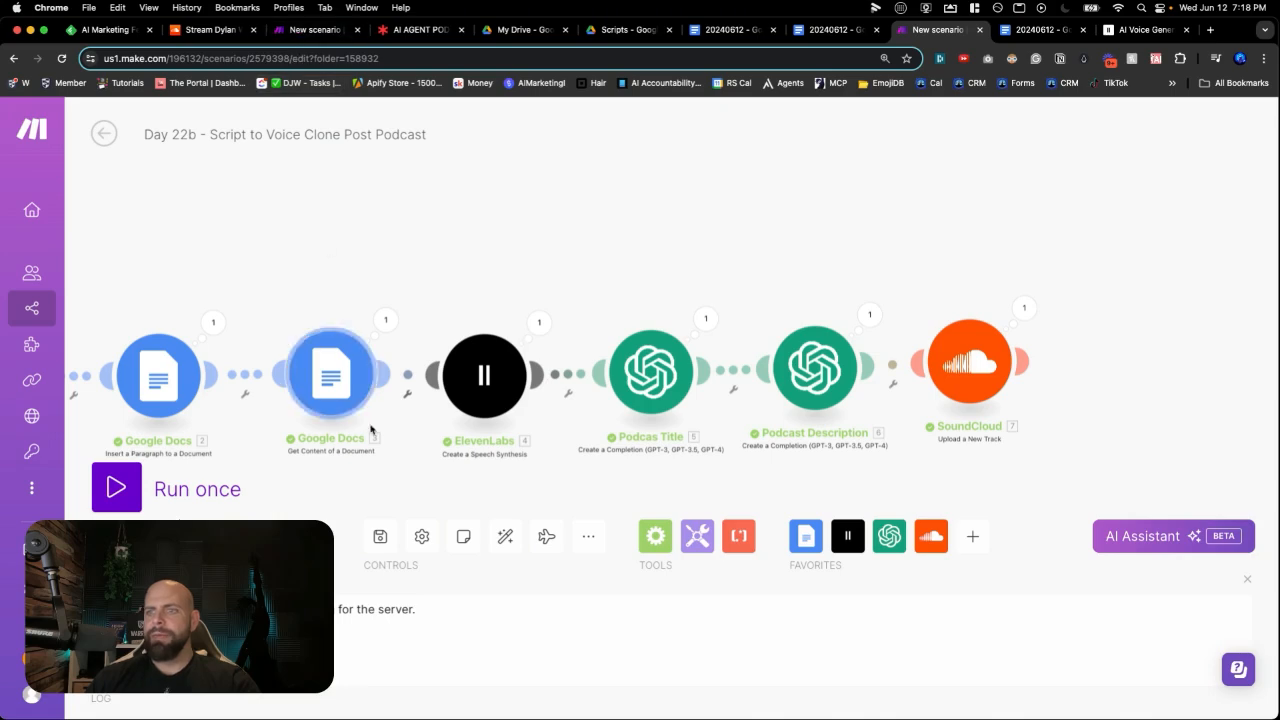
pyautogui.click(380, 536)
pyautogui.click(320, 34)
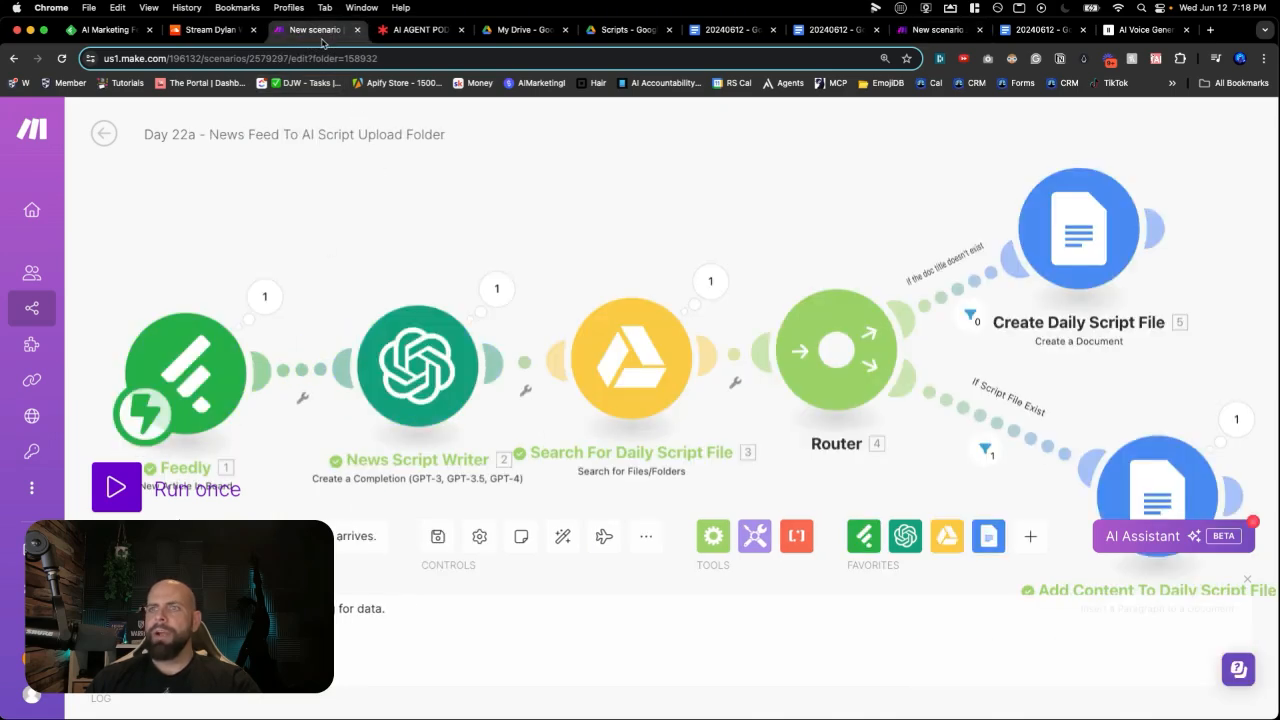
pyautogui.click(437, 537)
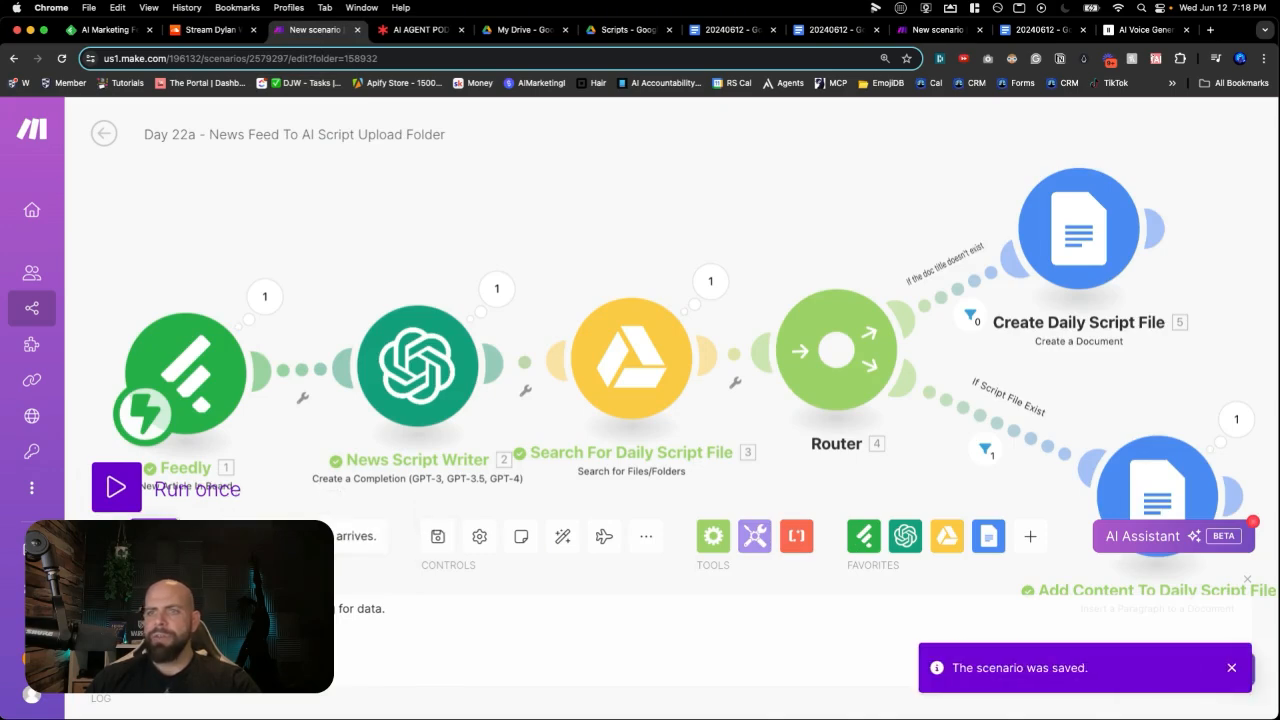
# Schedule the Day 22a scenario to run every day at 06:00 AM.
pyautogui.rightClick(211, 384)
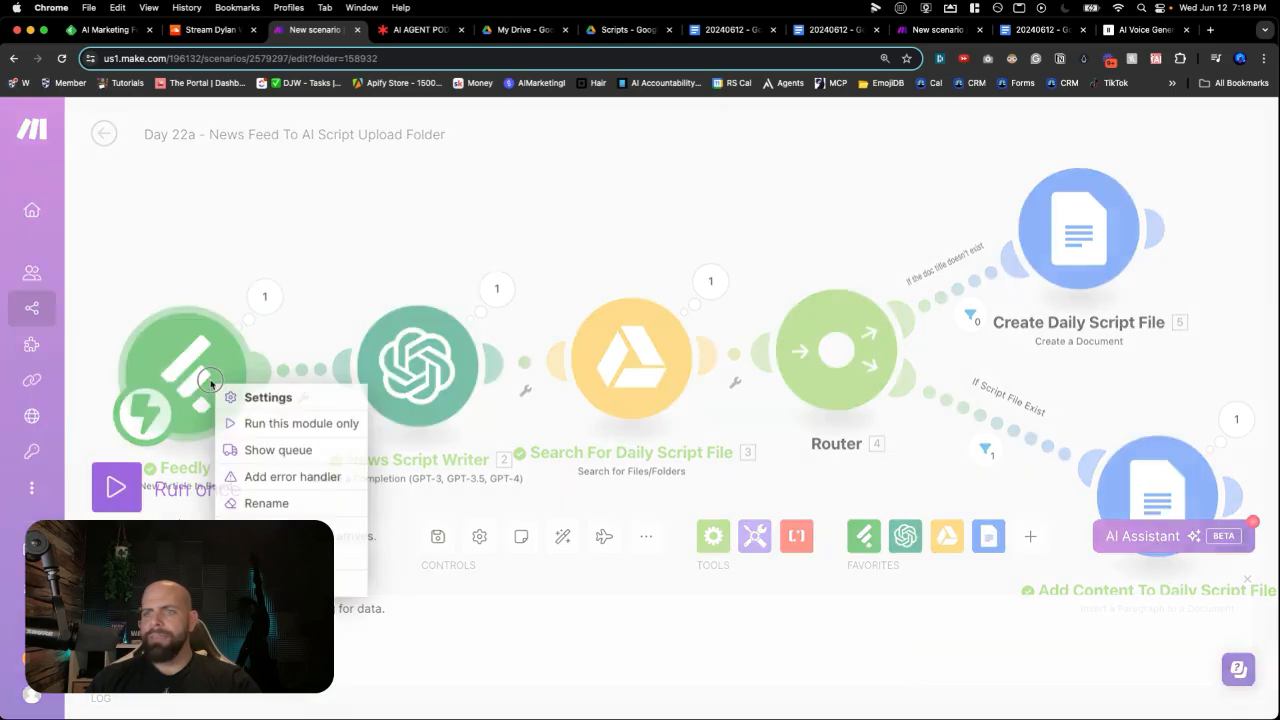
pyautogui.click(145, 414)
pyautogui.click(238, 536)
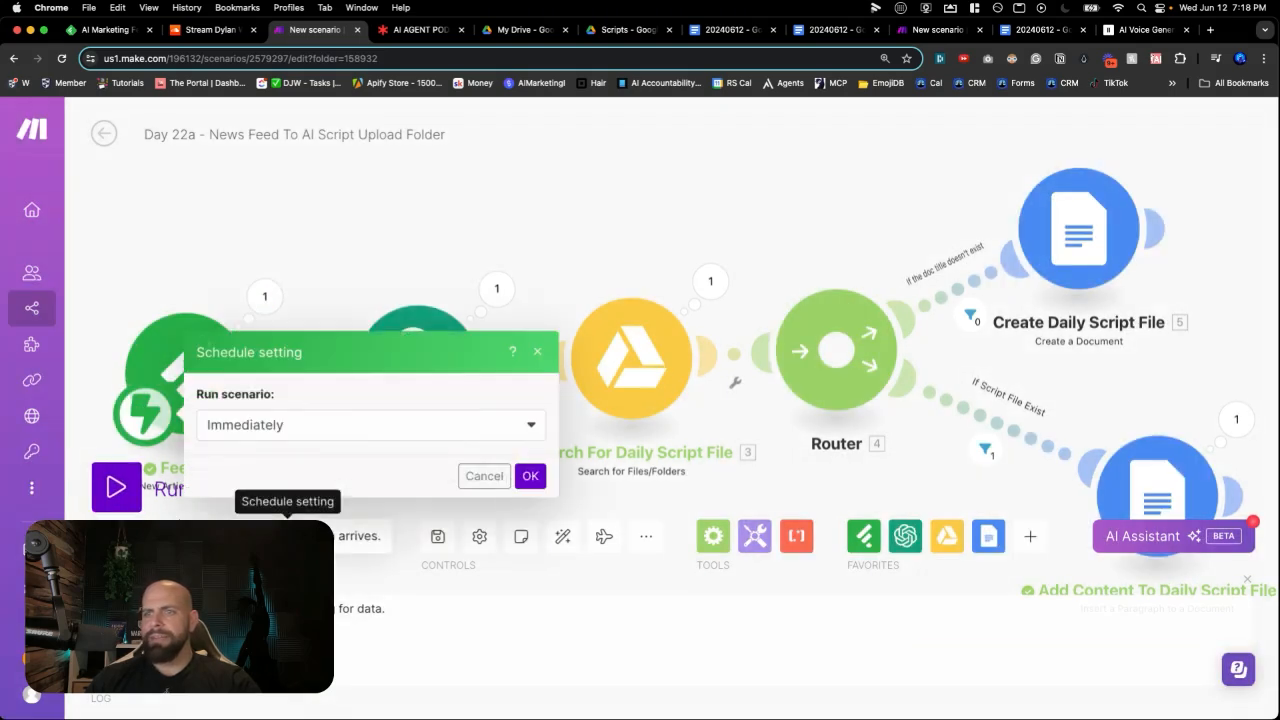
pyautogui.click(263, 423)
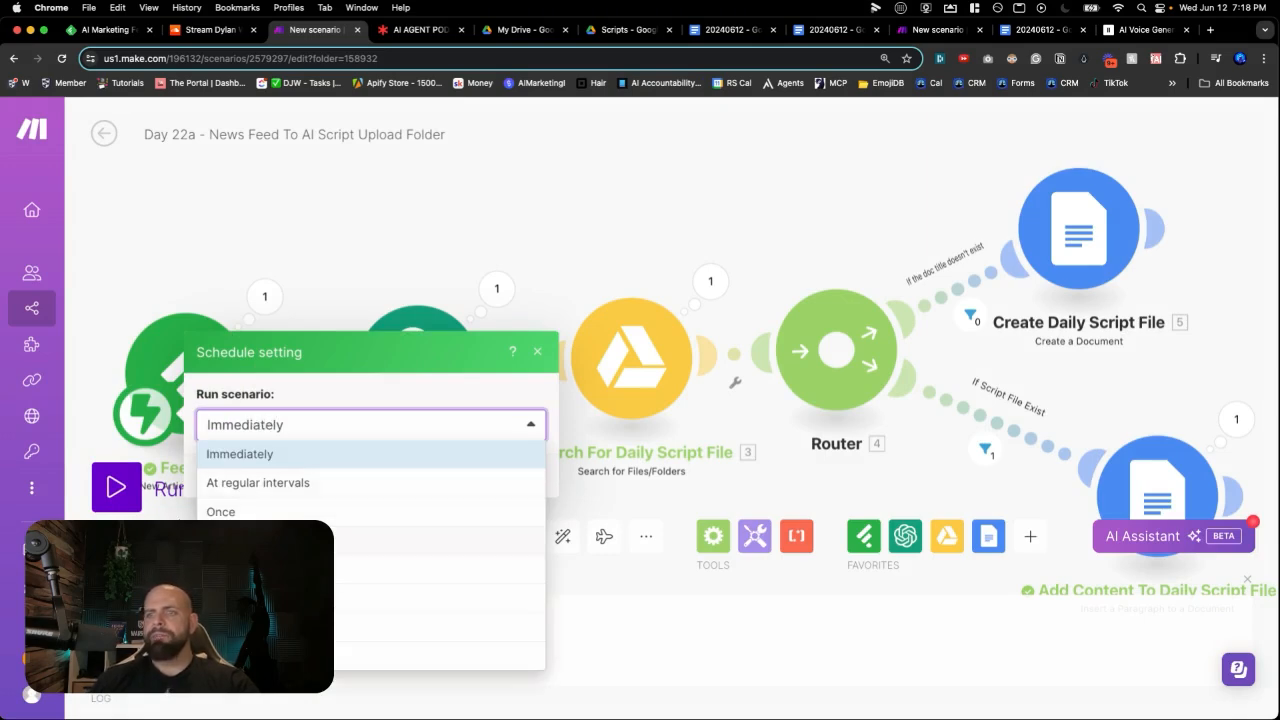
pyautogui.click(260, 540)
pyautogui.click(246, 437)
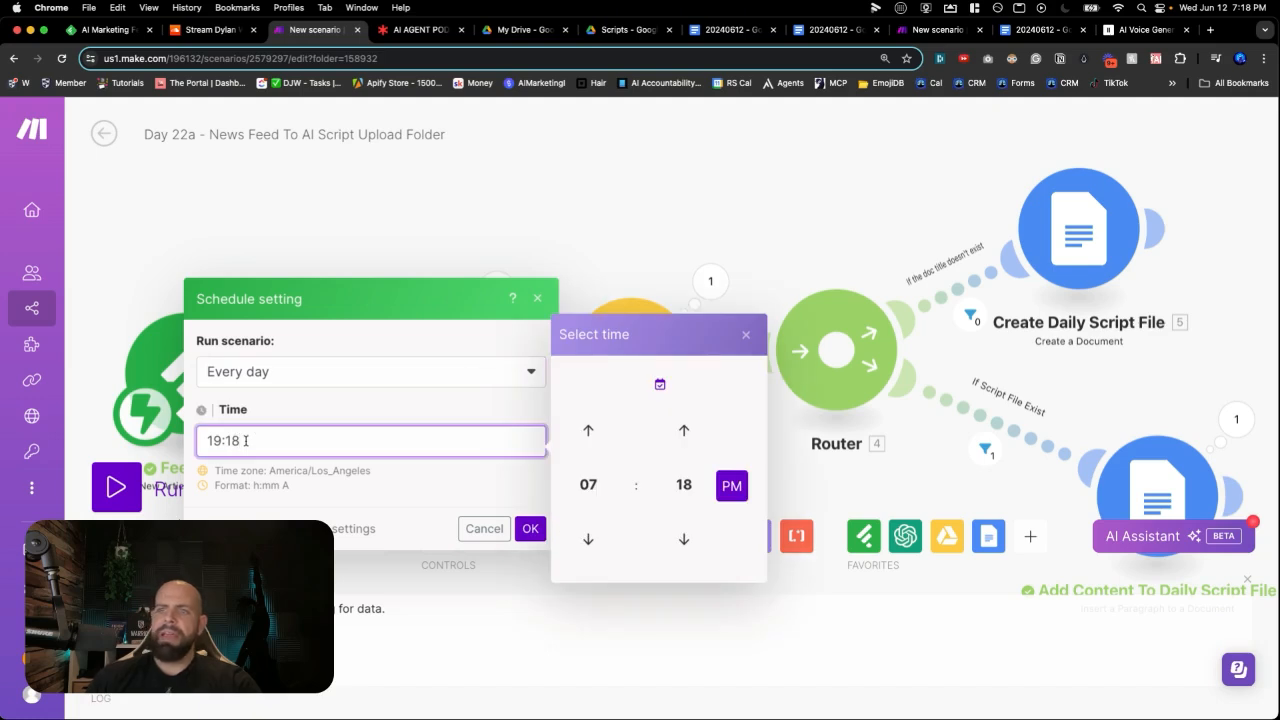
pyautogui.write(']')
pyautogui.press('BackSpace')
pyautogui.press('BackSpace')
pyautogui.press('BackSpace')
pyautogui.press('BackSpace')
pyautogui.press('BackSpace')
pyautogui.press('BackSpace')
pyautogui.write('0600')
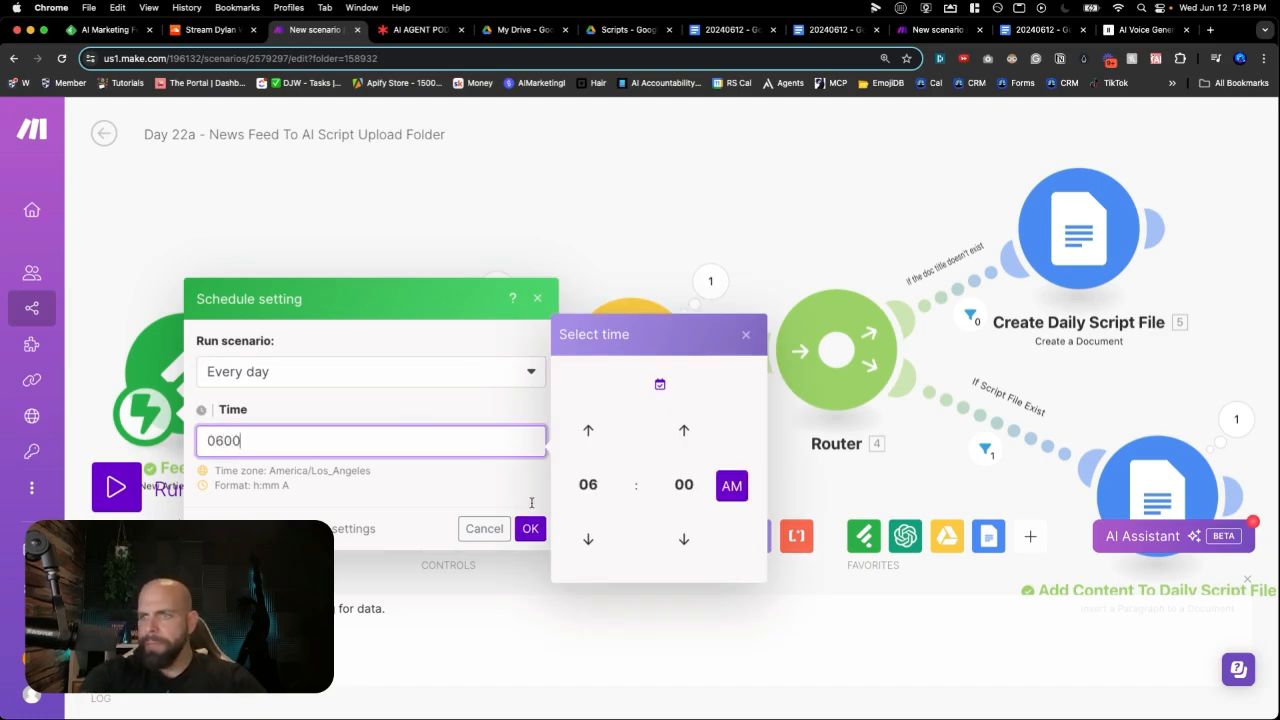
pyautogui.click(531, 529)
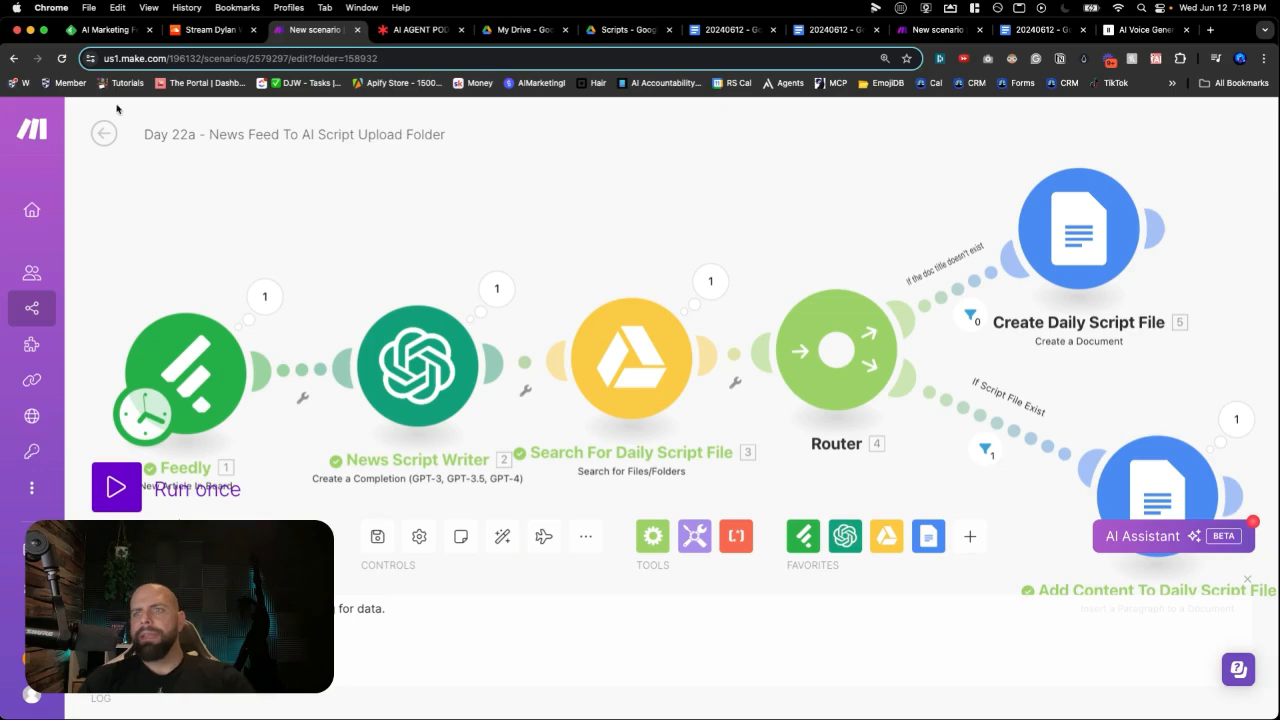
# In Feedly, save the article "Ex-OpenAI Researcher Drops Bombshell AGI Predictions—And They're Terrifying" to the AI Marketing News board.
pyautogui.click(112, 30)
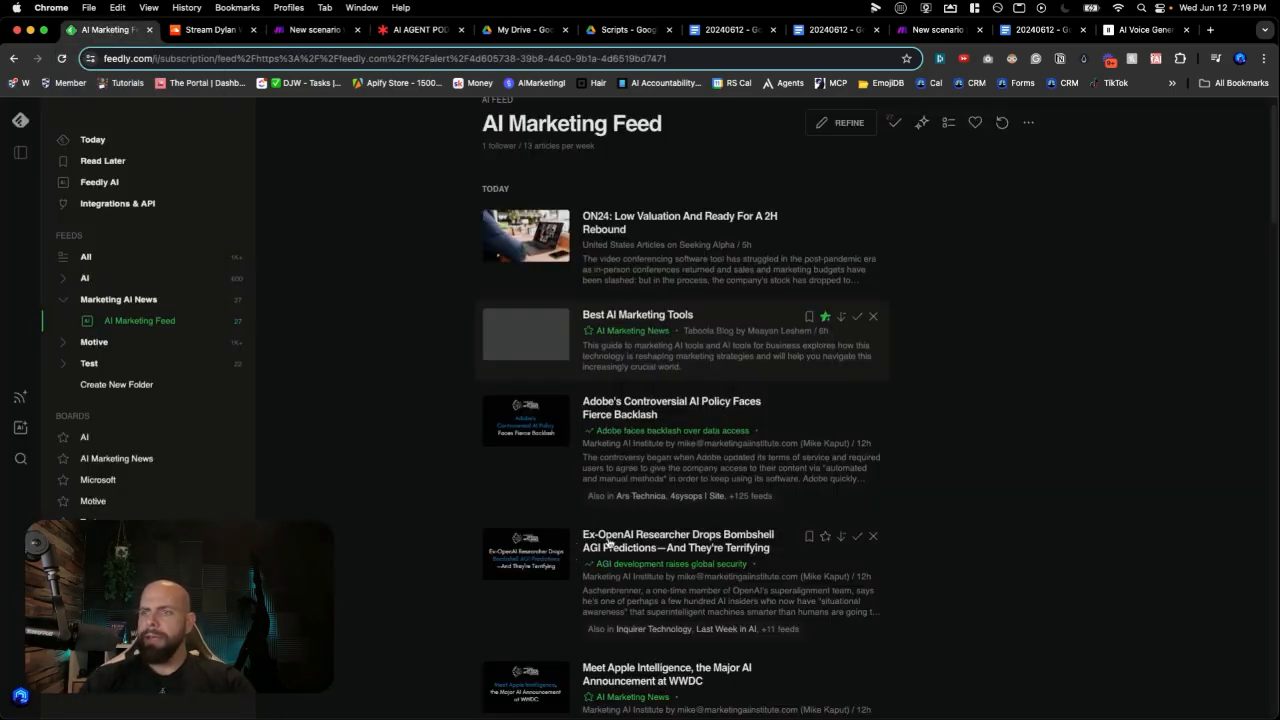
pyautogui.moveTo(822, 538)
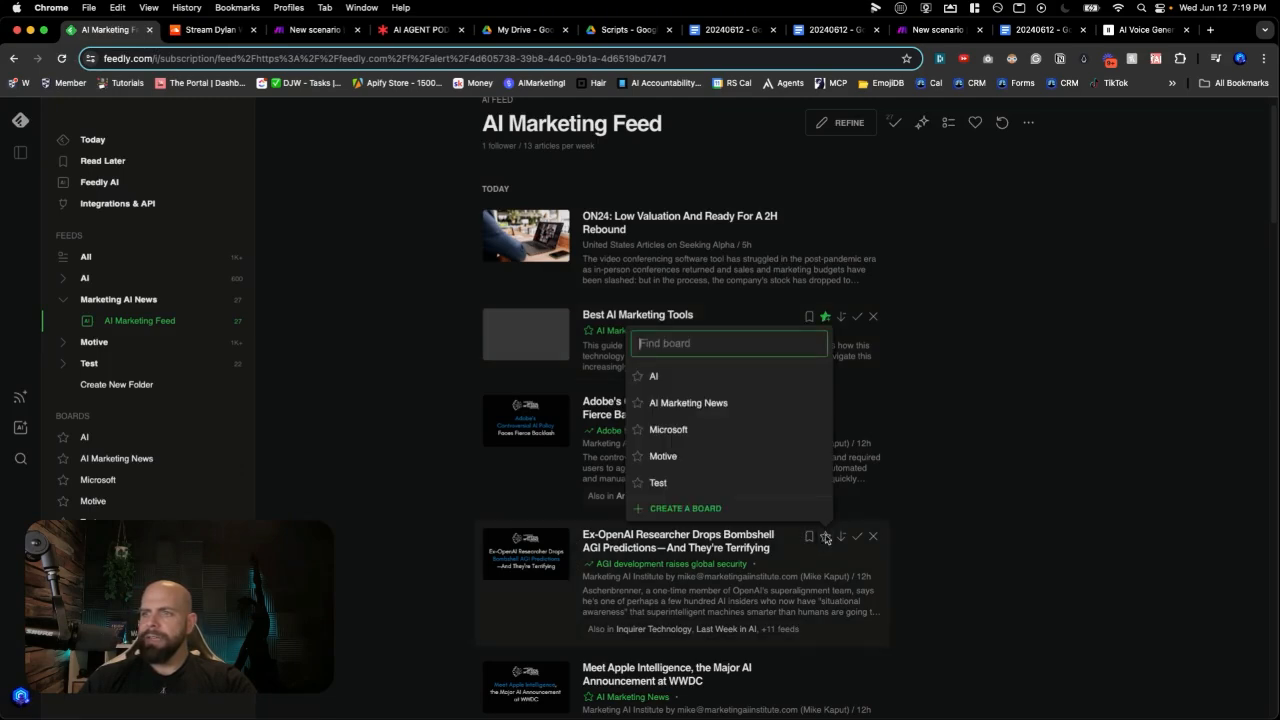
pyautogui.click(692, 403)
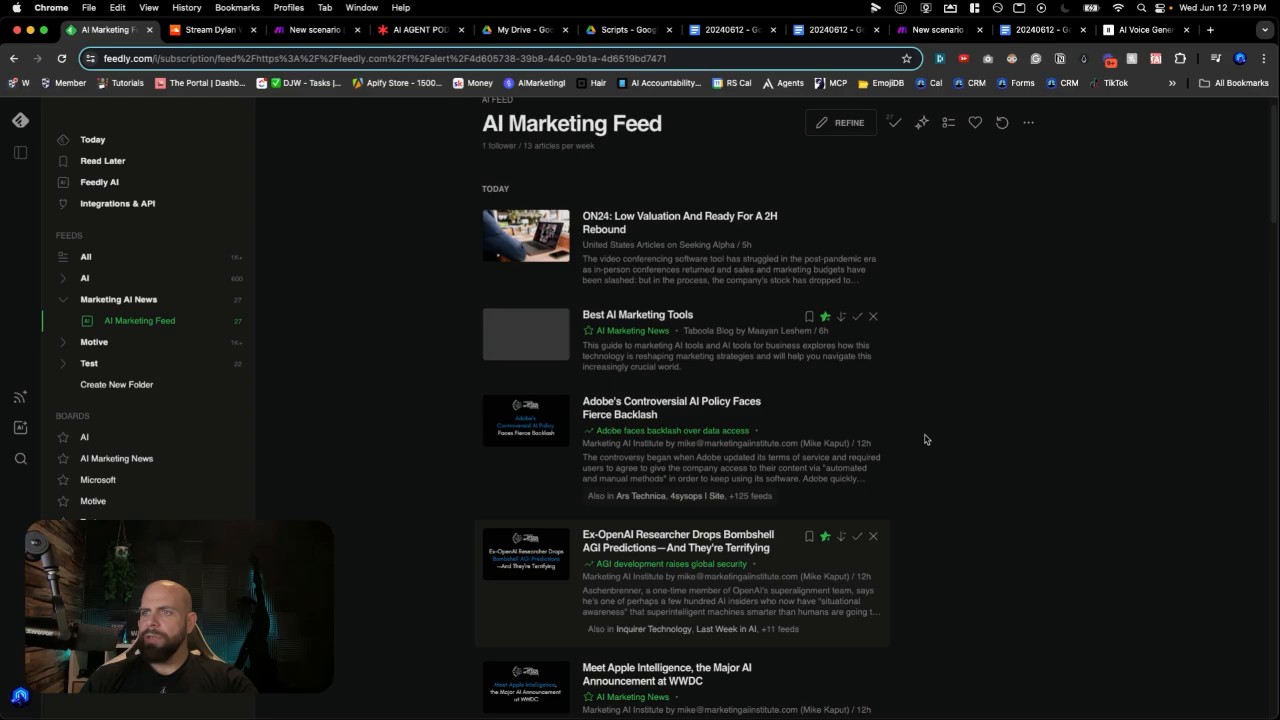
pyautogui.scroll(1, 800, 330)
pyautogui.scroll(-5, 820, 340)
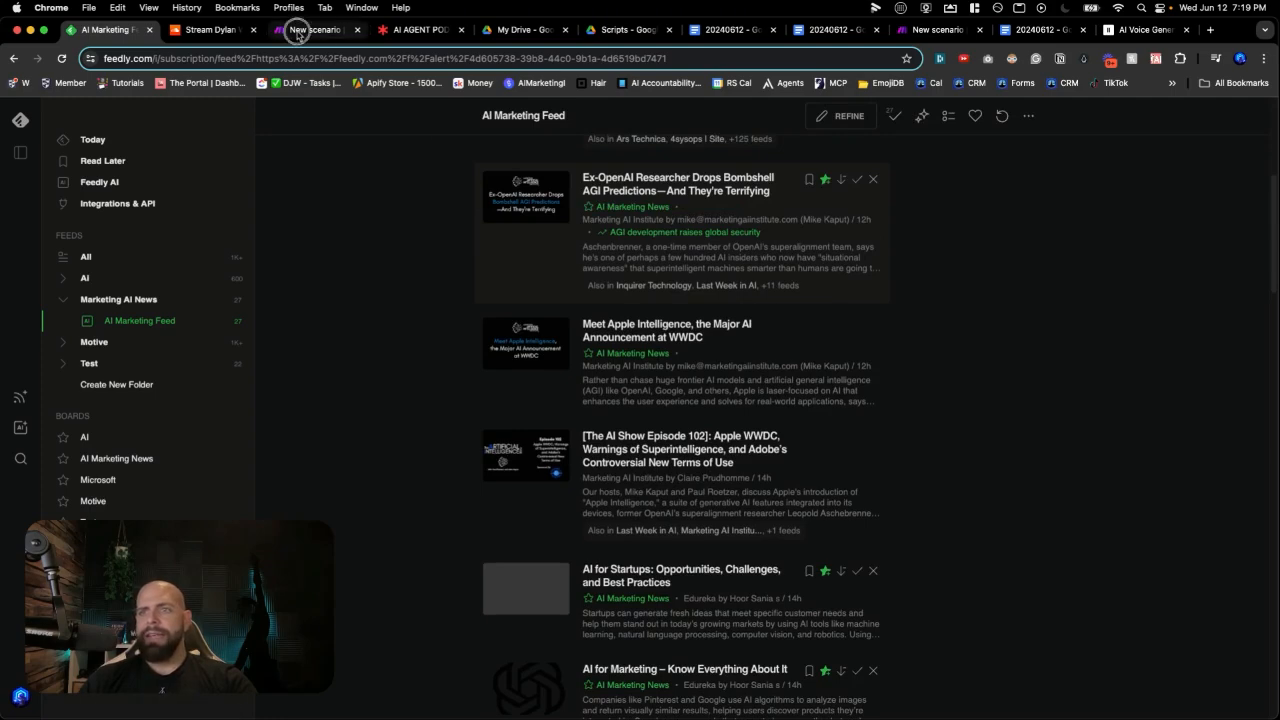
# Return to the Day 22a scenario in Make and bring up the Day 22b scenario.
pyautogui.click(298, 30)
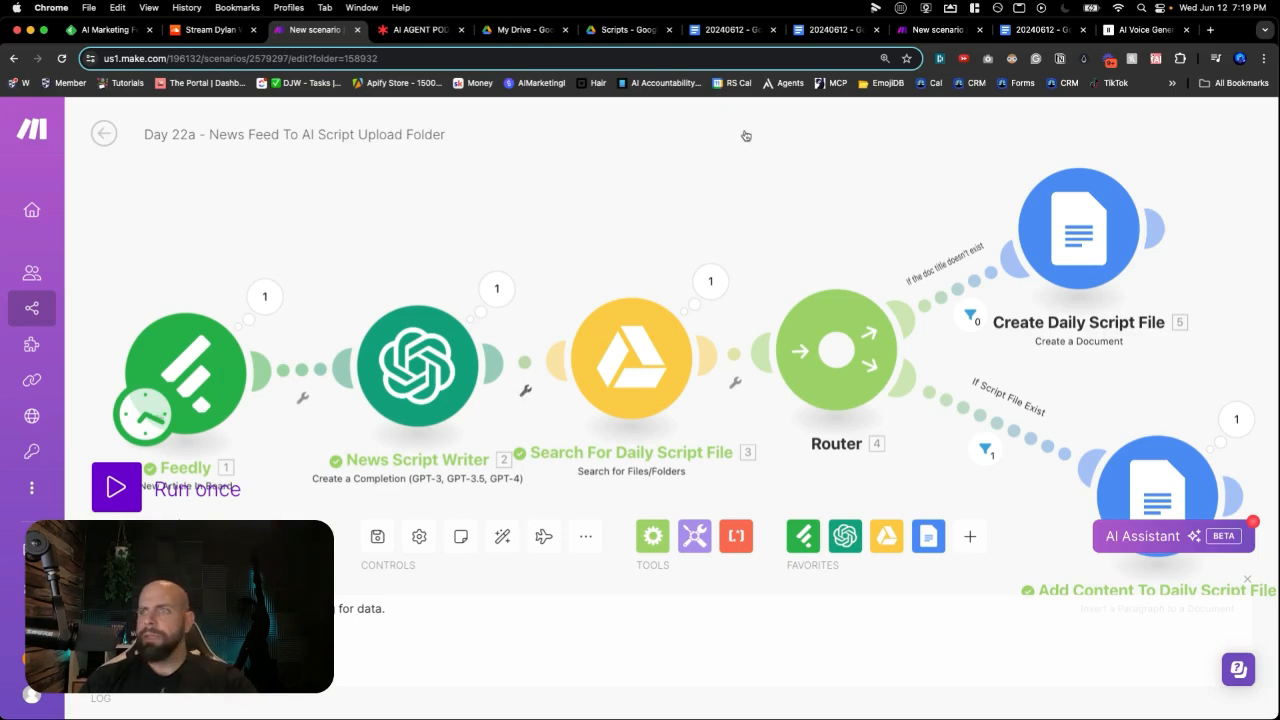
pyautogui.click(935, 30)
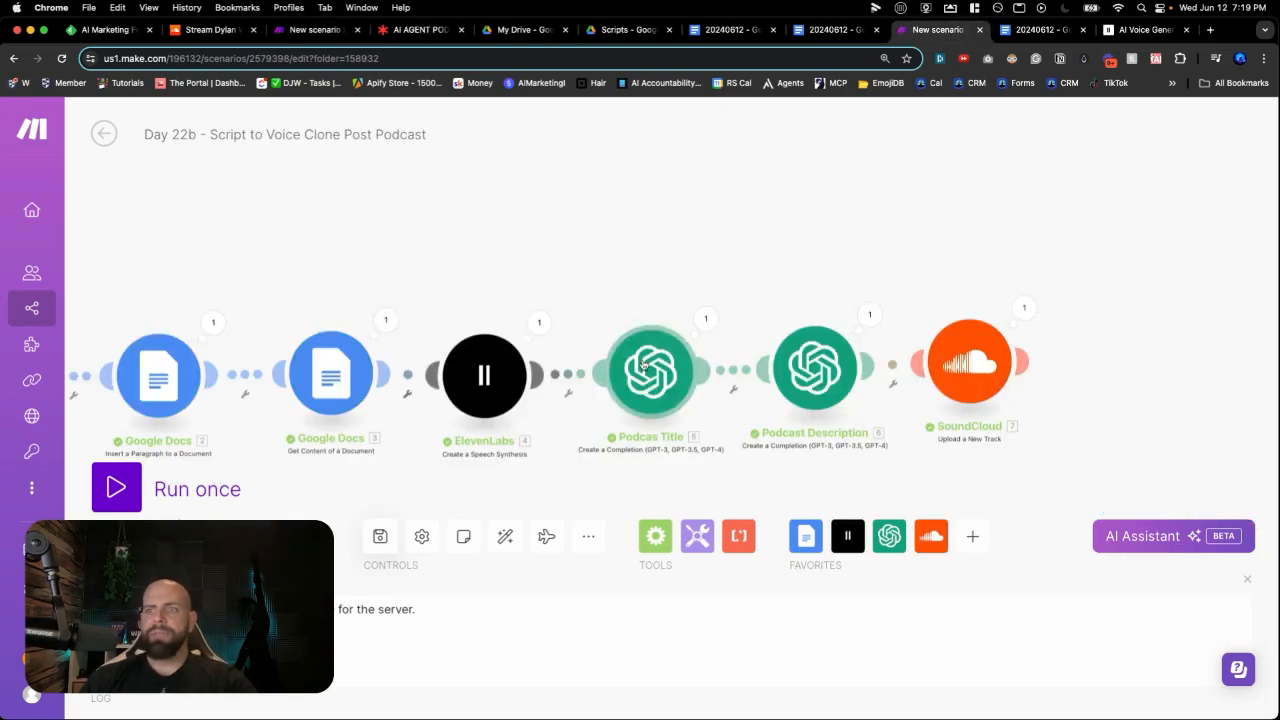